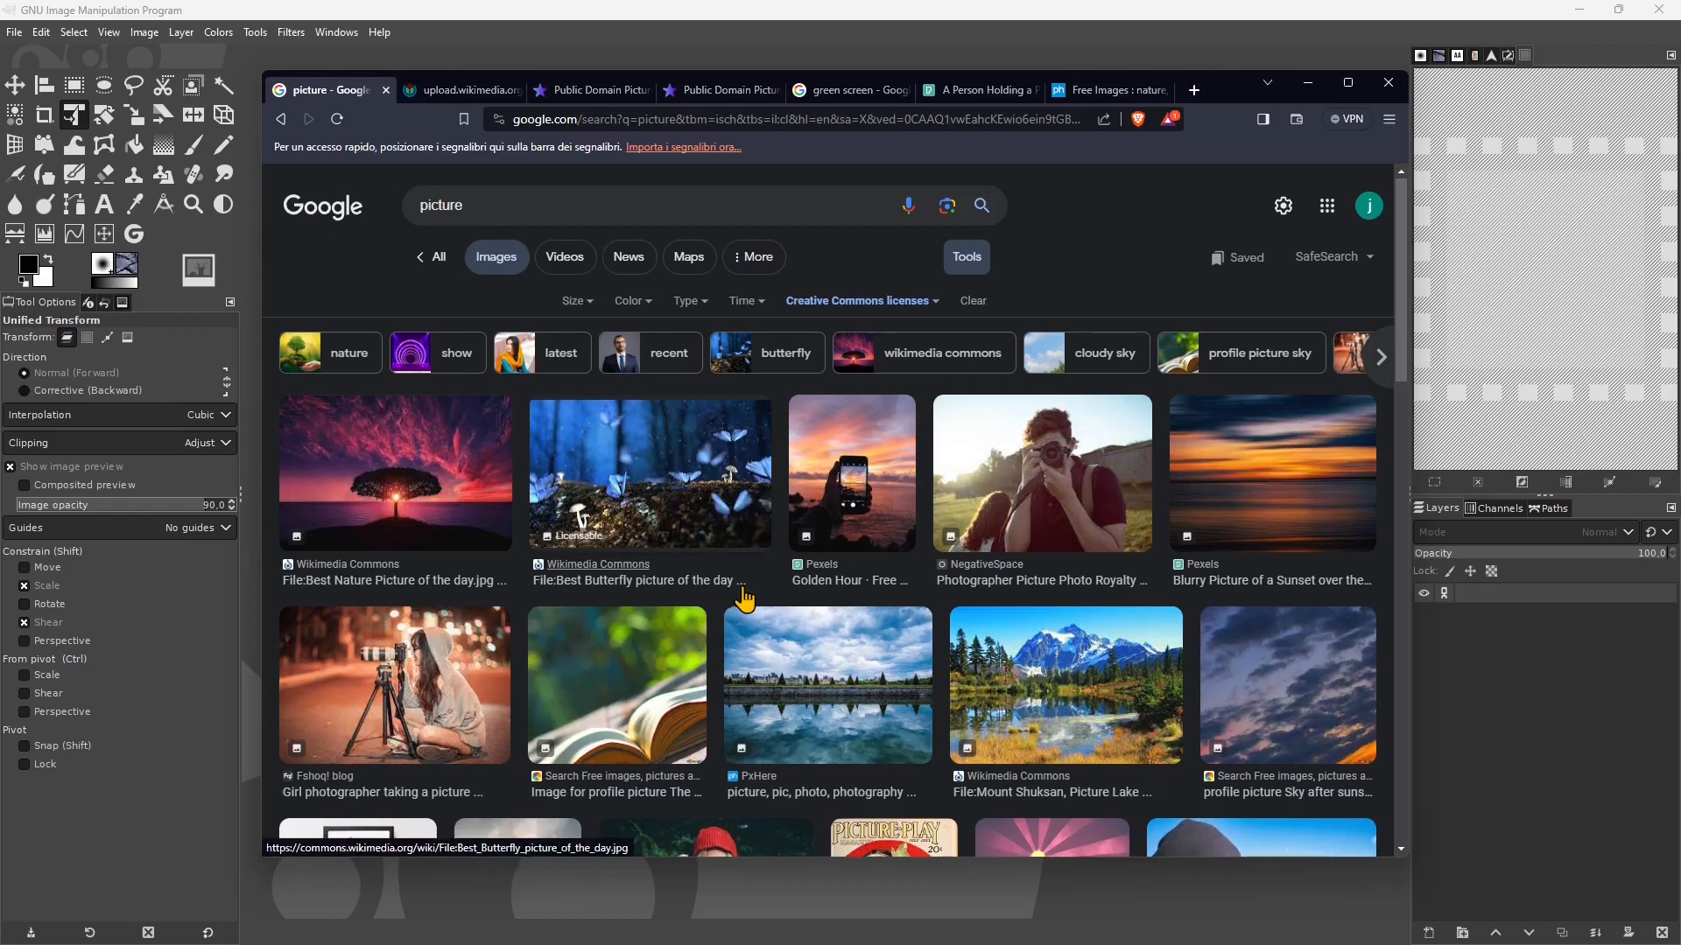
# - Browse the Creative Commons image results for "picture" and preview the Picture-Play magazine cover
pyautogui.scroll(-3, 744, 600)
pyautogui.scroll(2, 739, 600)
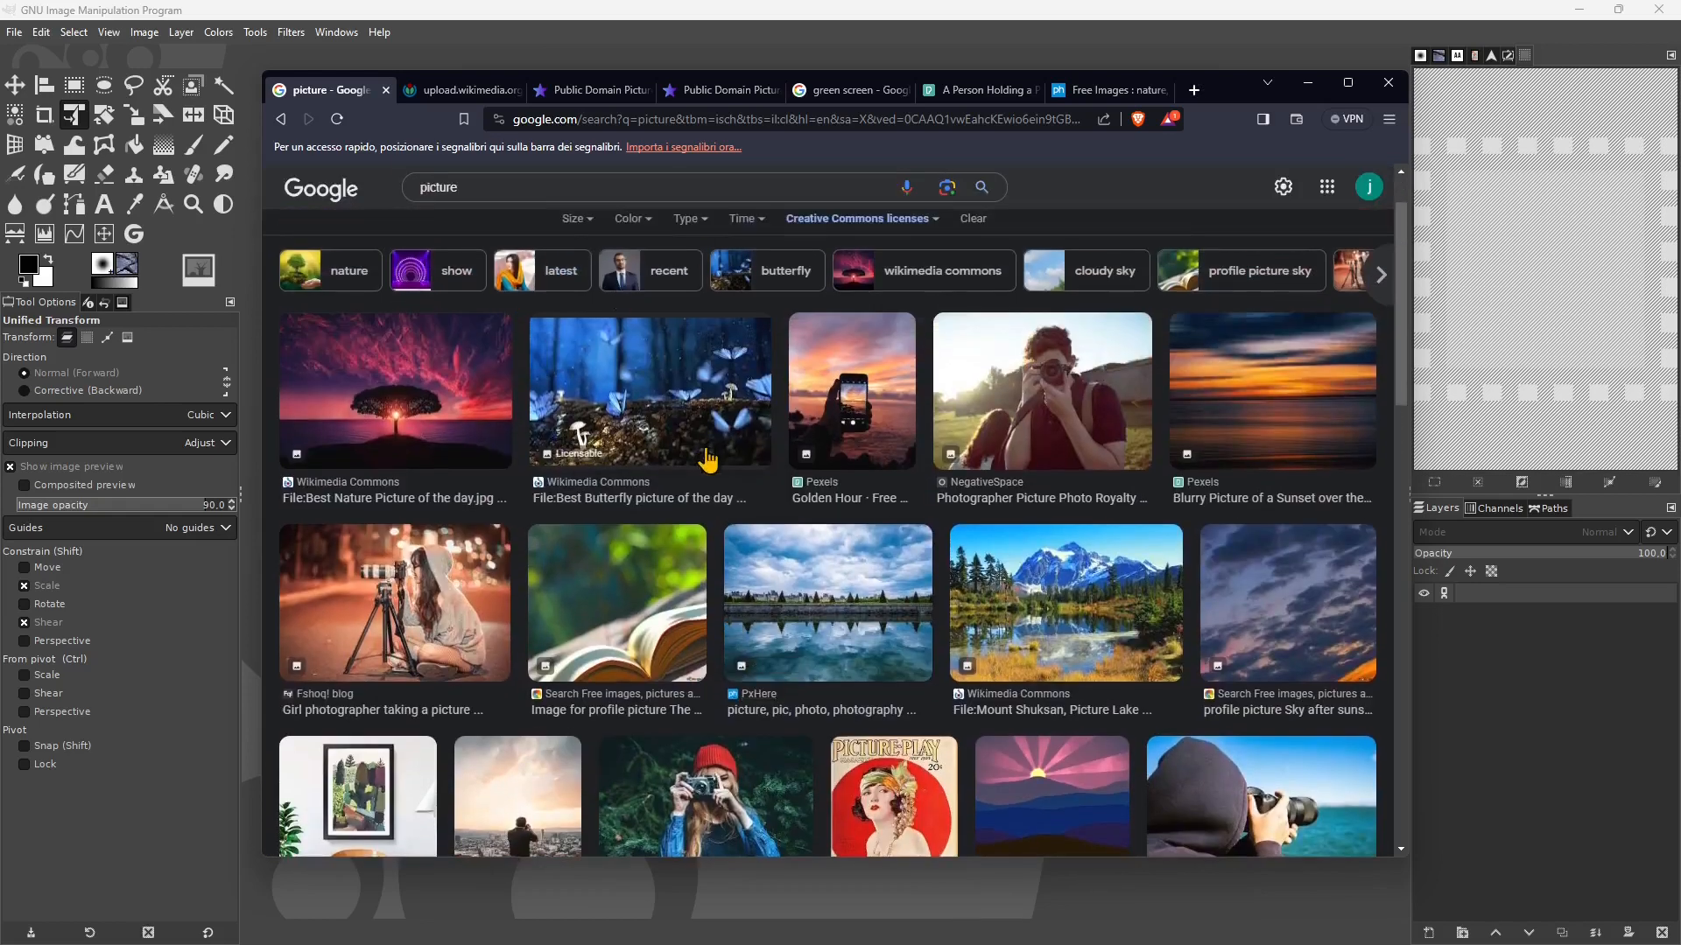
pyautogui.scroll(-4, 707, 460)
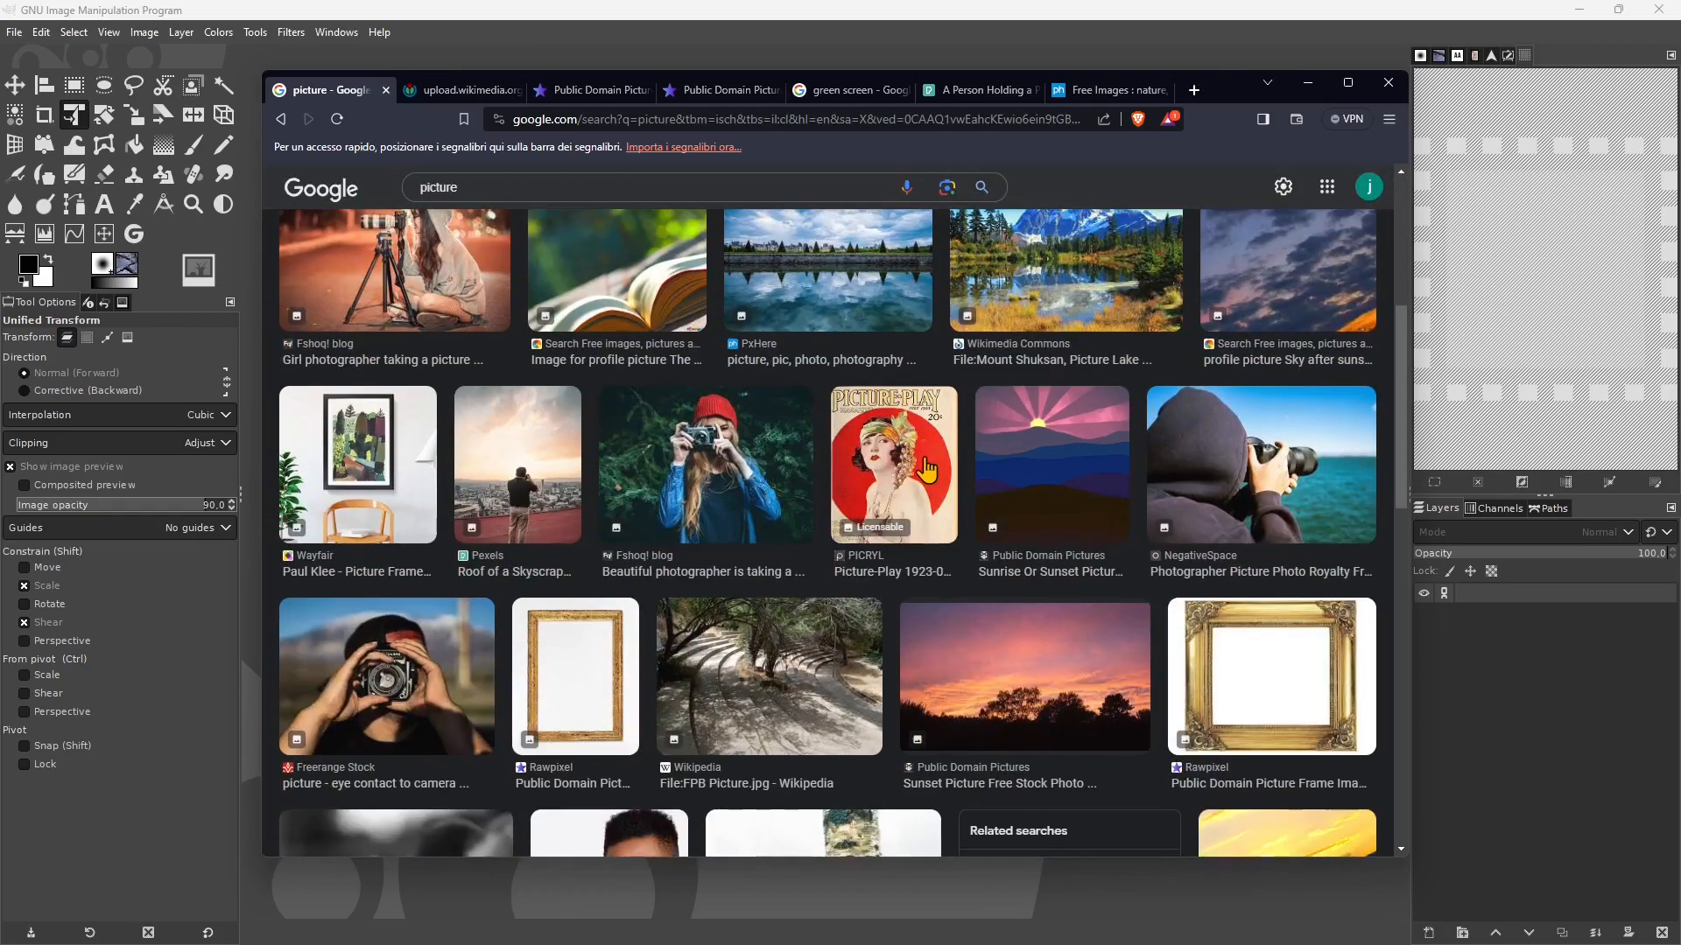
pyautogui.click(916, 476)
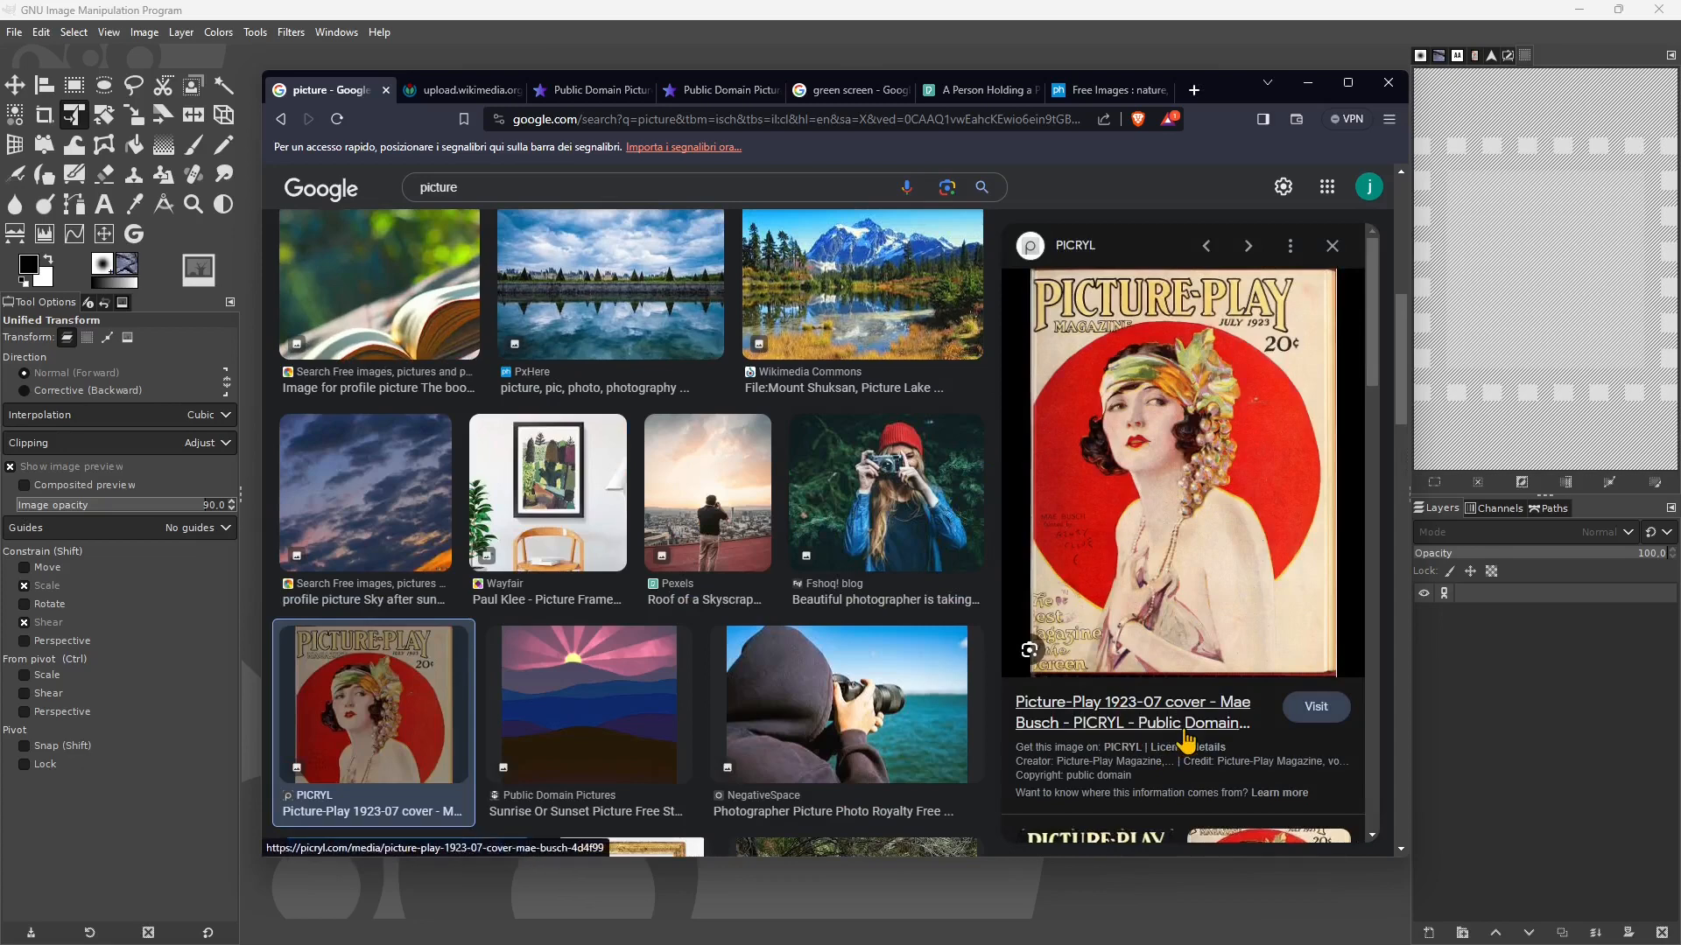
# - Review the licensing of the July 1923 Picture-Play cover on its Wikimedia Commons page and open the full-size image
pyautogui.click(457, 94)
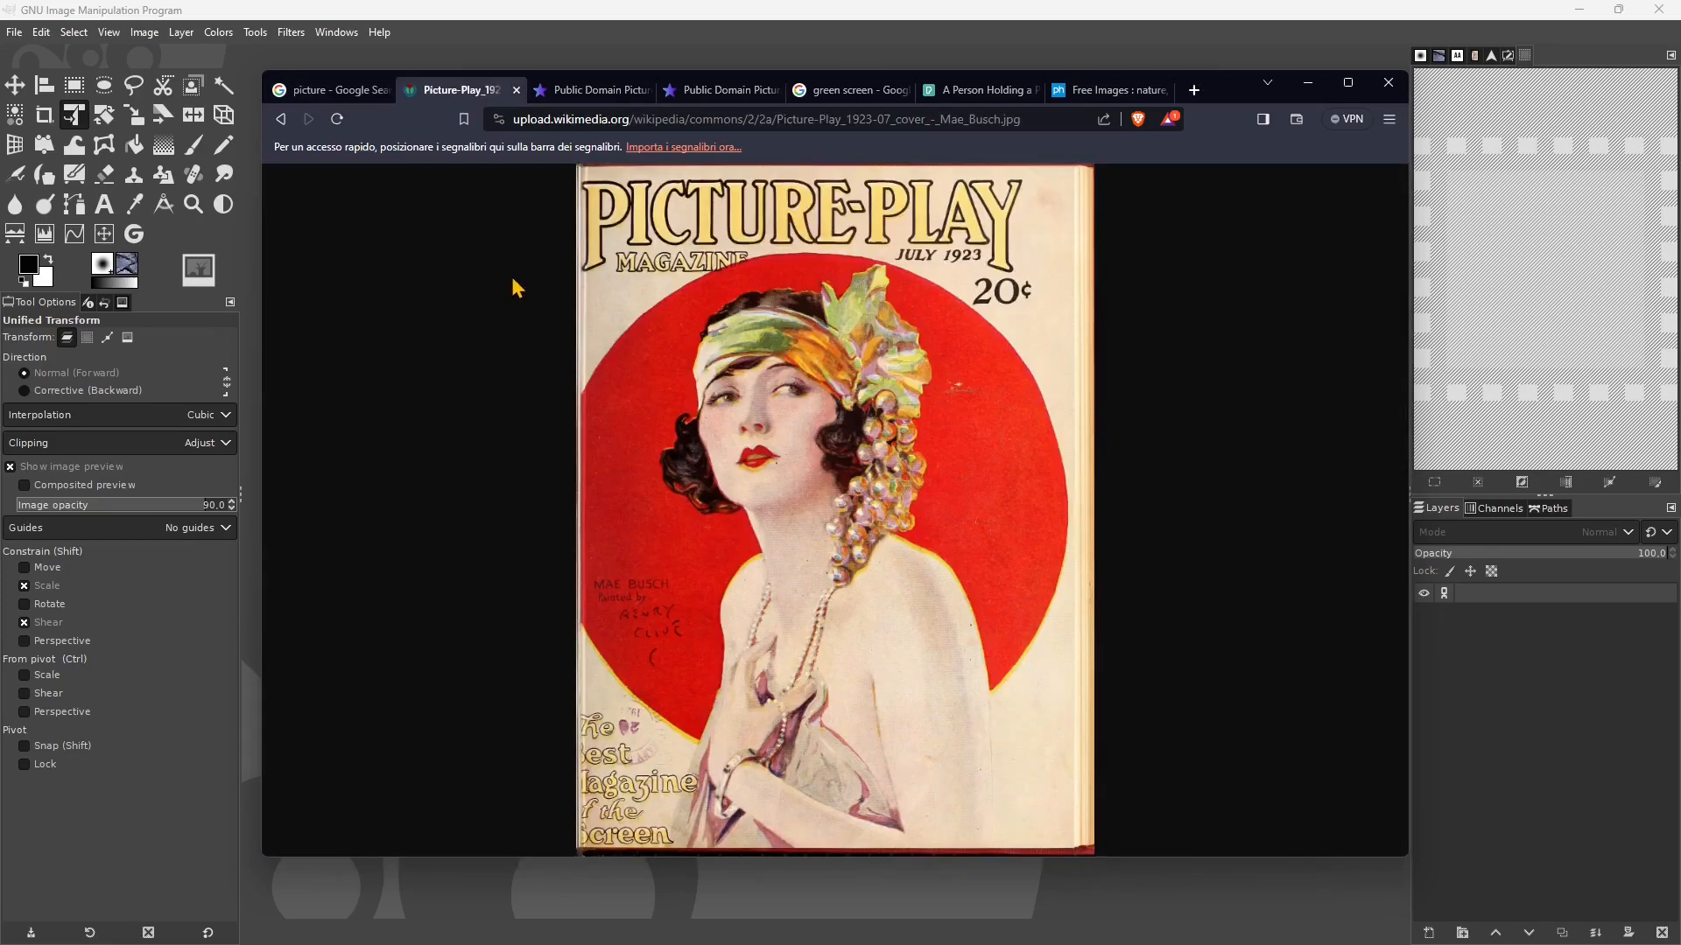
pyautogui.click(280, 119)
pyautogui.scroll(15, 761, 521)
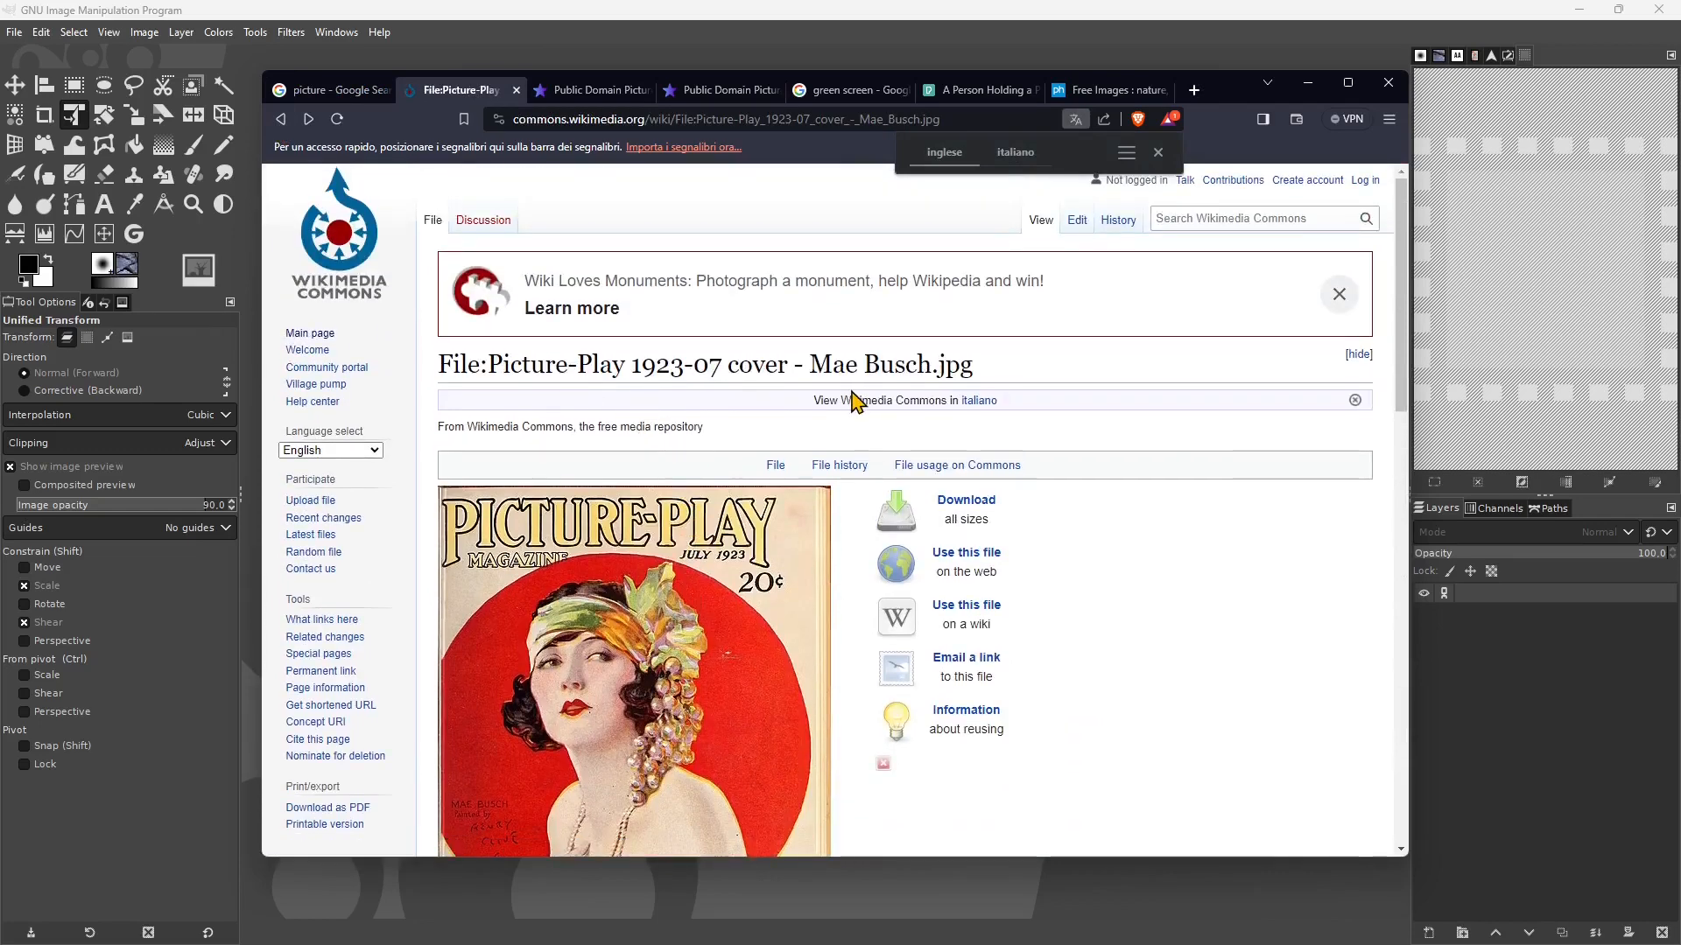
pyautogui.scroll(-10, 1045, 507)
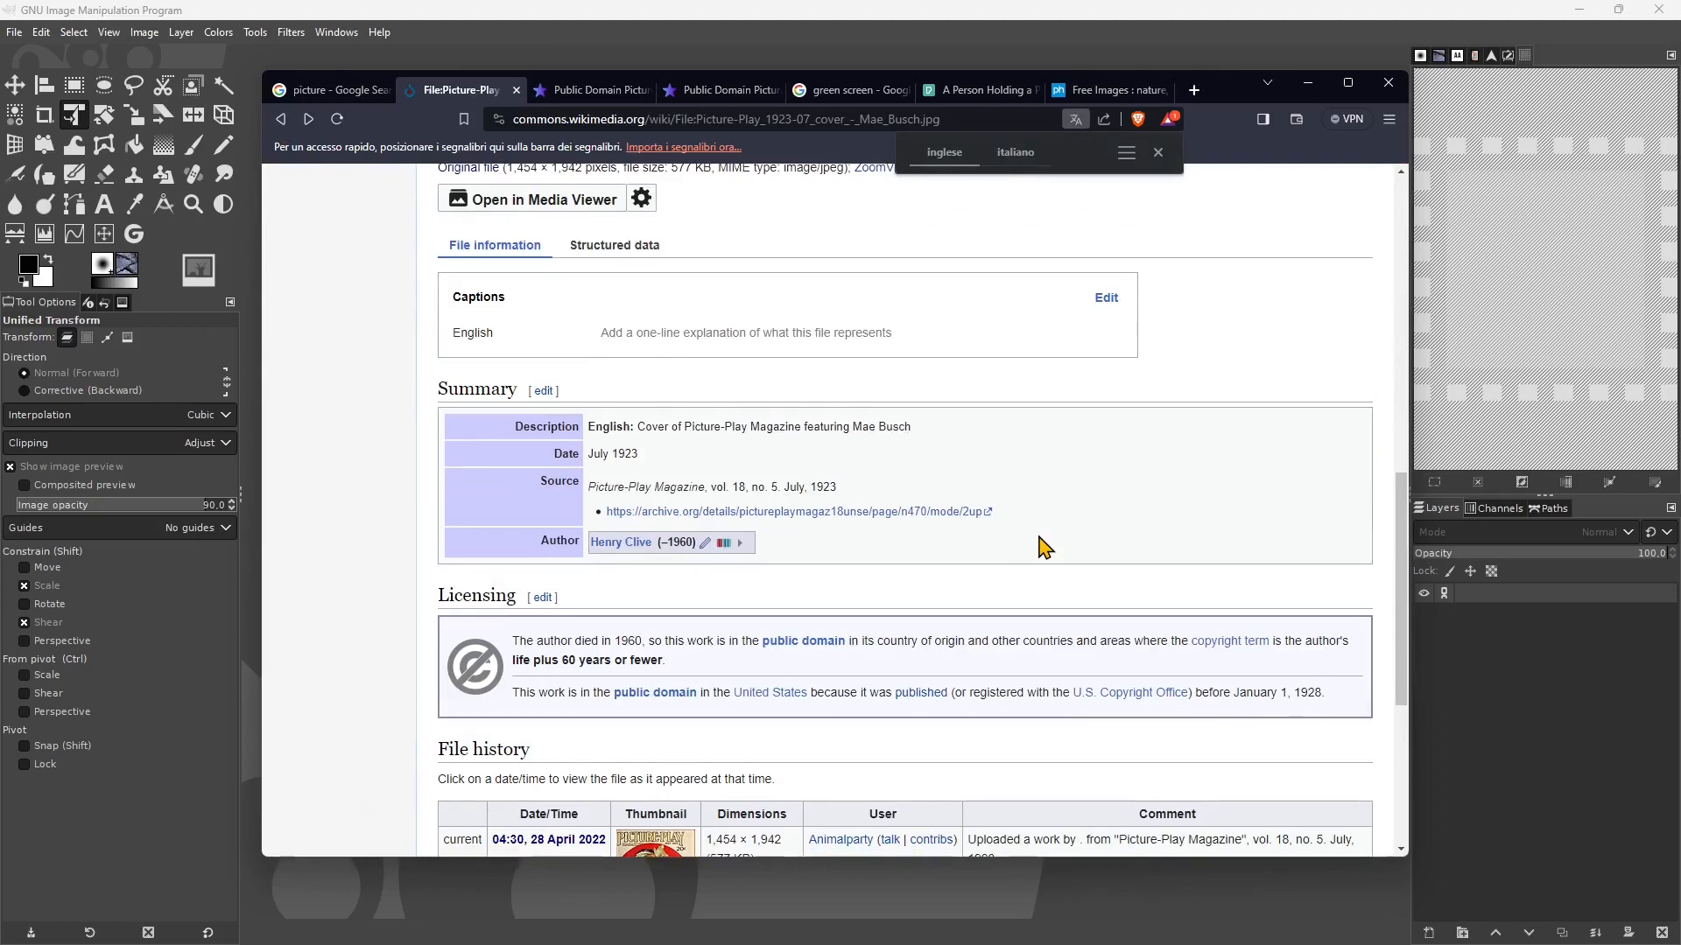
pyautogui.scroll(-3, 945, 487)
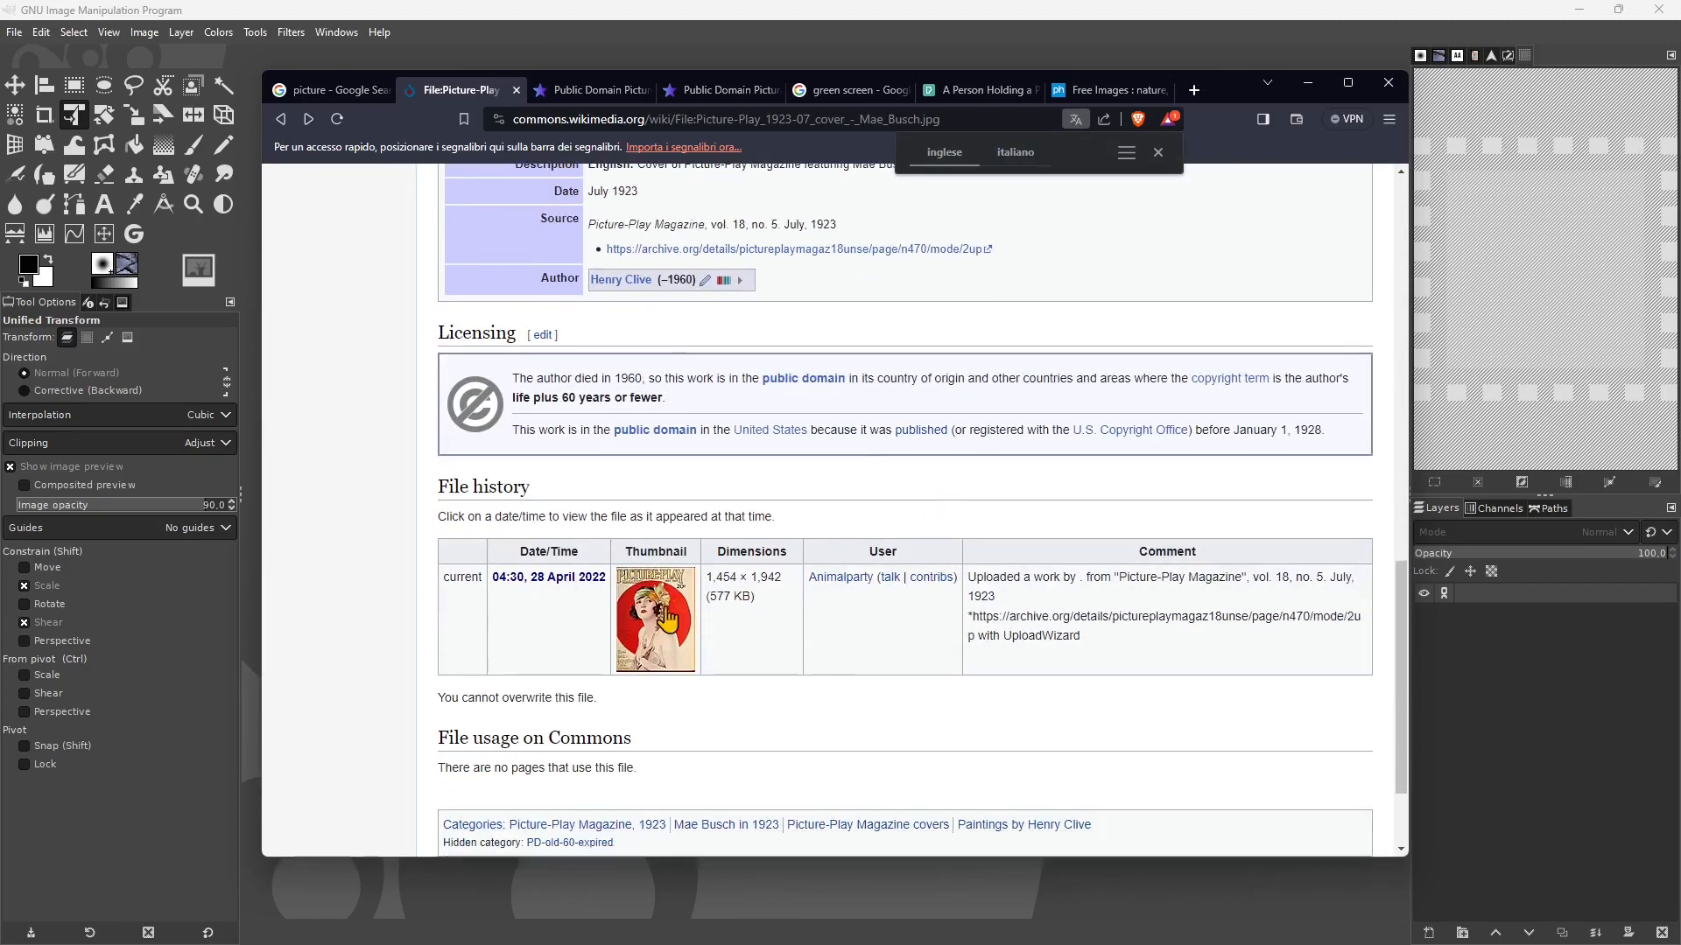
pyautogui.click(667, 619)
pyautogui.rightClick(793, 435)
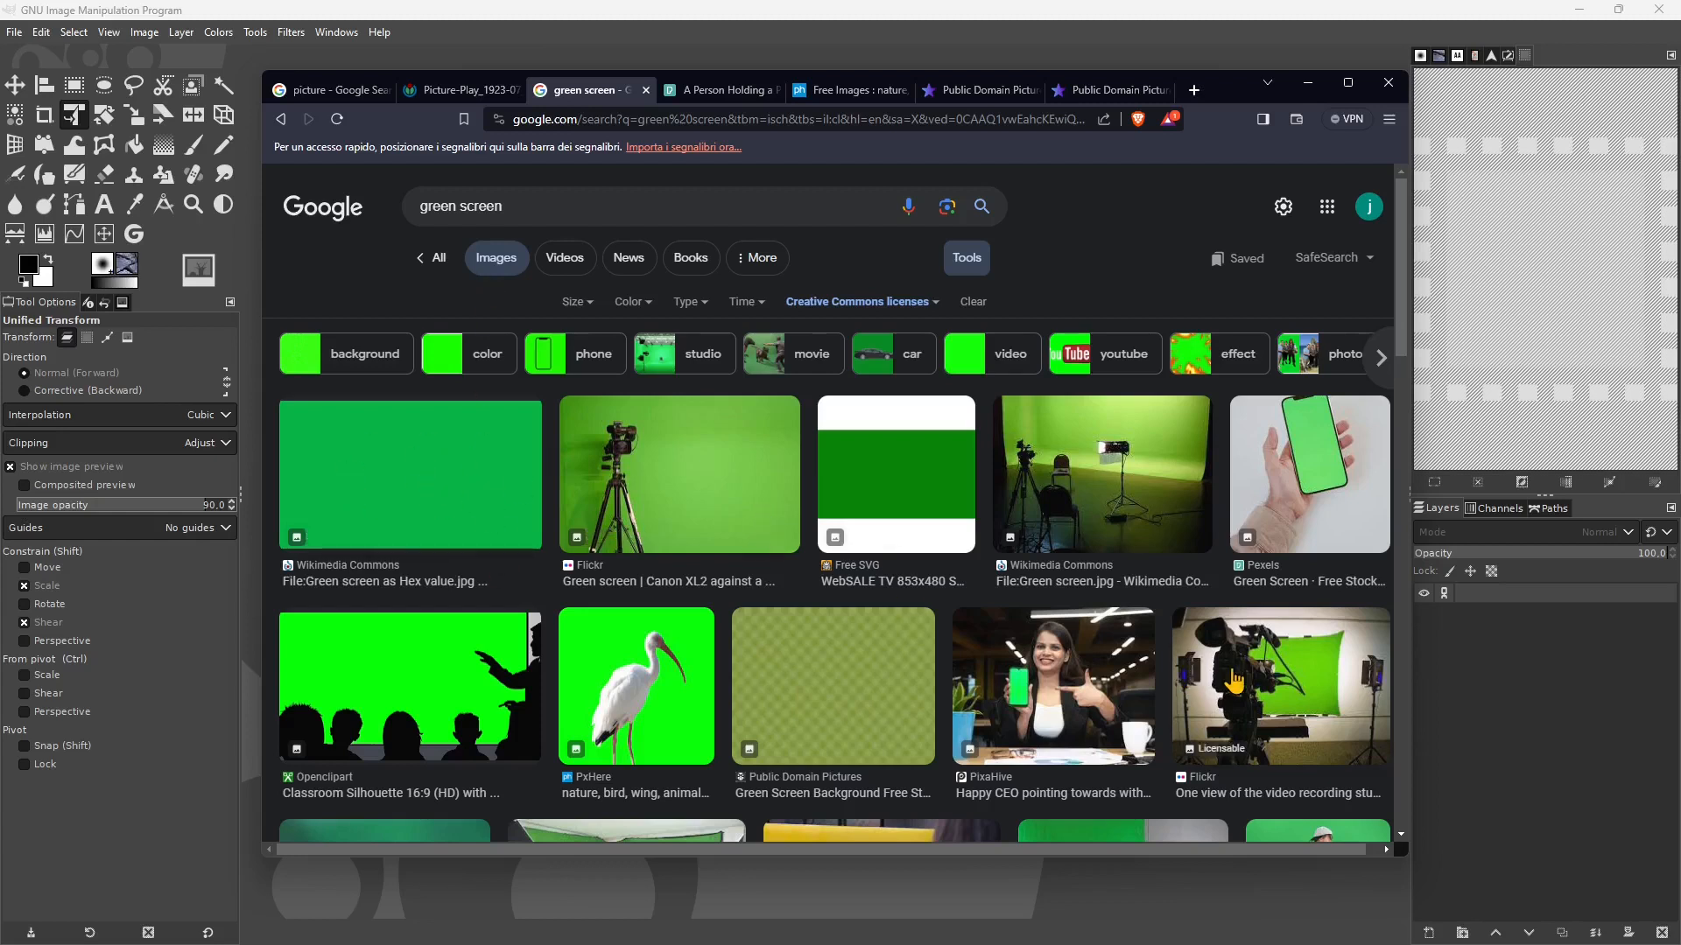
# - Browse the Creative Commons "green screen" image results and view the Pexels photo of a hand holding a green-screen phone
pyautogui.scroll(-1, 1051, 630)
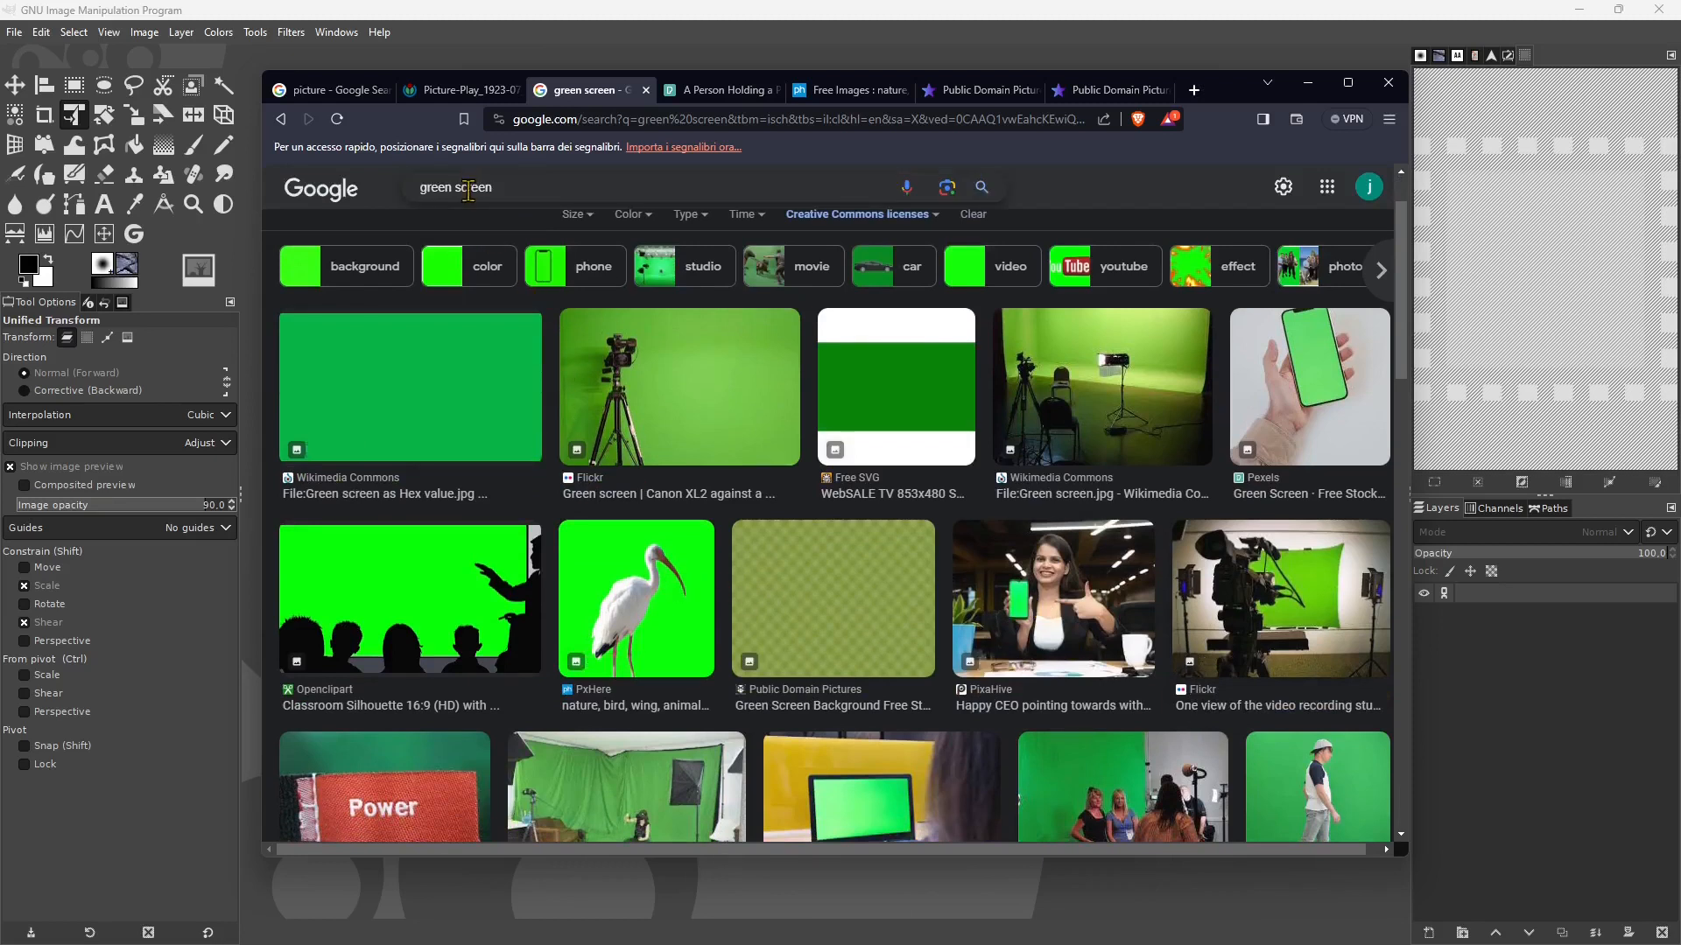
pyautogui.scroll(-2, 446, 391)
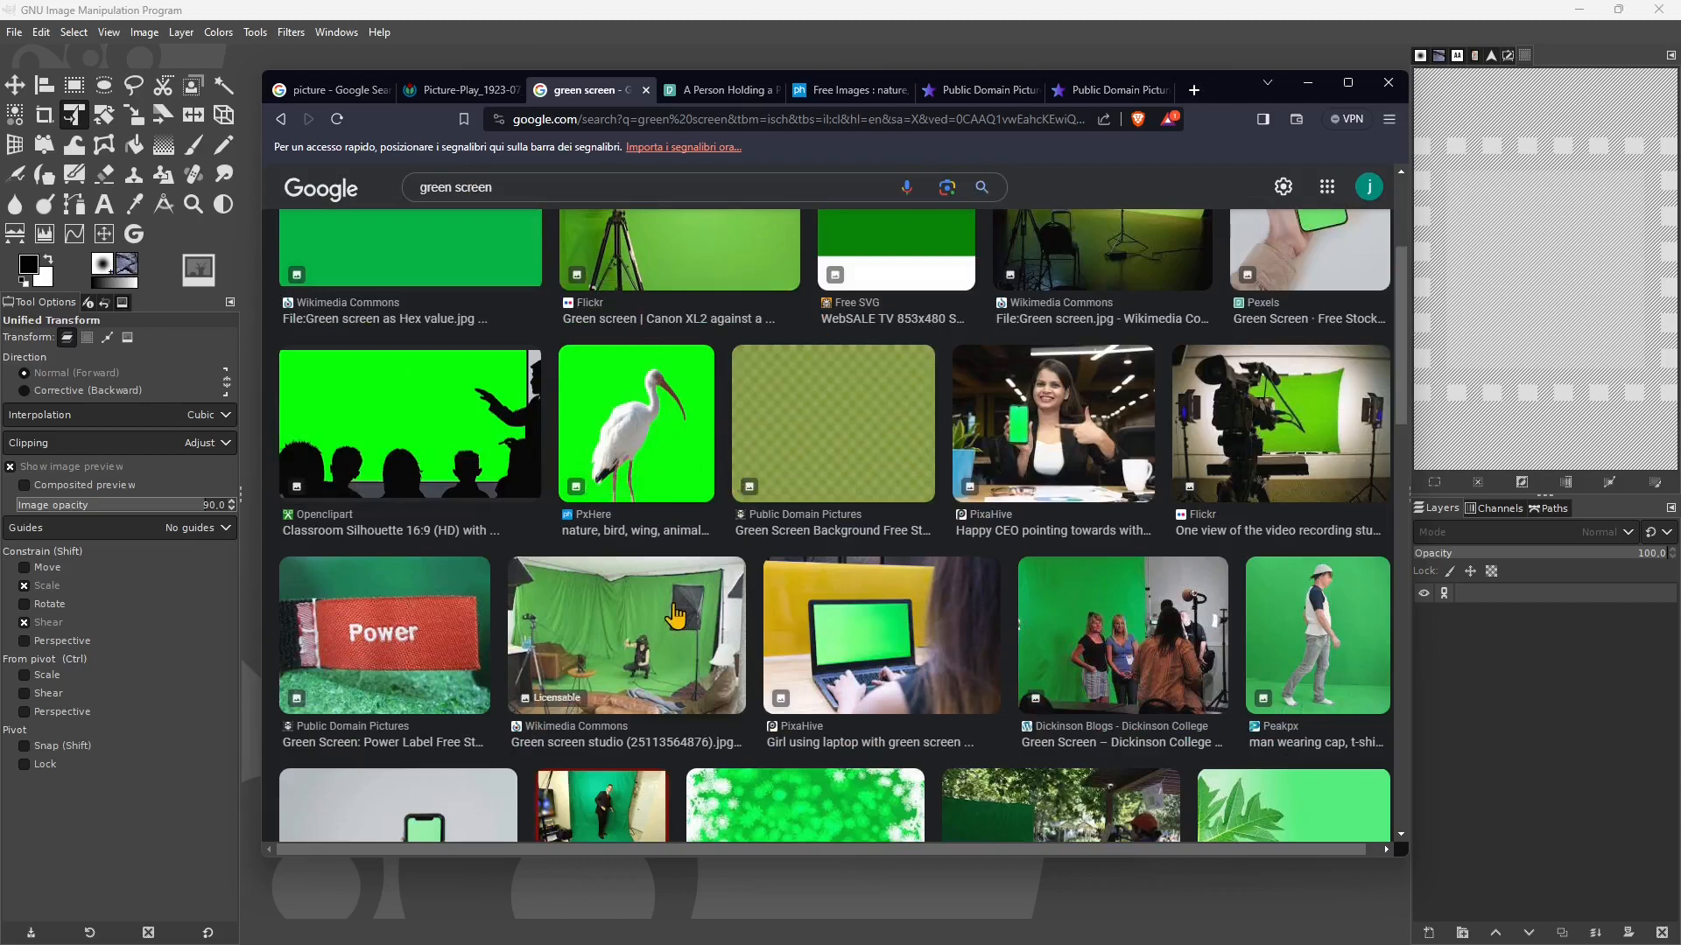
pyautogui.click(727, 91)
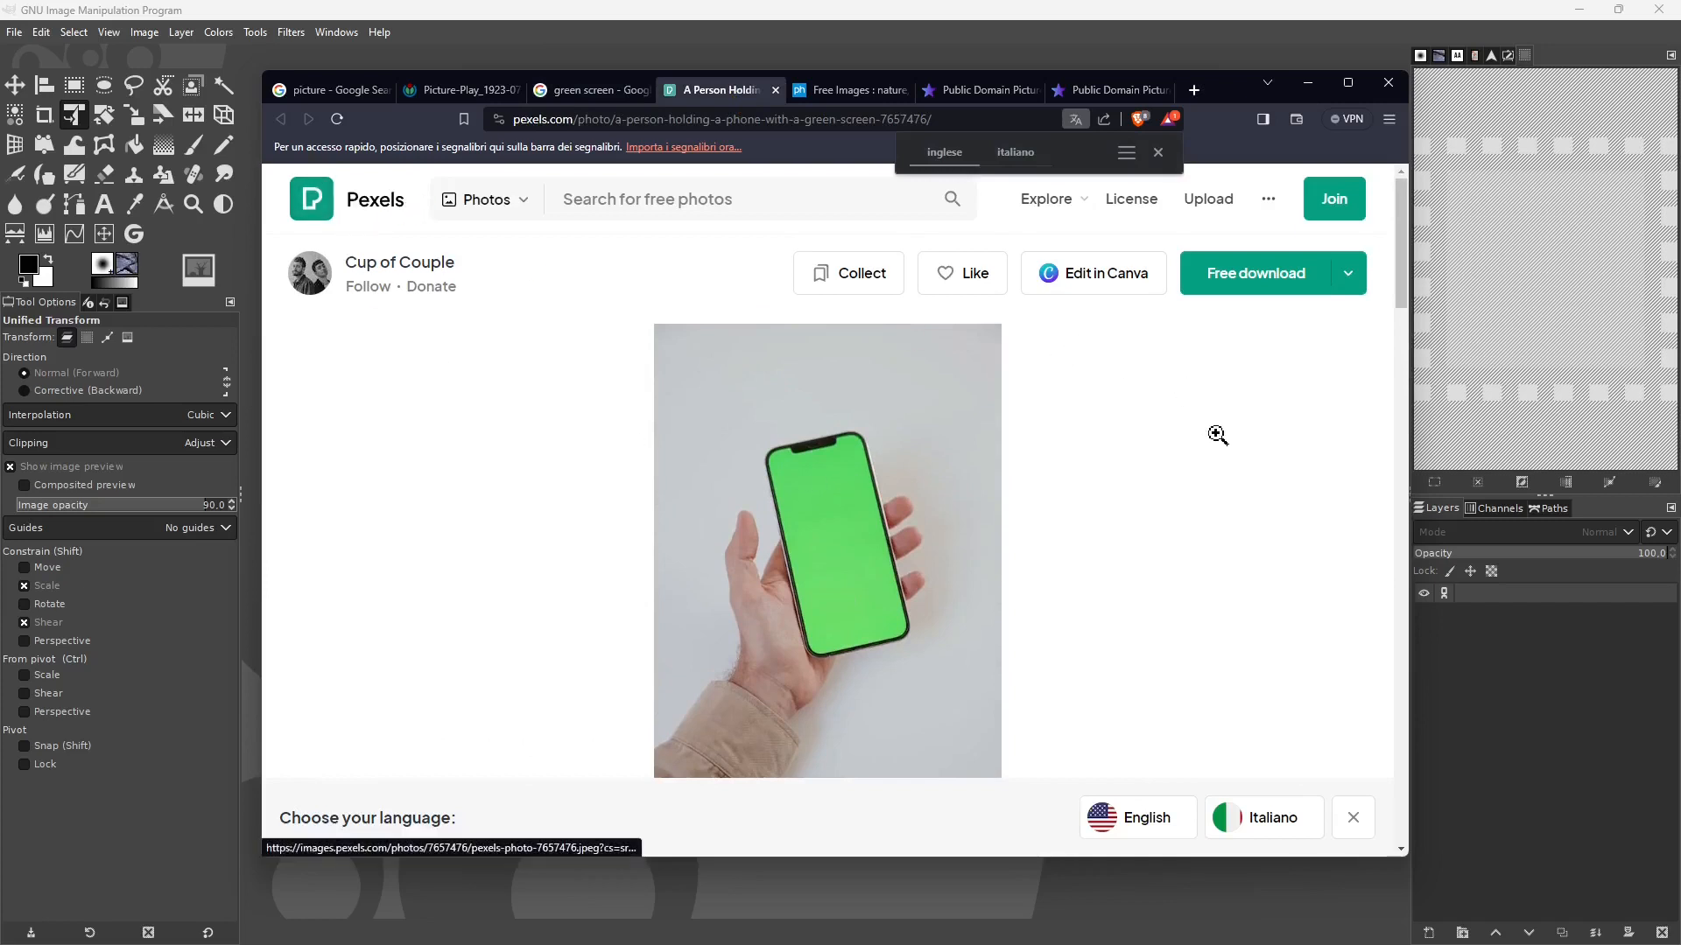
# - Dismiss the language choice and look through the Pexels phone photo page and its similar images
pyautogui.scroll(-3, 537, 608)
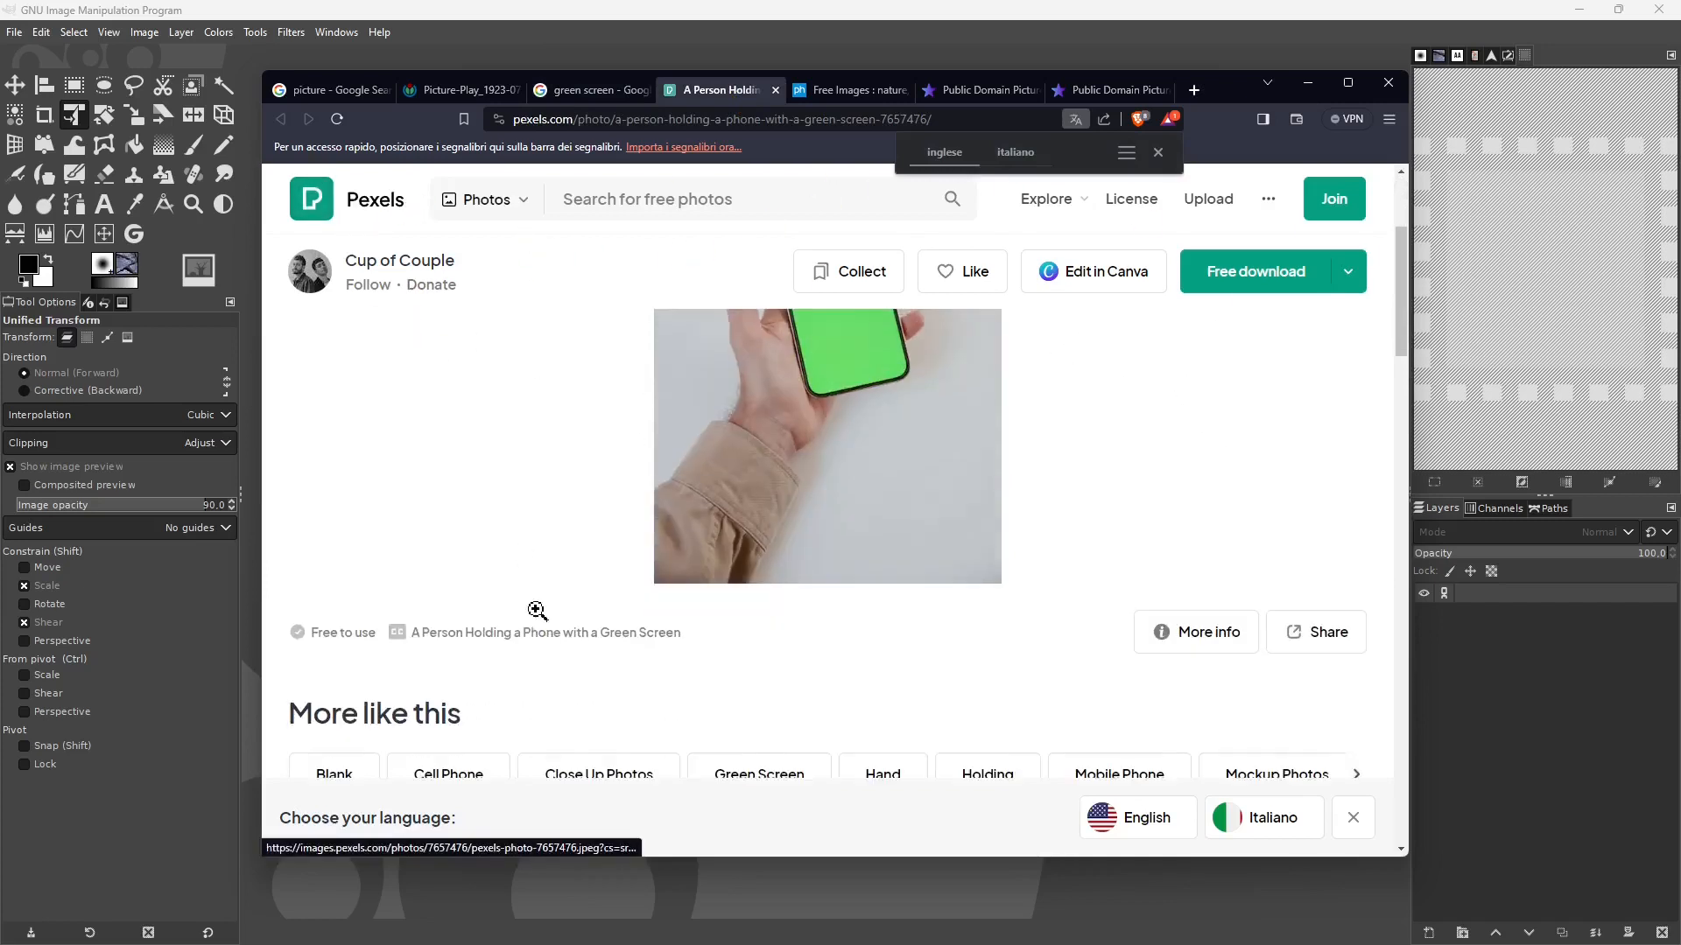
pyautogui.click(1354, 818)
pyautogui.scroll(2, 1175, 537)
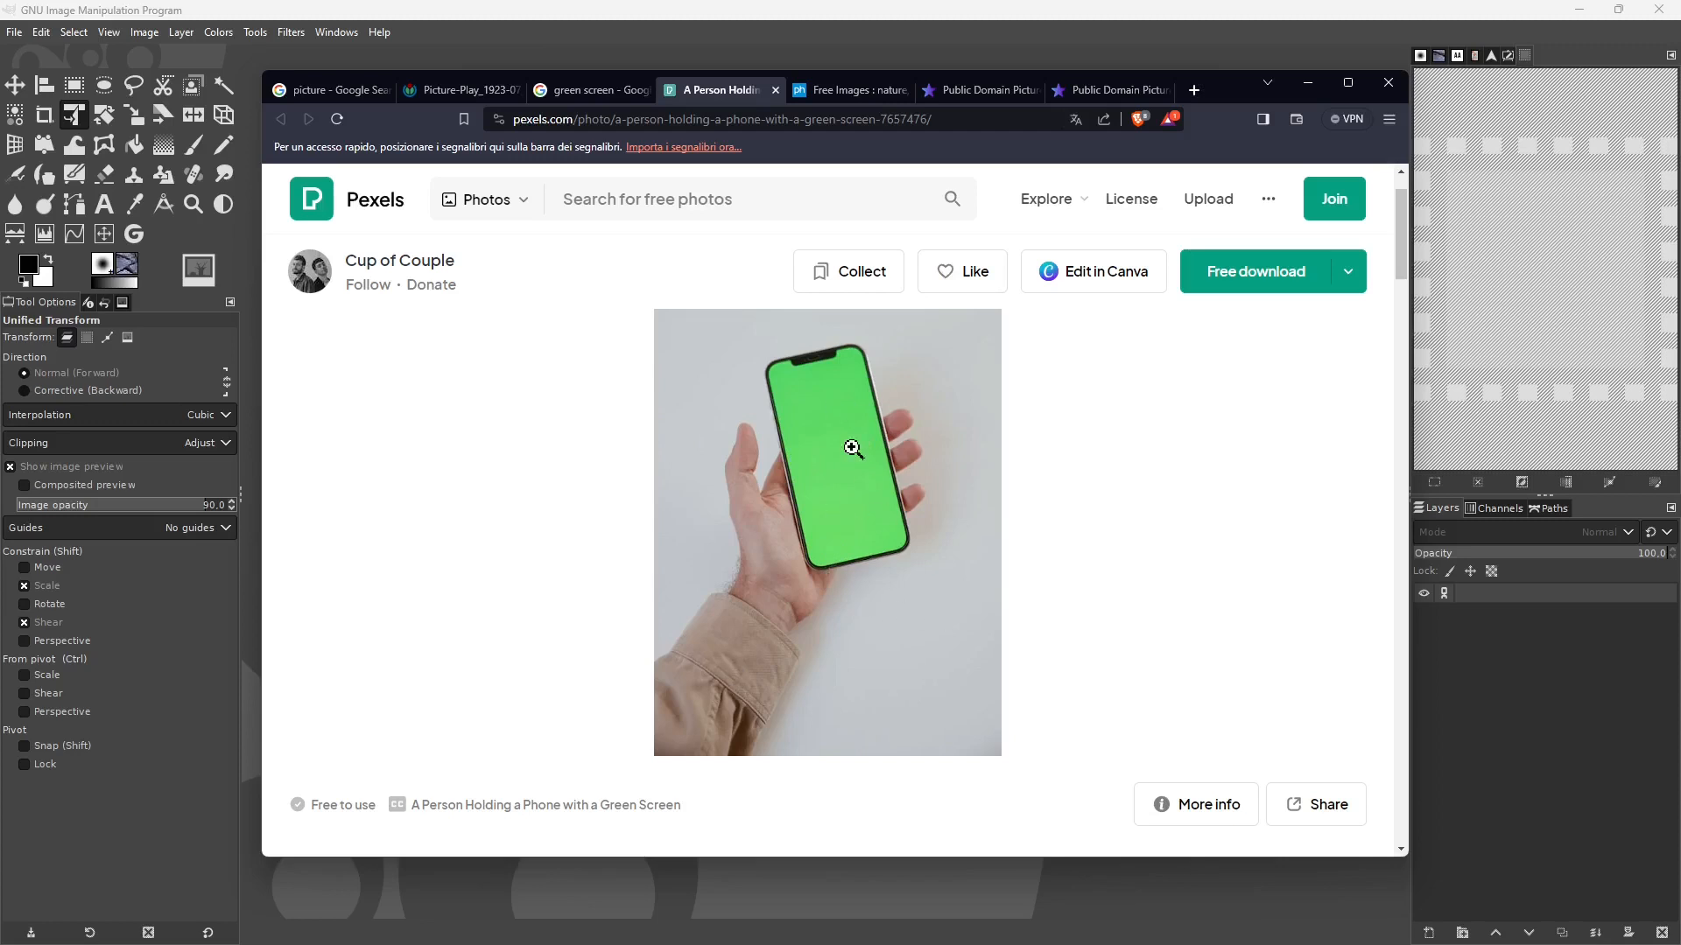
pyautogui.scroll(-10, 803, 569)
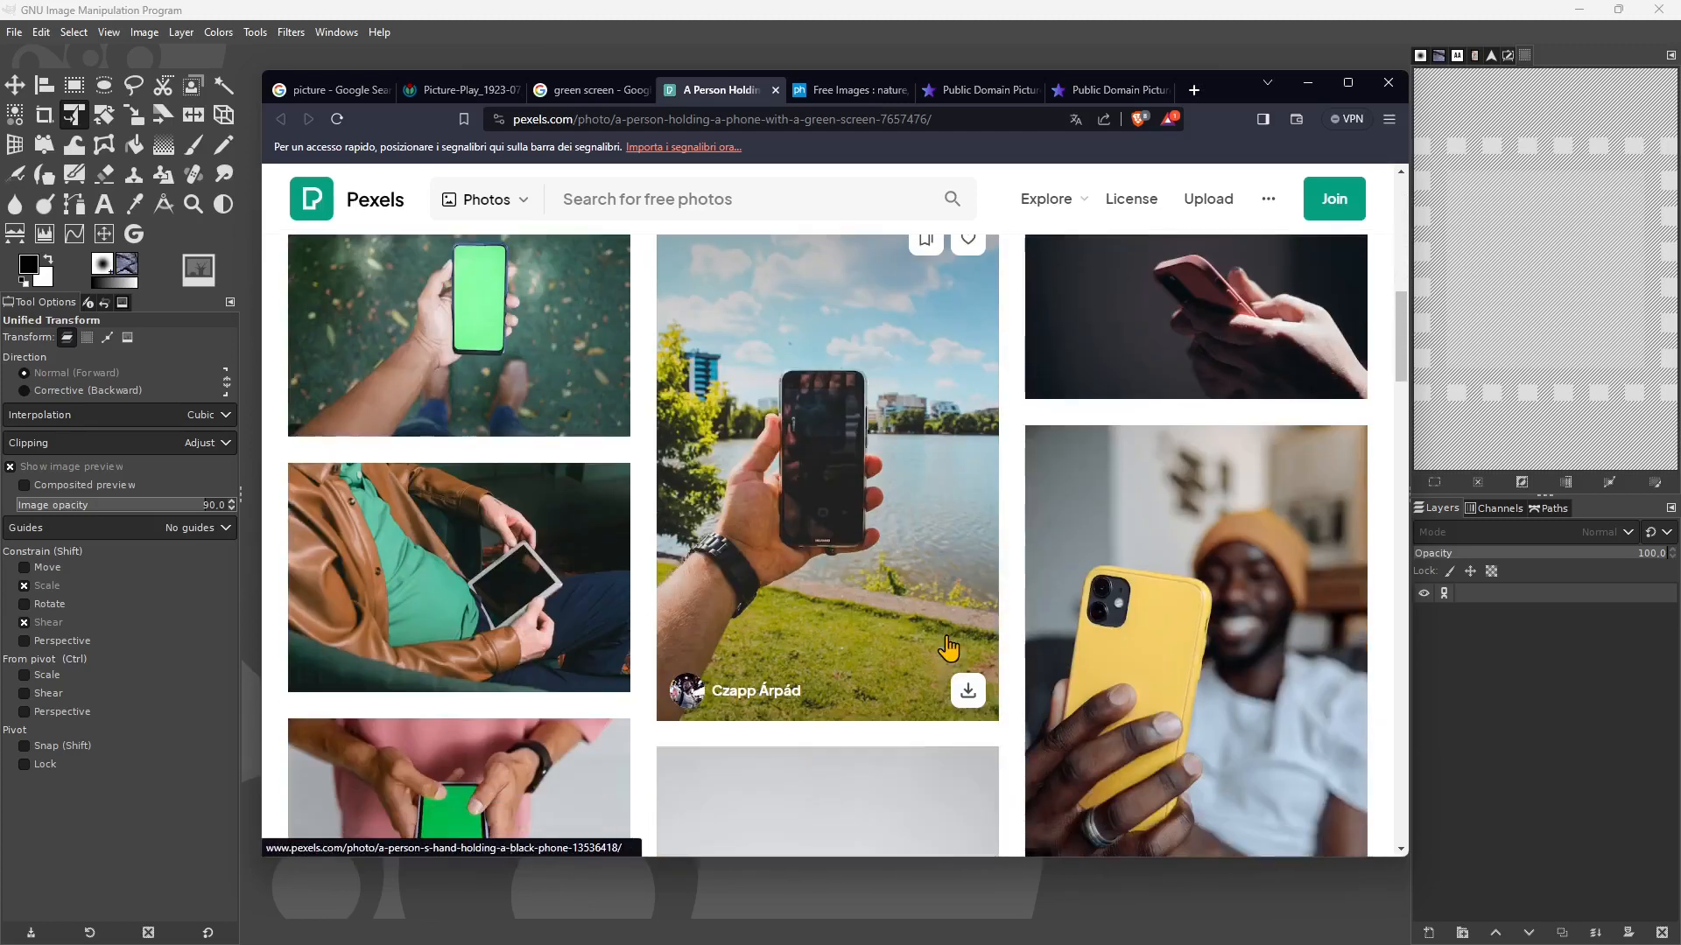
pyautogui.scroll(10, 949, 645)
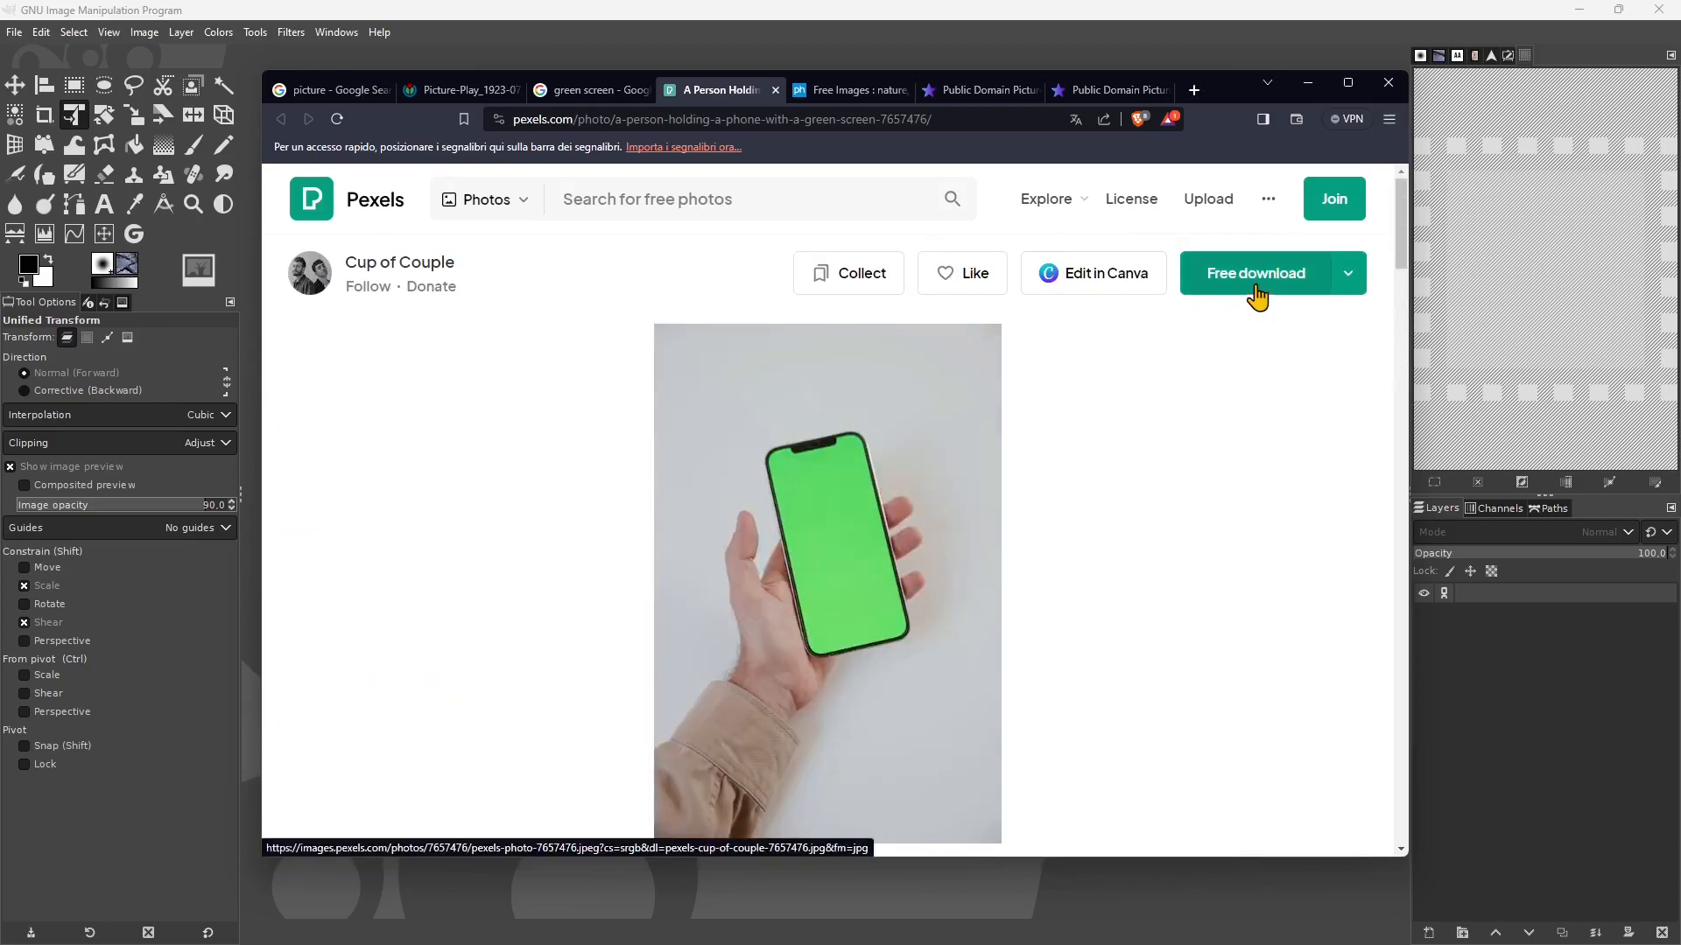
pyautogui.click(1254, 288)
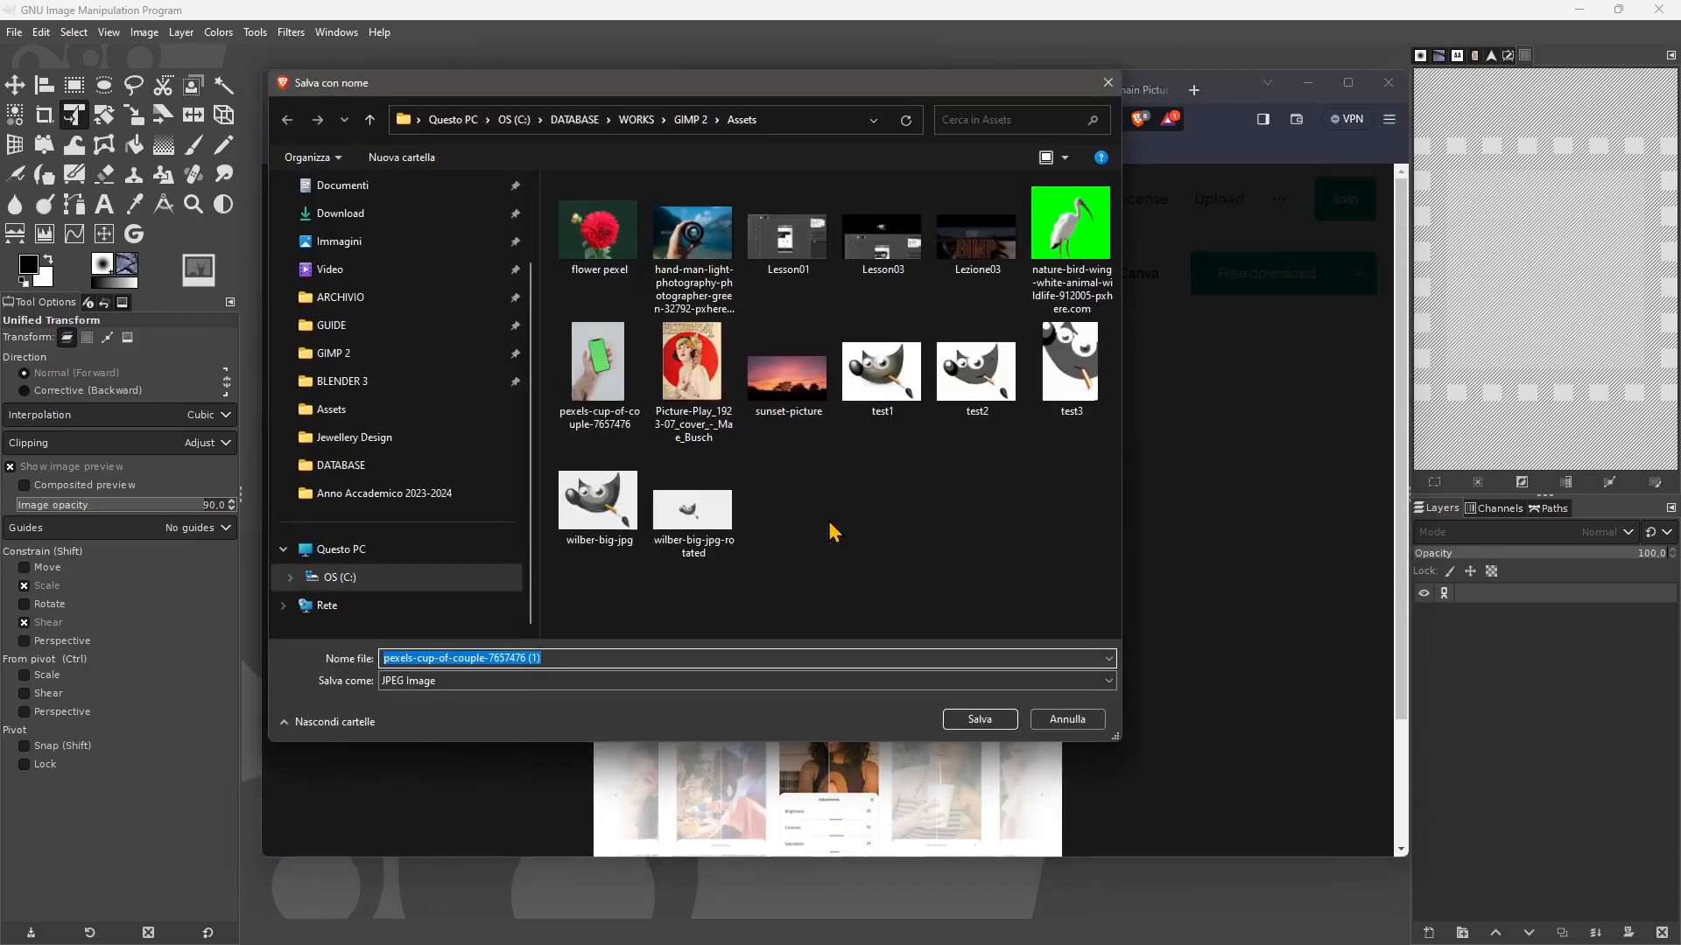
pyautogui.click(1069, 719)
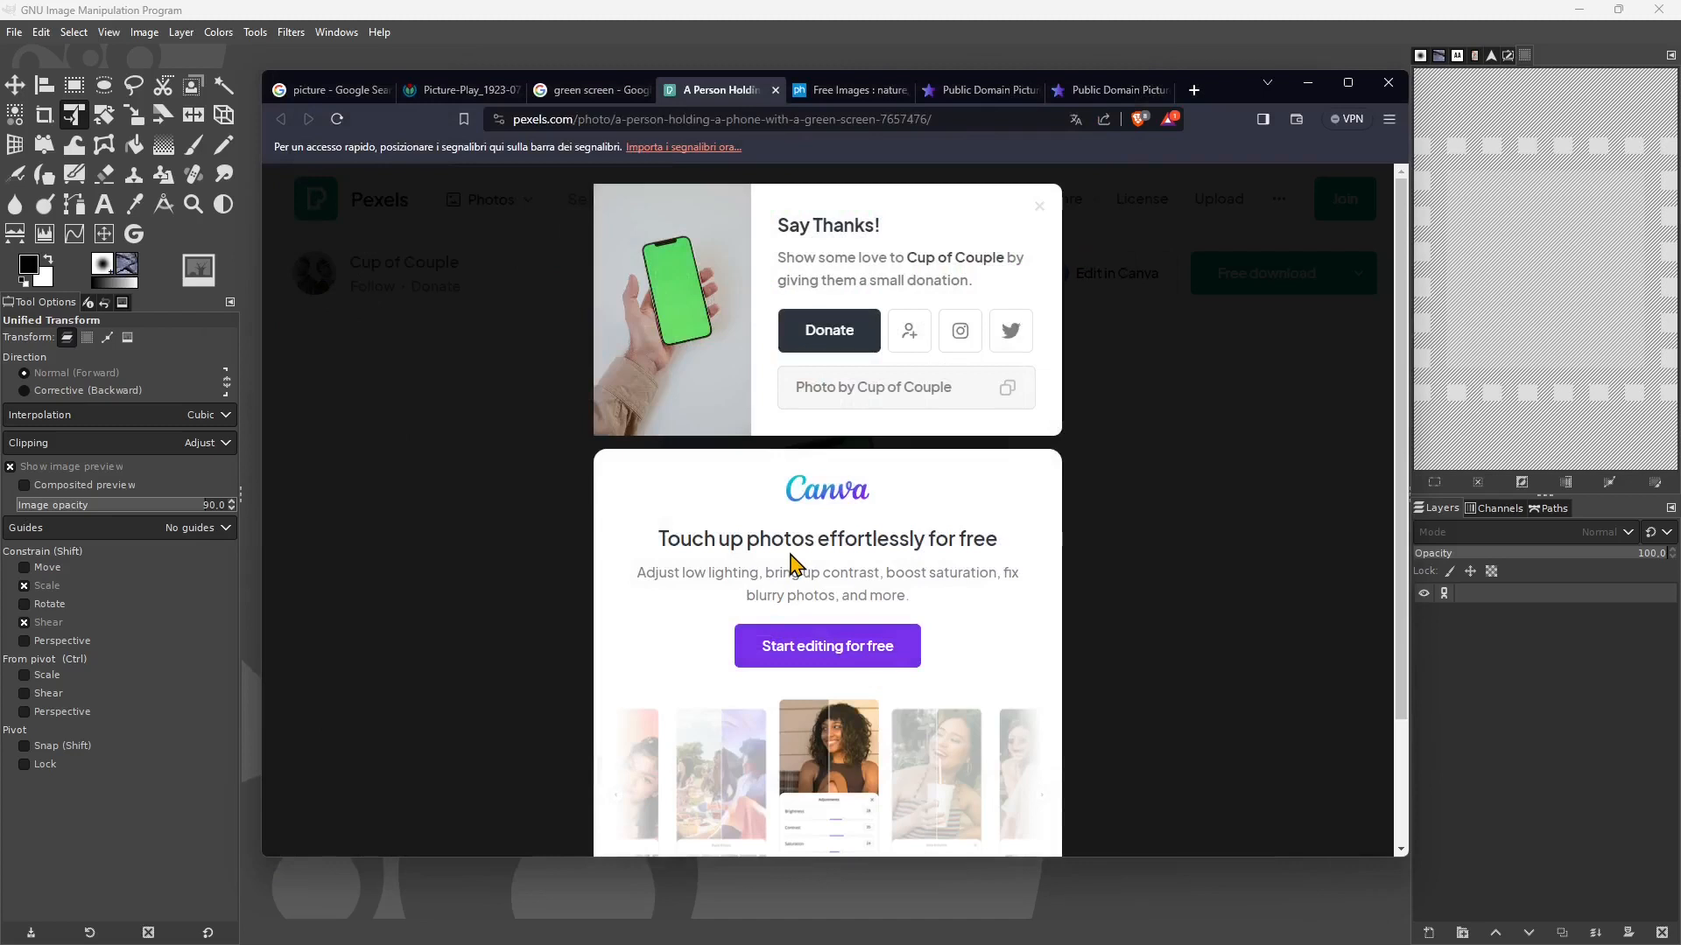
pyautogui.click(1128, 411)
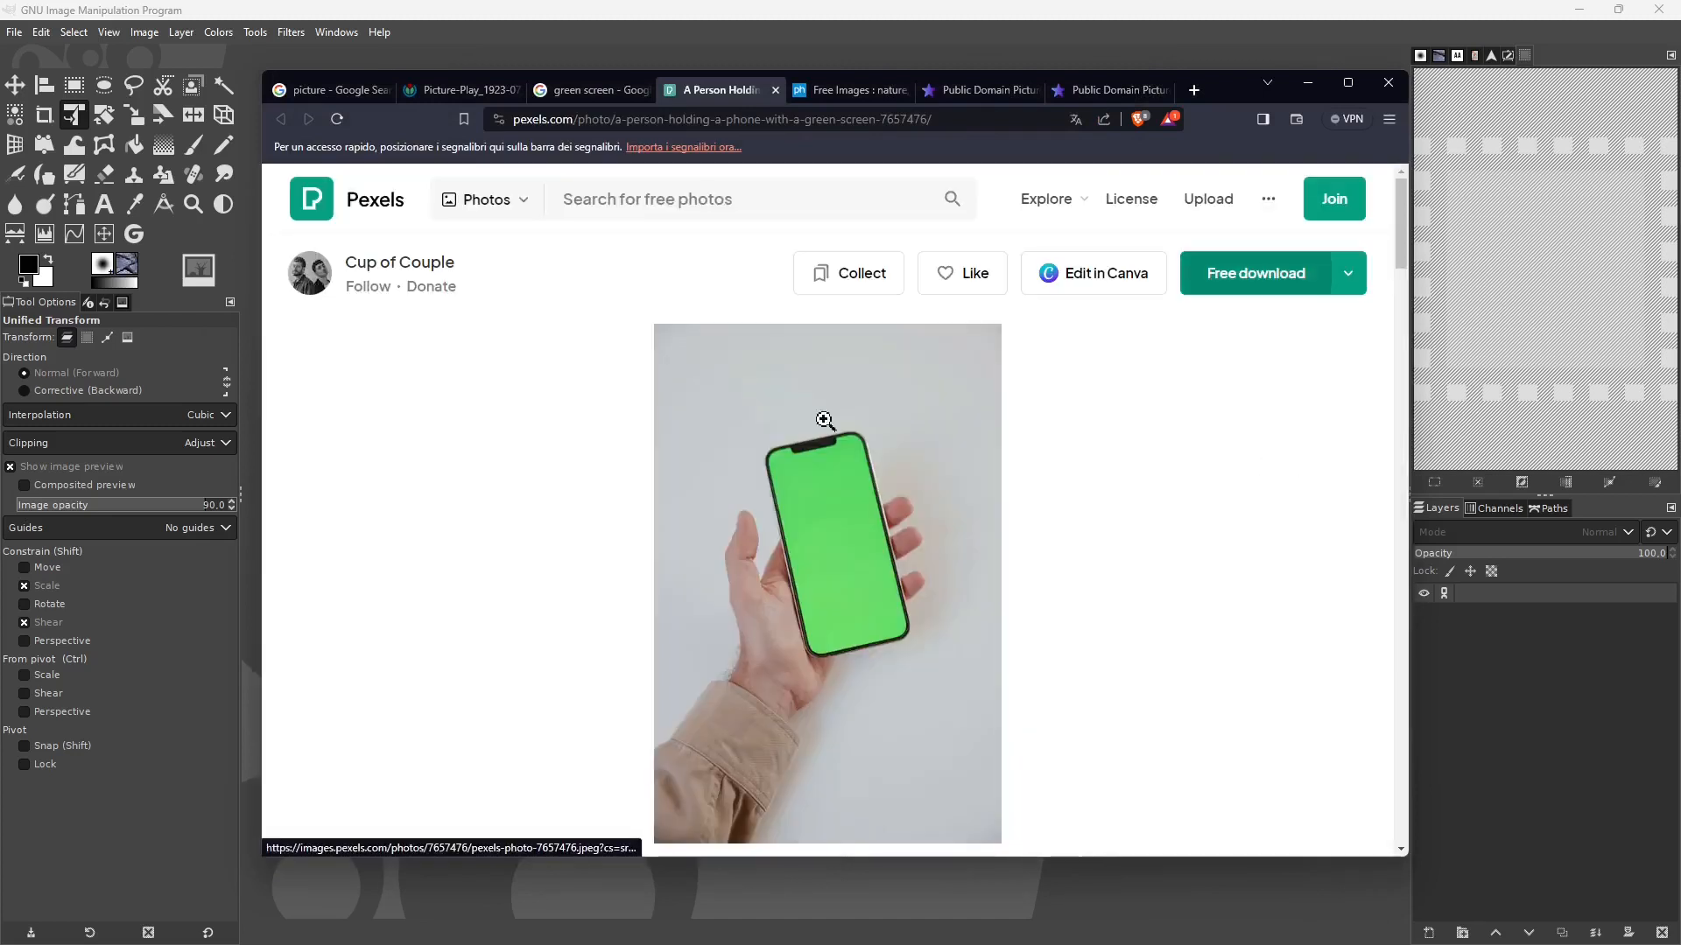
# - View the Pexels profile of the phone photo's creator and return to the photo page
pyautogui.click(369, 267)
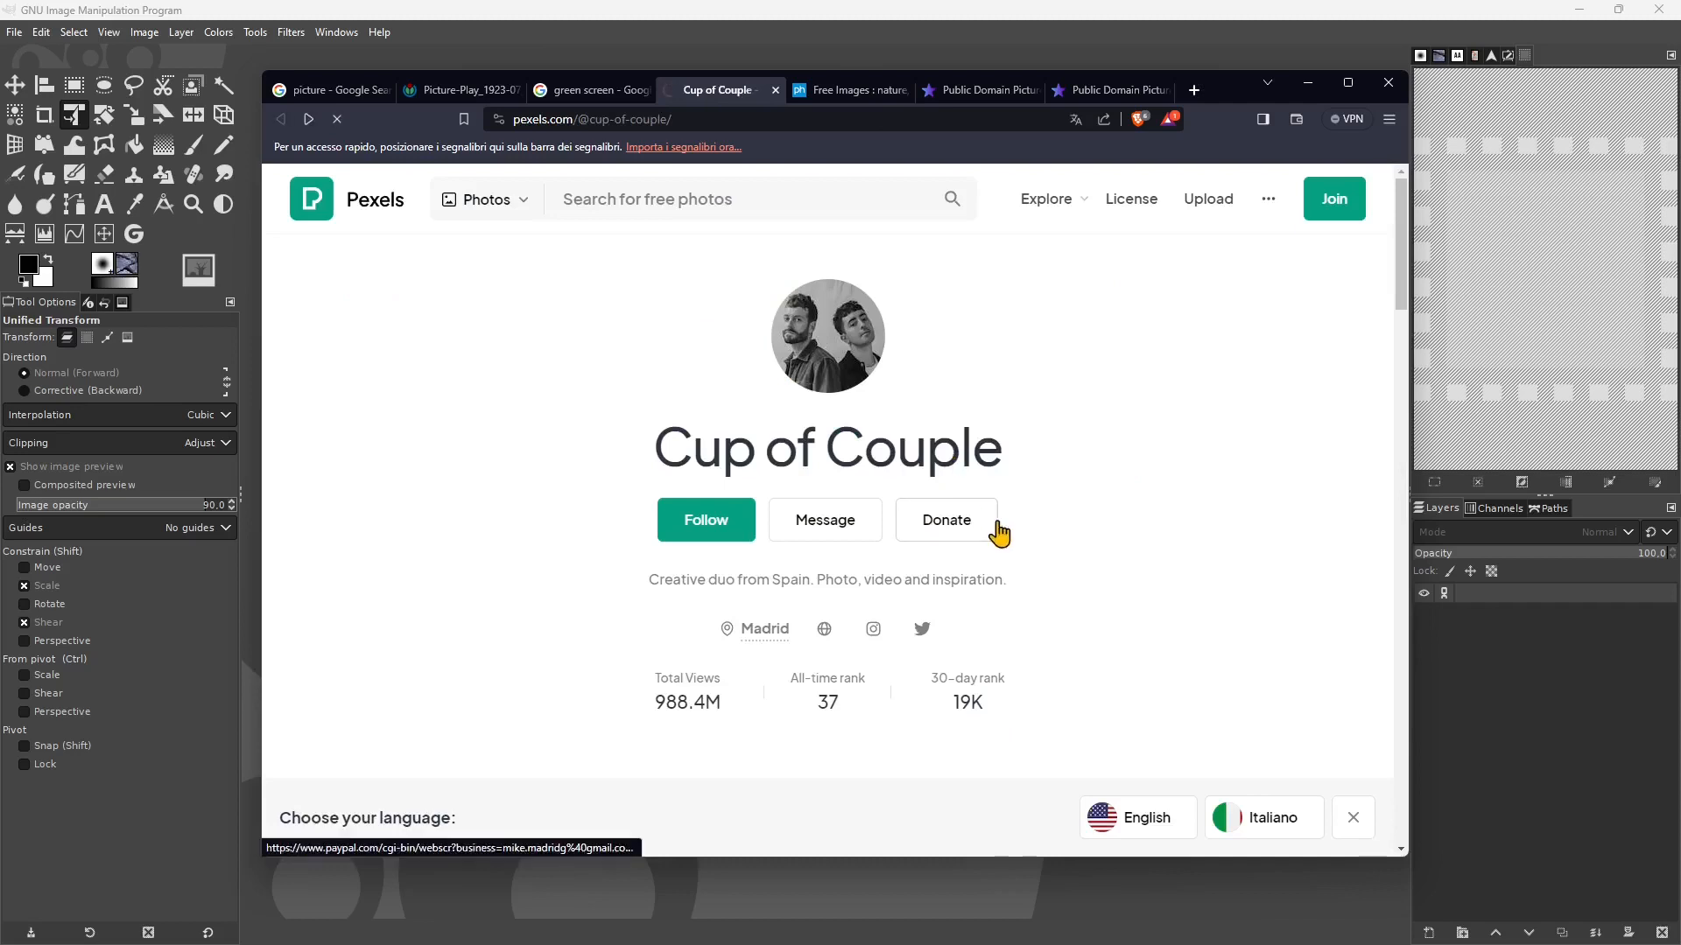
pyautogui.hotkey('alt', 'Left')
pyautogui.scroll(-2, 937, 575)
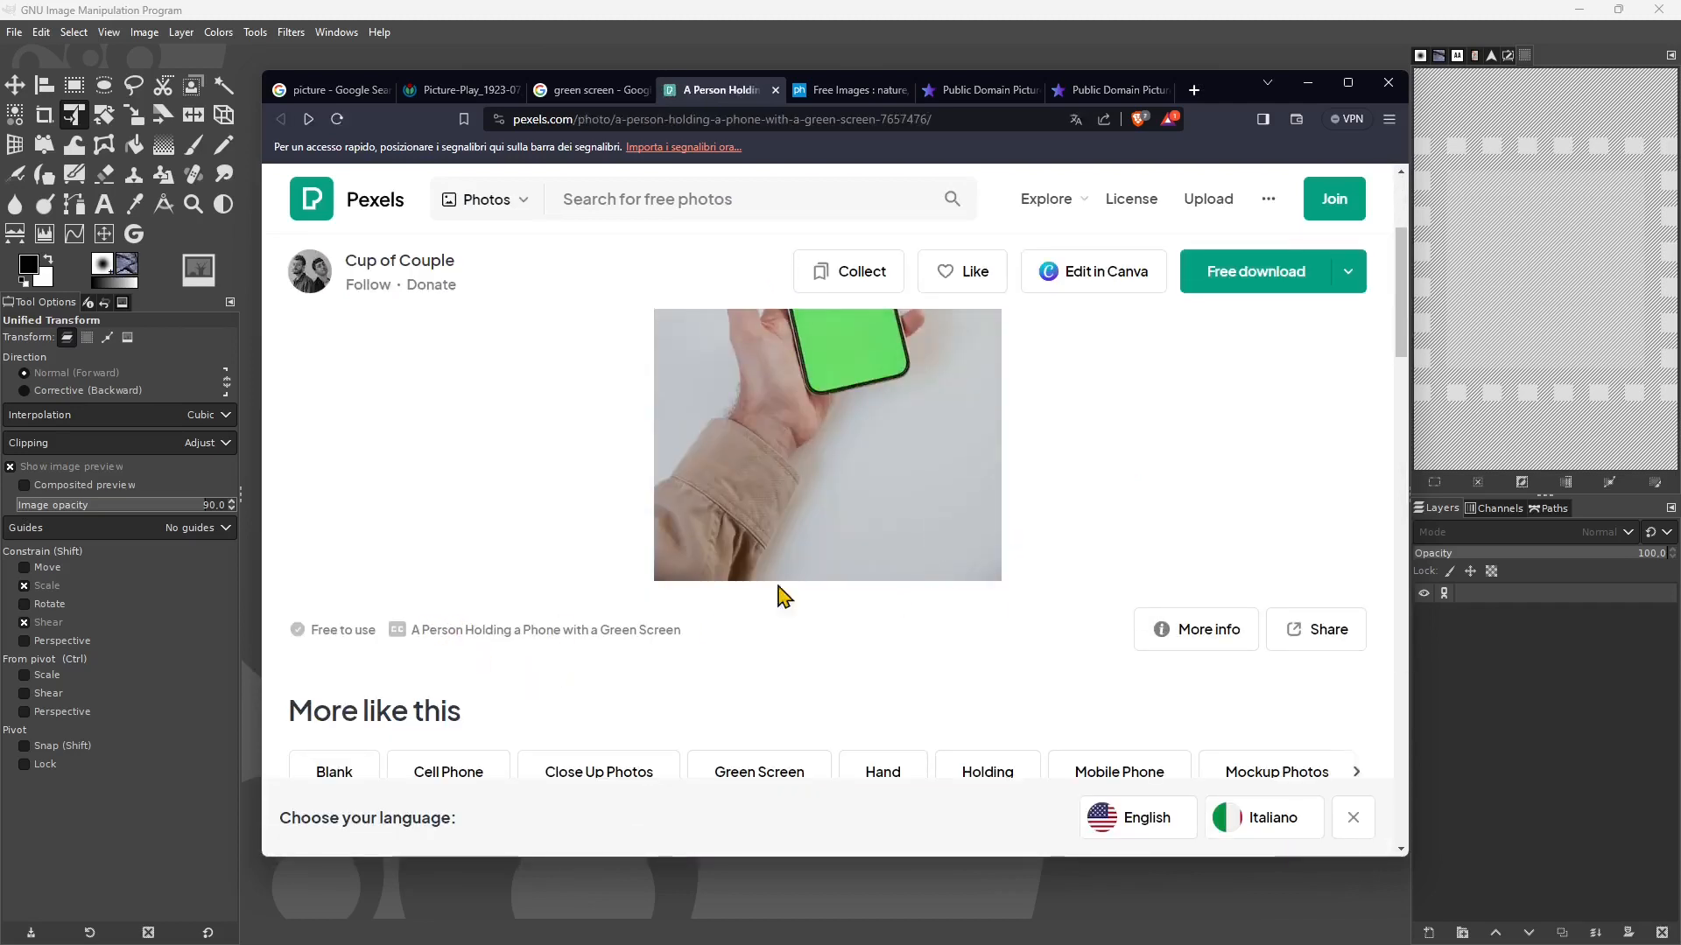
# - View the PxHere photo of the white bird on green, checking it against the "green screen" image results
pyautogui.click(854, 96)
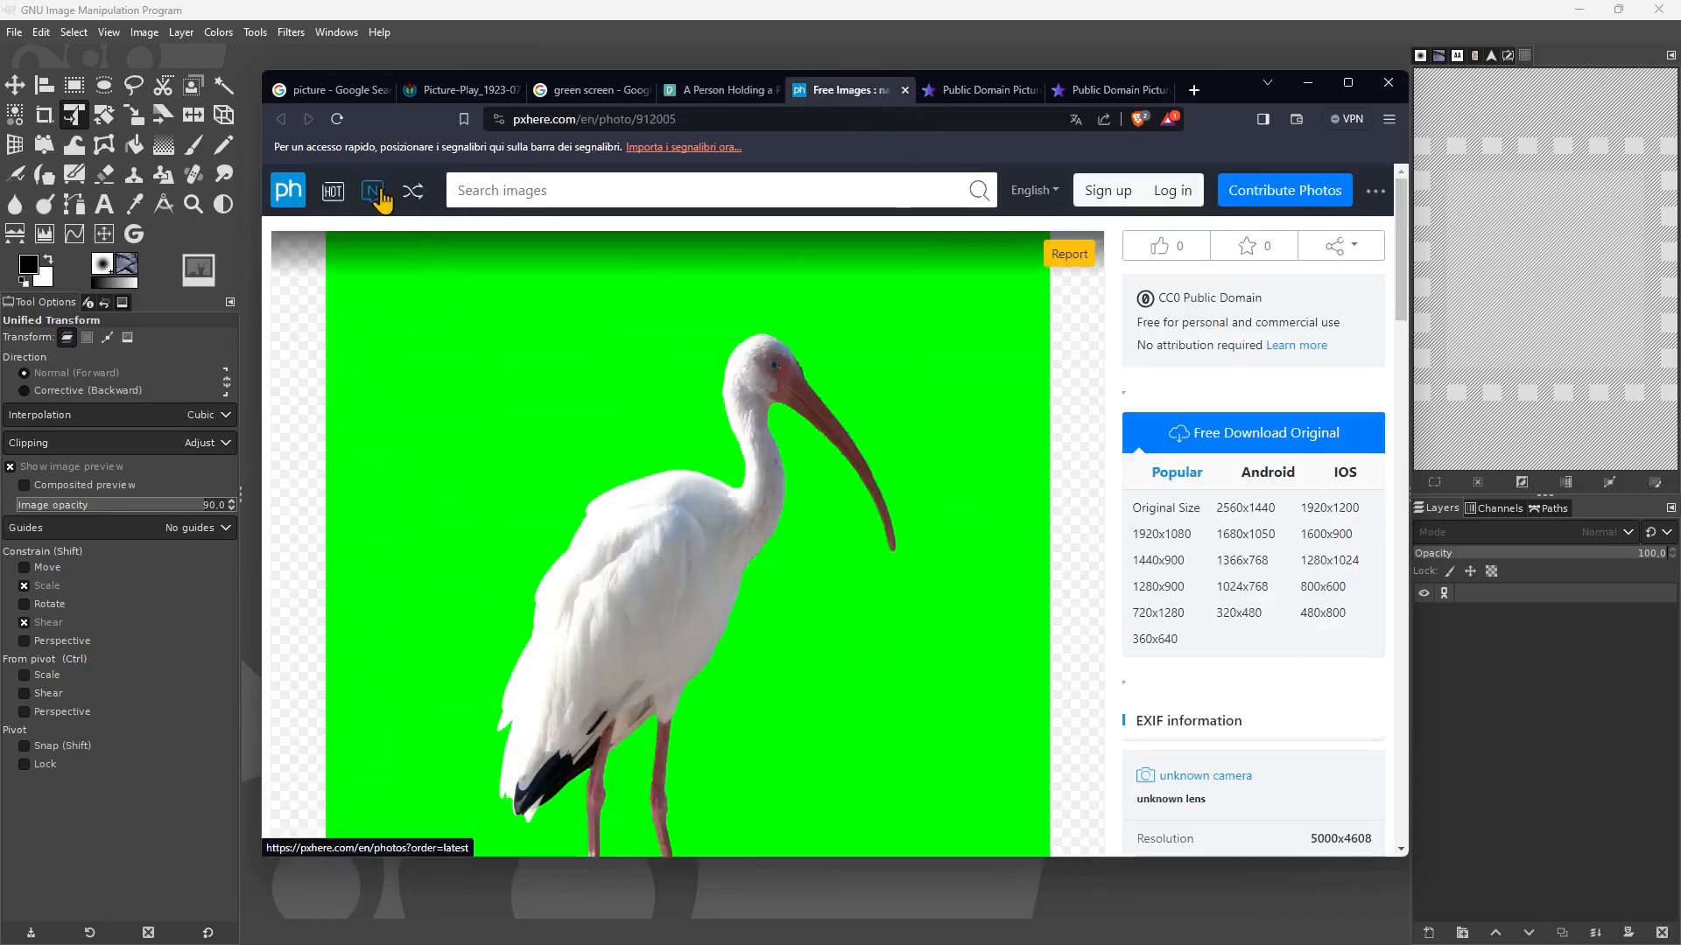
pyautogui.click(610, 96)
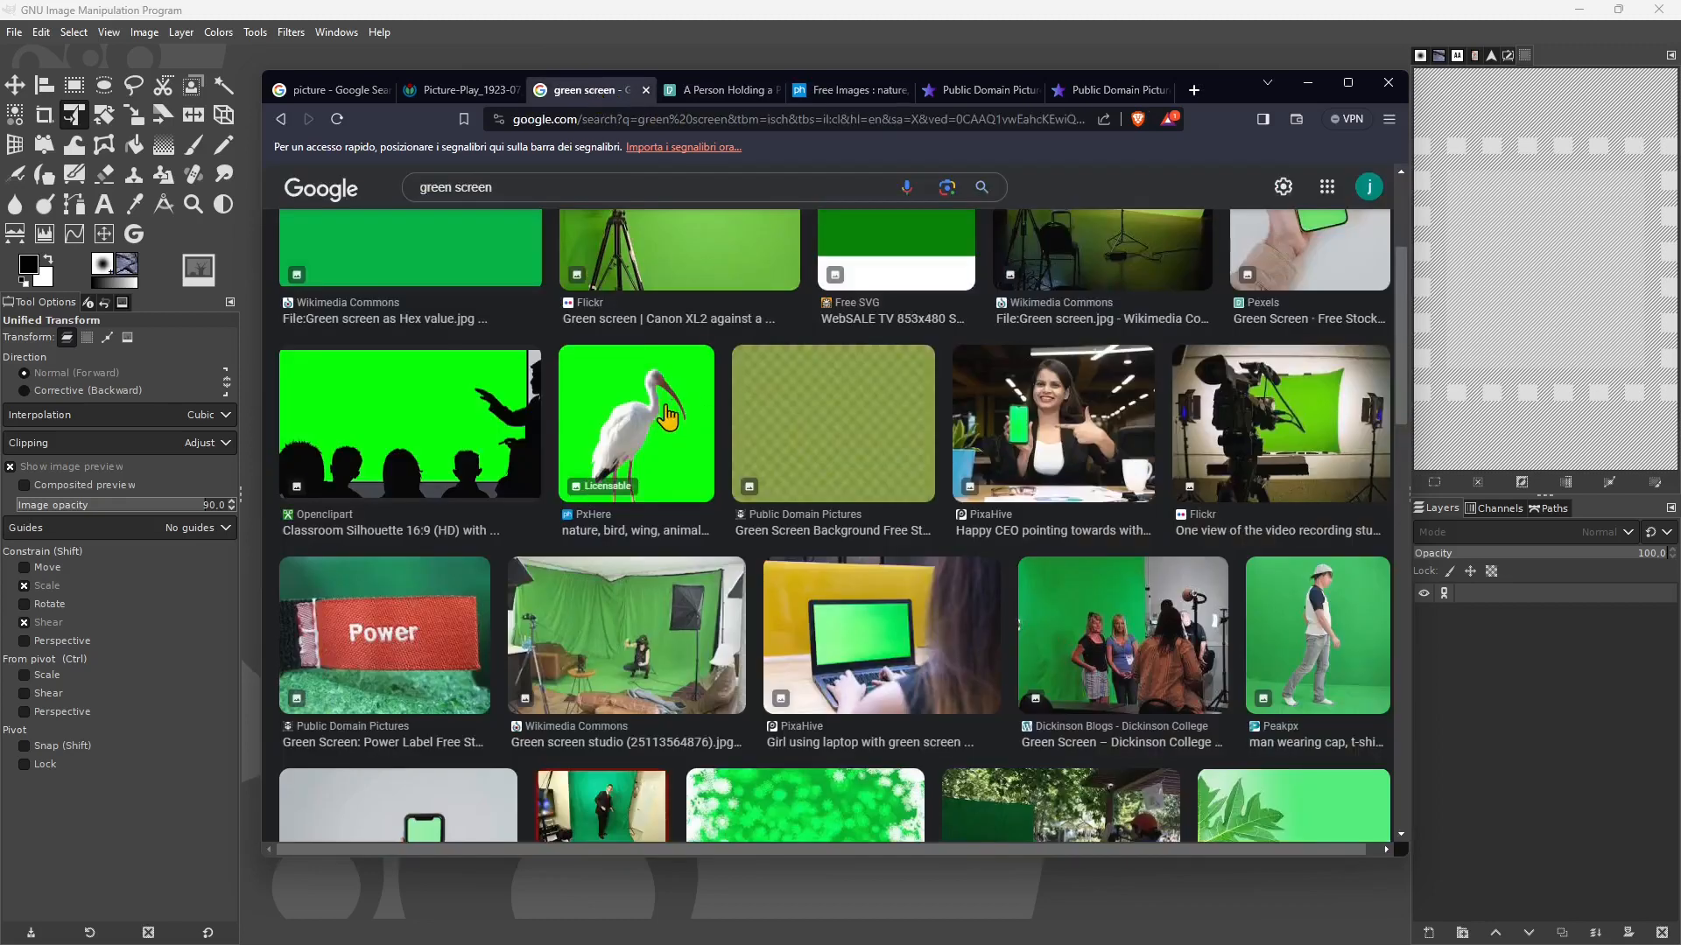
pyautogui.scroll(3, 1136, 584)
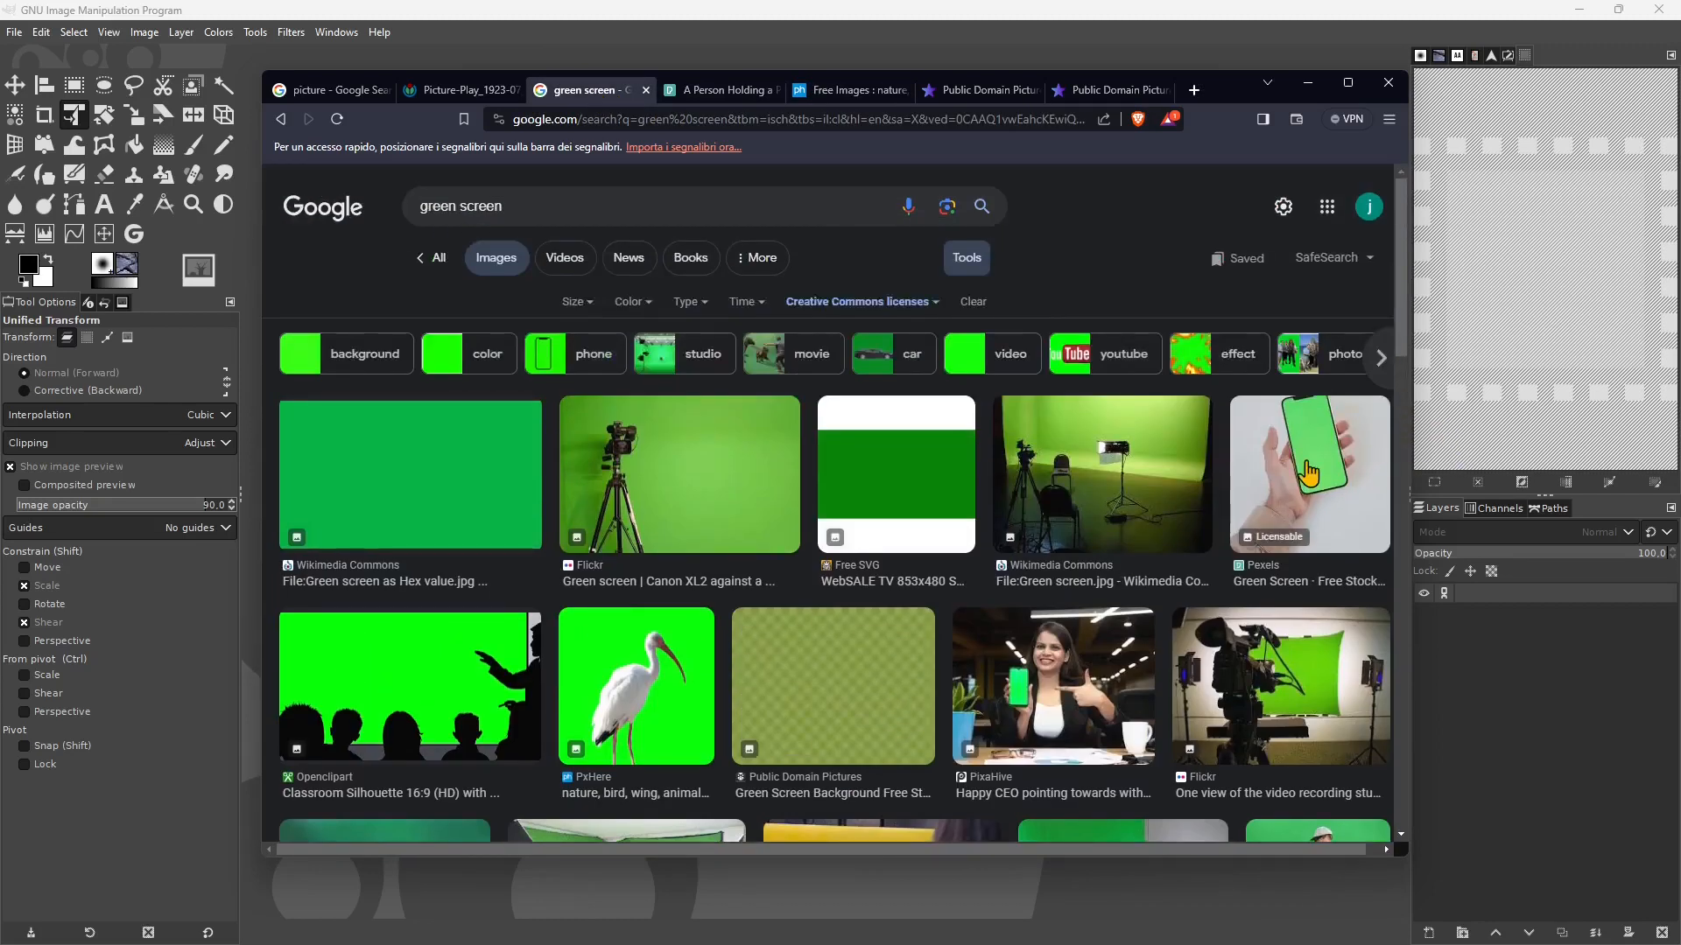
pyautogui.click(846, 91)
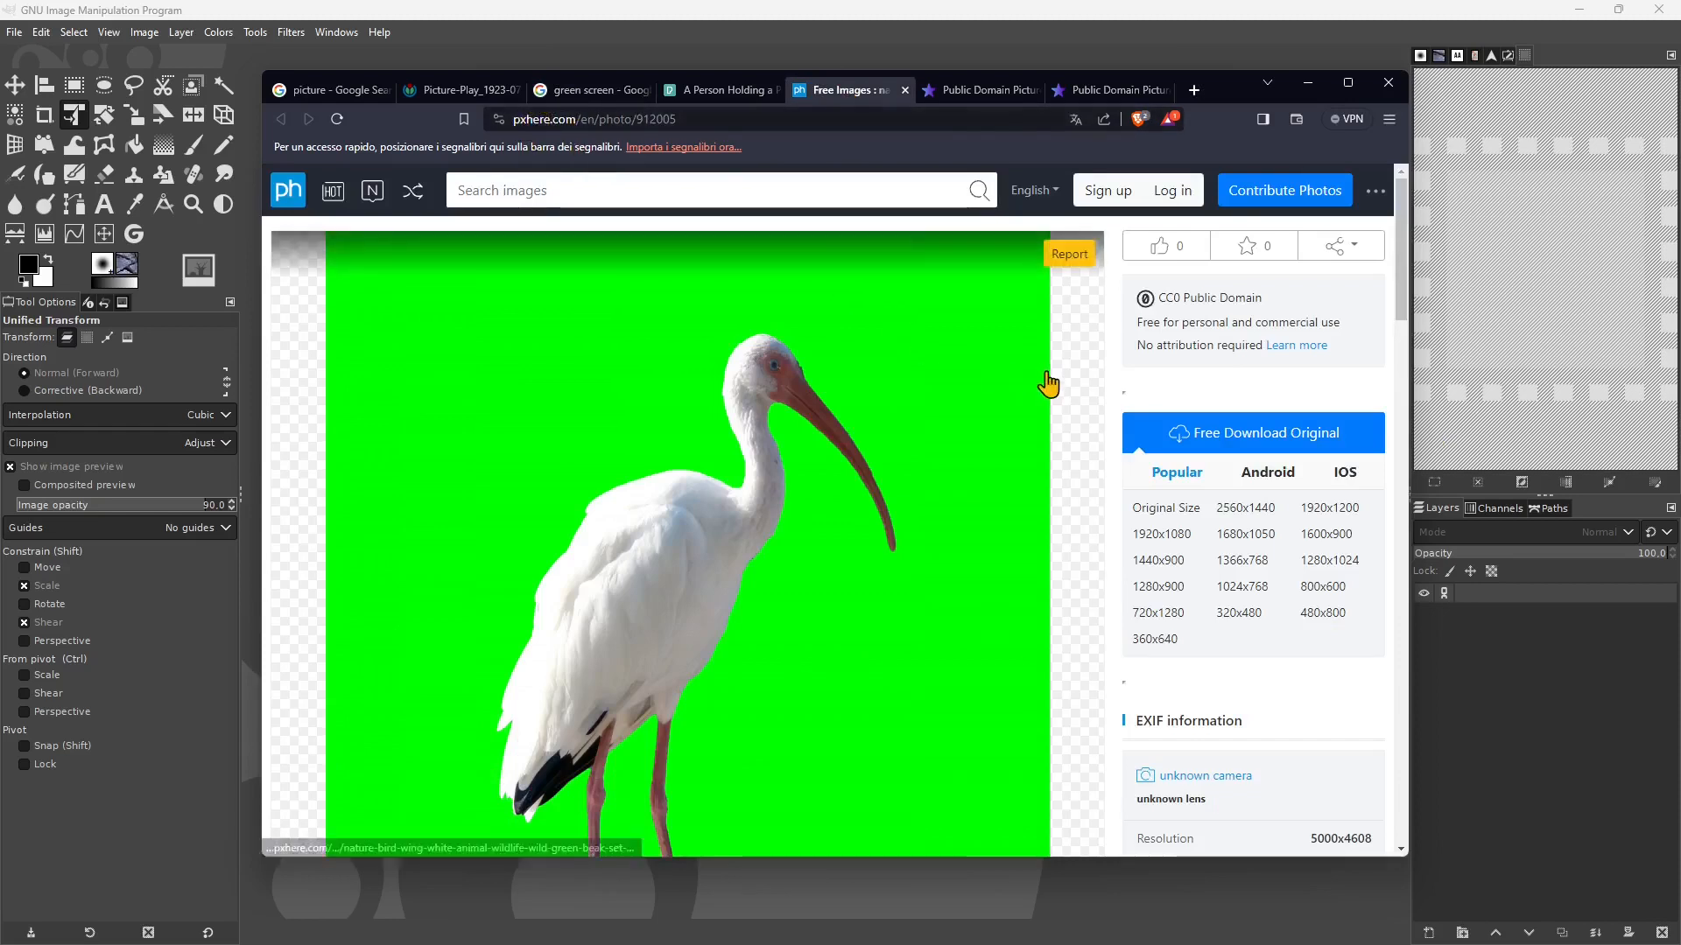
pyautogui.click(1247, 442)
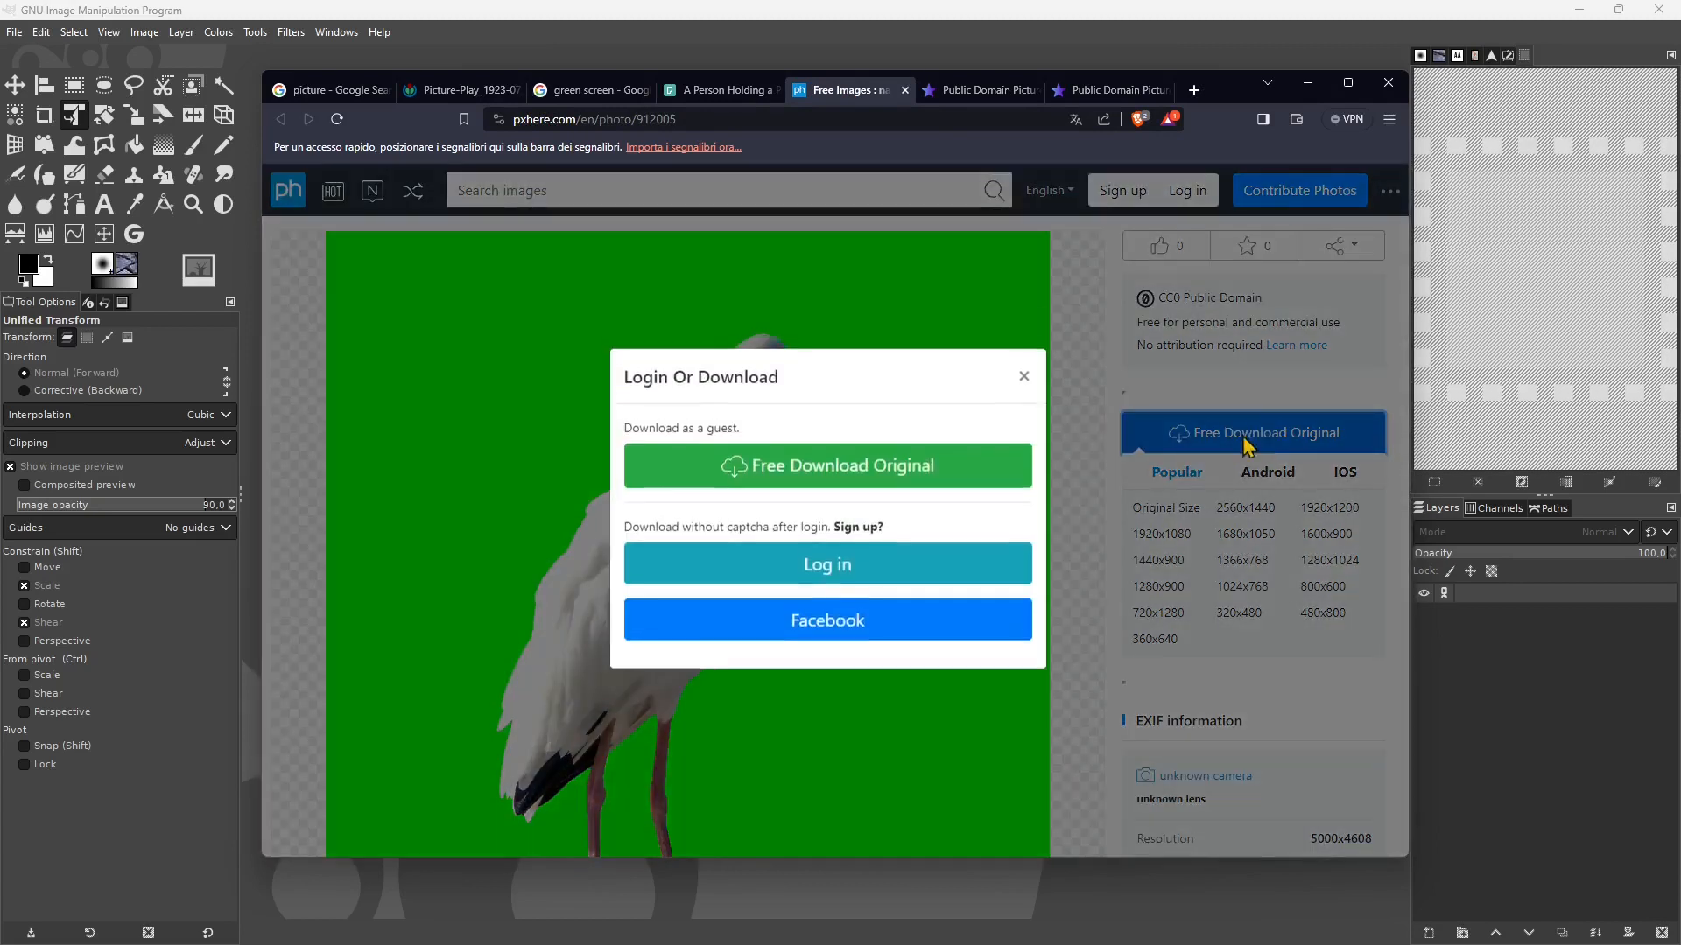
pyautogui.click(809, 468)
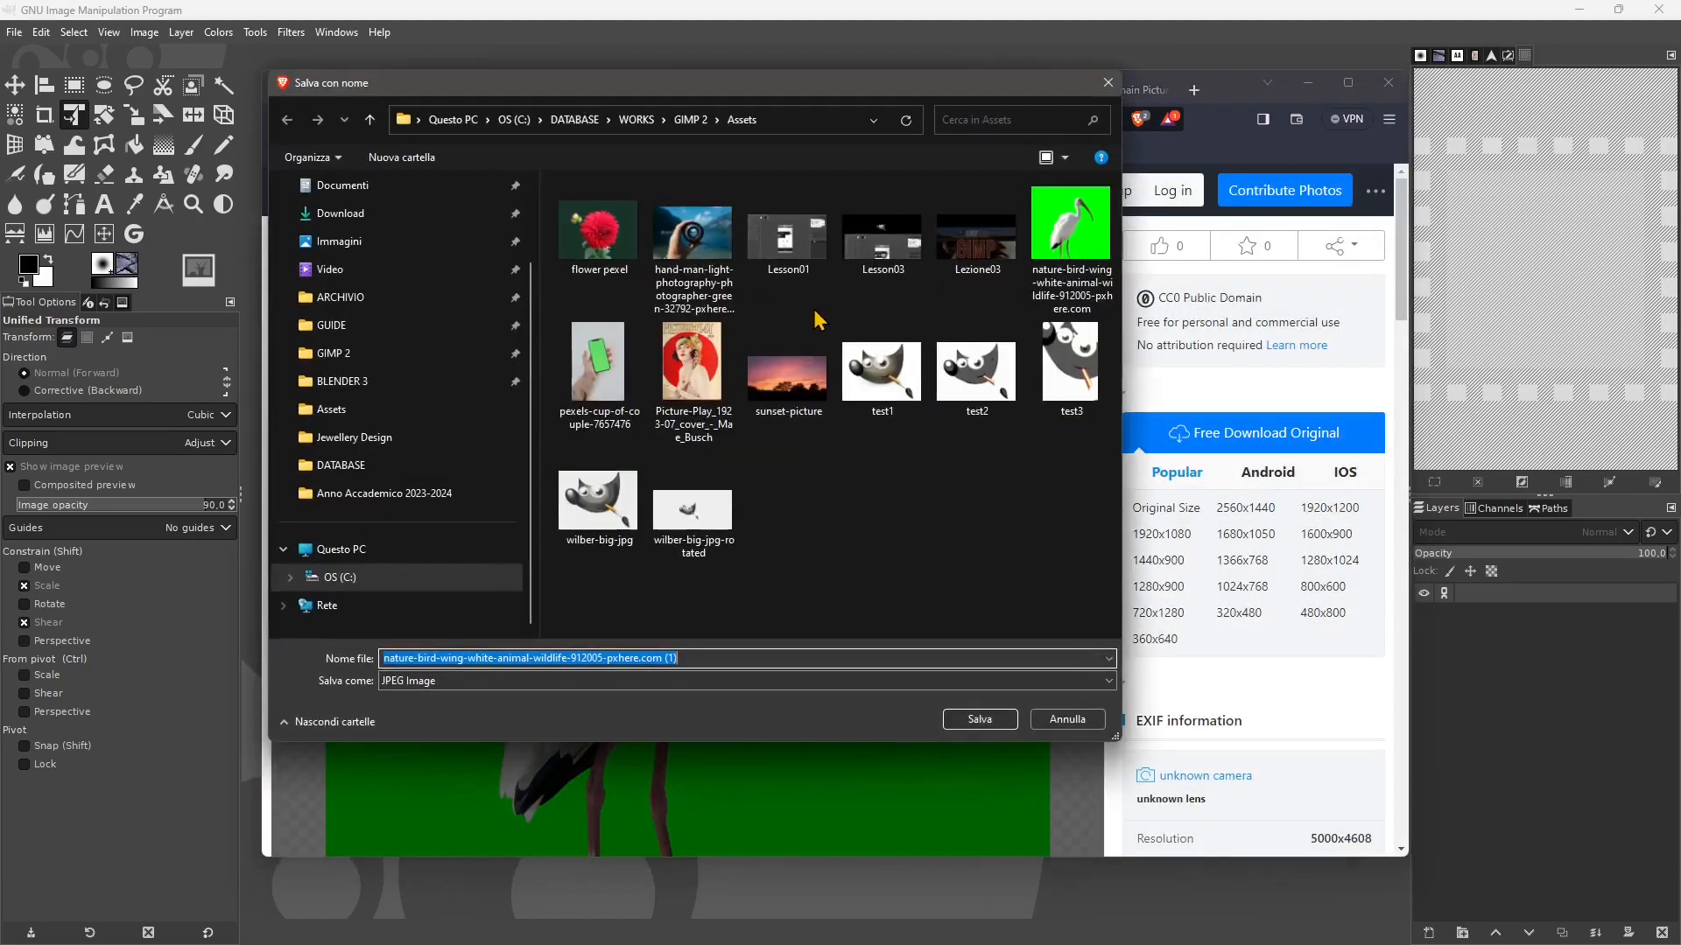
pyautogui.click(1067, 719)
# - Look through the bird photo's tags and related images, and preview the forest photographer picture in the "picture" results
pyautogui.scroll(-6, 762, 646)
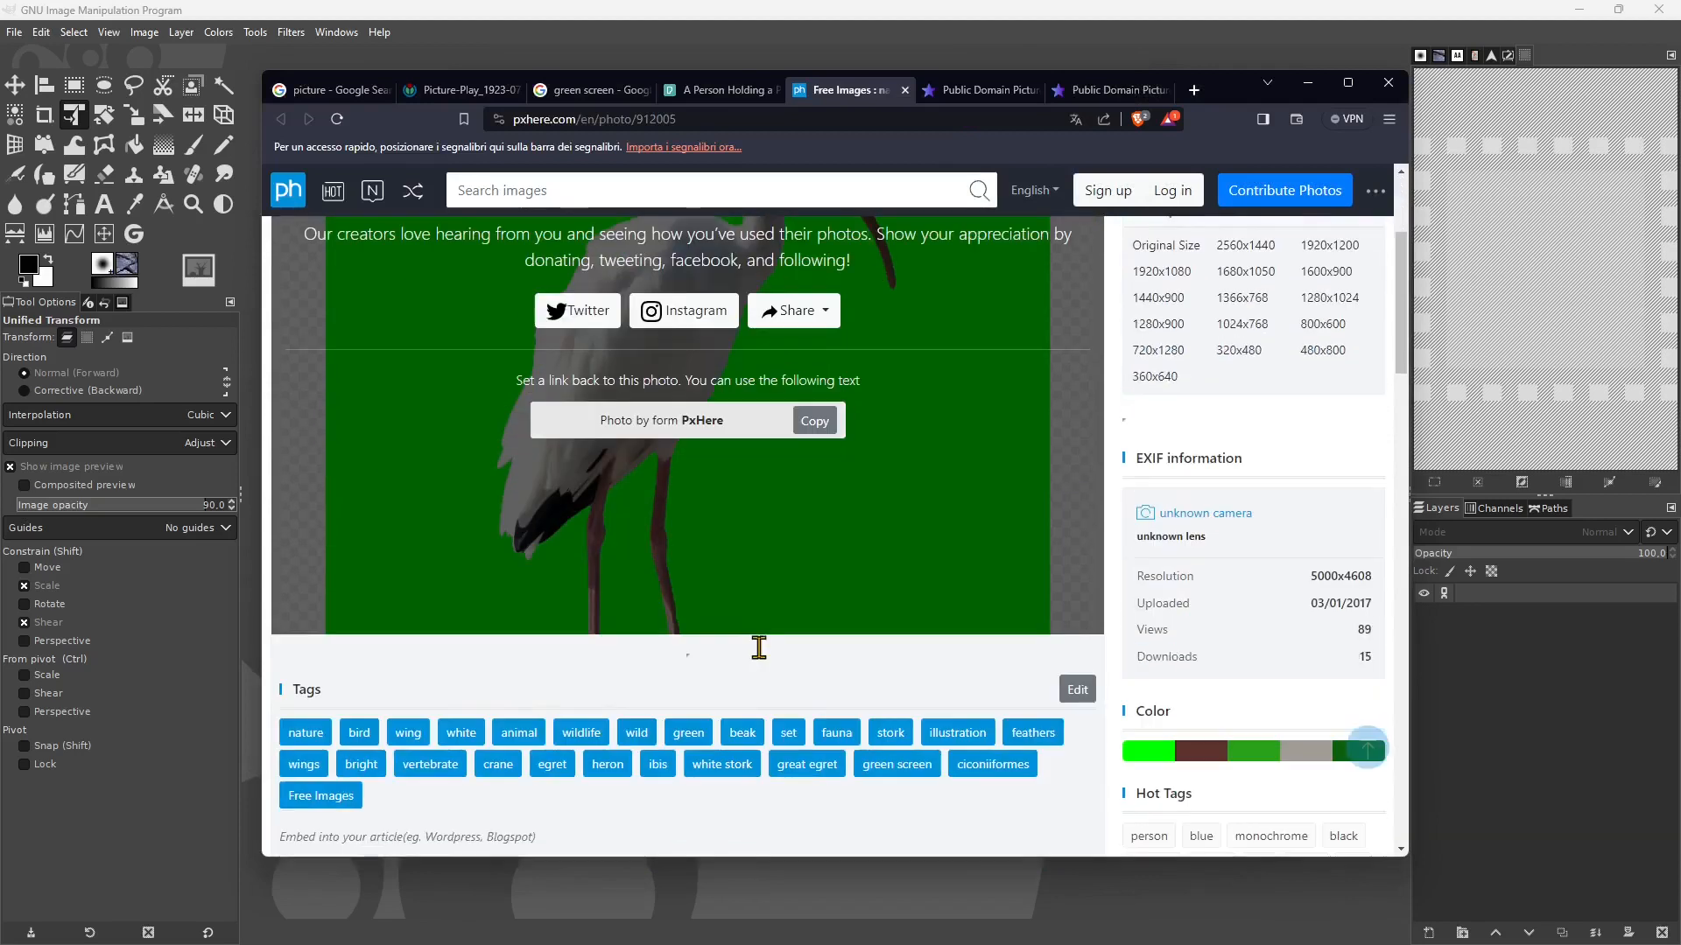
pyautogui.scroll(-8, 761, 649)
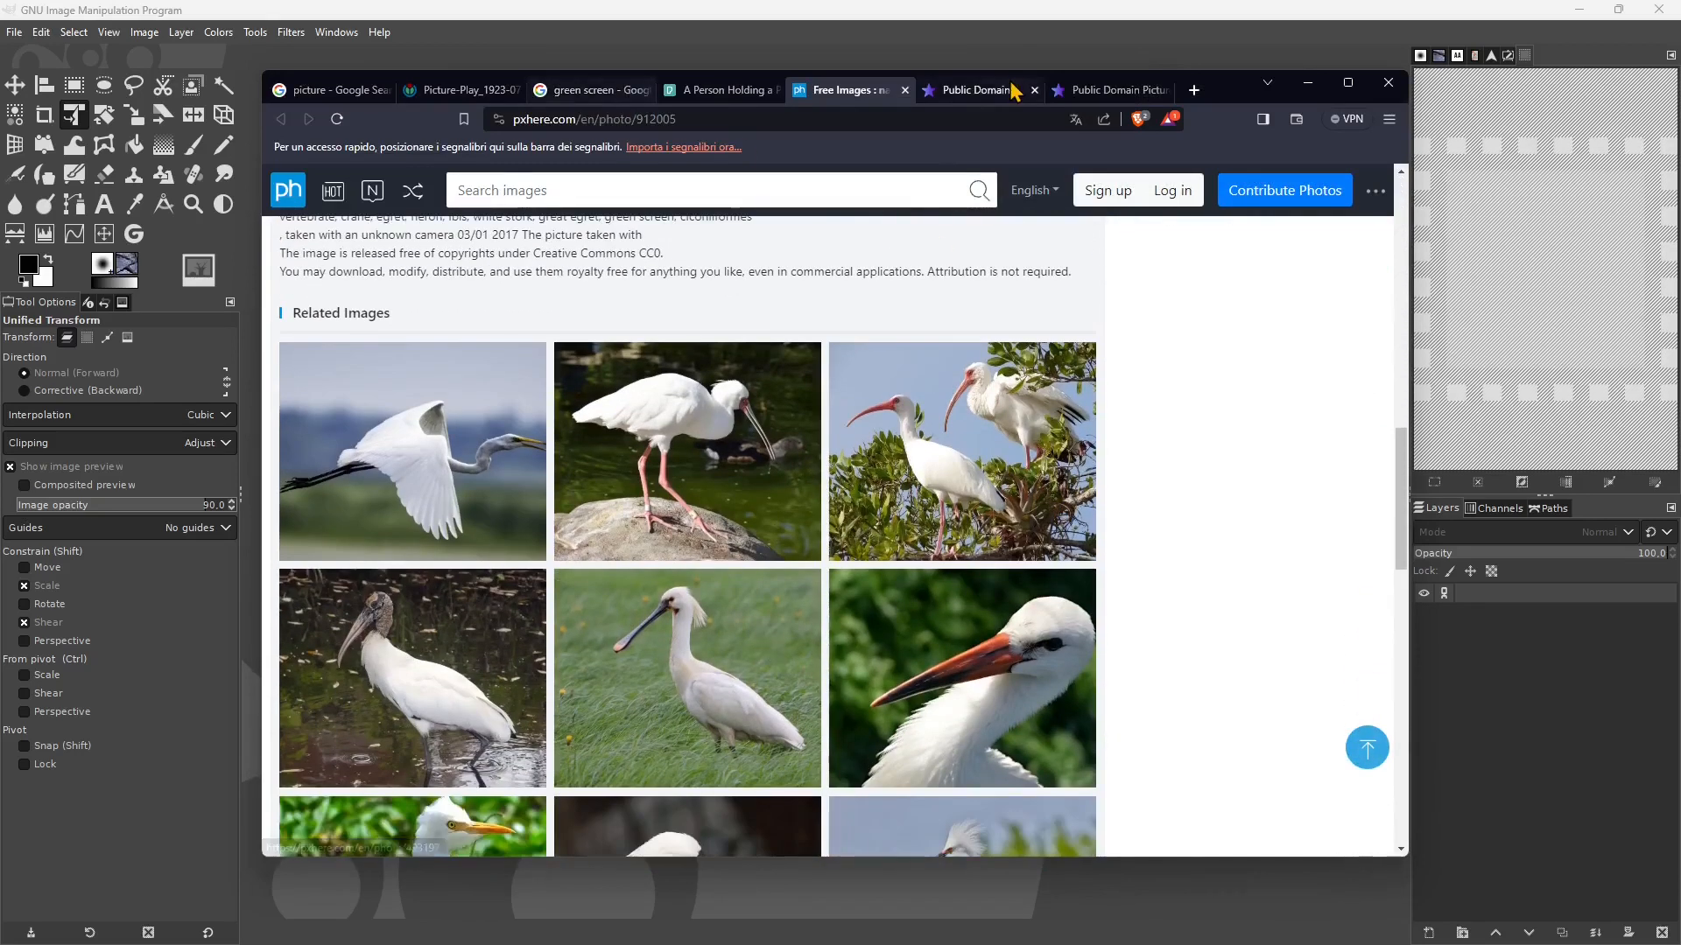
pyautogui.click(376, 97)
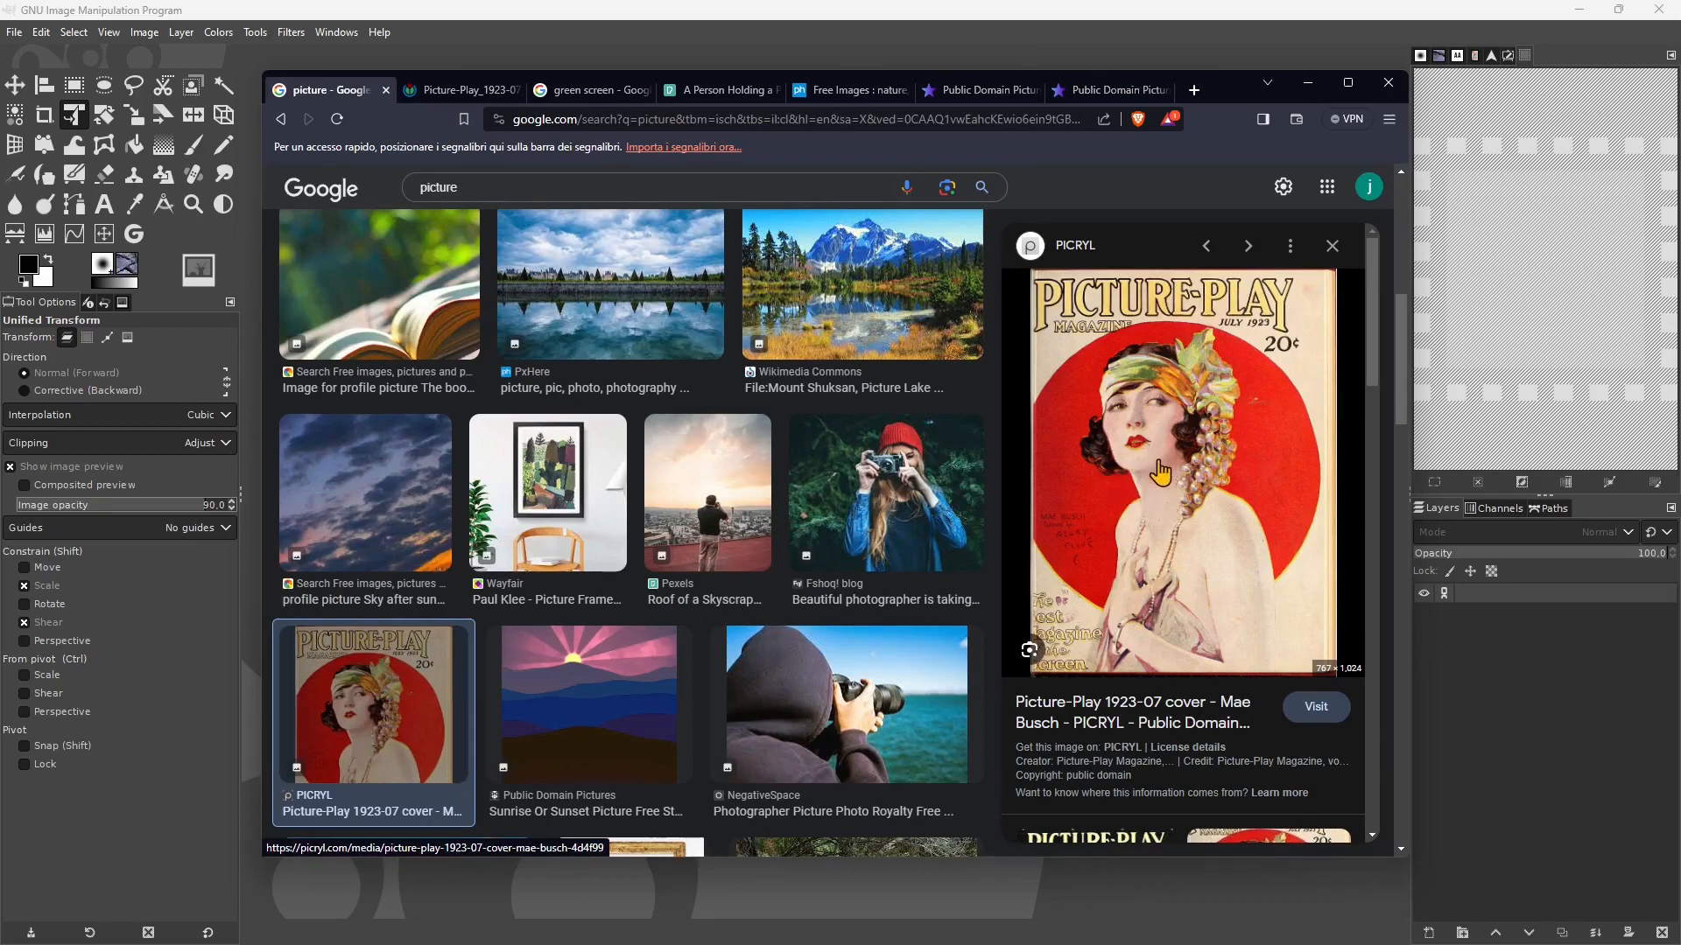
pyautogui.press('Left')
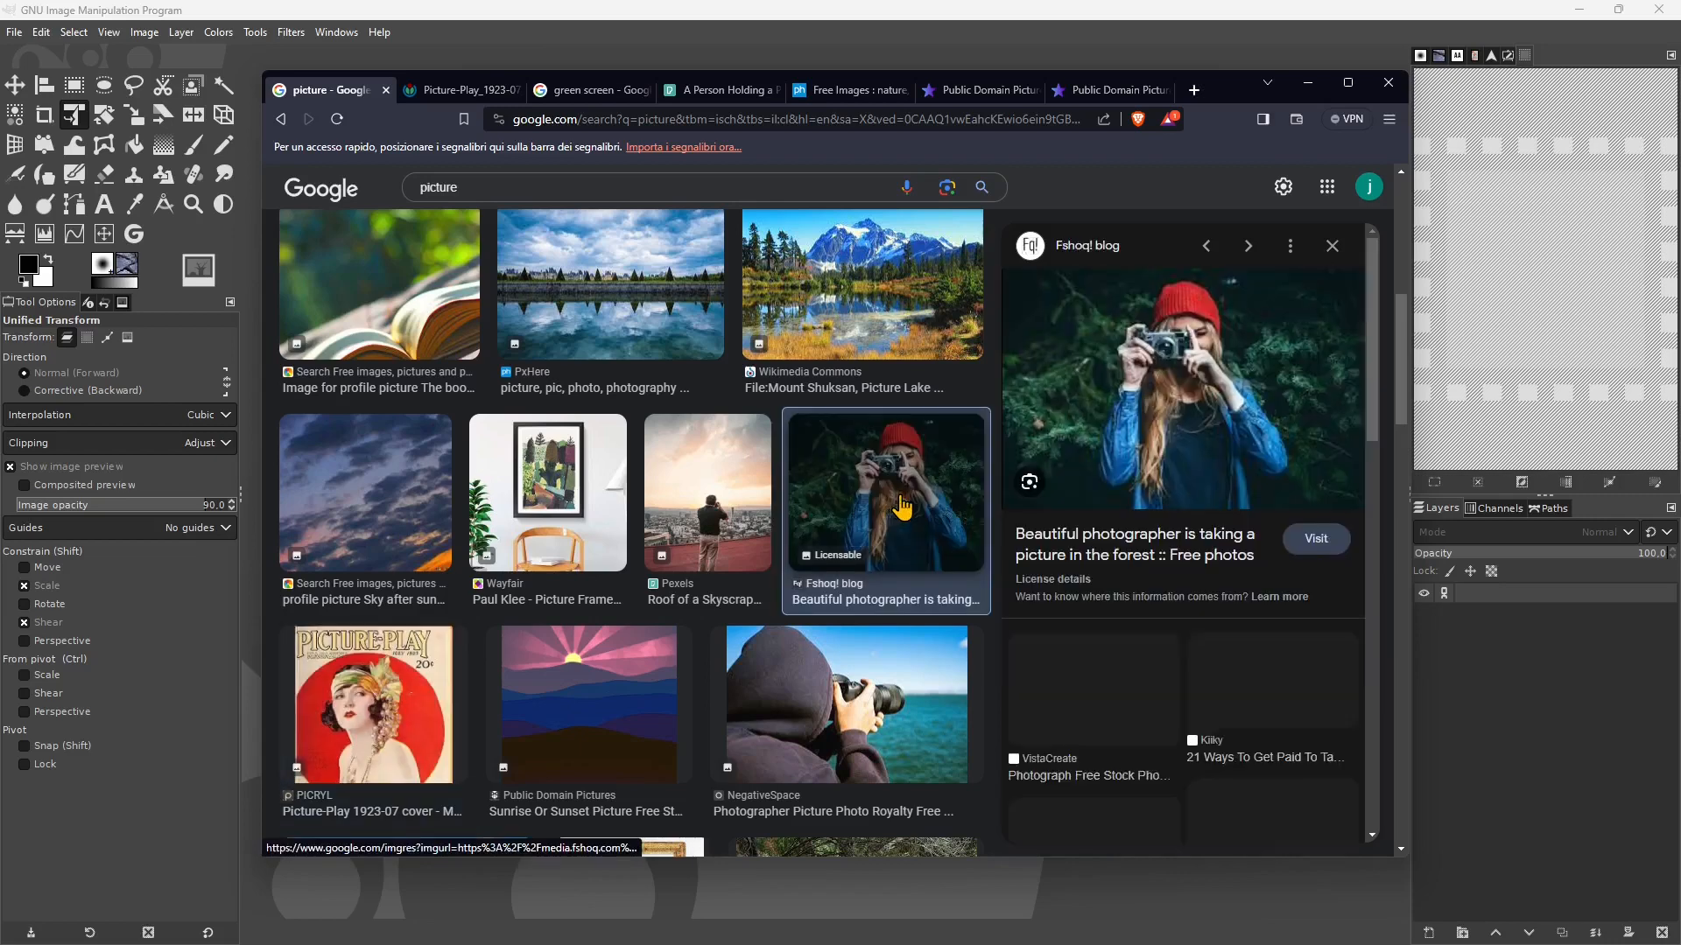
pyautogui.press('Right')
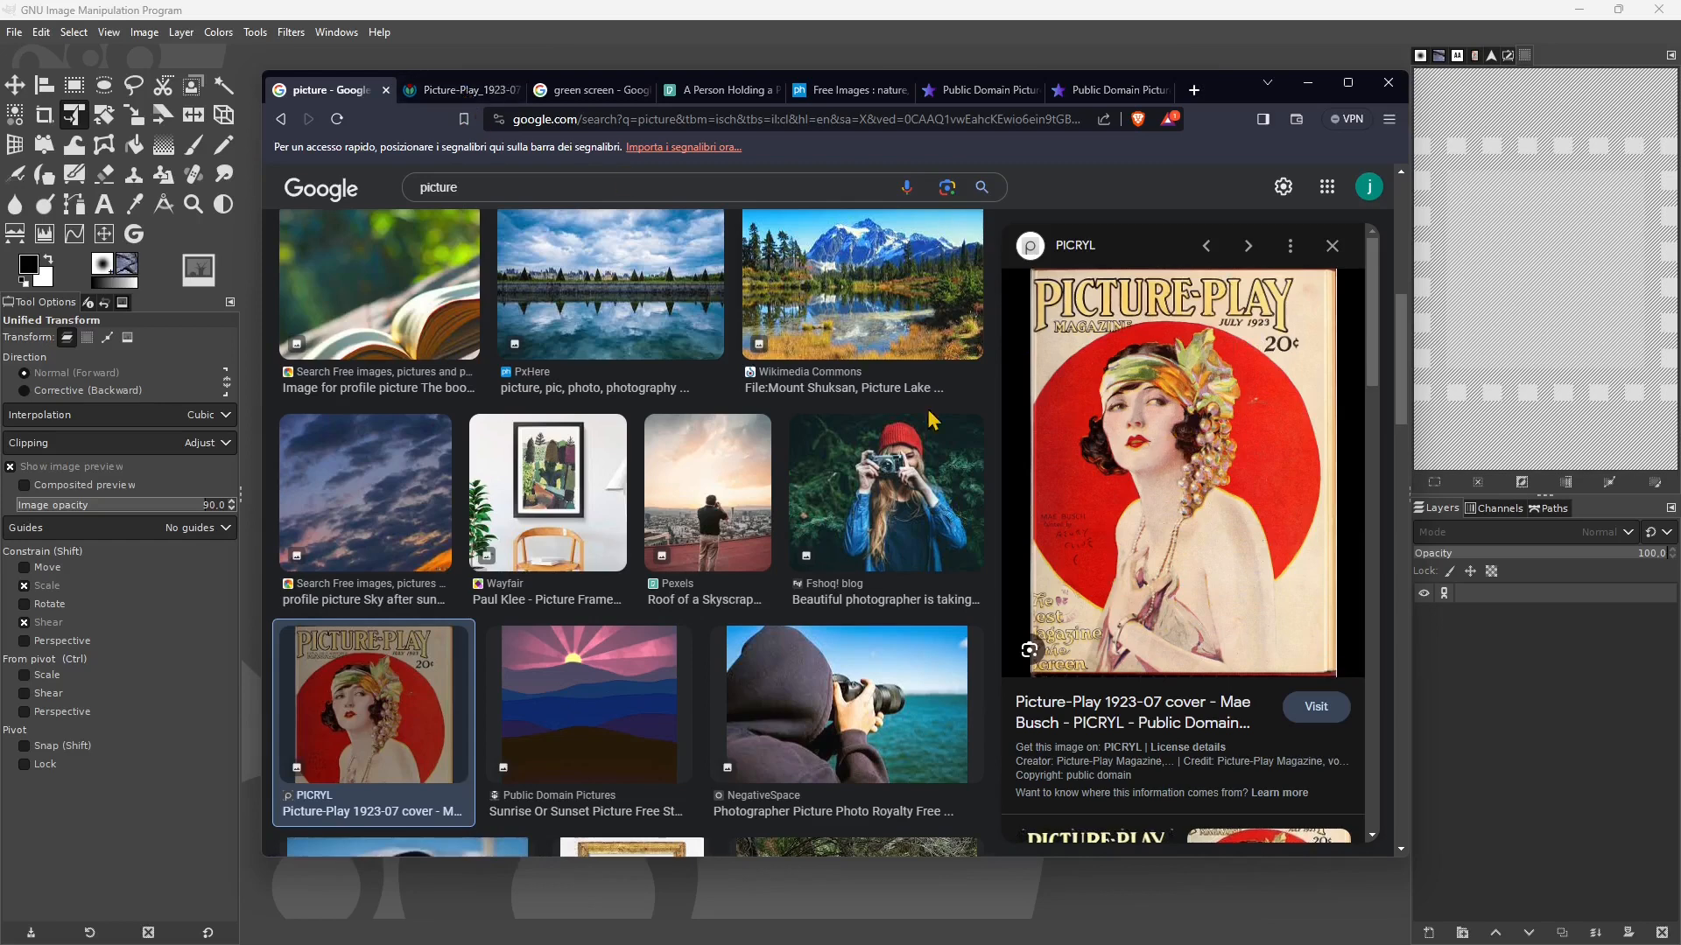
# - Close the Google, Wikimedia, Pexels and PxHere tabs and browse the public domain picture frames on rawpixel
pyautogui.click(386, 90)
pyautogui.click(386, 90)
pyautogui.click(386, 91)
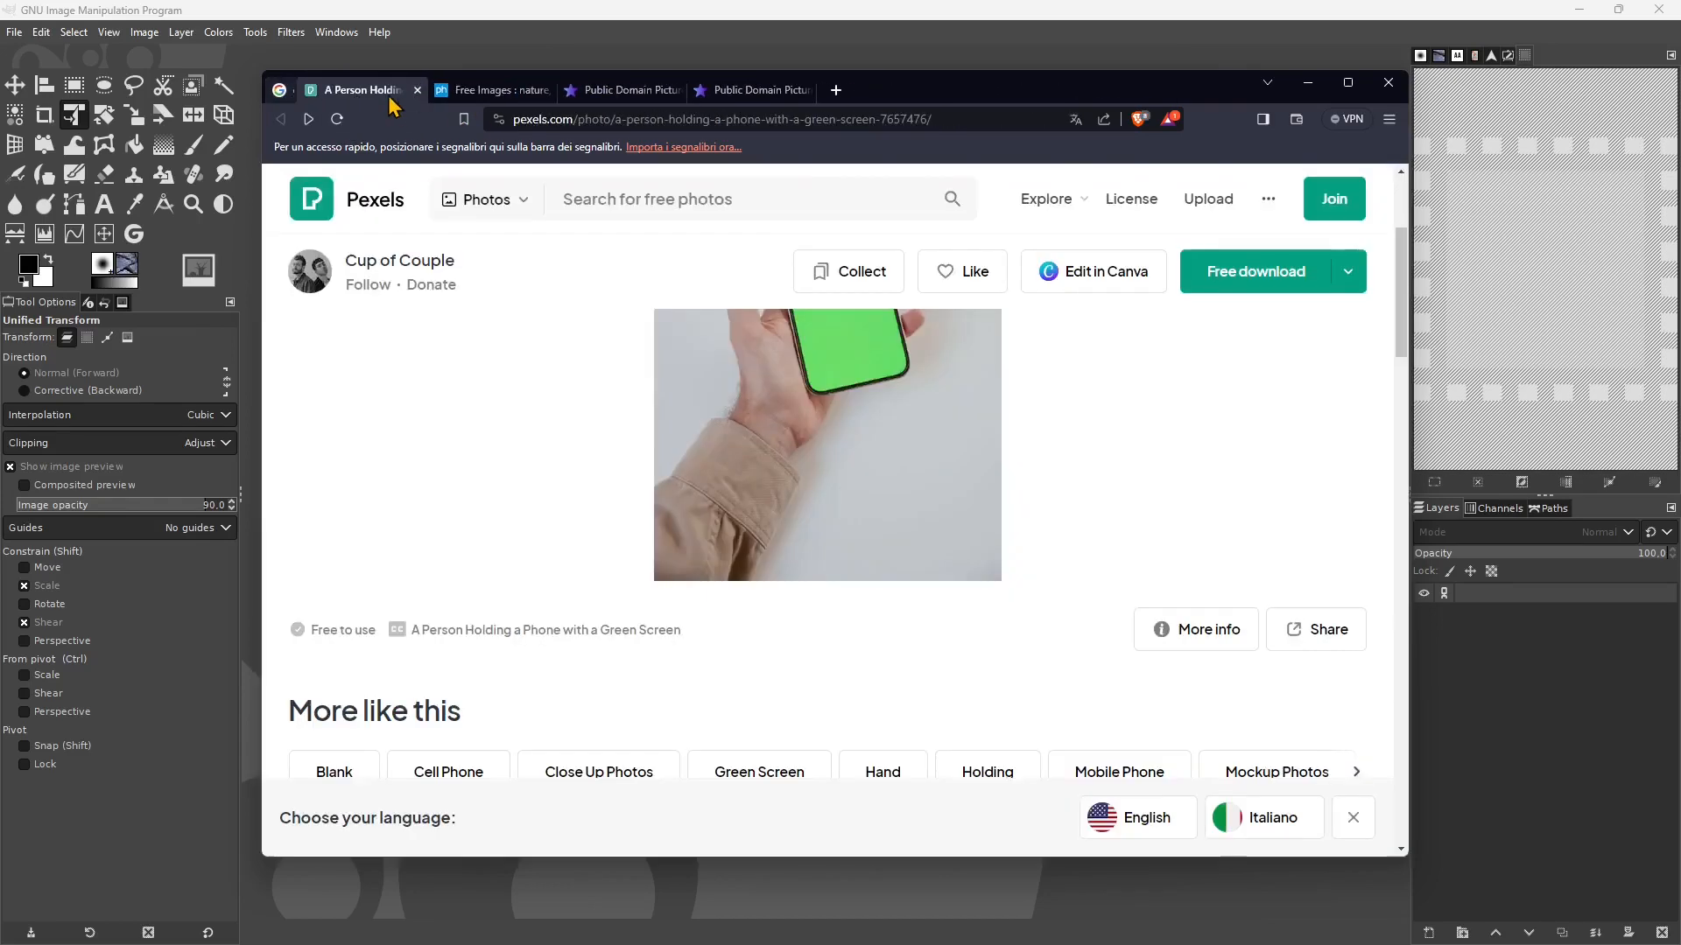
pyautogui.click(386, 91)
pyautogui.click(386, 91)
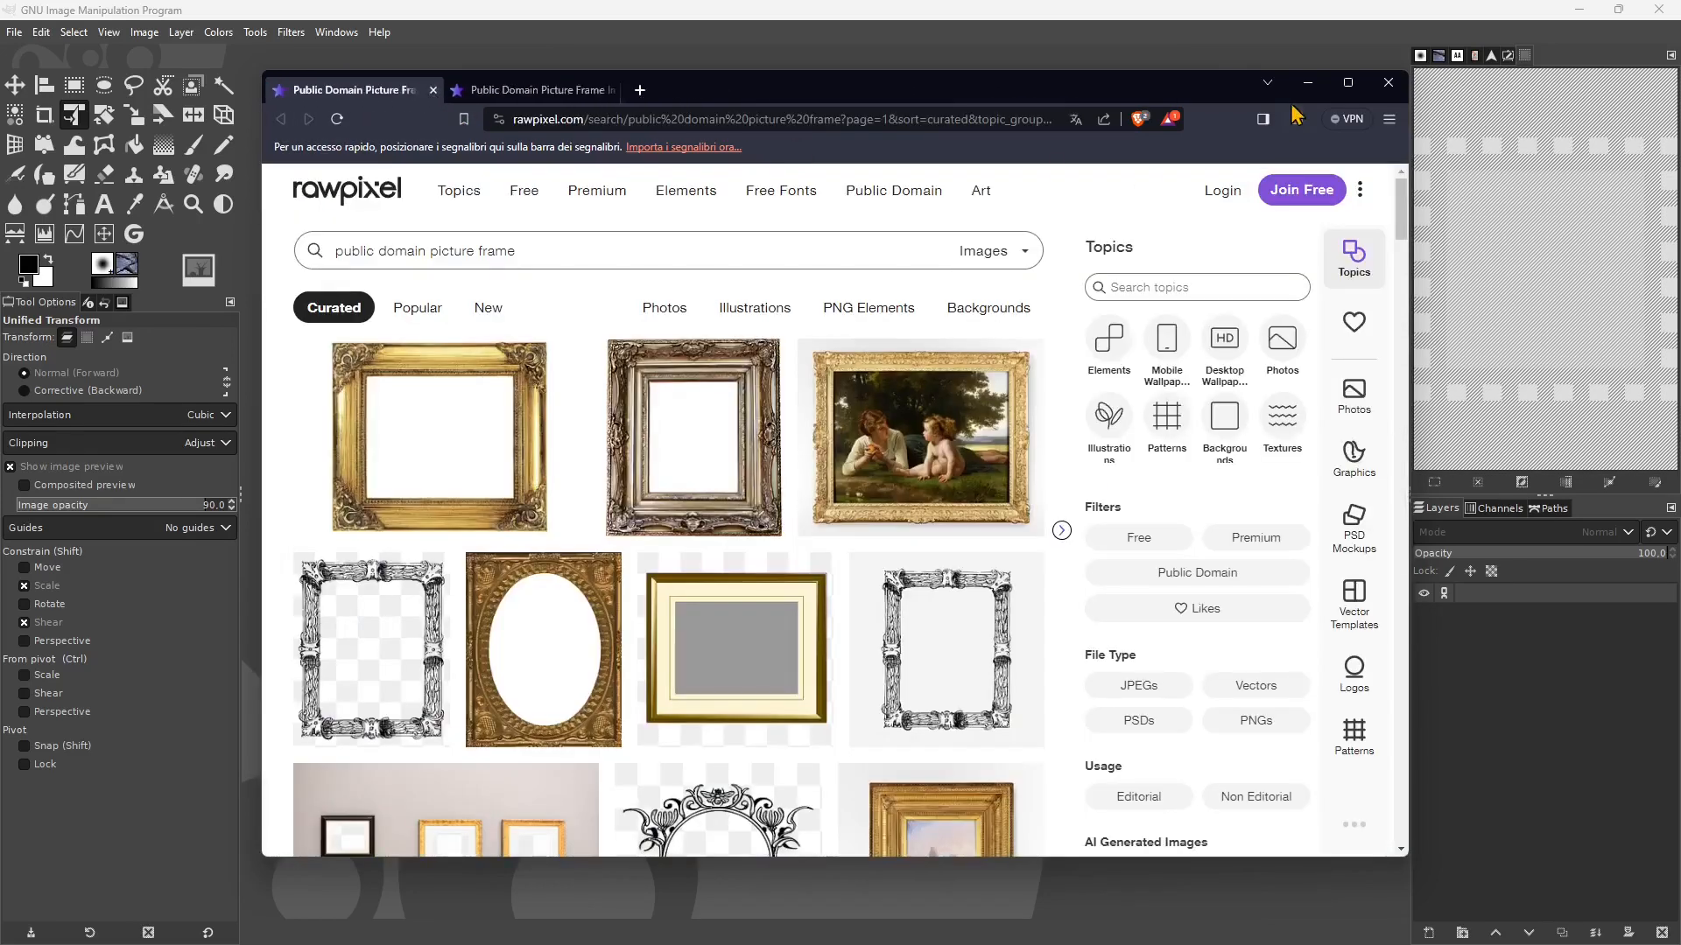
pyautogui.scroll(-3, 807, 545)
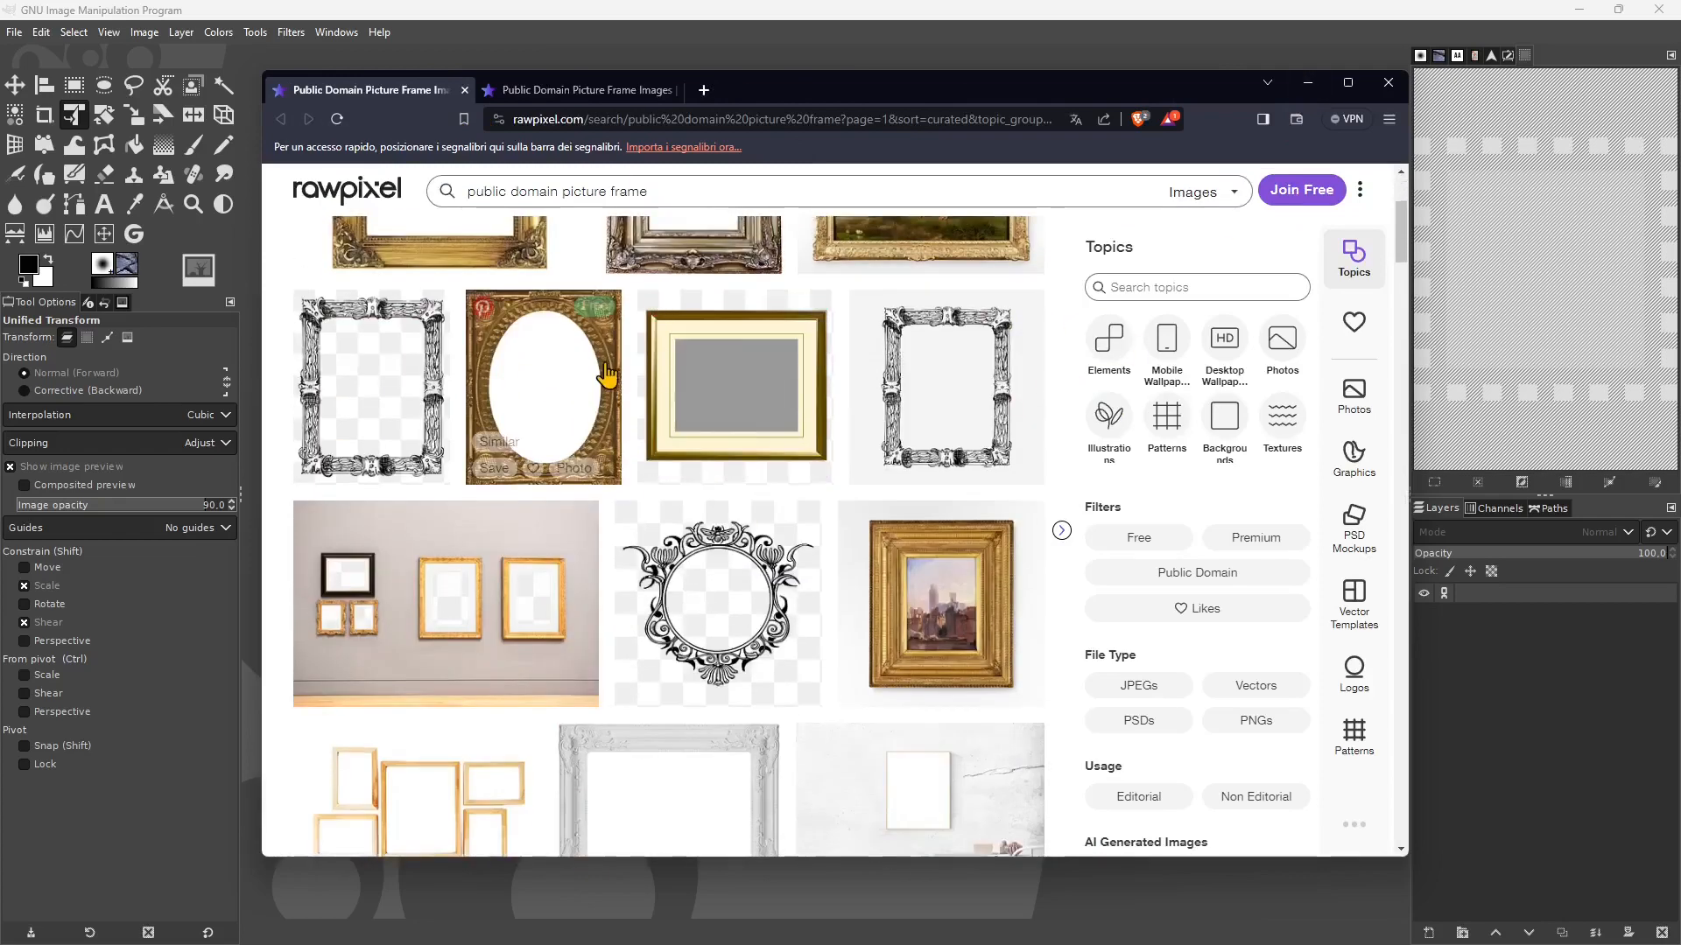
pyautogui.scroll(3, 611, 510)
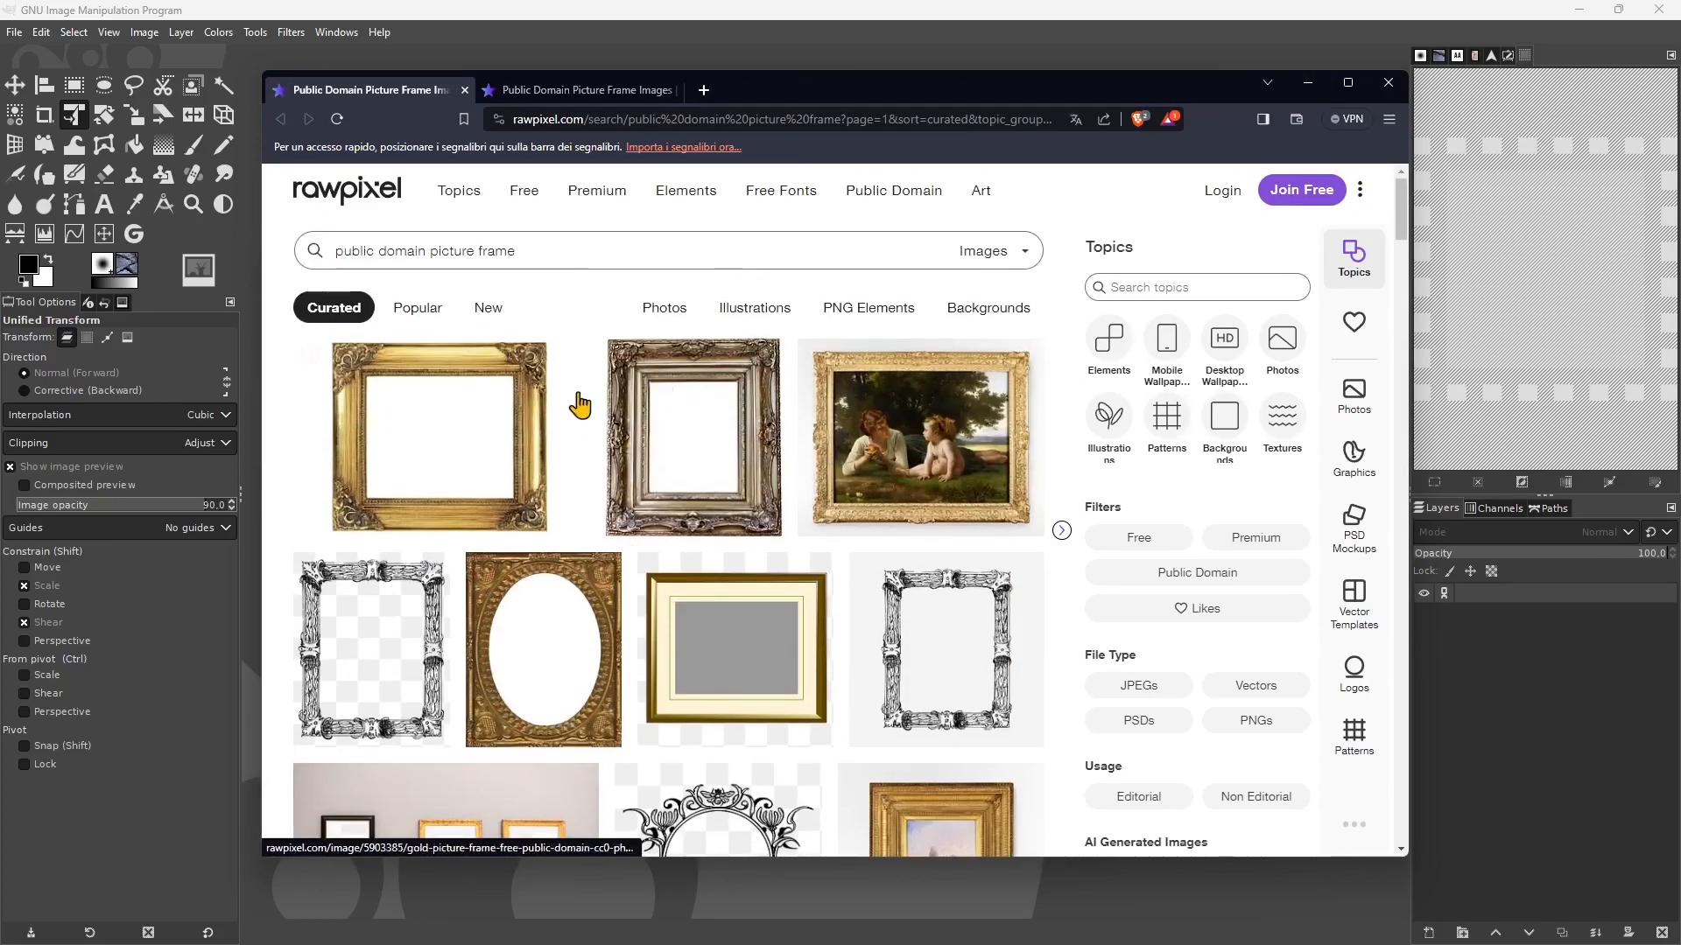
# - Switch to GIMP and open the recently used image Picture-Play_1923-07_cover_-_Mae_Busch.jpg
pyautogui.click(1308, 83)
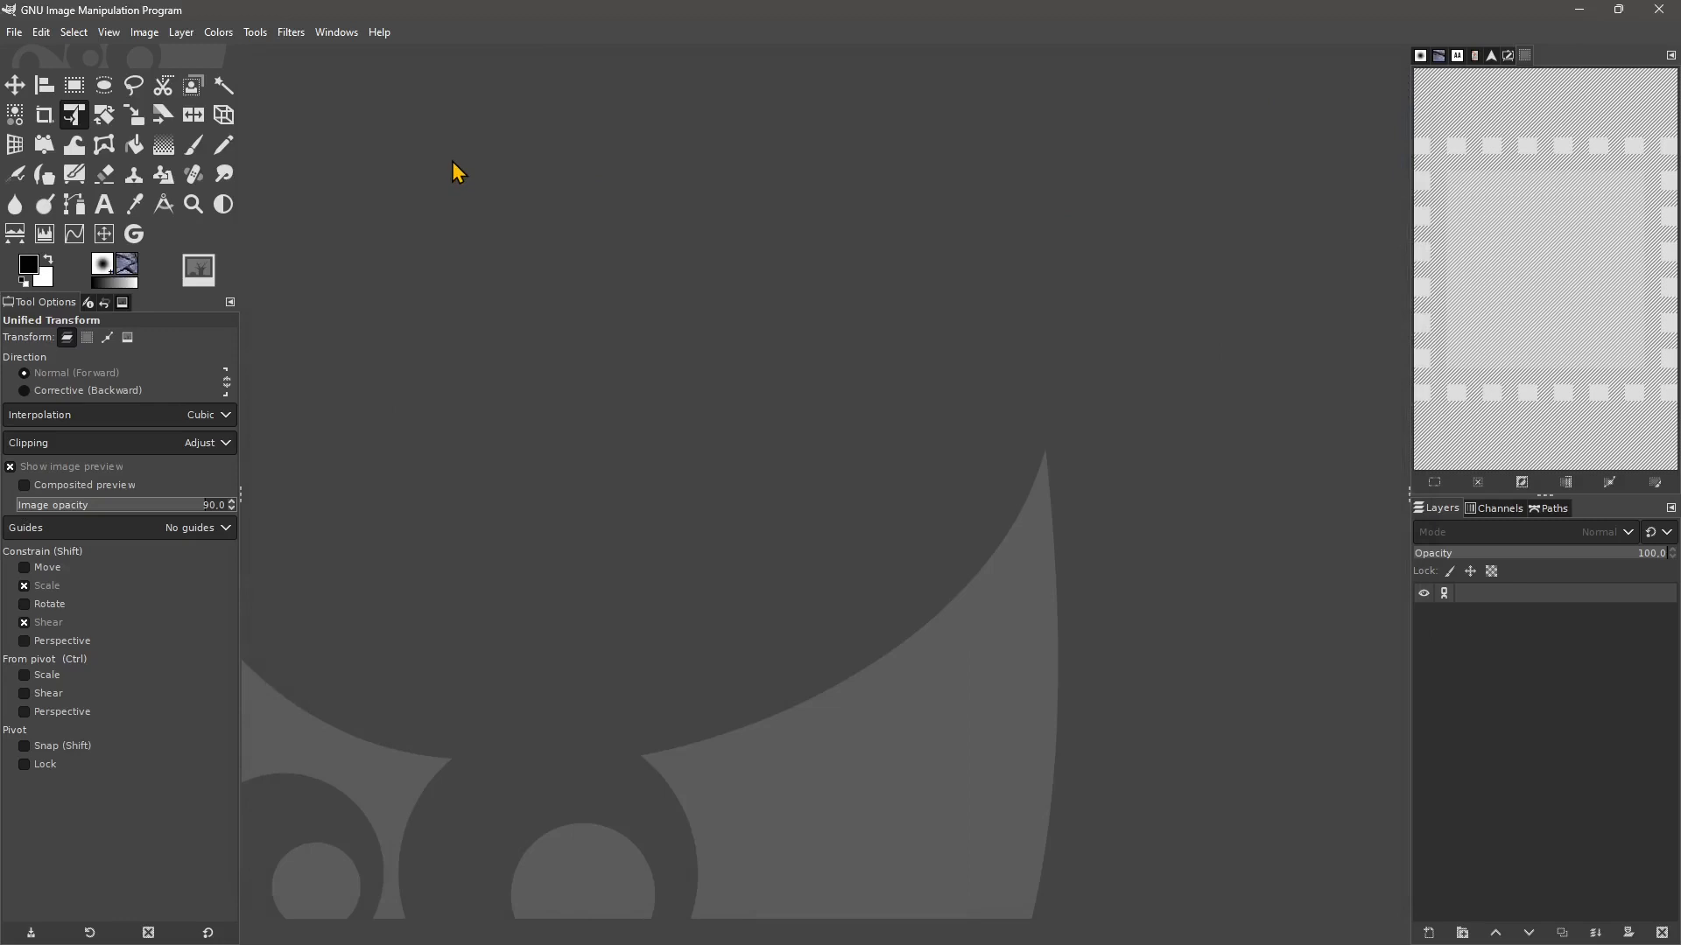
pyautogui.click(14, 35)
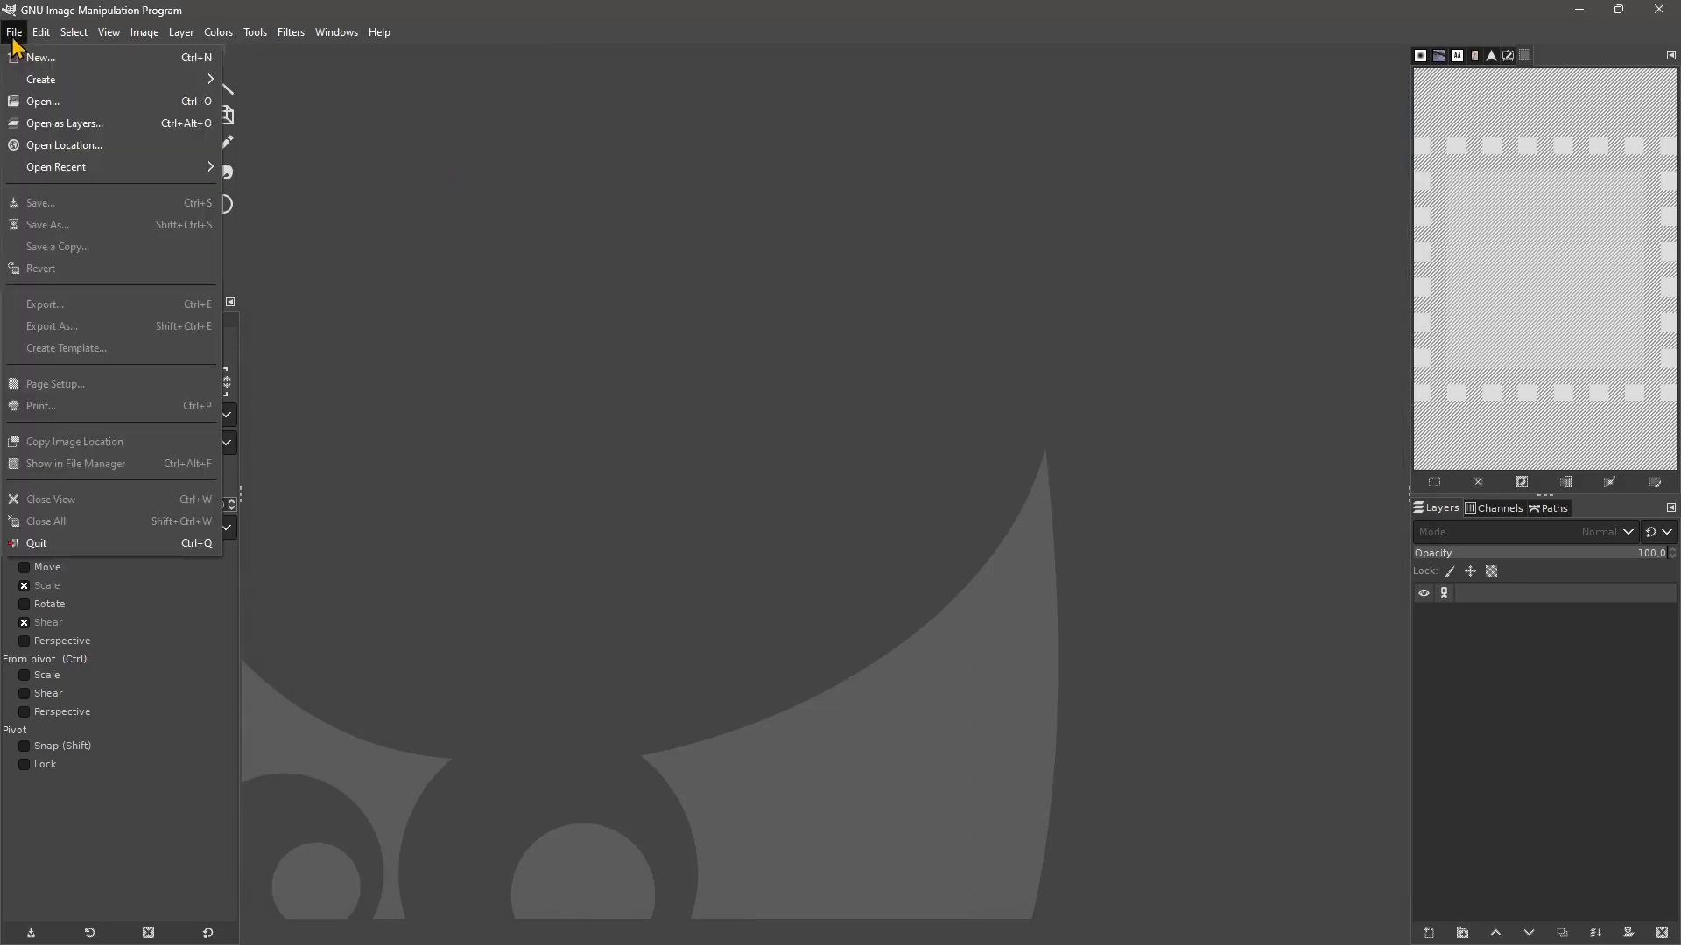
pyautogui.click(75, 102)
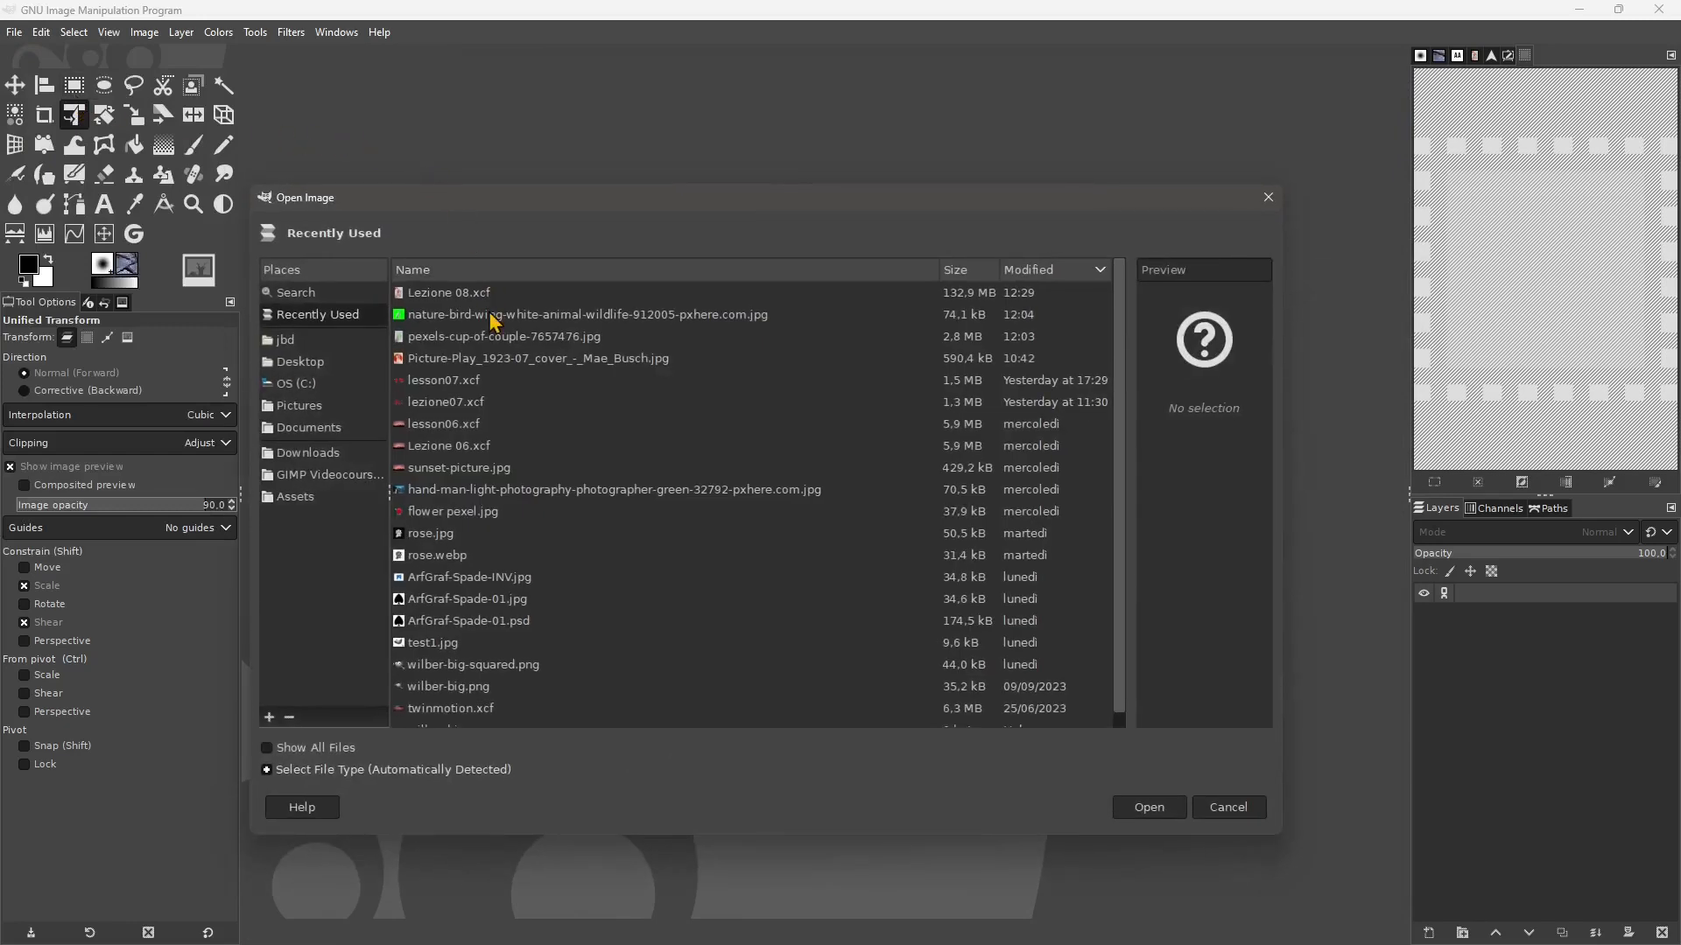
pyautogui.click(498, 360)
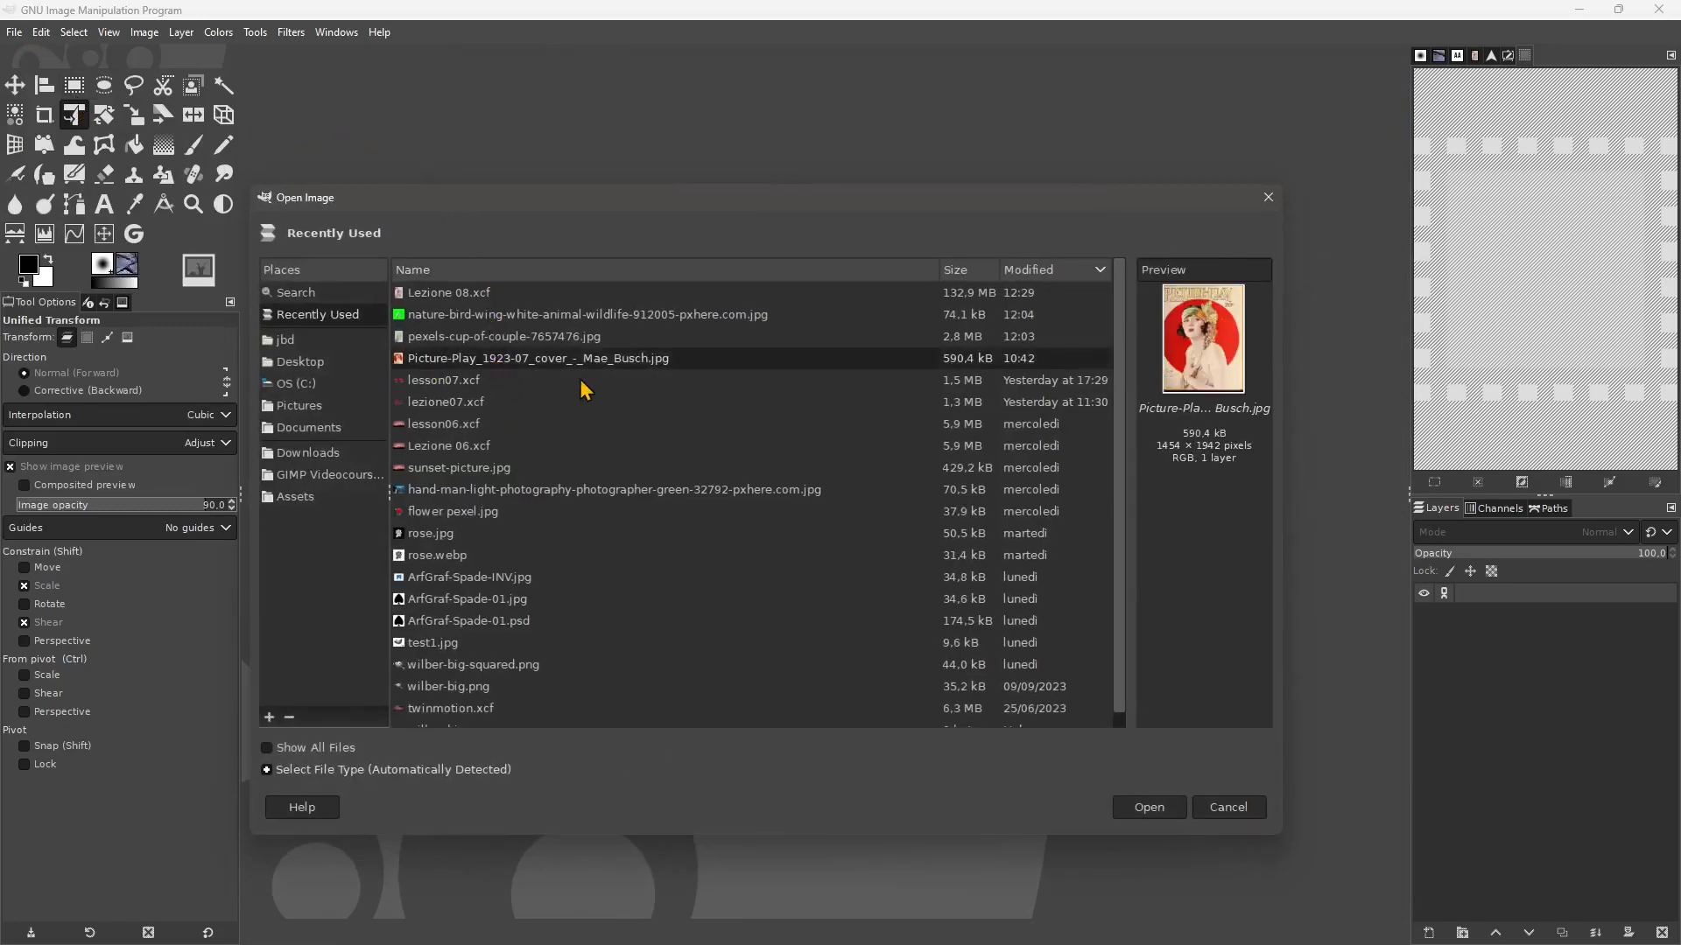
pyautogui.click(1148, 807)
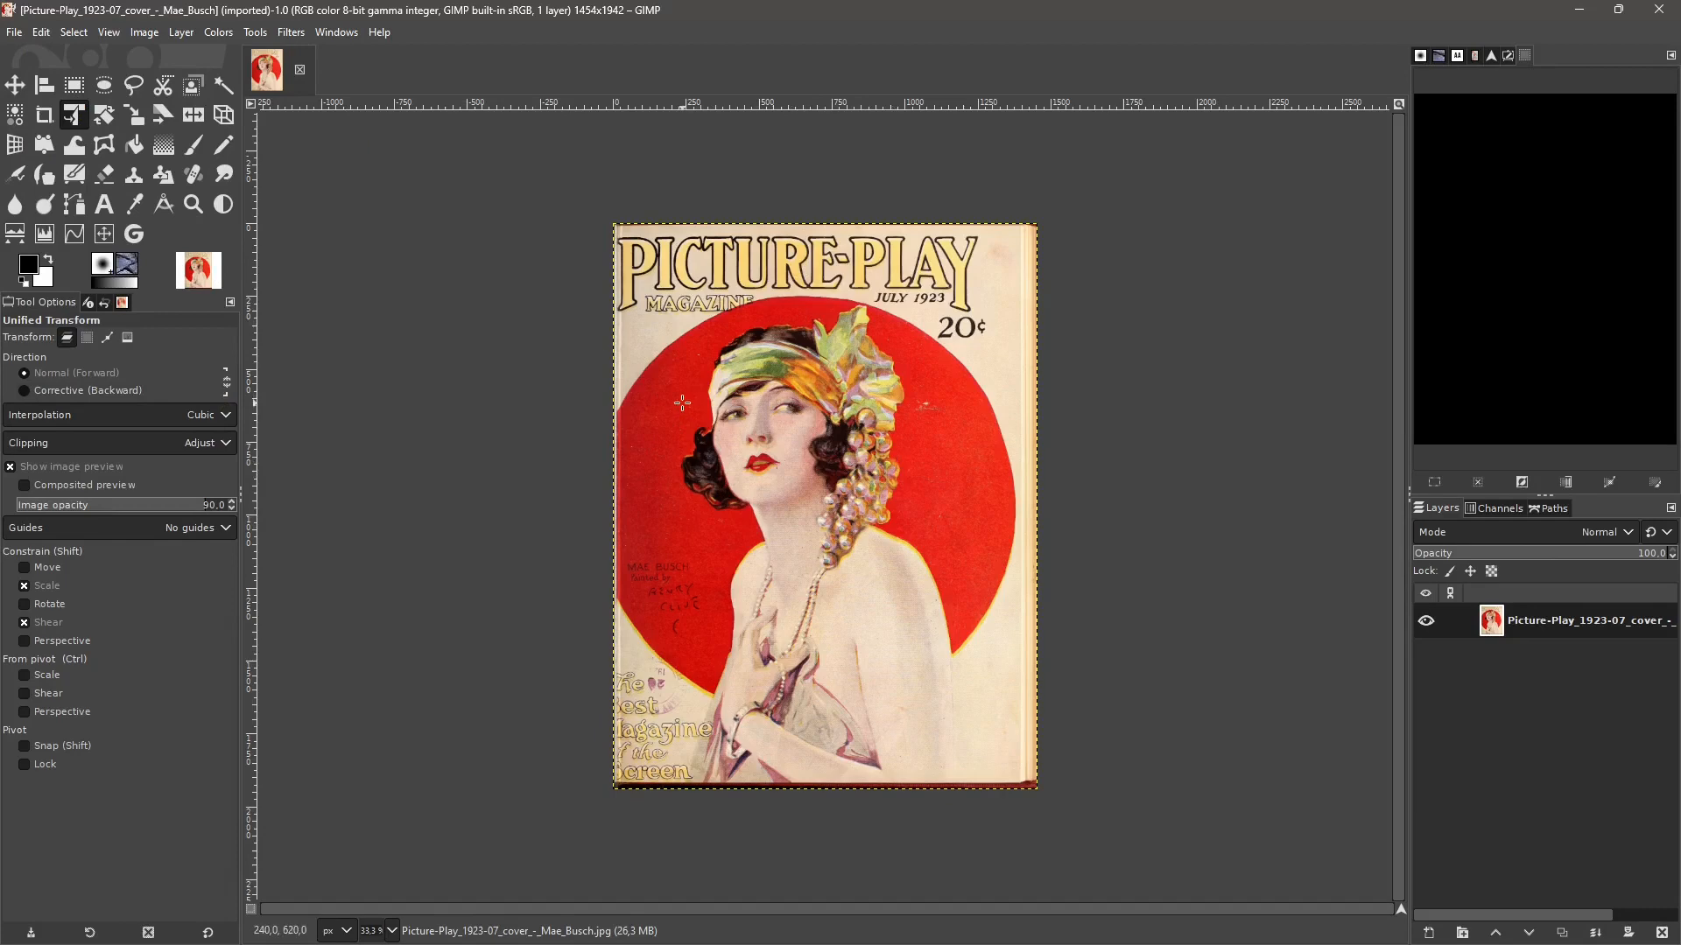
# - Open the Preferences and go through the Interface theme and icon theme settings to the Toolbox settings
pyautogui.click(41, 34)
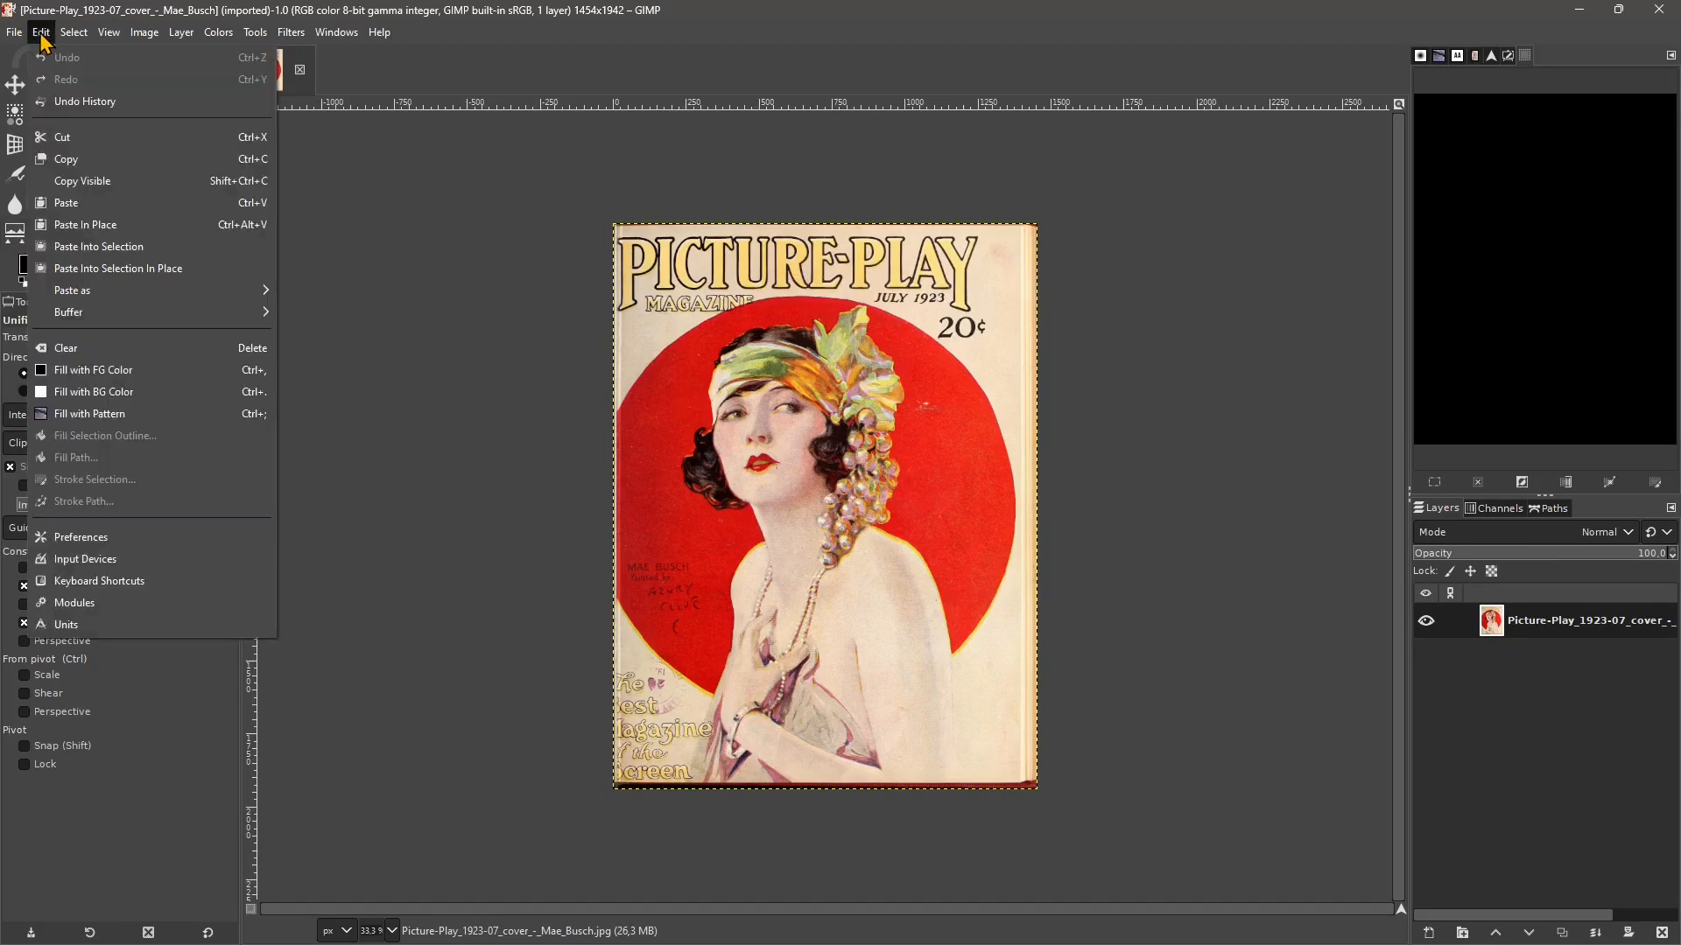
pyautogui.click(41, 35)
pyautogui.click(41, 35)
pyautogui.click(83, 539)
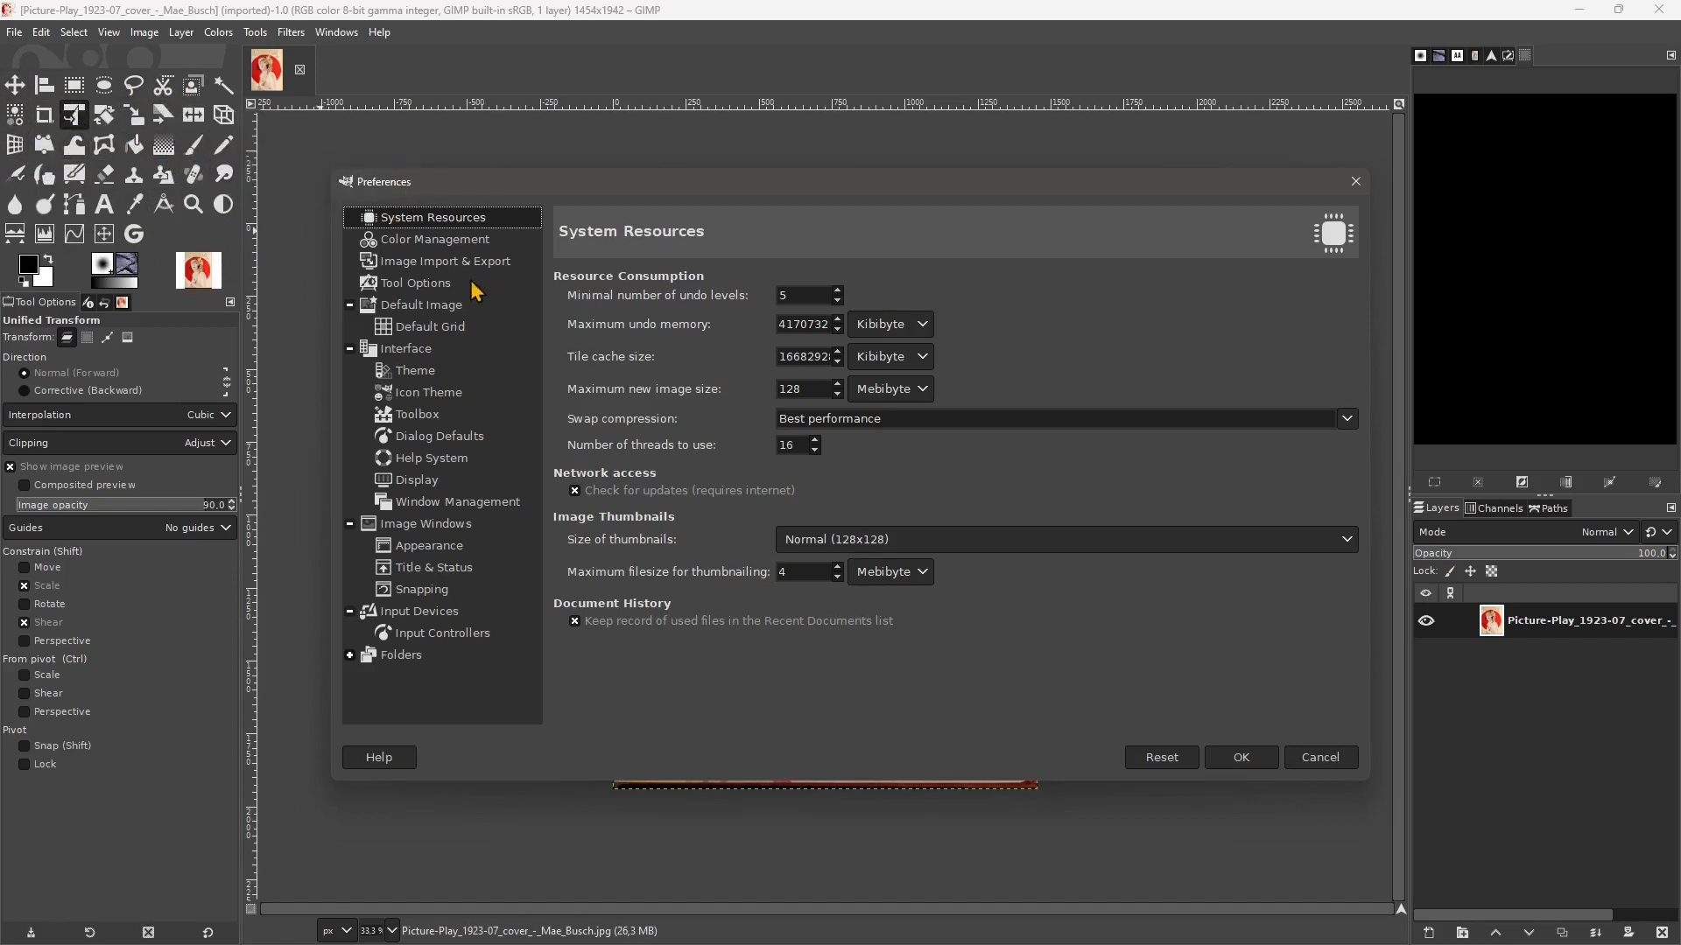
pyautogui.click(415, 350)
pyautogui.click(417, 374)
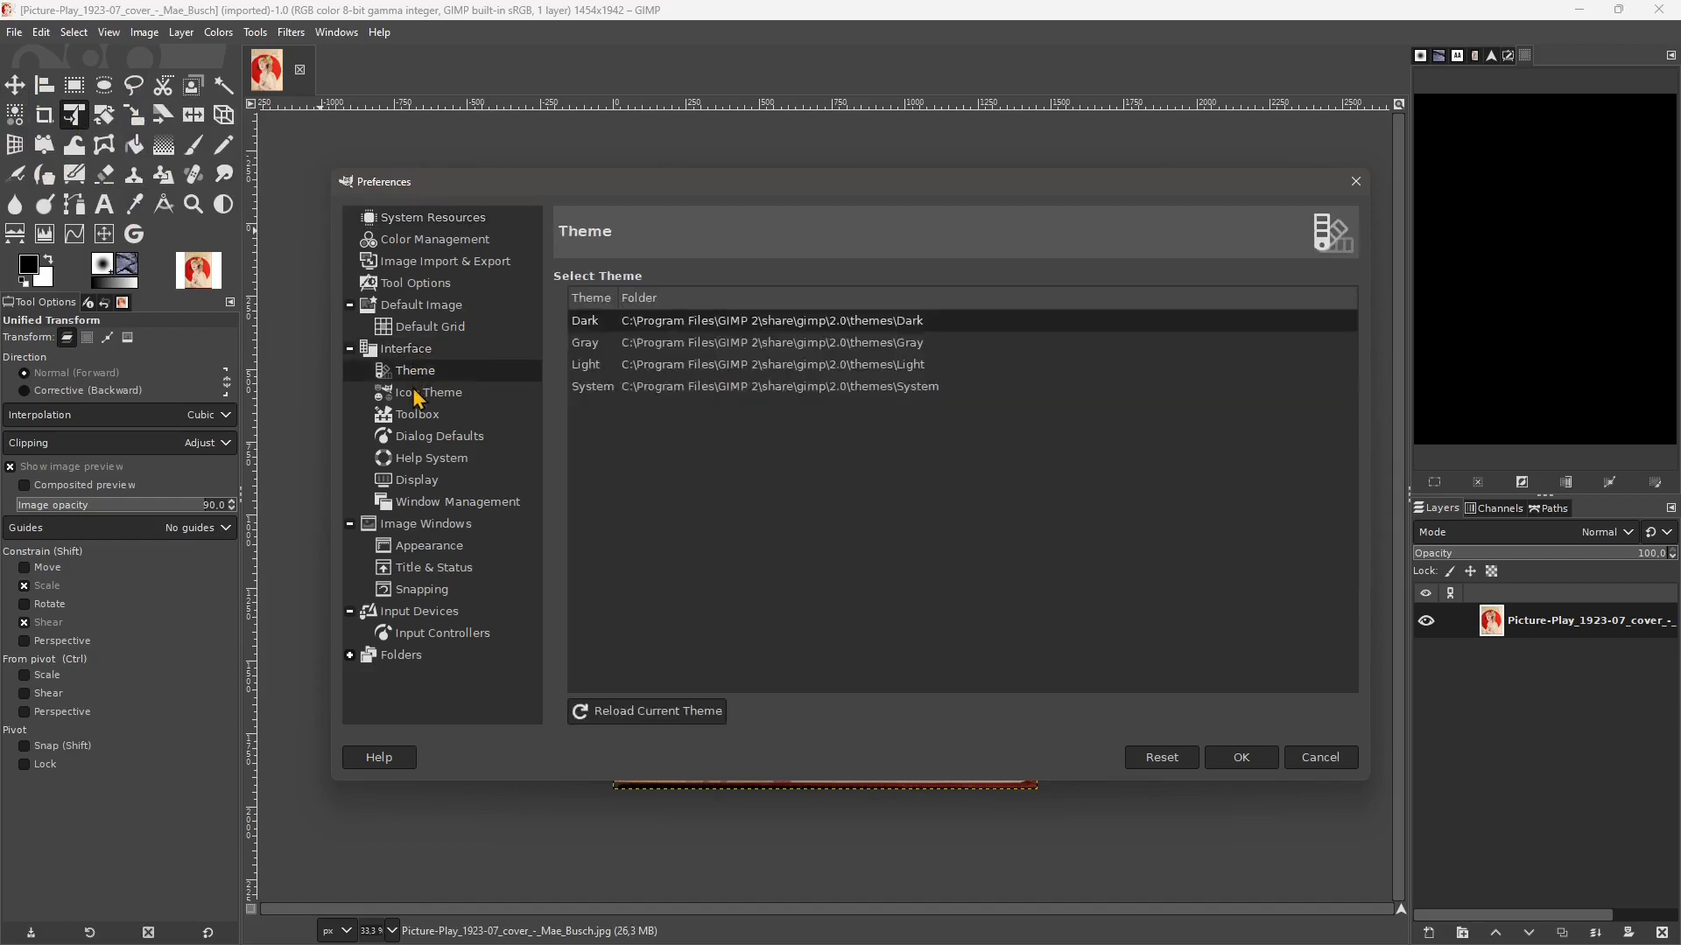
pyautogui.click(417, 396)
pyautogui.click(413, 419)
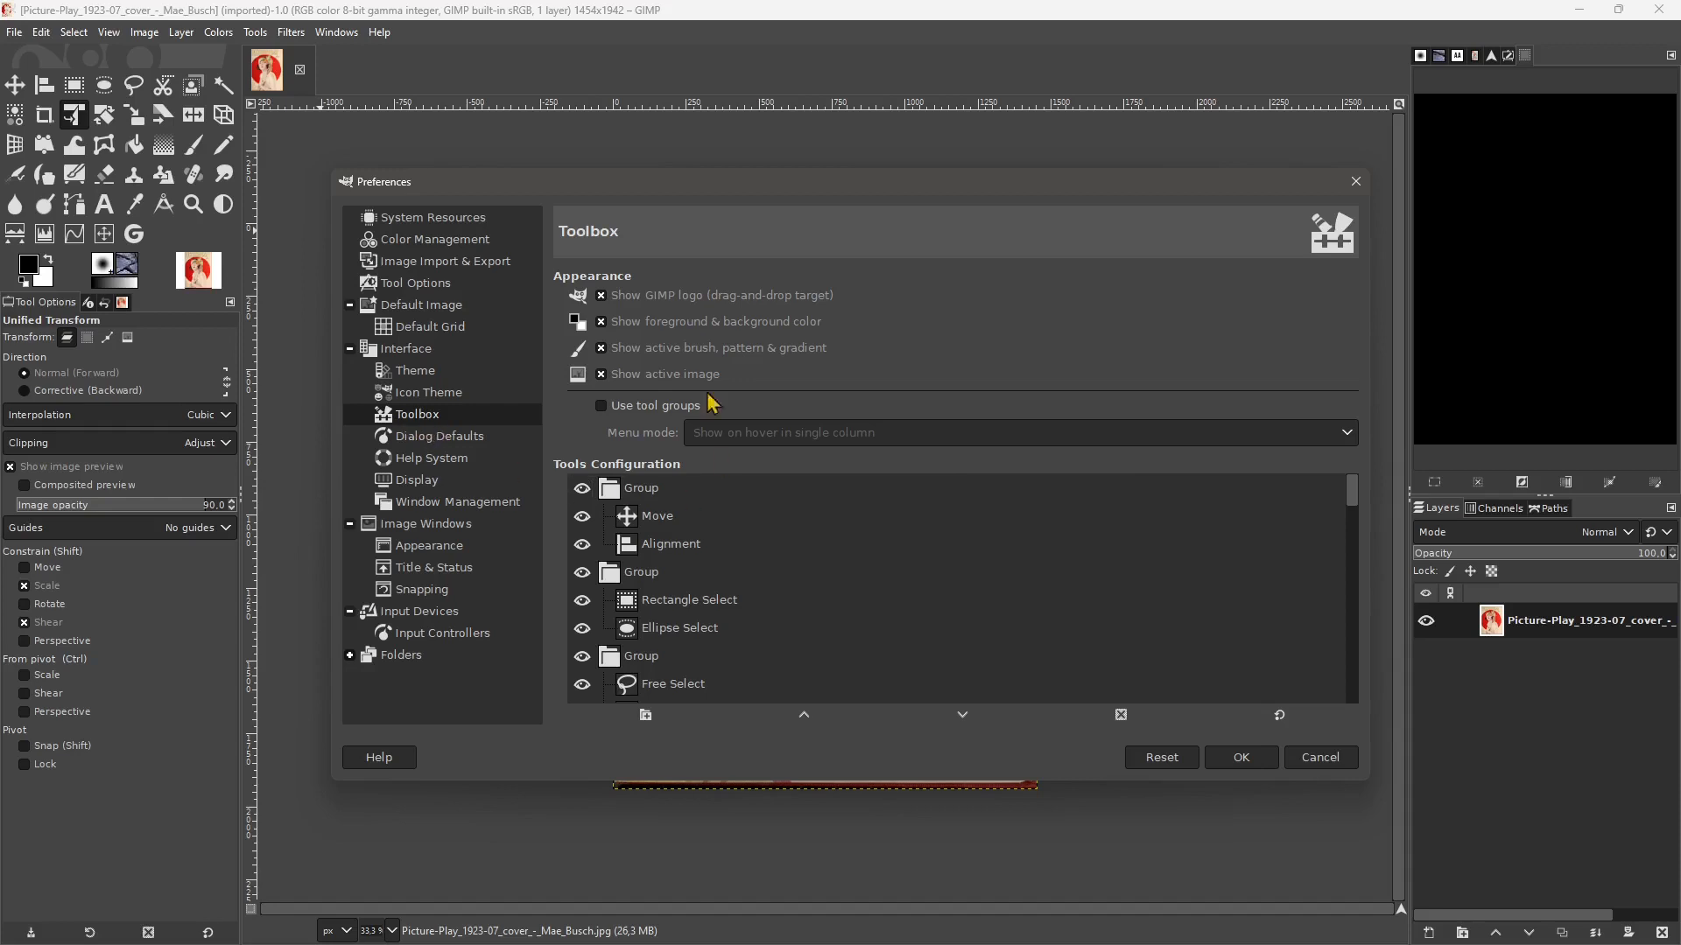
# - Hide the active brush, pattern & gradient and the active image in the toolbox, and show both again
pyautogui.click(600, 350)
pyautogui.click(601, 374)
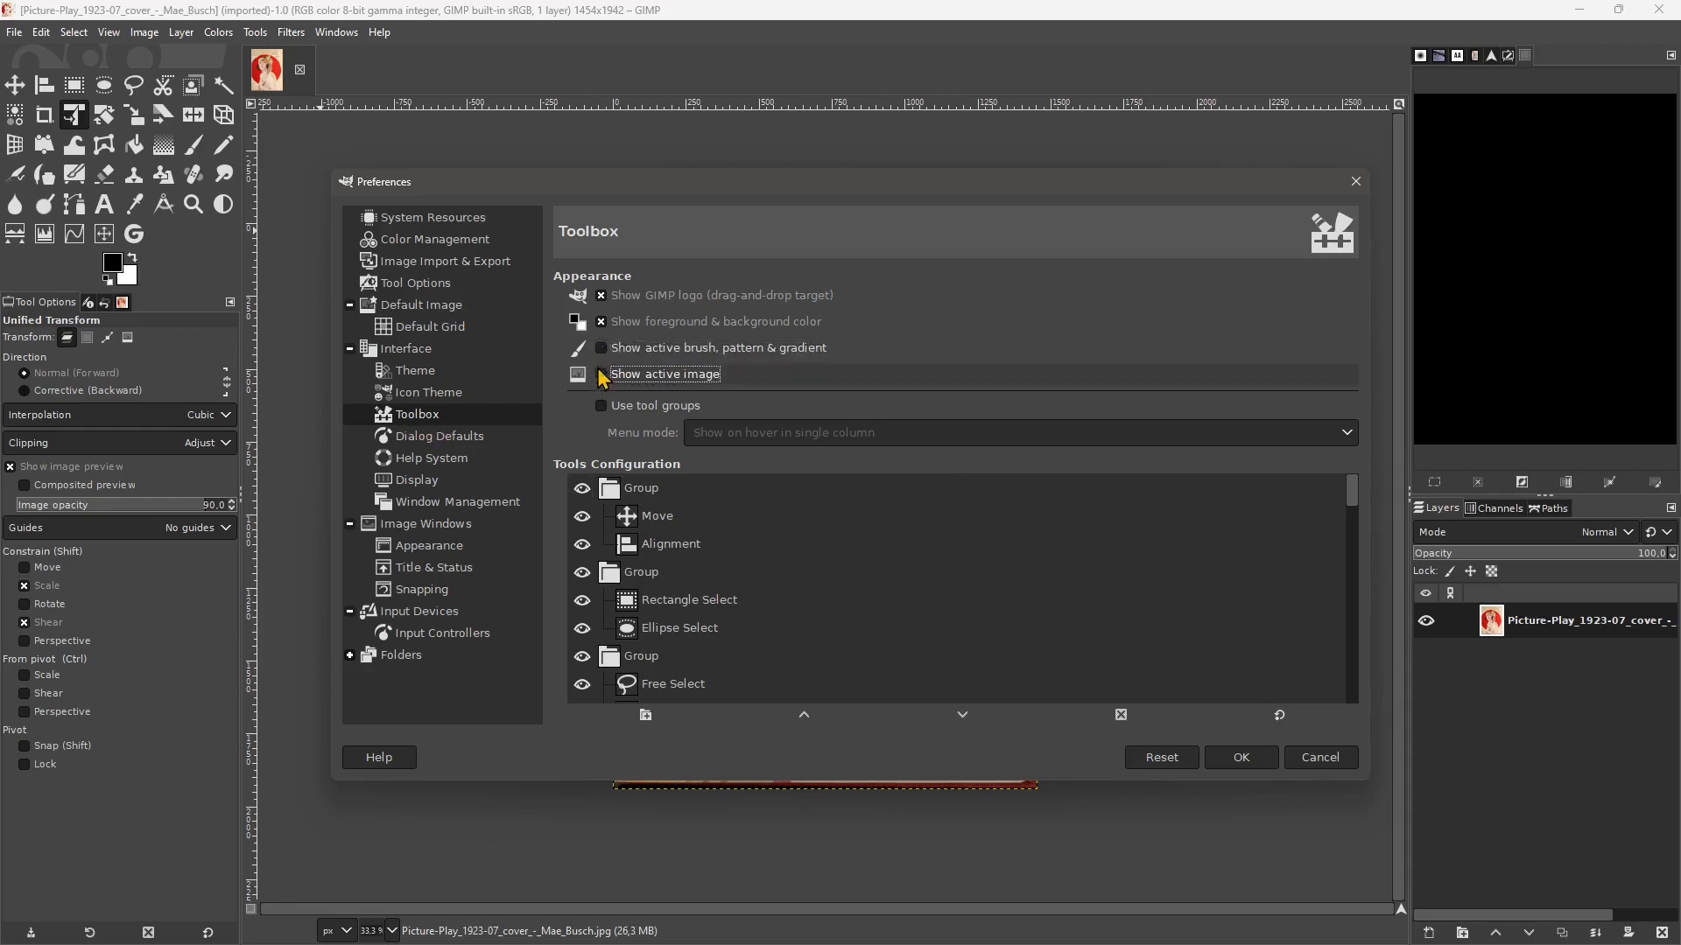
pyautogui.click(683, 349)
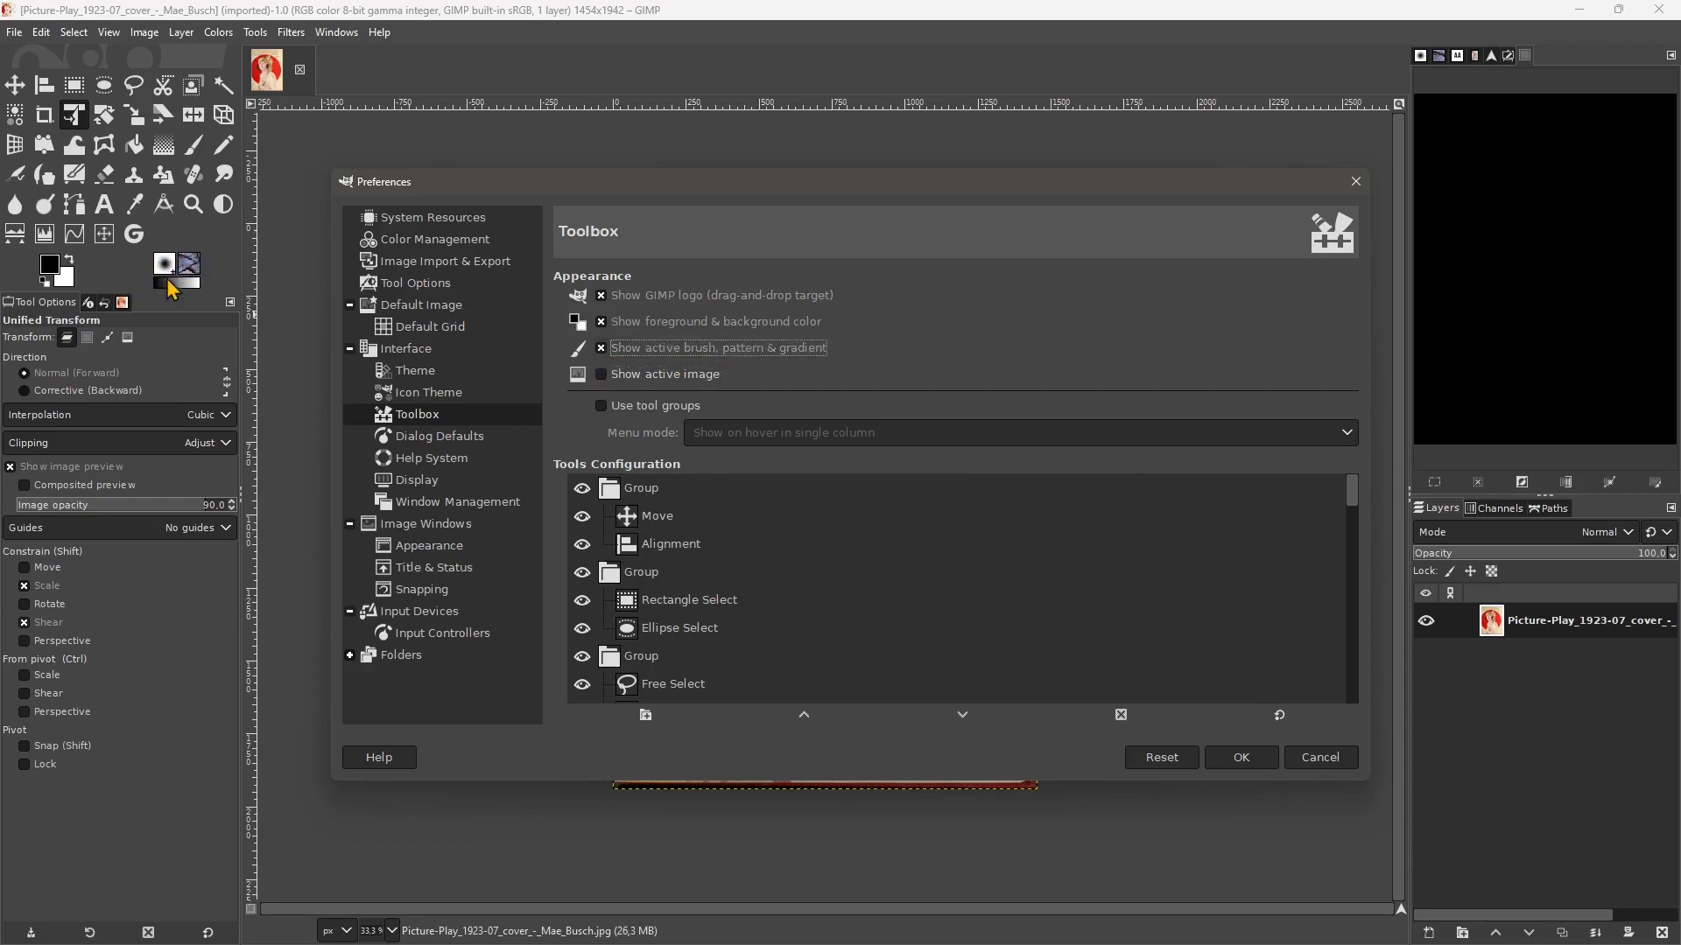
pyautogui.click(603, 378)
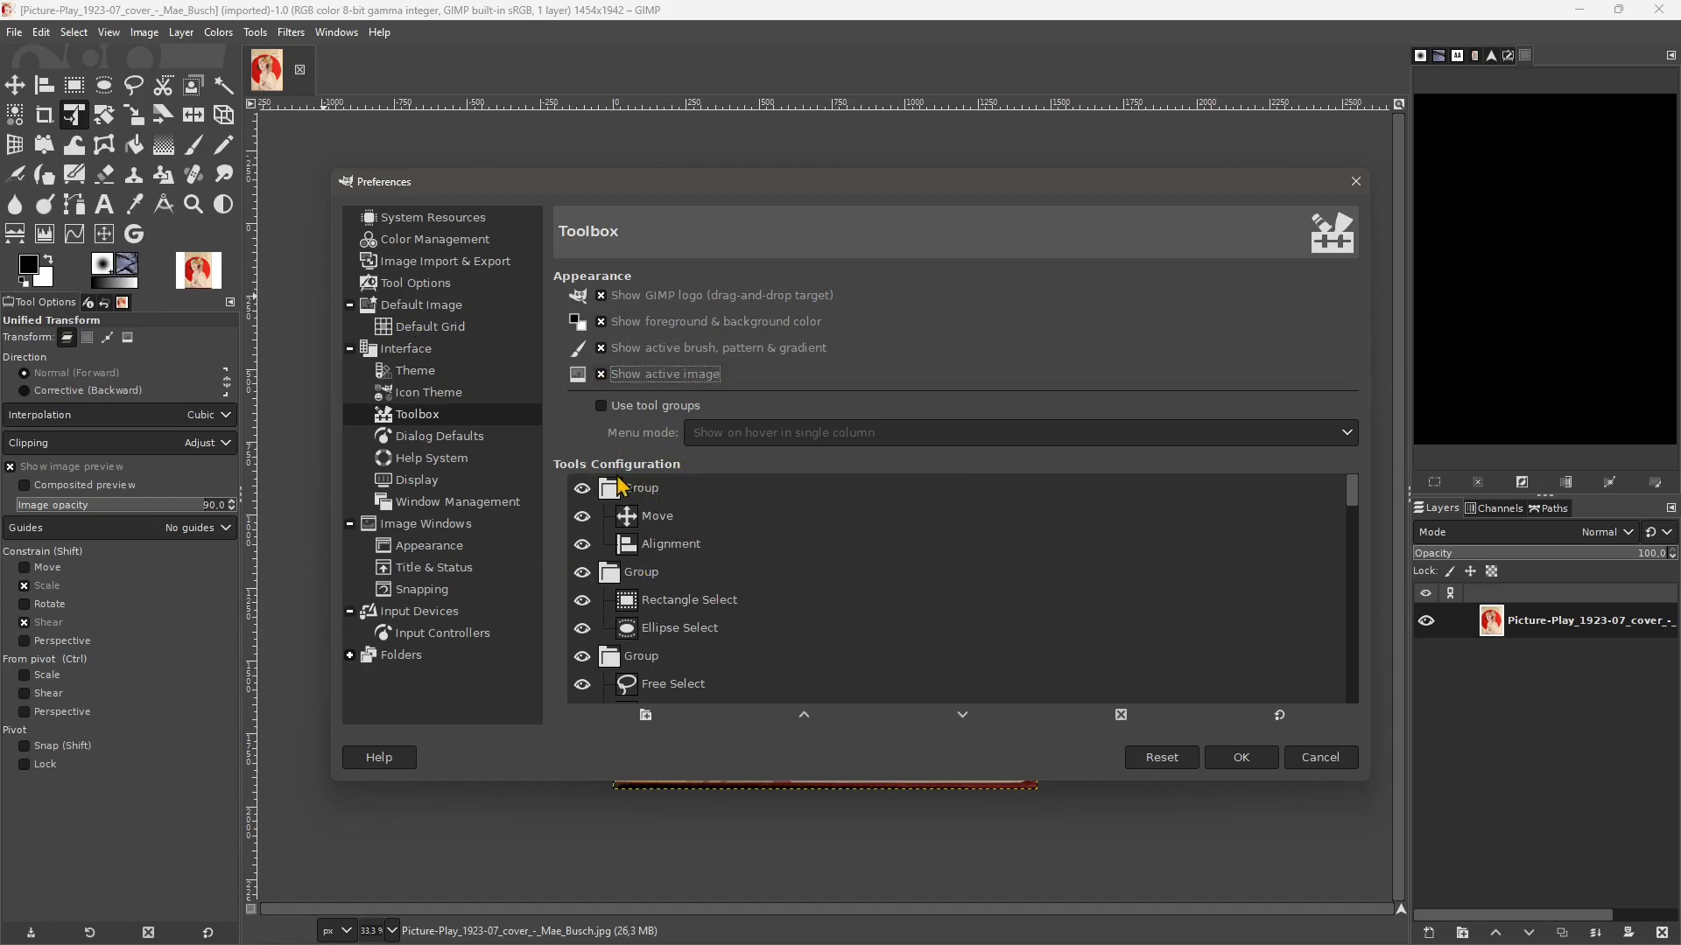
# - Try hiding the group with the Move and Alignment tools from the toolbox, and restore its visibility
pyautogui.click(582, 488)
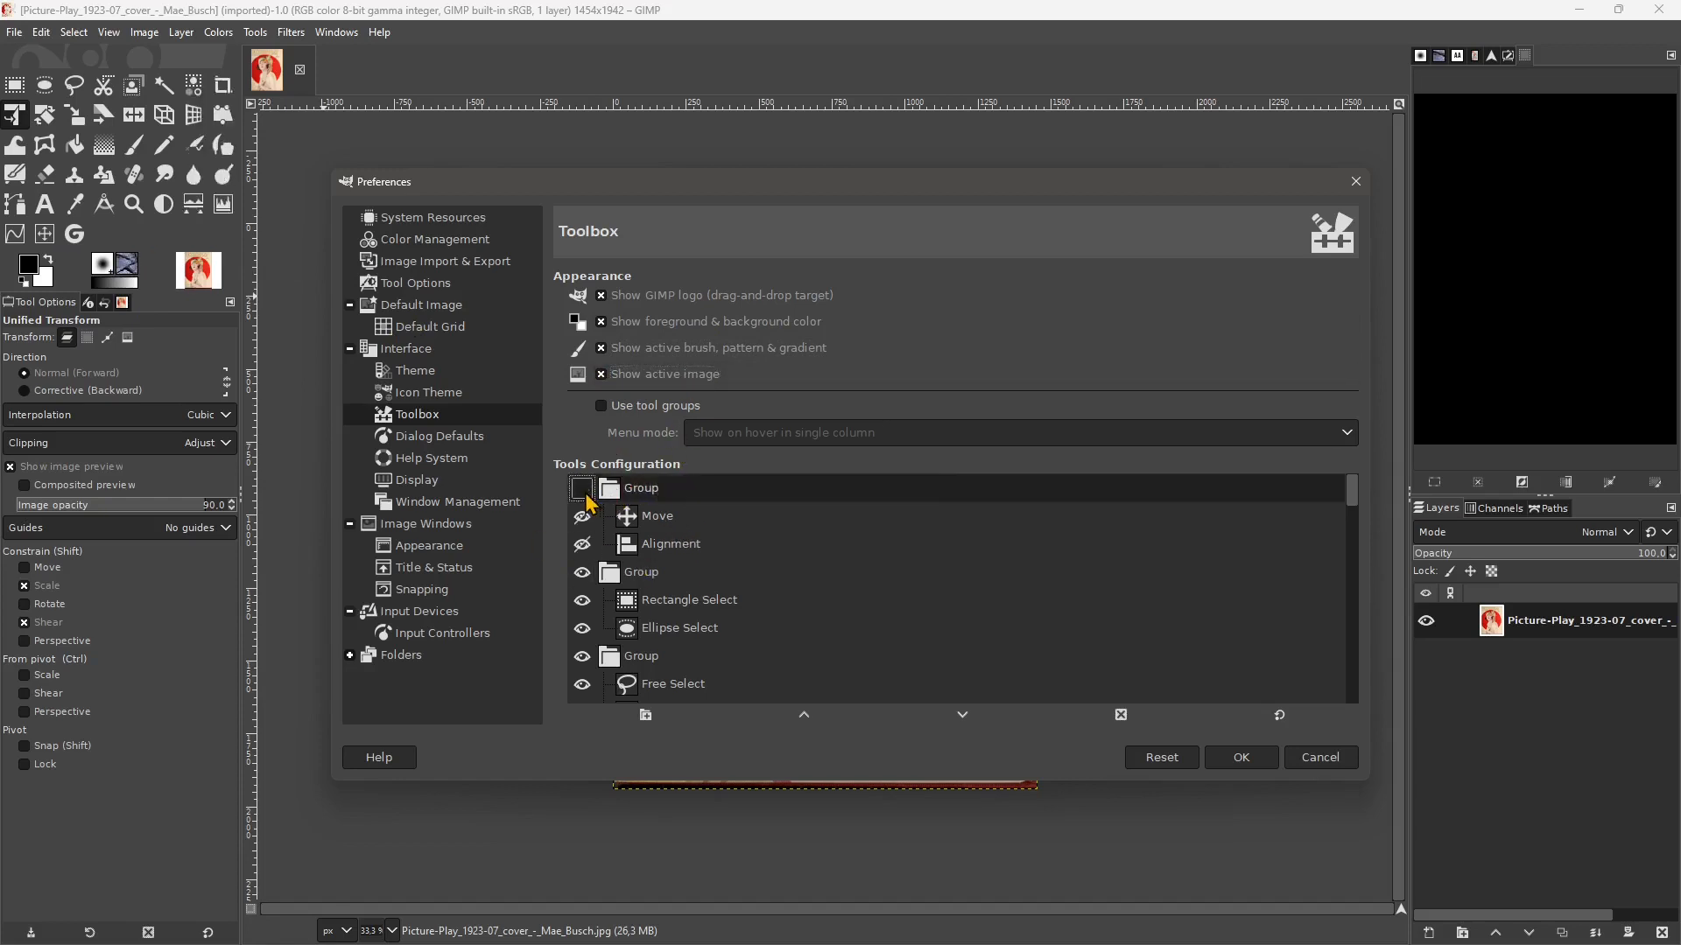
pyautogui.click(584, 492)
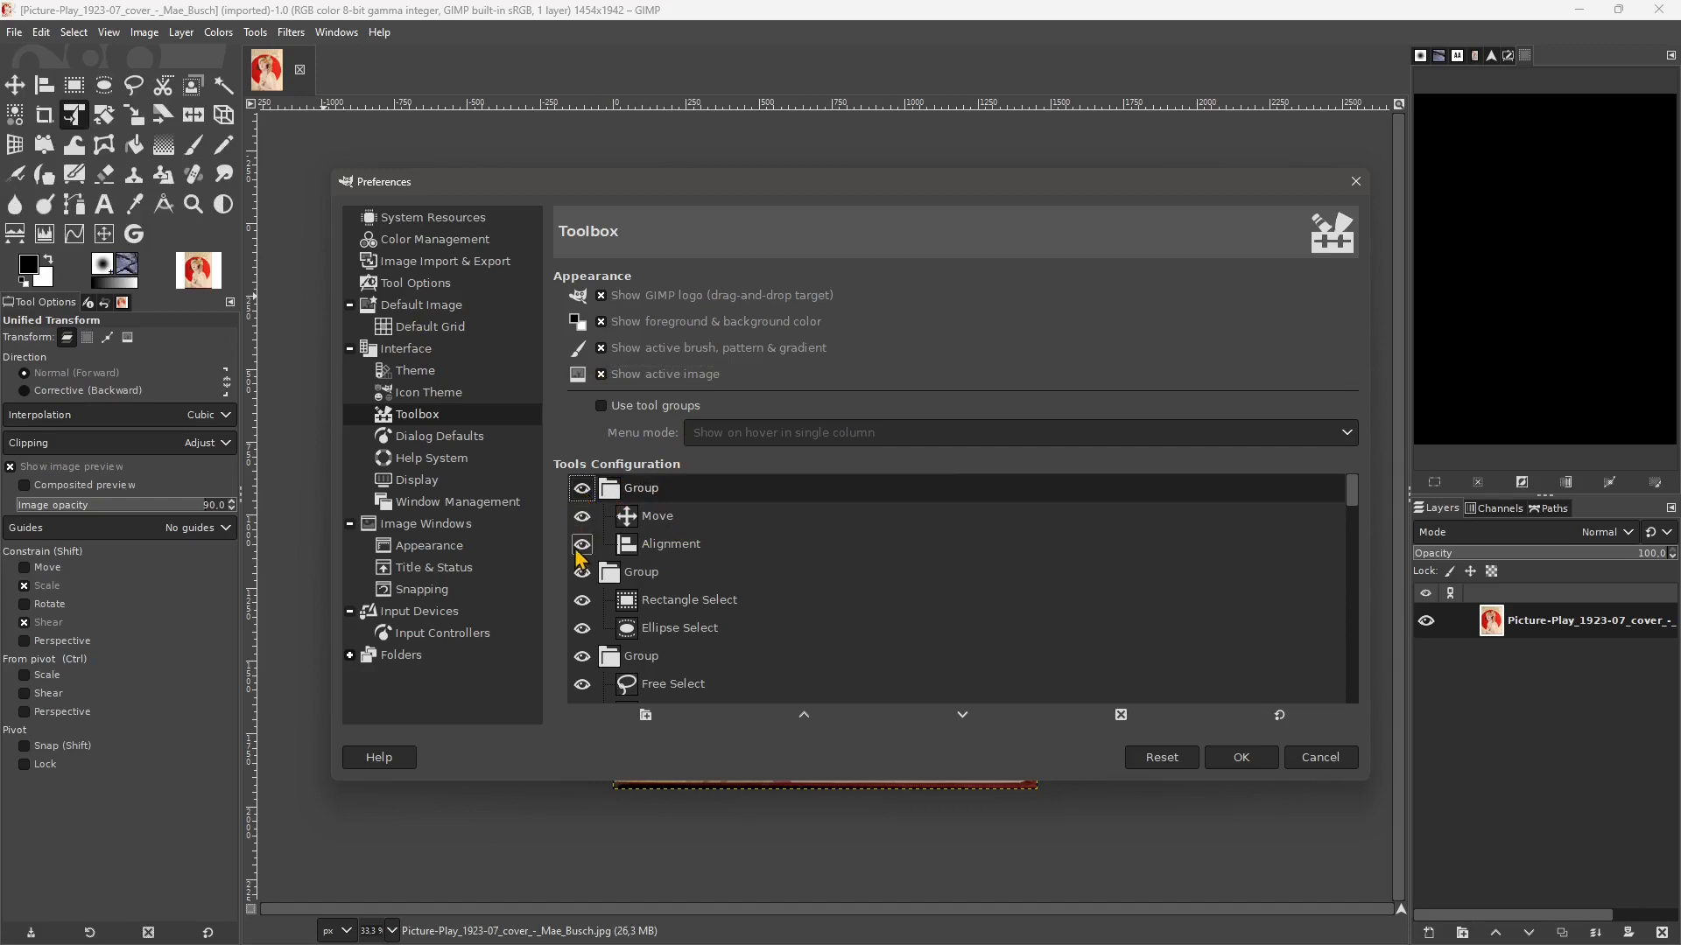
pyautogui.click(582, 575)
pyautogui.click(582, 573)
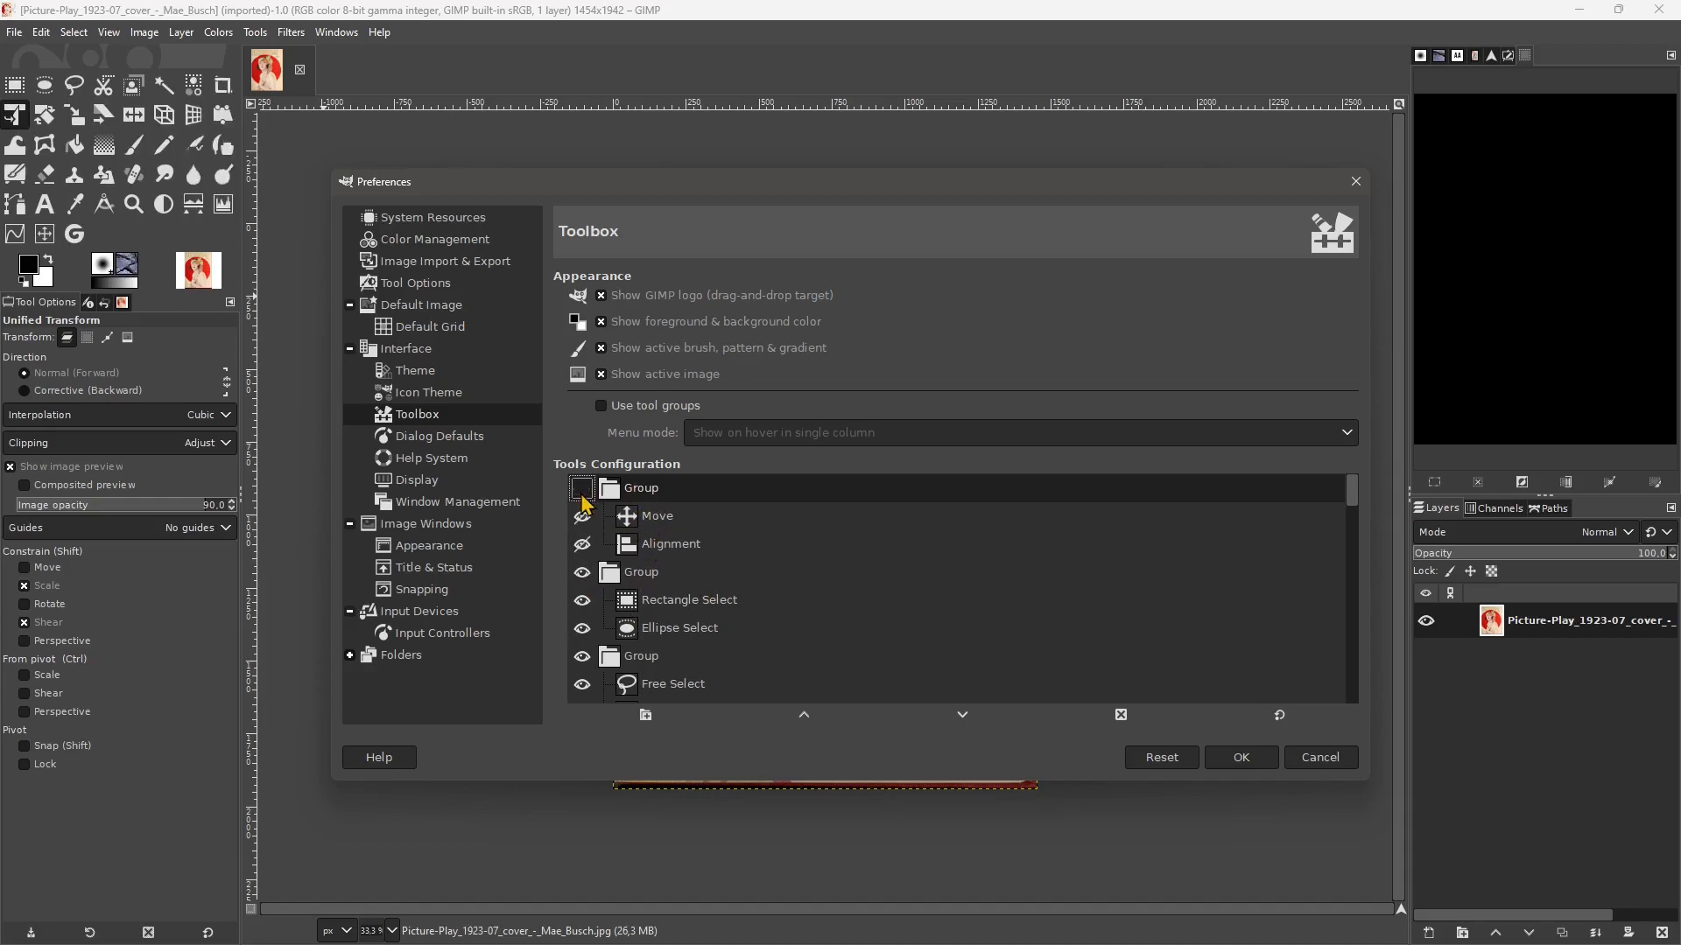
pyautogui.click(582, 488)
pyautogui.click(582, 489)
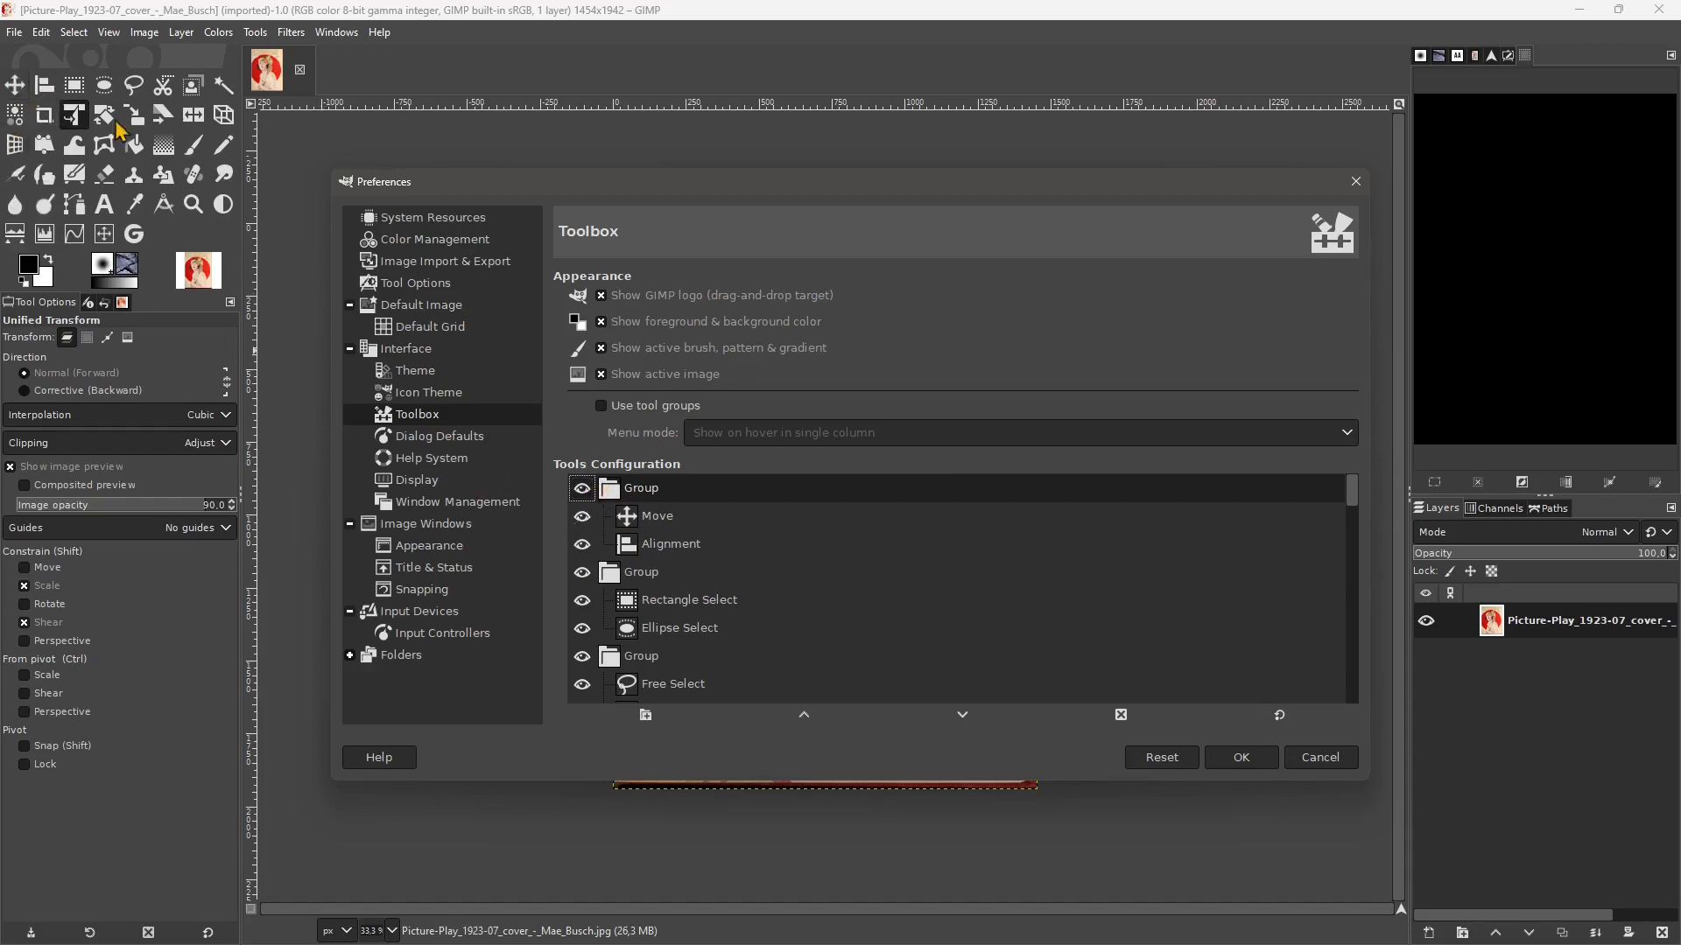
pyautogui.click(582, 489)
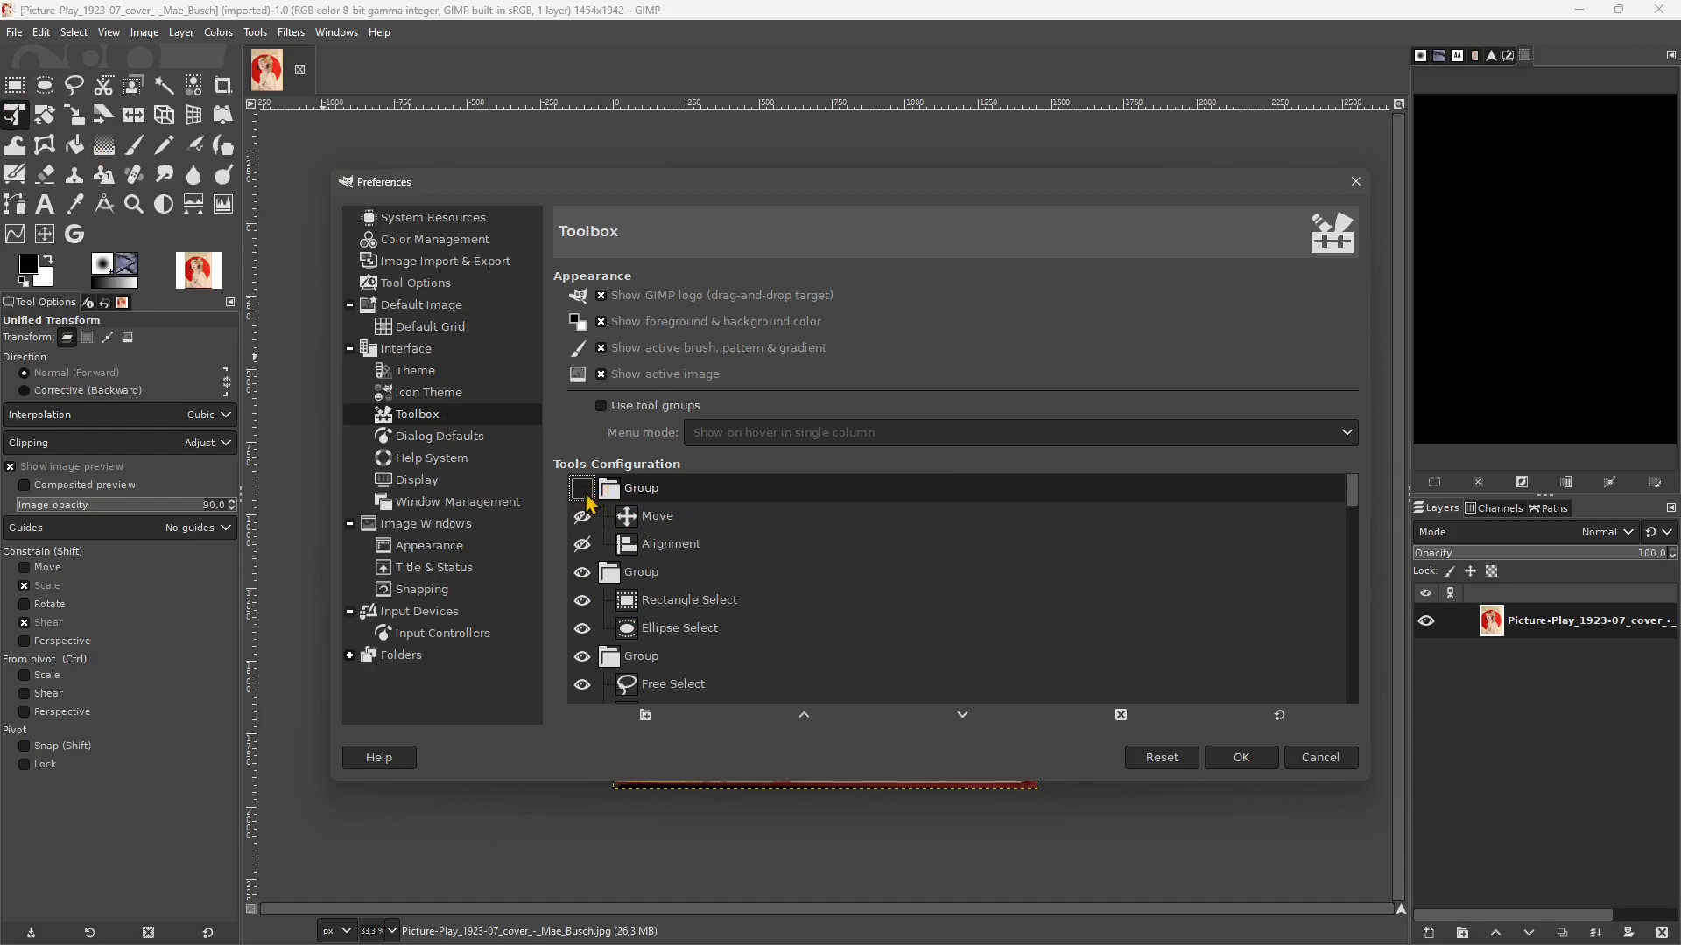
pyautogui.click(582, 489)
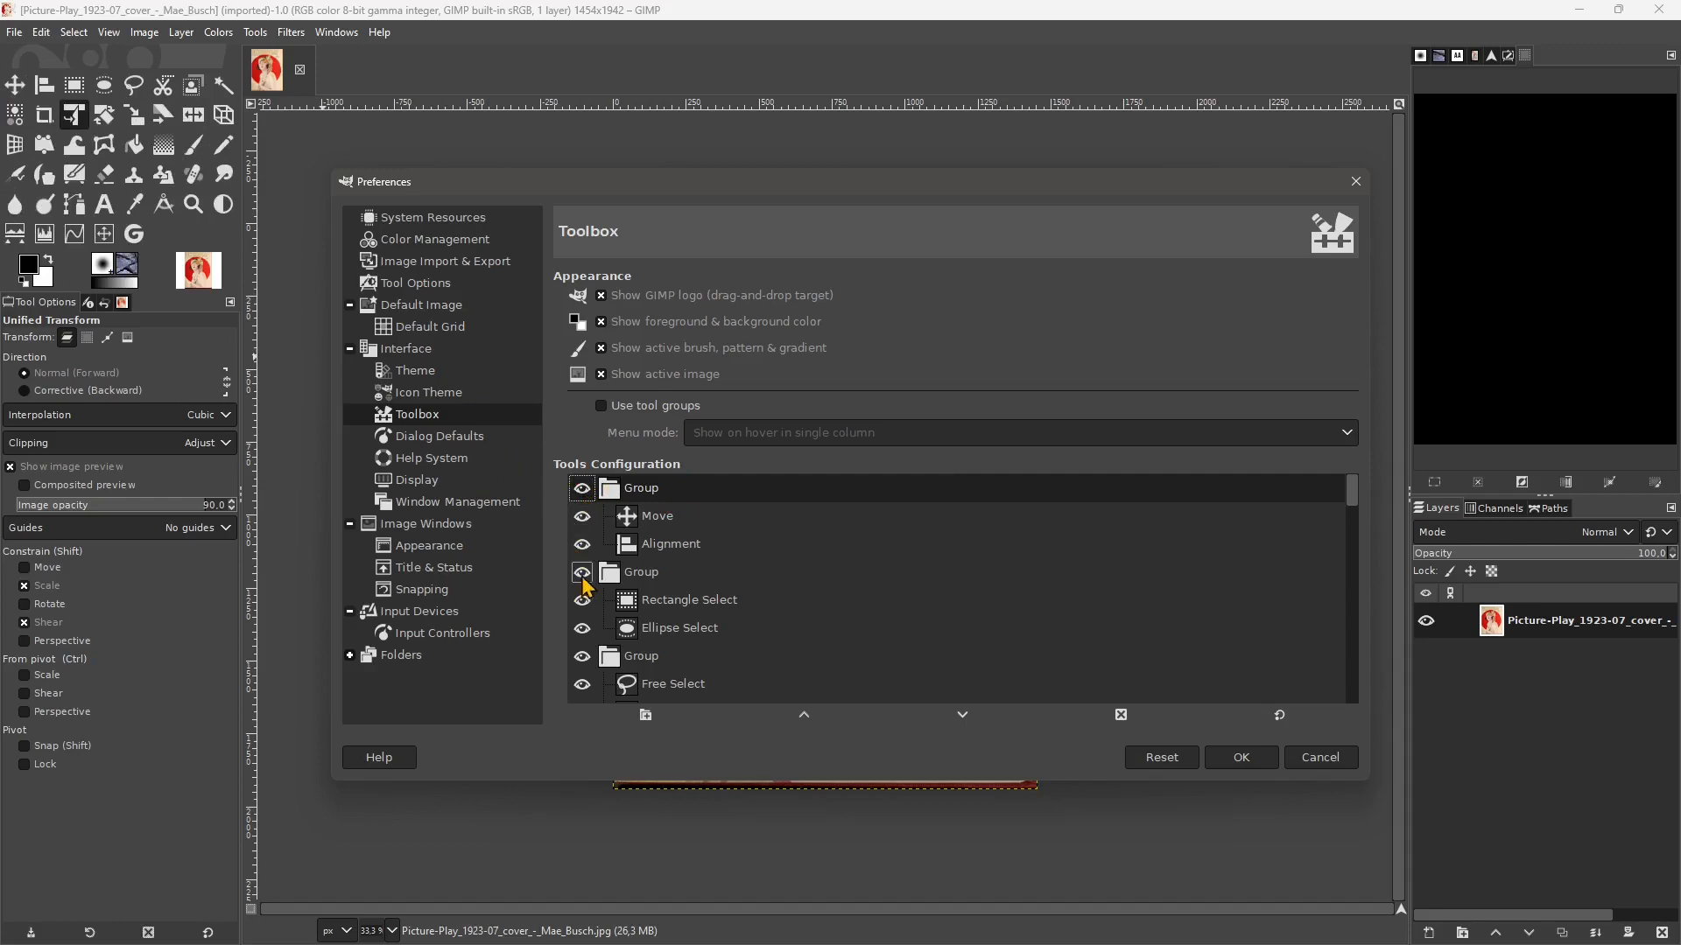
# - Hide the GEGL Operation, Offset, Curves, Levels and Brightness-Contrast tools from the toolbox
pyautogui.scroll(-5, 612, 595)
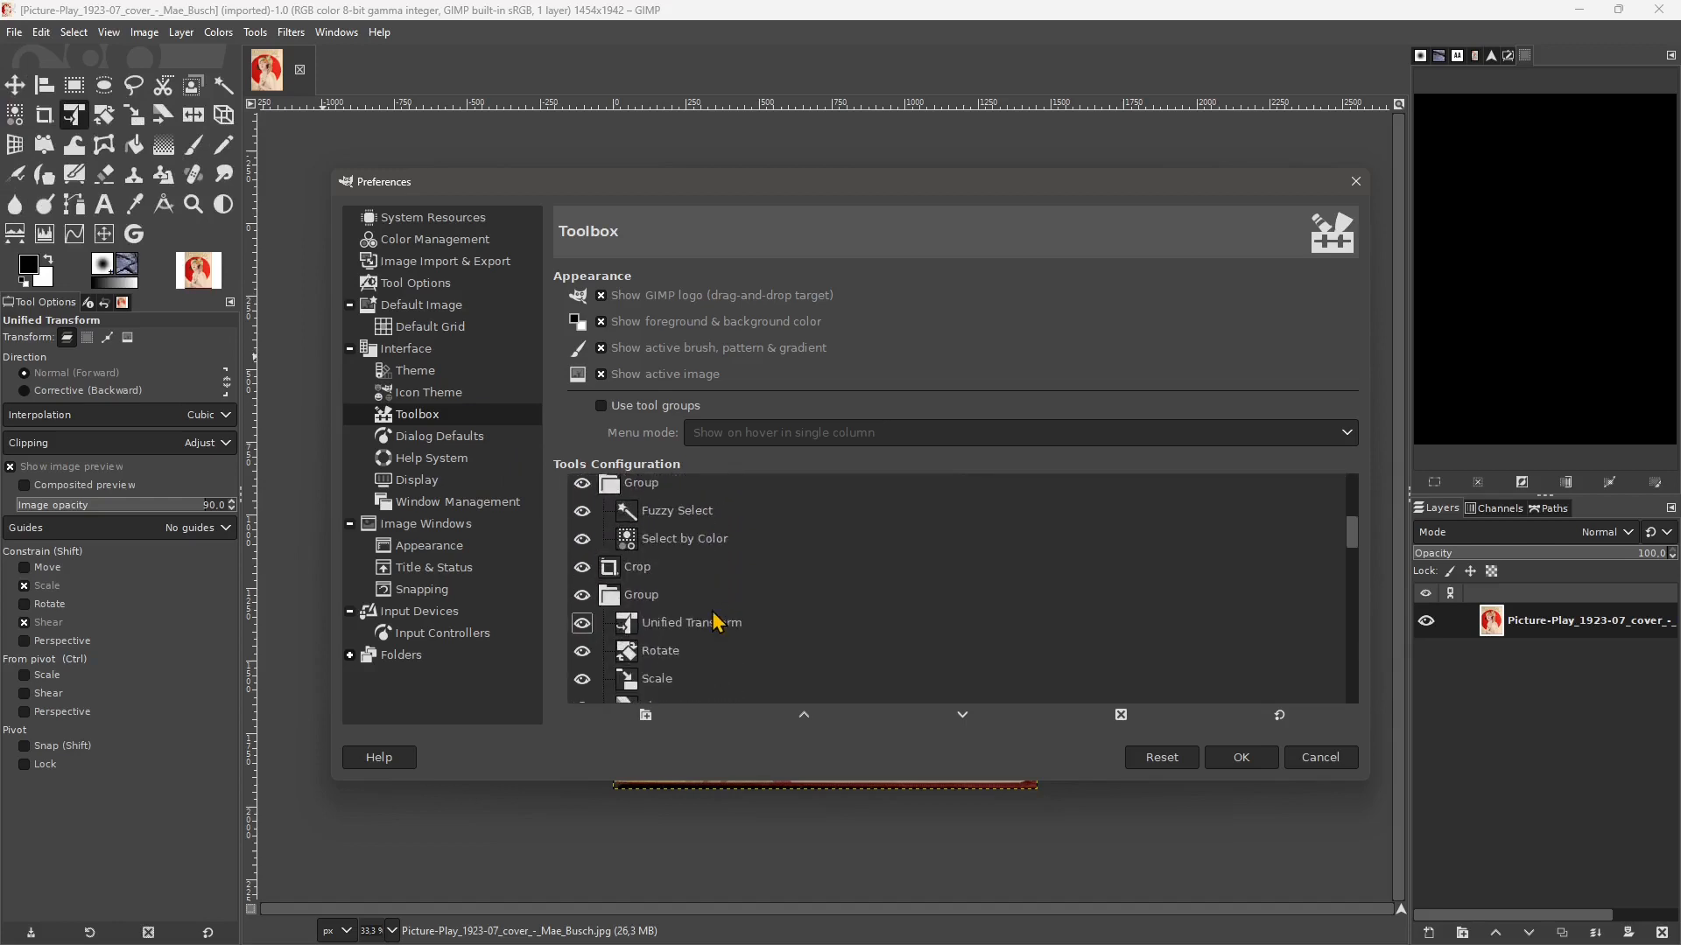
pyautogui.scroll(-3, 700, 604)
pyautogui.scroll(-5, 579, 613)
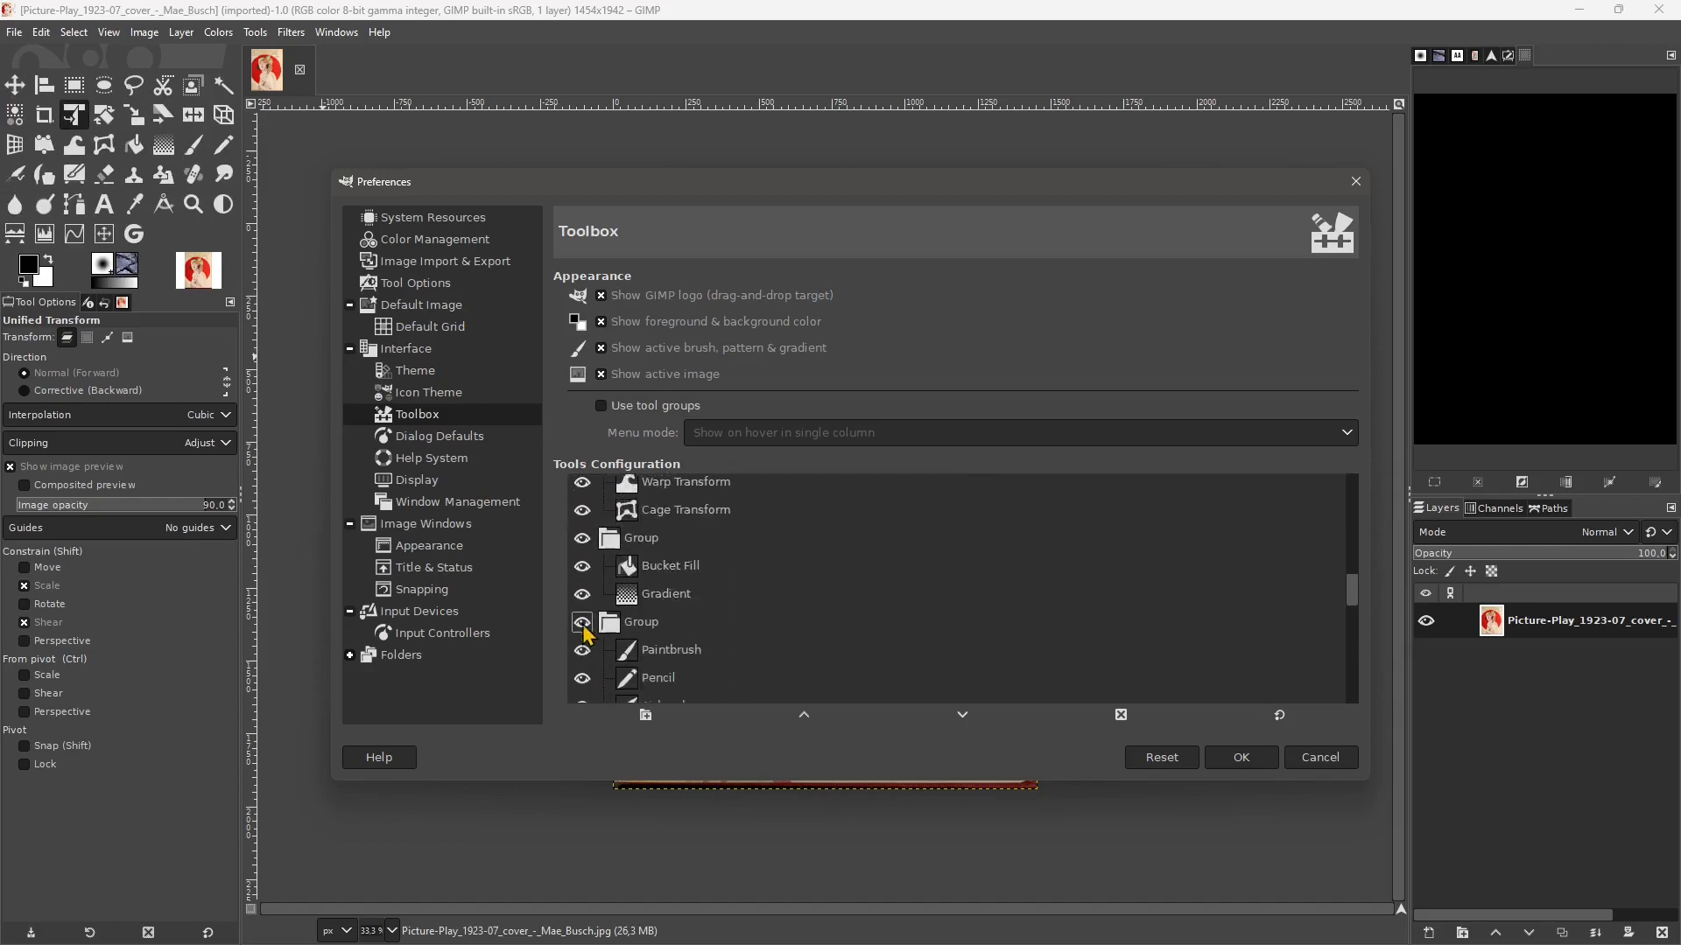
pyautogui.scroll(-10, 585, 630)
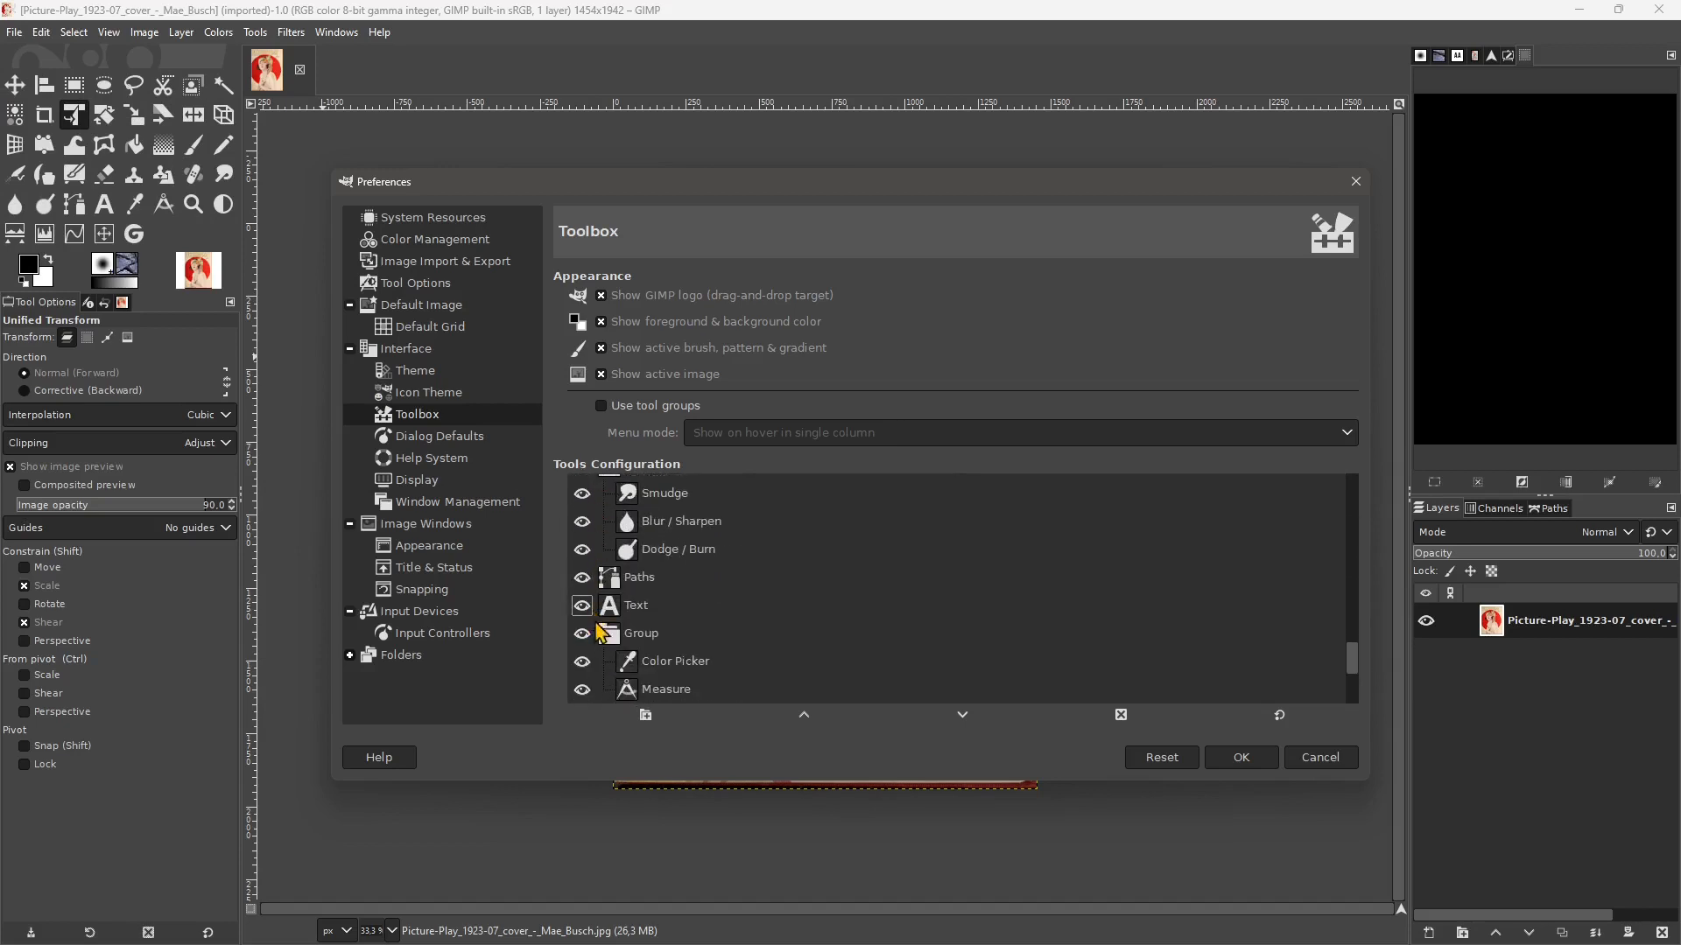
pyautogui.scroll(-4, 602, 632)
pyautogui.click(582, 688)
pyautogui.click(582, 660)
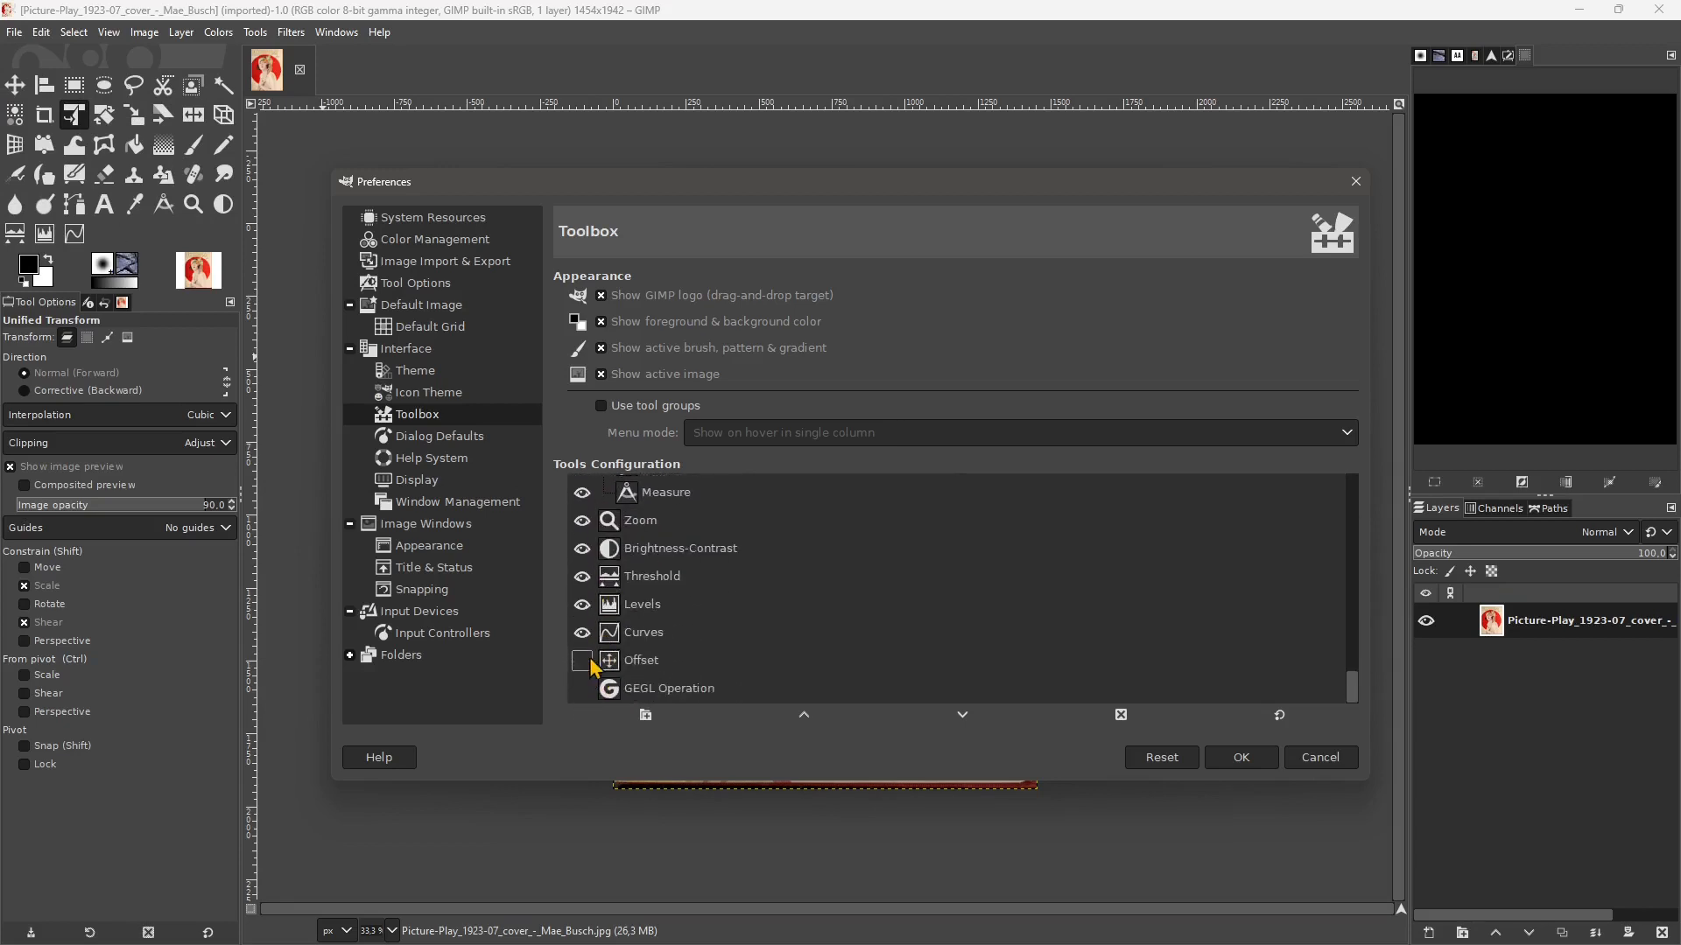
pyautogui.click(582, 632)
pyautogui.click(582, 604)
pyautogui.click(582, 576)
pyautogui.click(582, 576)
pyautogui.click(582, 548)
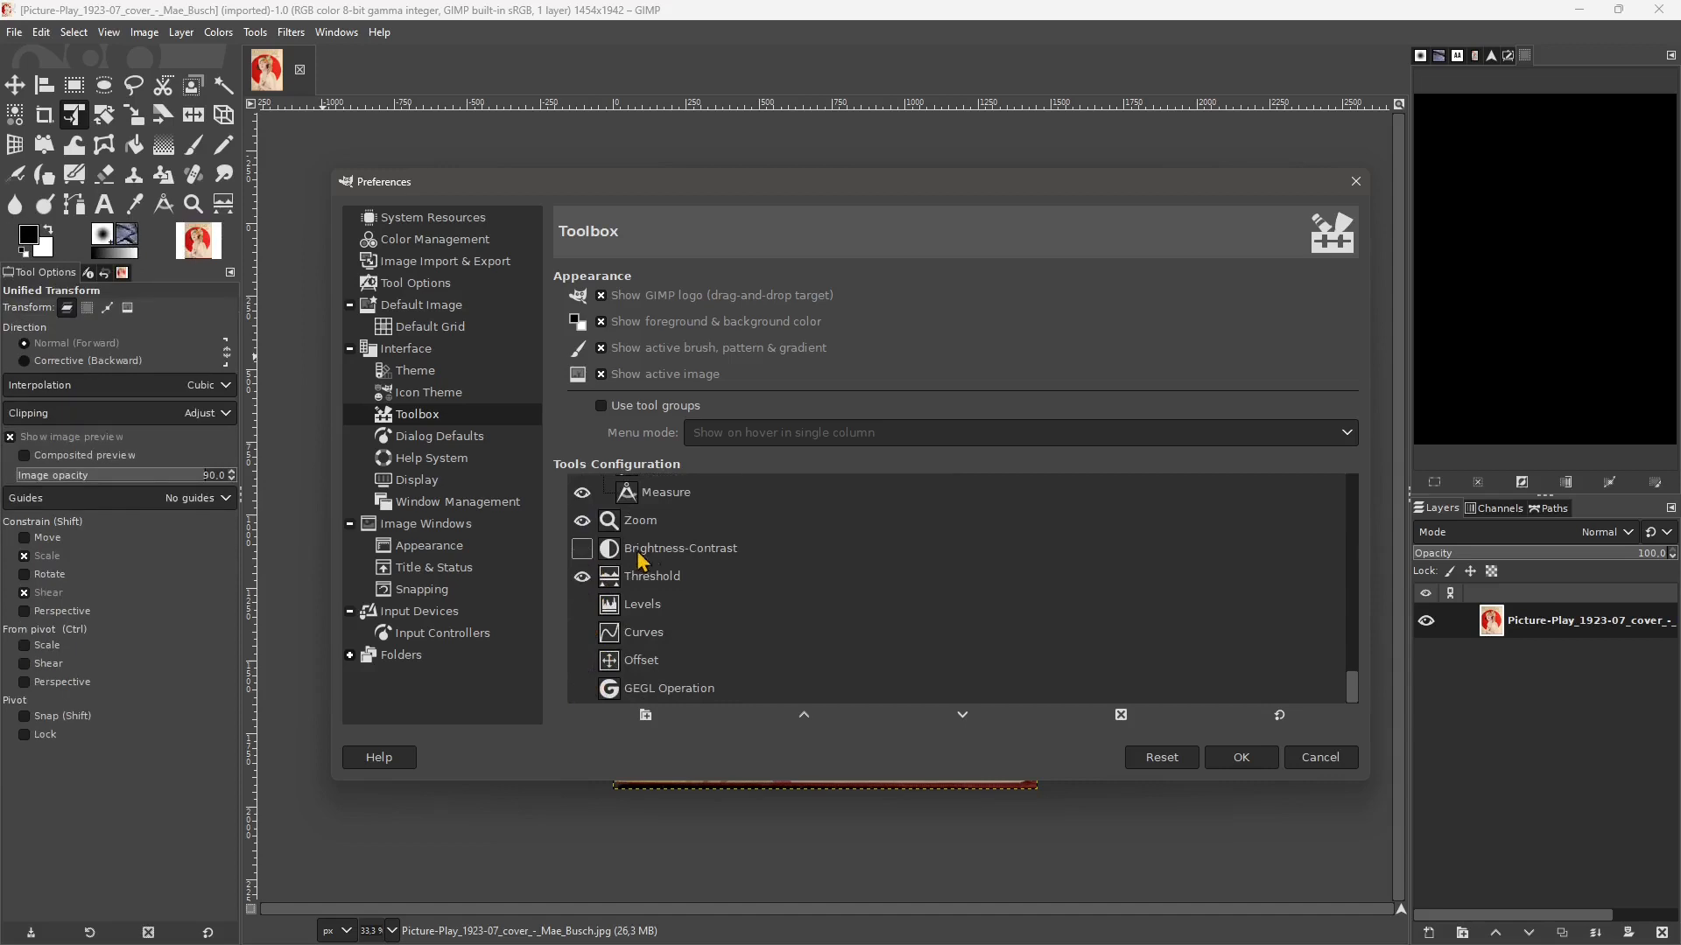
# - Restore the Brightness-Contrast, Levels, Curves, Offset and GEGL Operation tools to the toolbox
pyautogui.click(583, 548)
pyautogui.click(582, 604)
pyautogui.click(582, 632)
pyautogui.click(582, 660)
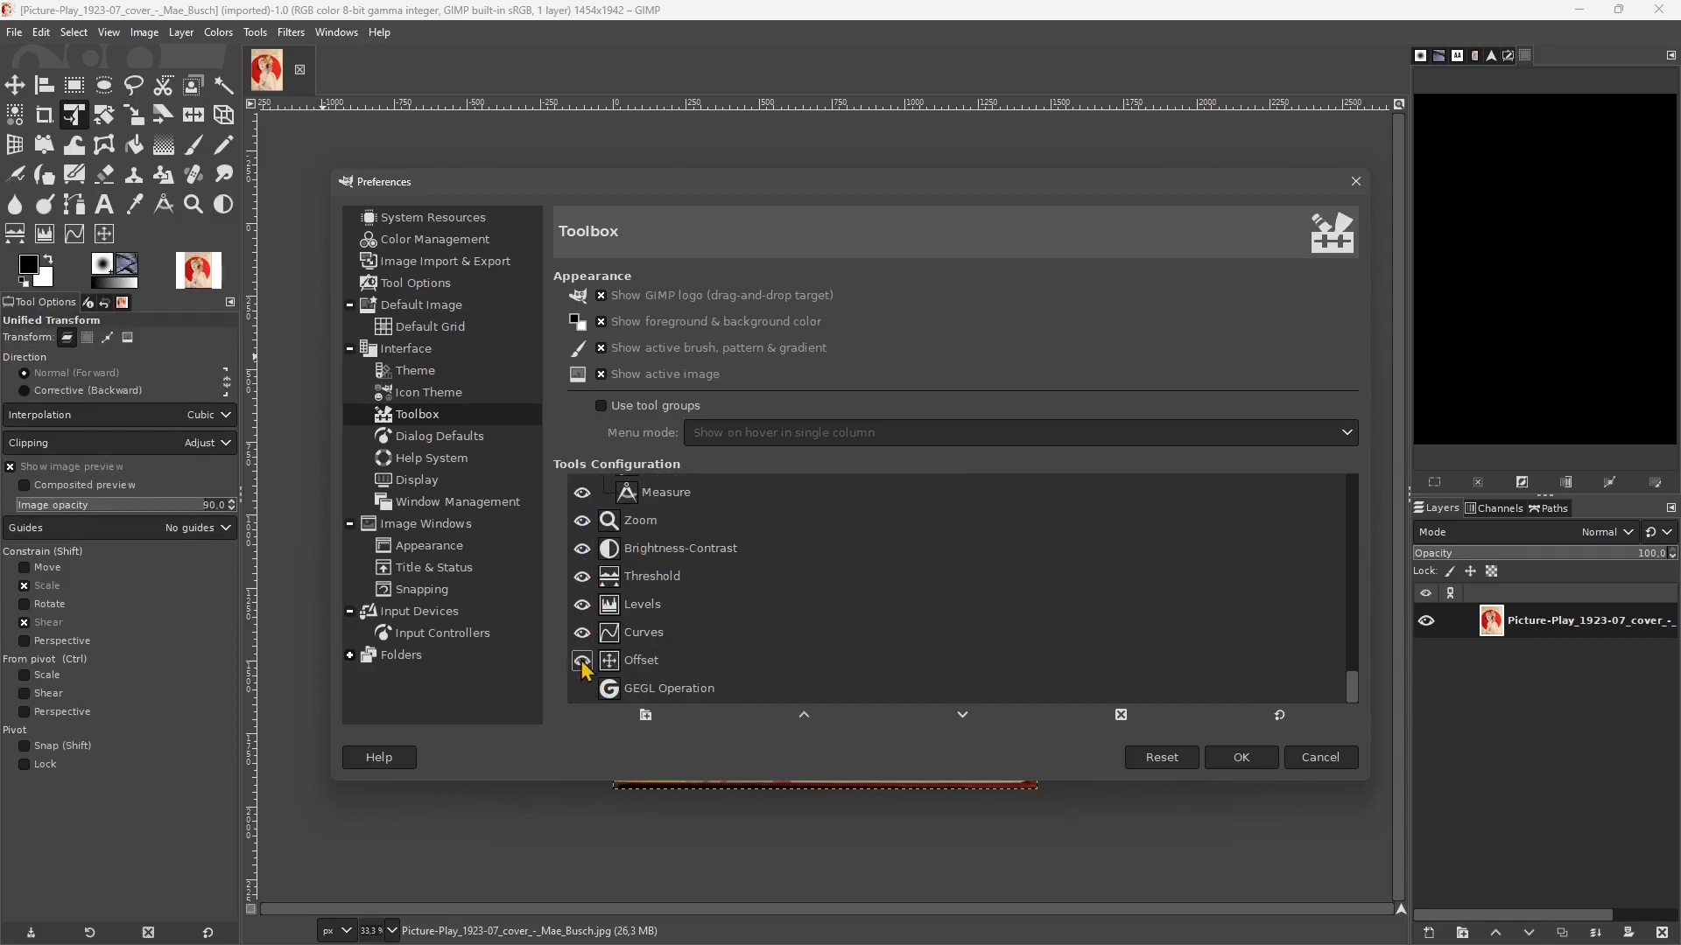
pyautogui.click(582, 688)
pyautogui.scroll(8, 610, 605)
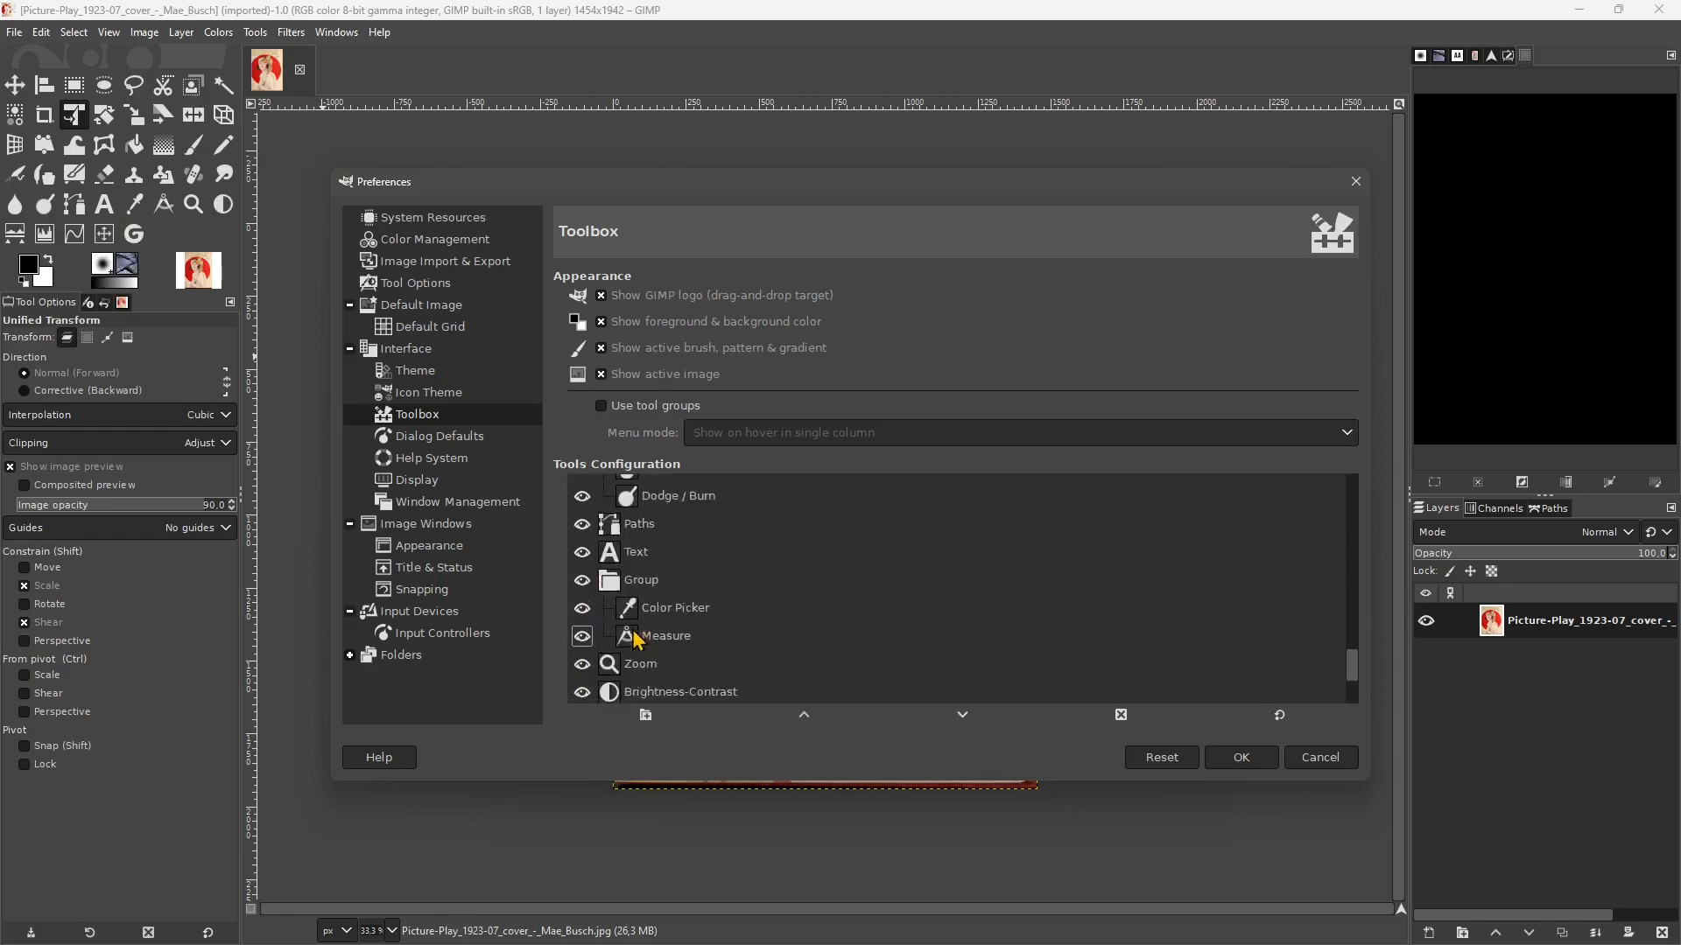
# - Try tool groups and a hidden GIMP logo in the toolbox, restore both settings and accept the preferences
pyautogui.click(601, 406)
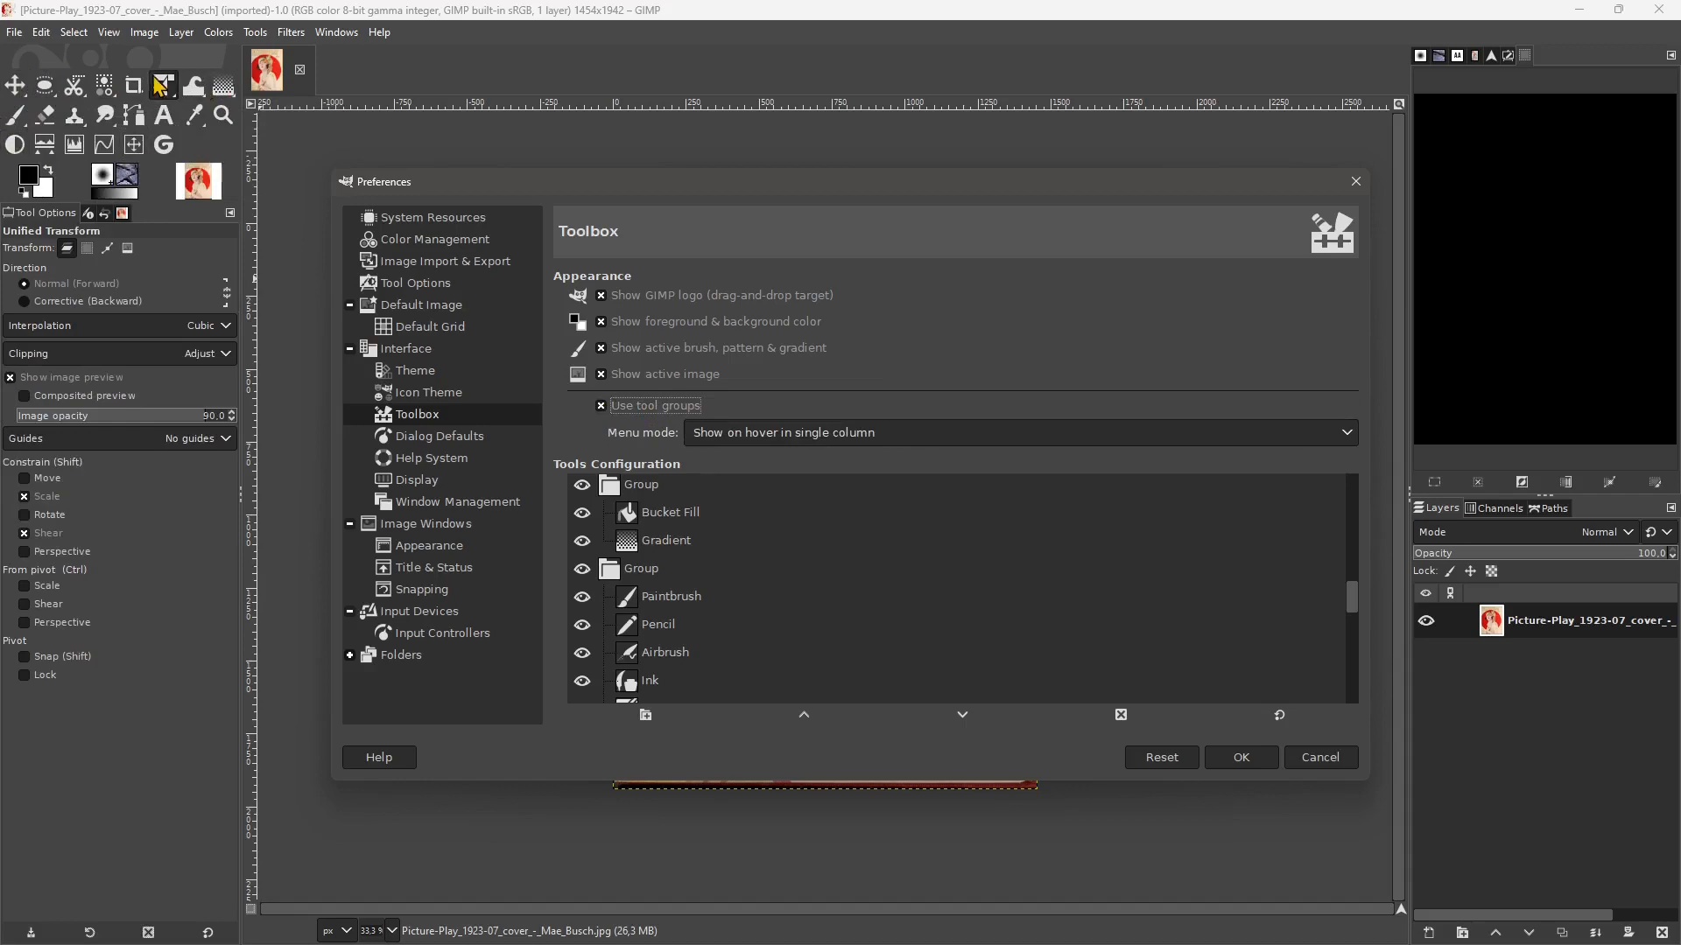
pyautogui.moveTo(27, 103)
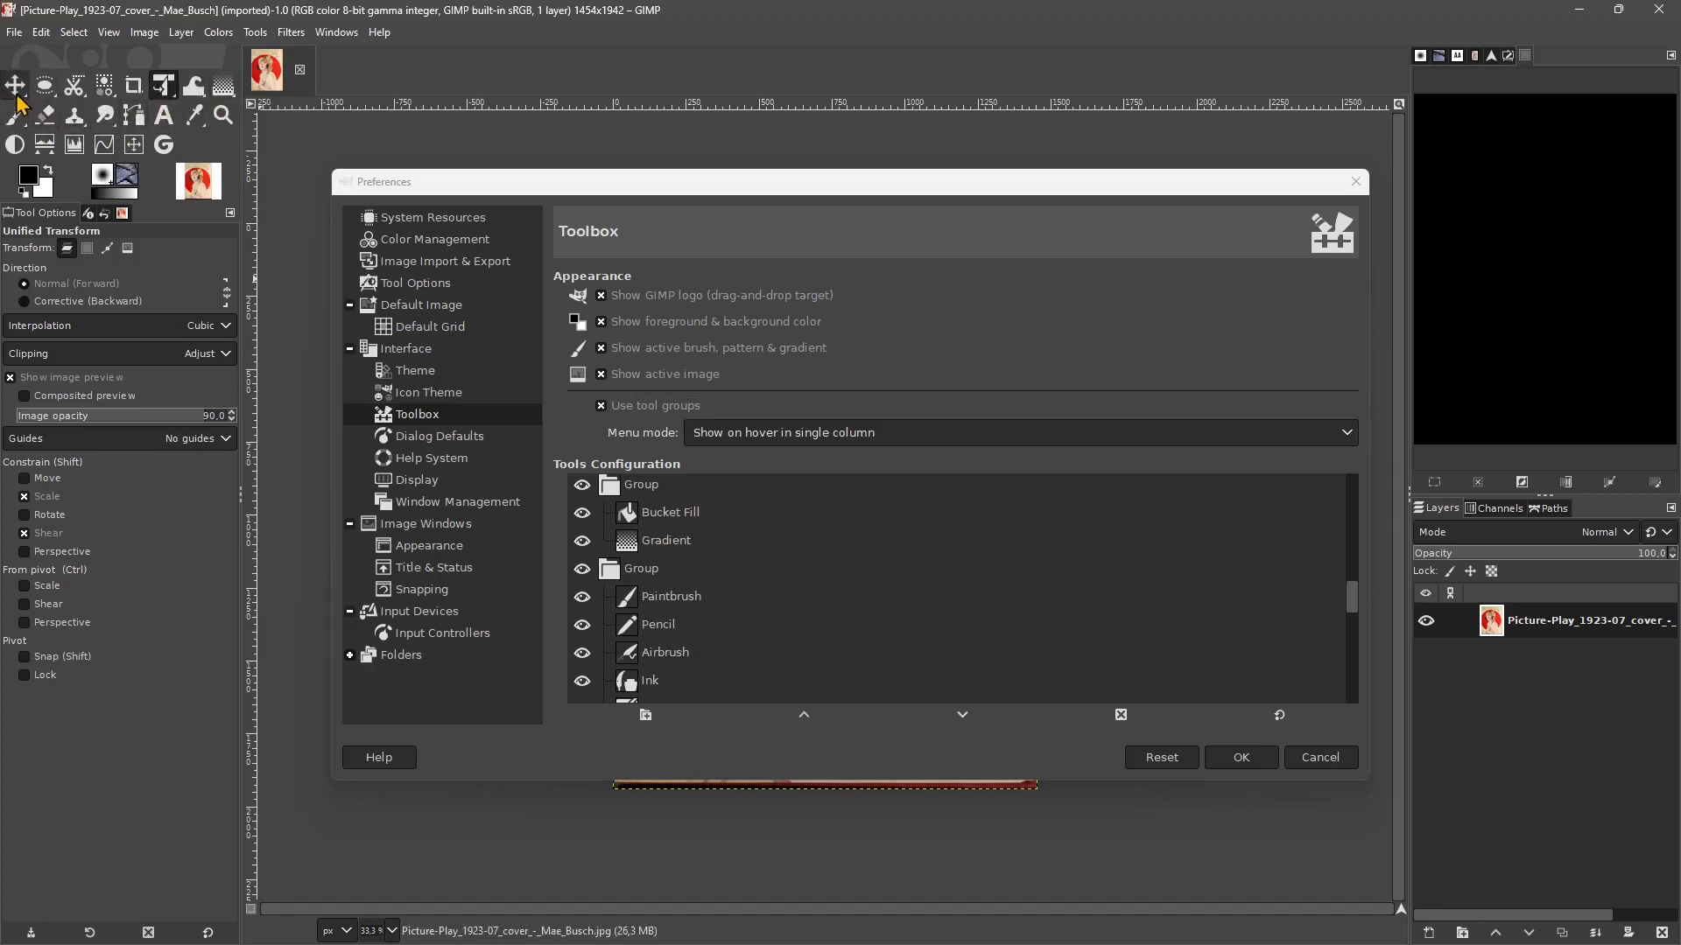
pyautogui.click(600, 296)
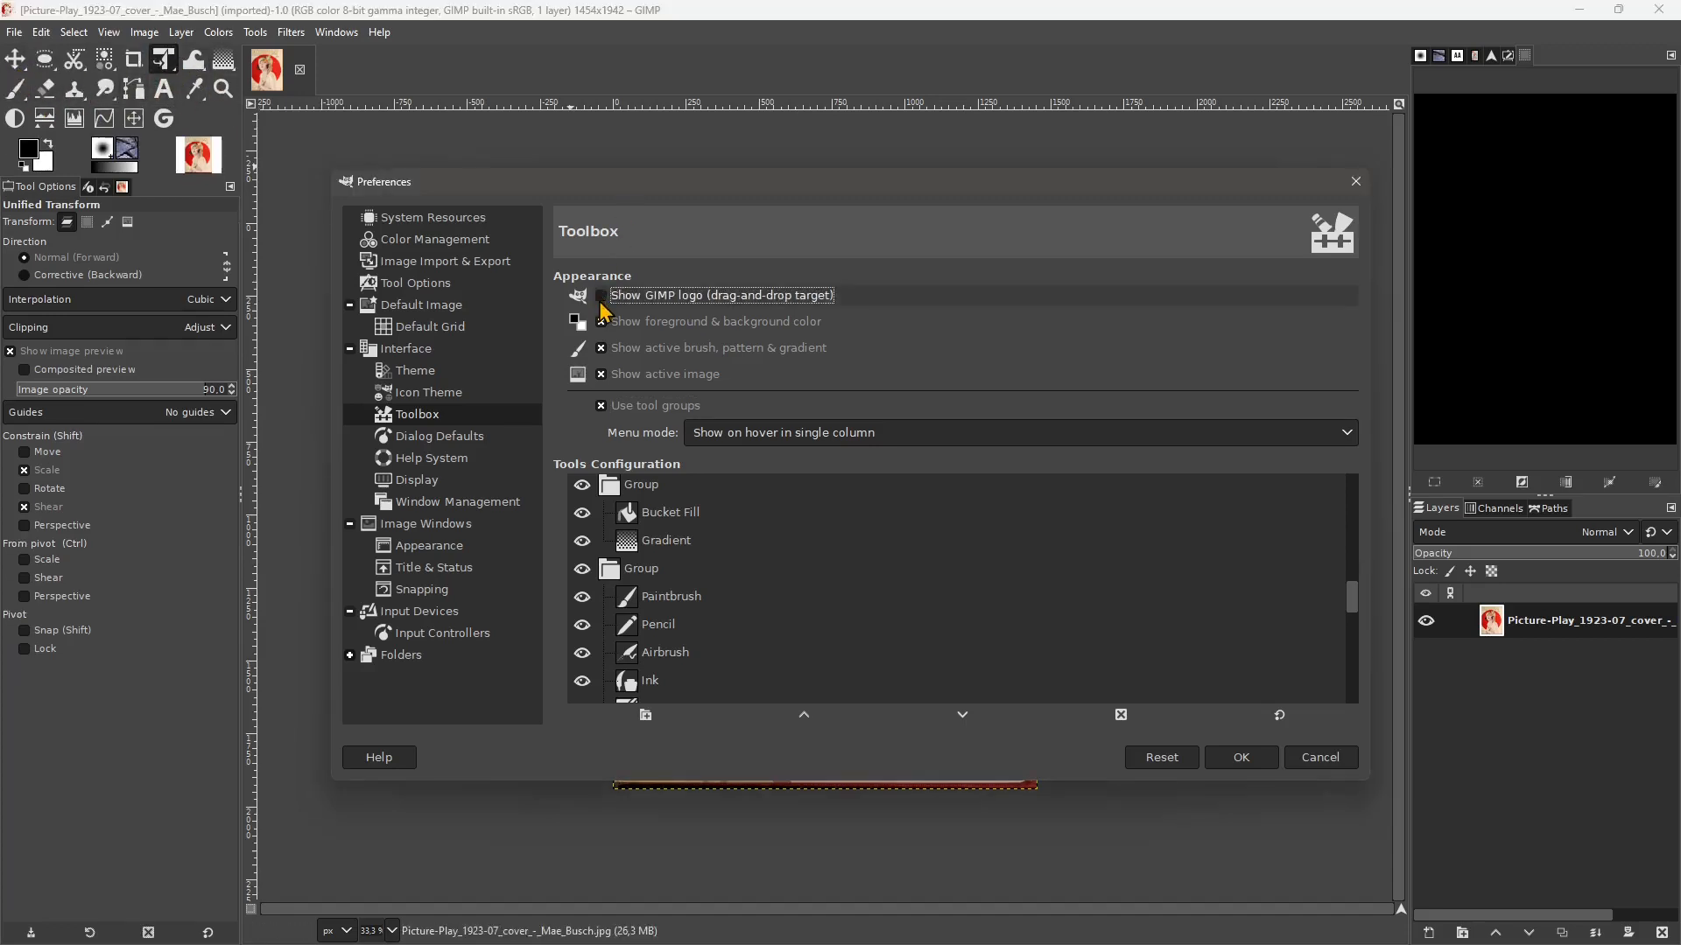
pyautogui.click(609, 297)
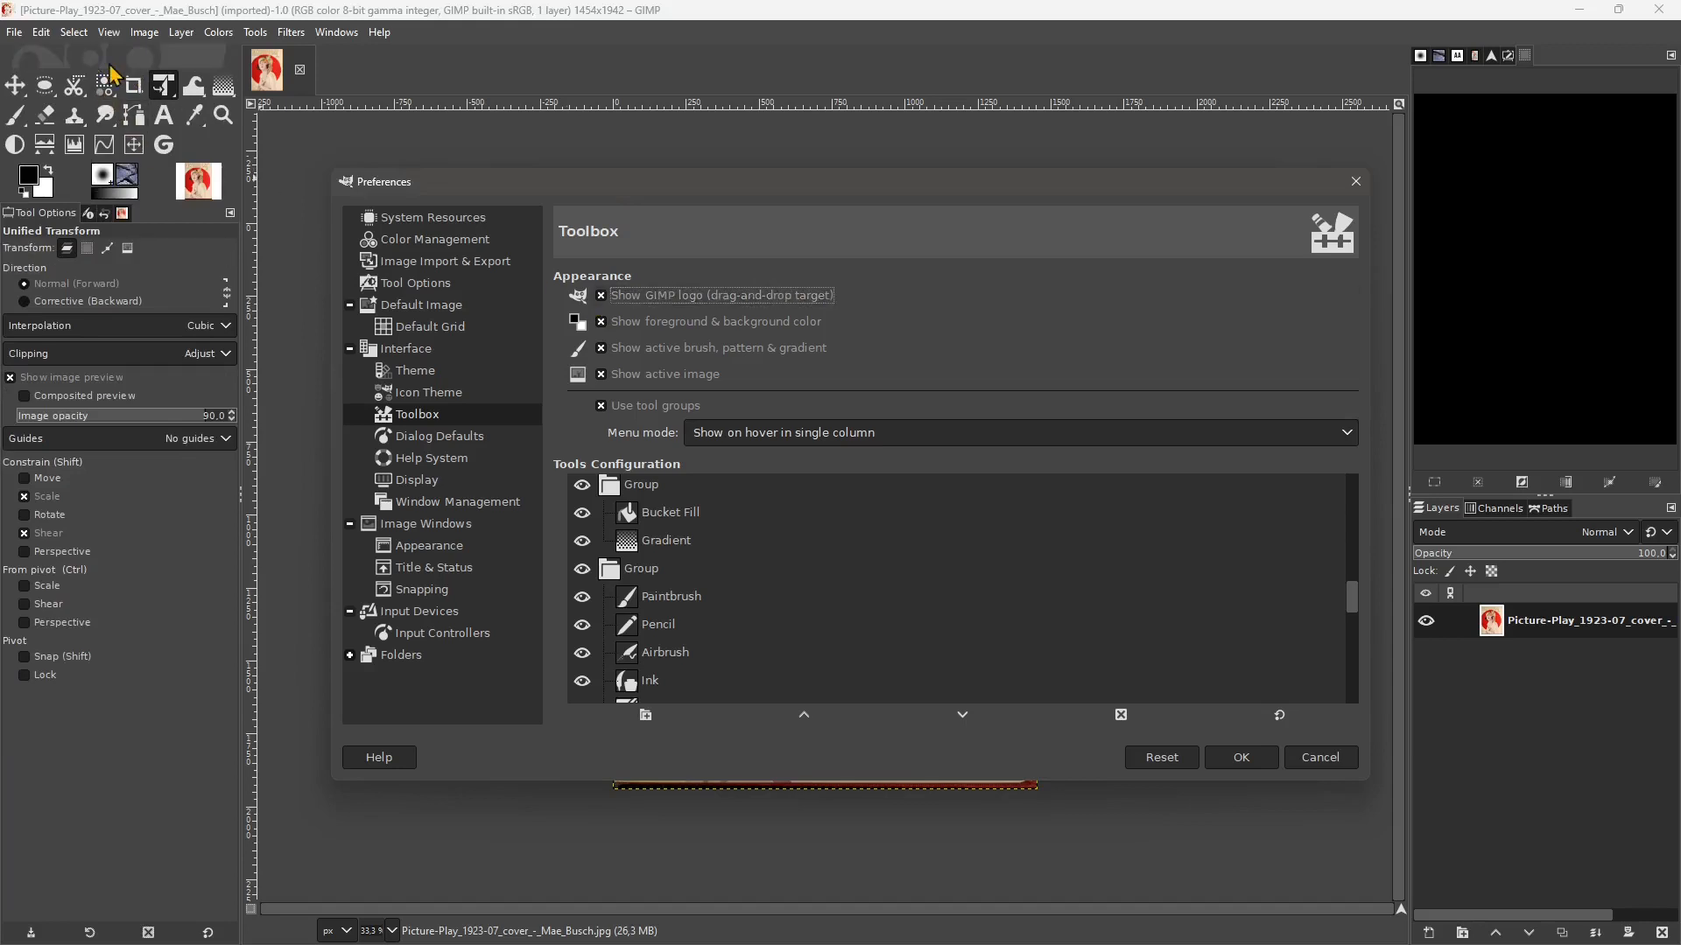
pyautogui.click(601, 298)
pyautogui.click(601, 297)
pyautogui.click(603, 408)
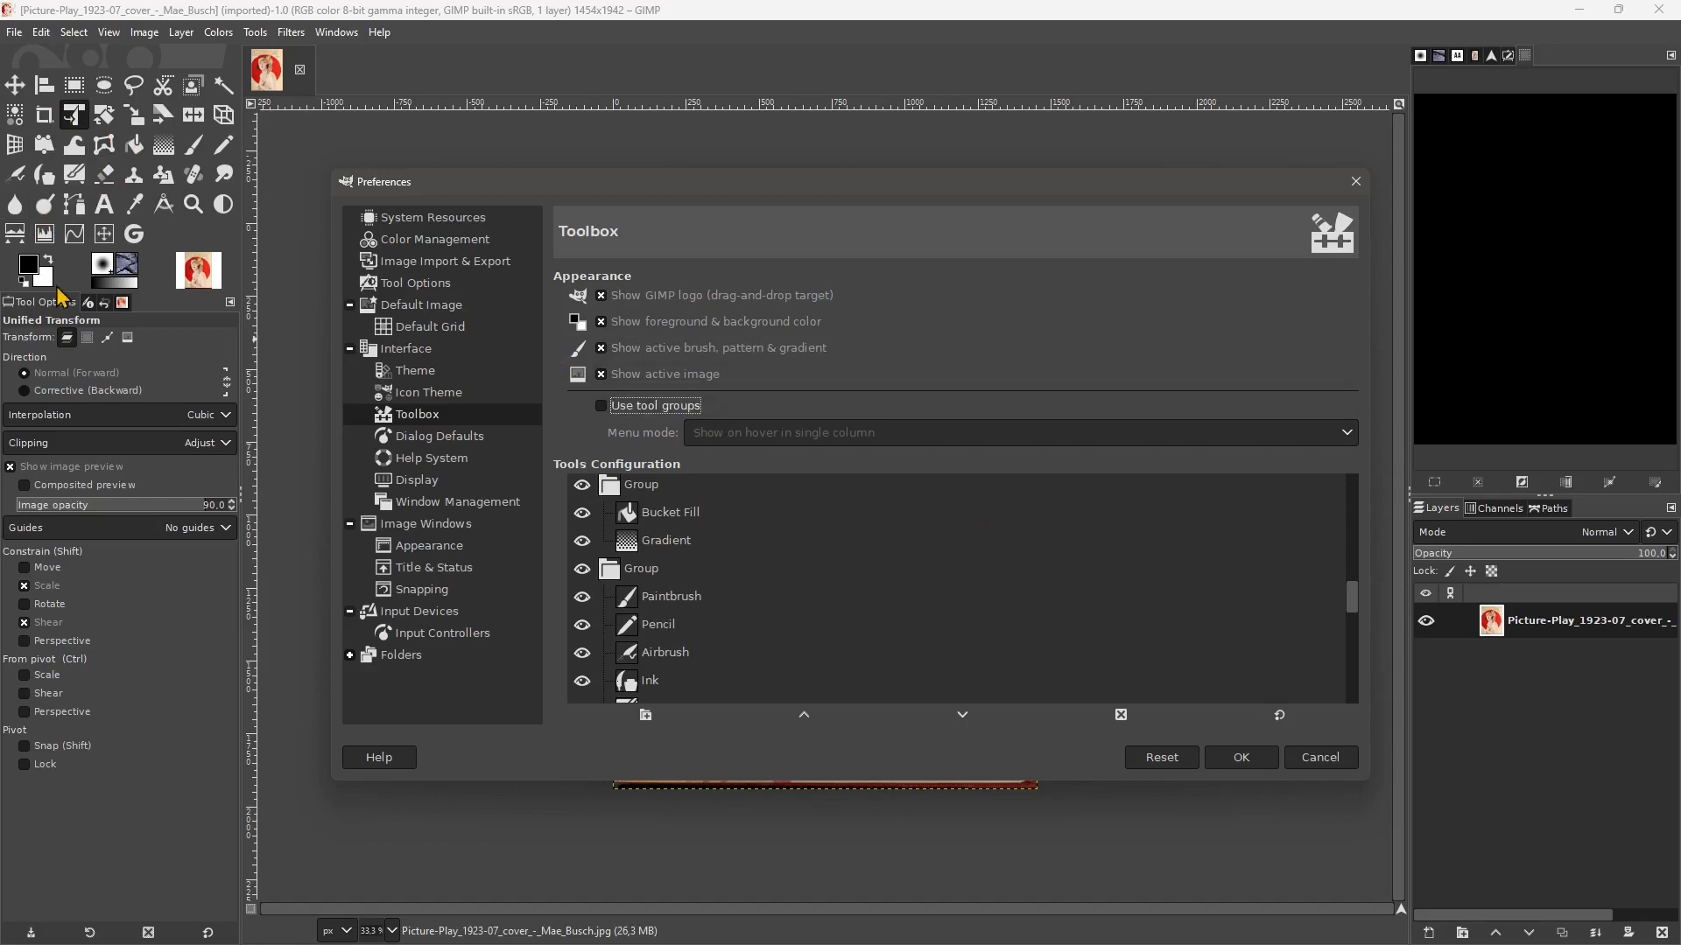
pyautogui.click(1241, 758)
# - Switch between the Ellipse Select and Rectangle Select tools, finishing with Ellipse Select active
pyautogui.click(104, 85)
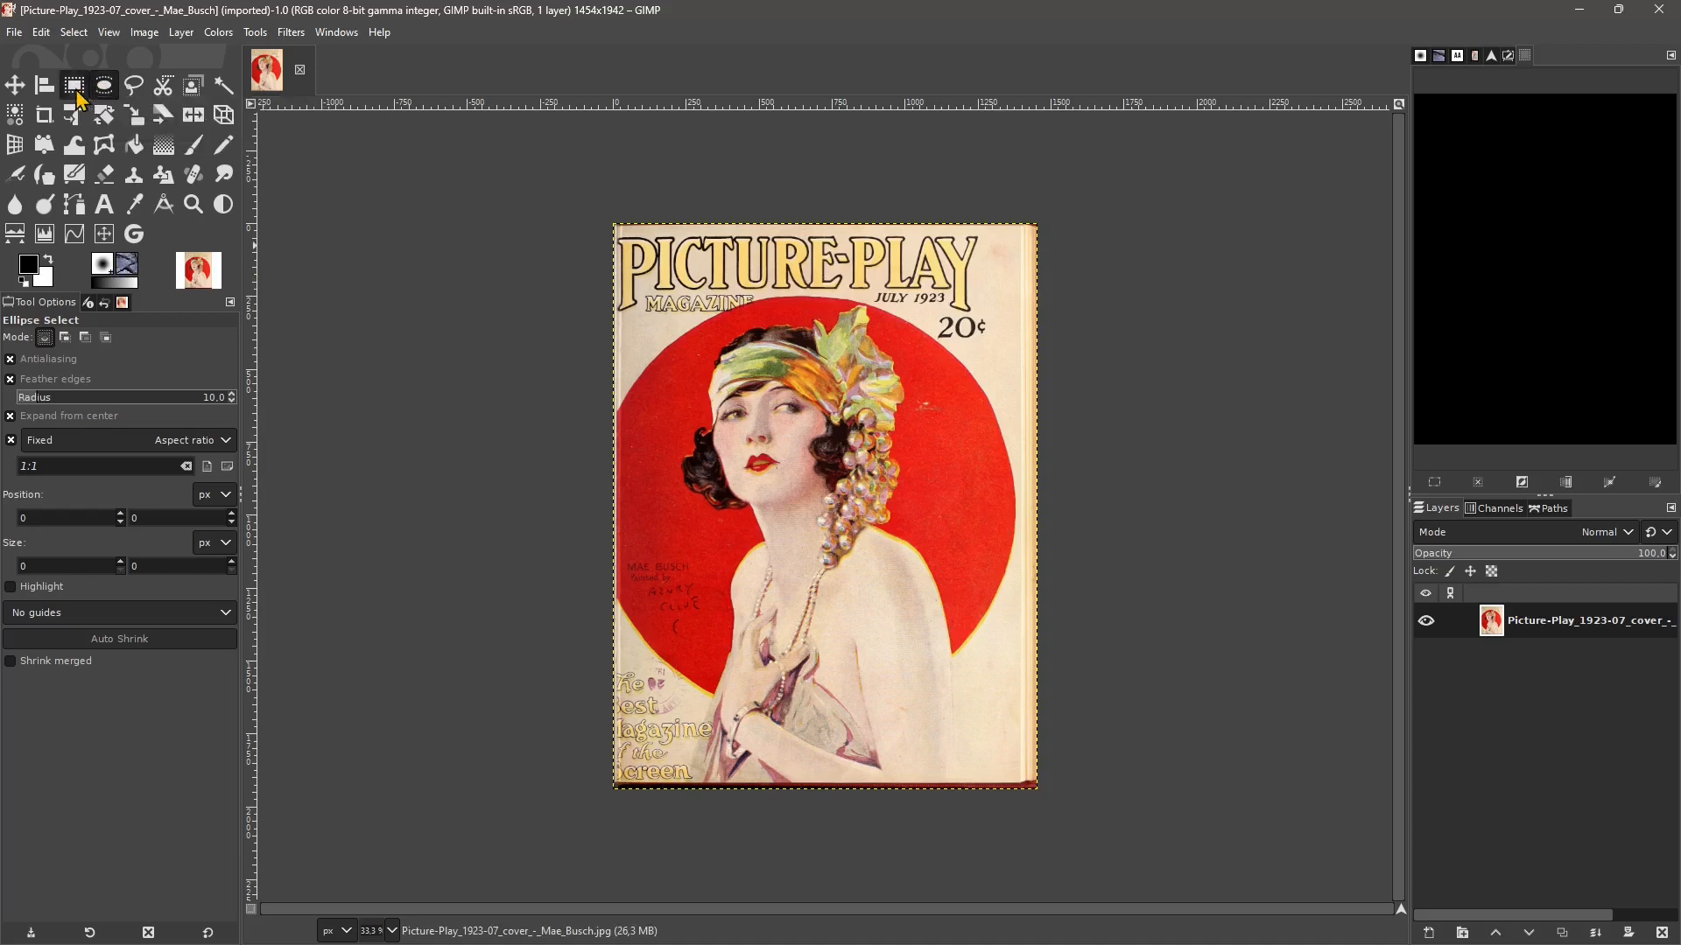
pyautogui.press('r')
pyautogui.press('e')
# - Set the Ellipse Select feather radius to 31.3 and its fixed constraint to Height
pyautogui.click(81, 397)
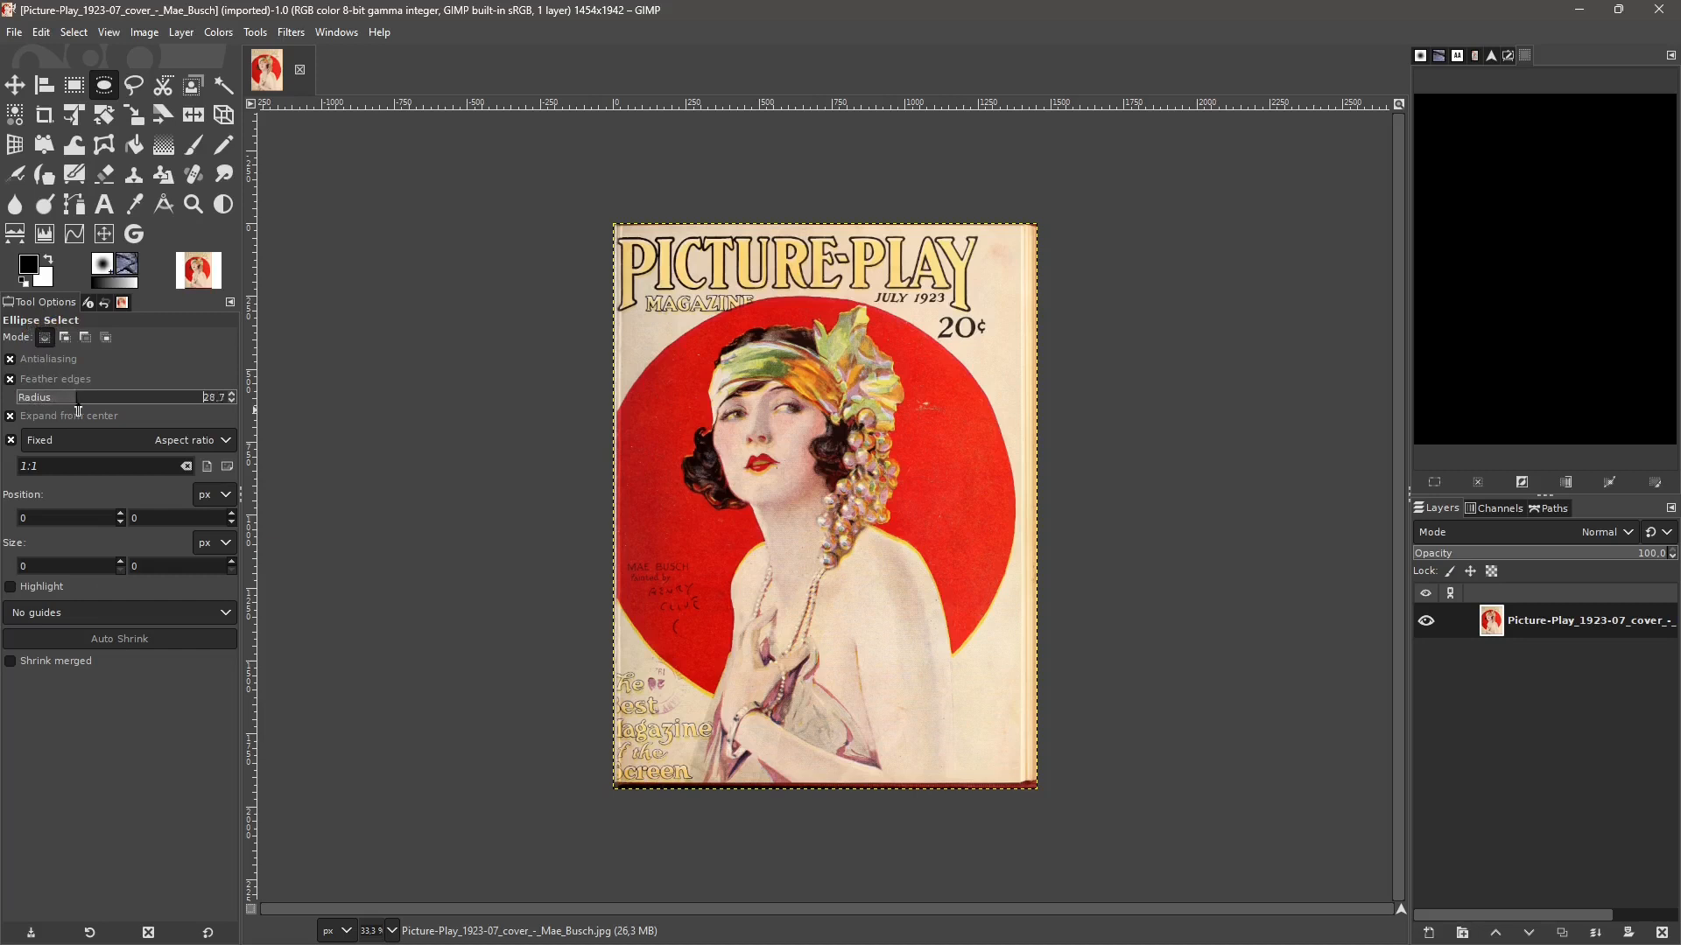
pyautogui.click(46, 442)
pyautogui.click(68, 513)
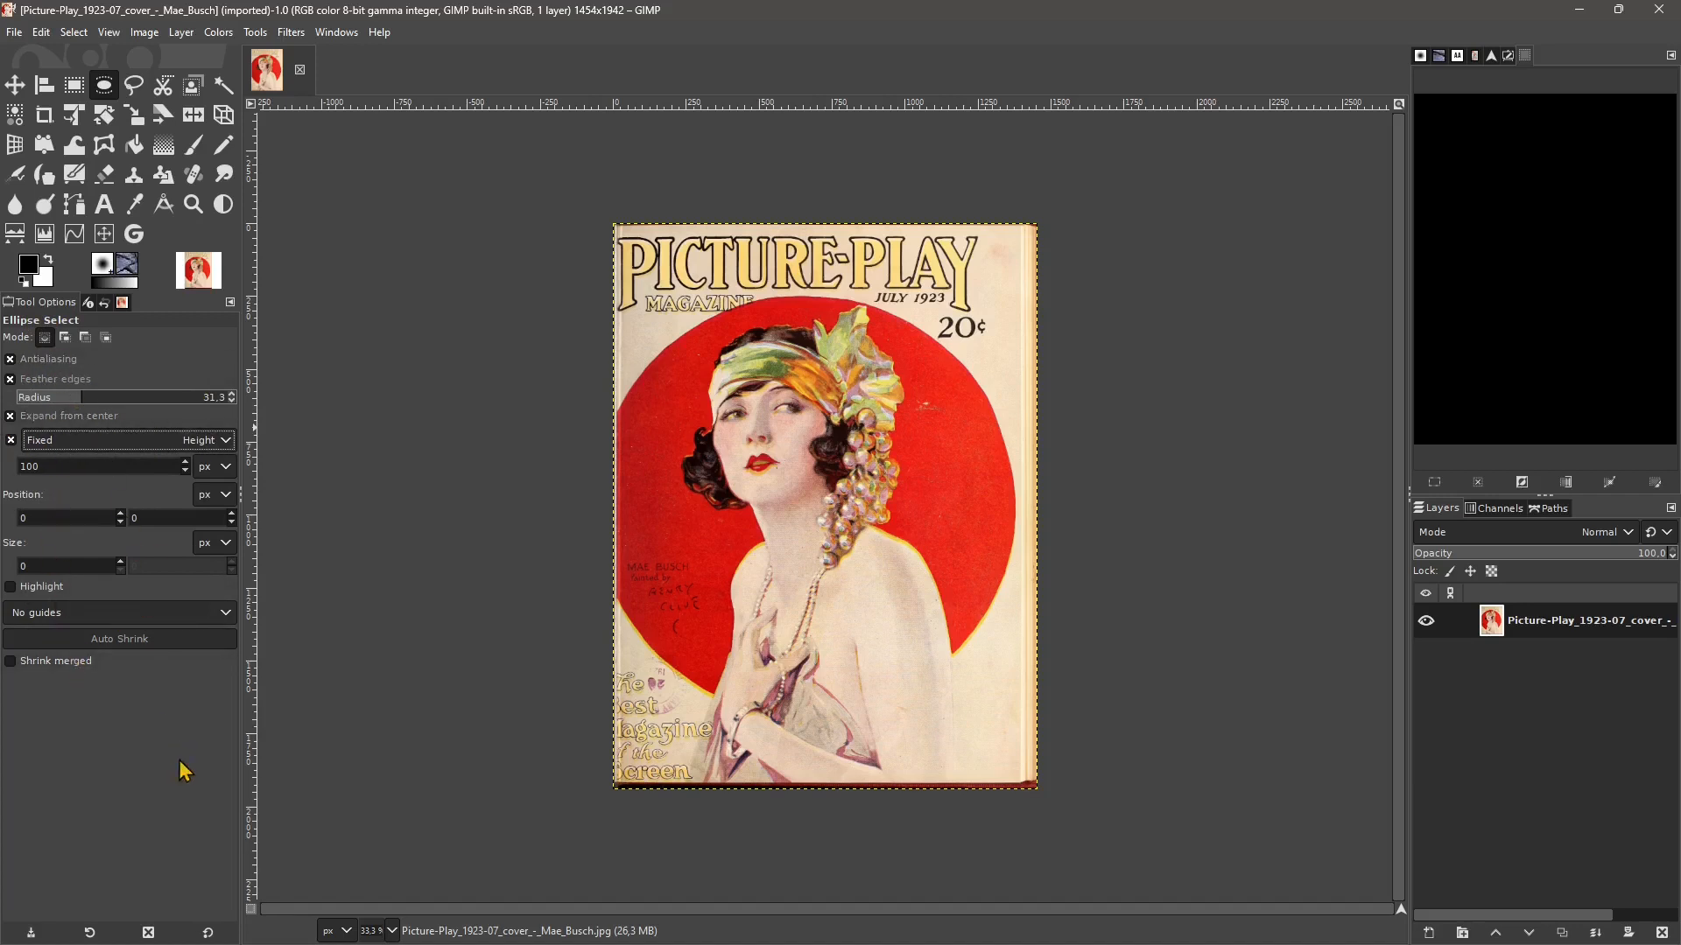
# - Reset the Ellipse Select options to their defaults and draw an elliptical selection about 410 × 450 px over the woman's neck and shoulder
pyautogui.click(210, 933)
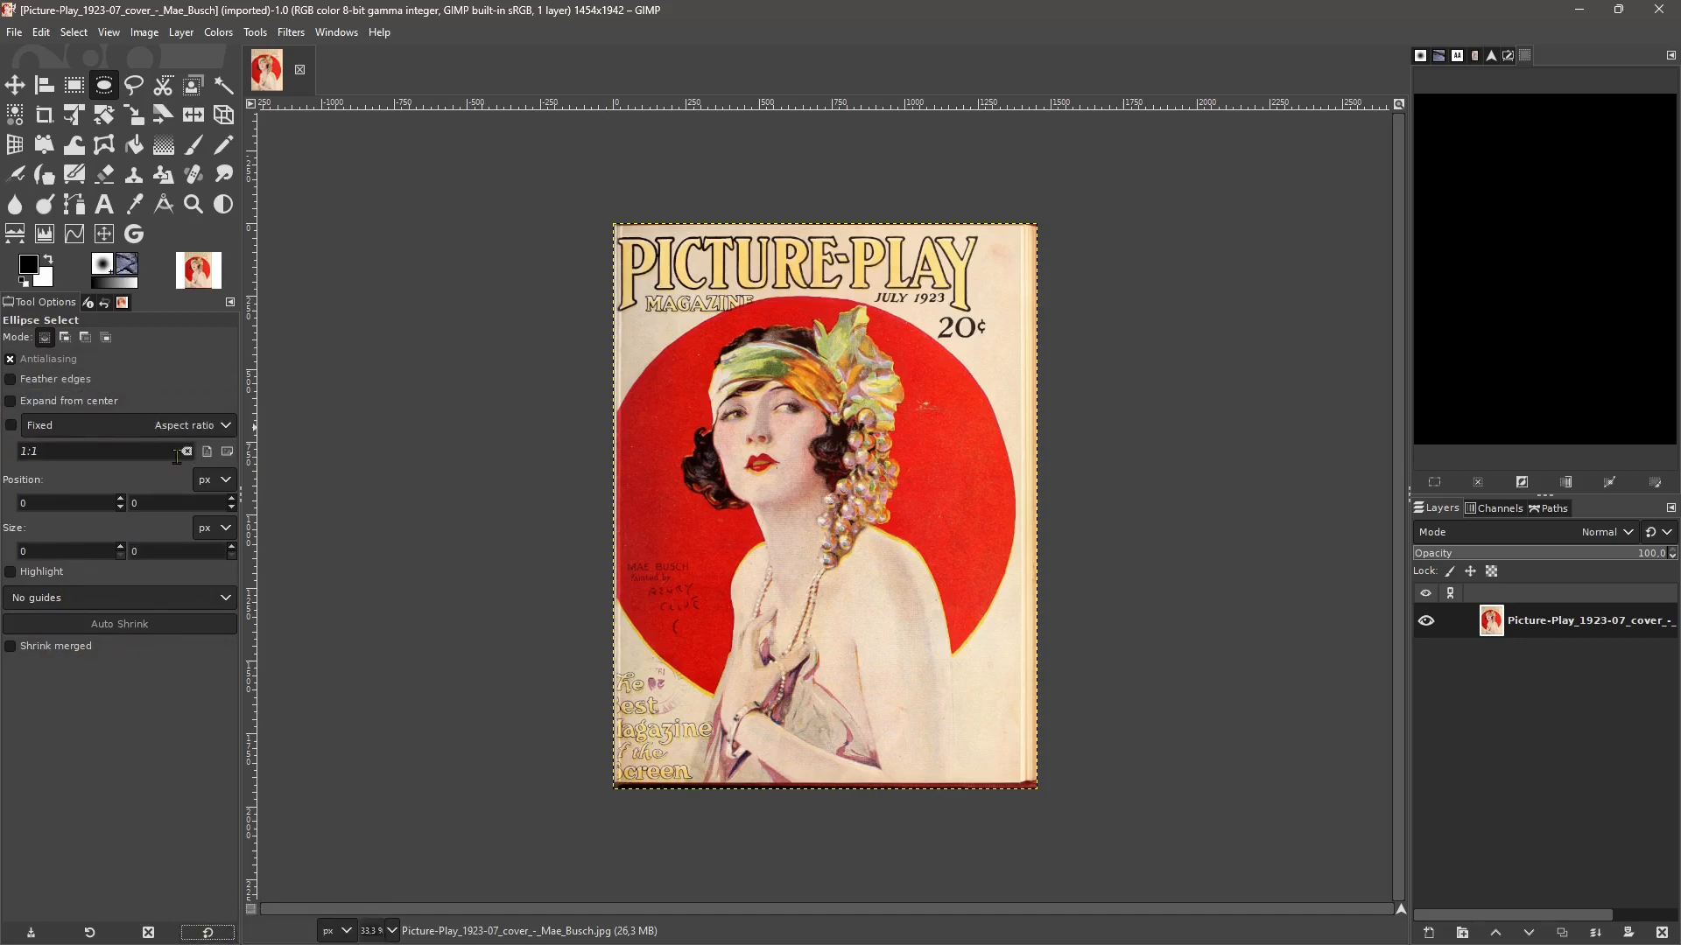
pyautogui.moveTo(771, 476); pyautogui.dragTo(890, 605)
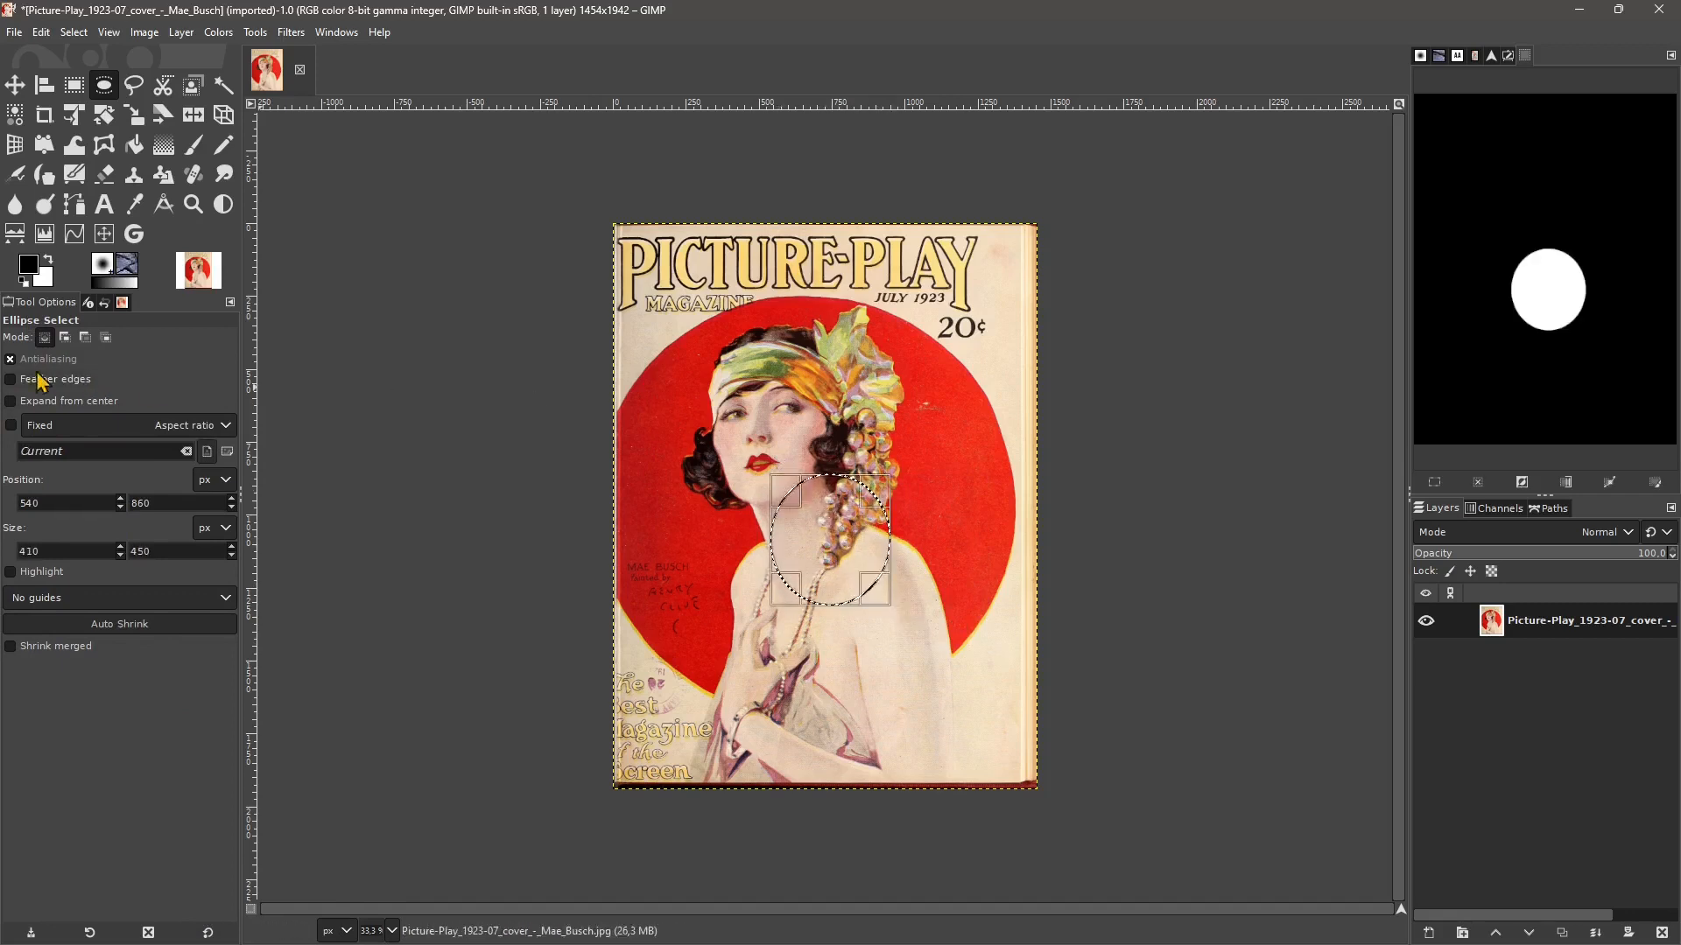
# - Fix the Ellipse Select aspect ratio at 1:1, try circular selections over the woman's face and shoulder, and clear the selection
pyautogui.click(39, 429)
pyautogui.moveTo(730, 463); pyautogui.dragTo(895, 645)
pyautogui.moveTo(688, 331); pyautogui.dragTo(860, 526)
pyautogui.click(904, 413)
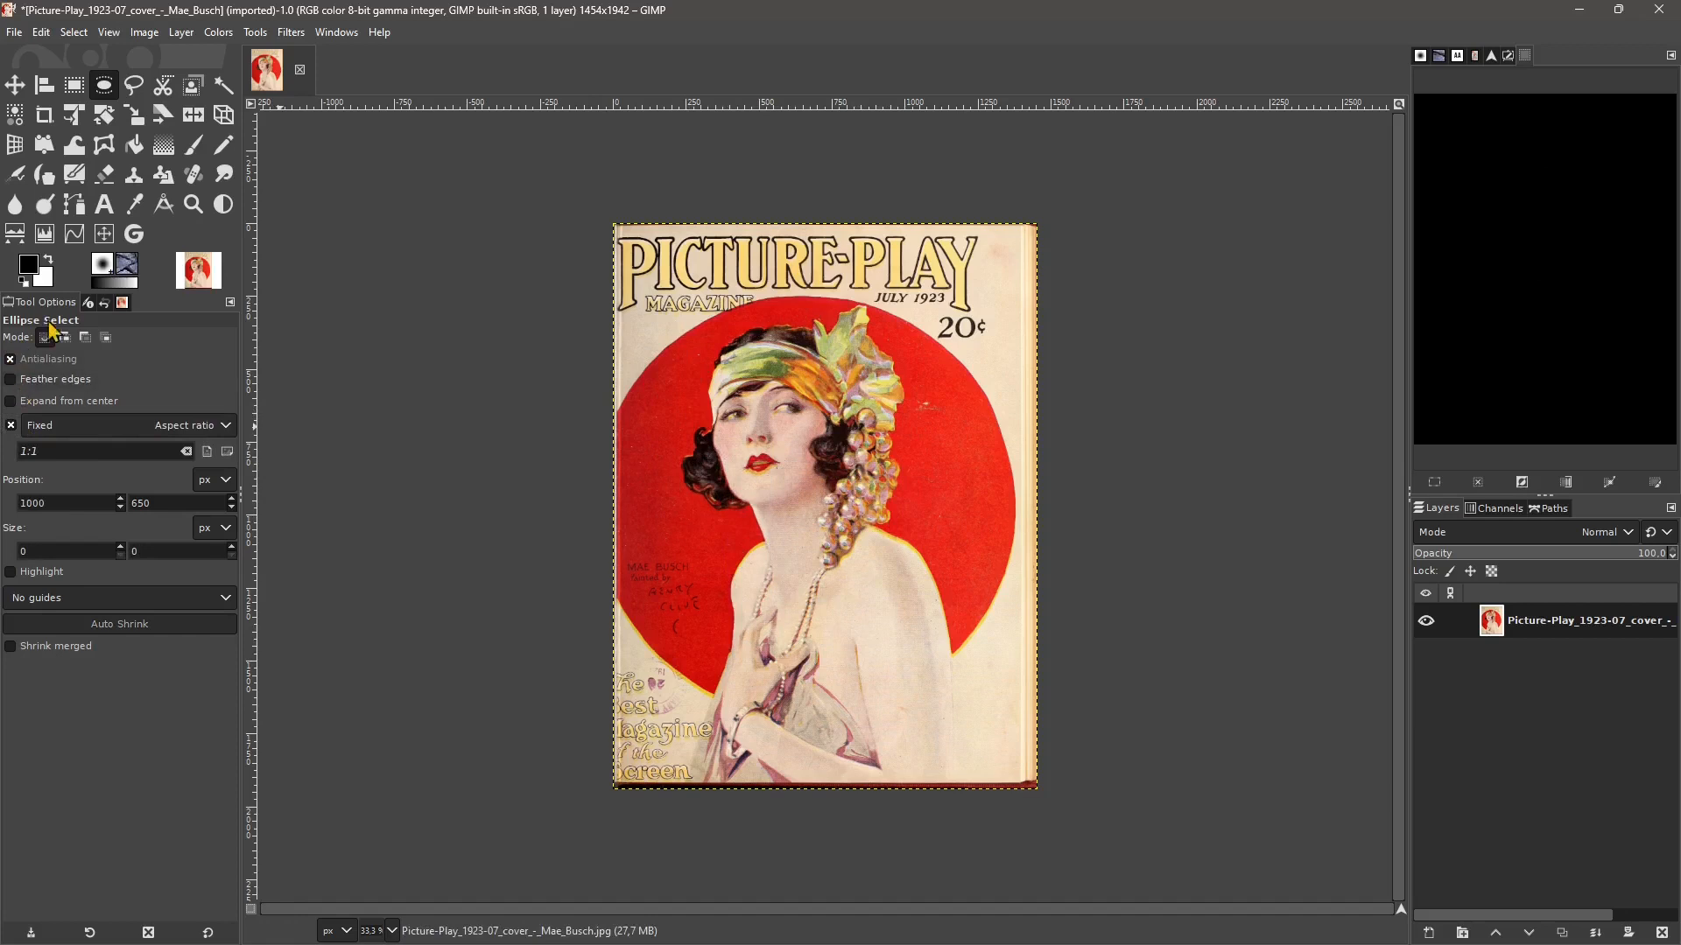
# - Enable feathered edges with radius 10 and expanding from center, and fit a circular selection about 1400 × 1400 px over the red disc
pyautogui.click(12, 379)
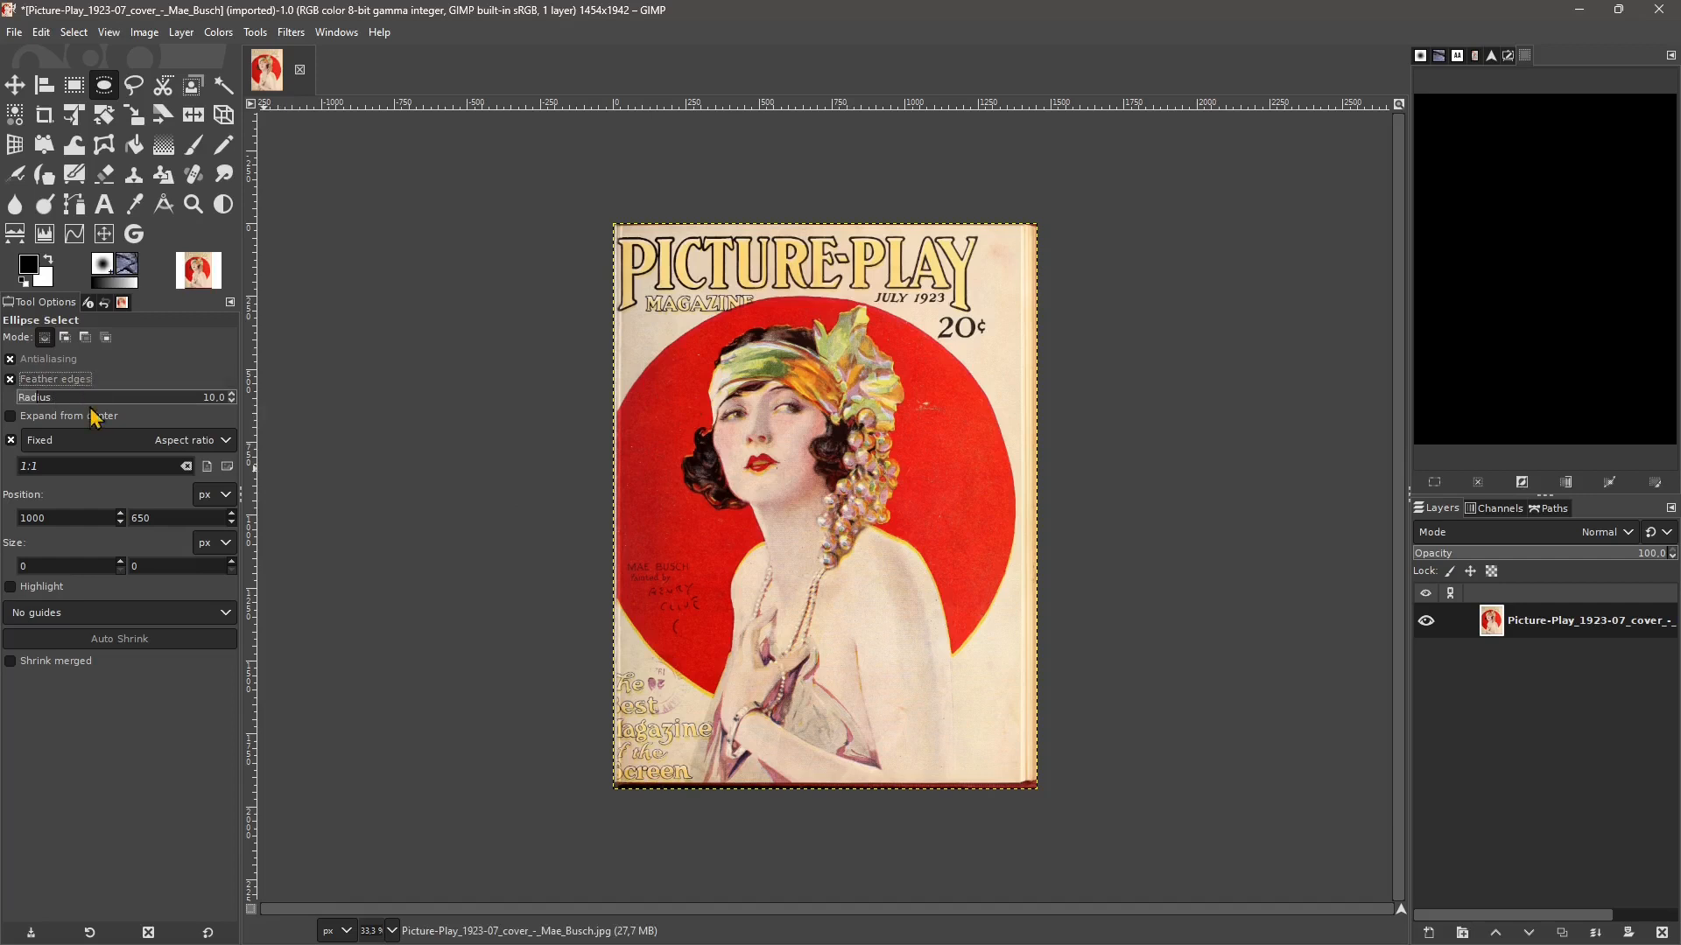
pyautogui.click(11, 415)
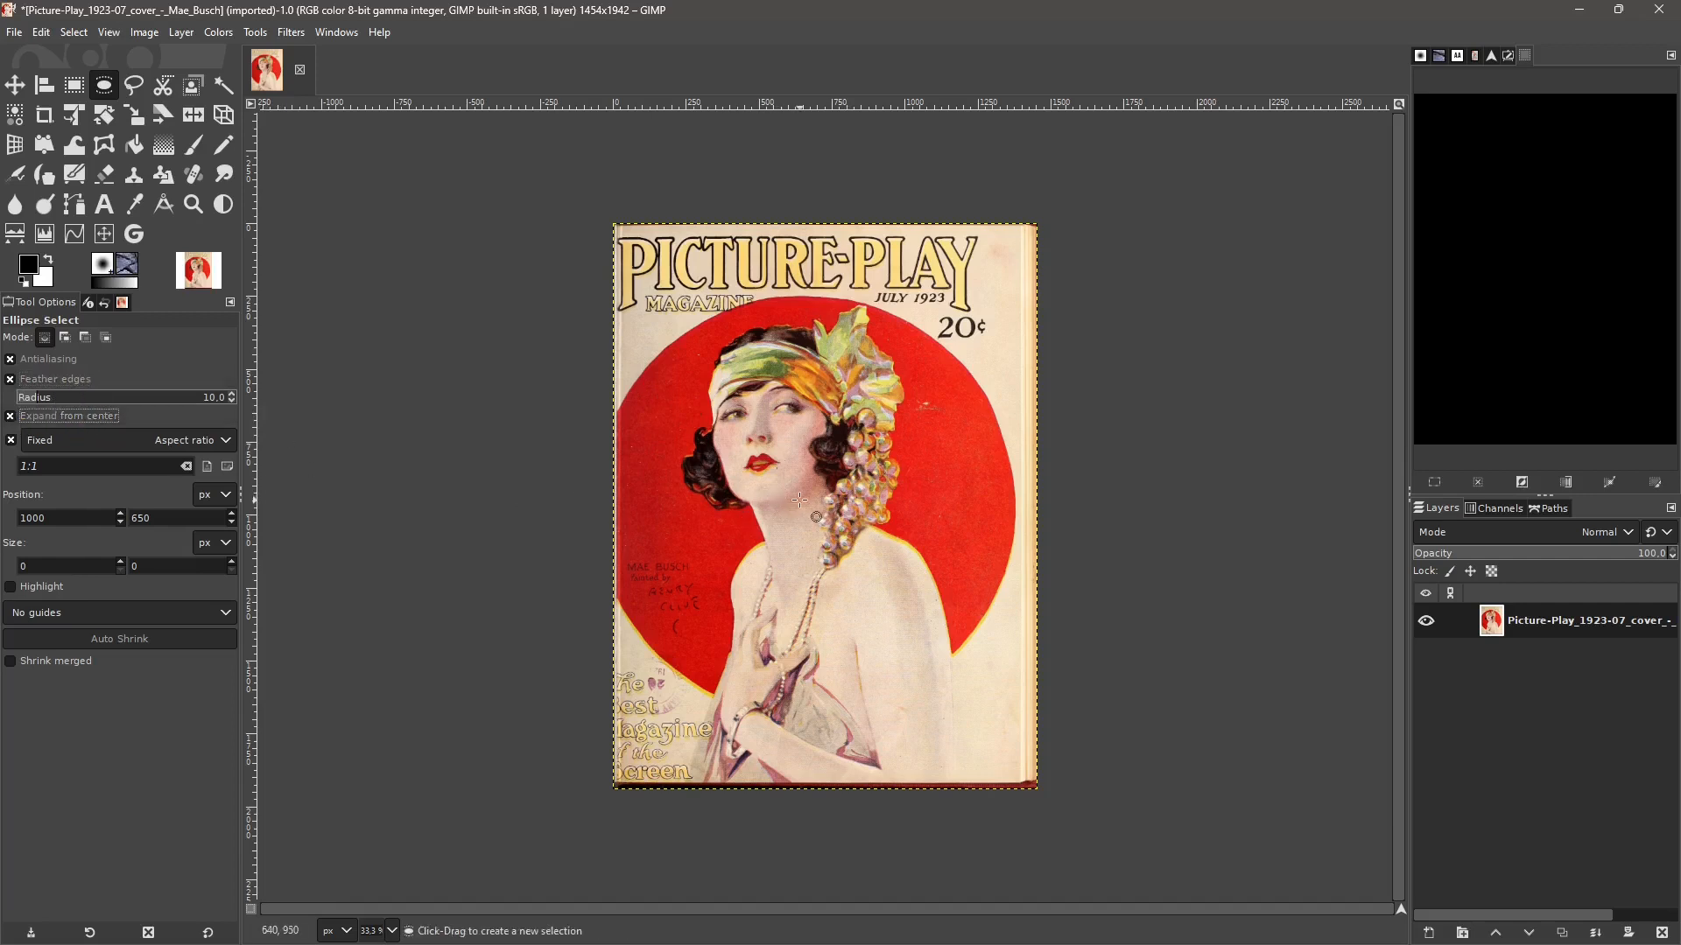
pyautogui.moveTo(799, 500); pyautogui.dragTo(818, 699)
pyautogui.moveTo(616, 326); pyautogui.dragTo(624, 332)
pyautogui.moveTo(637, 344); pyautogui.dragTo(632, 339)
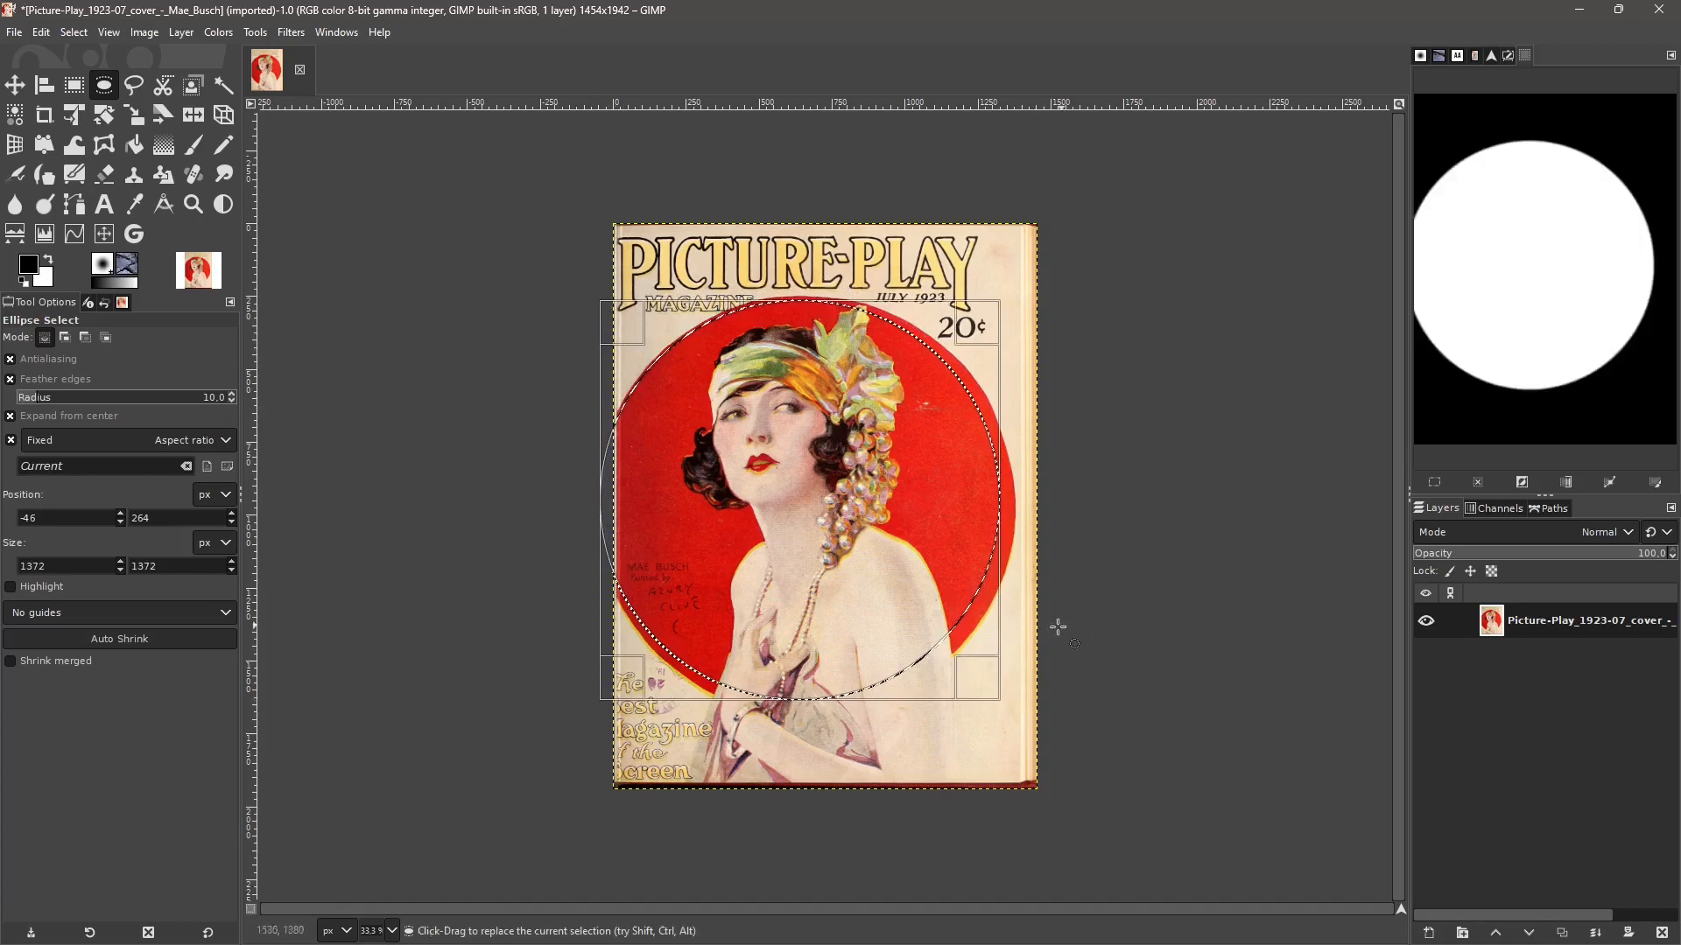
pyautogui.moveTo(1000, 687); pyautogui.dragTo(1004, 691)
pyautogui.moveTo(879, 557); pyautogui.dragTo(886, 557)
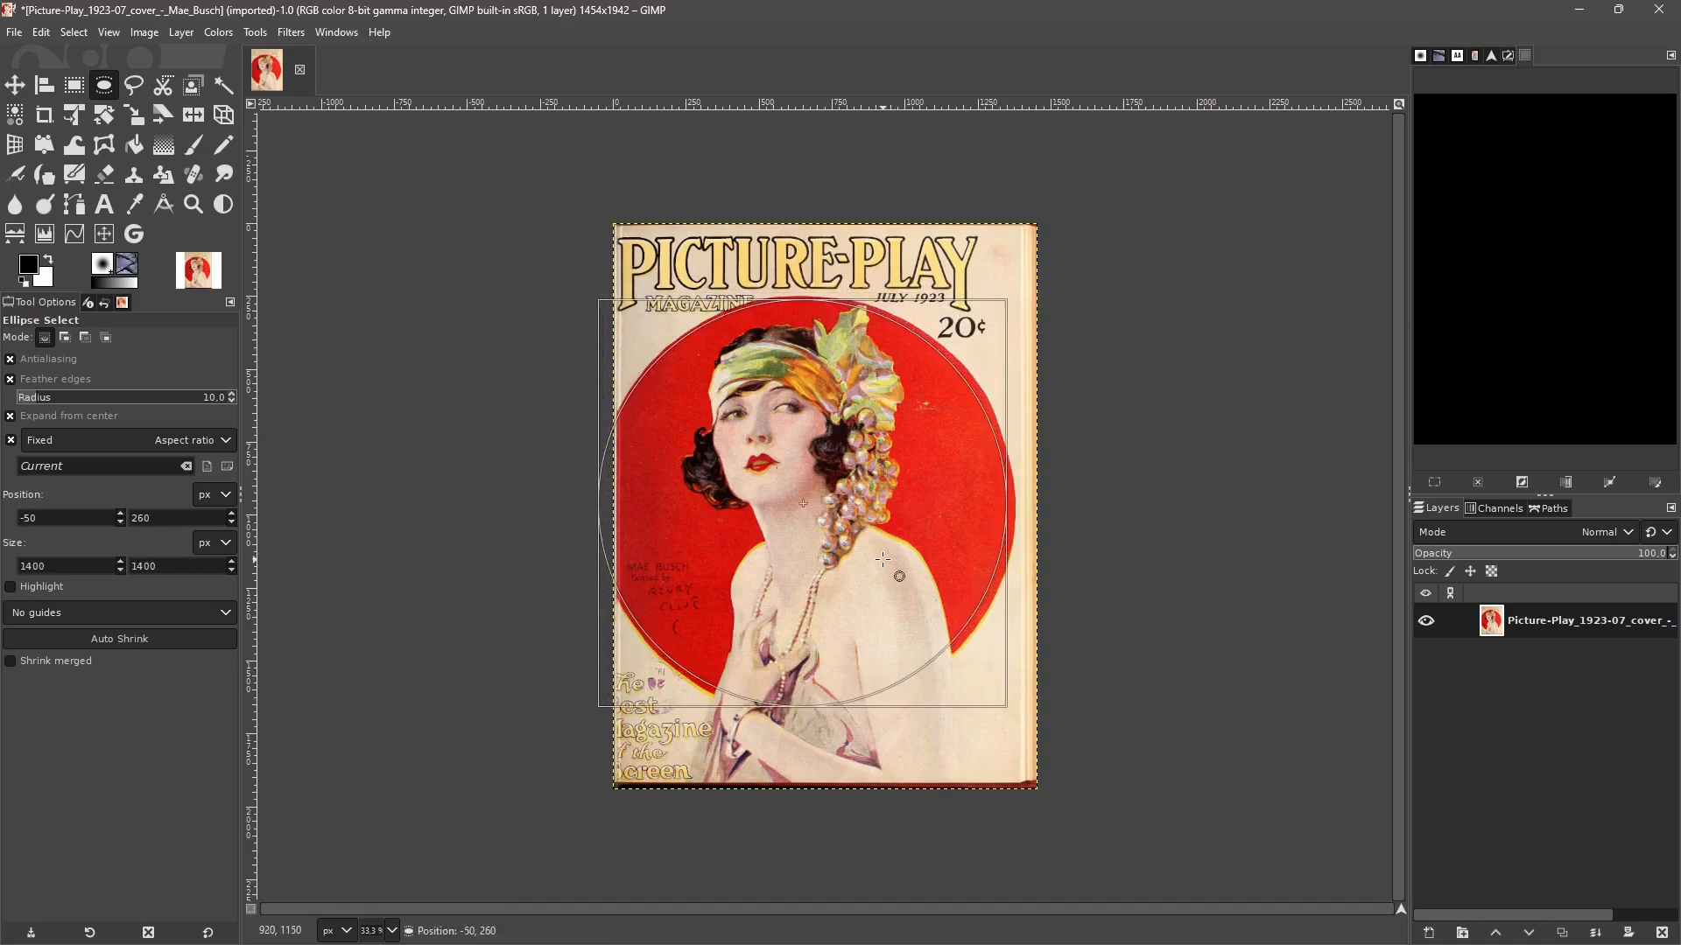
pyautogui.moveTo(882, 560); pyautogui.dragTo(882, 560)
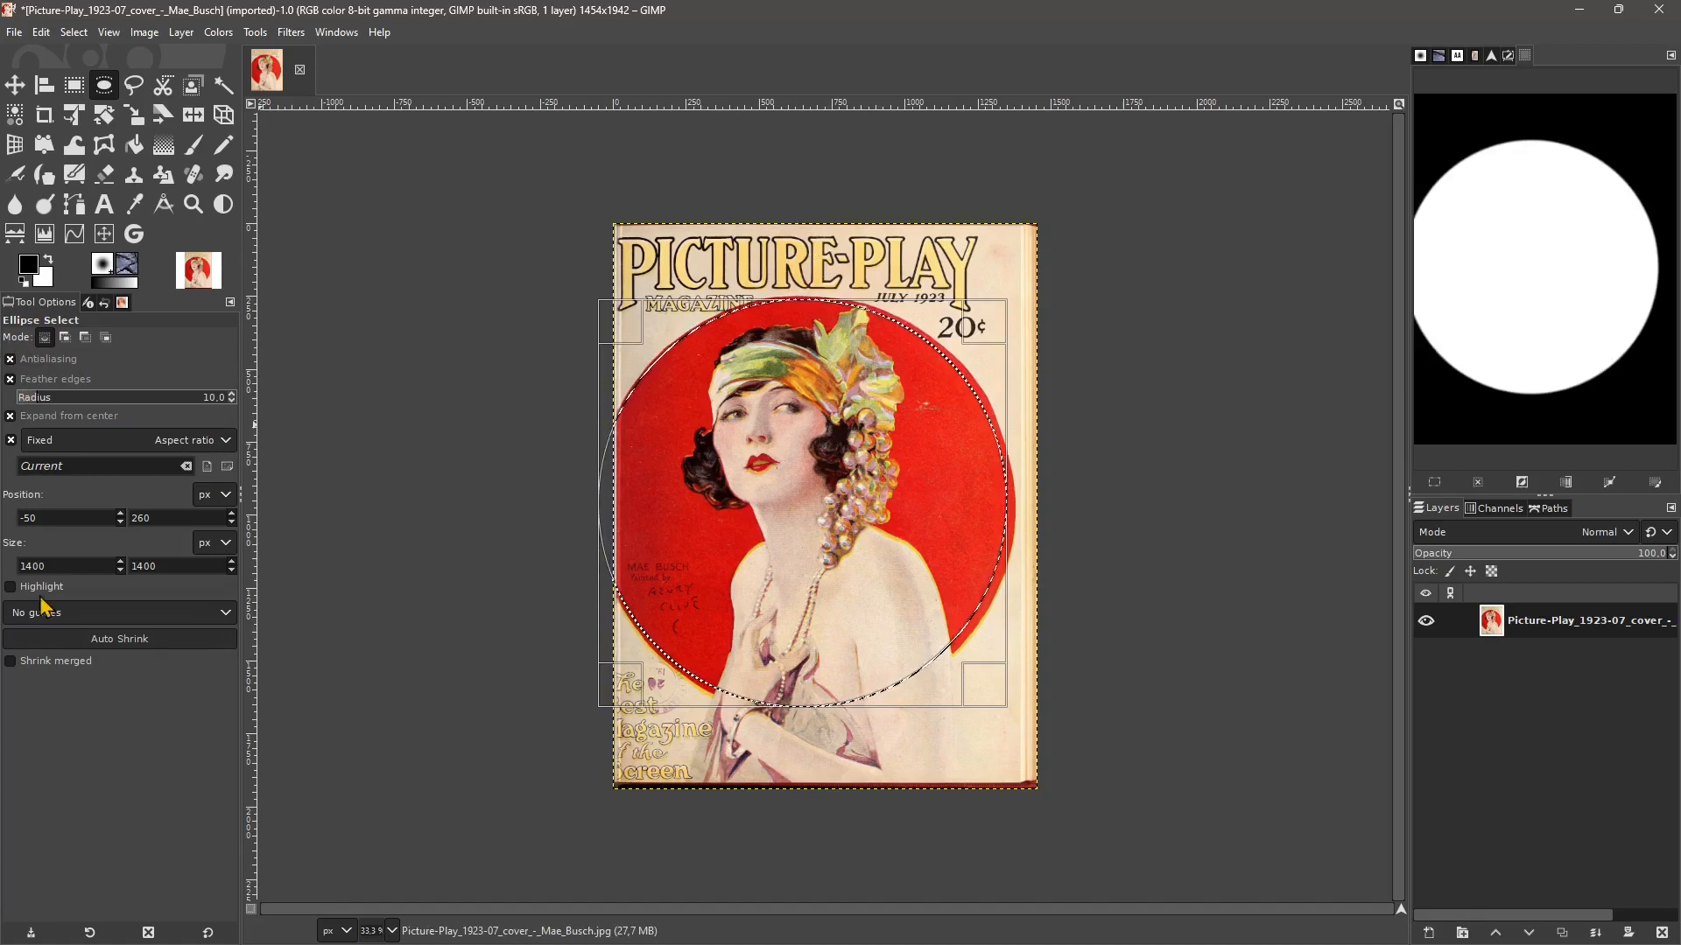
# - Save the current Ellipse Select options as a new tool preset
pyautogui.click(231, 303)
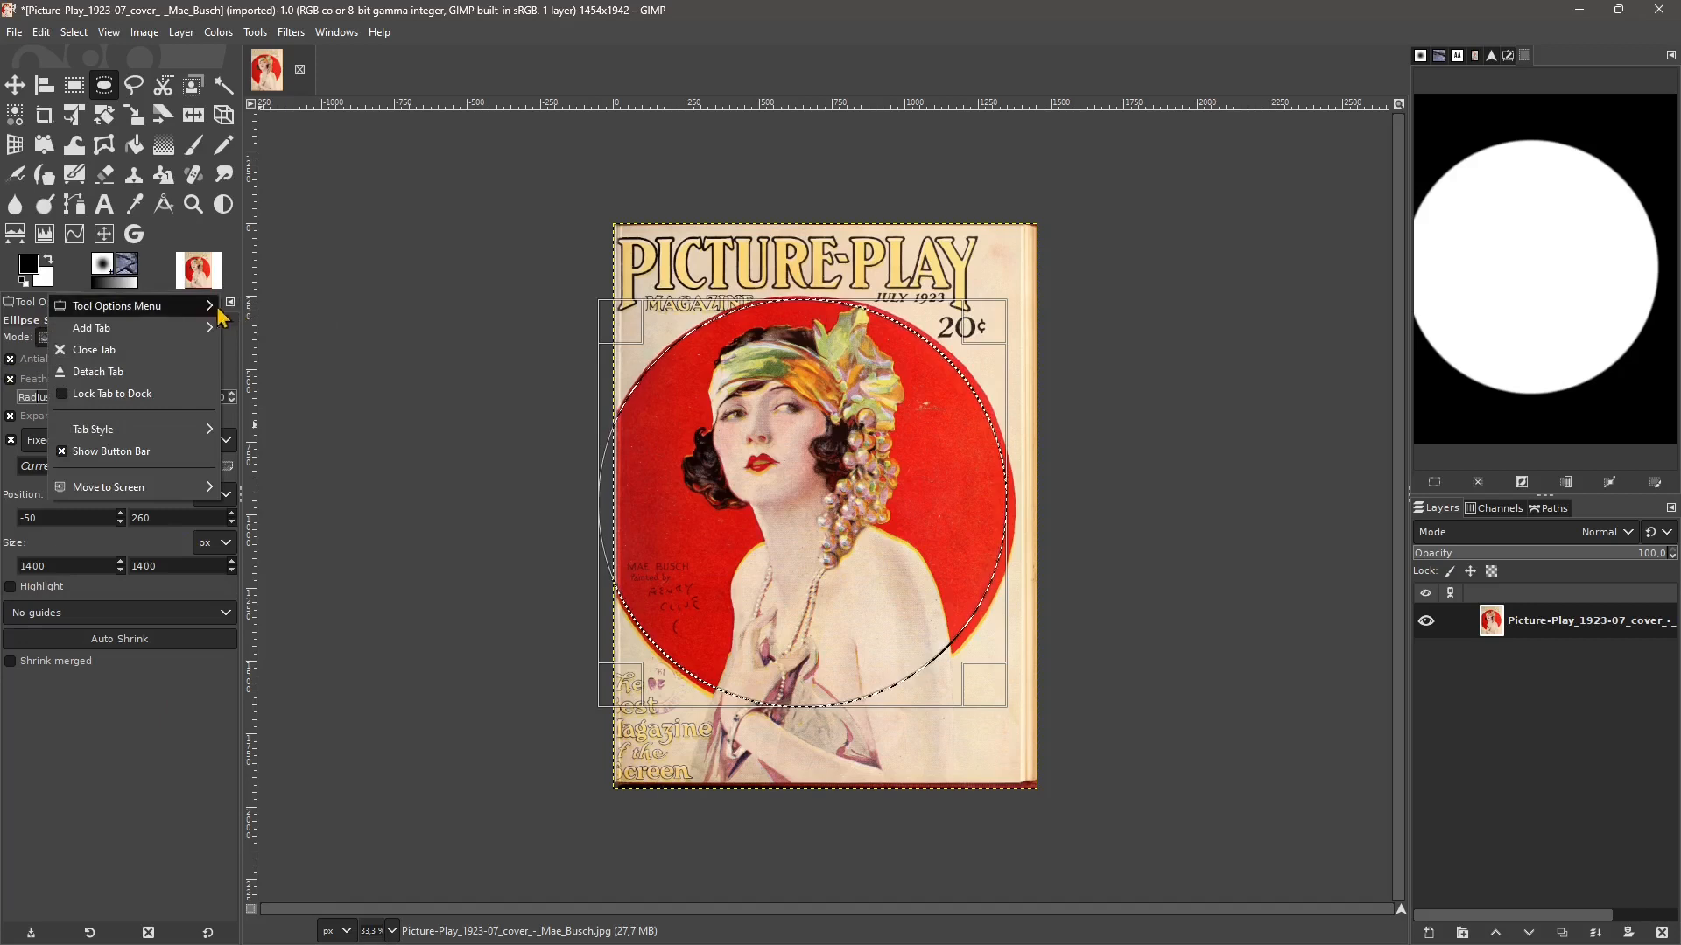
pyautogui.moveTo(119, 311)
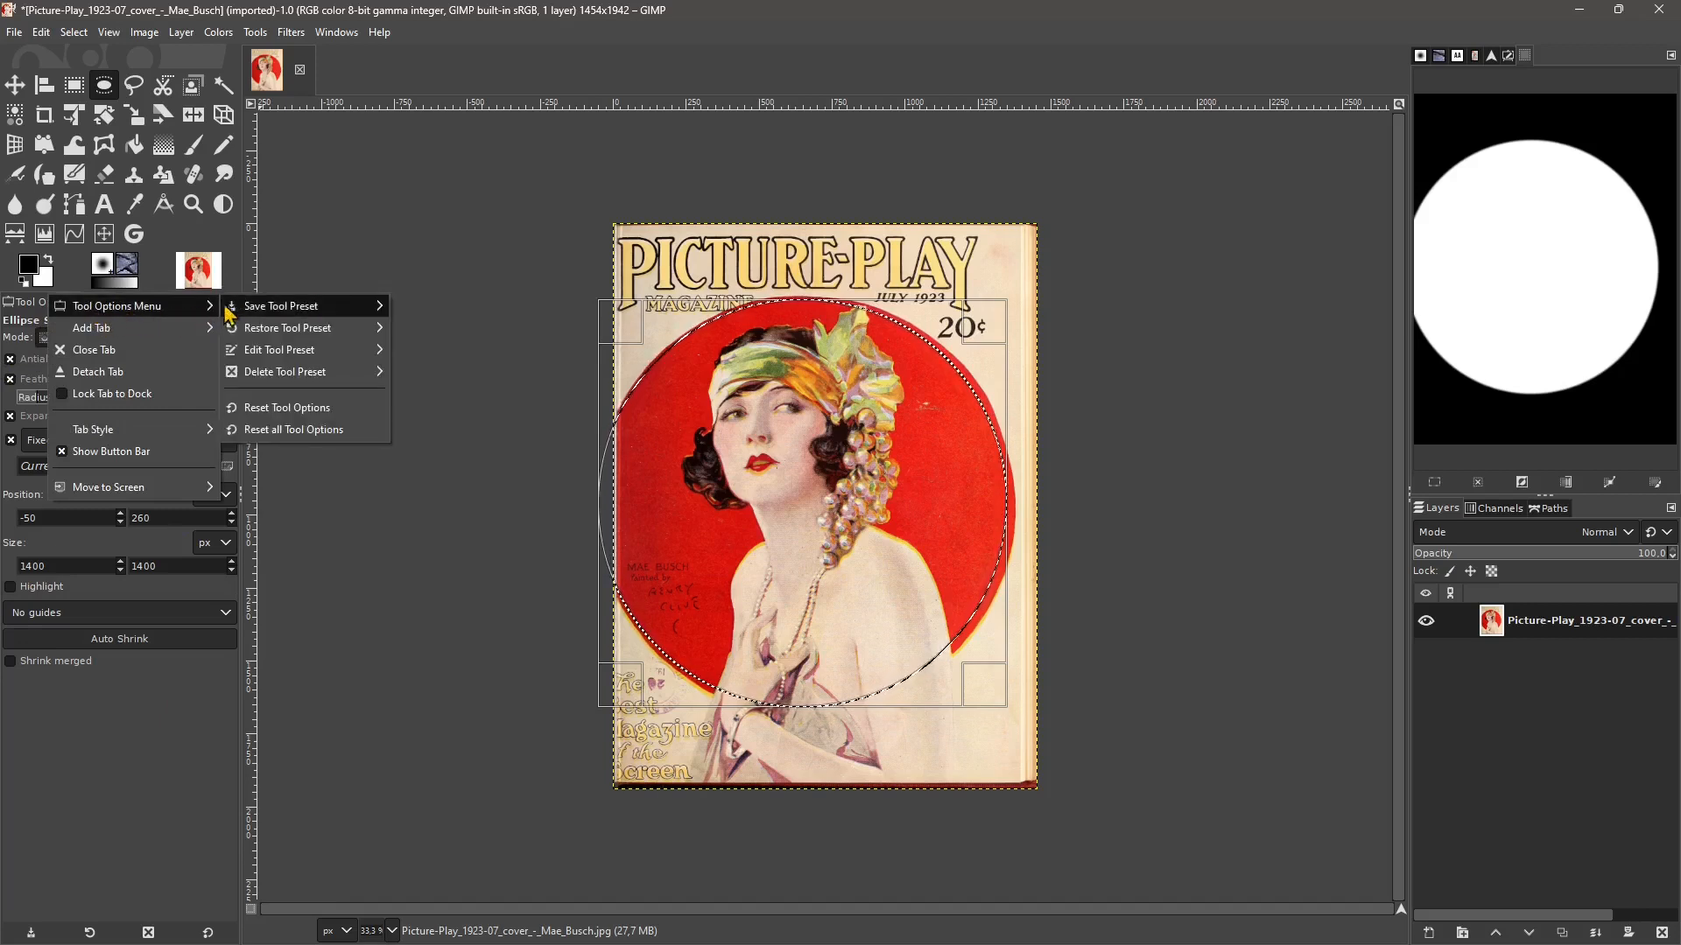
pyautogui.moveTo(267, 308)
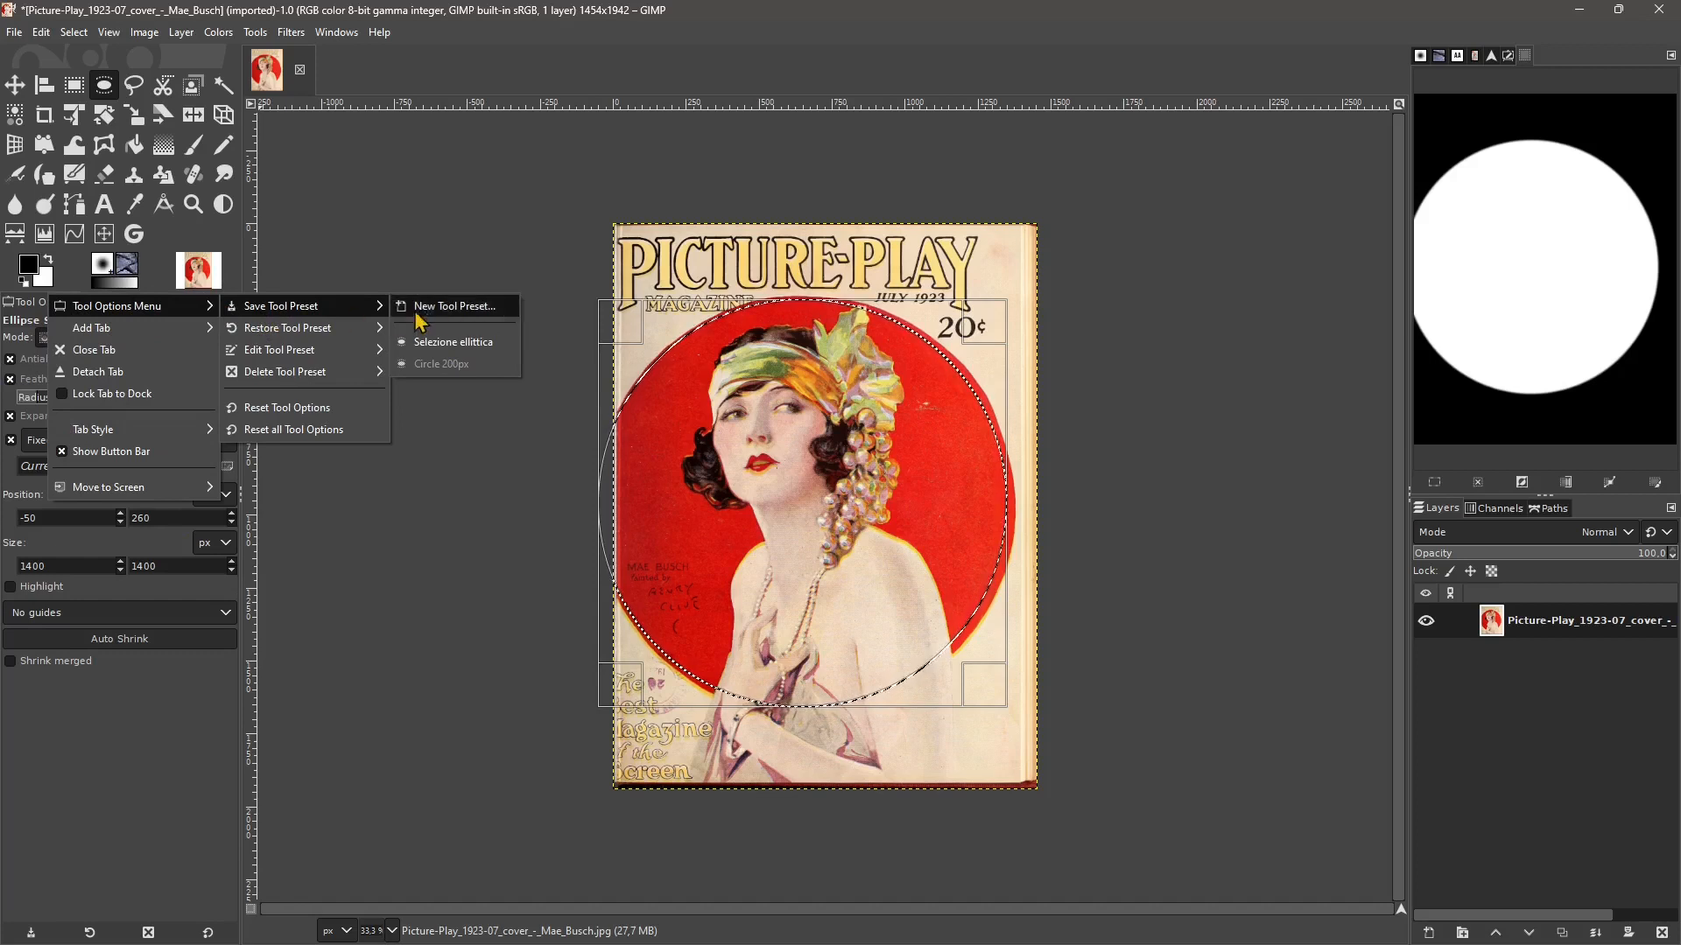
pyautogui.click(473, 306)
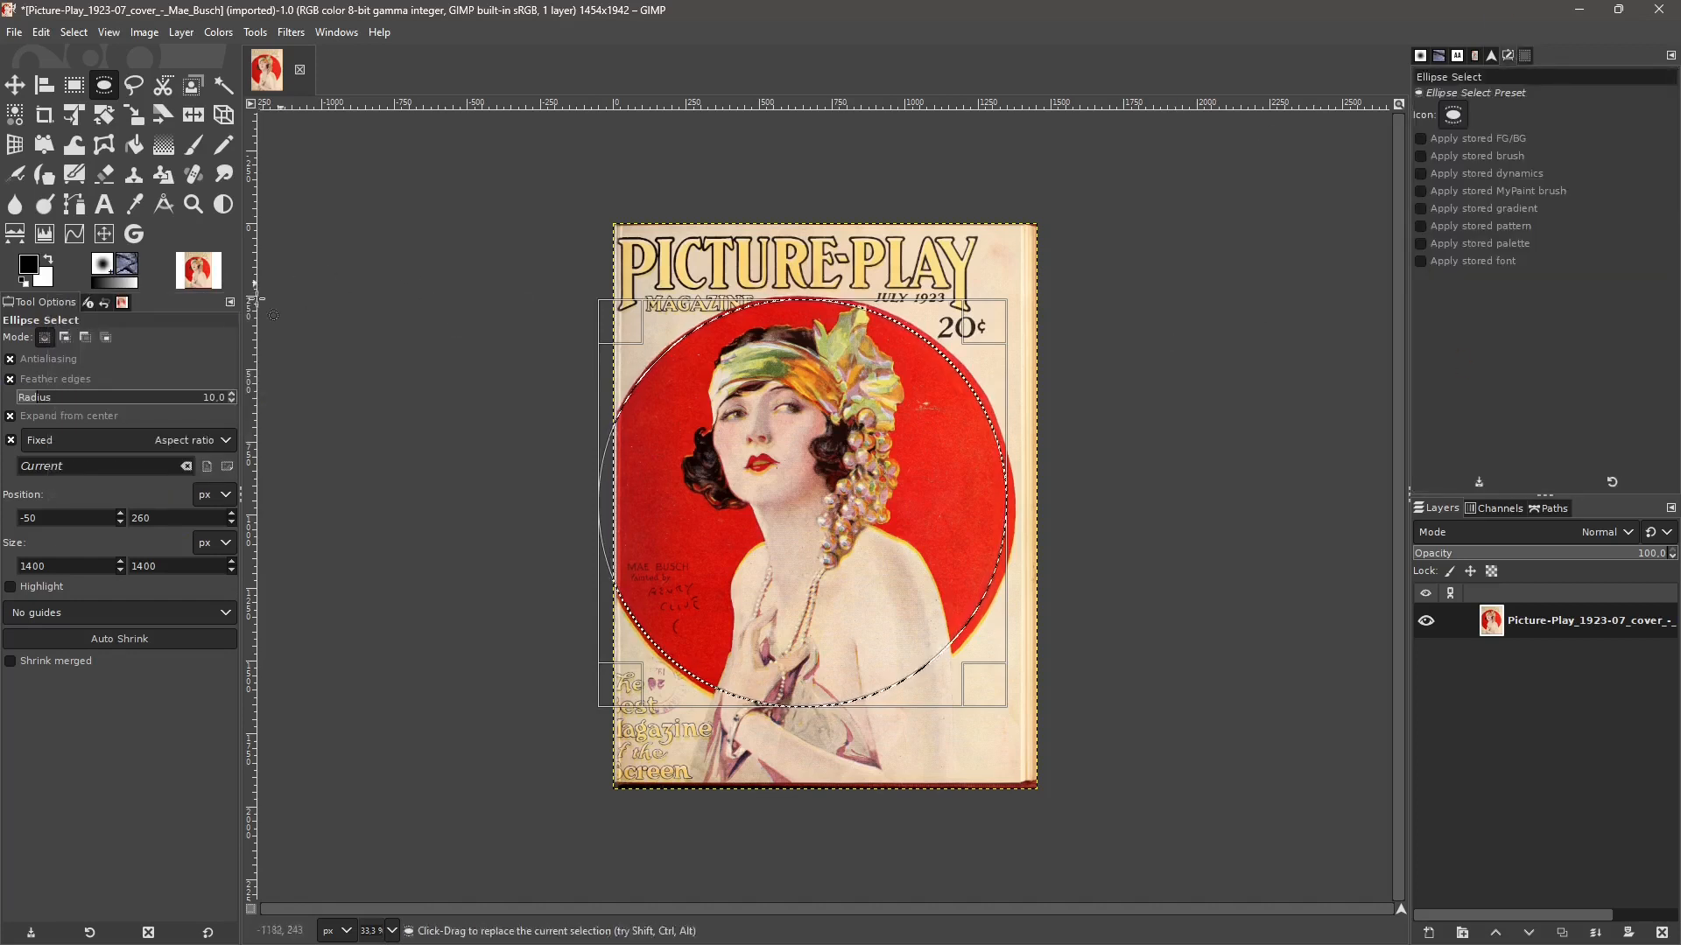
# - Check the restorable Ellipse Select presets and reset all tool options to their default values
pyautogui.click(230, 302)
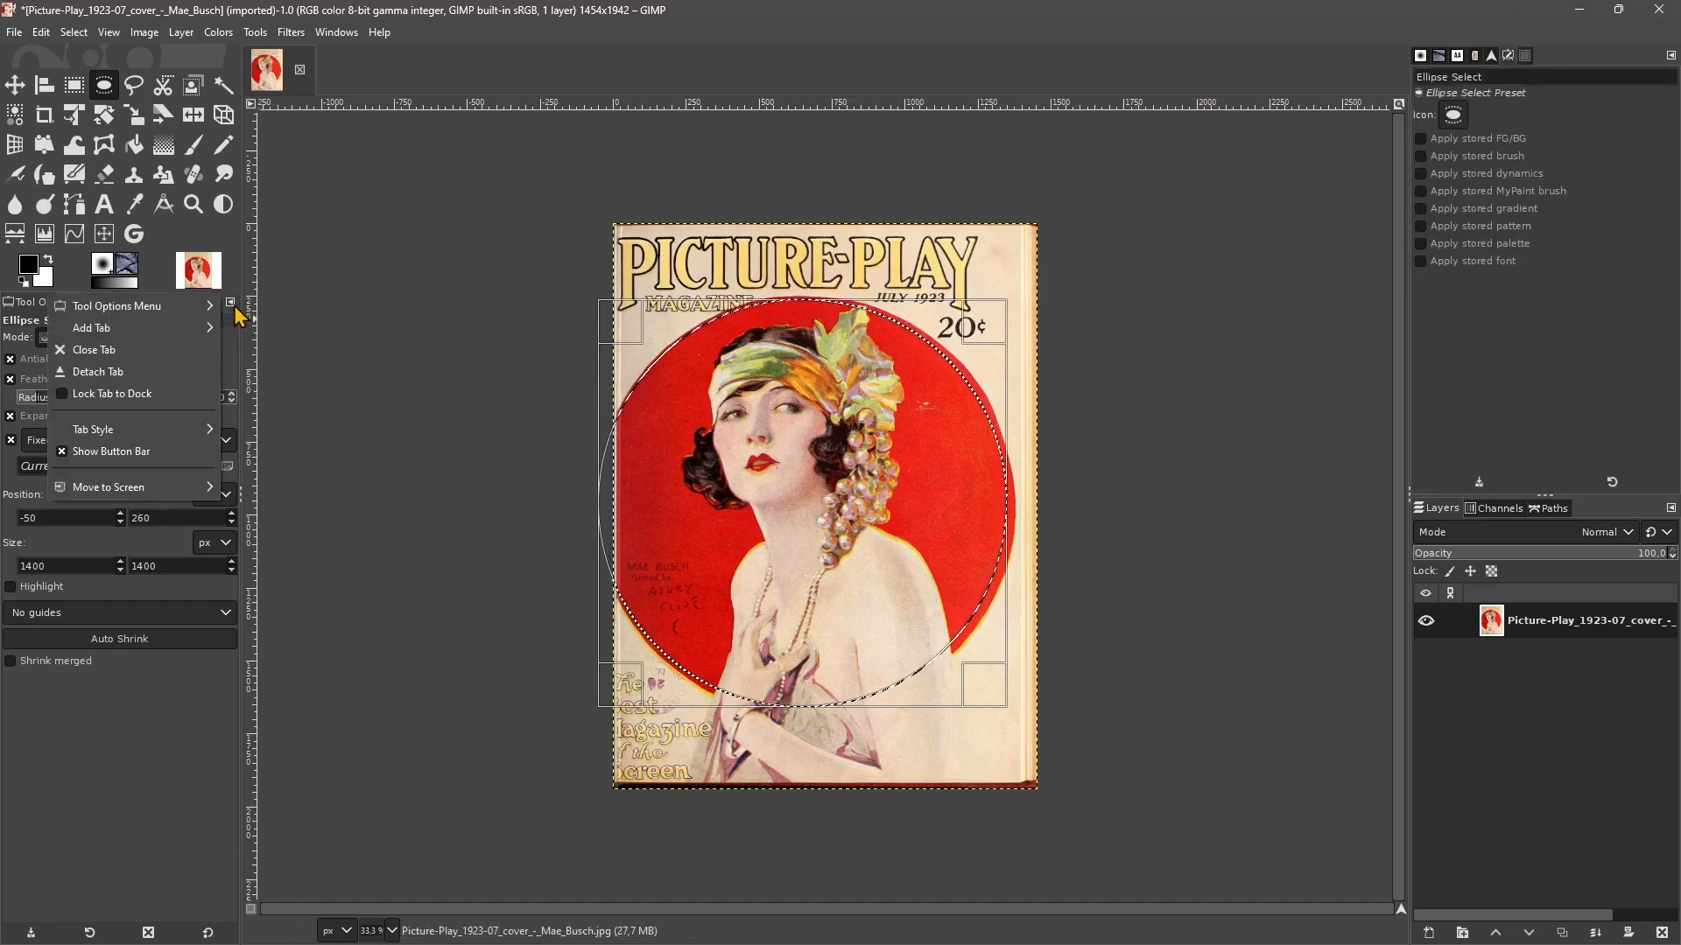
pyautogui.moveTo(173, 308)
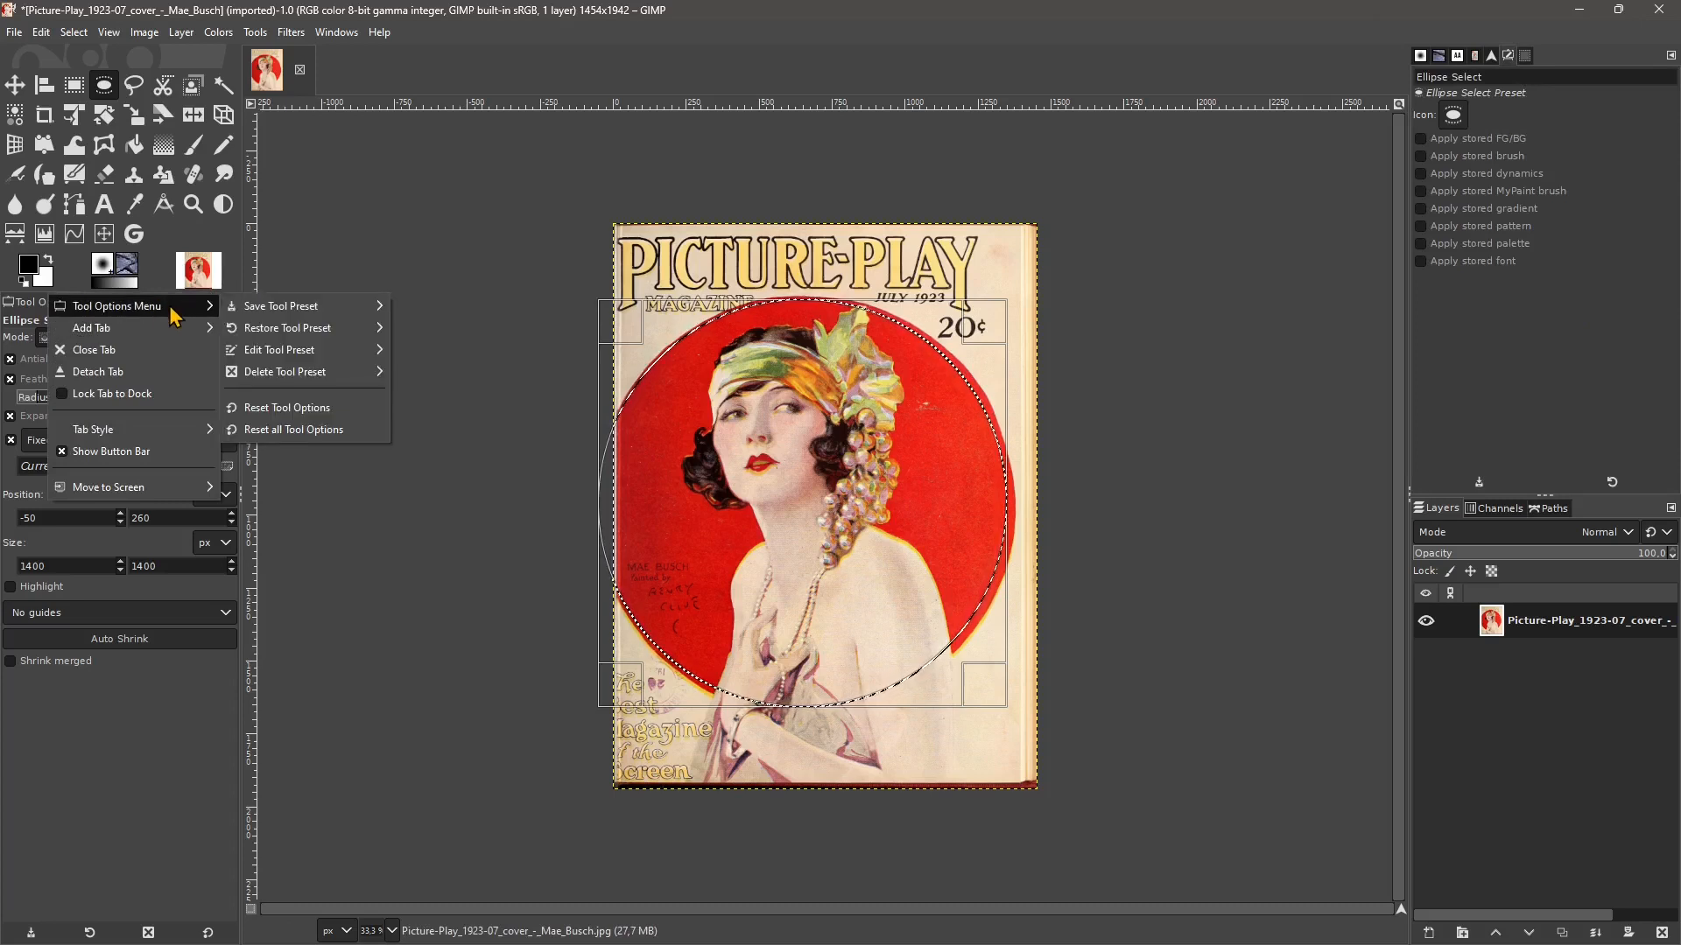
pyautogui.moveTo(267, 331)
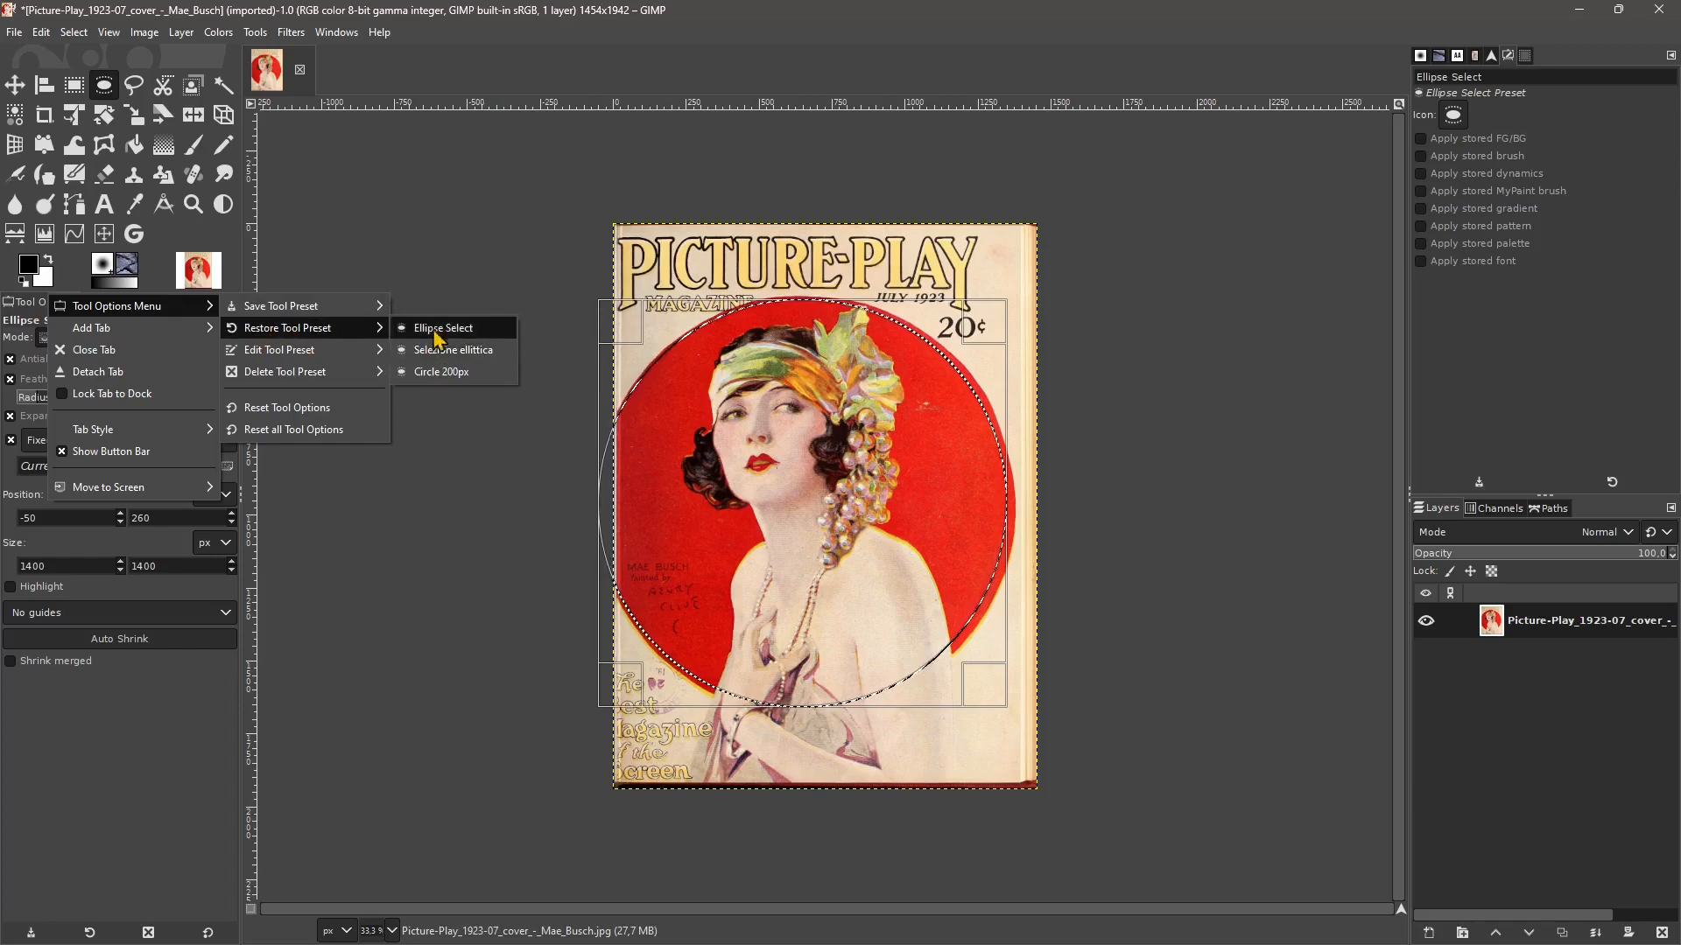
pyautogui.moveTo(282, 359)
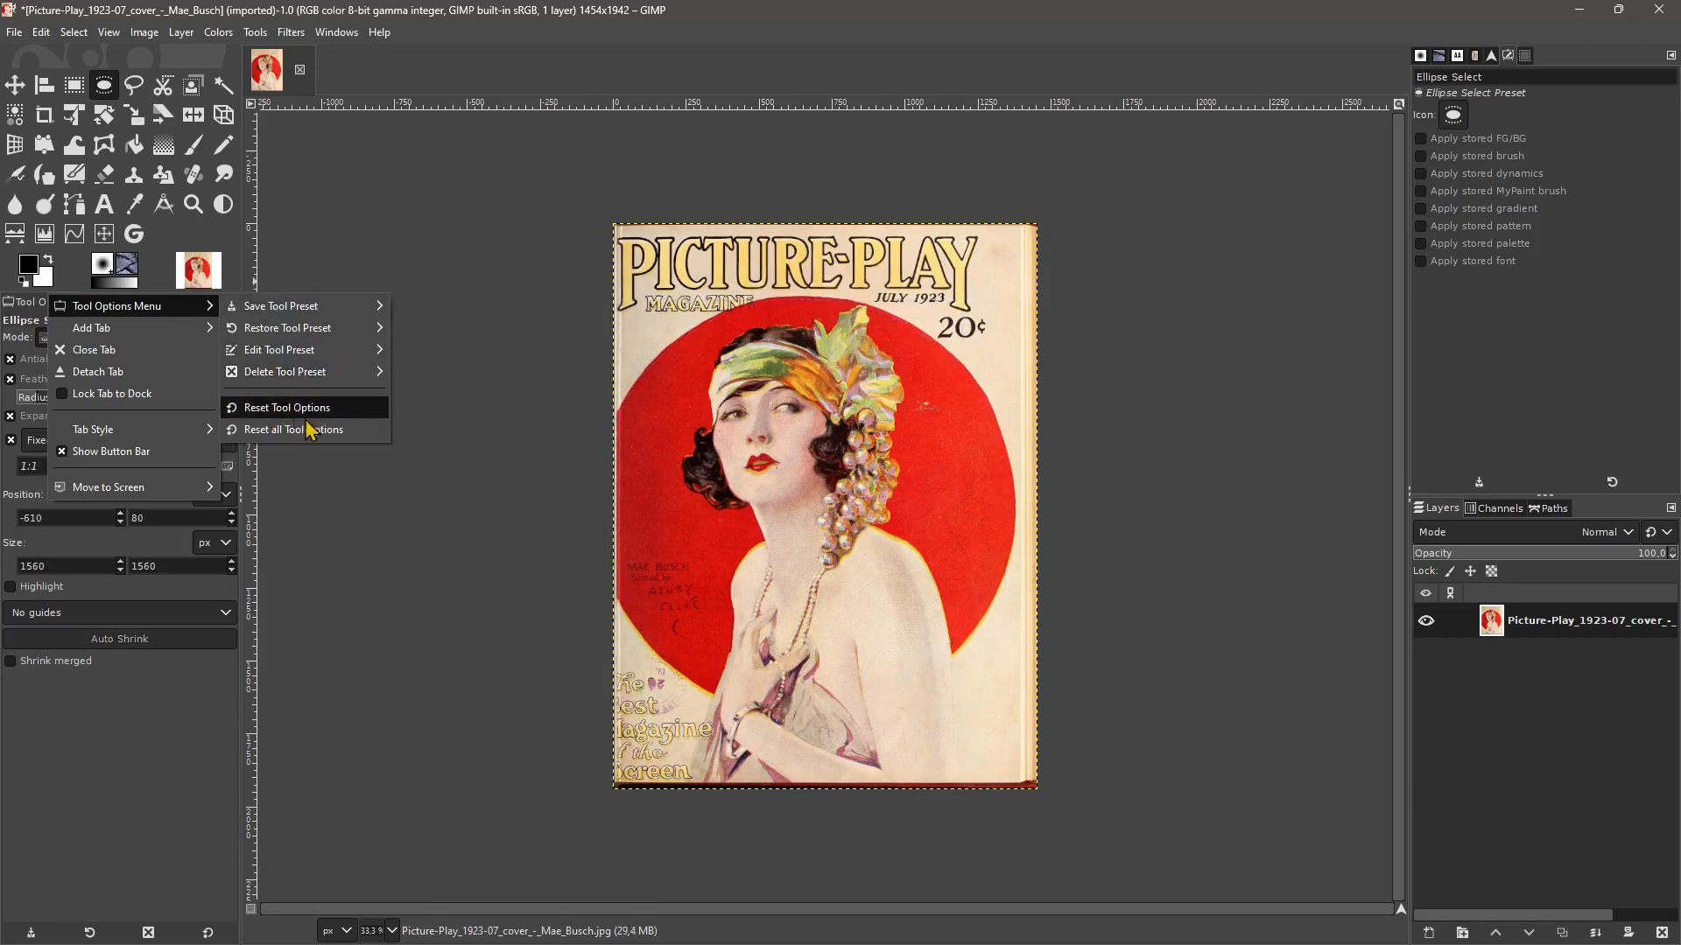
pyautogui.click(317, 430)
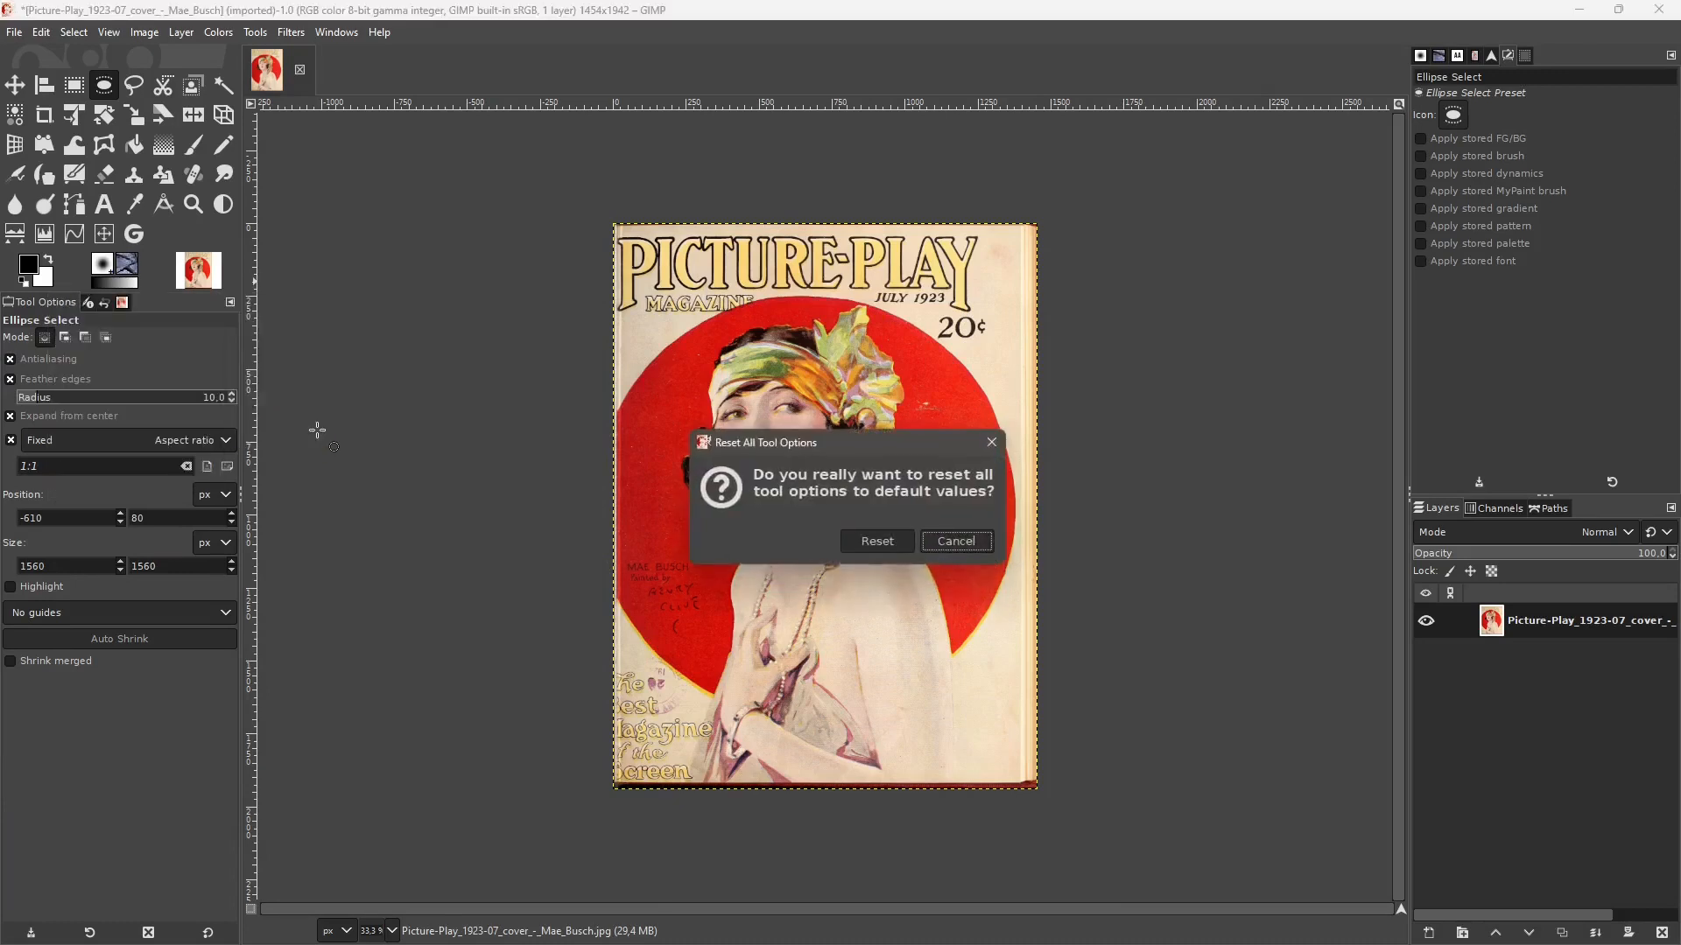
pyautogui.click(876, 541)
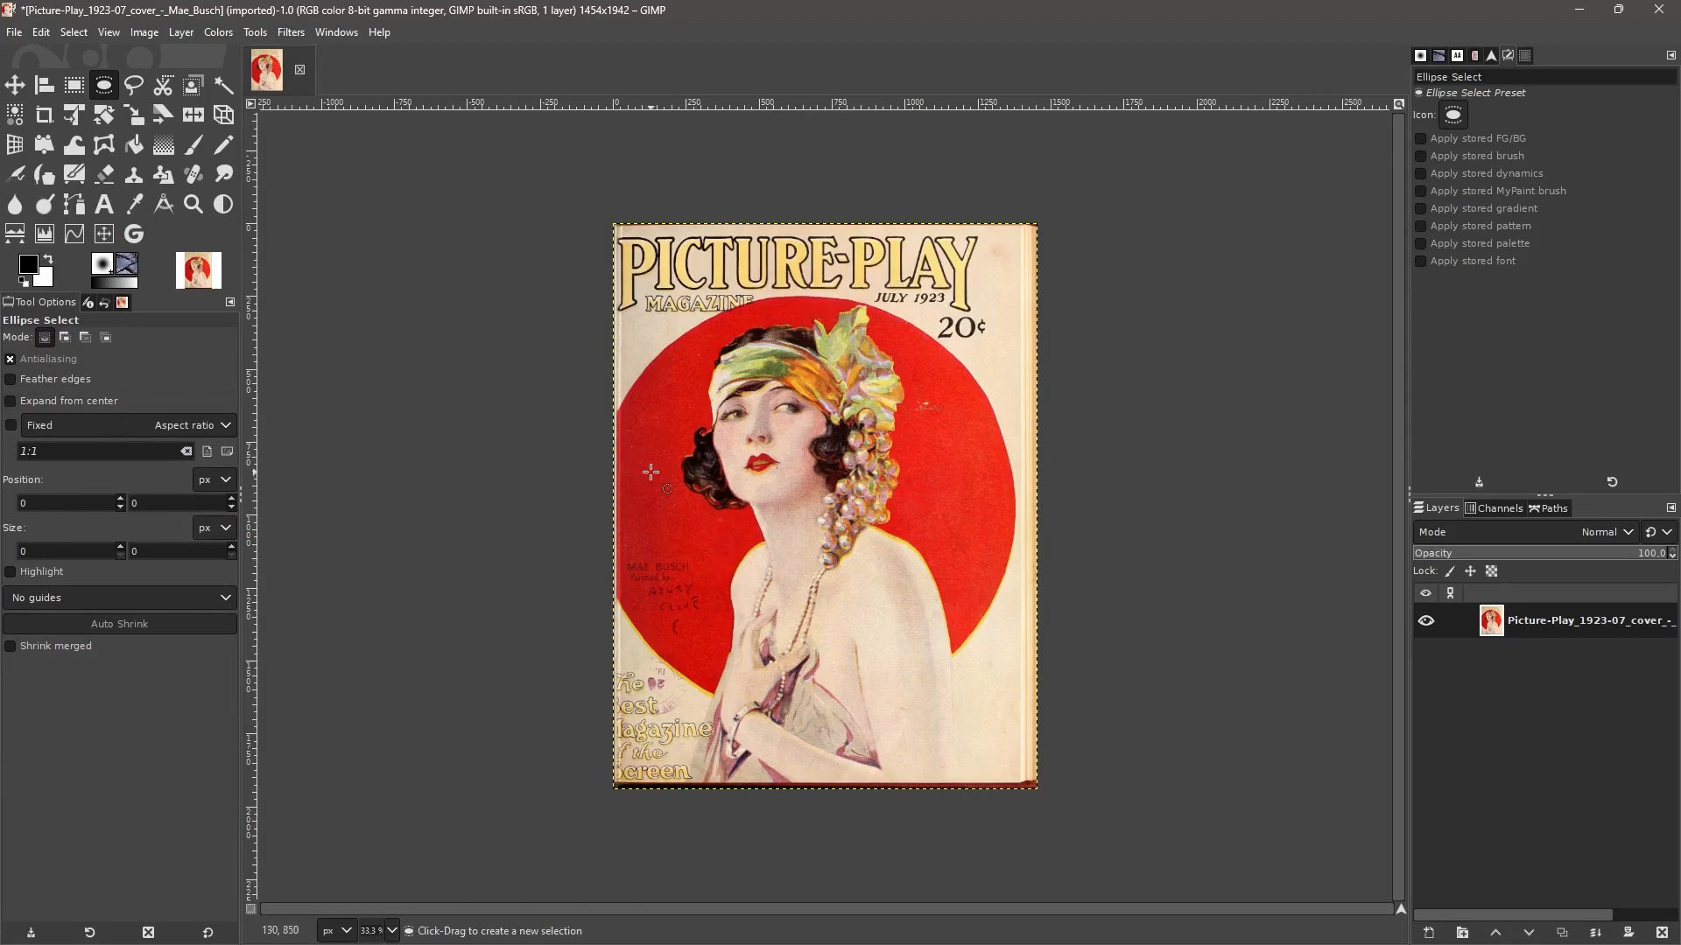
# - Examine the Tool Options dock's commands, addable tabs and open tabs, and reset the Ellipse Select options to their defaults
pyautogui.click(229, 303)
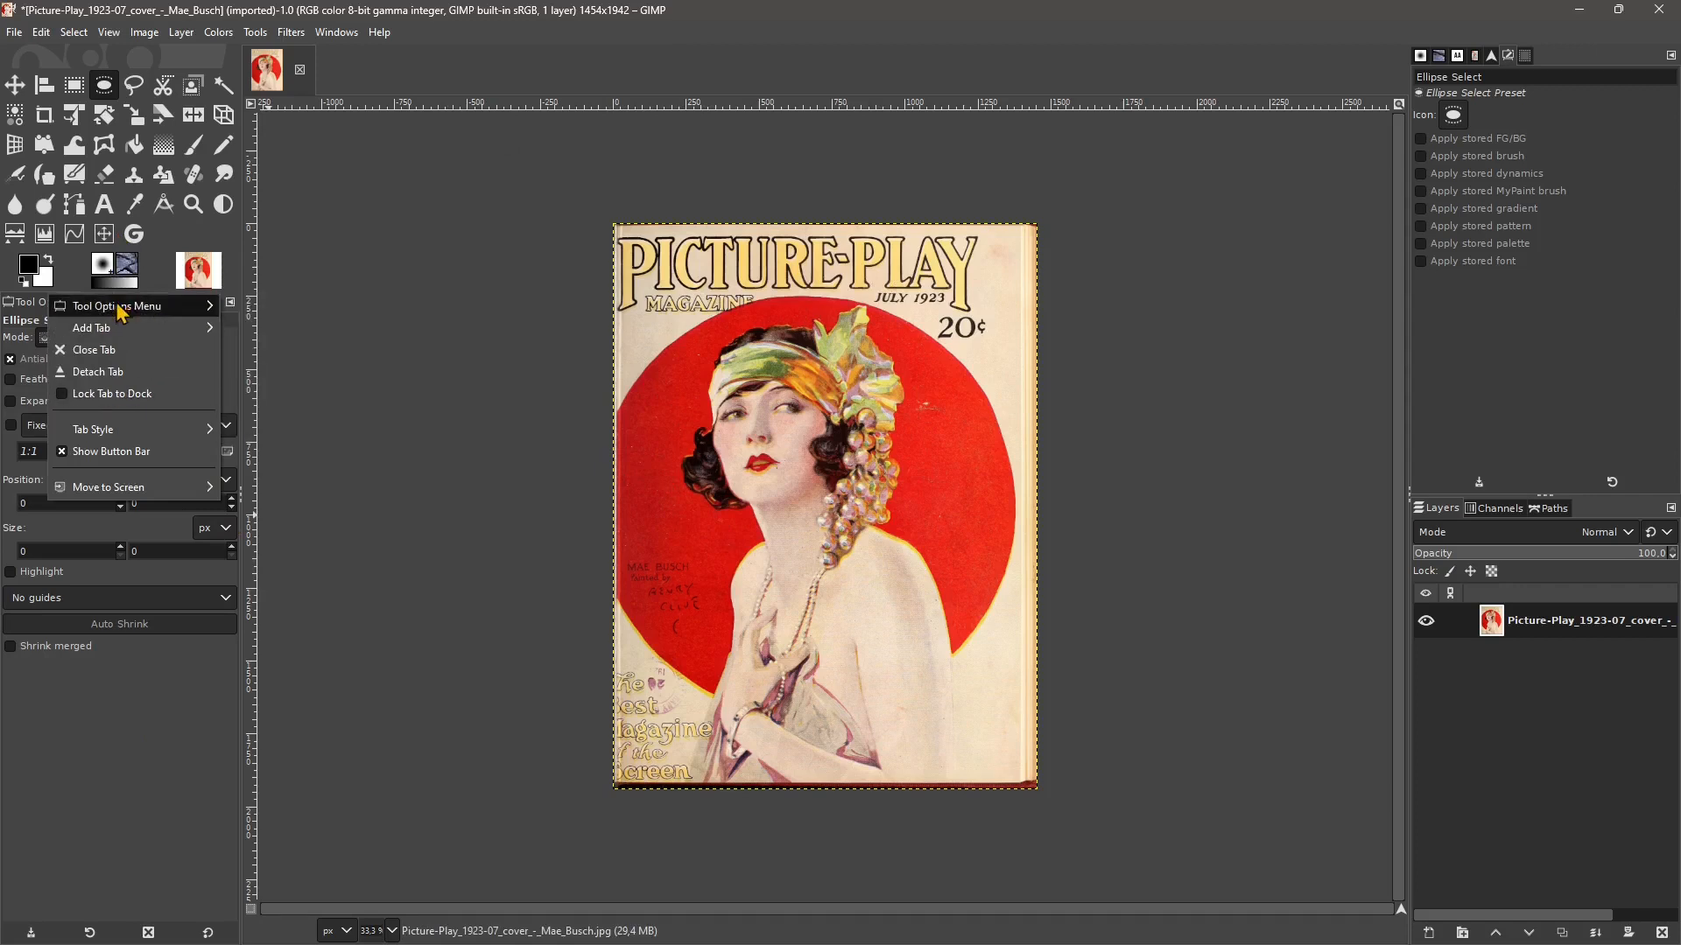
pyautogui.click(128, 721)
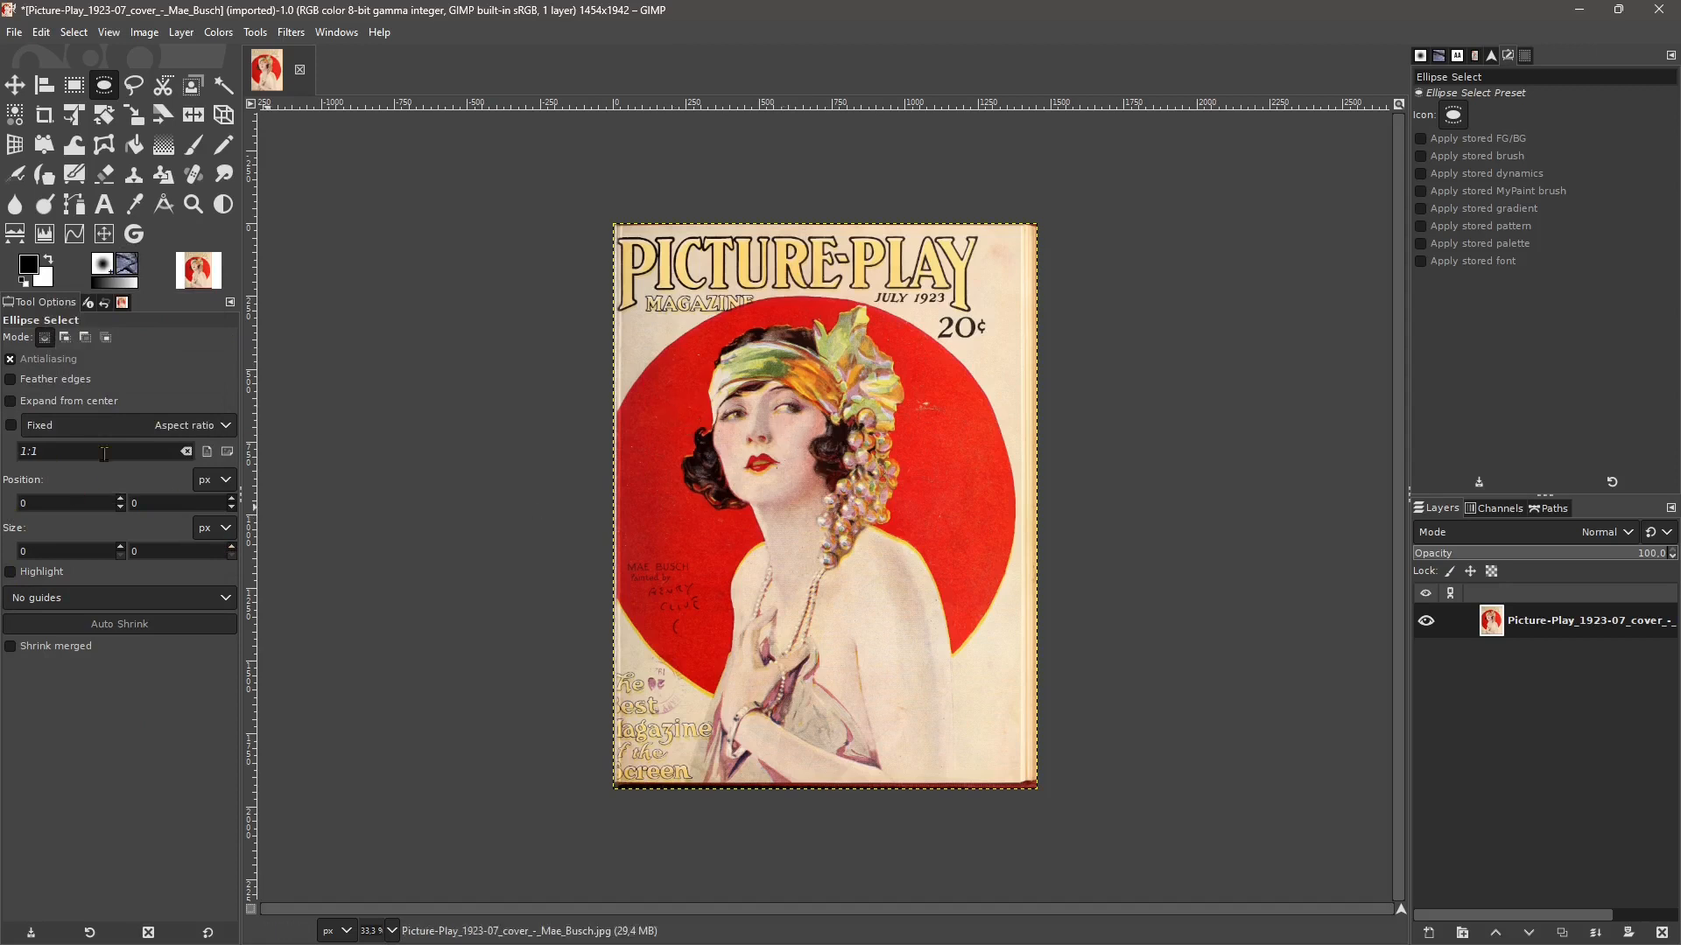
pyautogui.click(230, 302)
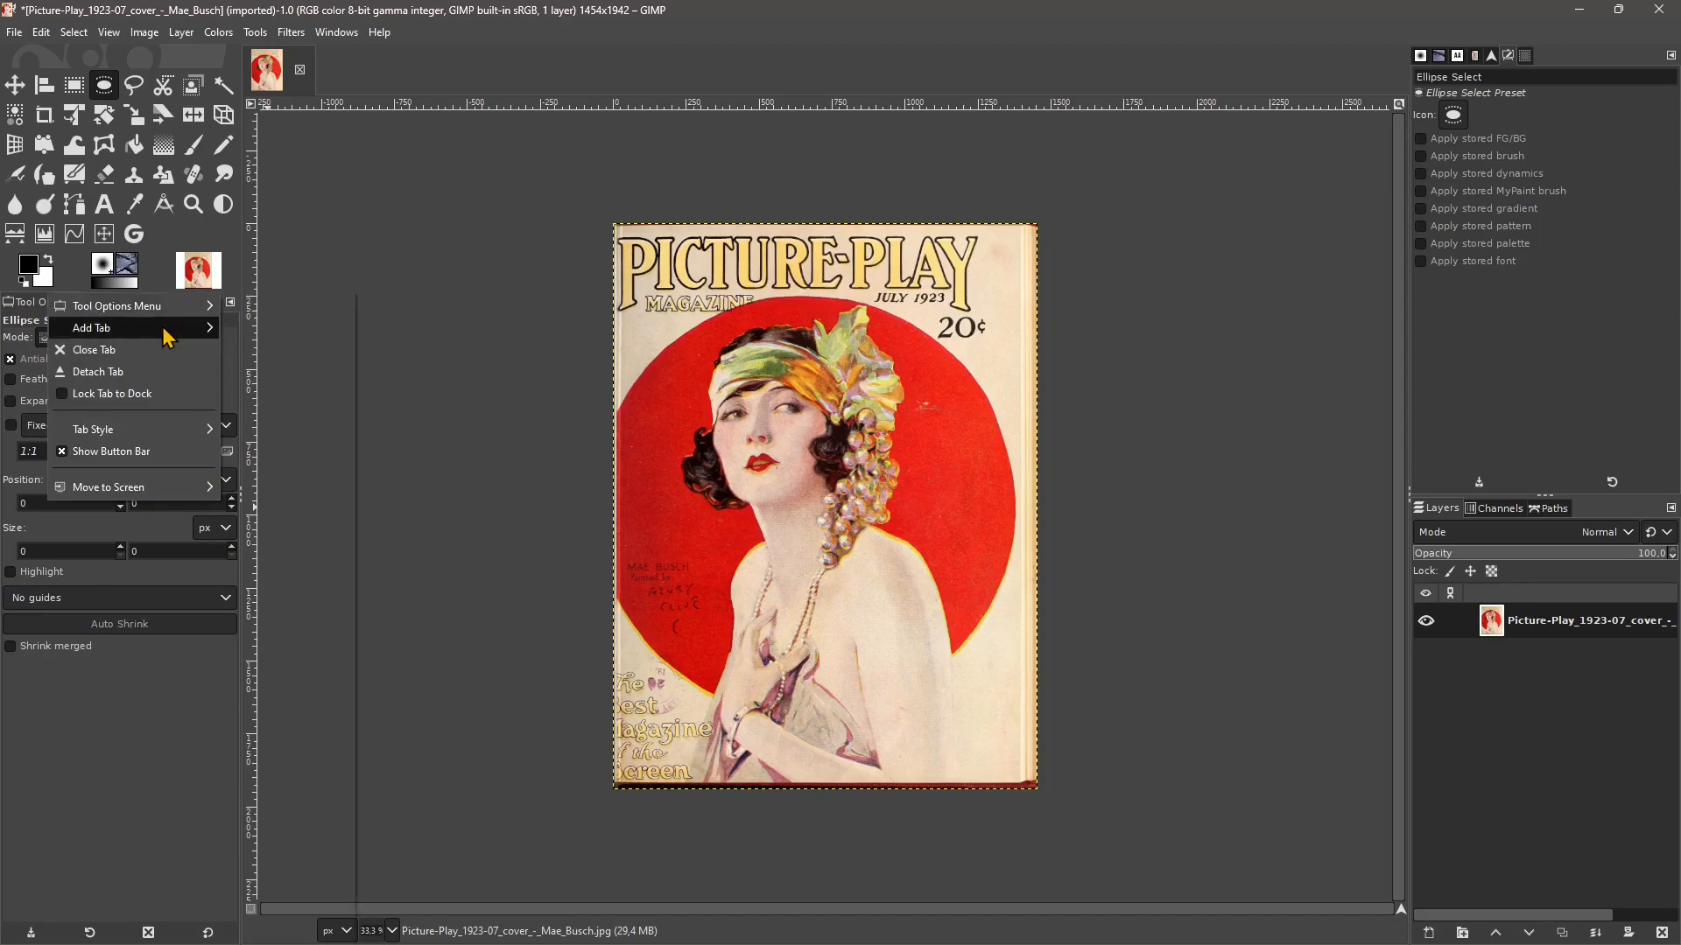
pyautogui.moveTo(167, 335)
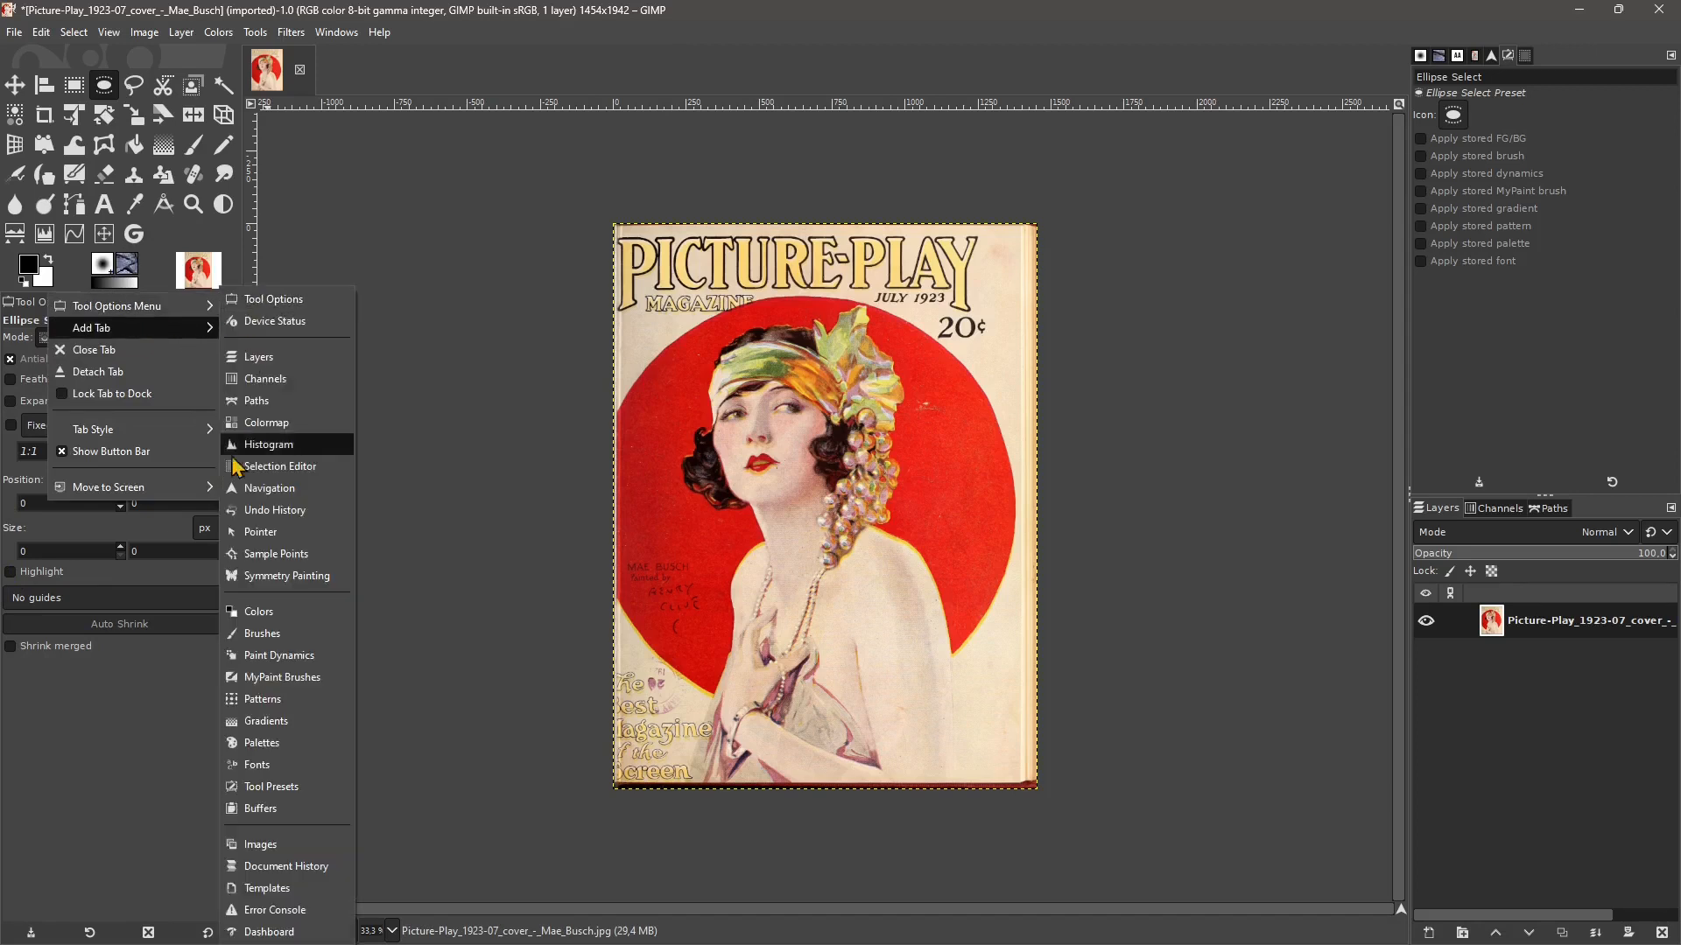
pyautogui.click(24, 312)
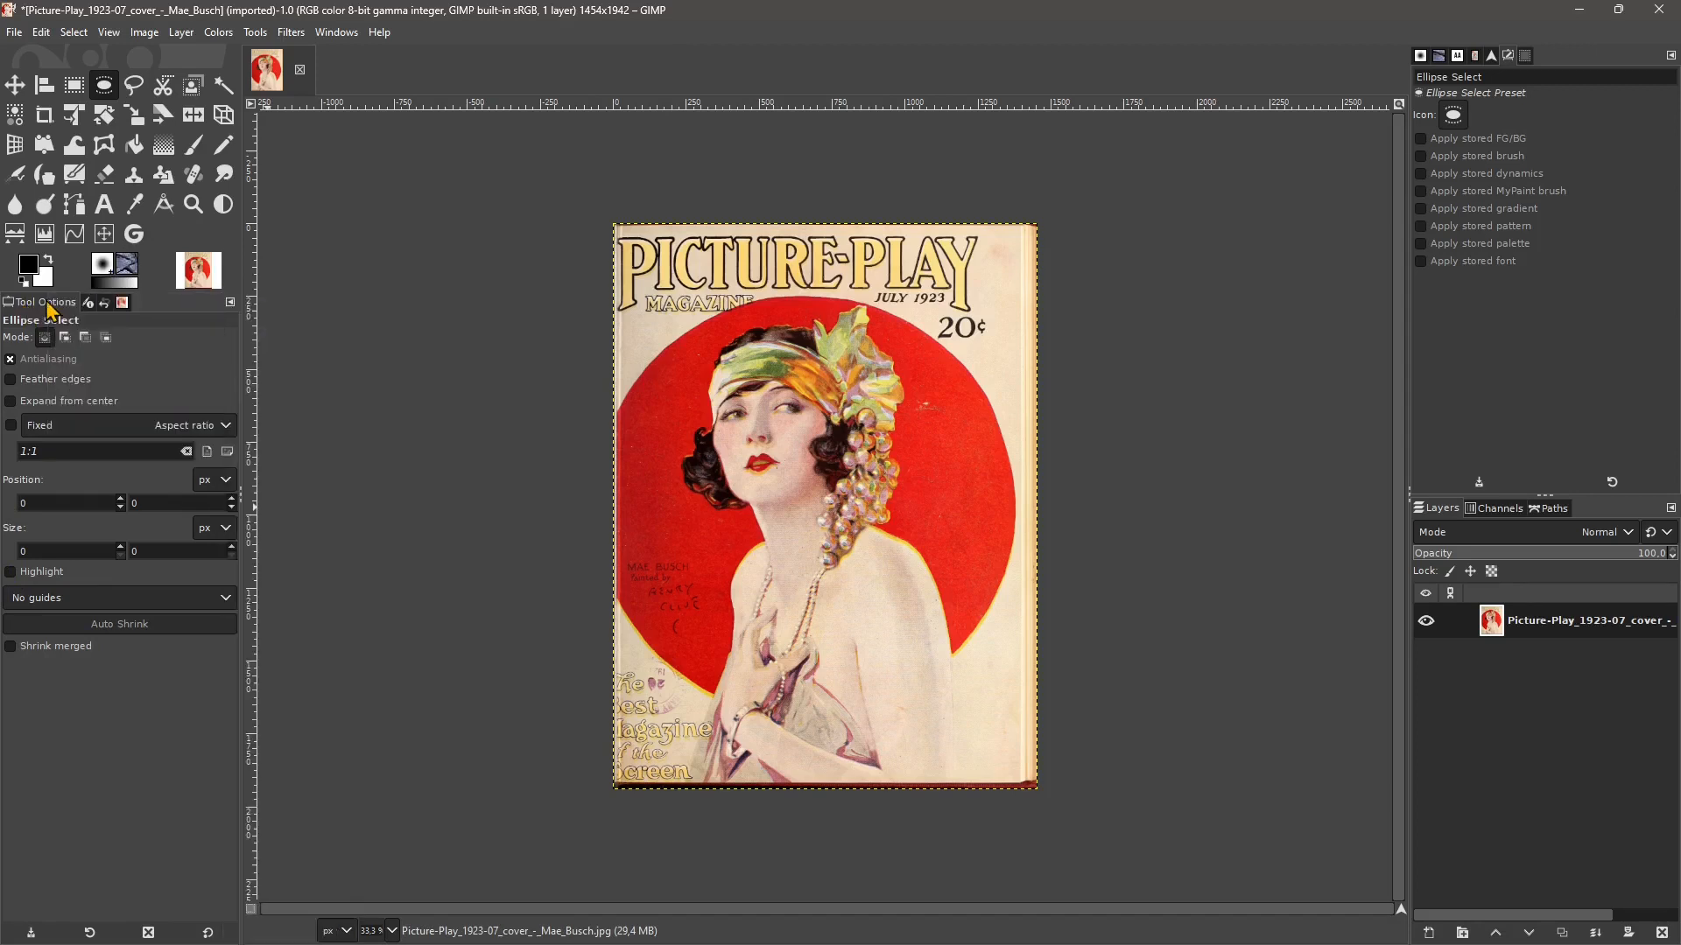
pyautogui.moveTo(44, 303)
pyautogui.mouseDown()
pyautogui.moveTo(122, 349)
pyautogui.moveTo(39, 306)
pyautogui.mouseUp()
pyautogui.rightClick(39, 306)
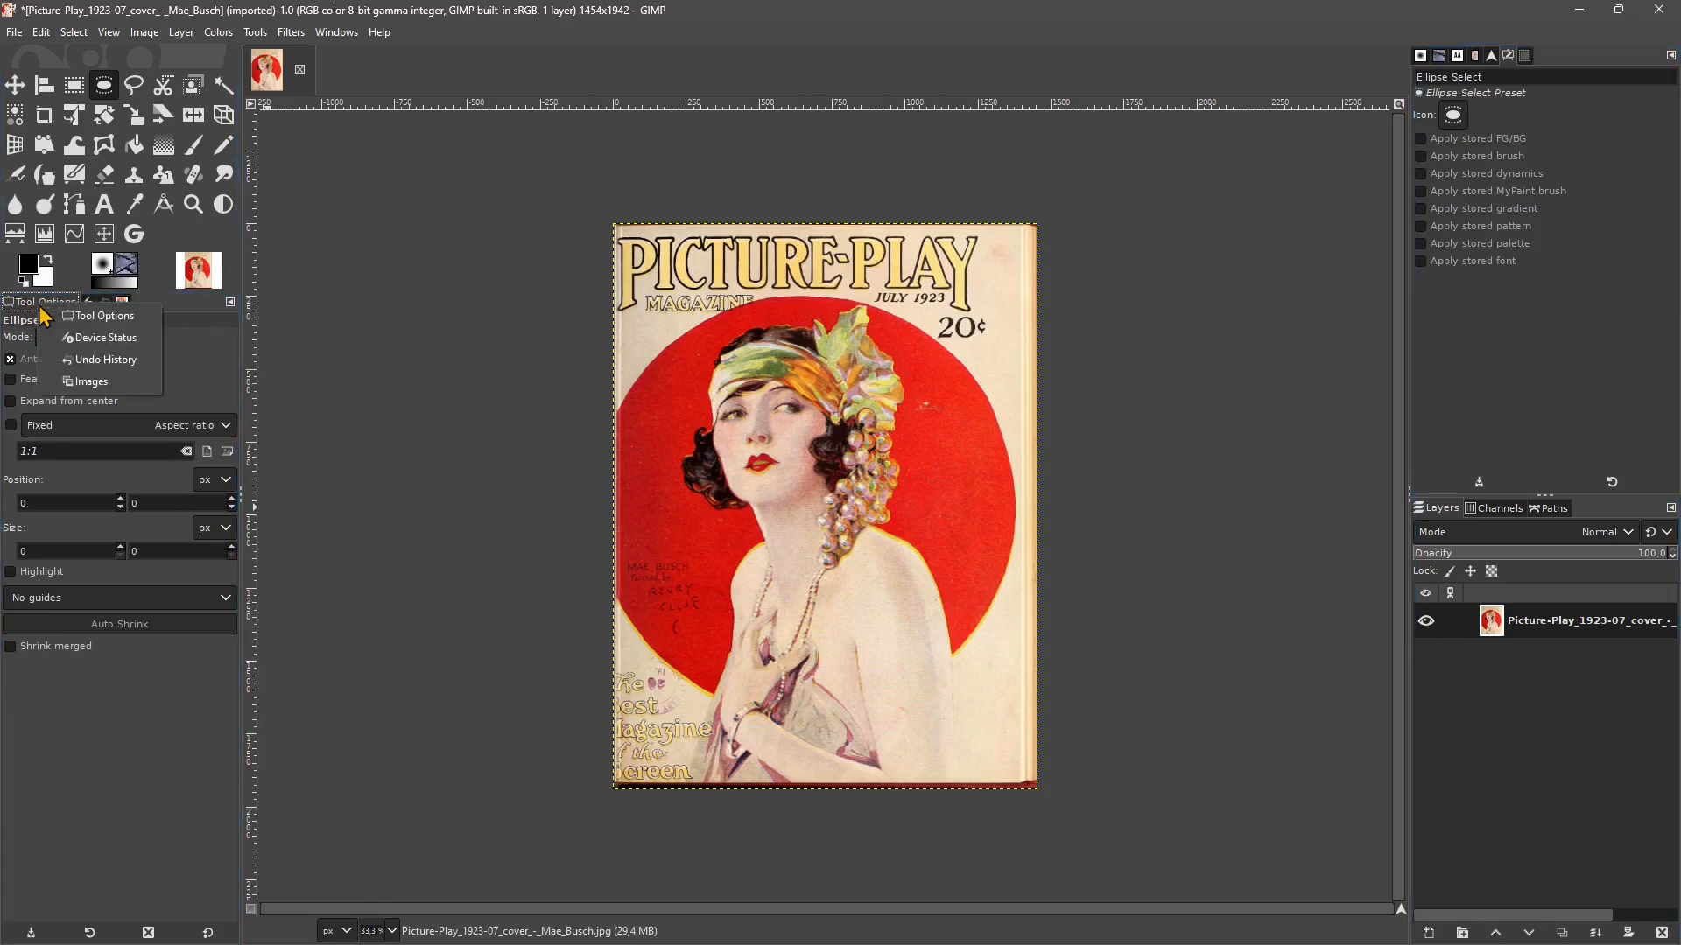
pyautogui.click(227, 304)
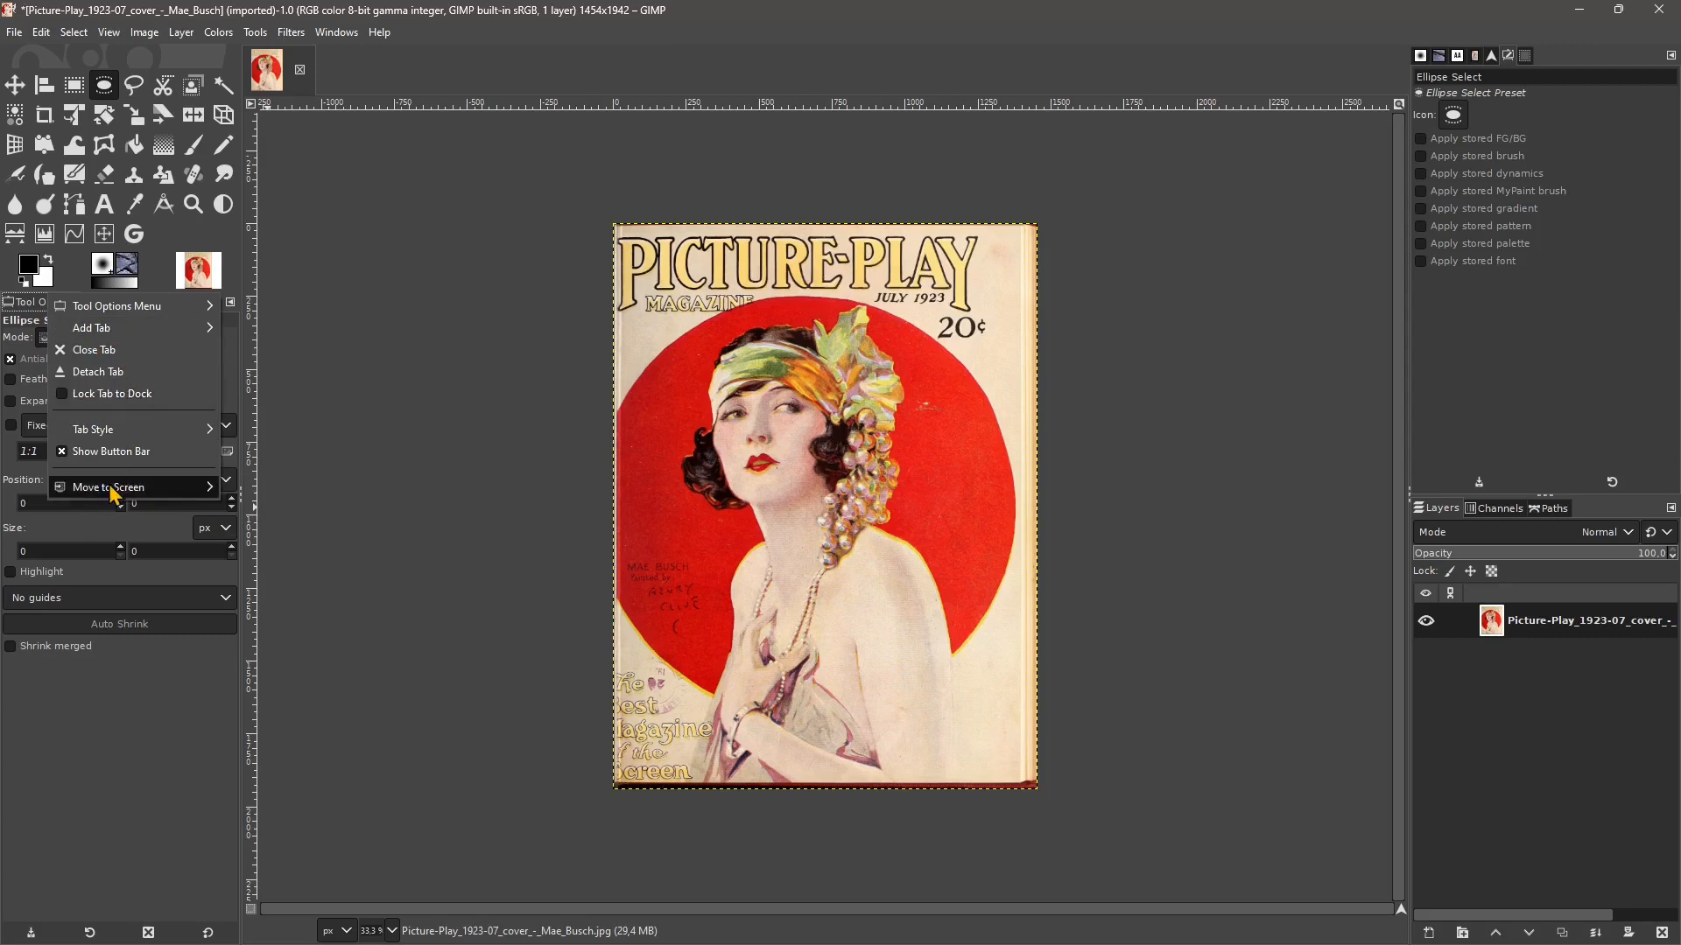
pyautogui.moveTo(114, 487)
pyautogui.click(167, 674)
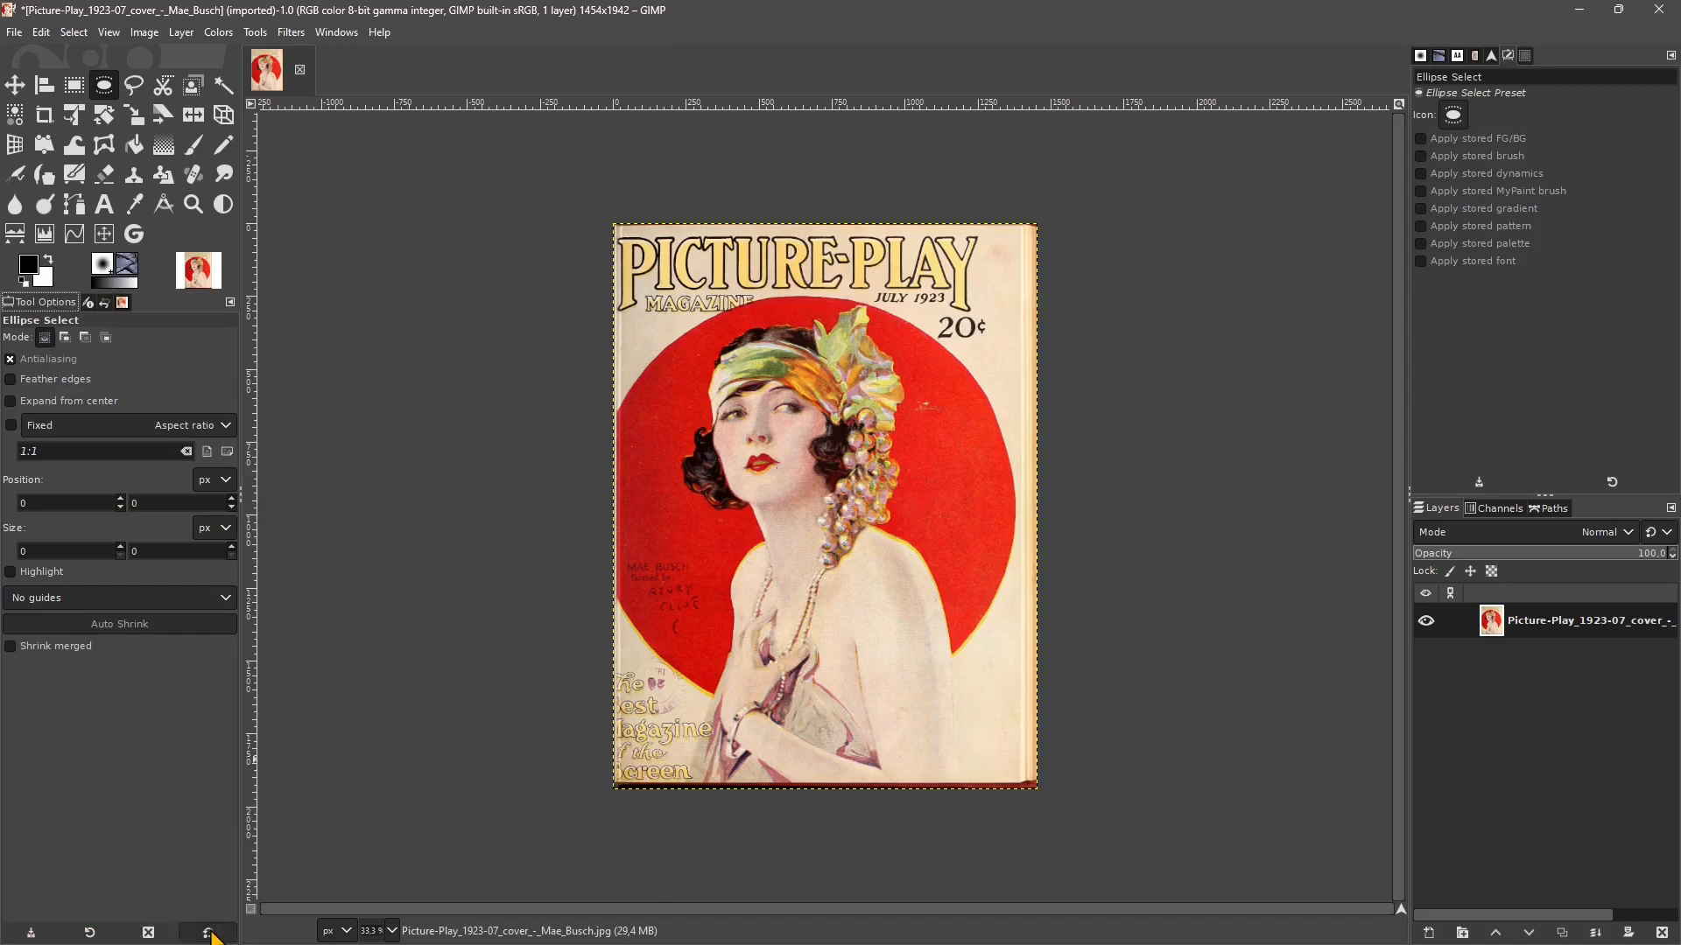
pyautogui.click(200, 937)
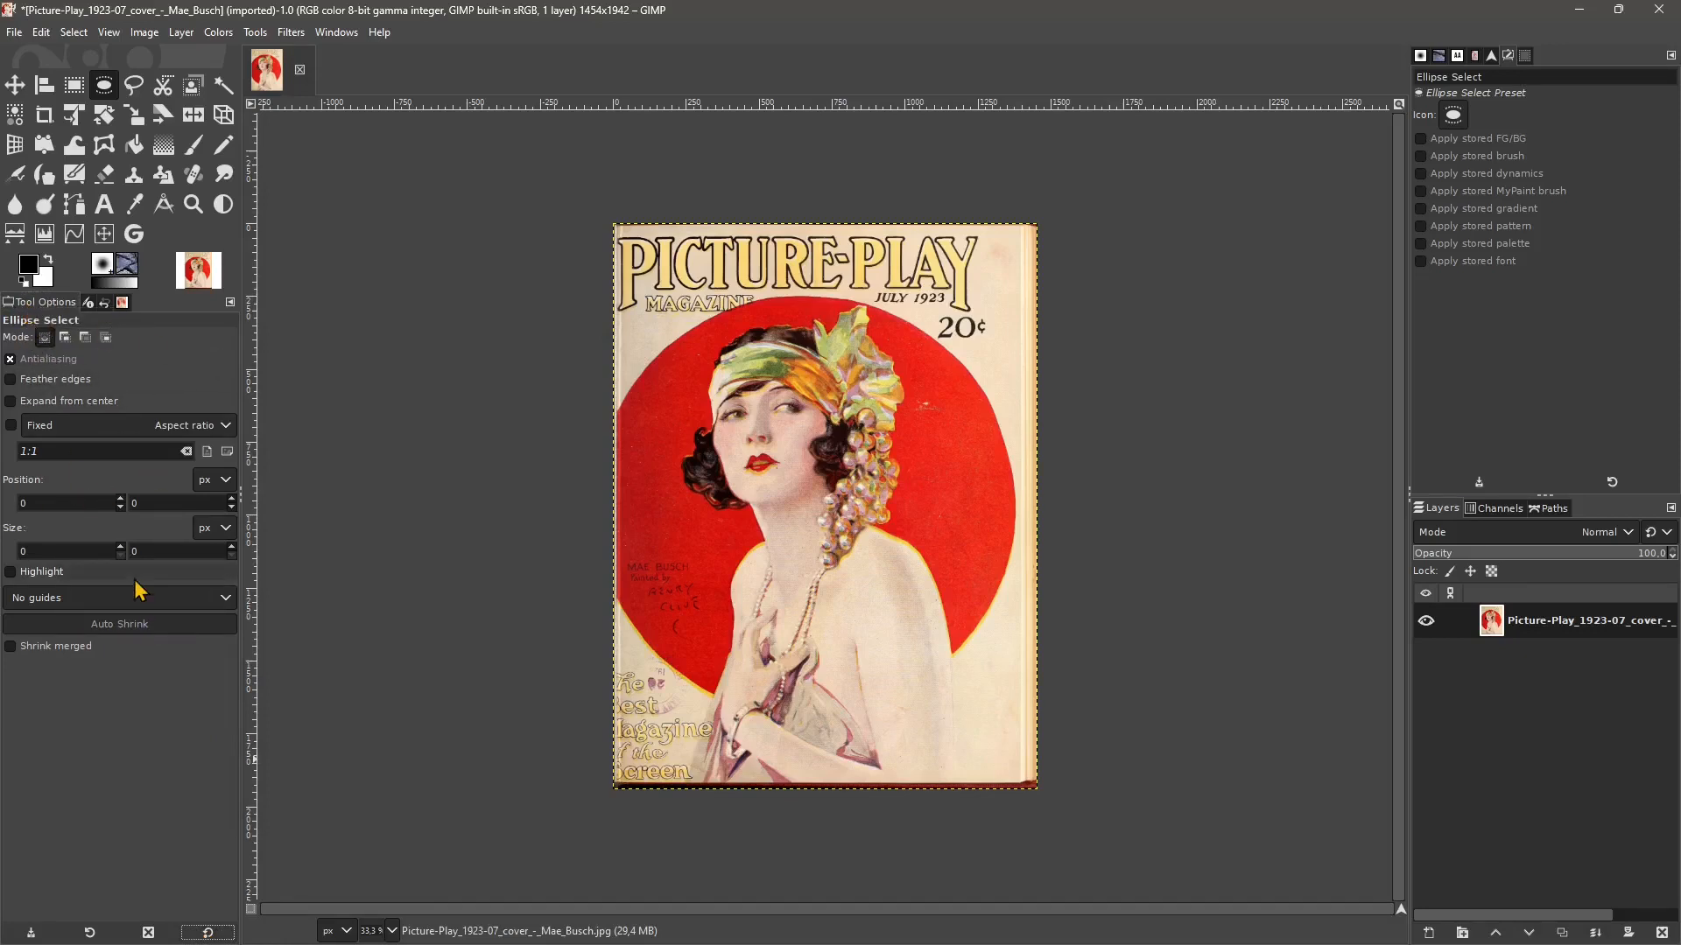
# - Try moving the magazine cover layer down and to the right with the Move tool, and undo the move
pyautogui.click(24, 90)
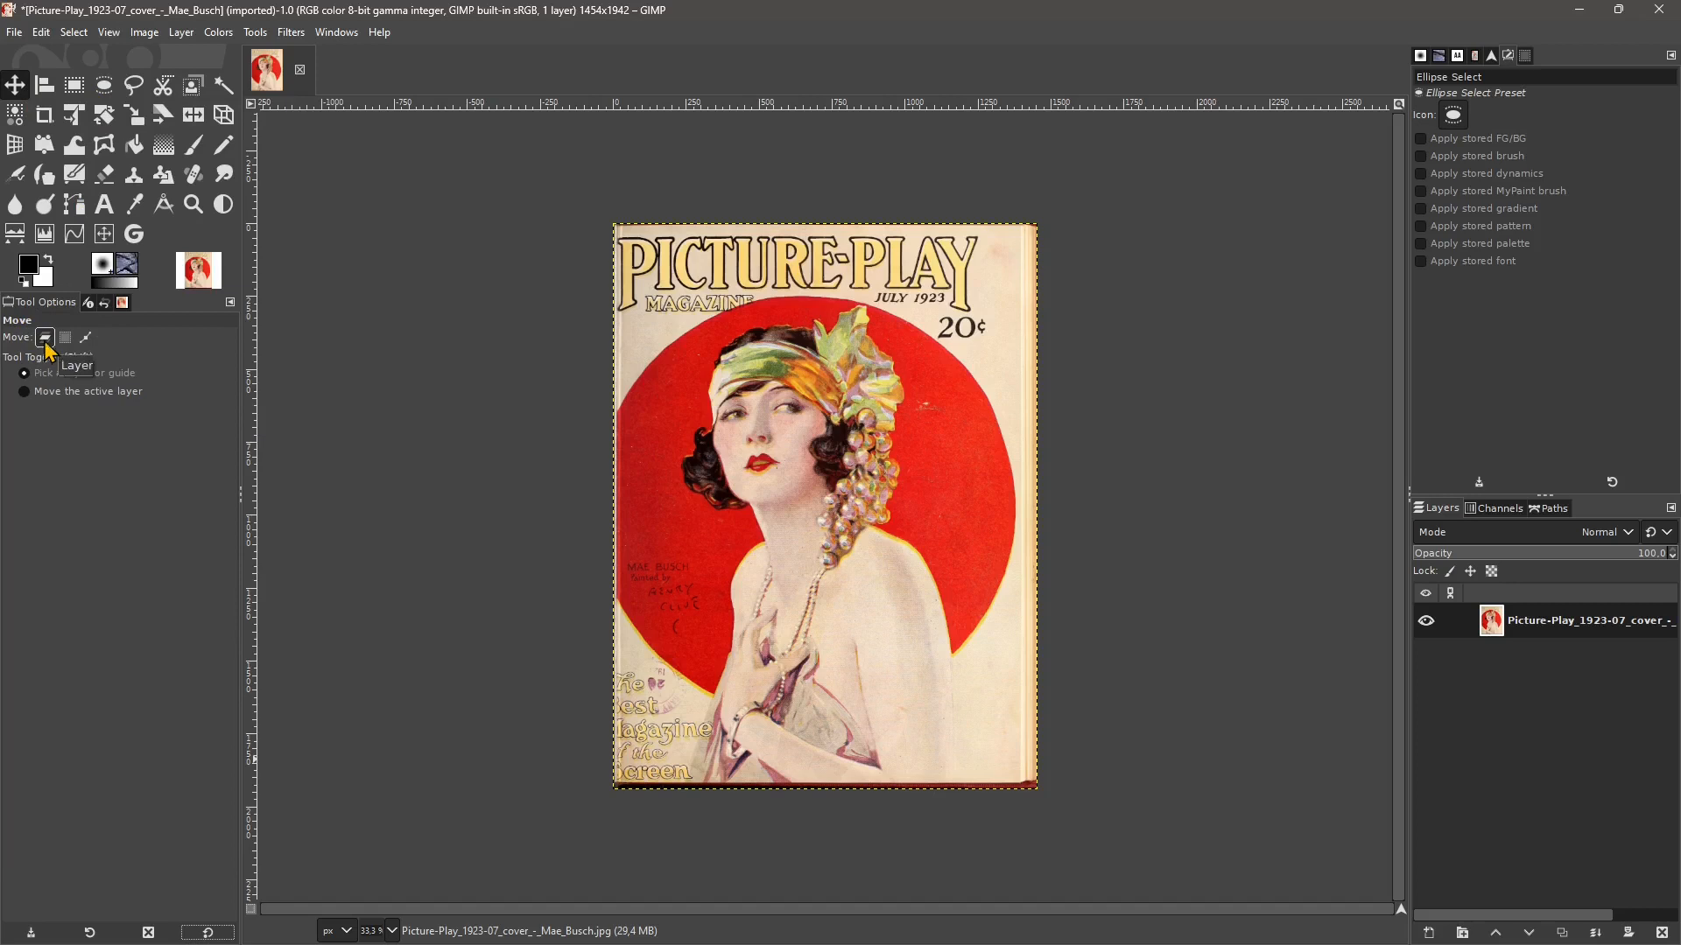
pyautogui.moveTo(830, 406); pyautogui.dragTo(914, 465)
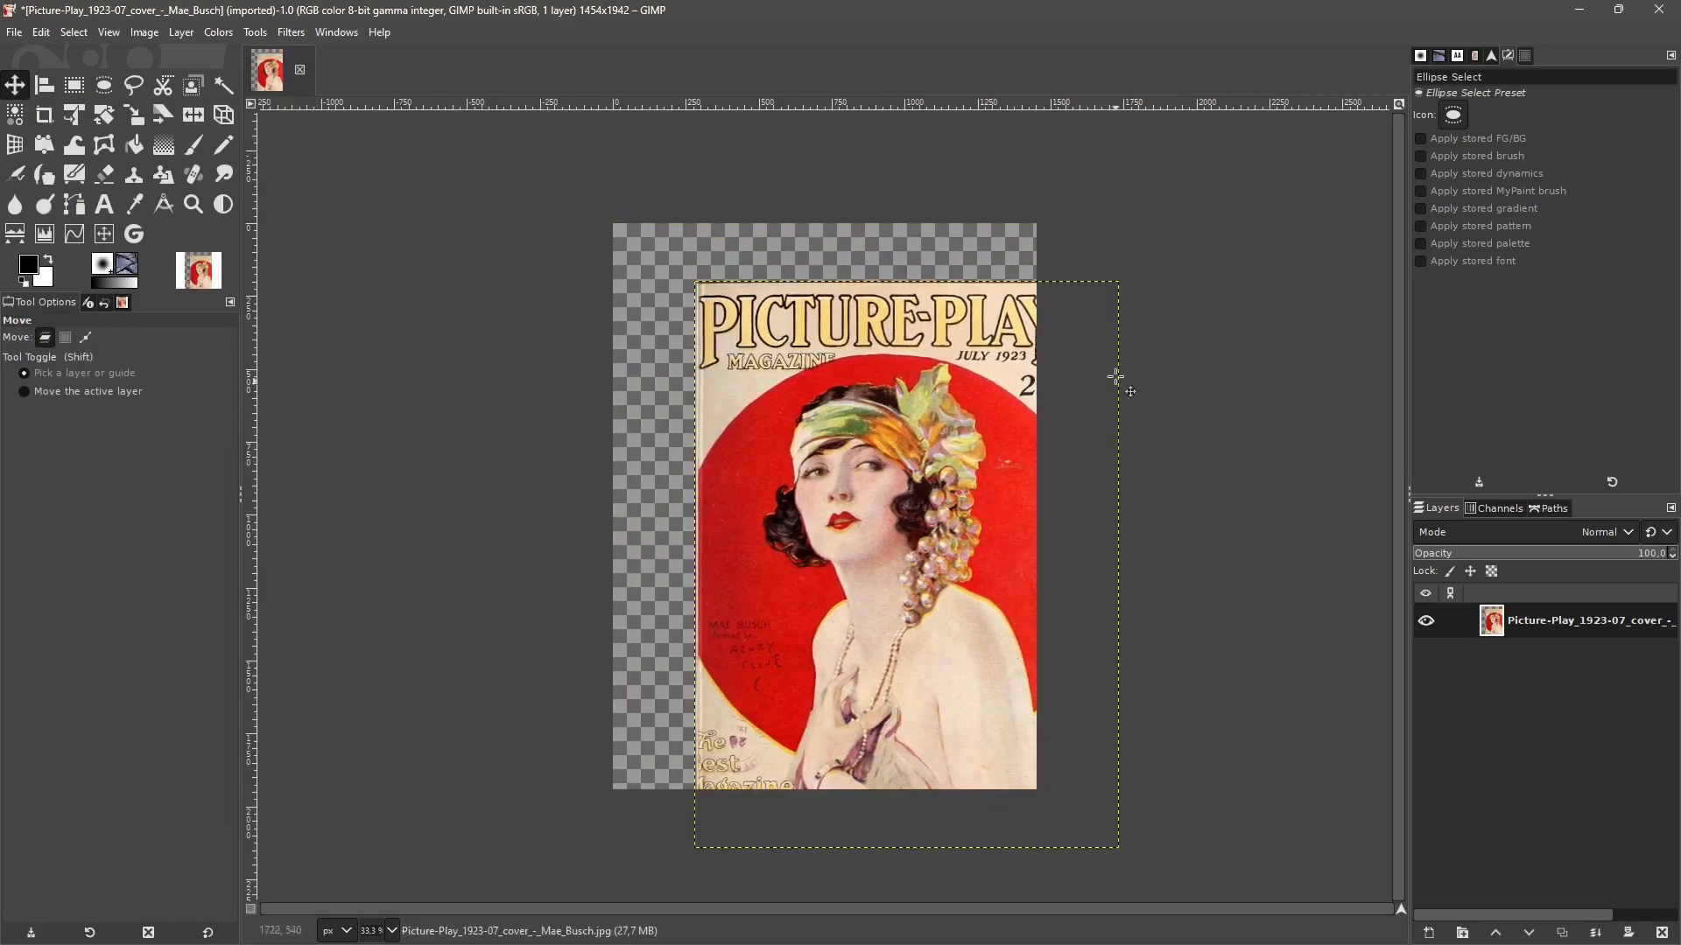
pyautogui.hotkey('ctrl', 'z')
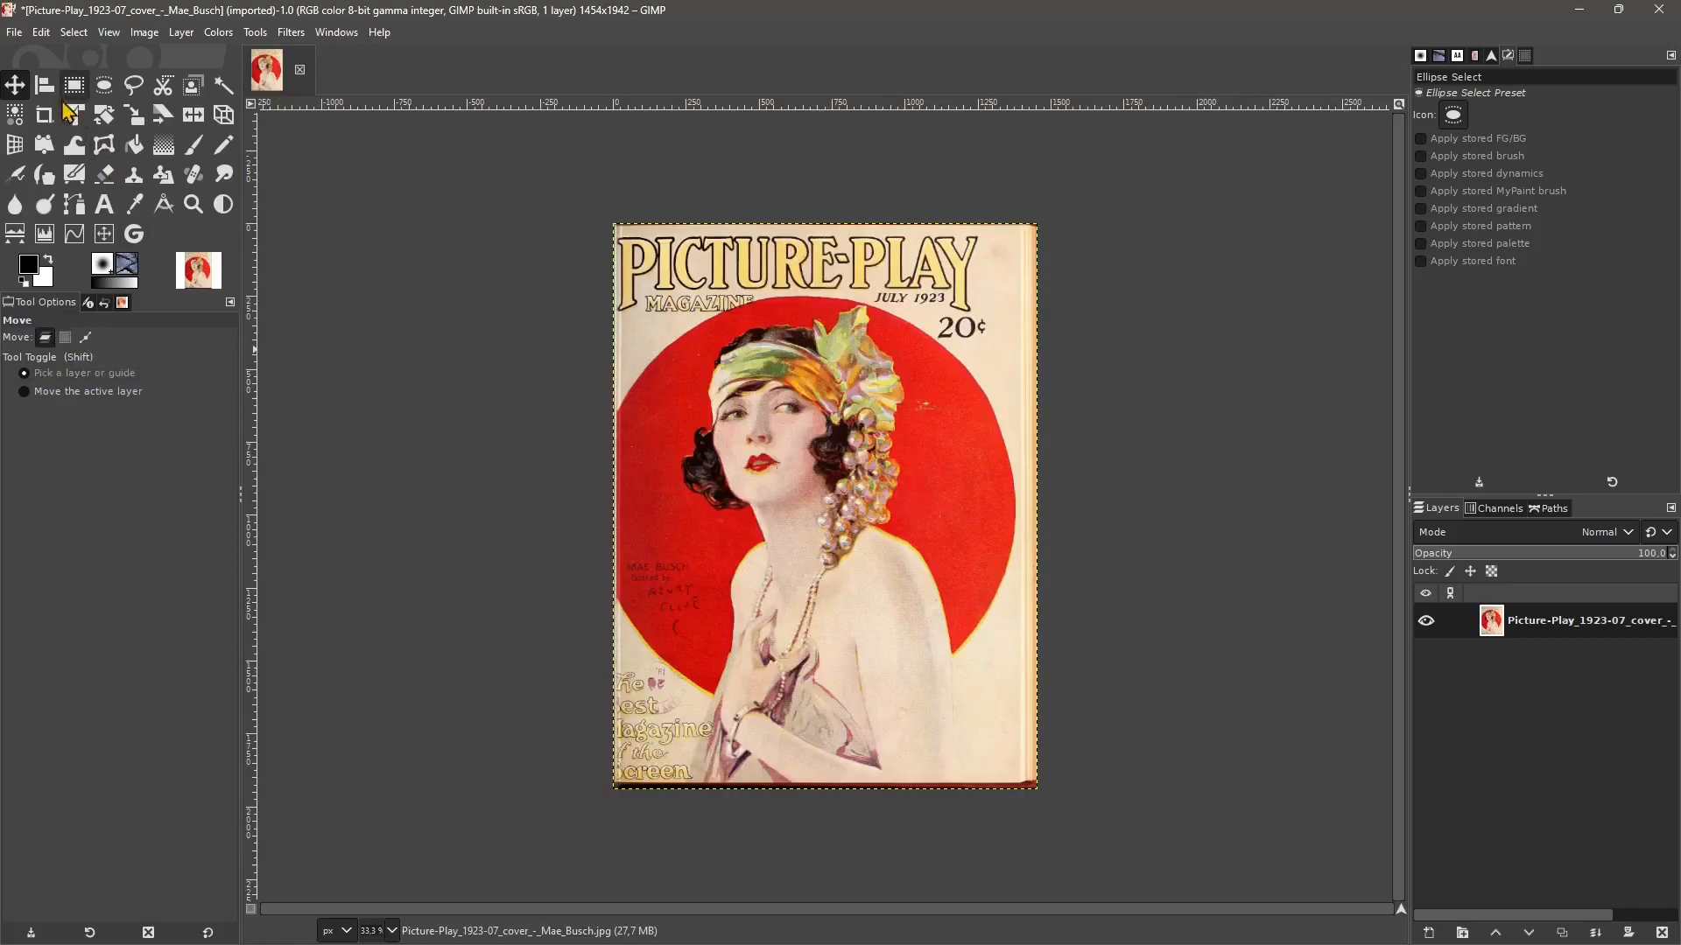
# - Draw a circular selection about 1380 × 1380 px from the red disc's center with Ellipse Select, undoing a stray addition near the price
pyautogui.click(108, 91)
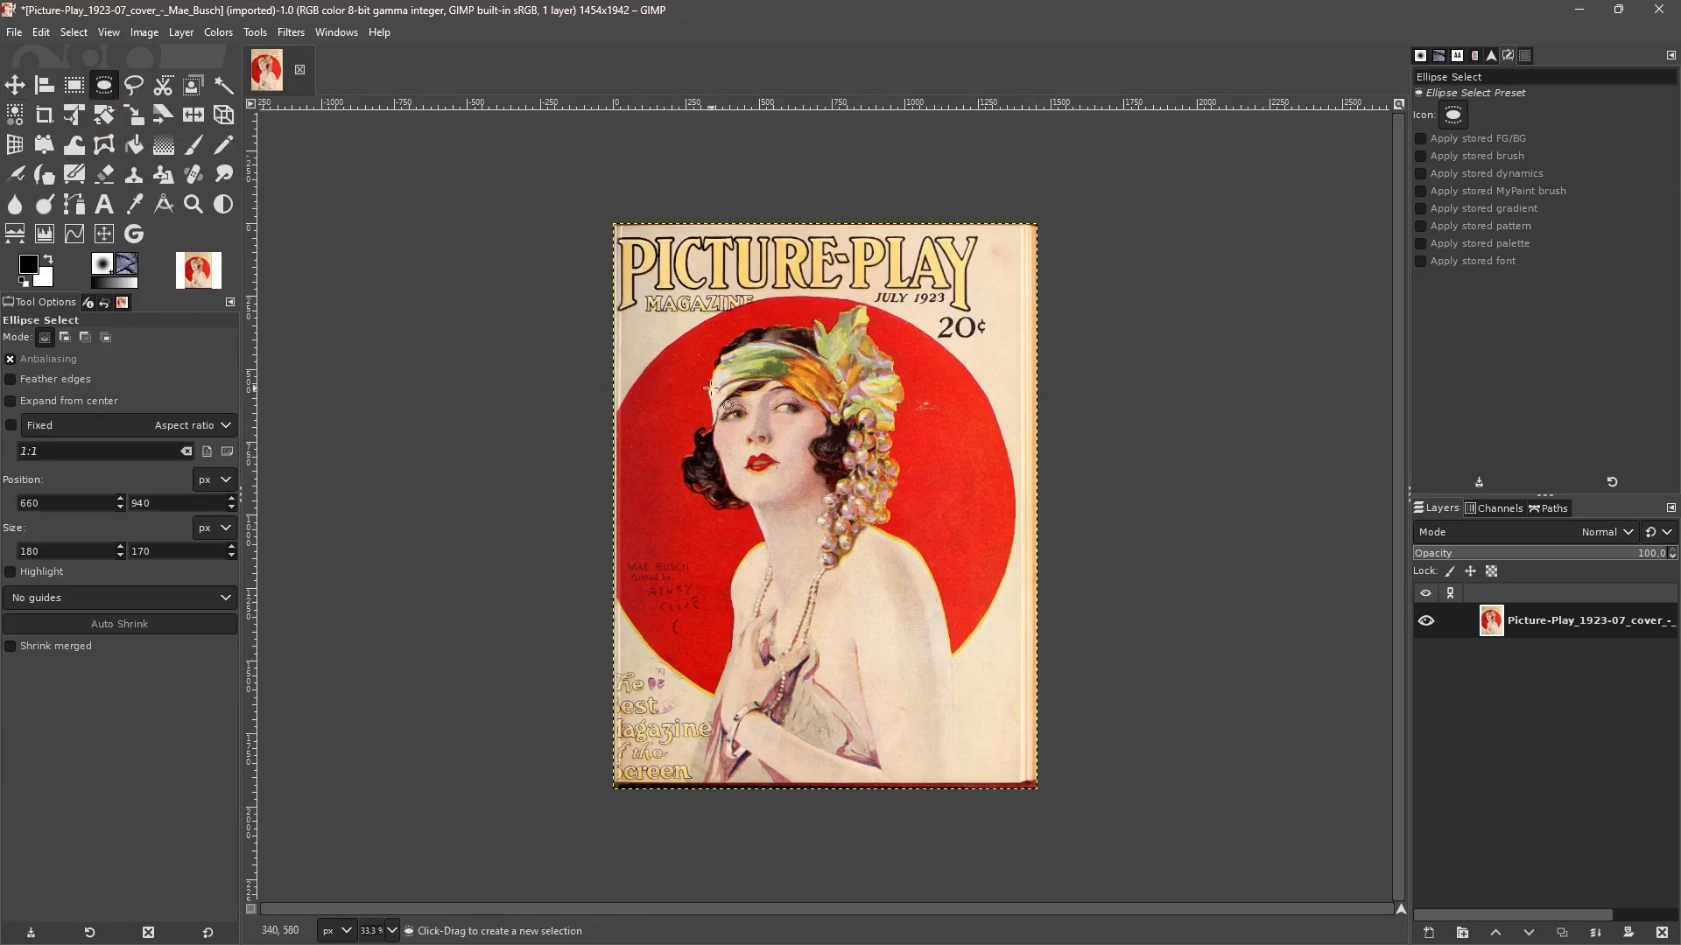
pyautogui.click(10, 401)
pyautogui.moveTo(800, 500); pyautogui.dragTo(838, 701)
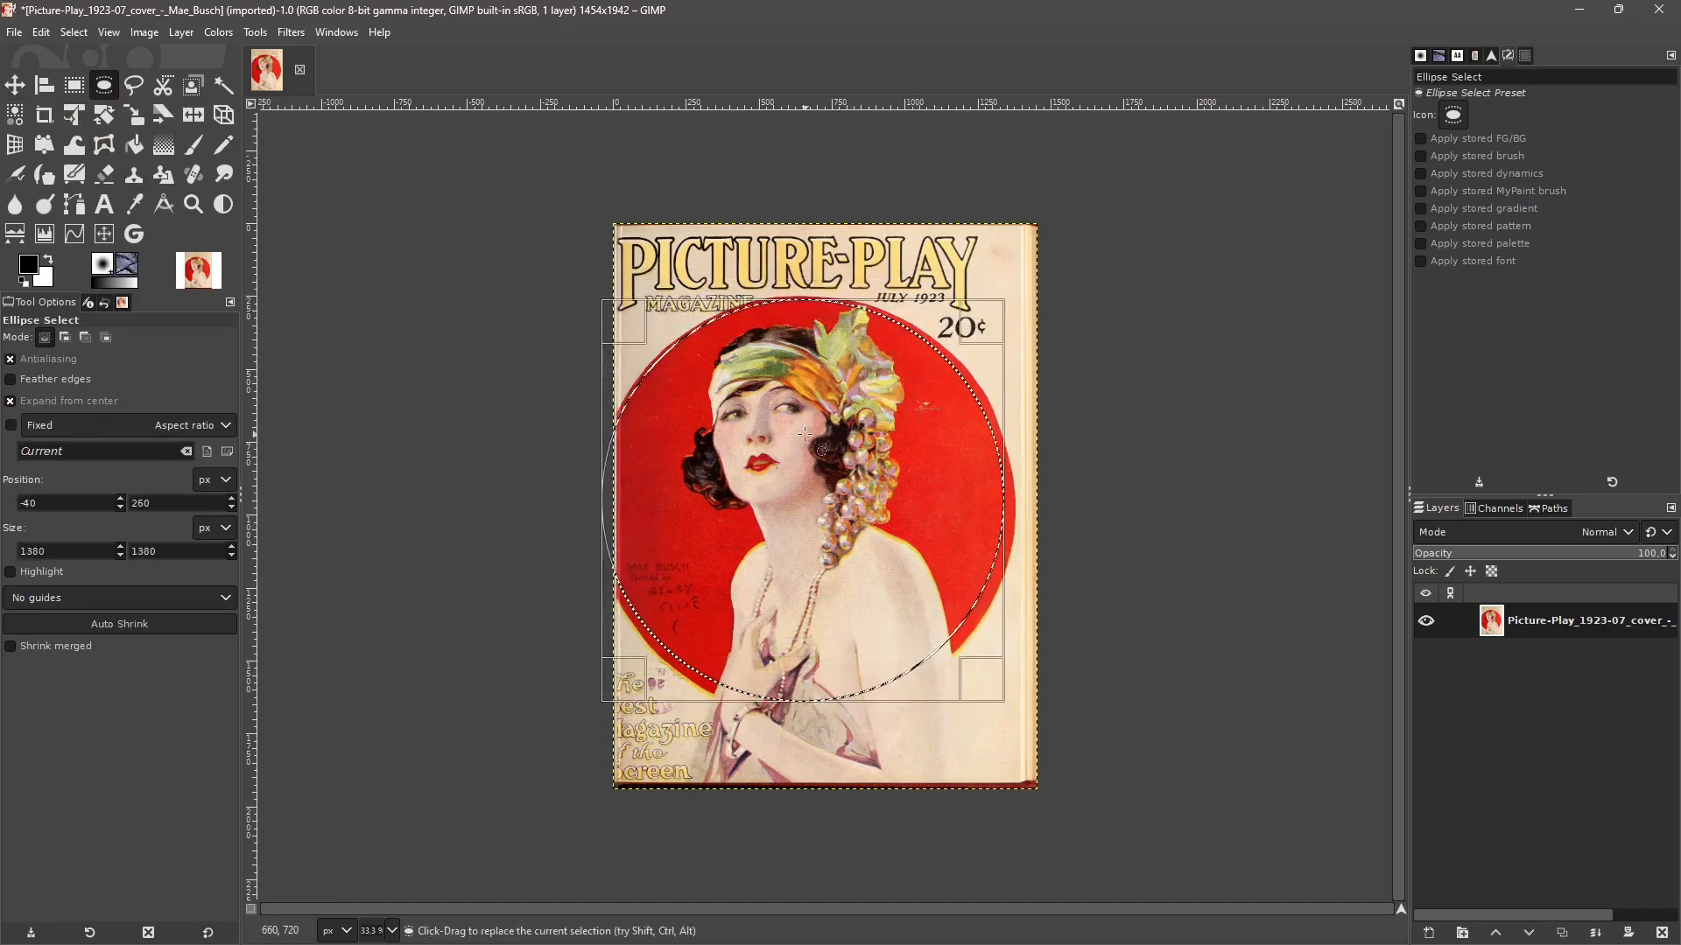
pyautogui.moveTo(643, 329); pyautogui.dragTo(643, 331)
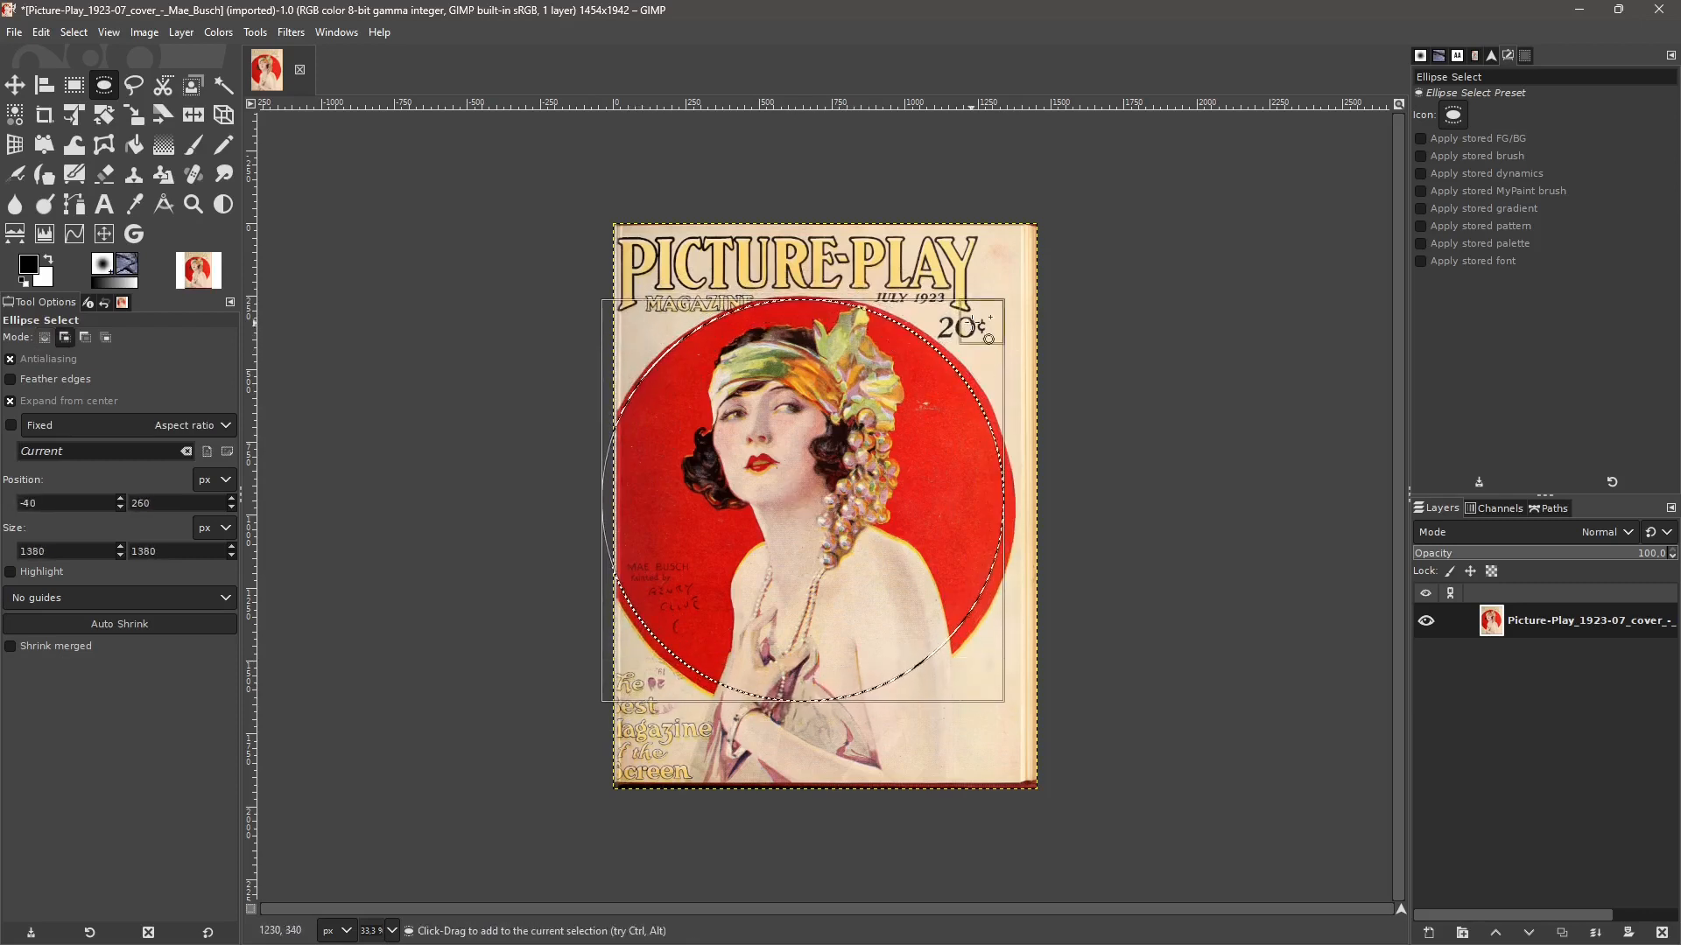
pyautogui.moveTo(972, 324); pyautogui.dragTo(977, 327)
pyautogui.hotkey('ctrl', 'z')
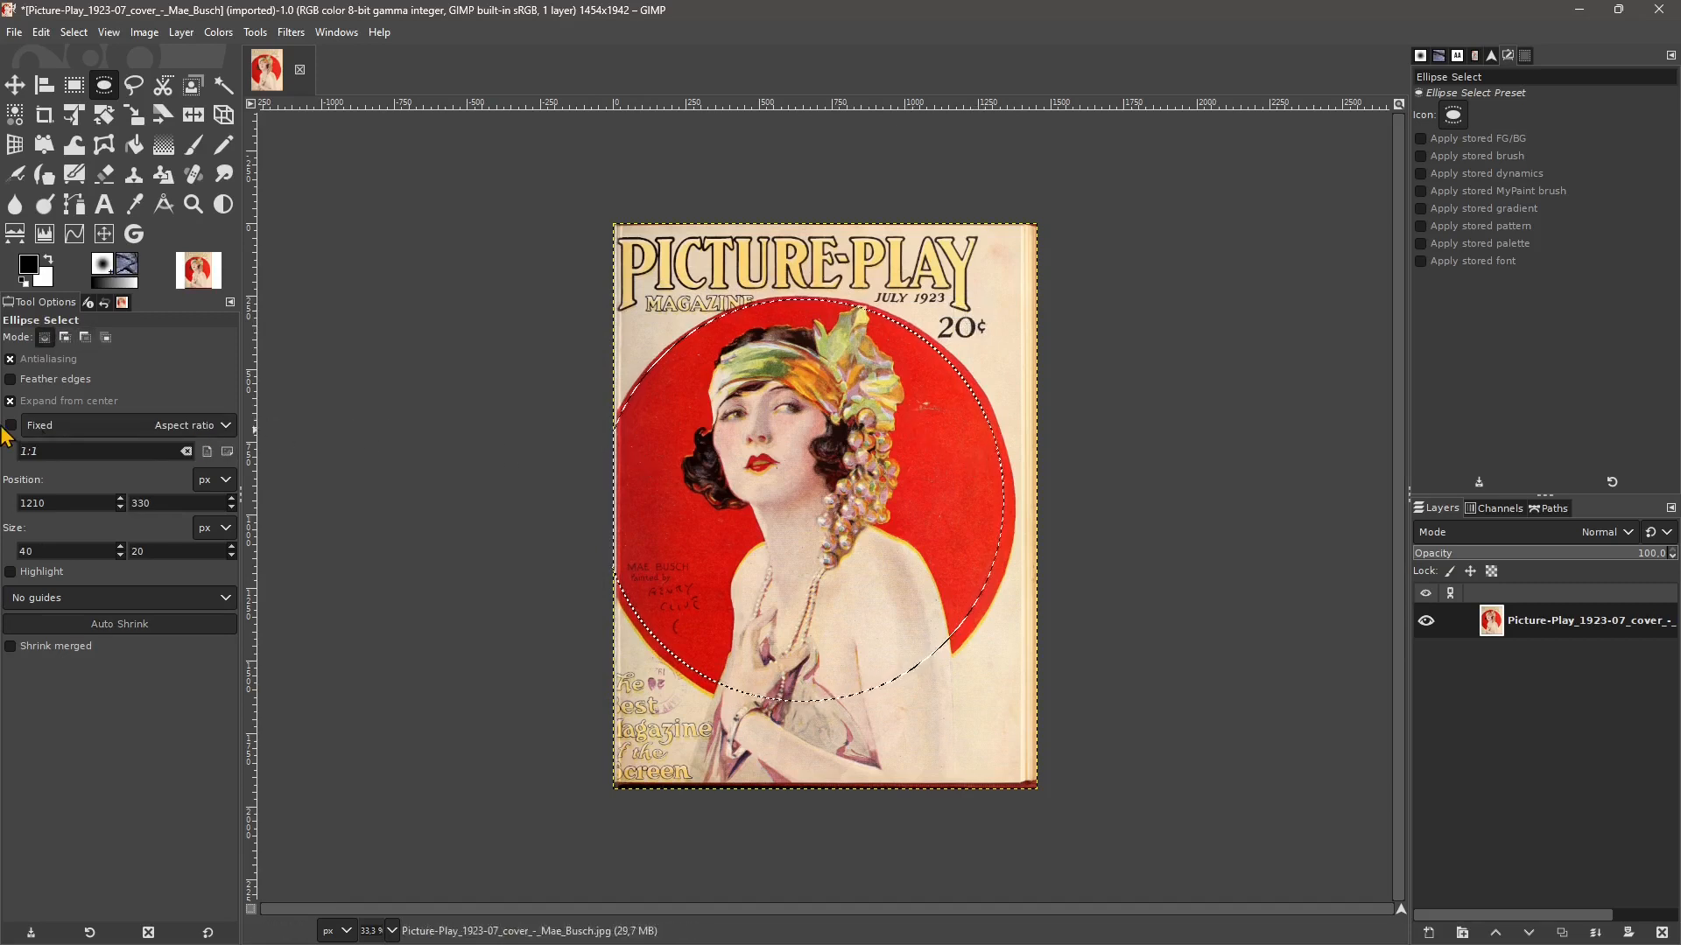
# - Set the Move tool to act on selections, try shifting the circular selection down and to the right, and undo the shift
pyautogui.click(14, 85)
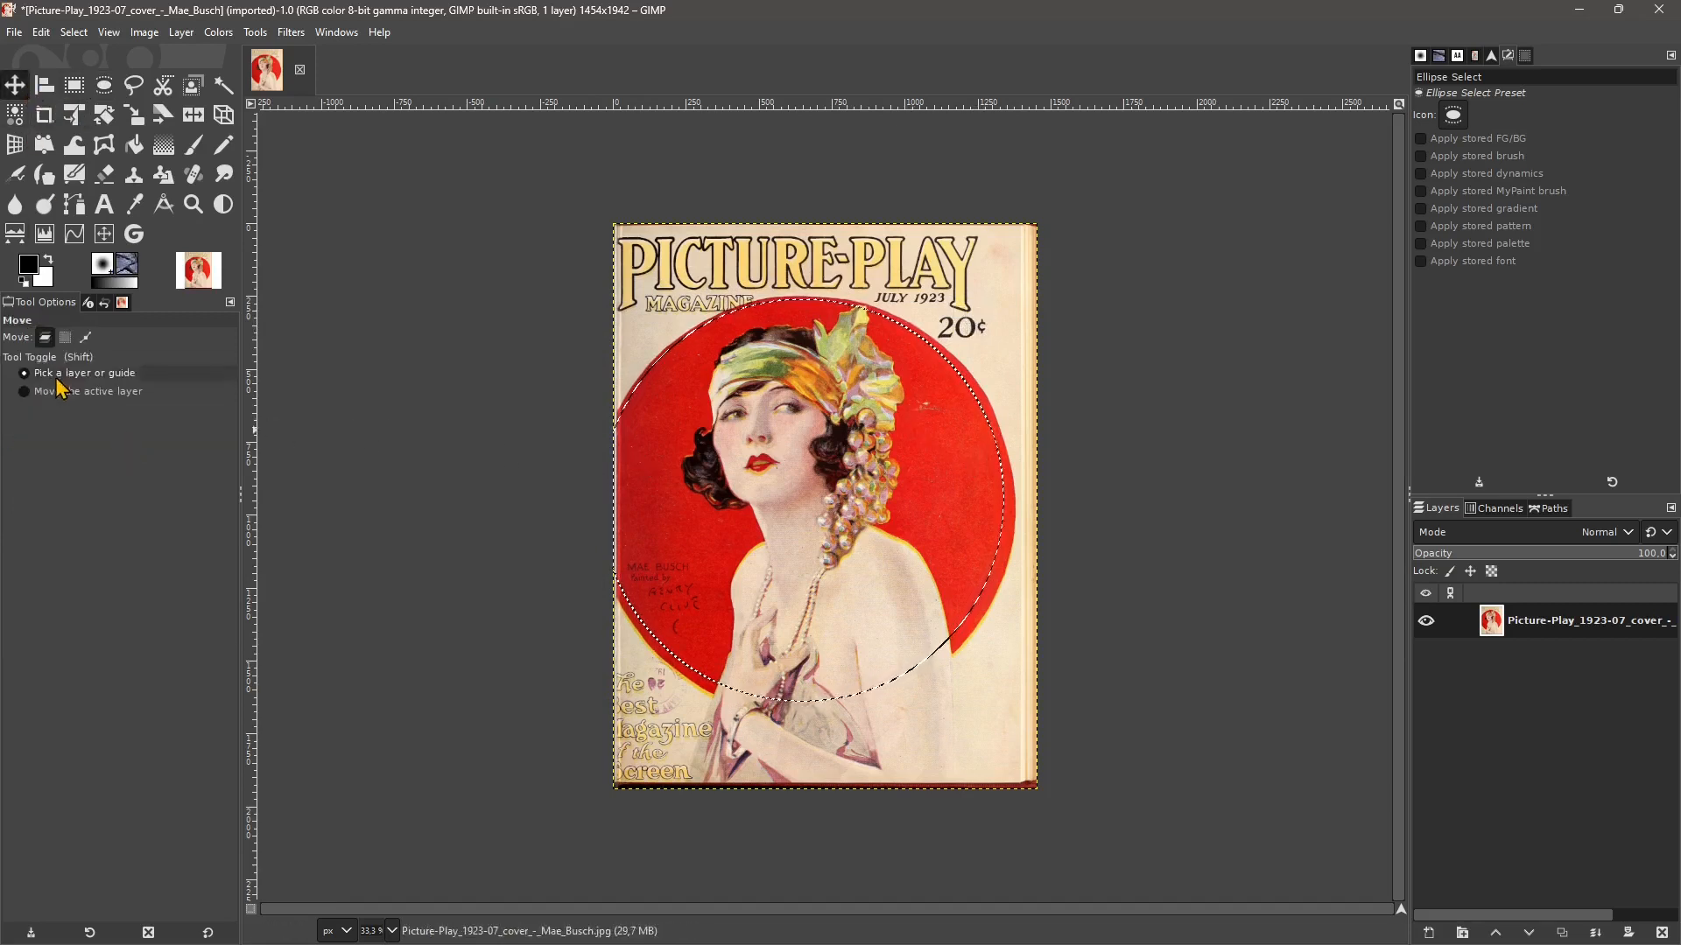
pyautogui.click(65, 337)
pyautogui.moveTo(781, 455); pyautogui.dragTo(873, 487)
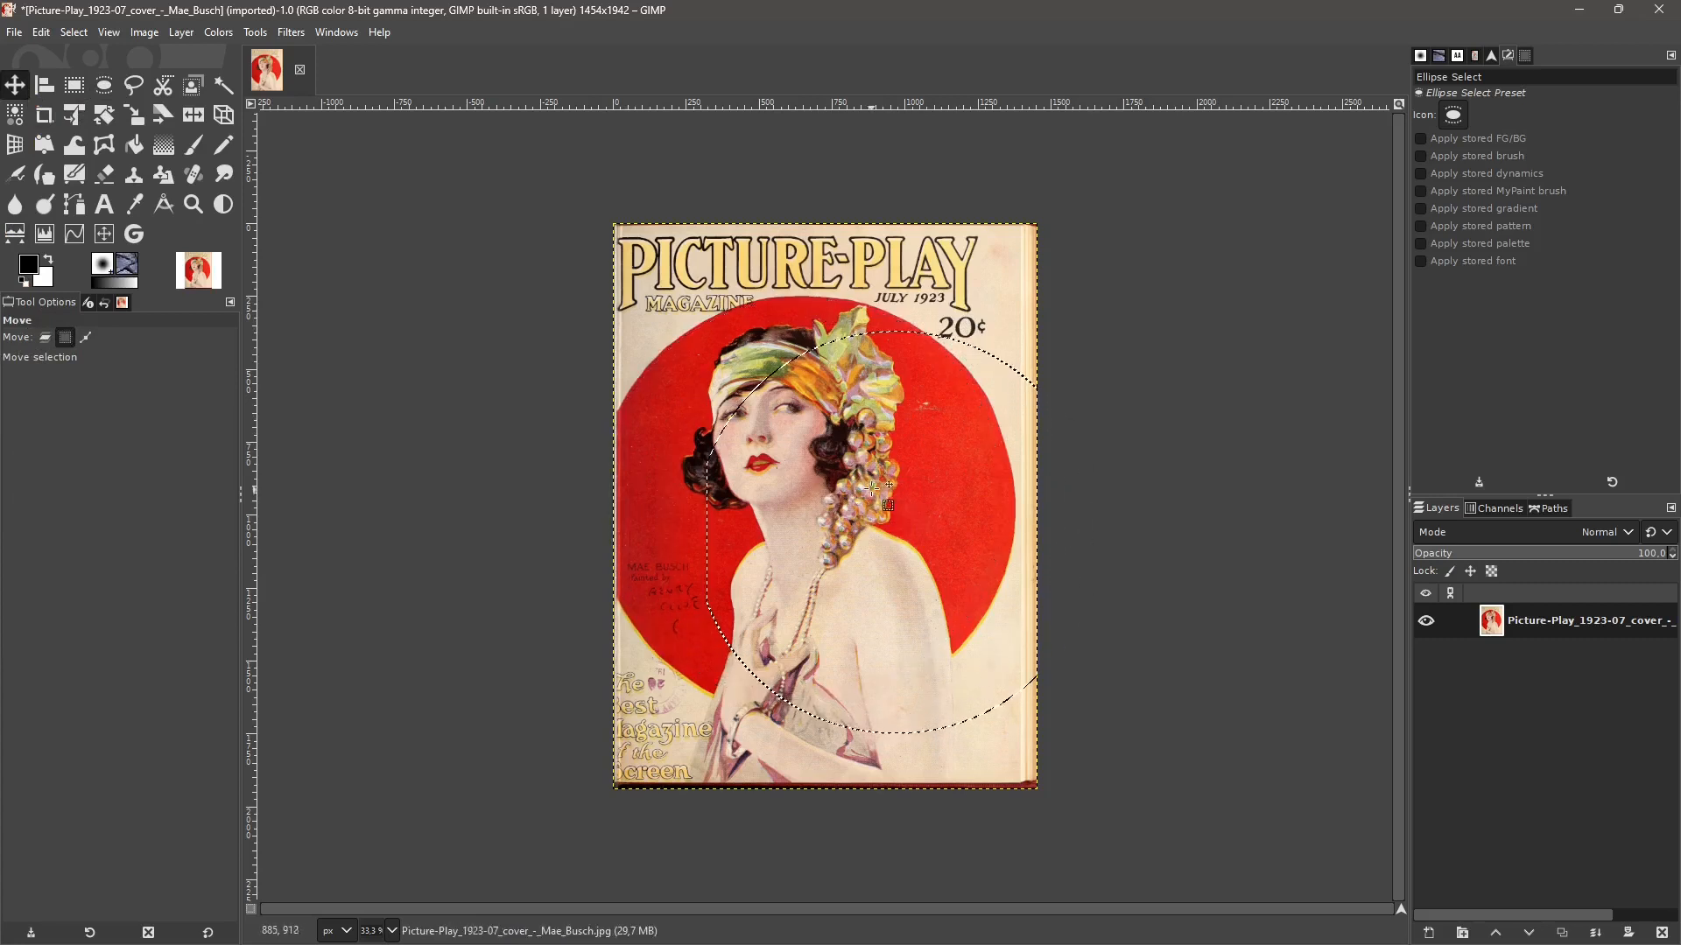
pyautogui.hotkey('ctrl', 'z')
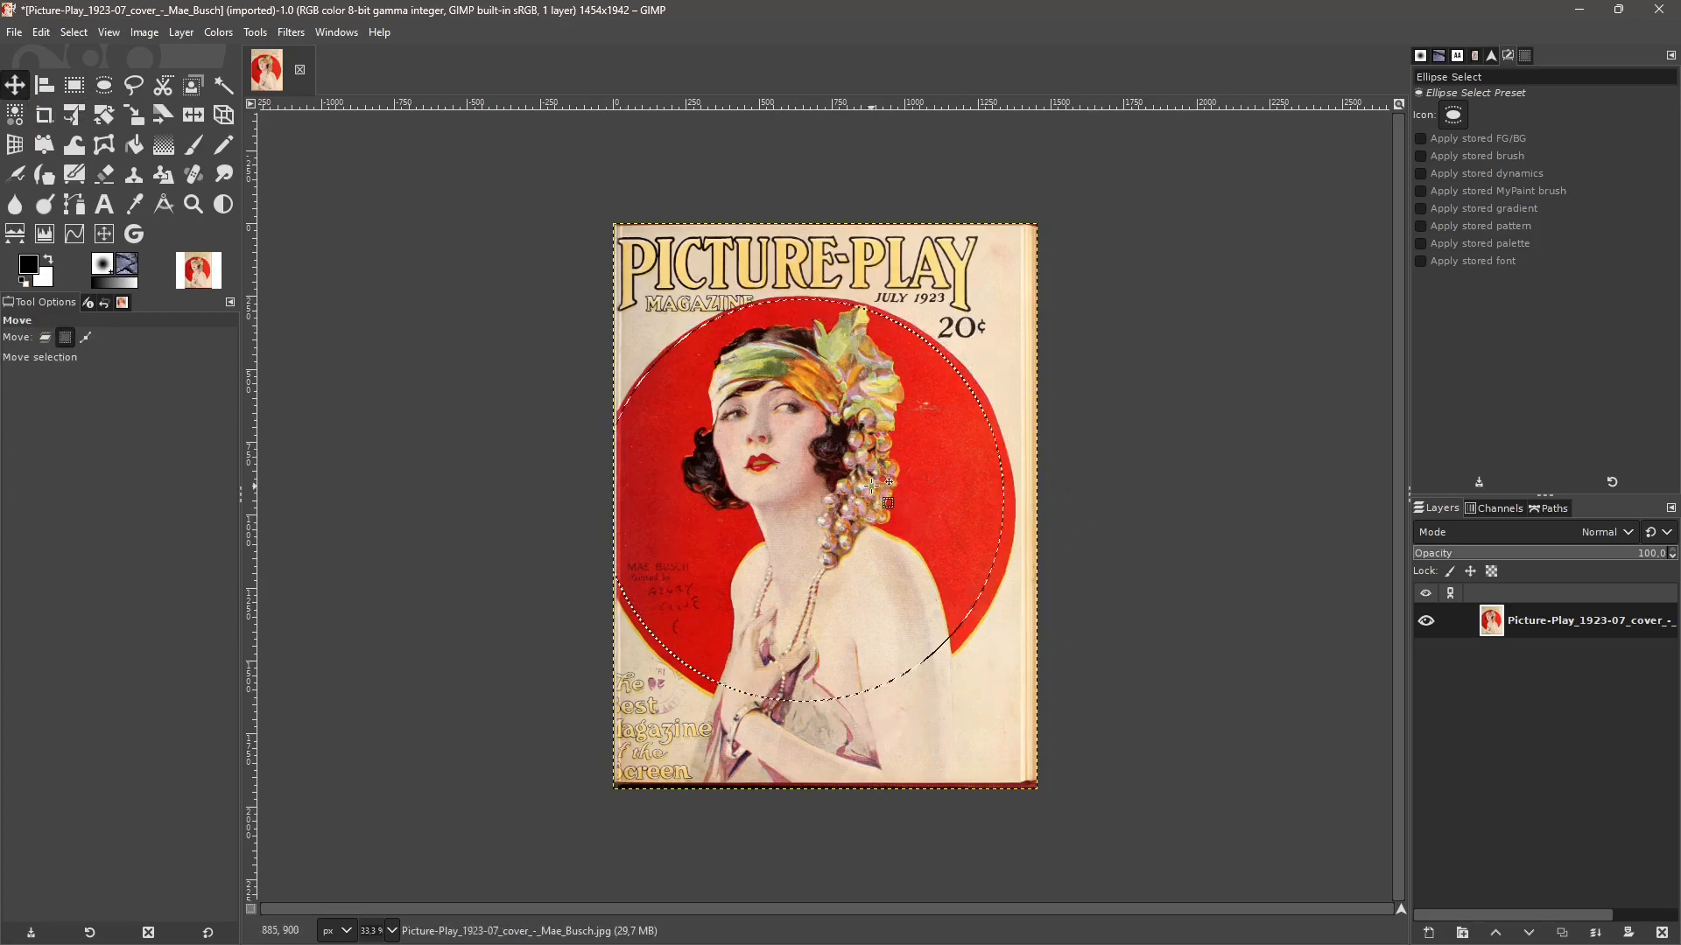
# - Set the Move tool to paths, switch it back to layers, and place a horizontal guide across the cover at the woman's lips
pyautogui.click(85, 342)
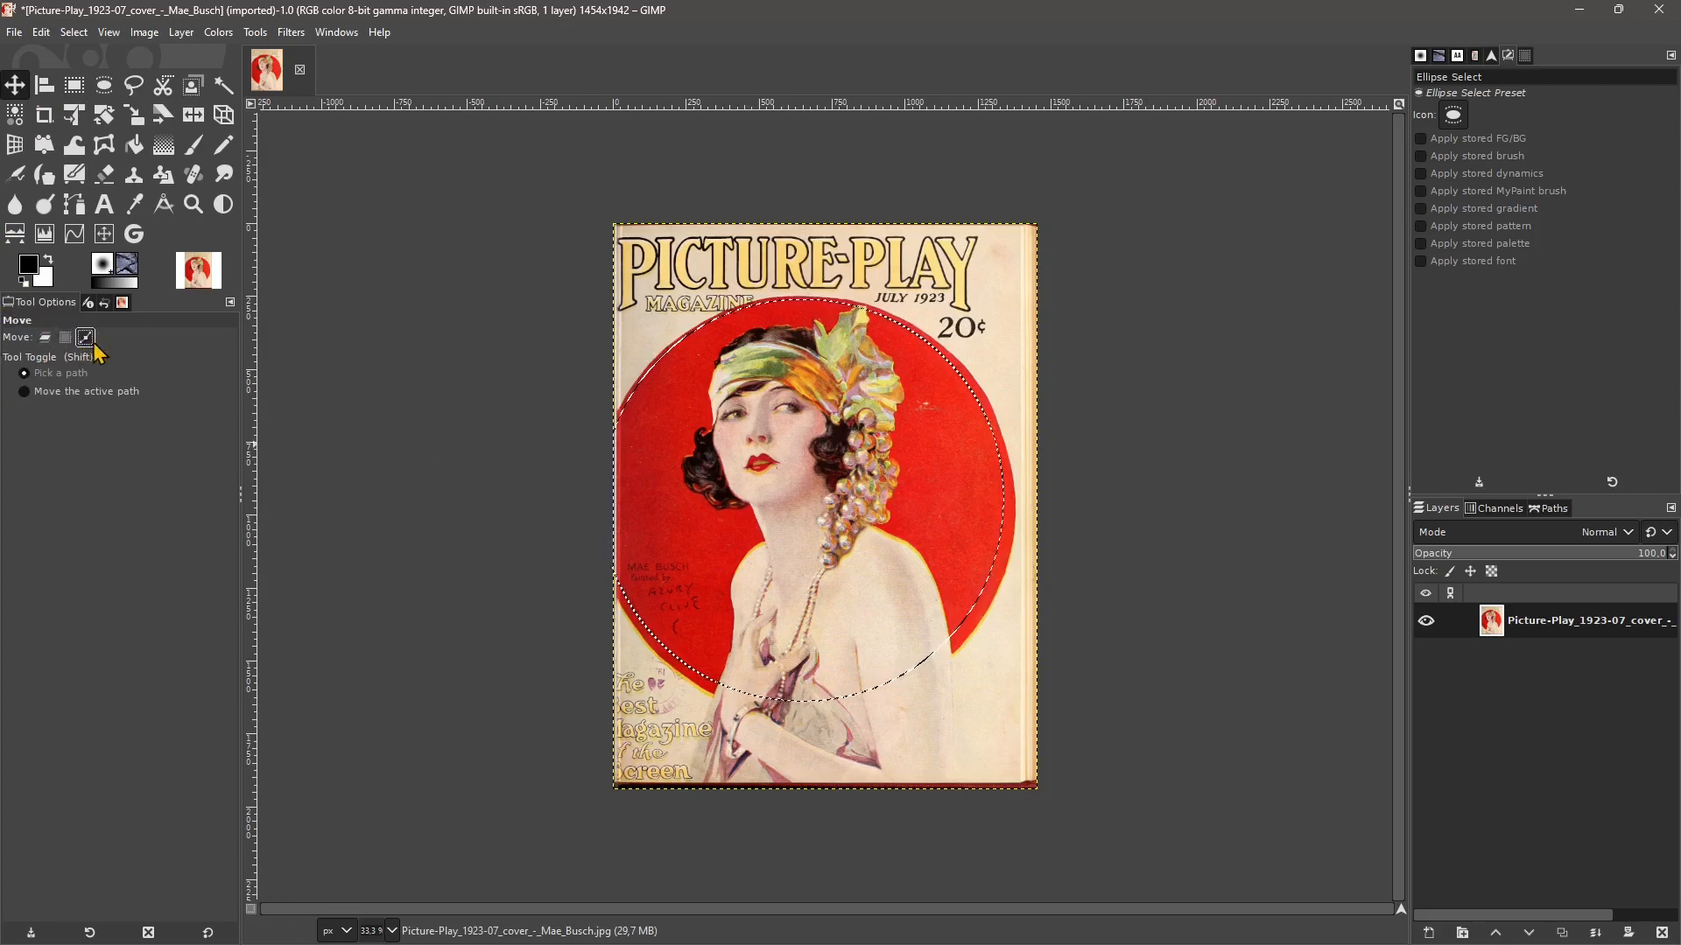
pyautogui.click(45, 338)
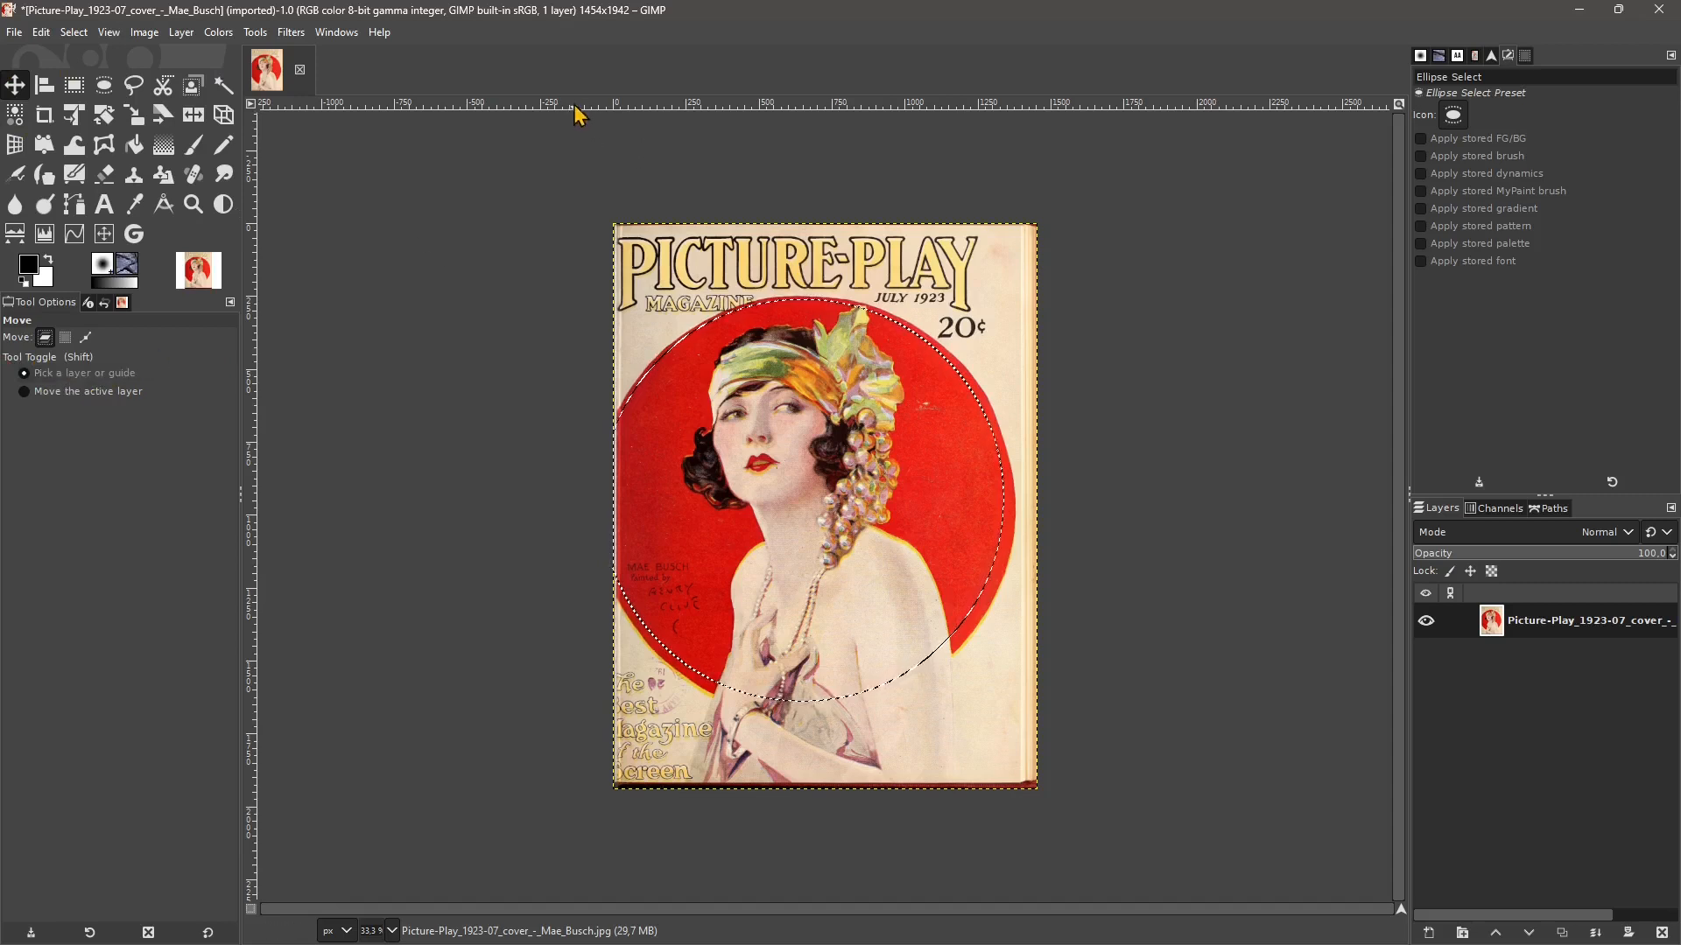
pyautogui.moveTo(577, 112); pyautogui.dragTo(666, 474)
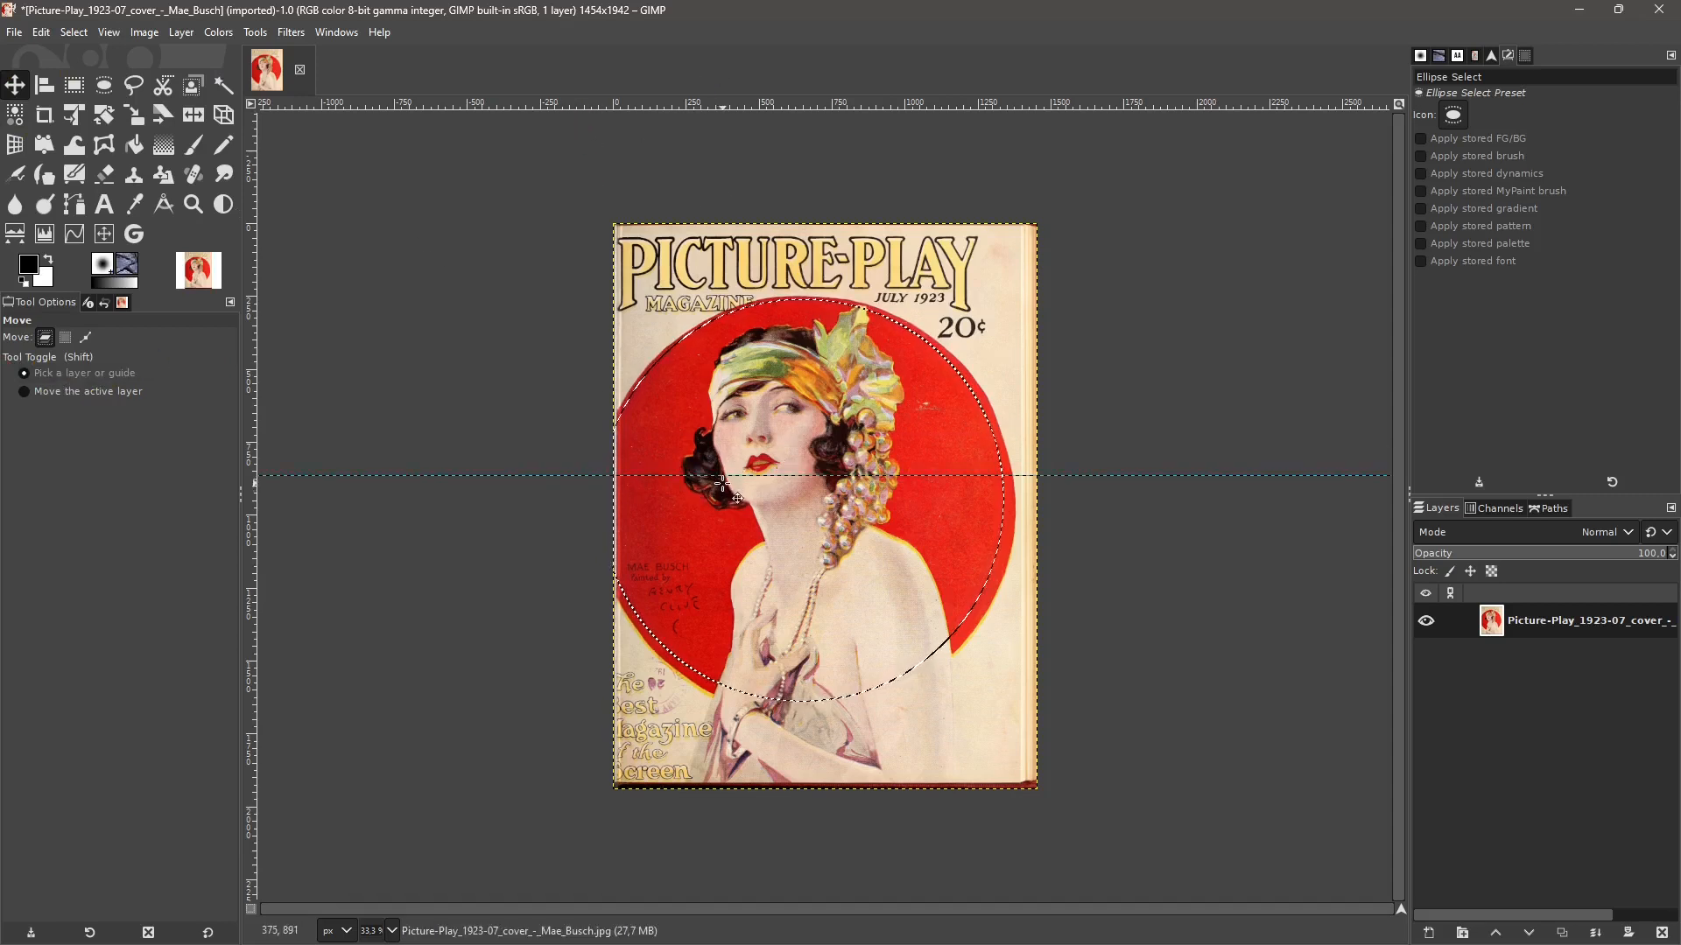
# - Try shifting the cover layer and raising the horizontal guide, undo these moves, and remove the guide from the image
pyautogui.moveTo(750, 476)
pyautogui.mouseDown()
pyautogui.moveTo(768, 440)
pyautogui.moveTo(767, 471)
pyautogui.mouseUp()
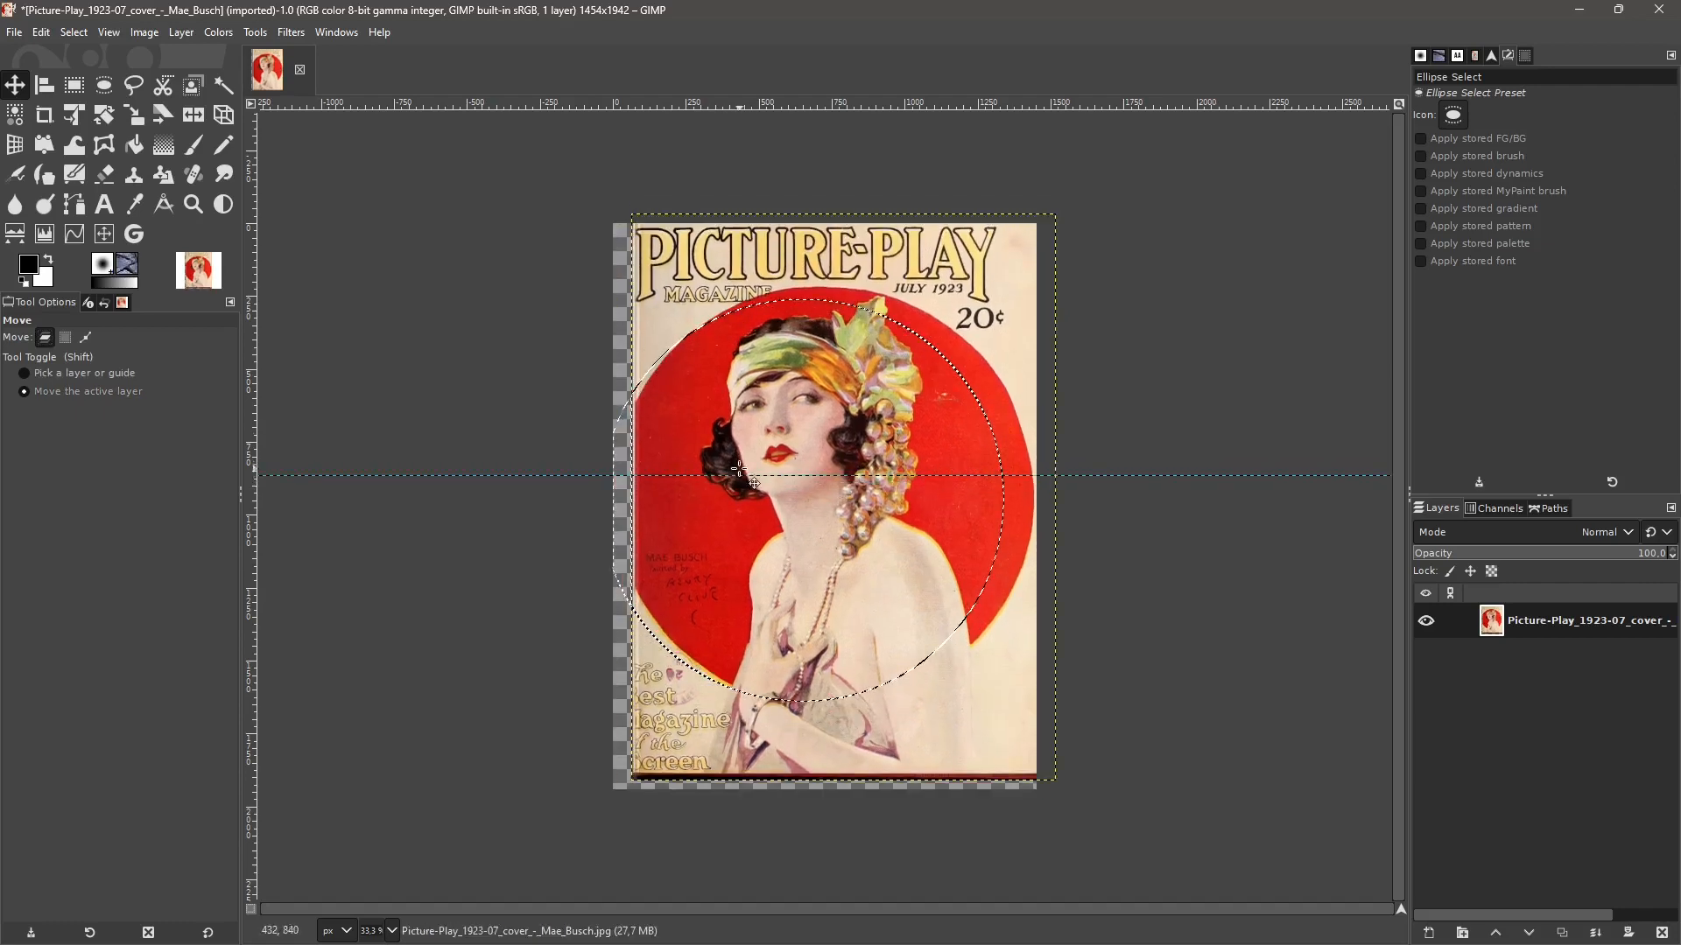
pyautogui.hotkey('ctrl', 'z')
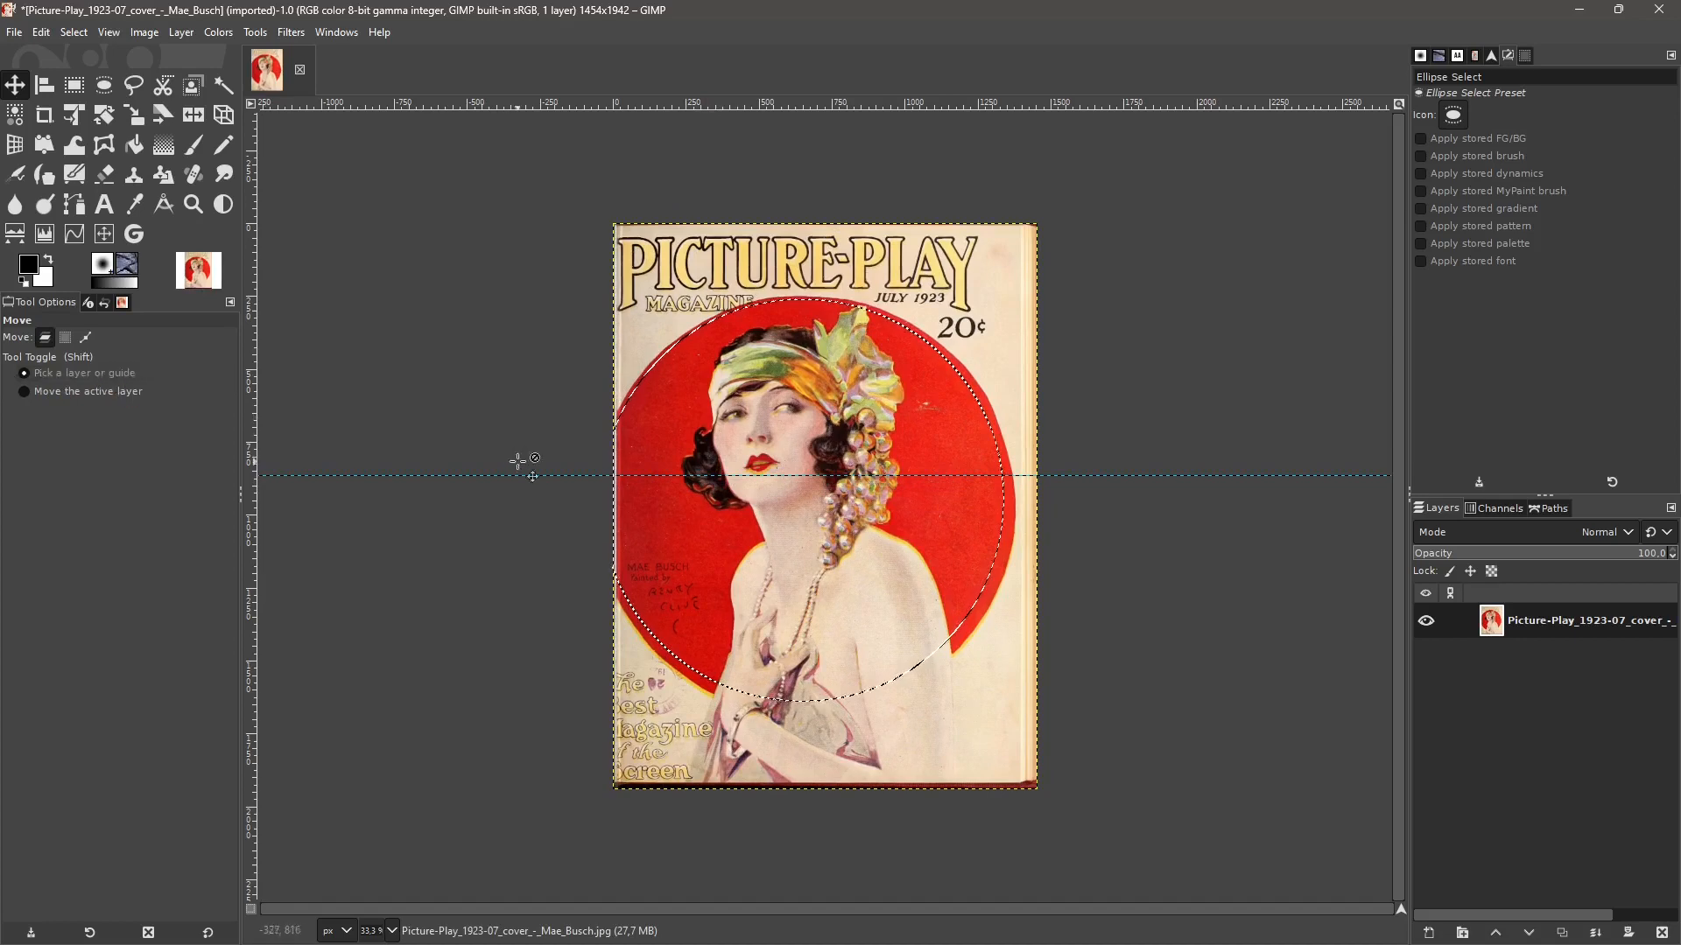
pyautogui.moveTo(655, 477); pyautogui.dragTo(710, 339)
pyautogui.hotkey('ctrl', 'z')
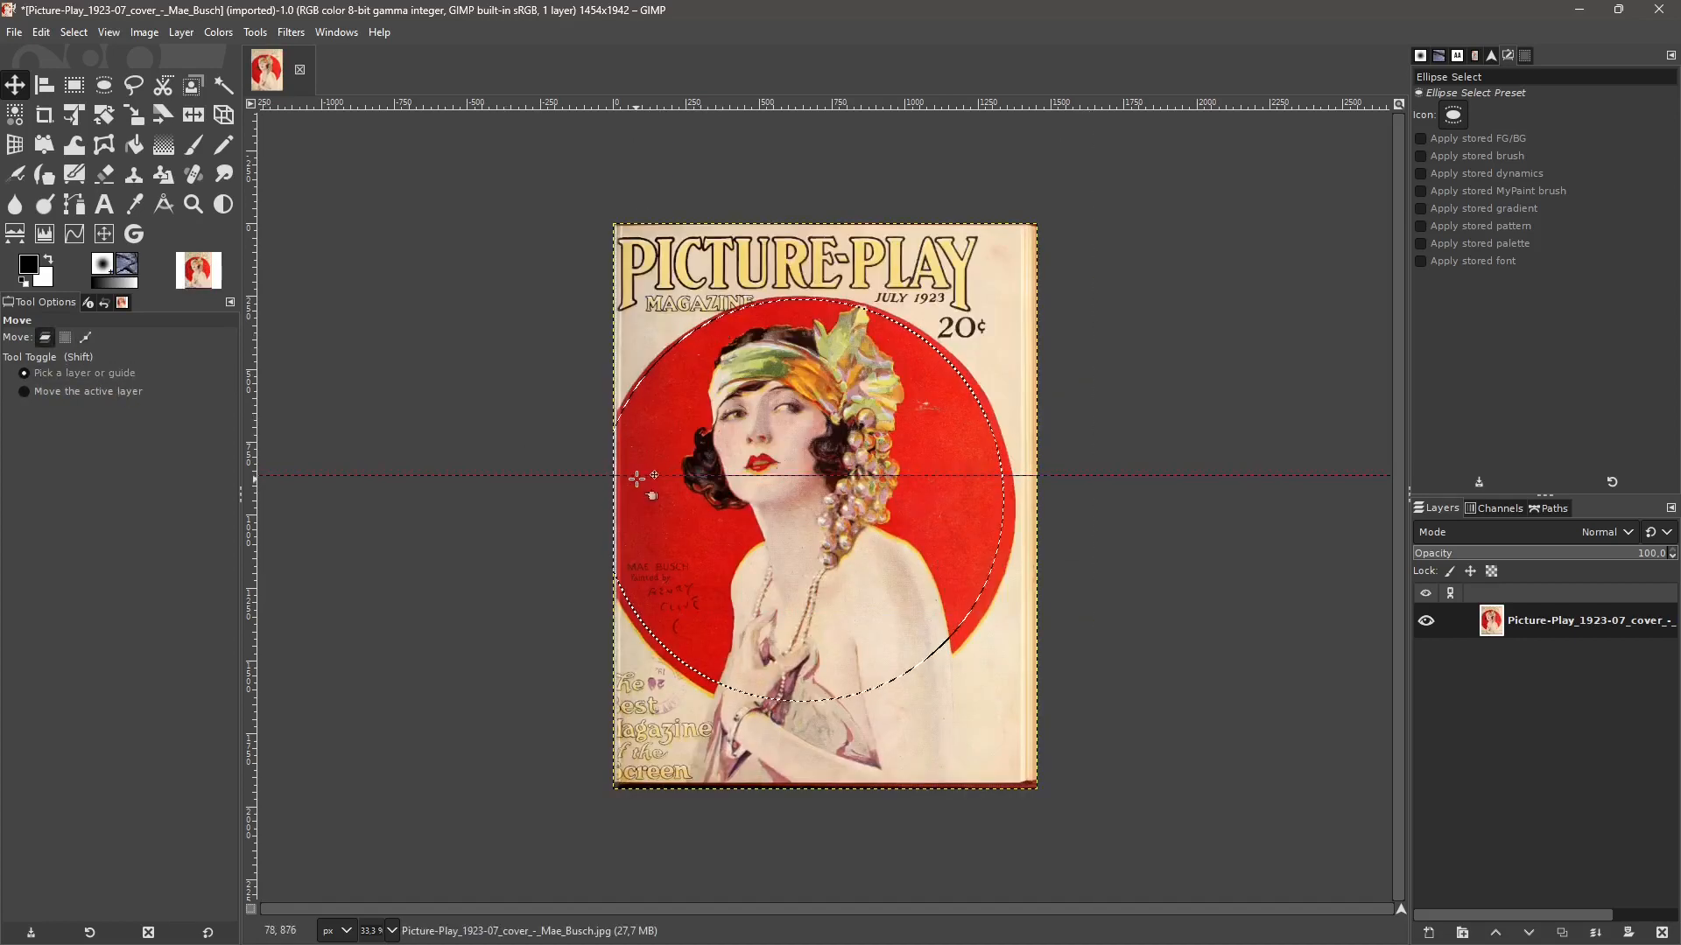
pyautogui.moveTo(637, 477); pyautogui.dragTo(694, 105)
pyautogui.hotkey('ctrl', 'z')
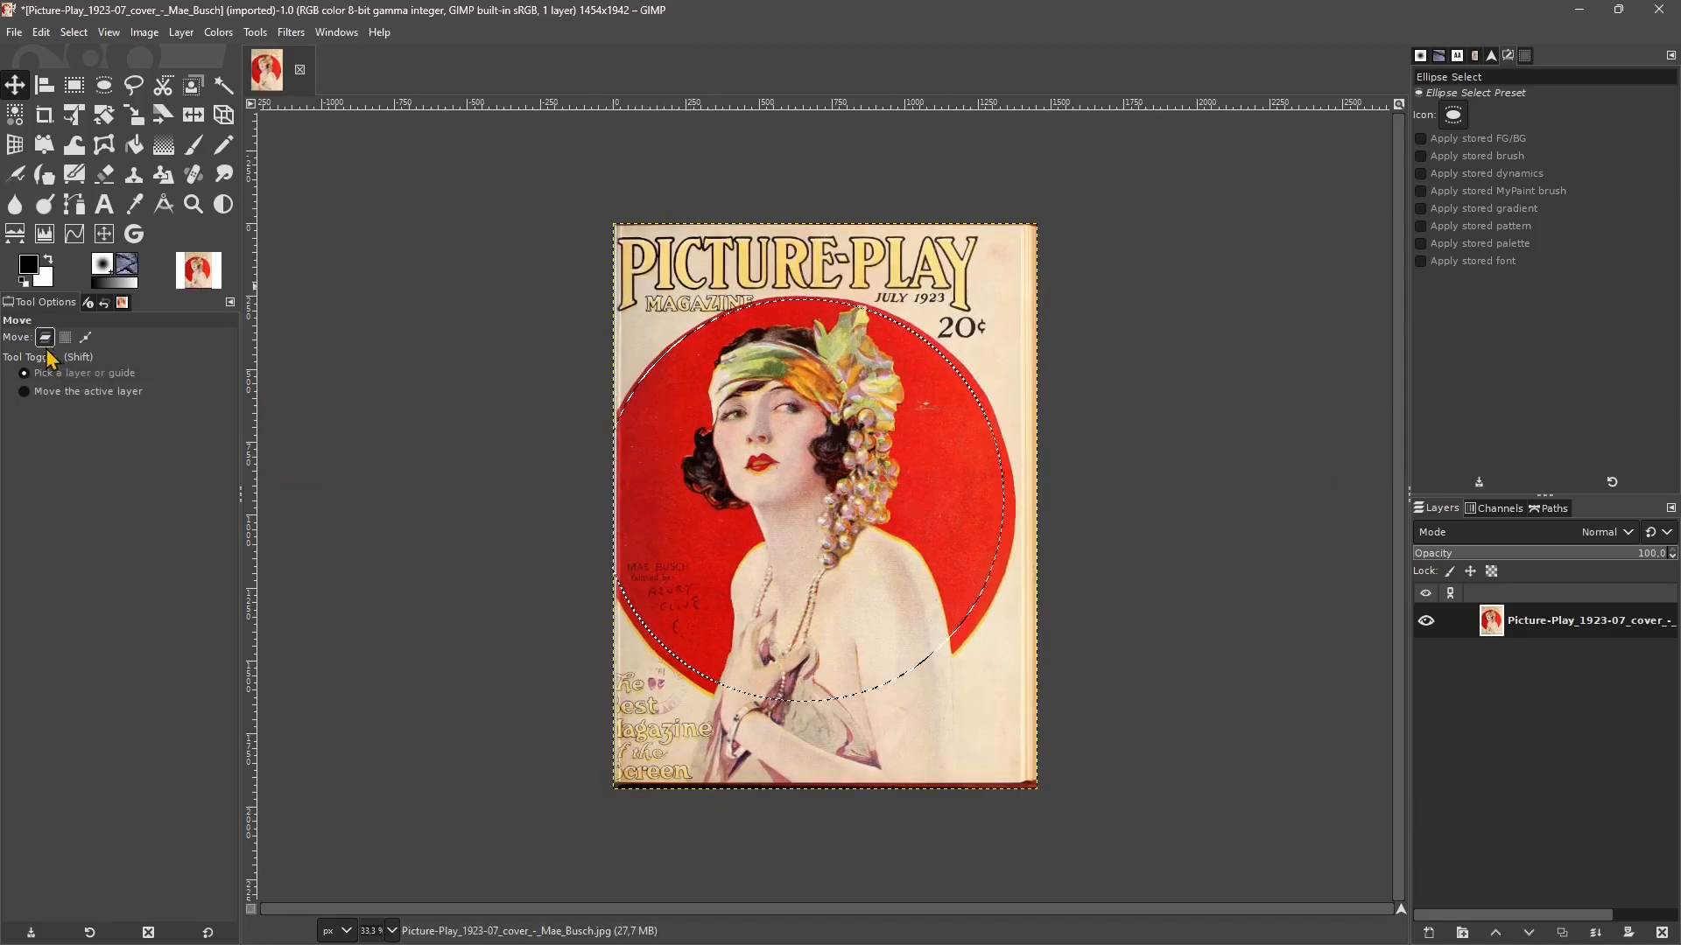
# - Set the Move tool to move the active layer, add a horizontal guide below the lips, try moving the cover layer up and undo it
pyautogui.click(54, 396)
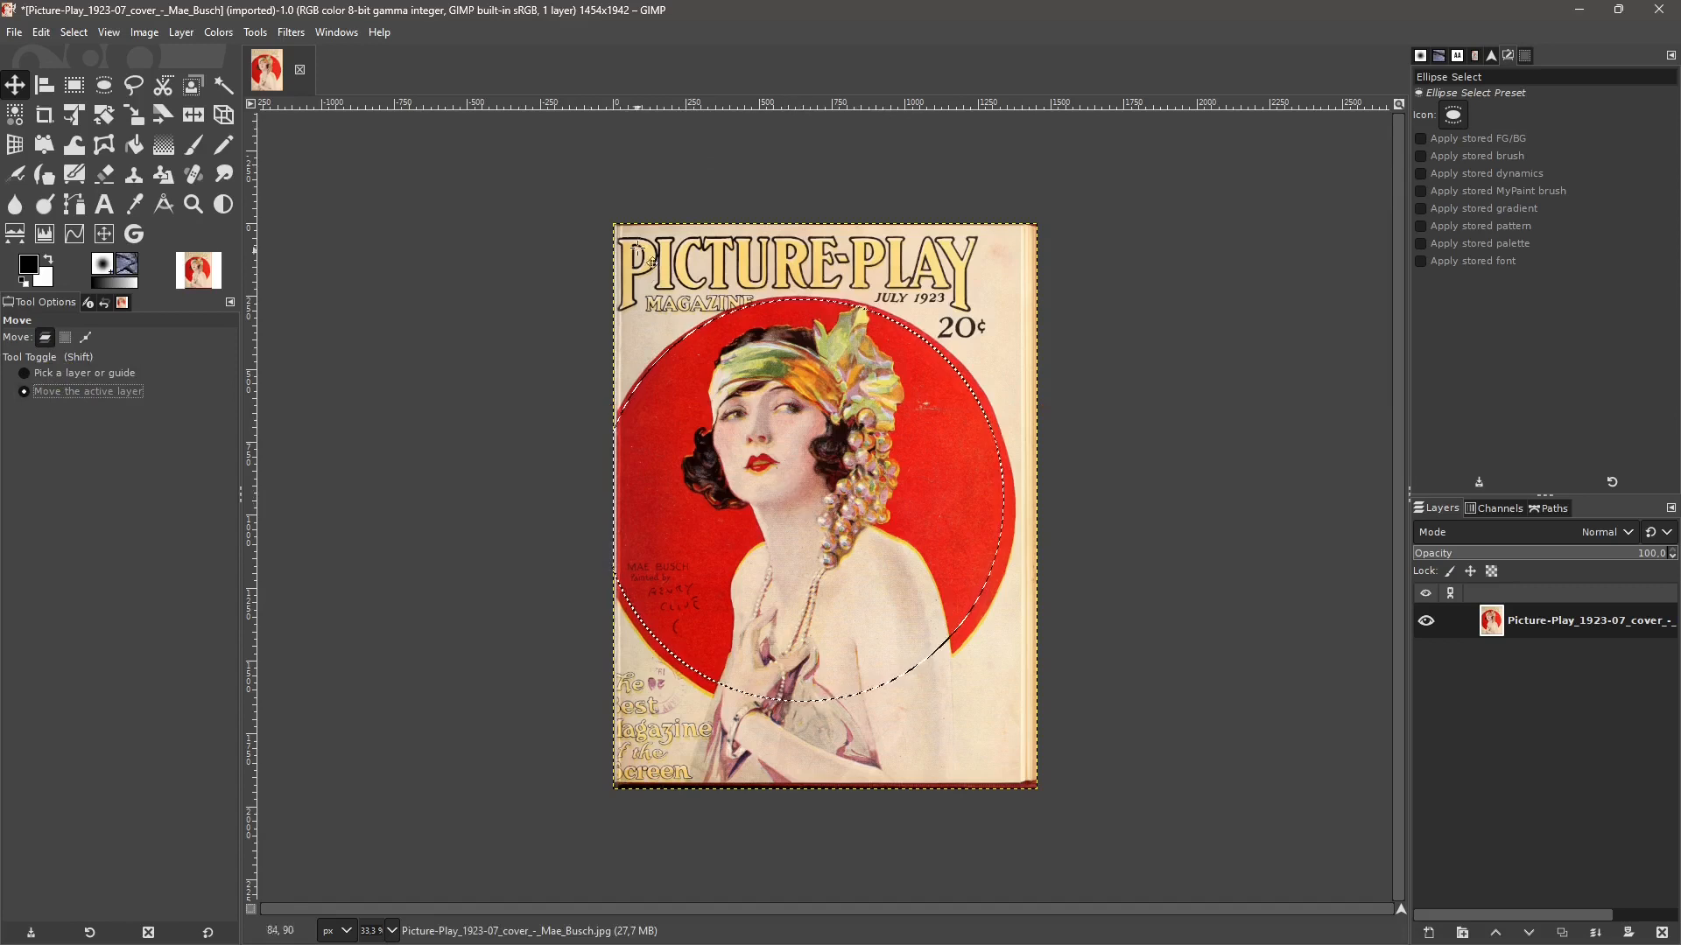
pyautogui.moveTo(670, 107); pyautogui.dragTo(698, 486)
pyautogui.moveTo(853, 526); pyautogui.dragTo(874, 417)
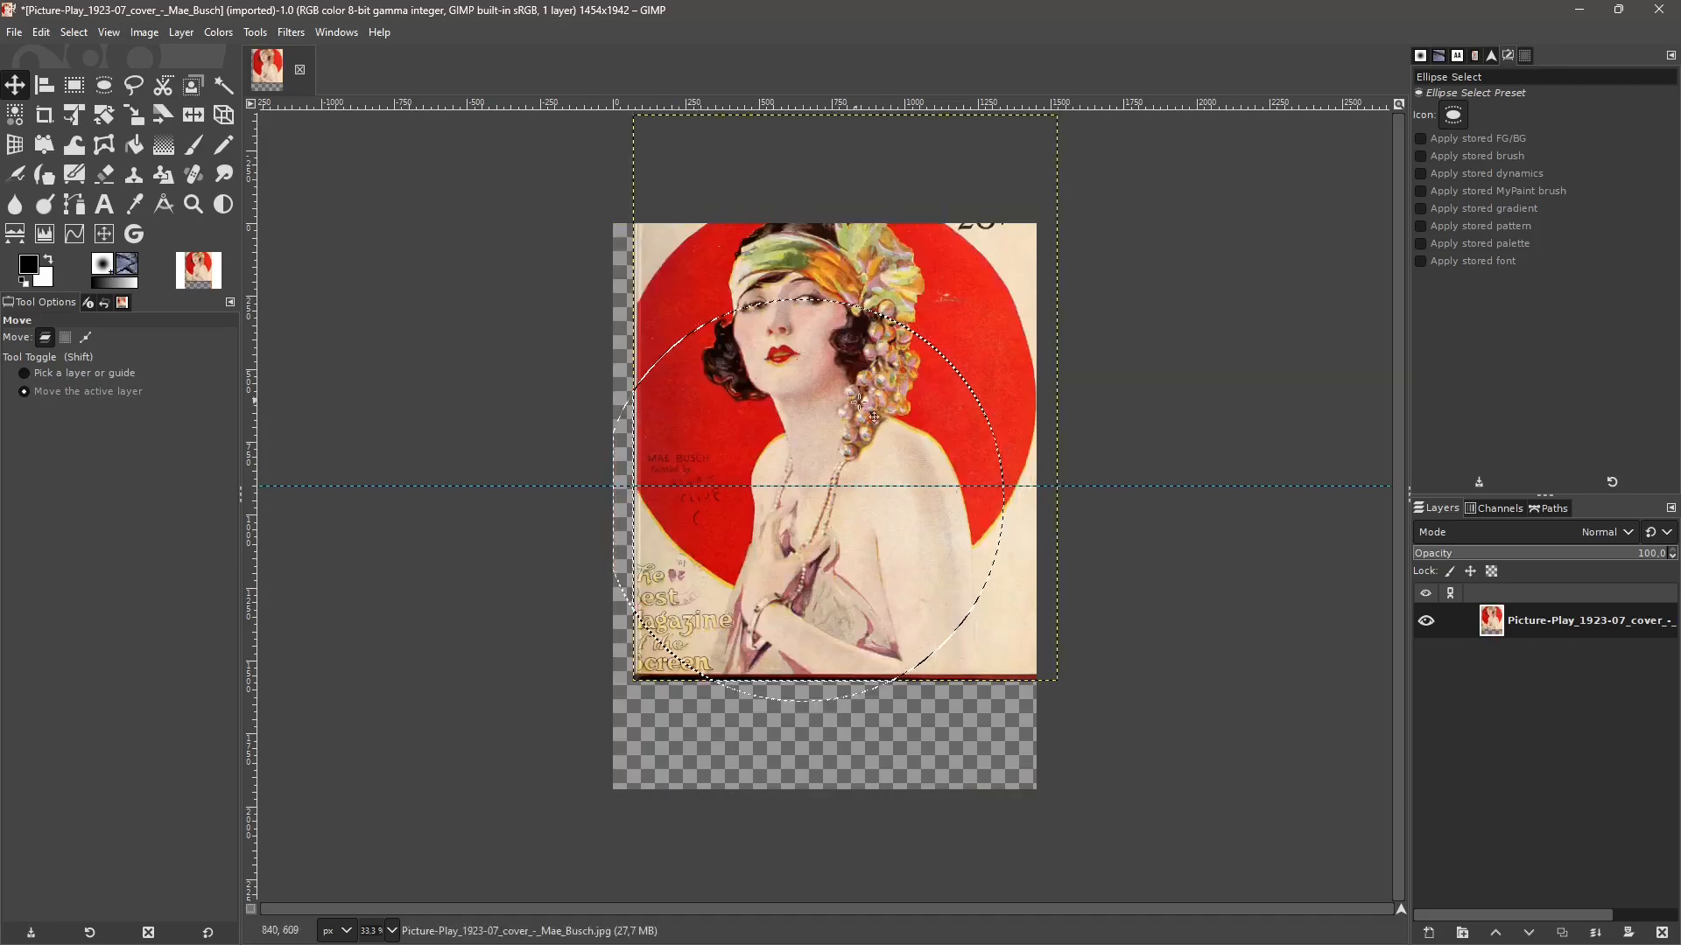
pyautogui.hotkey('ctrl', 'z')
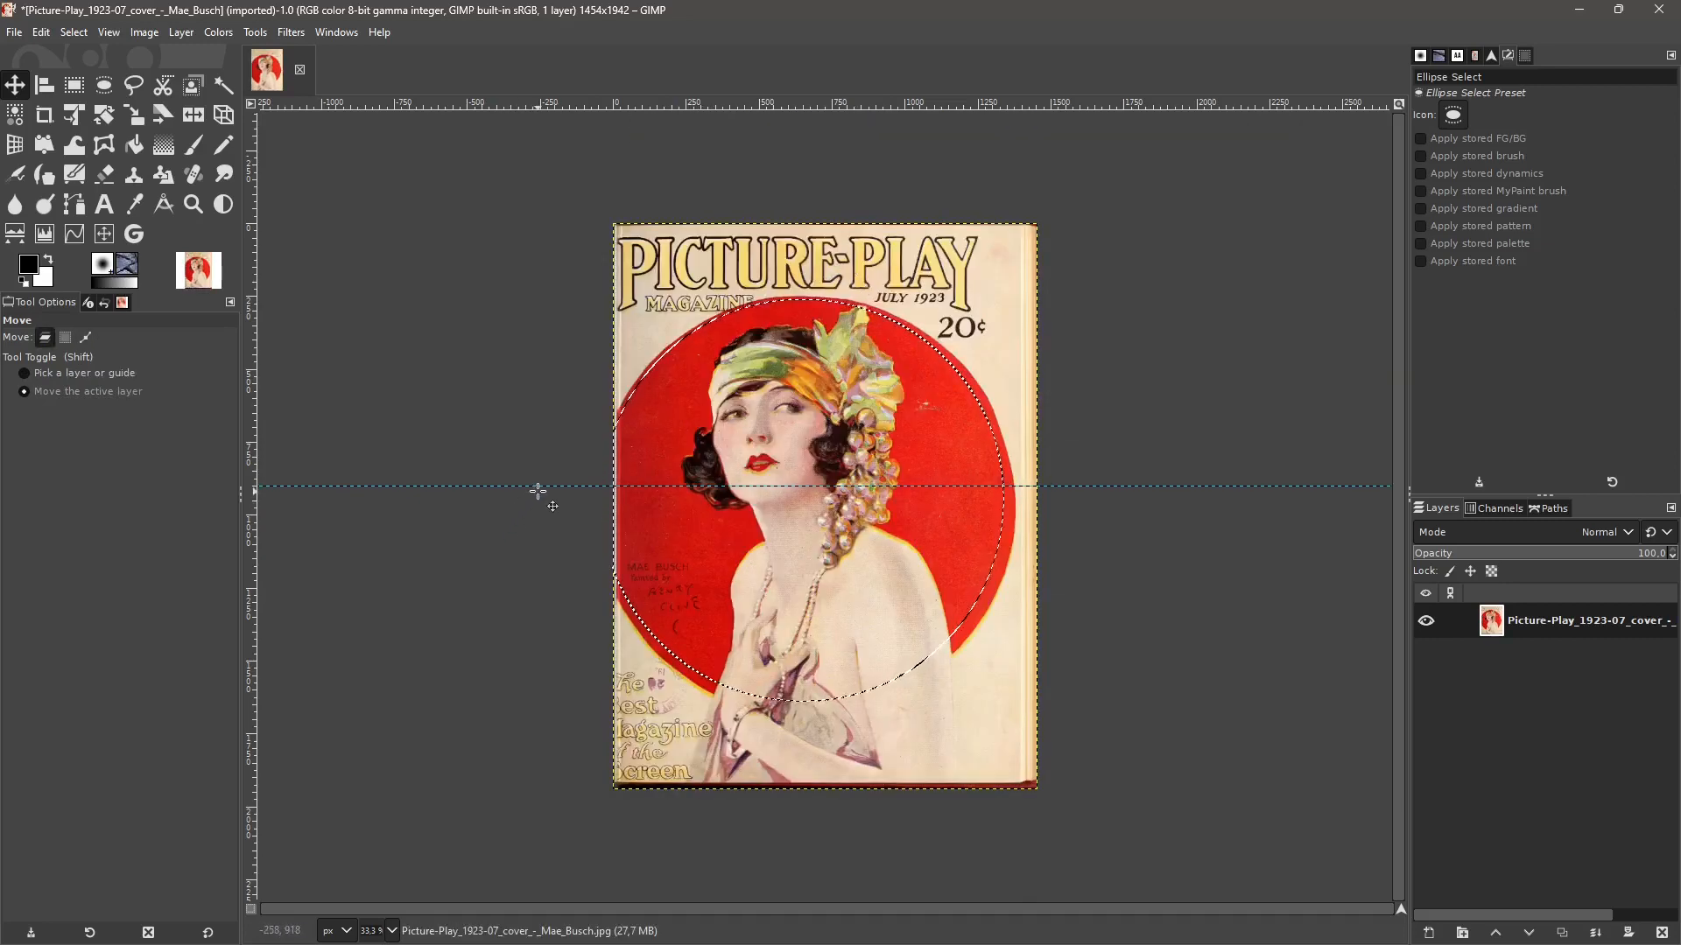
# - Try moving the guide in active-layer mode, undo, set the Move tool to pick a layer or guide, and remove the guide
pyautogui.moveTo(544, 484); pyautogui.dragTo(559, 360)
pyautogui.hotkey('ctrl', 'z')
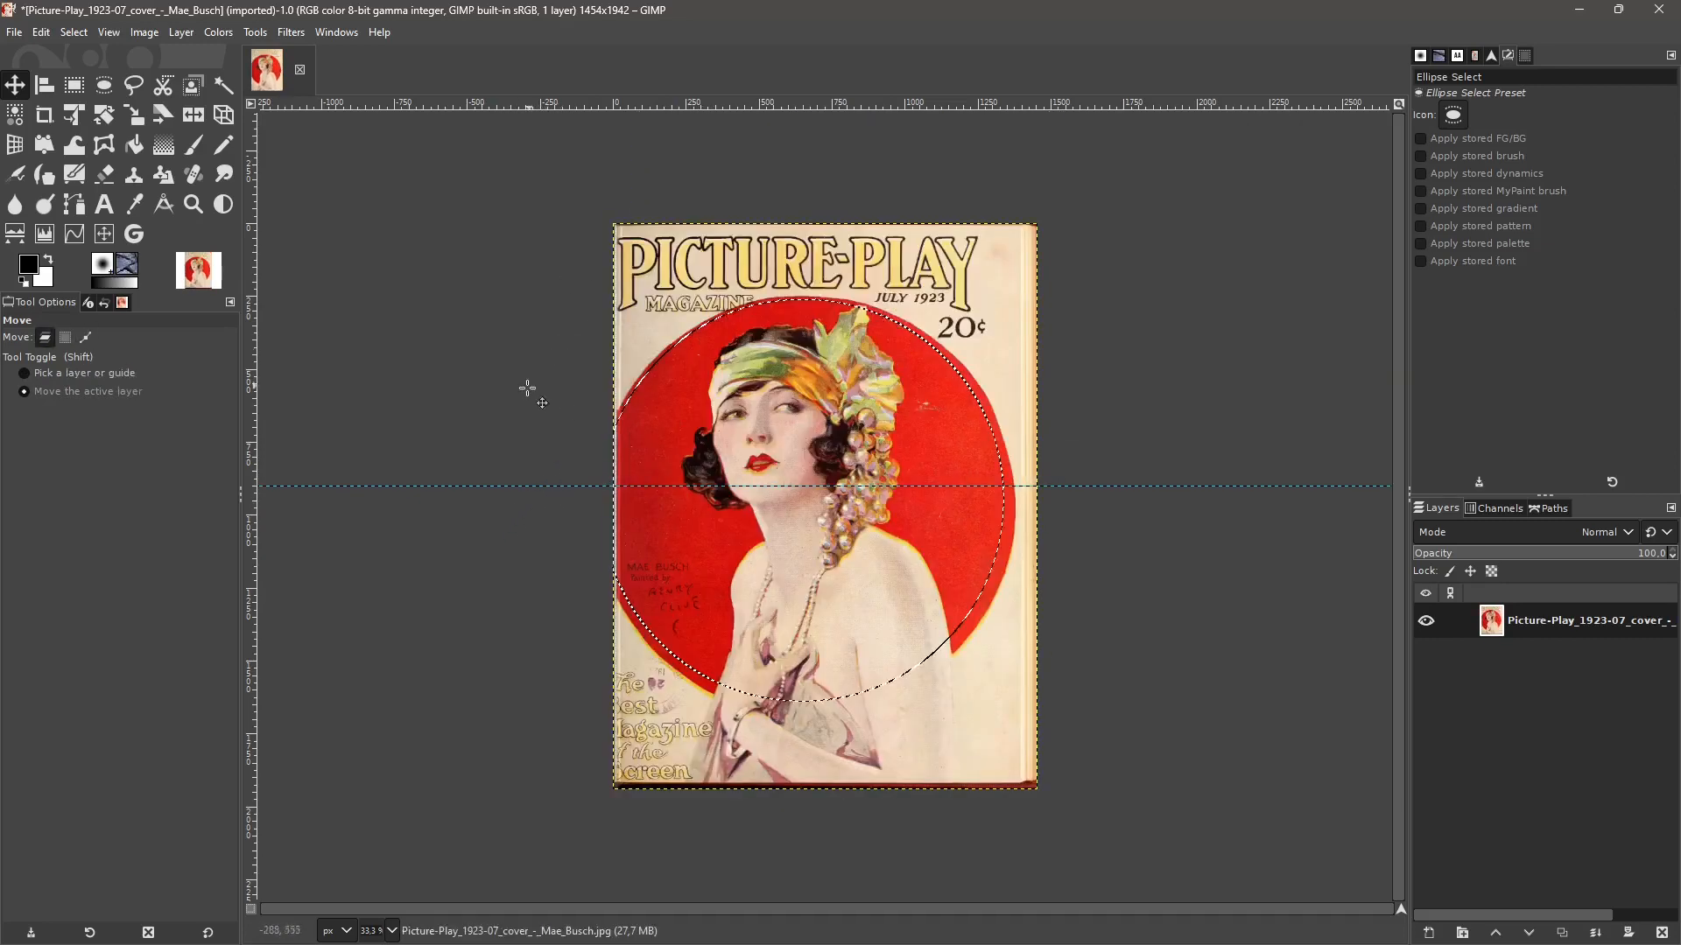
pyautogui.click(44, 374)
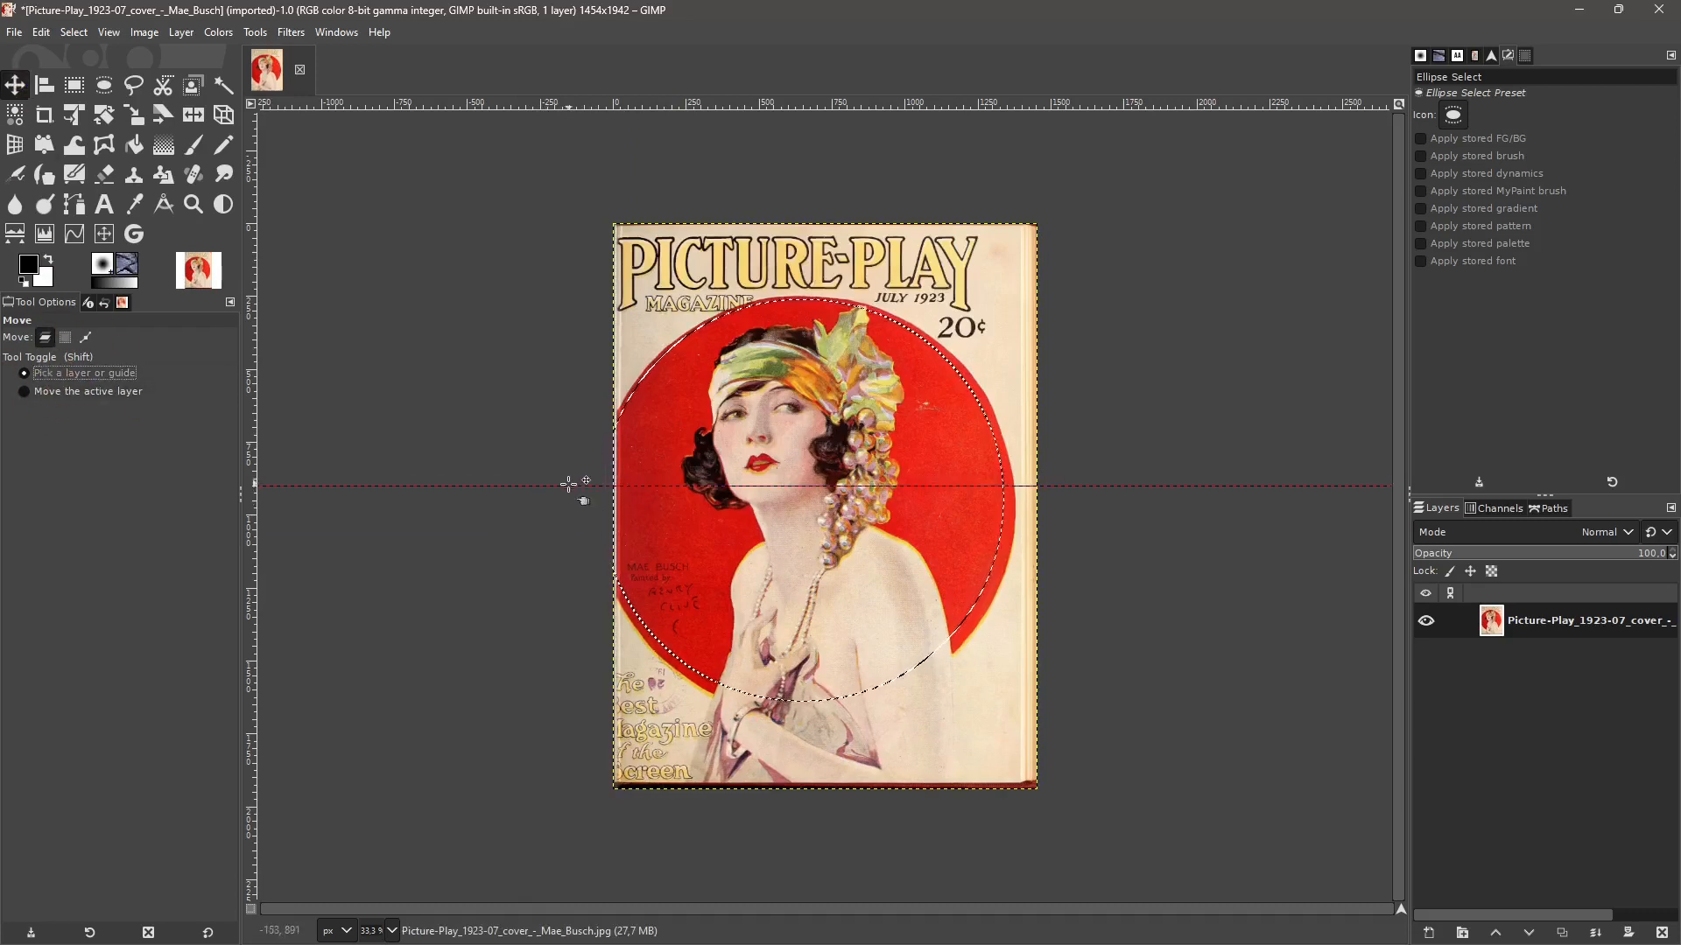
pyautogui.moveTo(569, 484); pyautogui.dragTo(589, 100)
# - Create a new blank image from the A4 (300 ppi) template
pyautogui.click(14, 33)
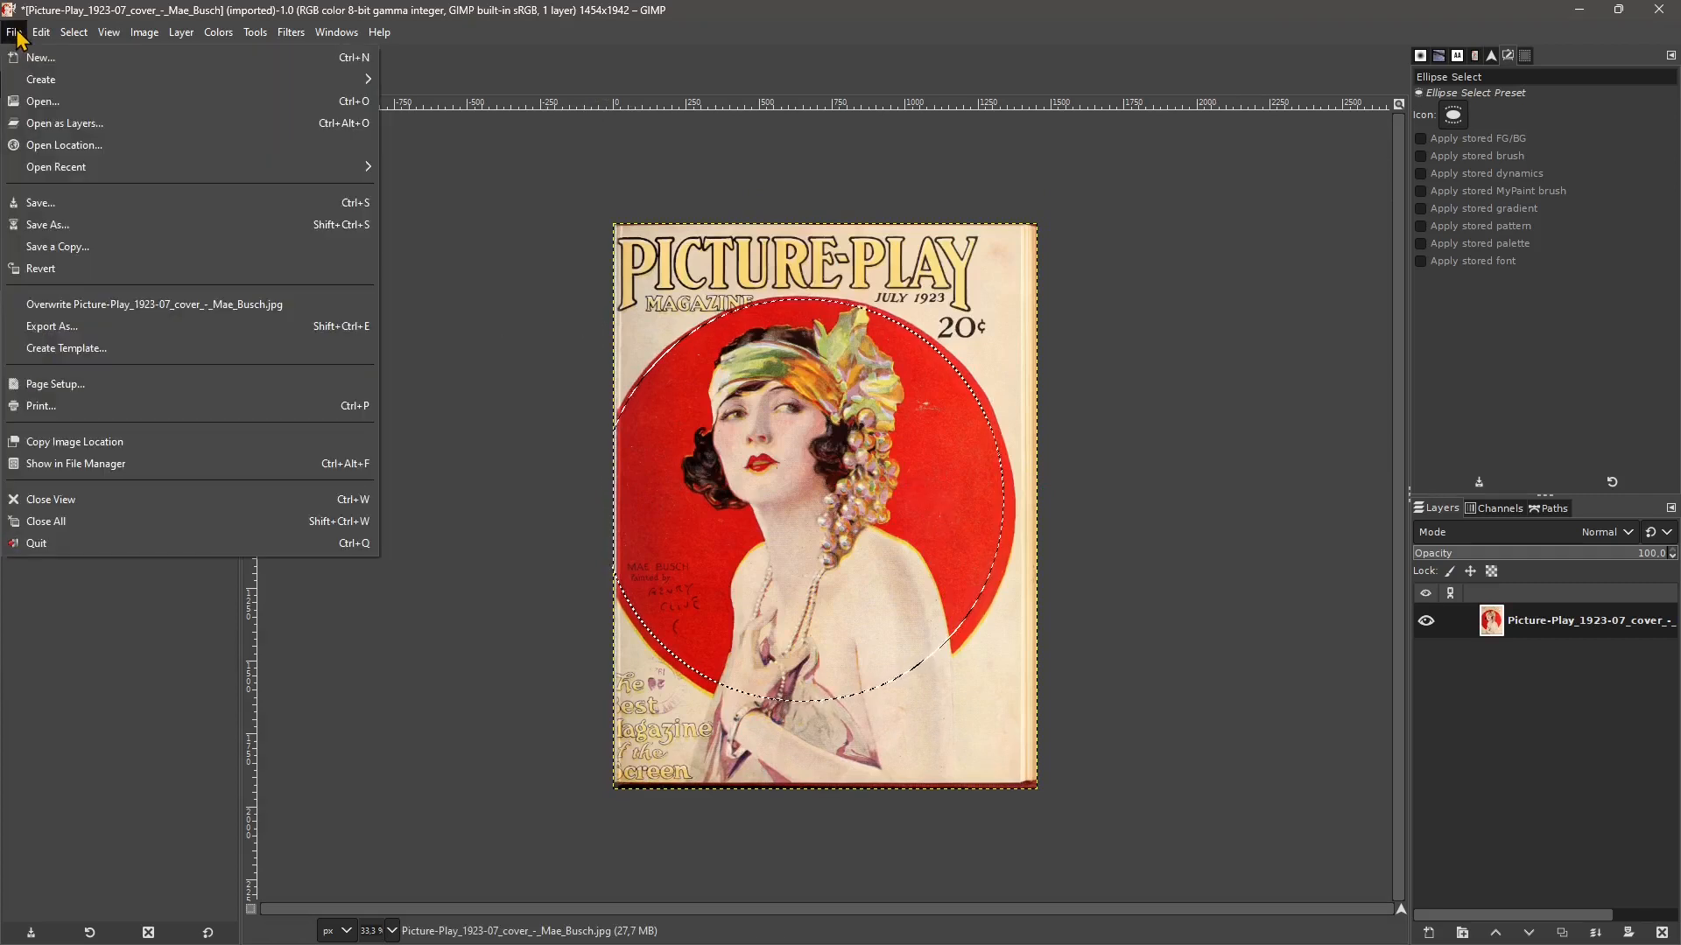
pyautogui.click(283, 58)
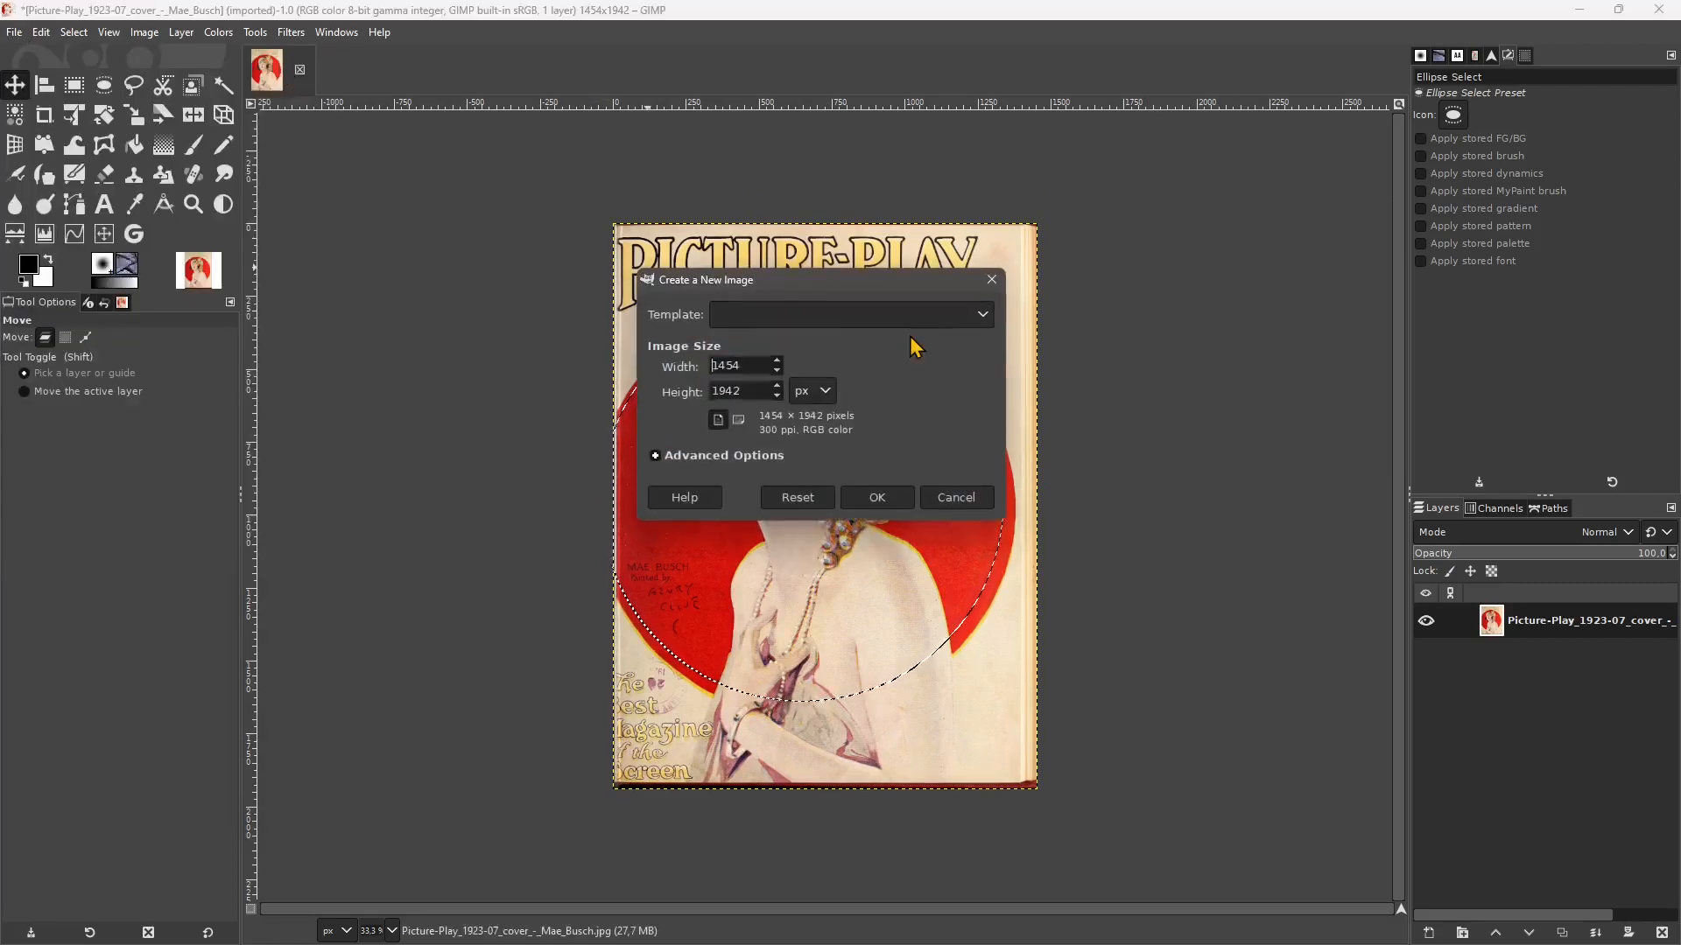
pyautogui.click(767, 317)
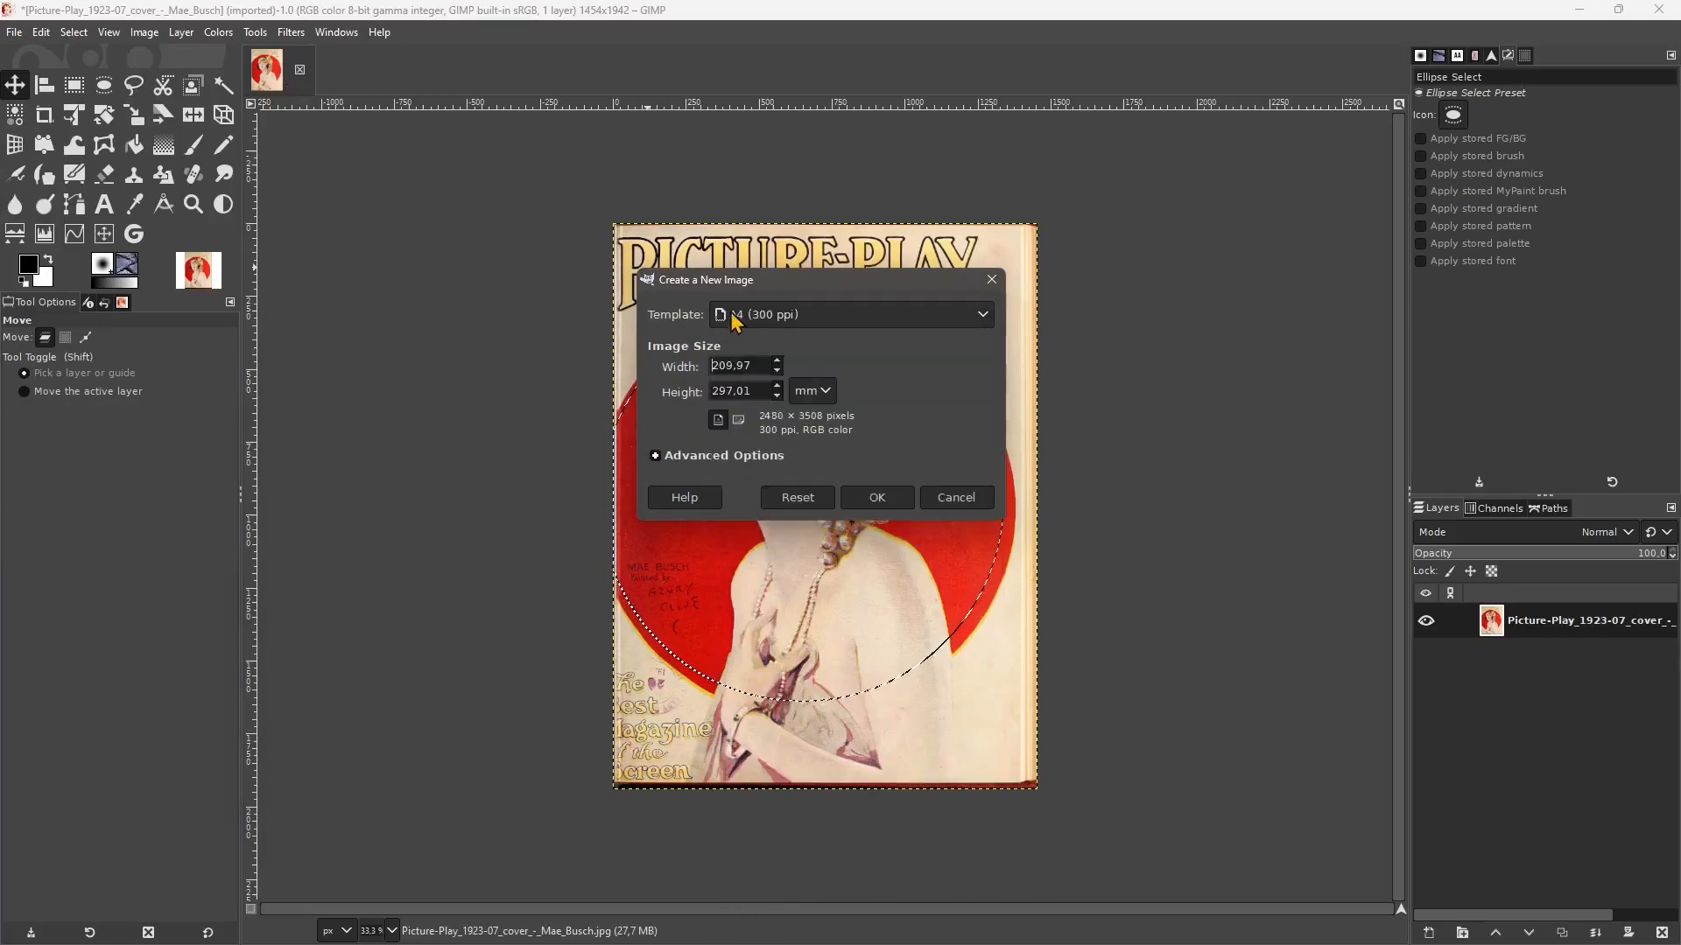
pyautogui.click(877, 497)
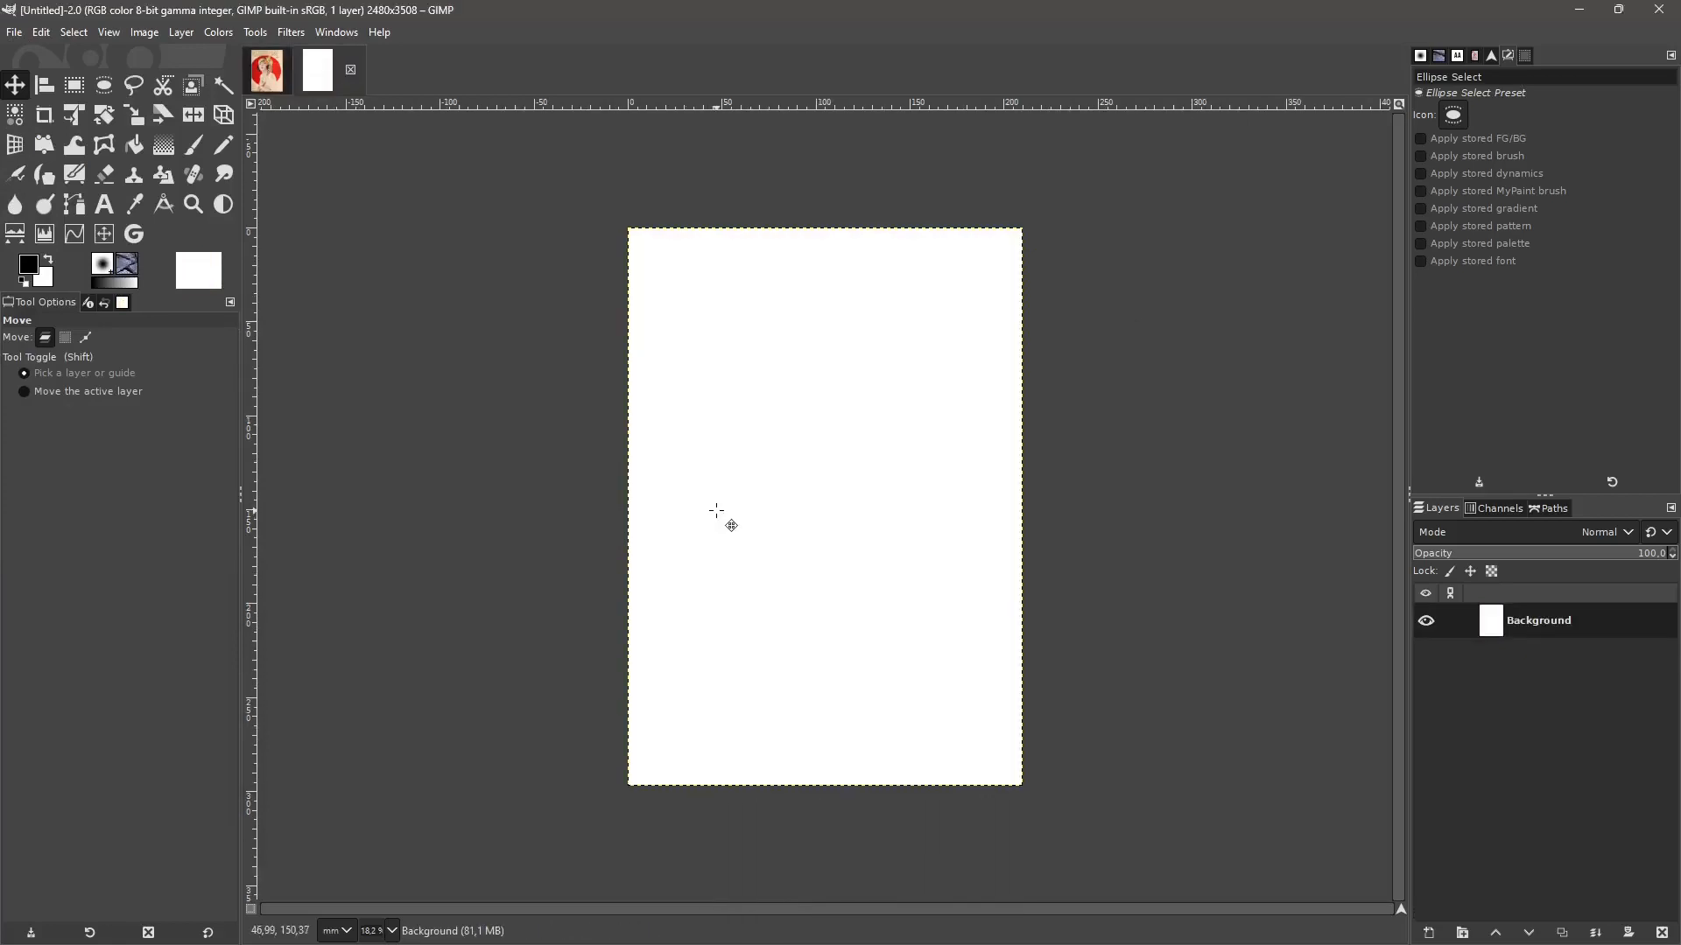
# - Return to the magazine cover image and examine the pixels along the edge of the woman's face and hair up close
pyautogui.click(273, 88)
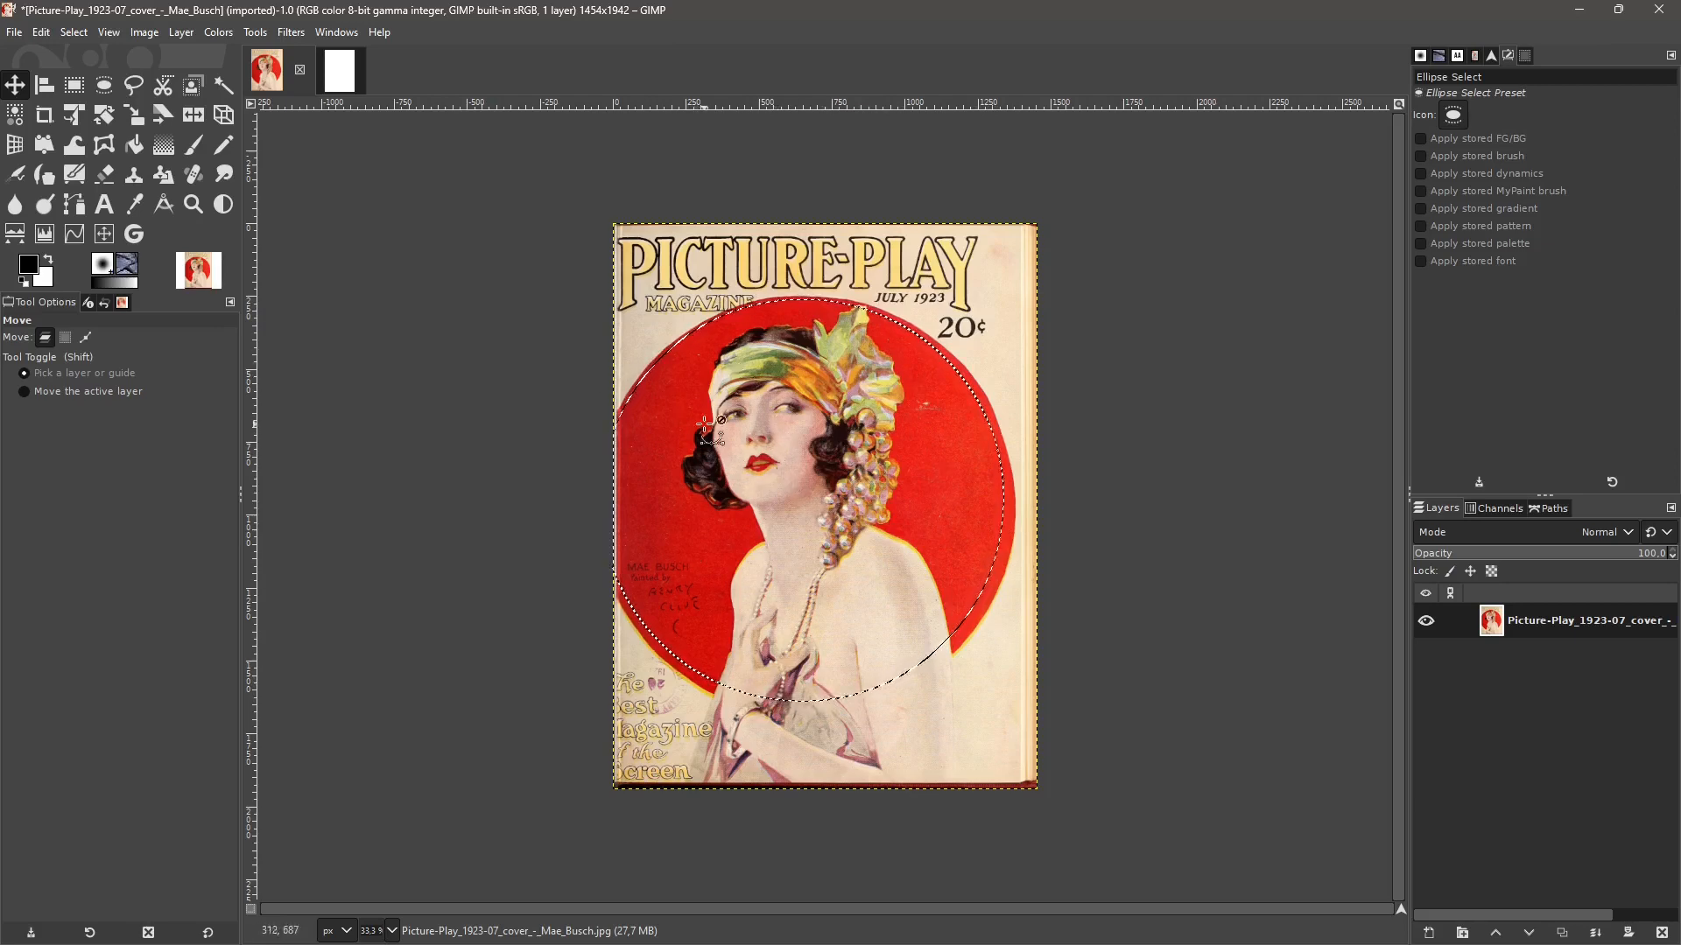
pyautogui.scroll(1, 705, 424)
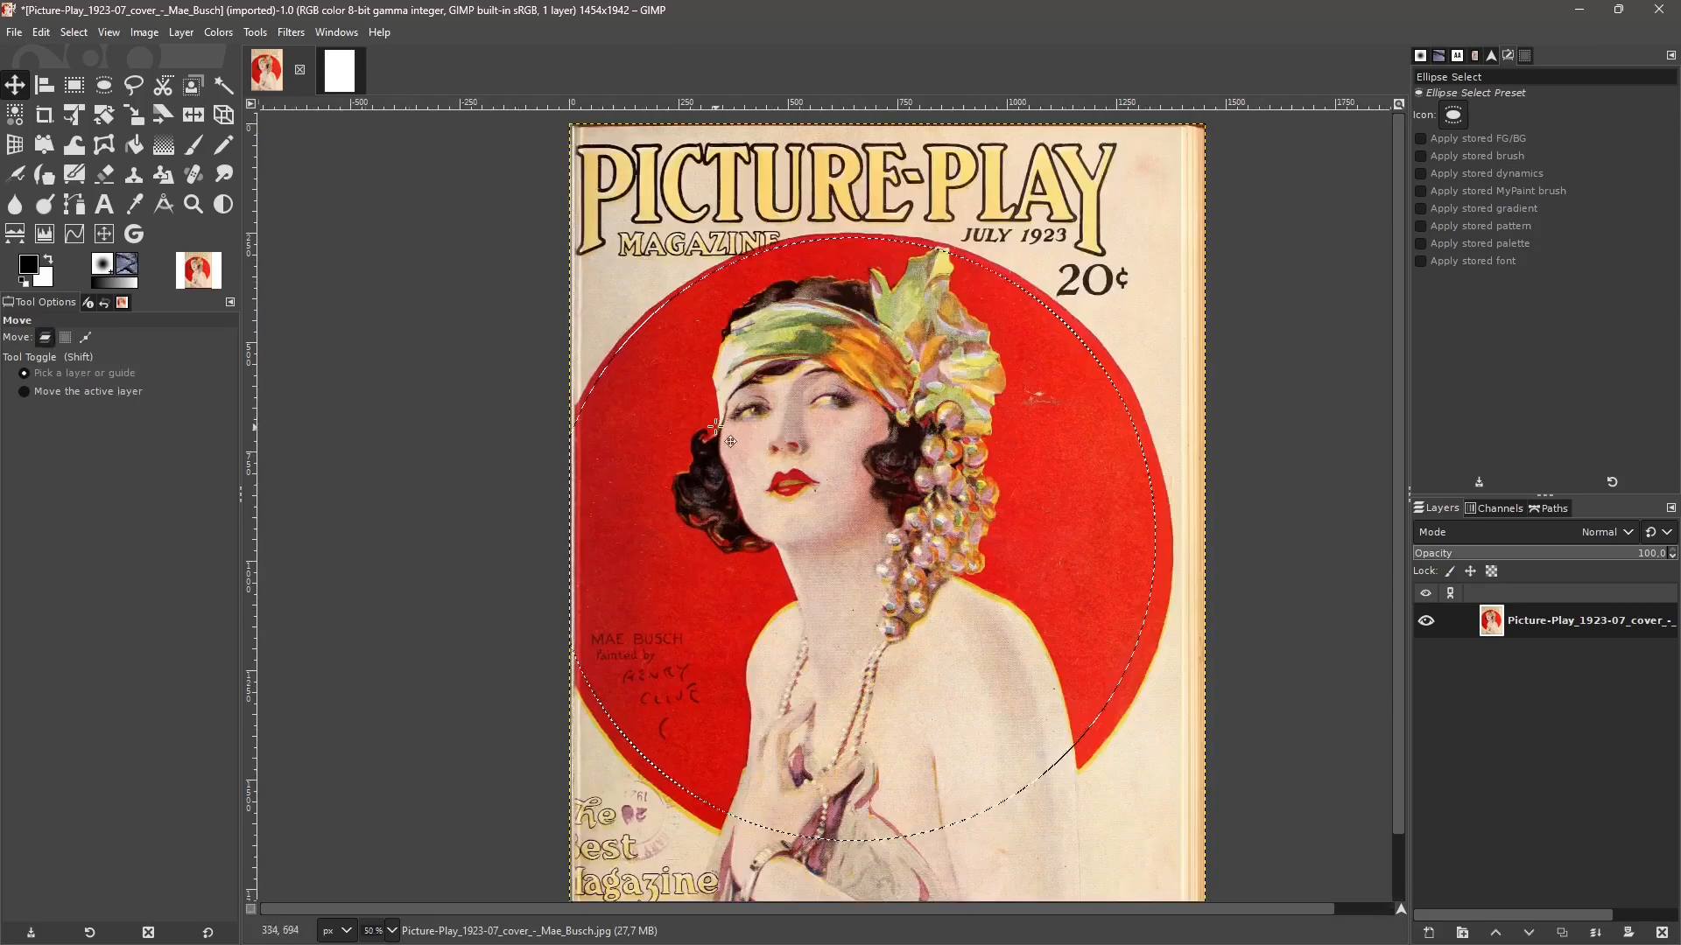
pyautogui.scroll(10, 715, 428)
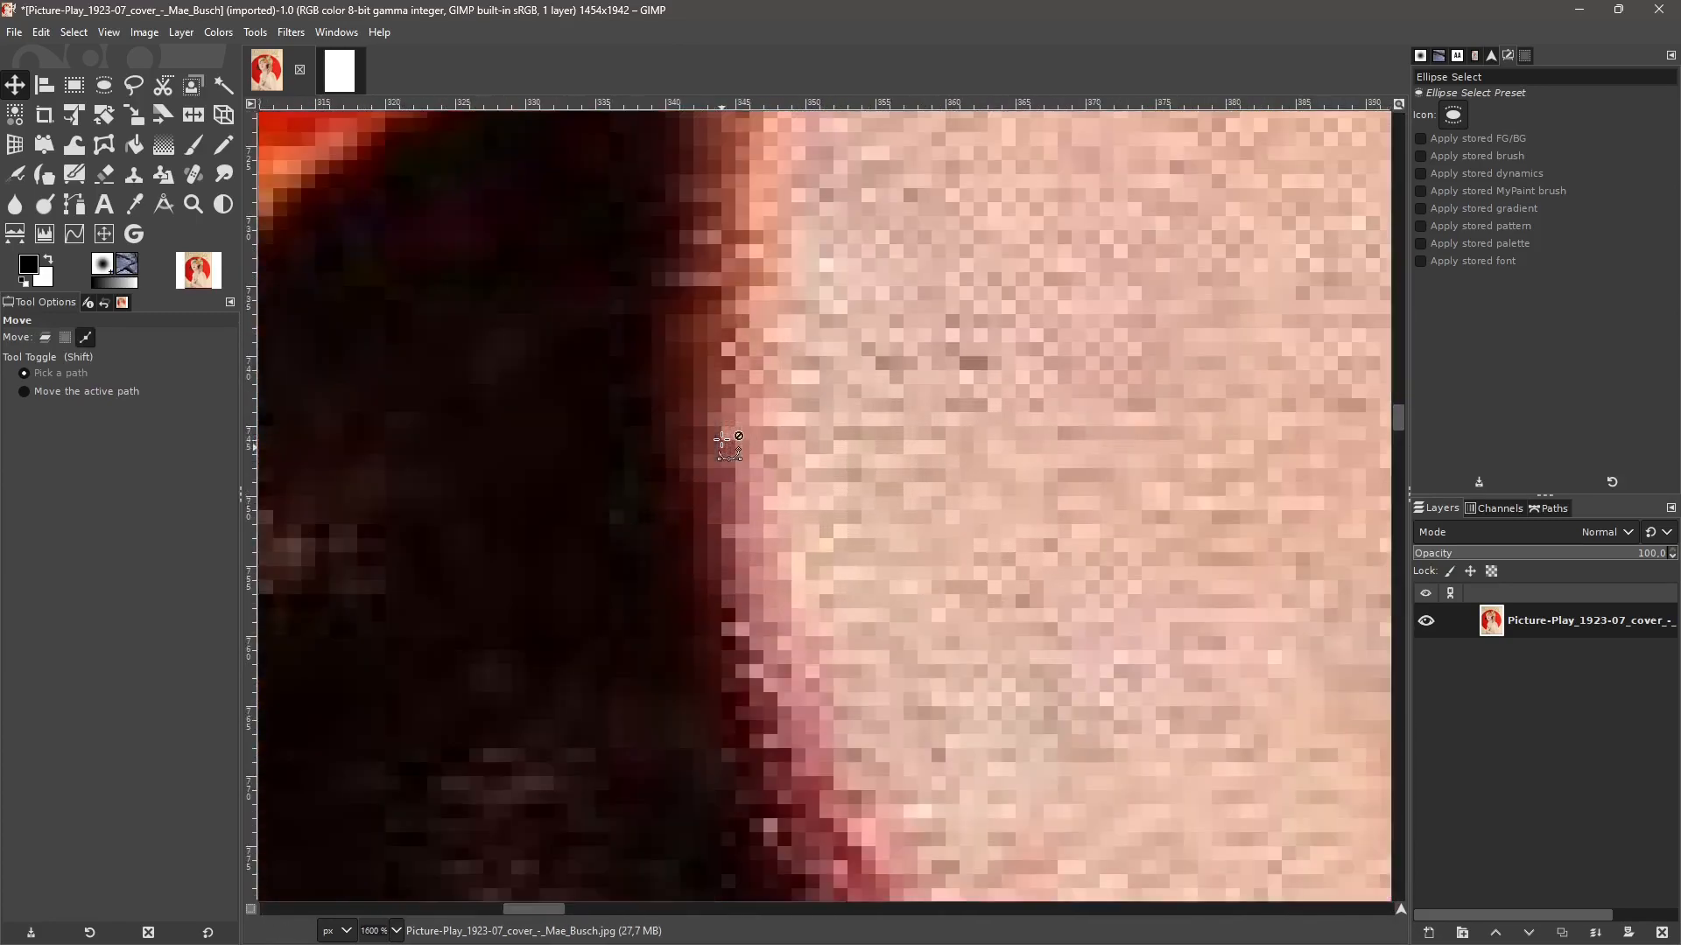
pyautogui.scroll(-5, 729, 447)
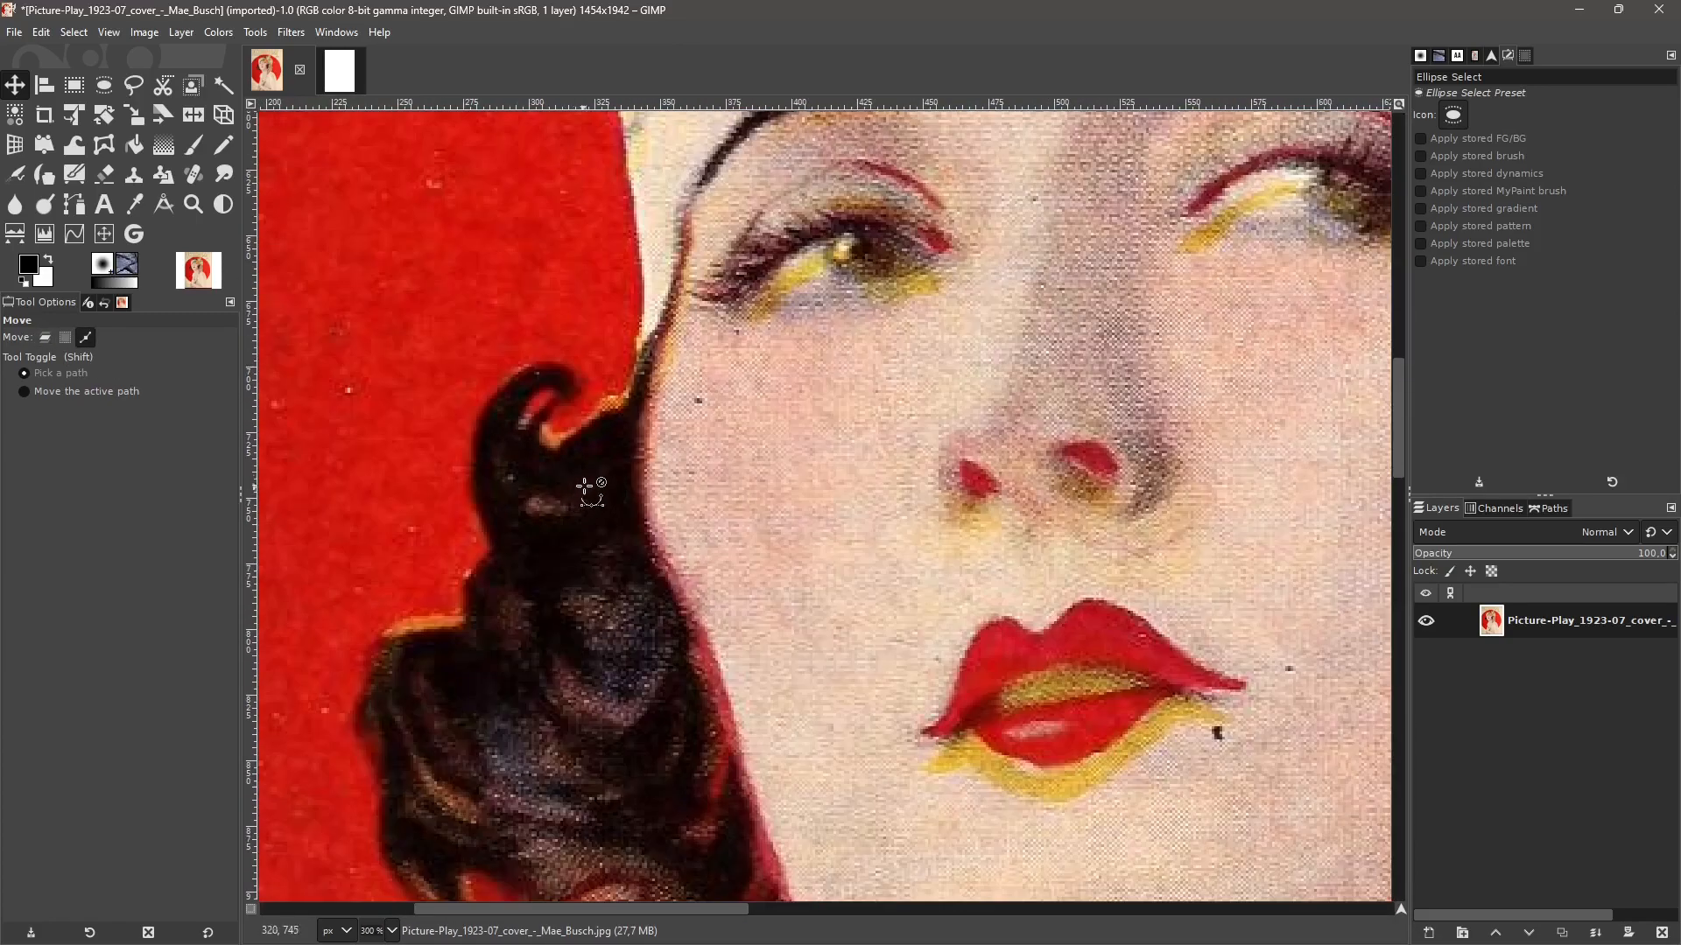
pyautogui.scroll(-6, 711, 482)
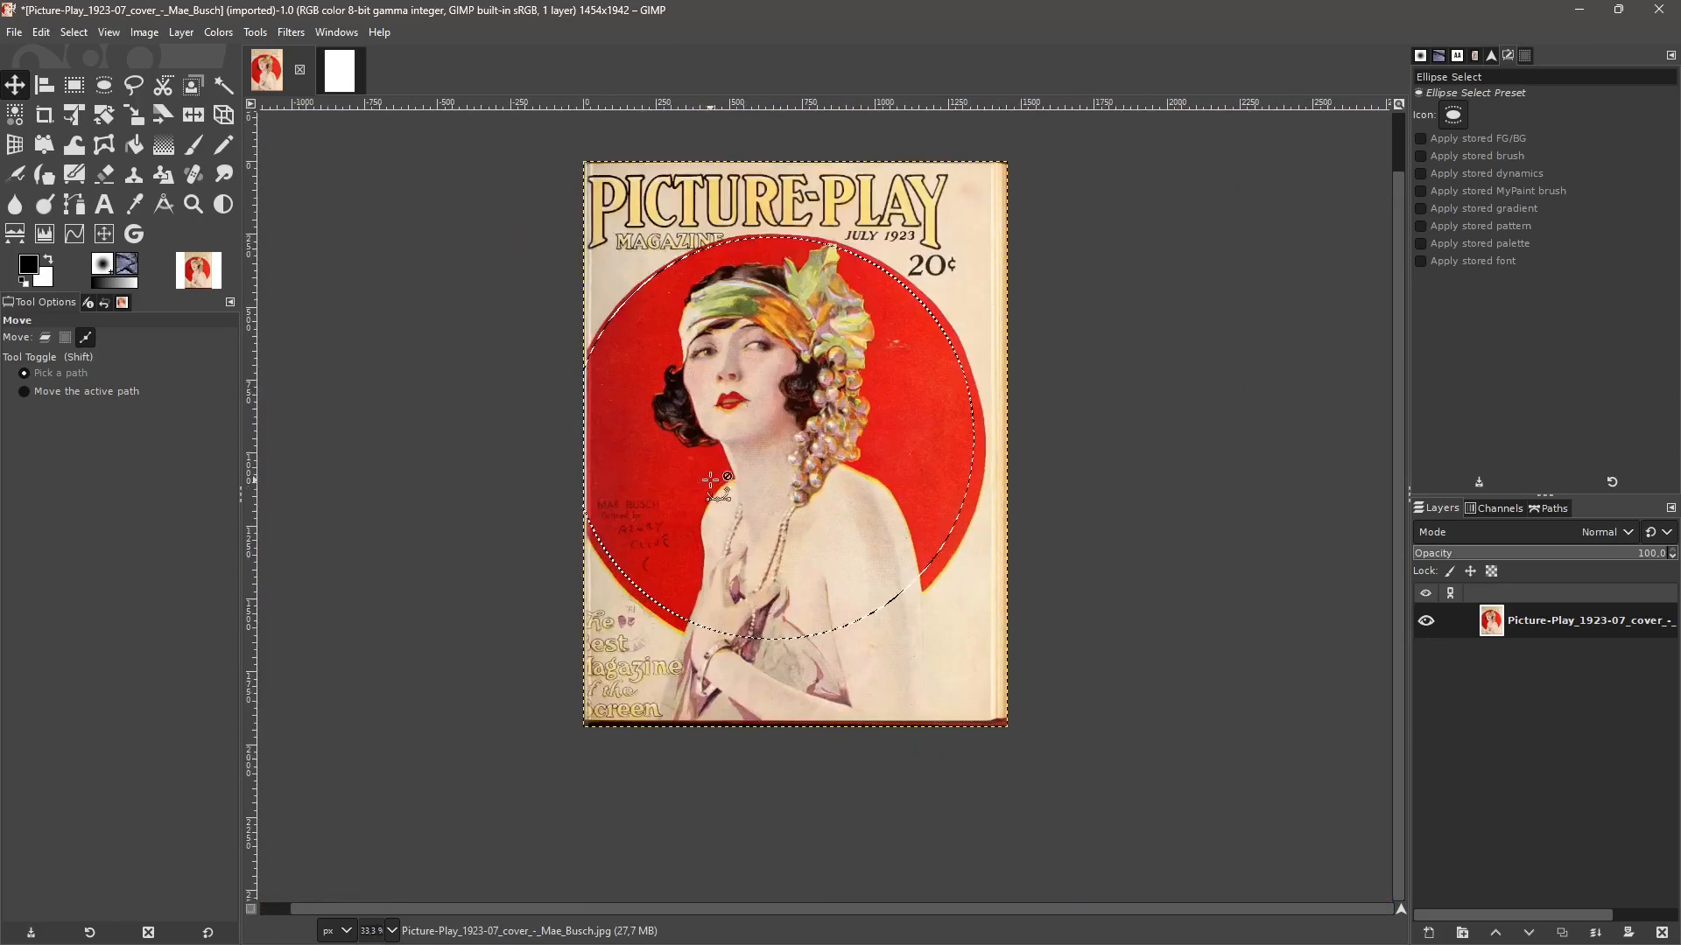
pyautogui.scroll(1, 779, 341)
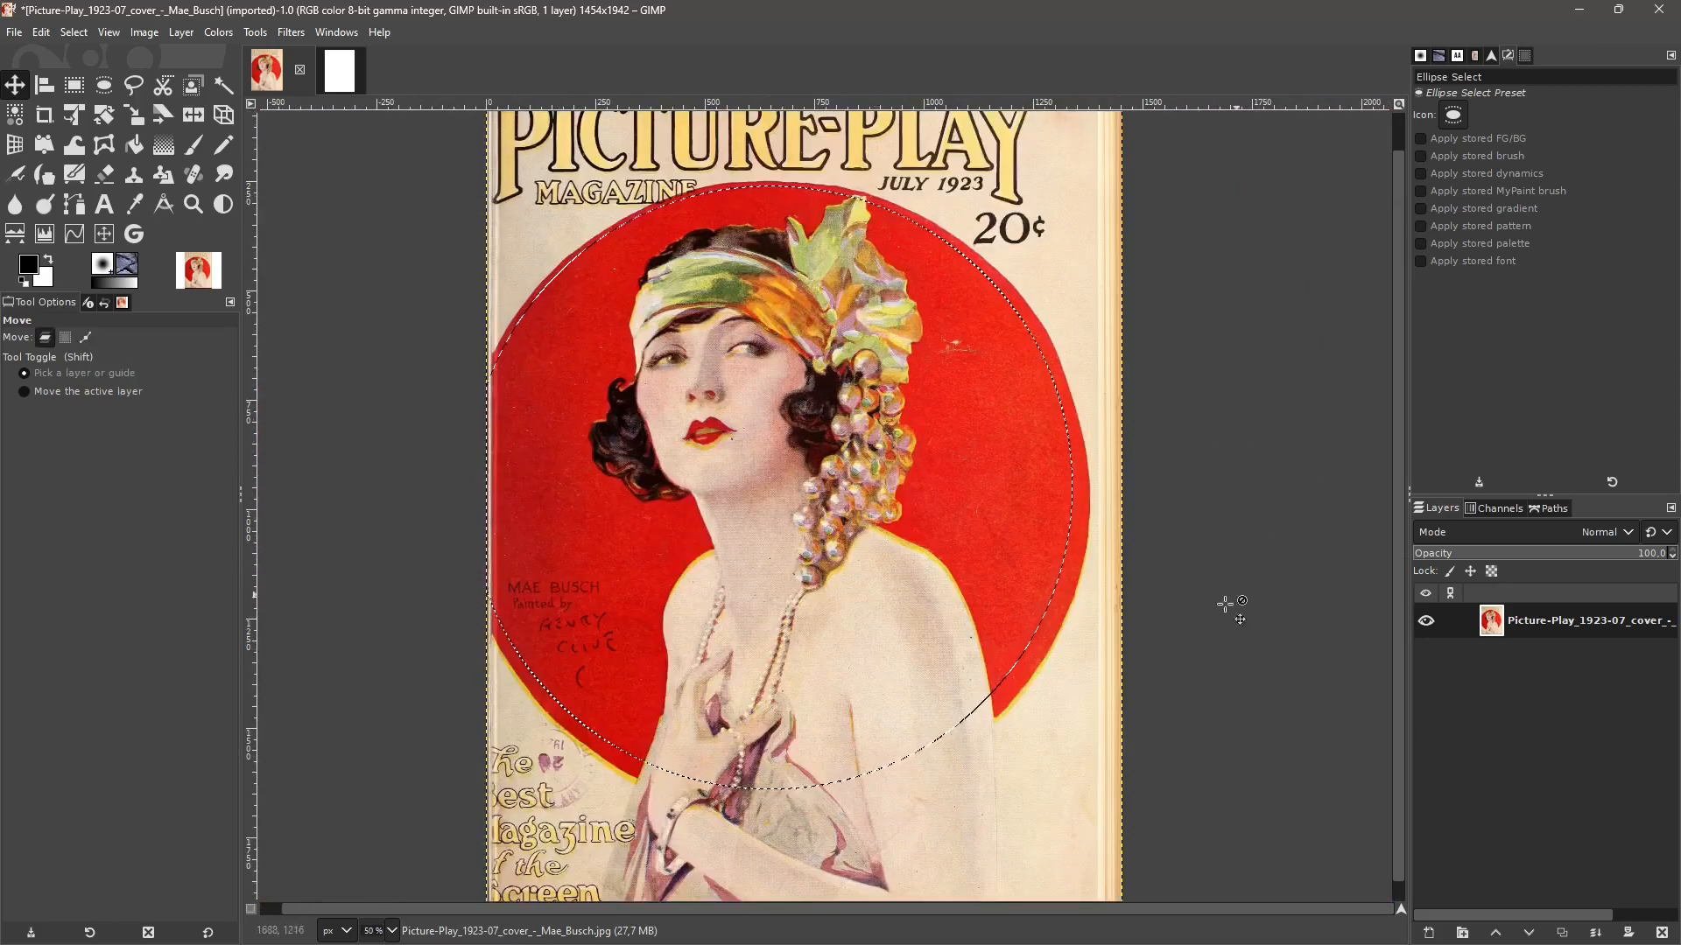
pyautogui.moveTo(928, 911); pyautogui.dragTo(912, 914)
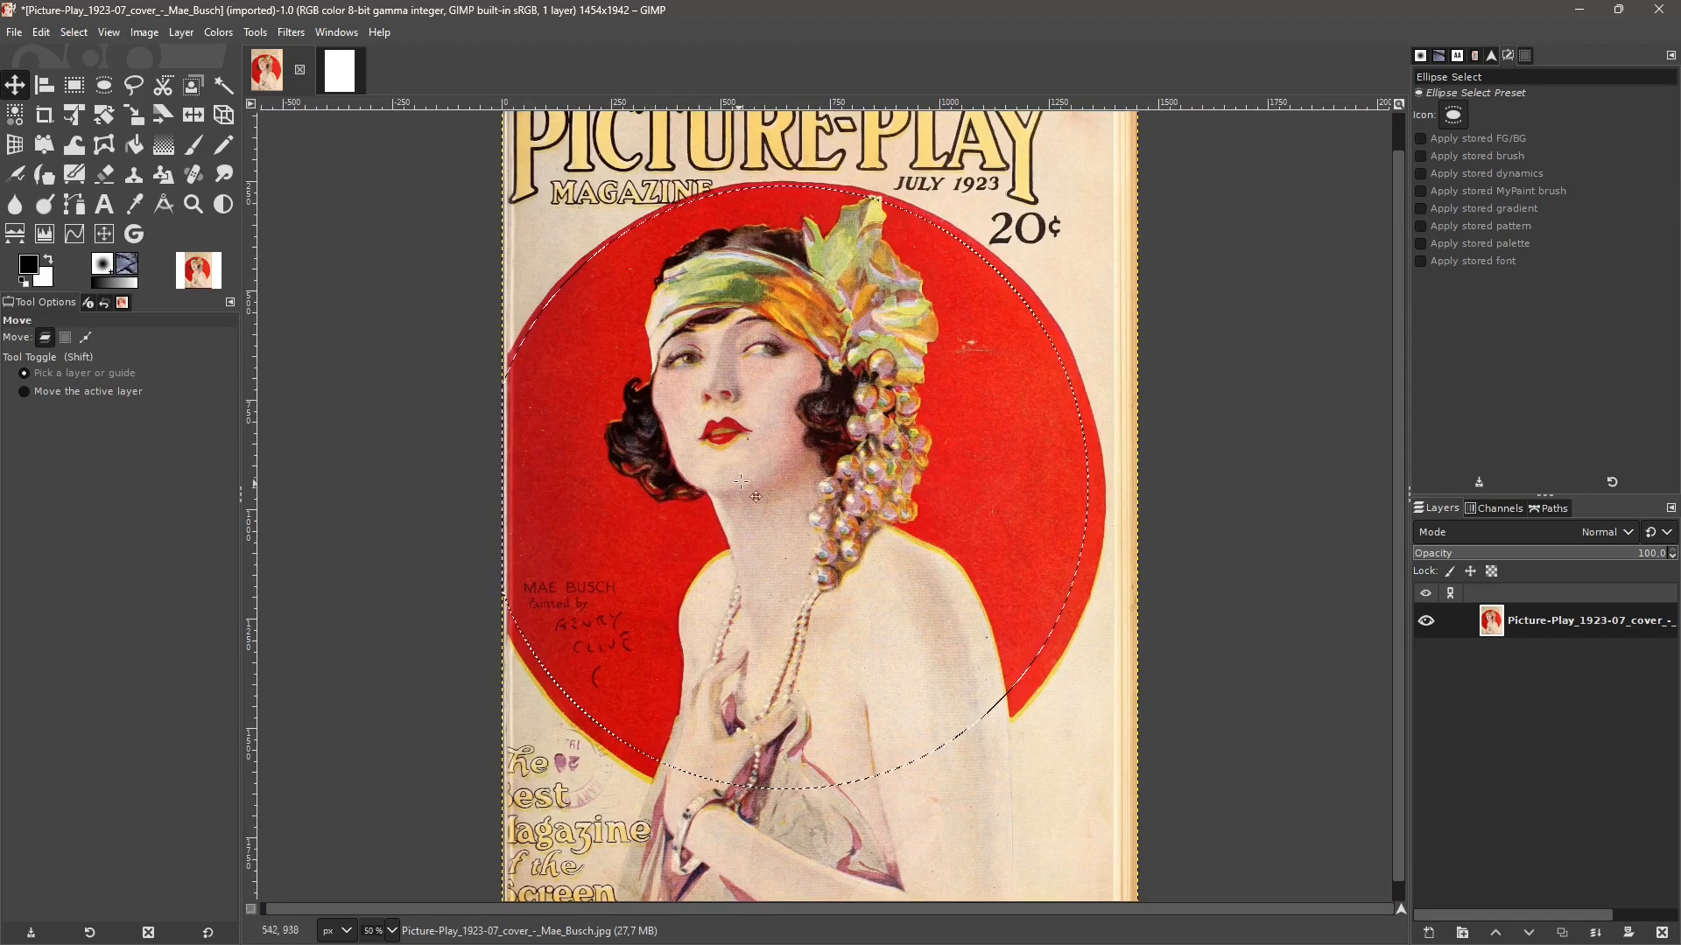
# - Copy the circular selection of the magazine cover to the clipboard
pyautogui.hotkey('ctrl', 'c')
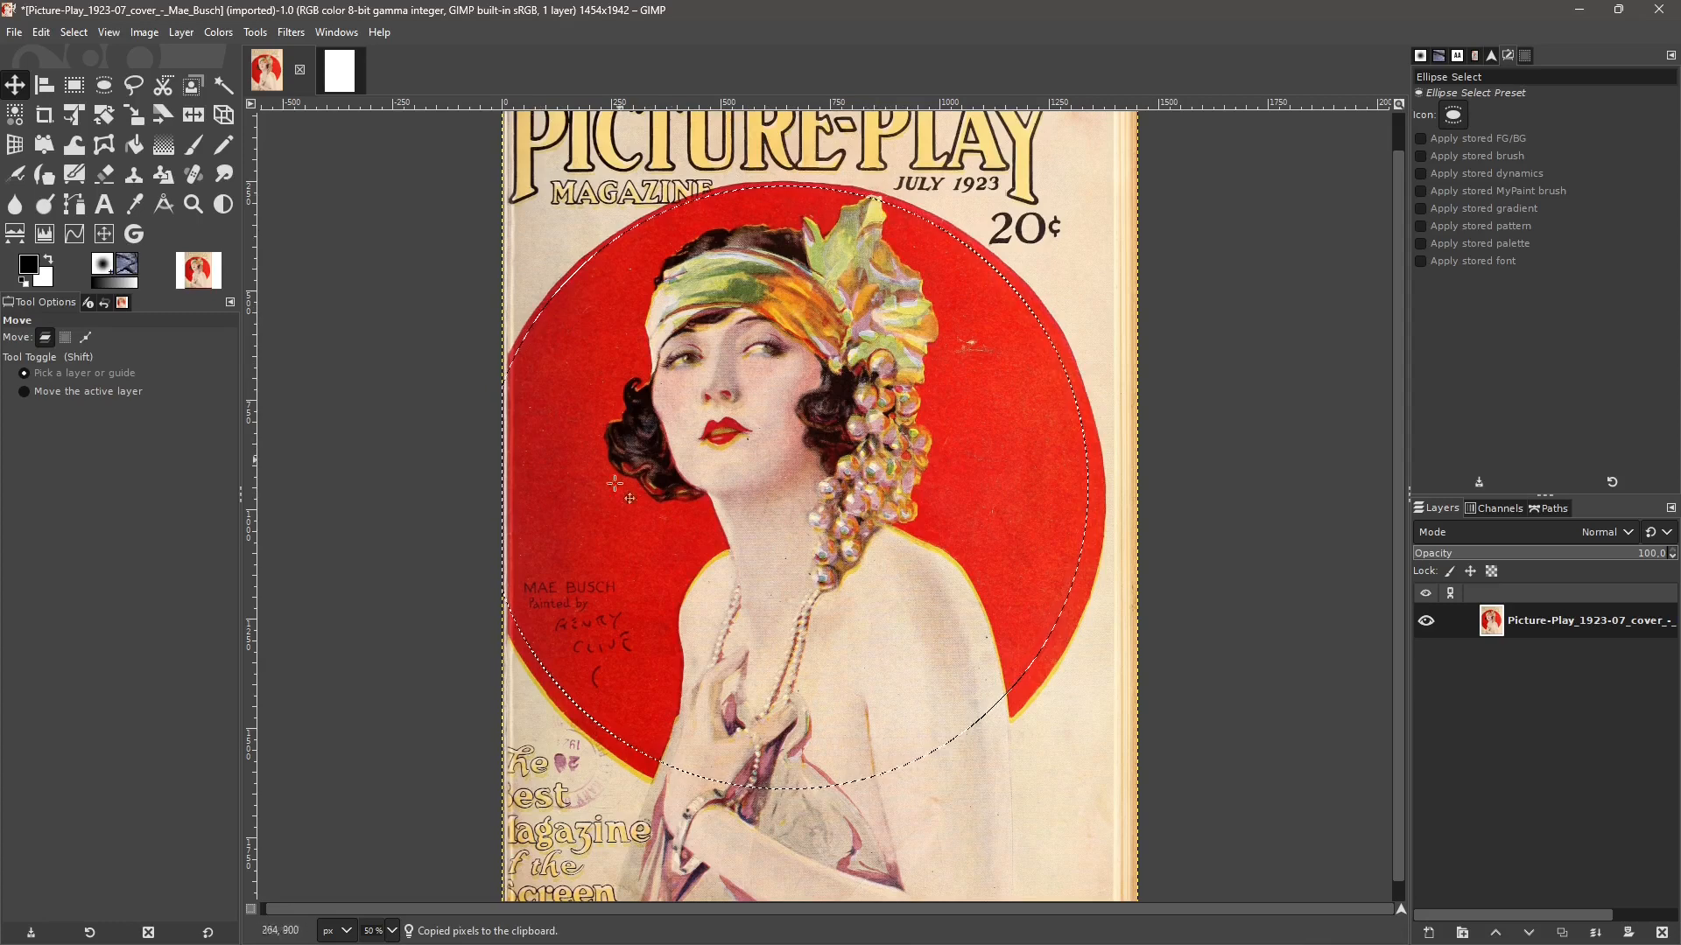
pyautogui.rightClick(706, 392)
pyautogui.moveTo(750, 435)
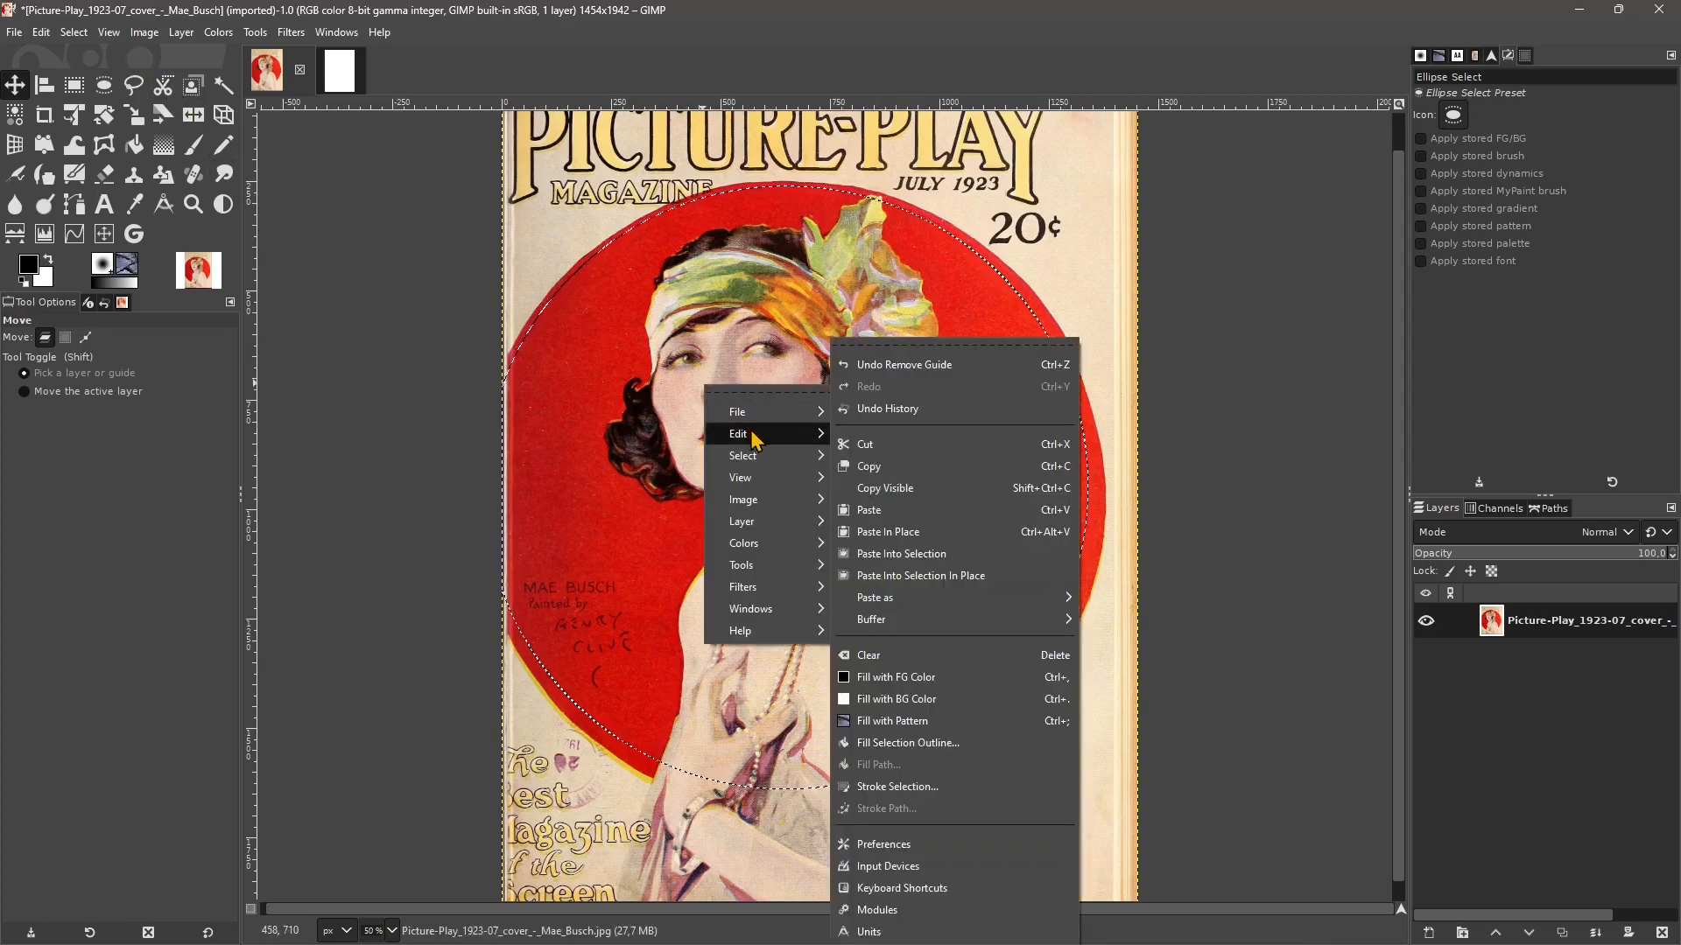
pyautogui.click(910, 495)
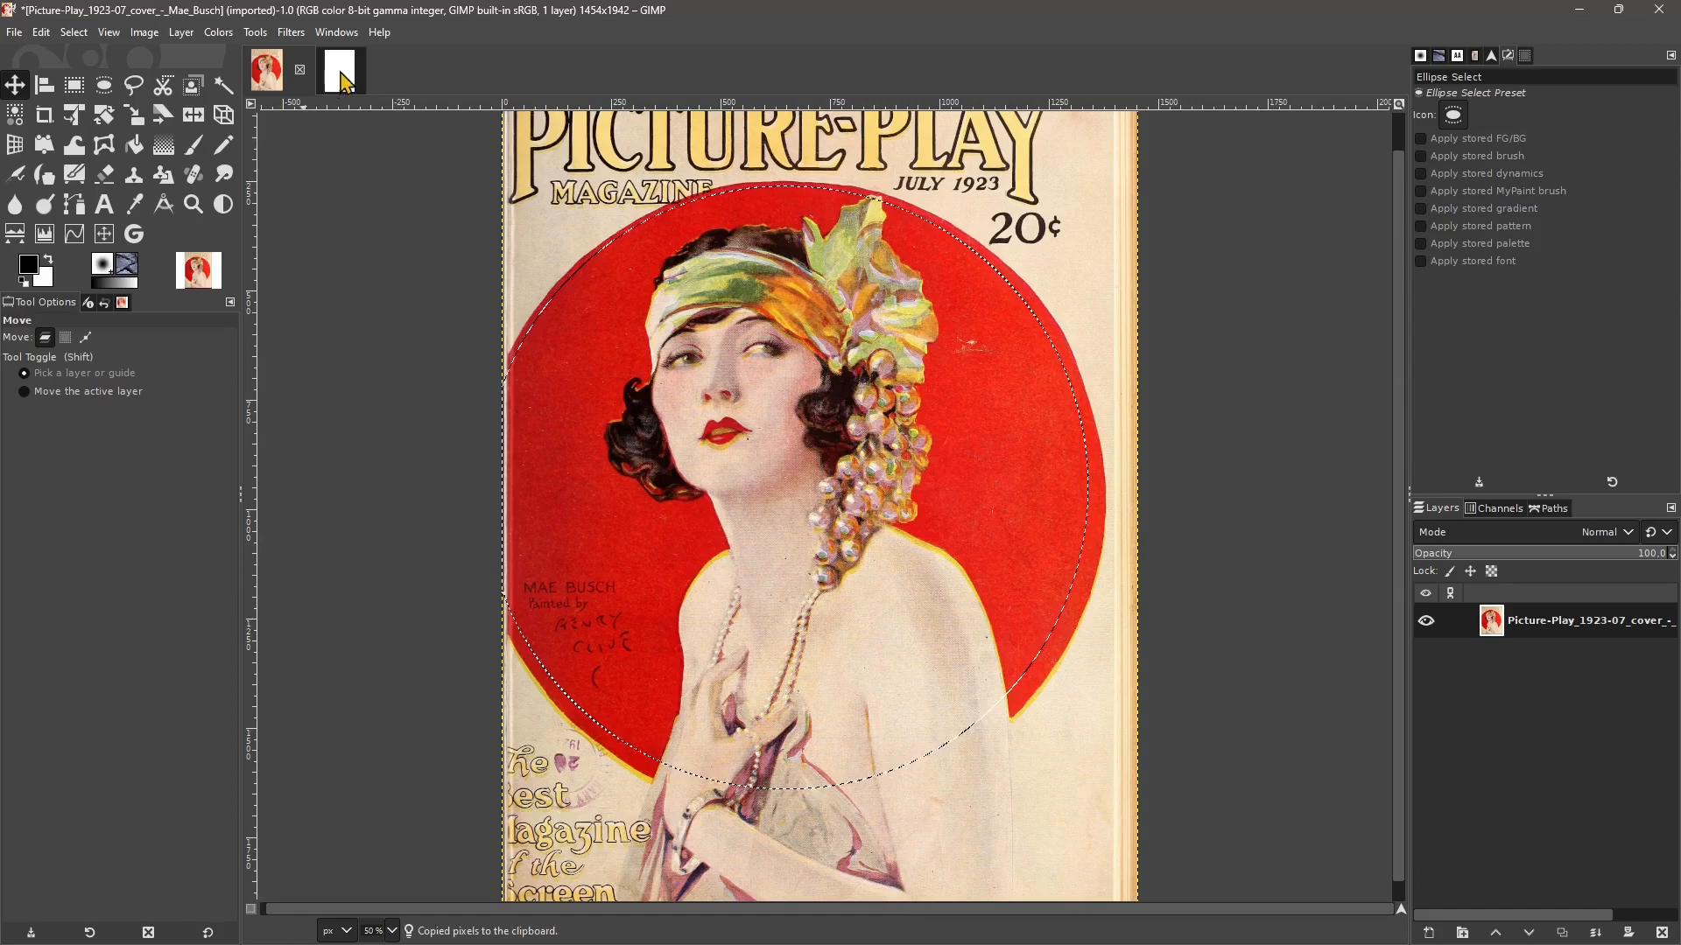
# - Paste the copied circle in place into the blank A4 image
pyautogui.click(342, 77)
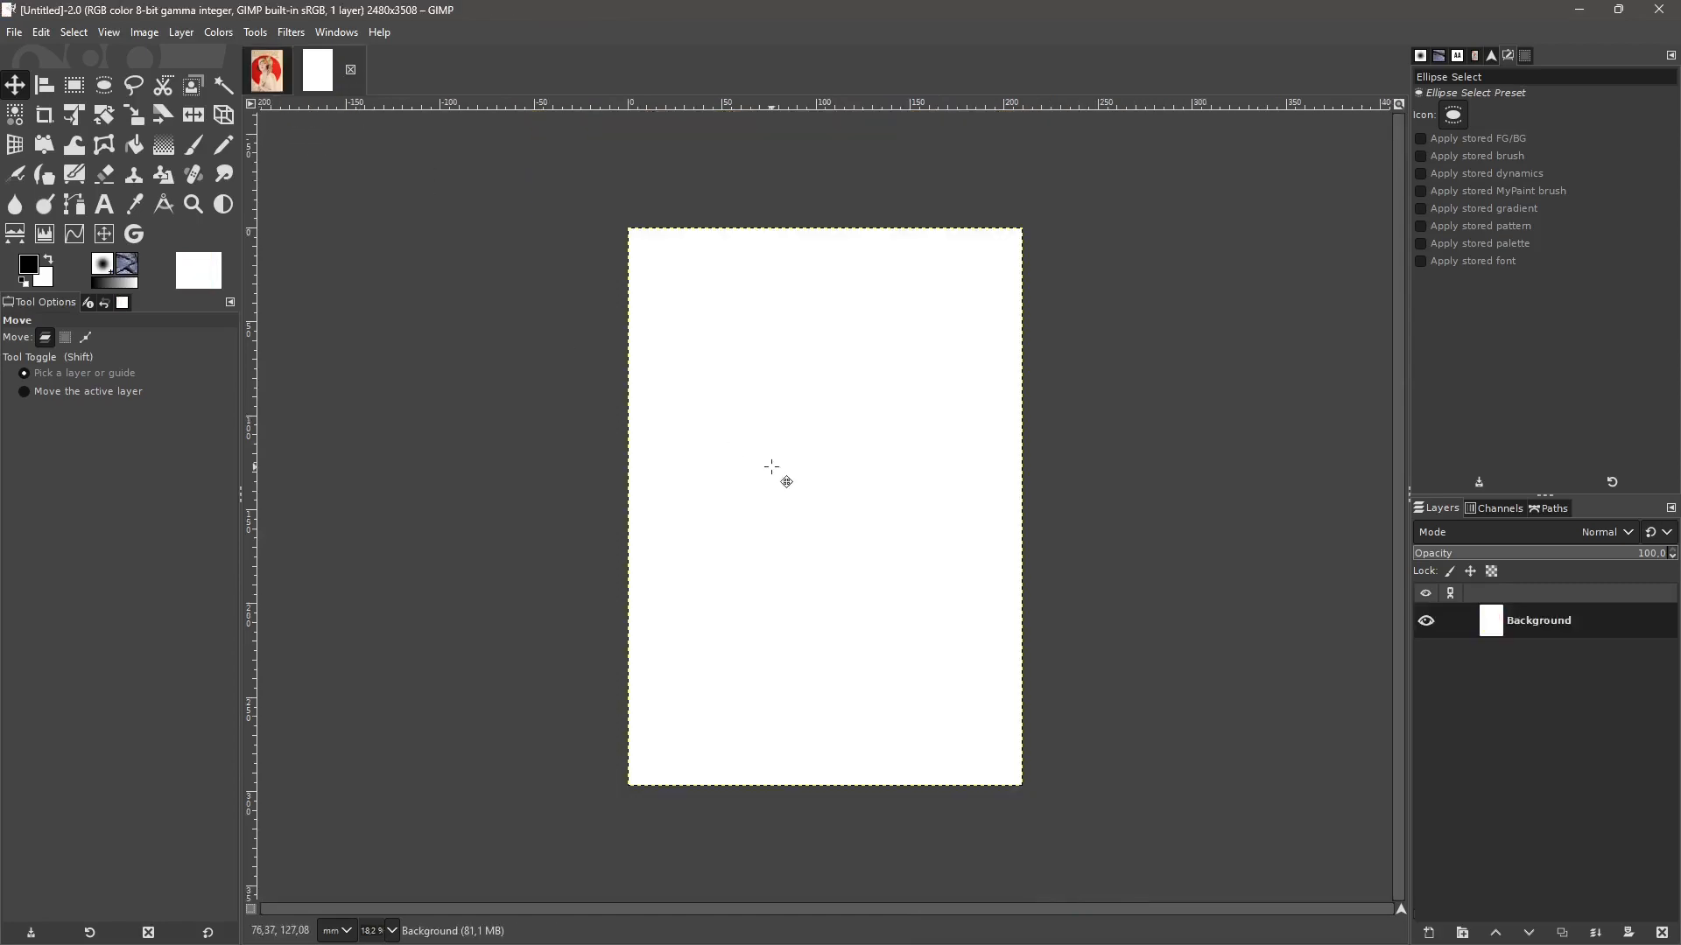
pyautogui.rightClick(747, 364)
pyautogui.moveTo(792, 402)
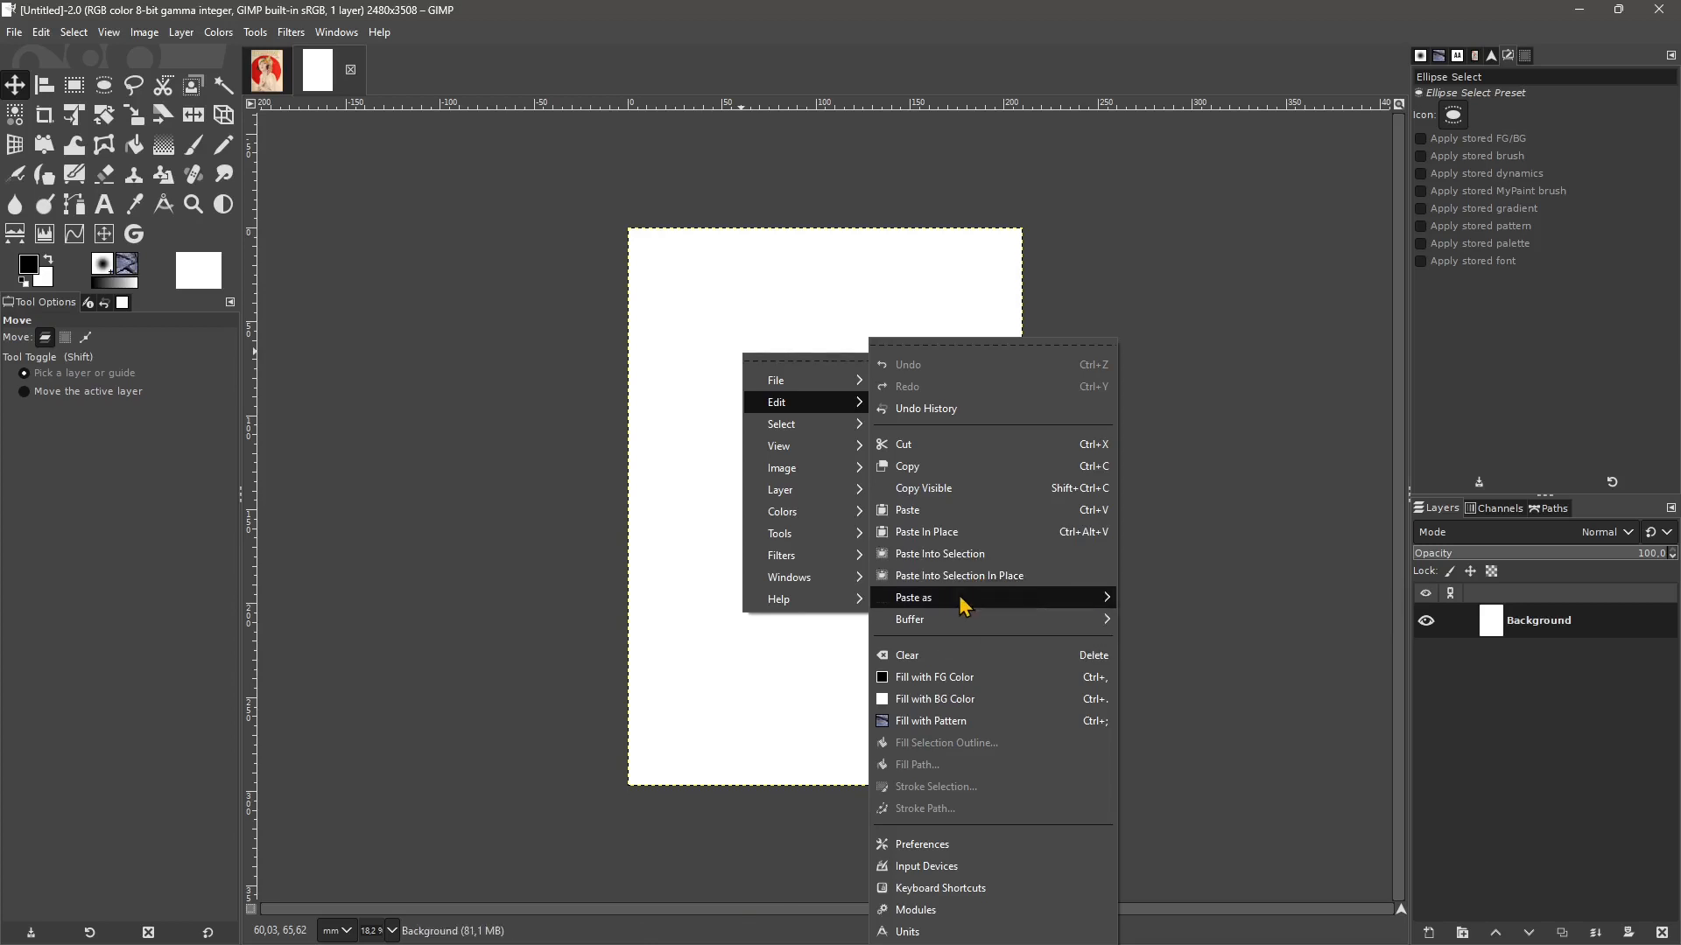
pyautogui.moveTo(963, 606)
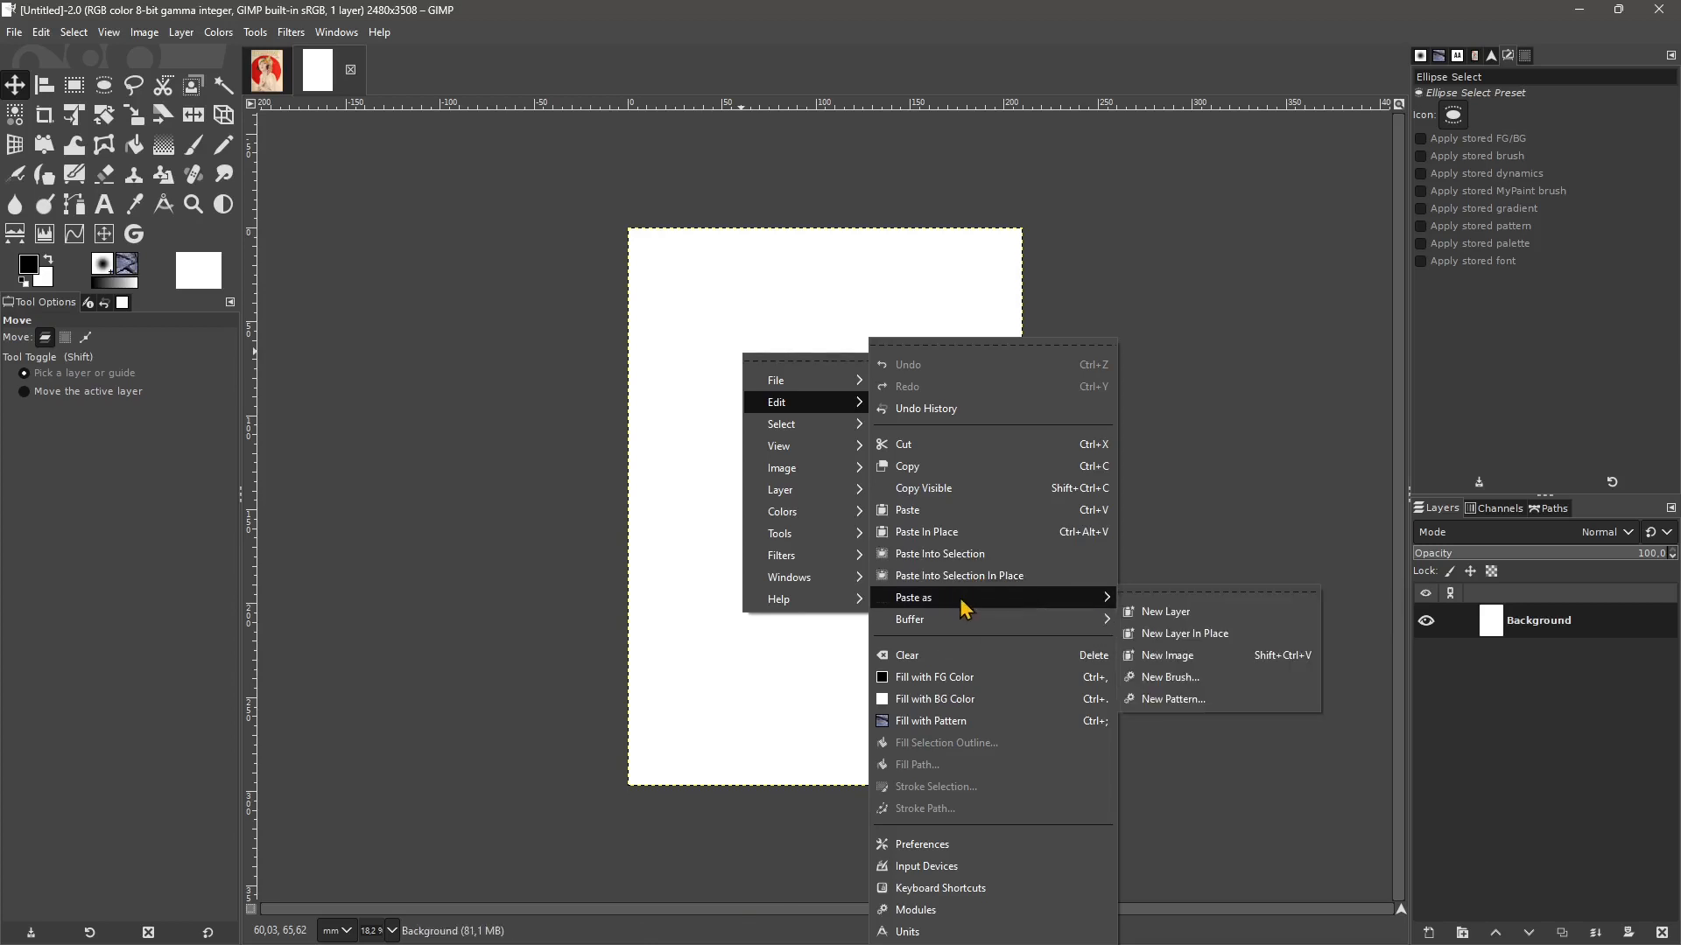
pyautogui.click(891, 533)
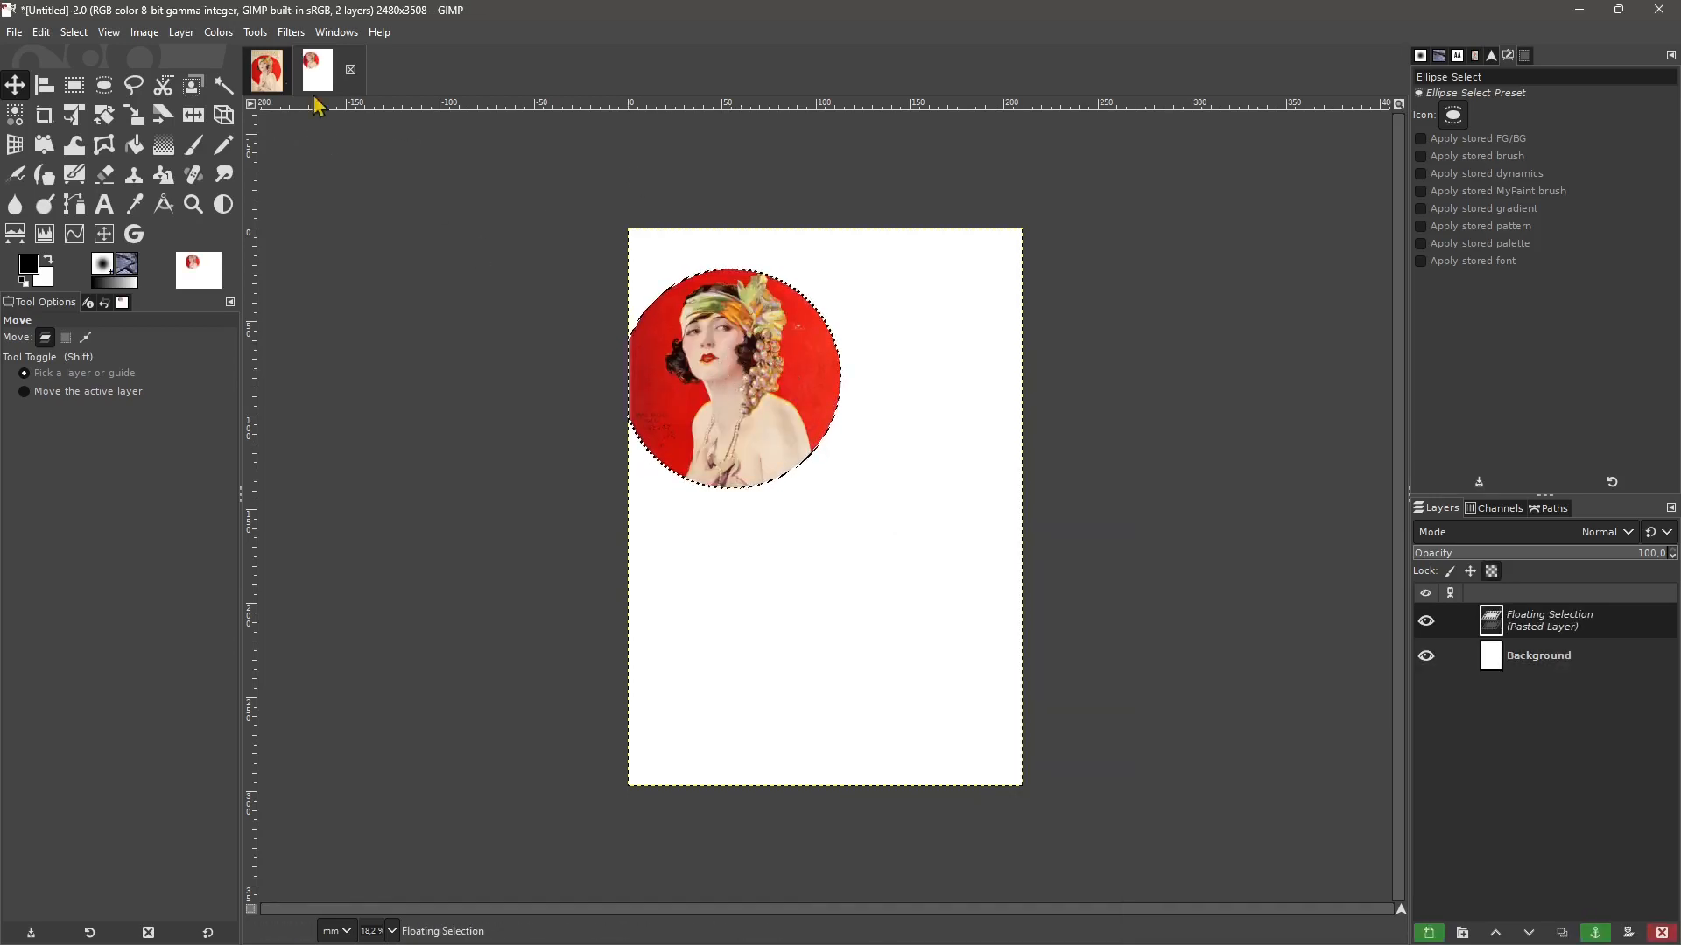
# - Compare the circle pasted in the A4 image with the original selection on the magazine cover
pyautogui.click(282, 81)
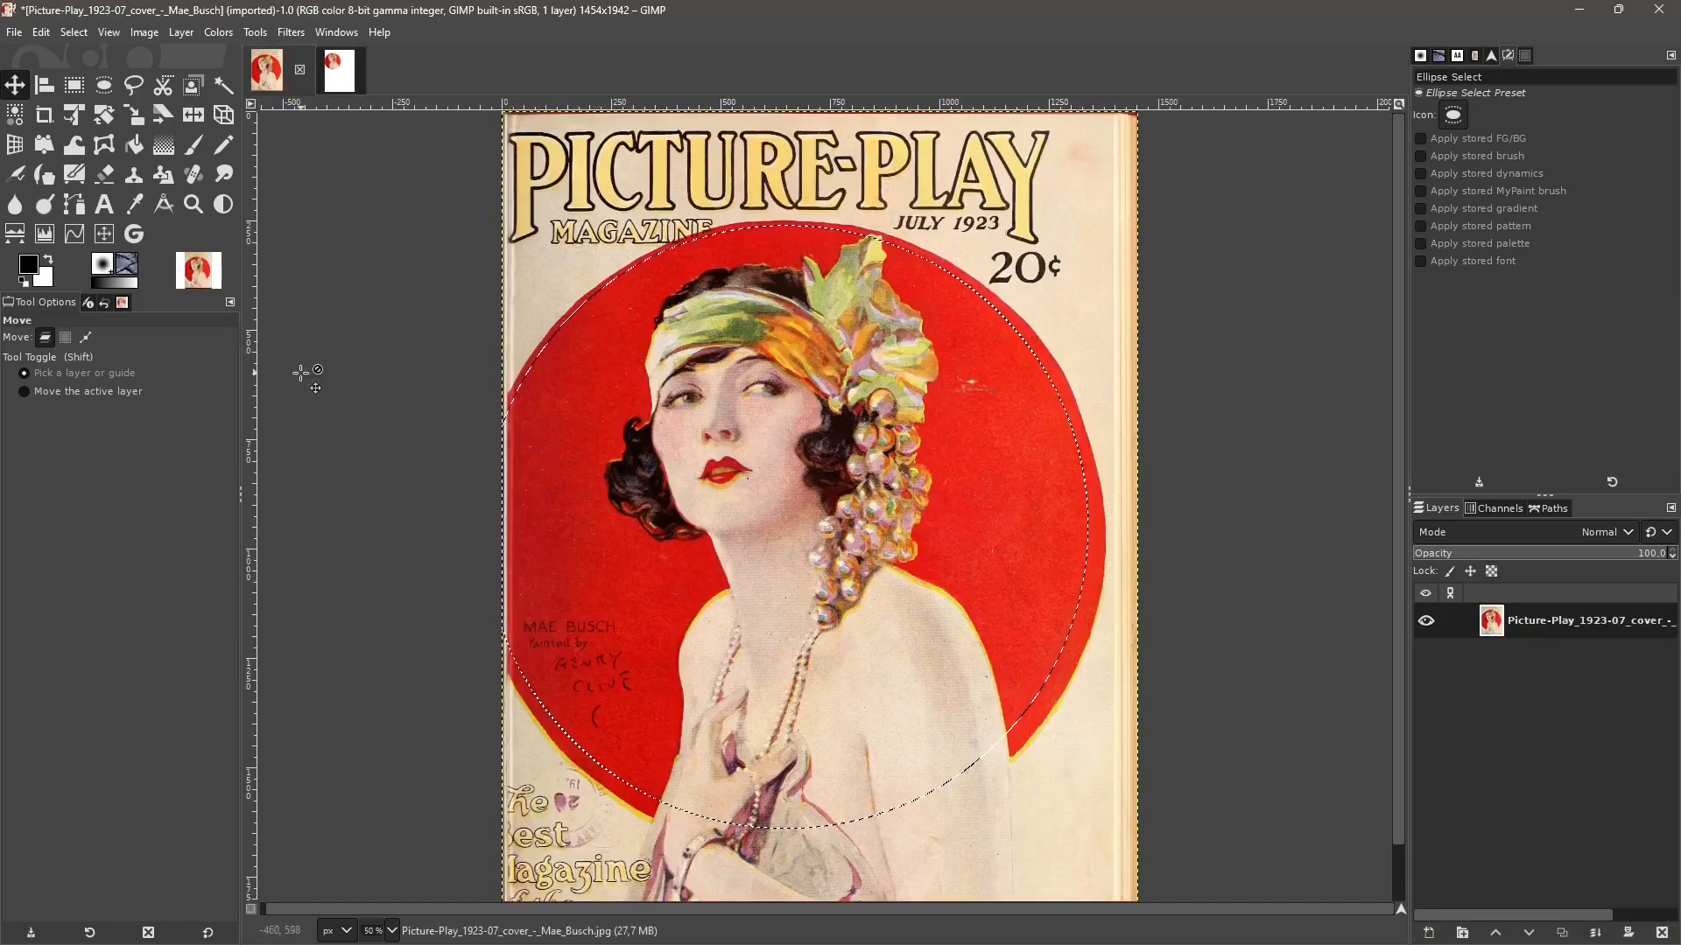
pyautogui.click(340, 72)
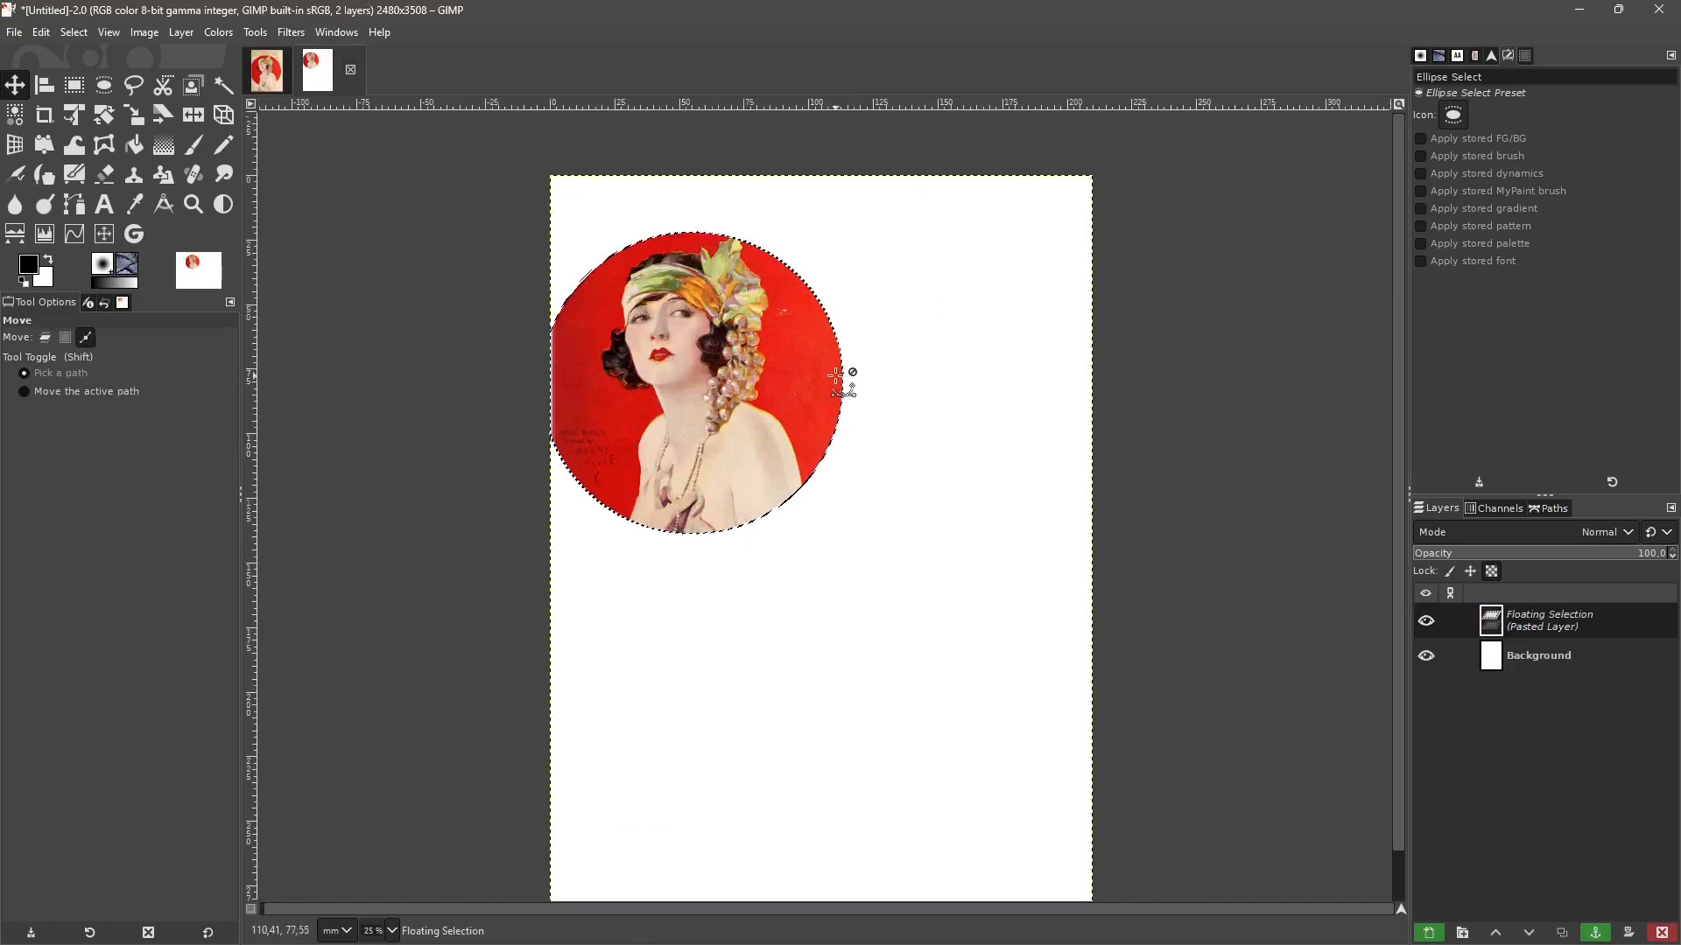
pyautogui.scroll(1, 838, 359)
pyautogui.scroll(-1, 683, 315)
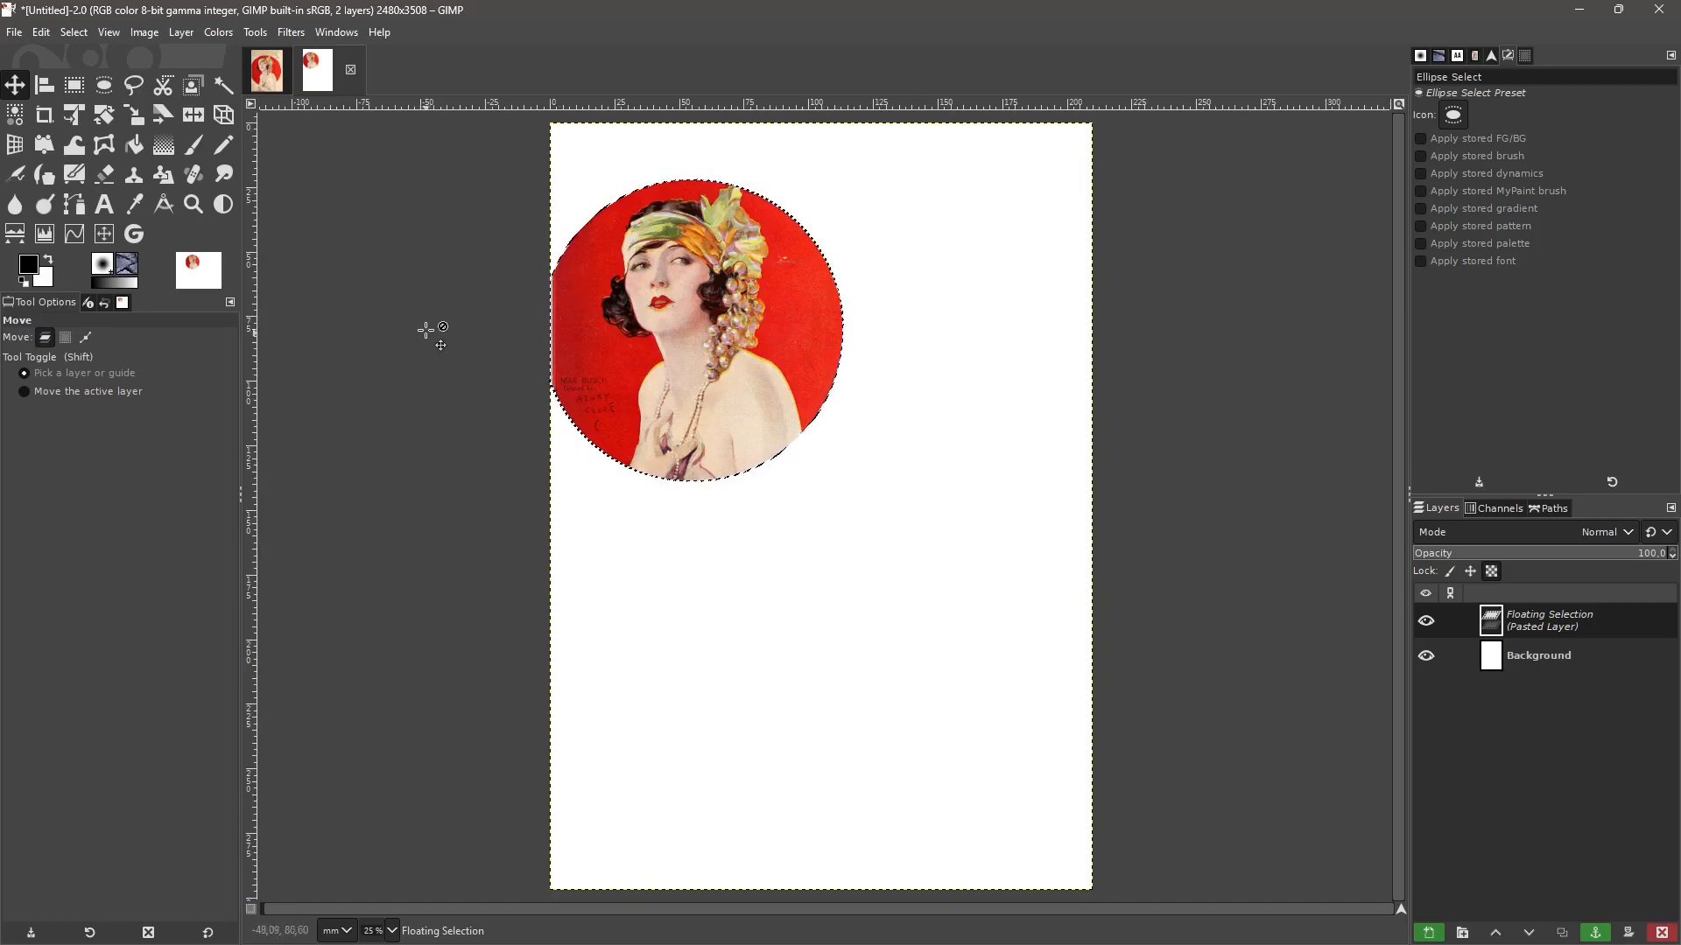
# - Cut the circular selection out of the magazine cover image
pyautogui.click(271, 77)
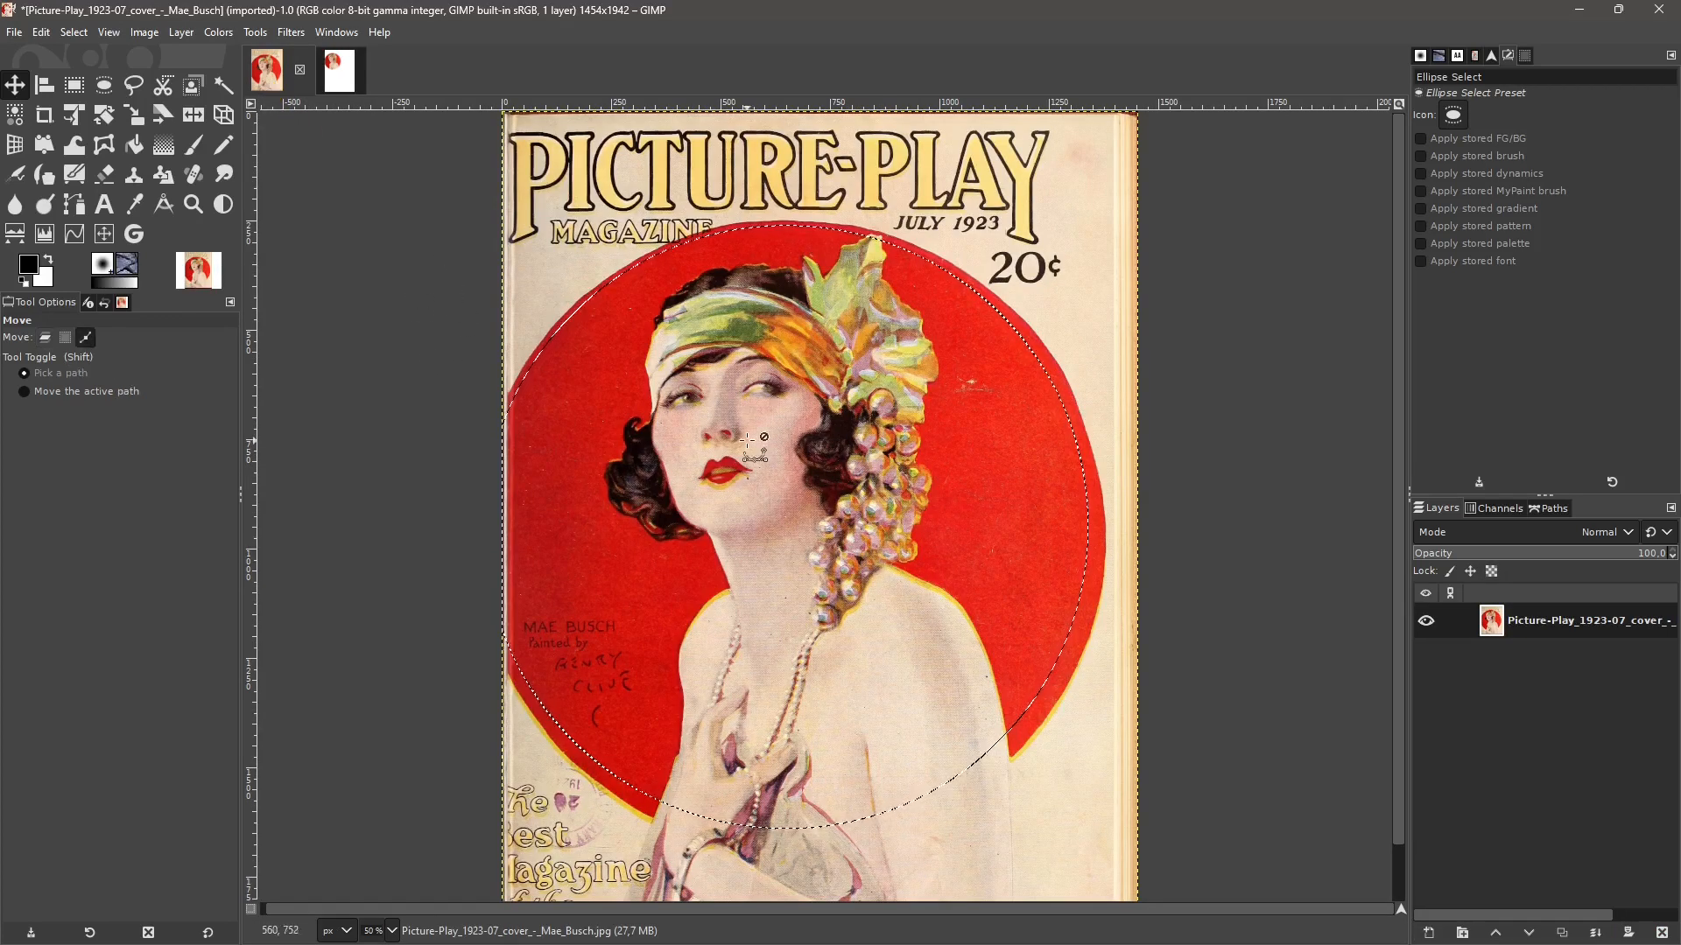
pyautogui.hotkey('ctrl', 'x')
pyautogui.scroll(-1, 806, 364)
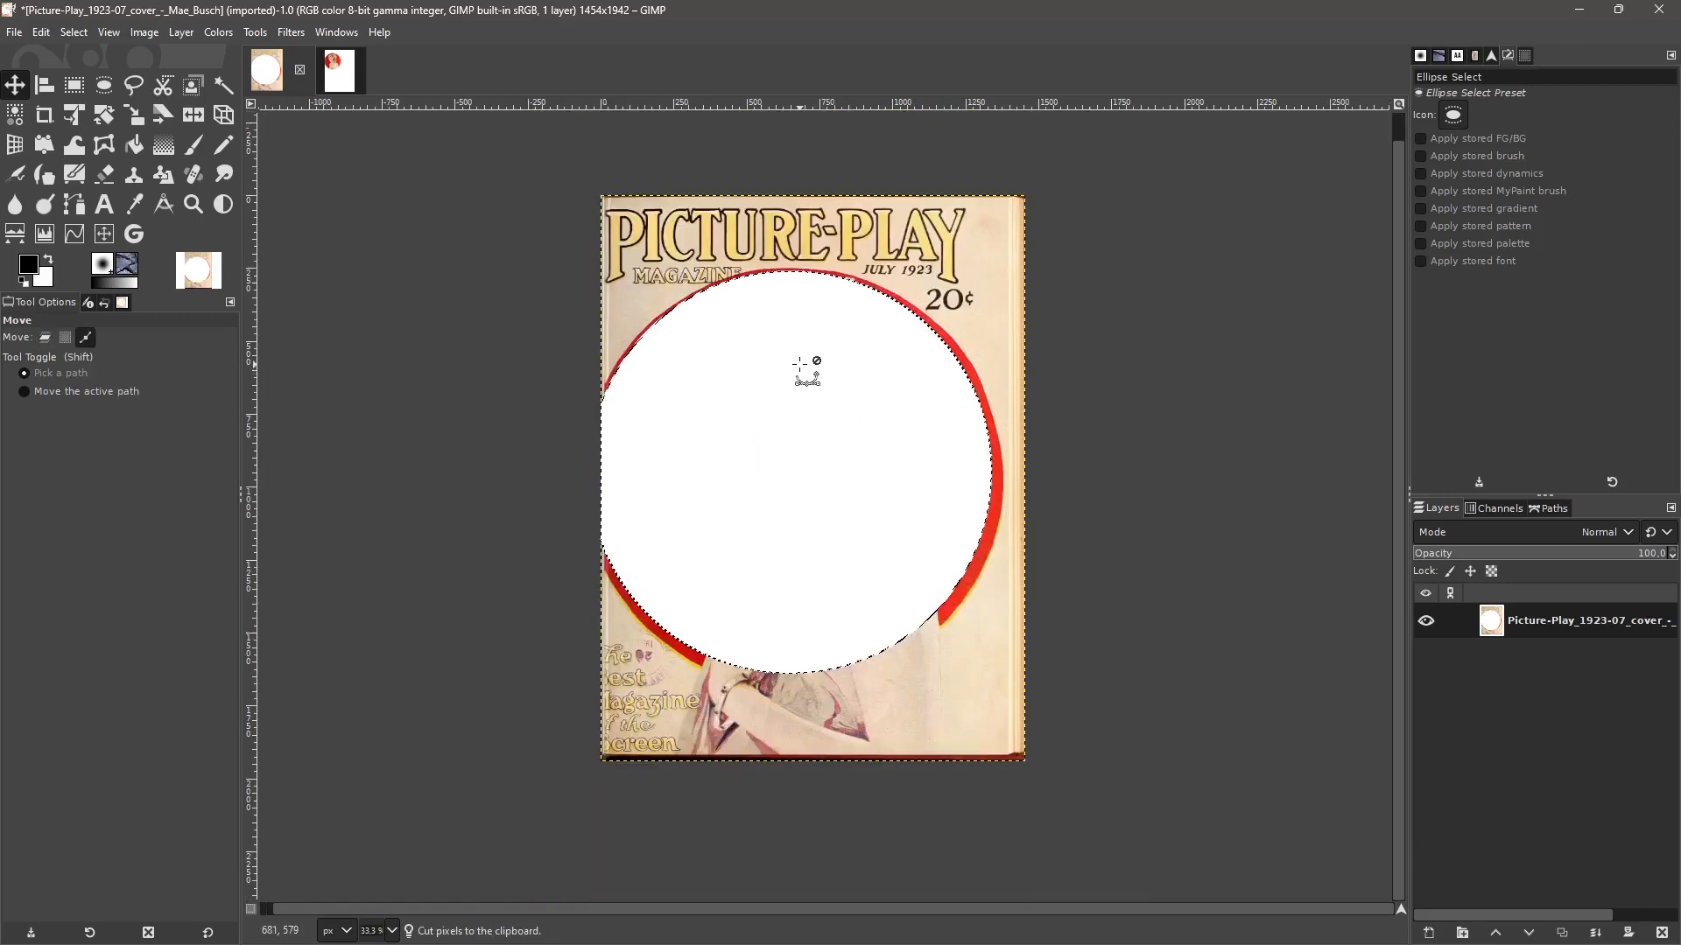
# - Undo the cut of the circular selection, cut it once more from the magazine cover, and undo that cut as well
pyautogui.hotkey('ctrl', 'z')
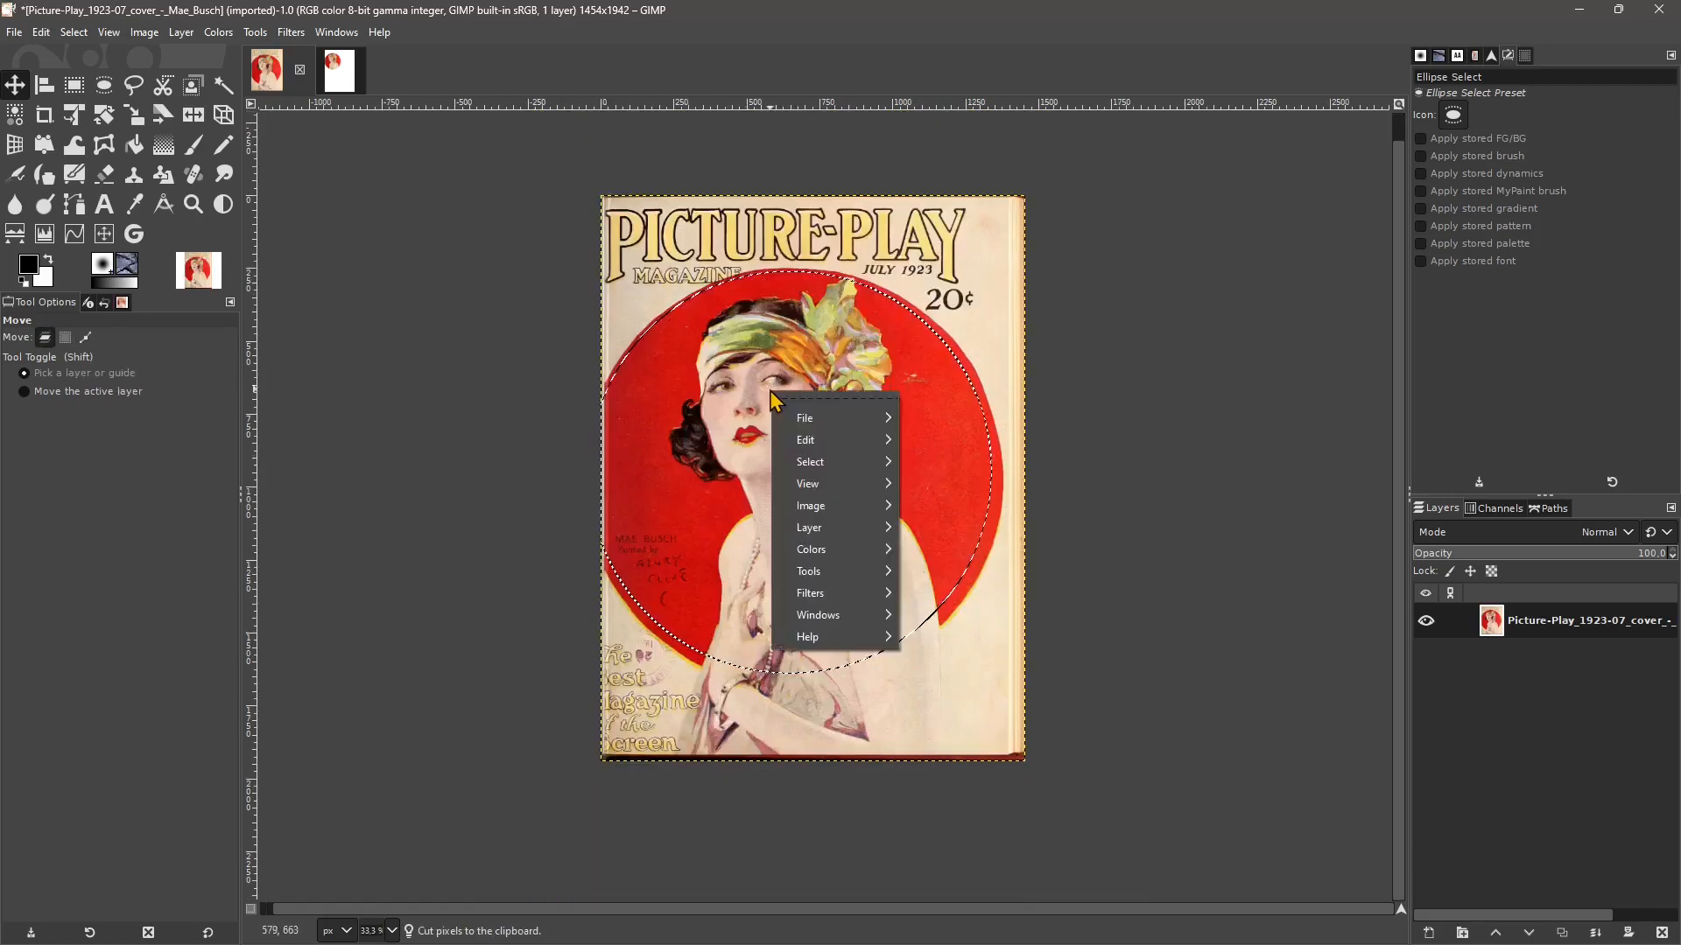
pyautogui.moveTo(832, 450)
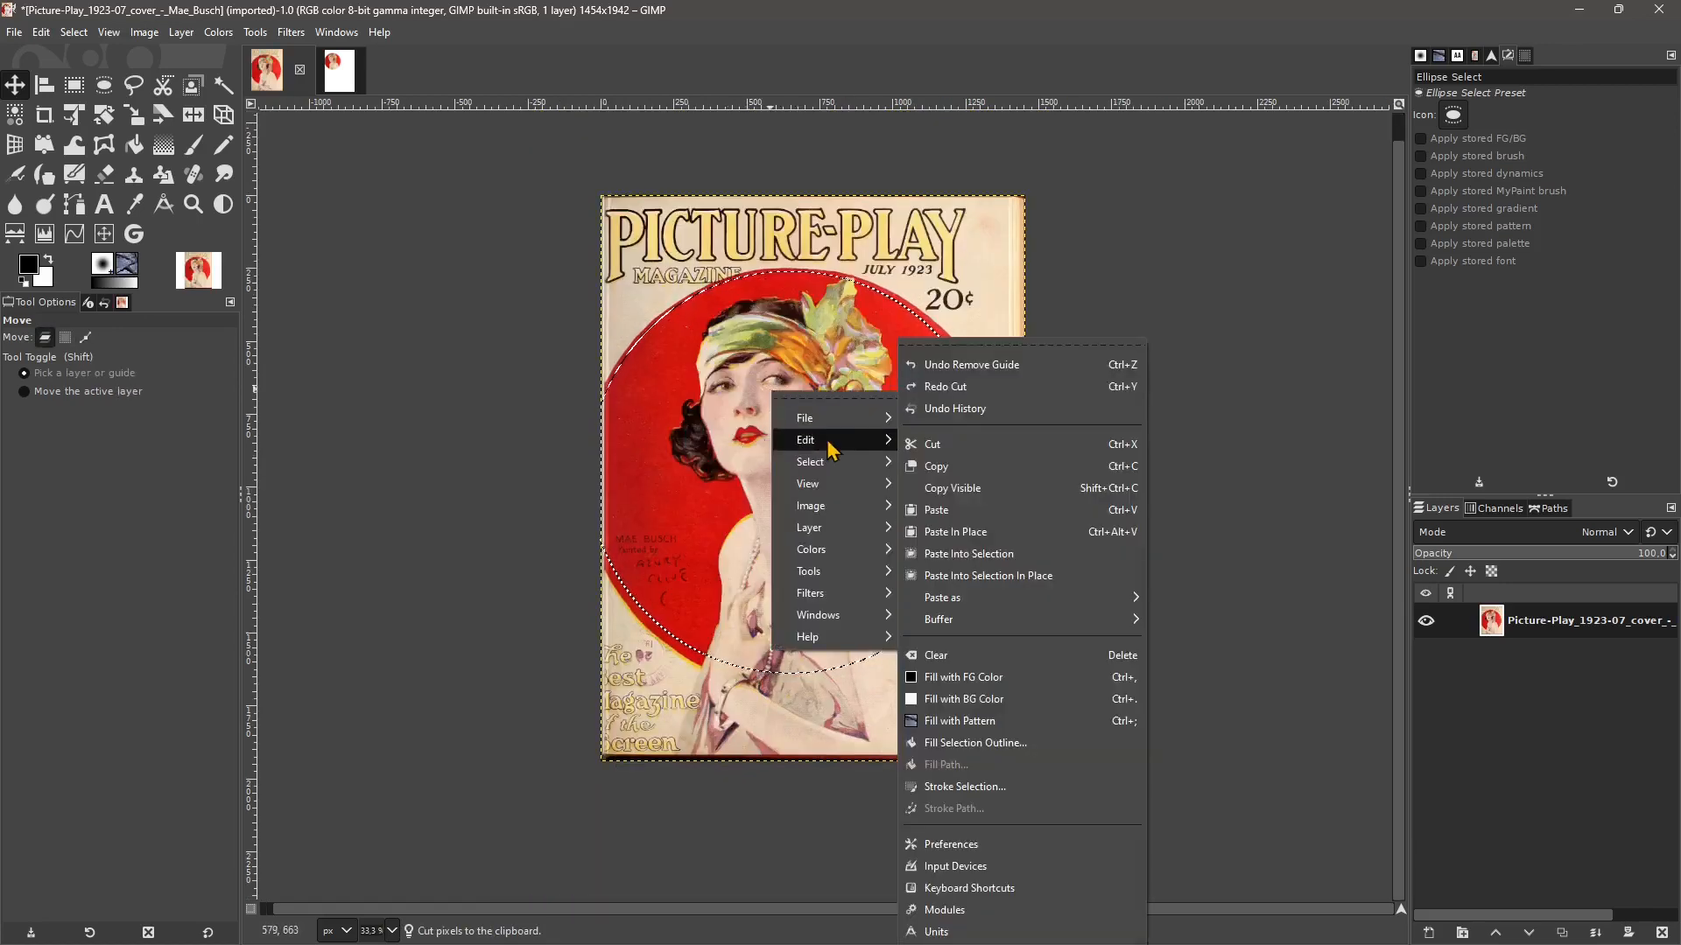
pyautogui.click(957, 453)
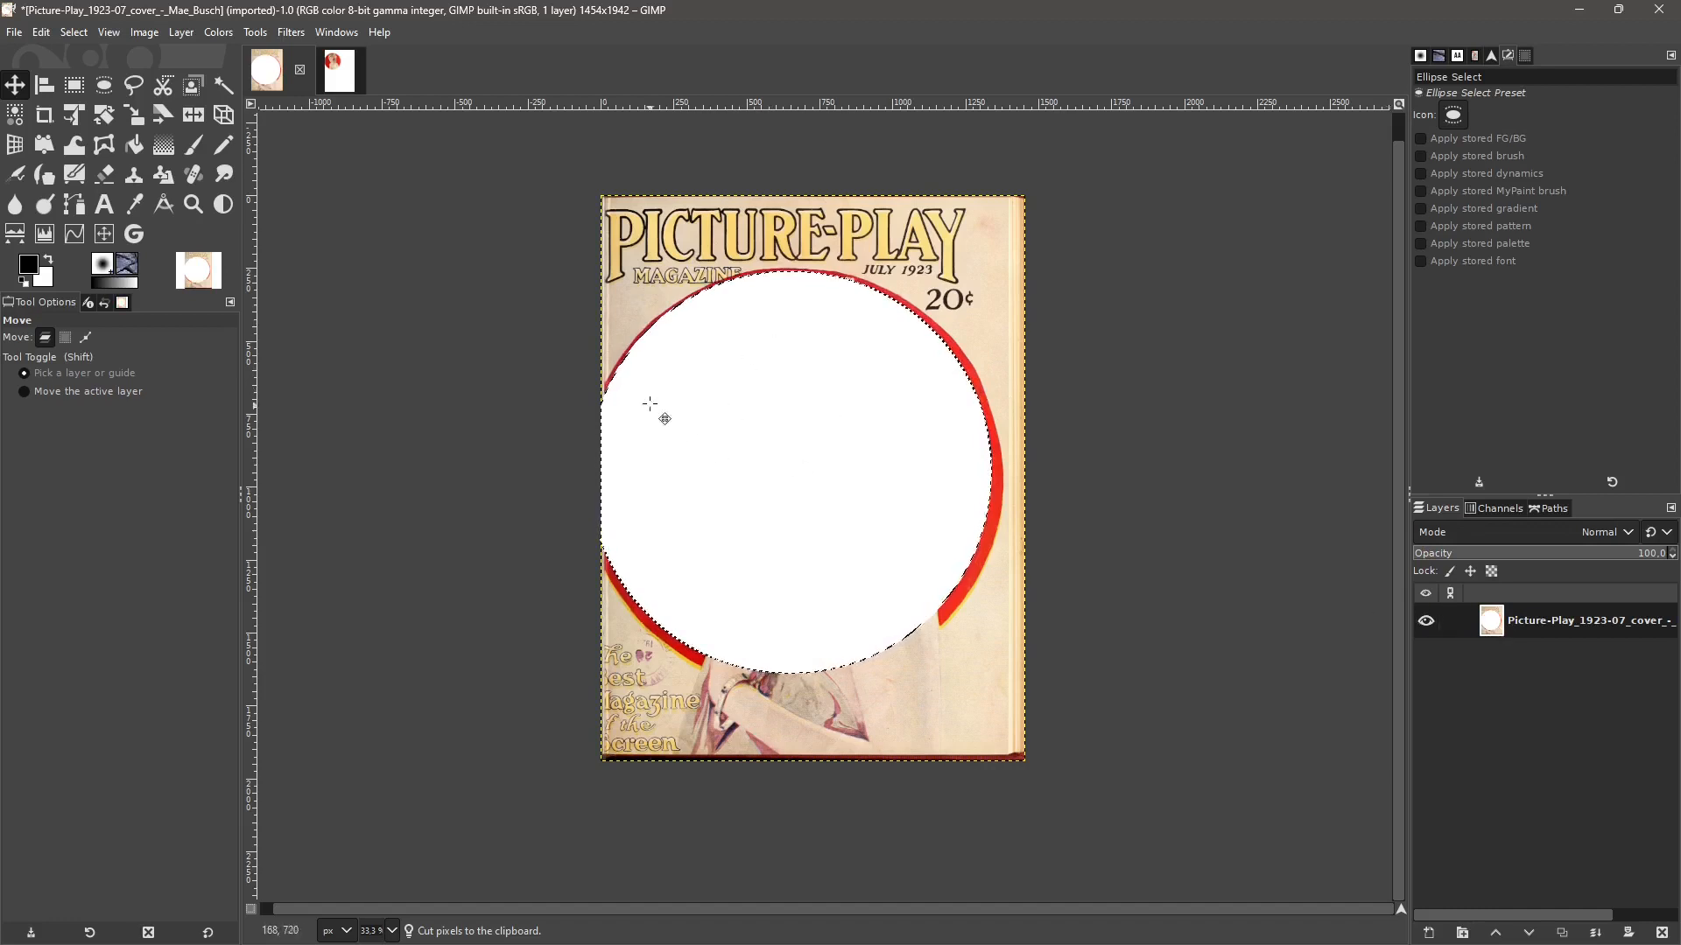
pyautogui.hotkey('ctrl', 'z')
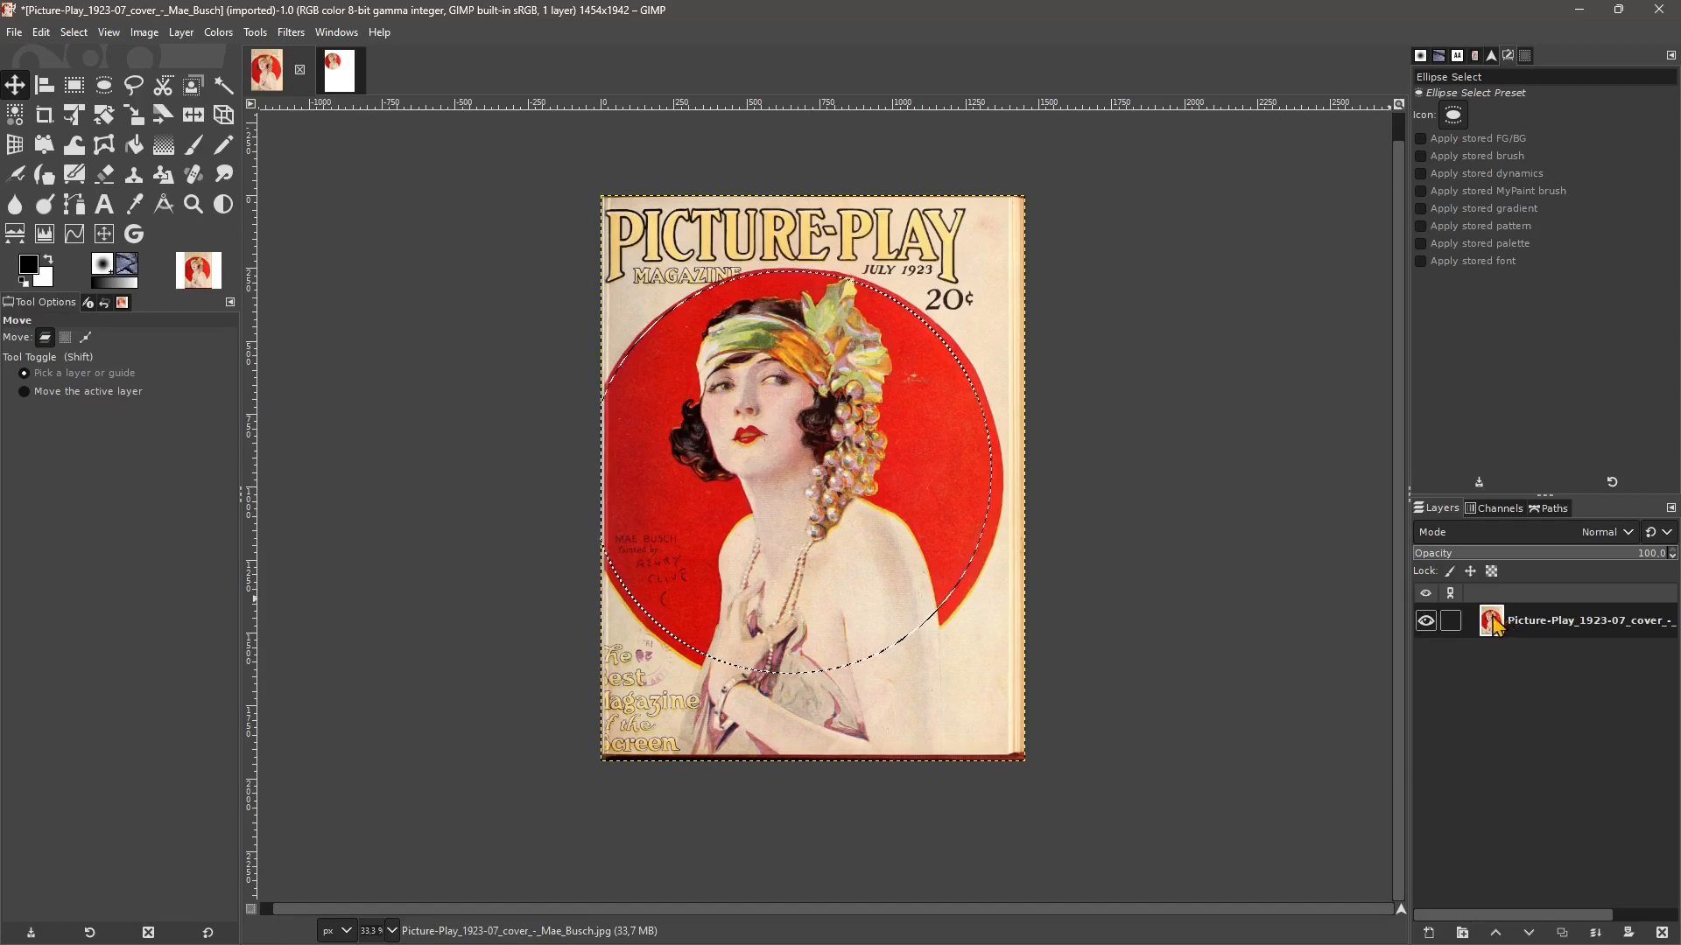
# - Add an alpha channel to the magazine cover layer
pyautogui.rightClick(1524, 636)
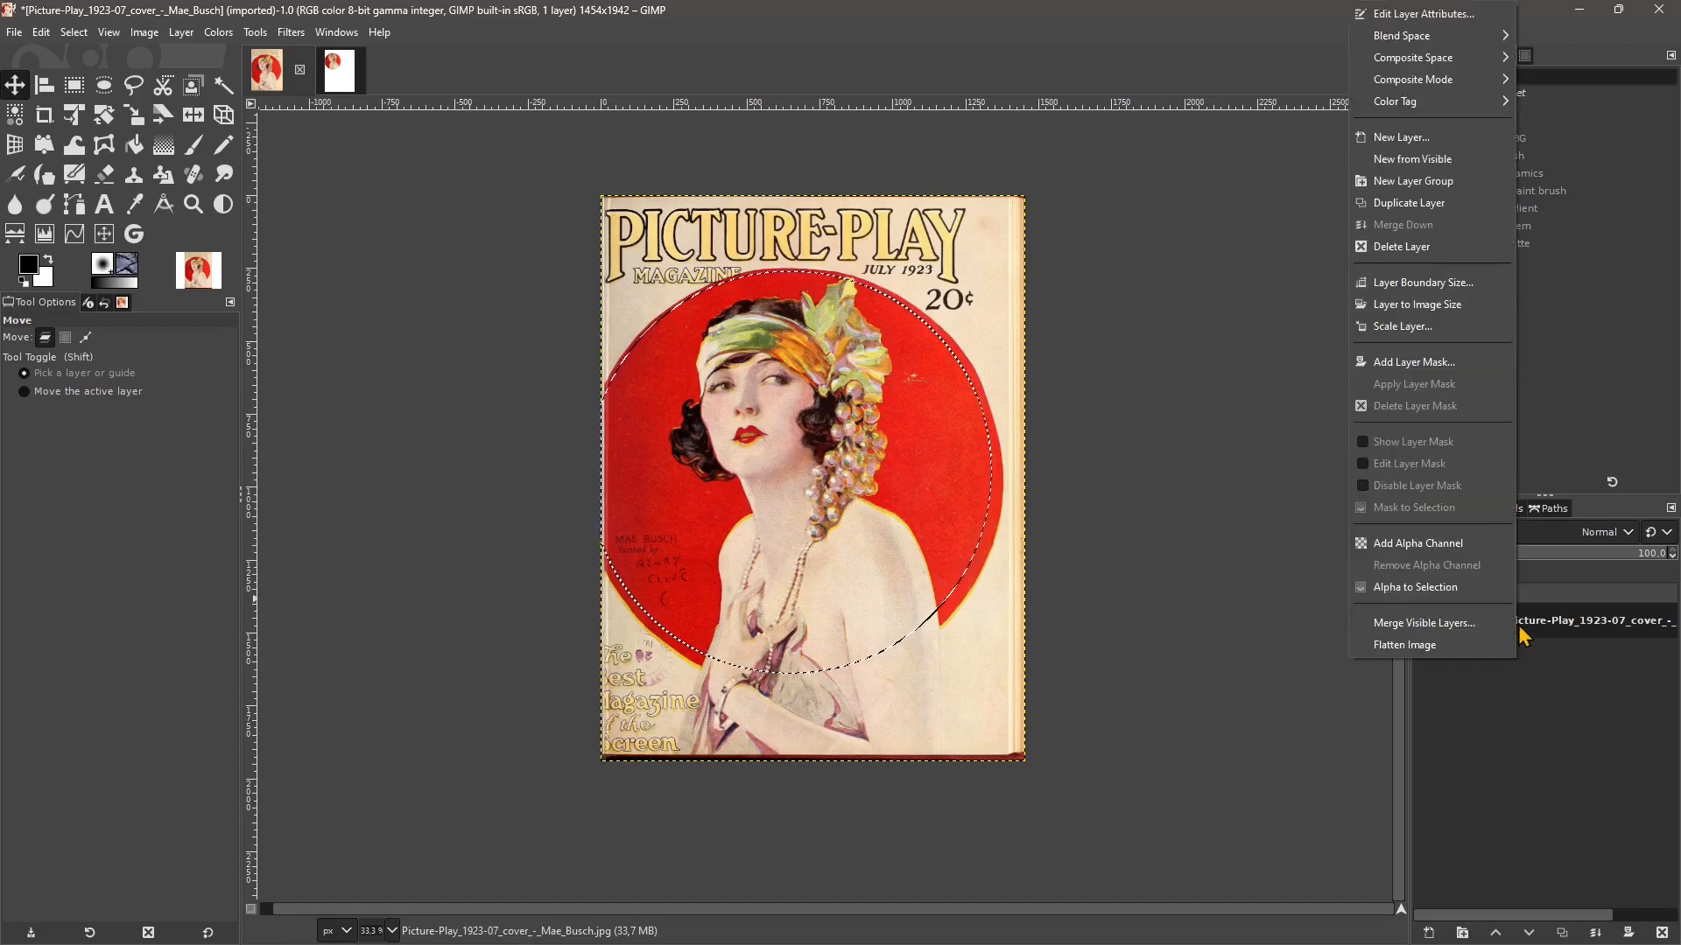
pyautogui.click(1538, 630)
pyautogui.rightClick(1538, 630)
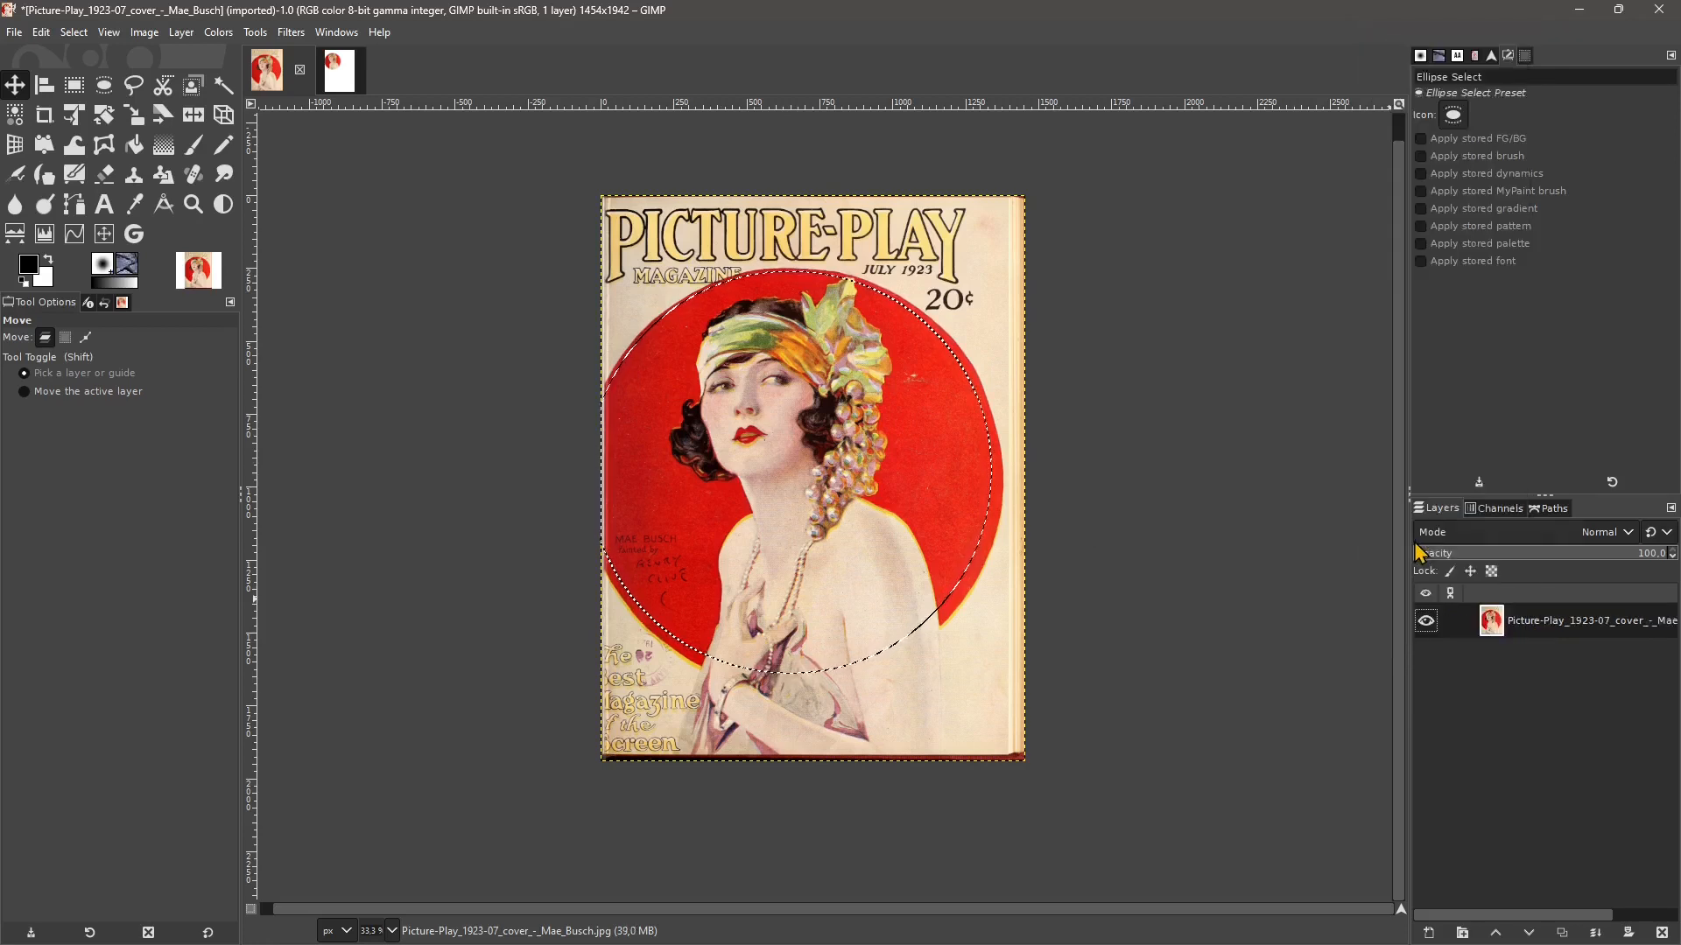
pyautogui.click(1419, 545)
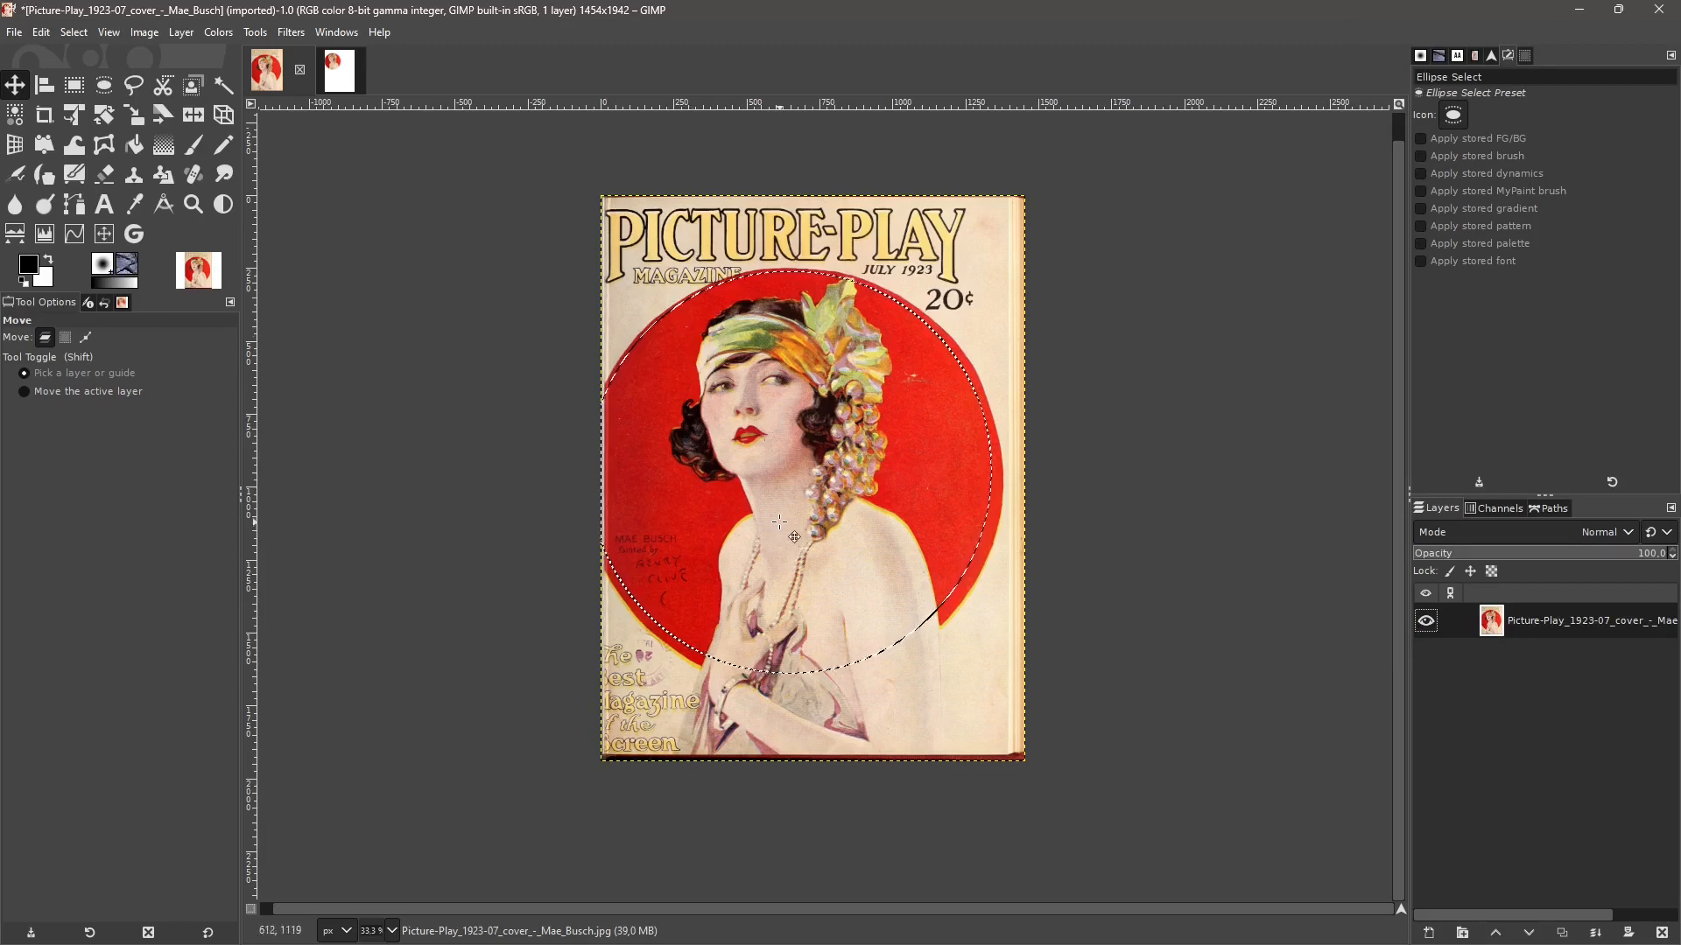
# - Cut the circular selection from the cover layer to test its transparency, and undo the cut
pyautogui.hotkey('ctrl', 'x')
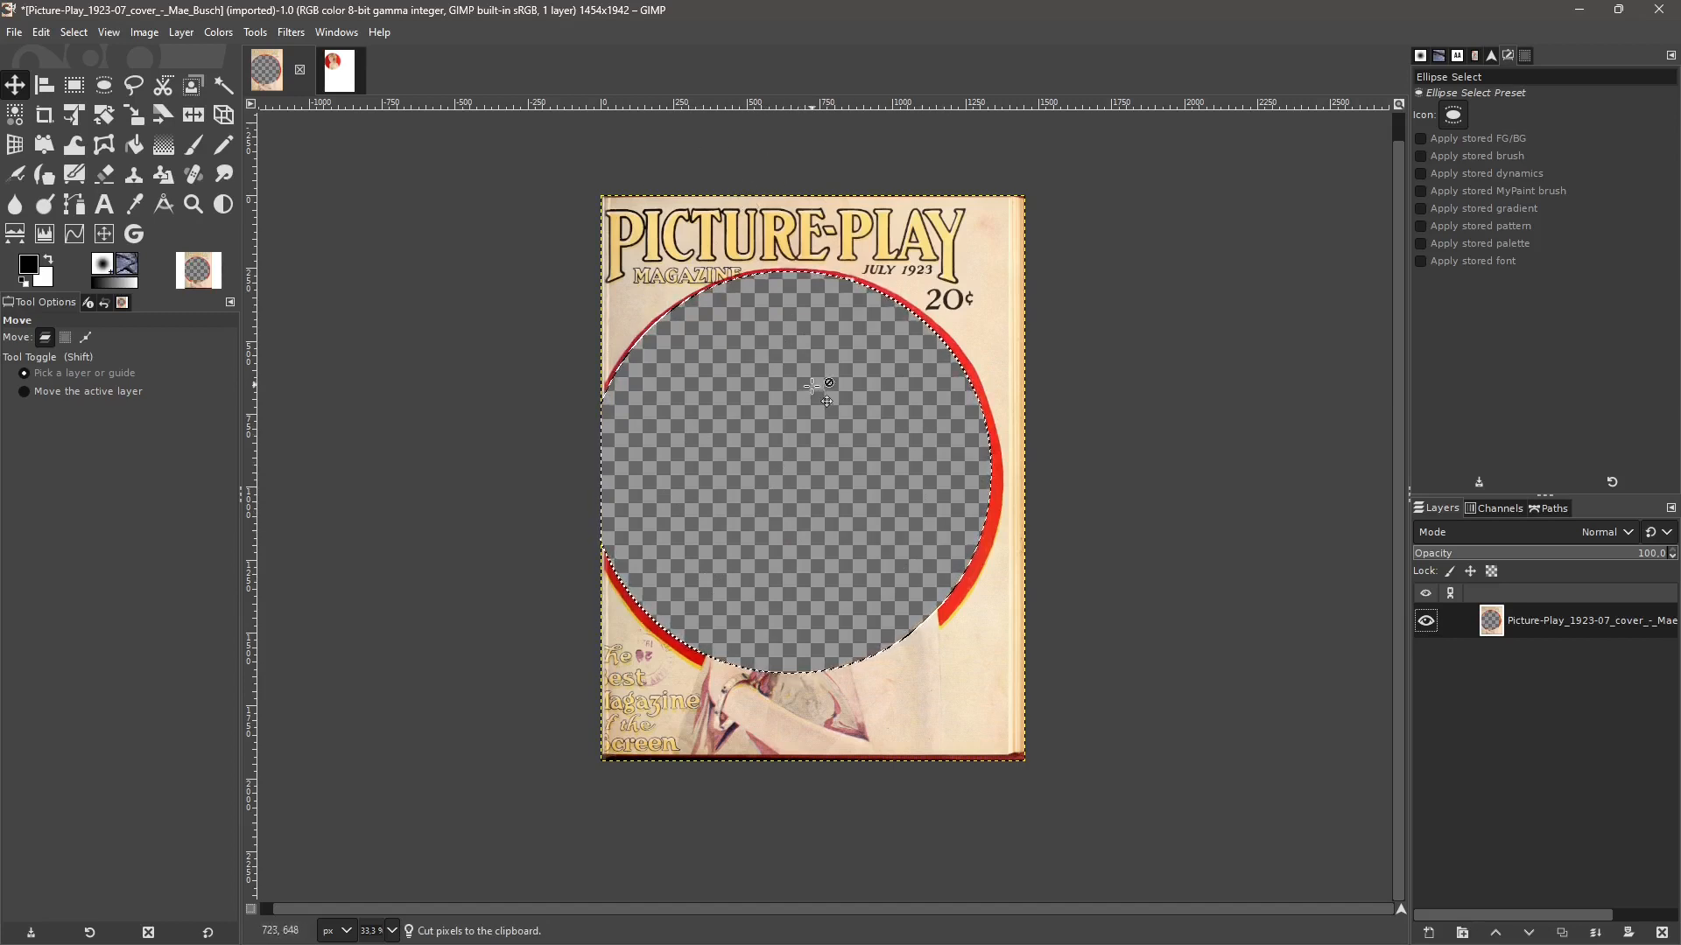
pyautogui.hotkey('ctrl', 'z')
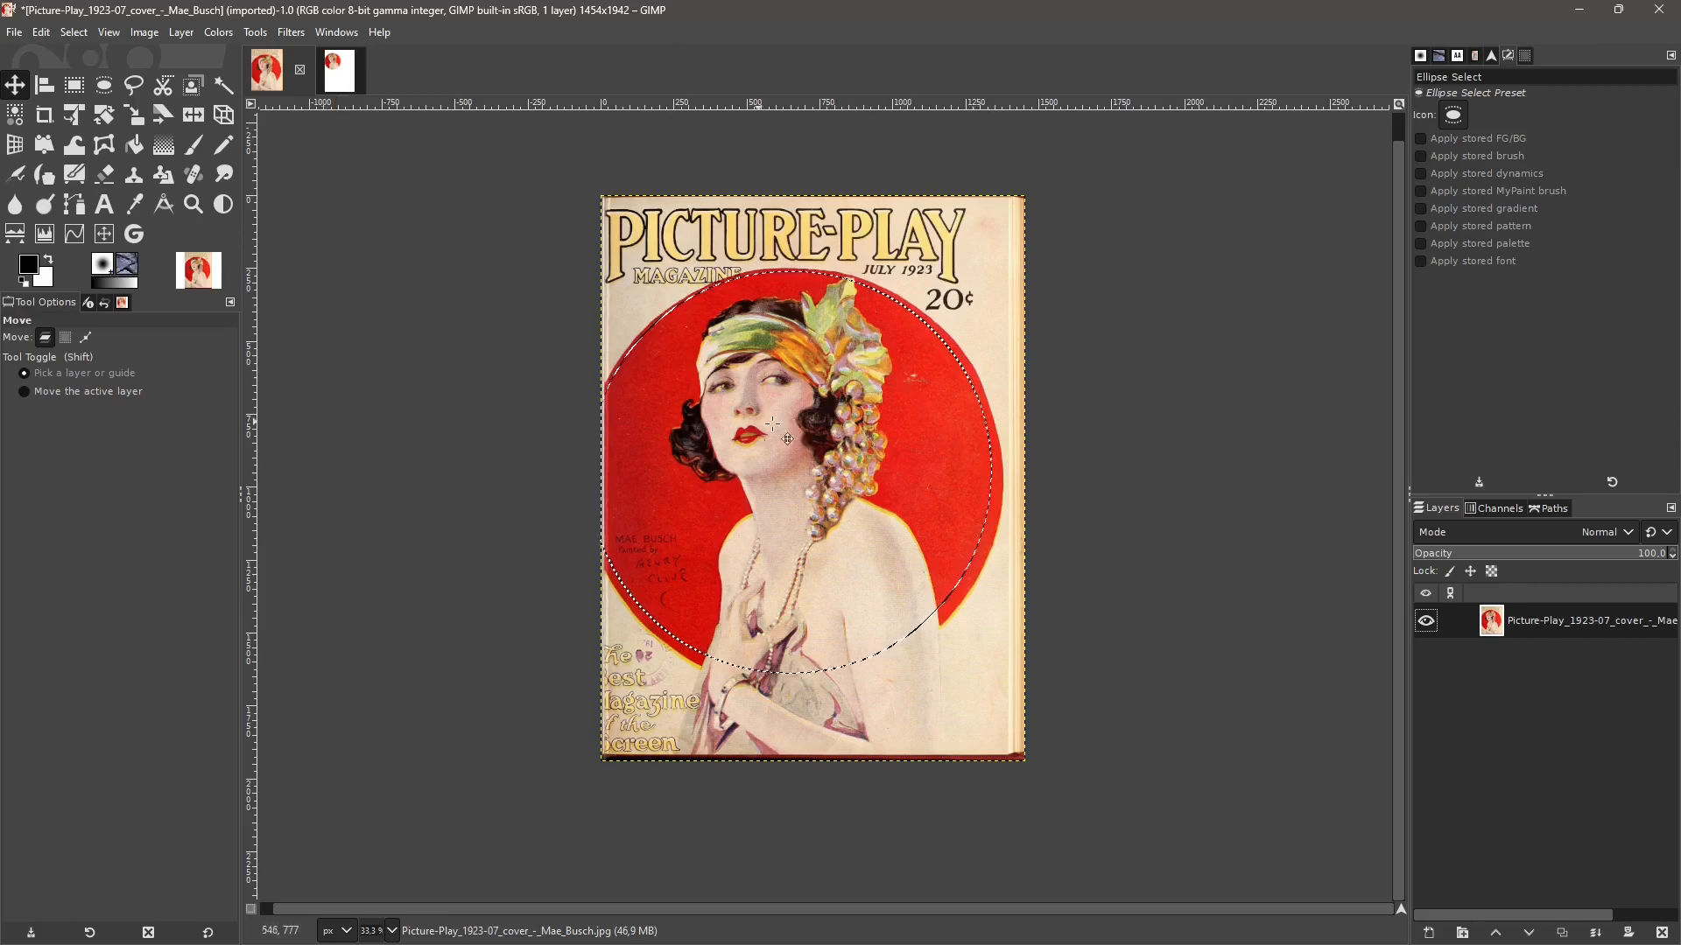
# - Anchor the floating circle in the A4 image and draw a rectangular selection of about 1420 × 990 px below it
pyautogui.click(346, 81)
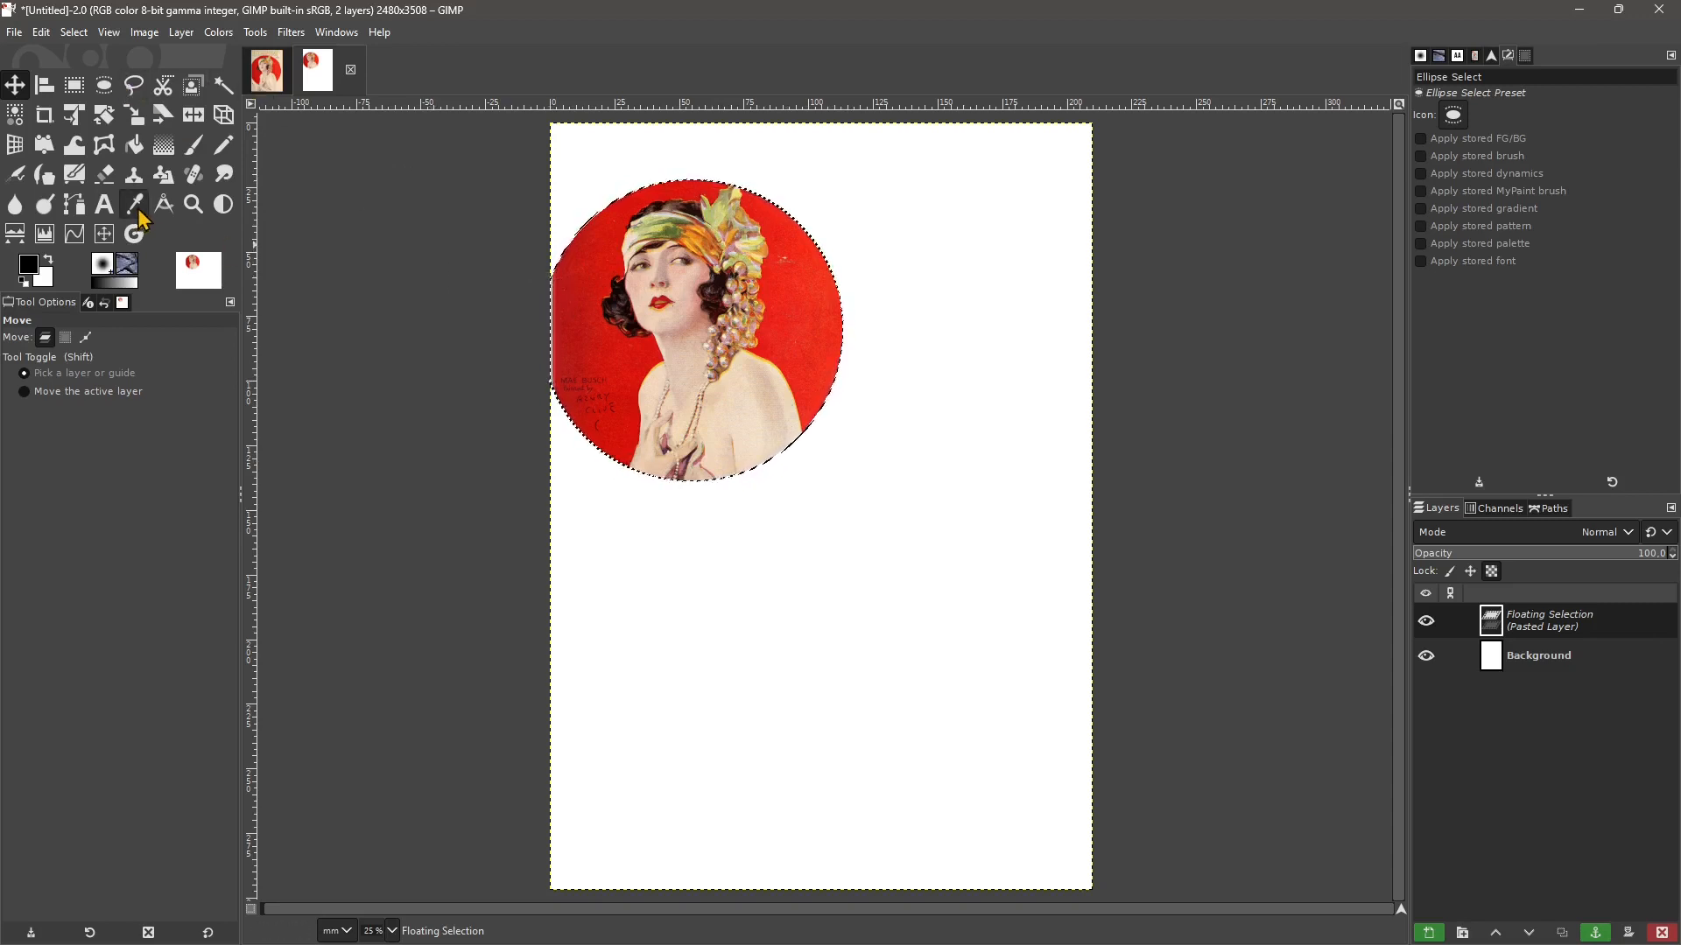
pyautogui.click(74, 85)
pyautogui.click(691, 577)
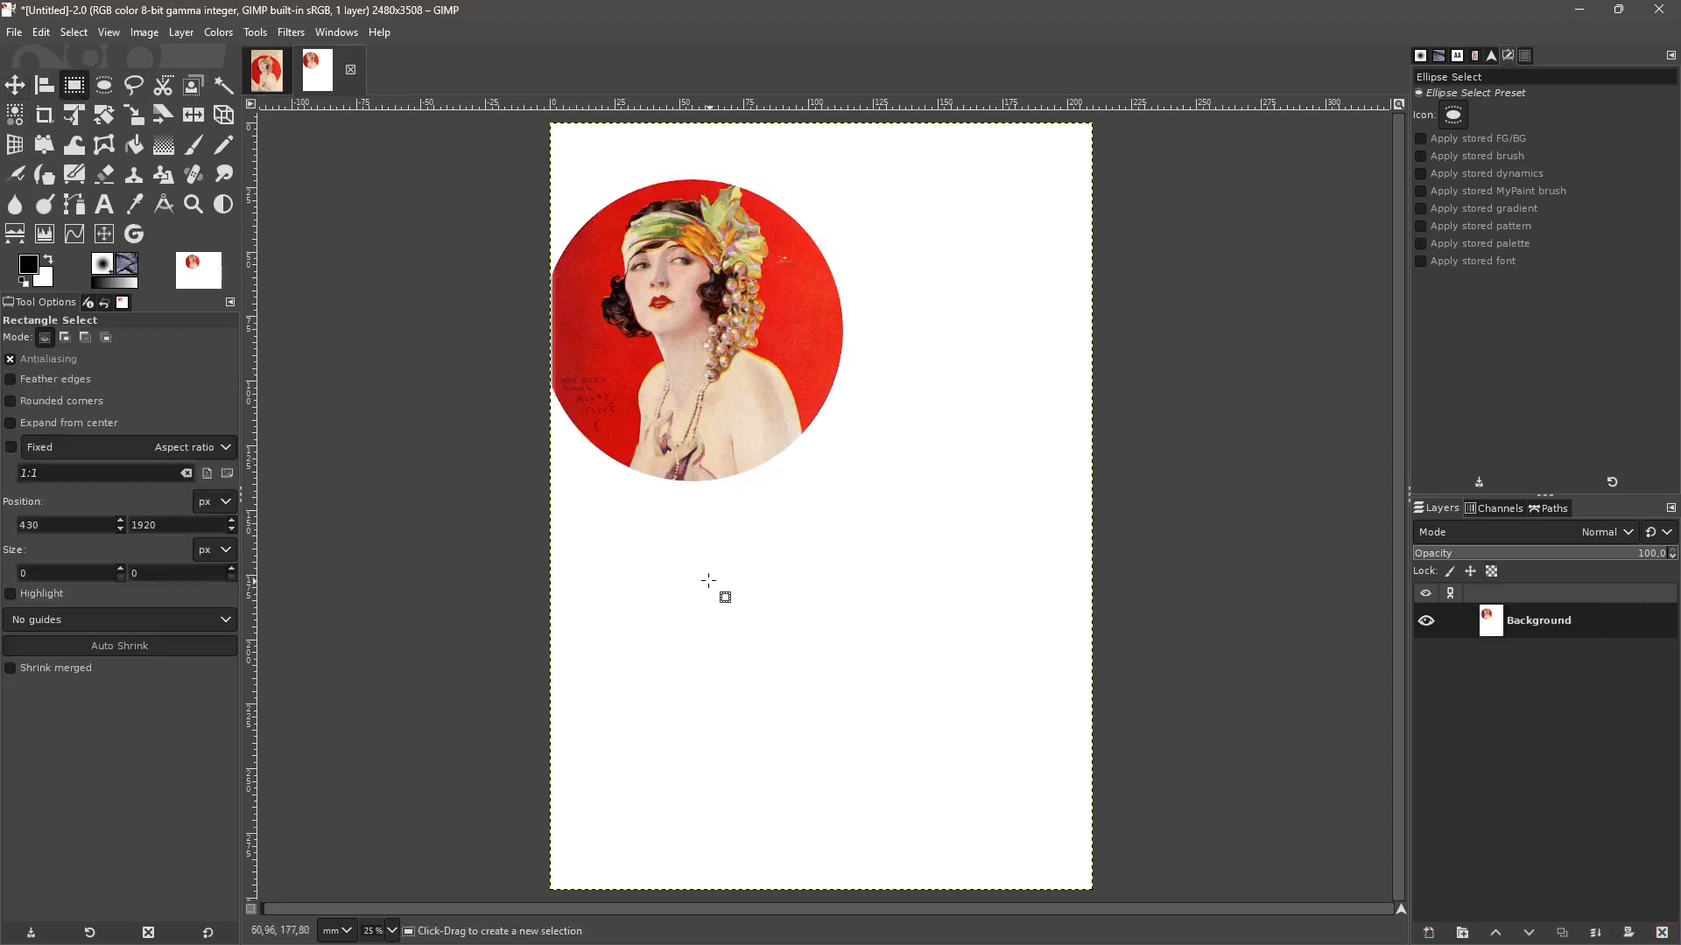
pyautogui.moveTo(686, 529); pyautogui.dragTo(994, 746)
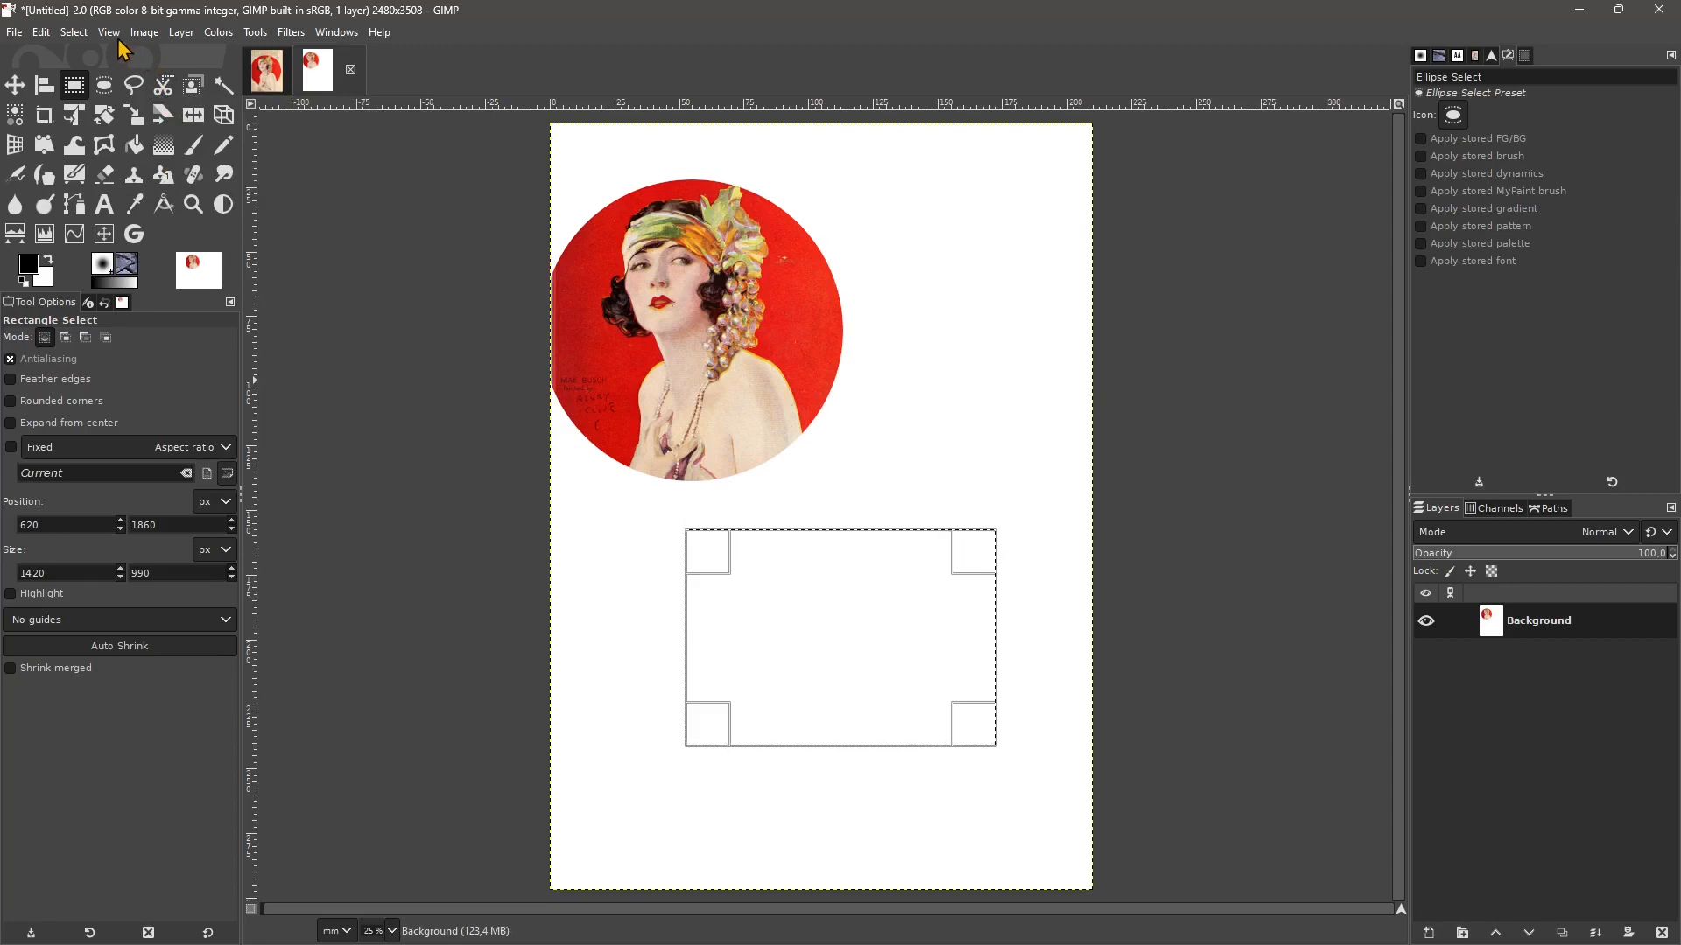
# - Paste the copied circle into the rectangular selection and convert the floating selection to a new layer
pyautogui.rightClick(794, 585)
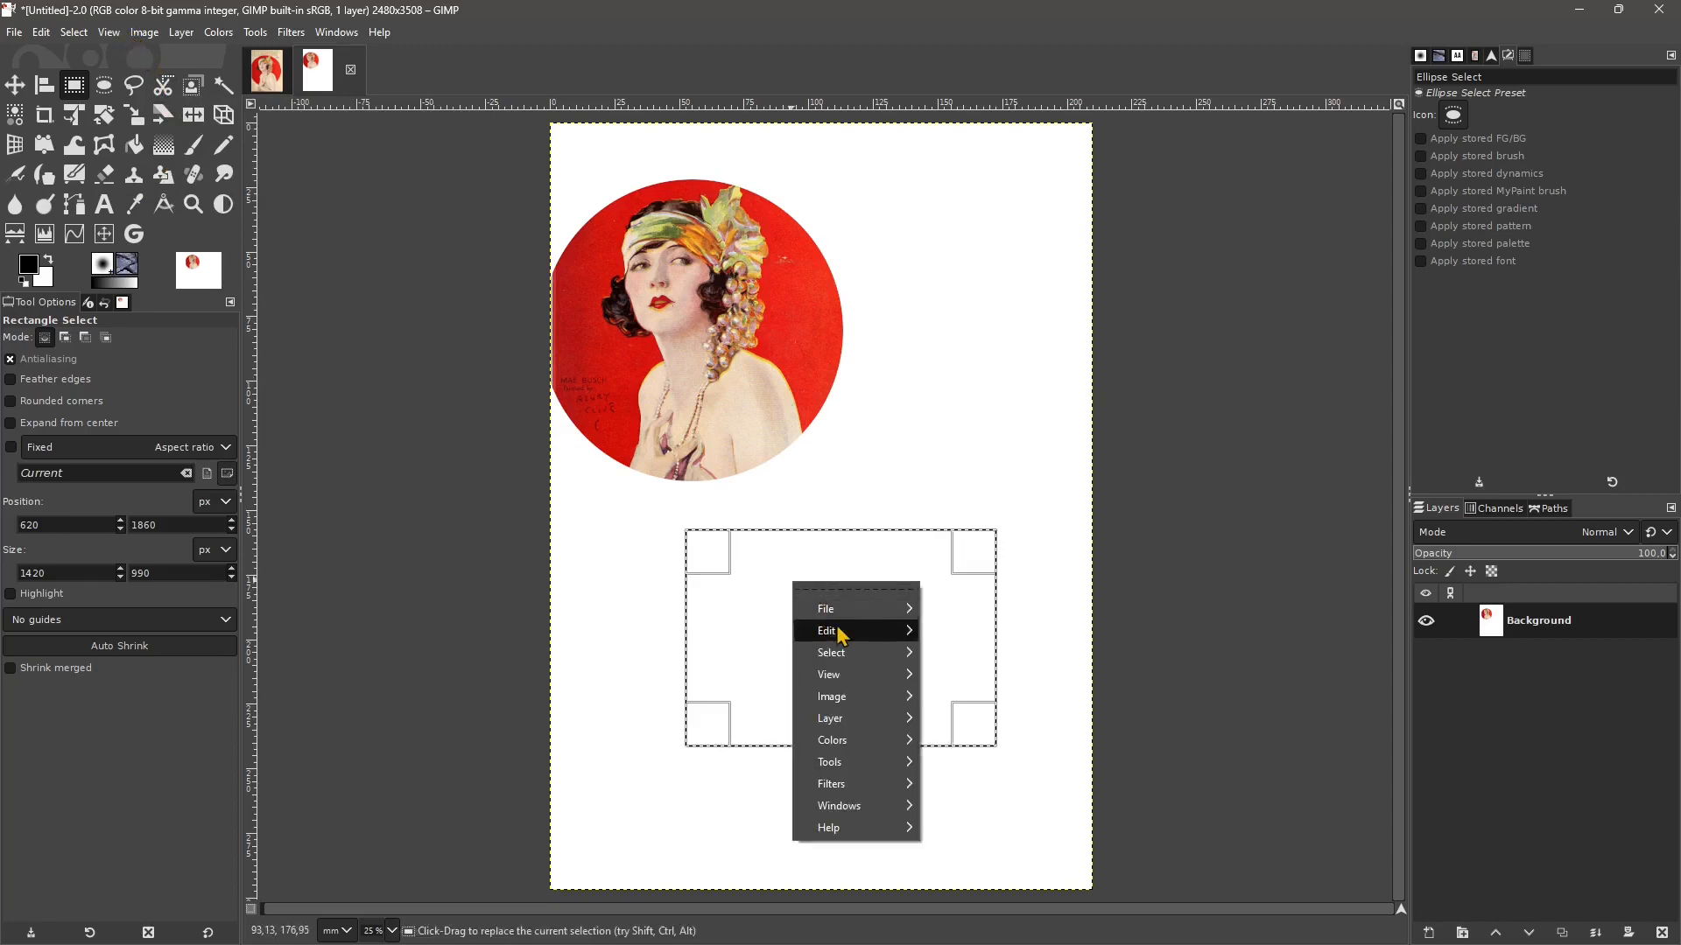
pyautogui.moveTo(841, 637)
pyautogui.moveTo(931, 629)
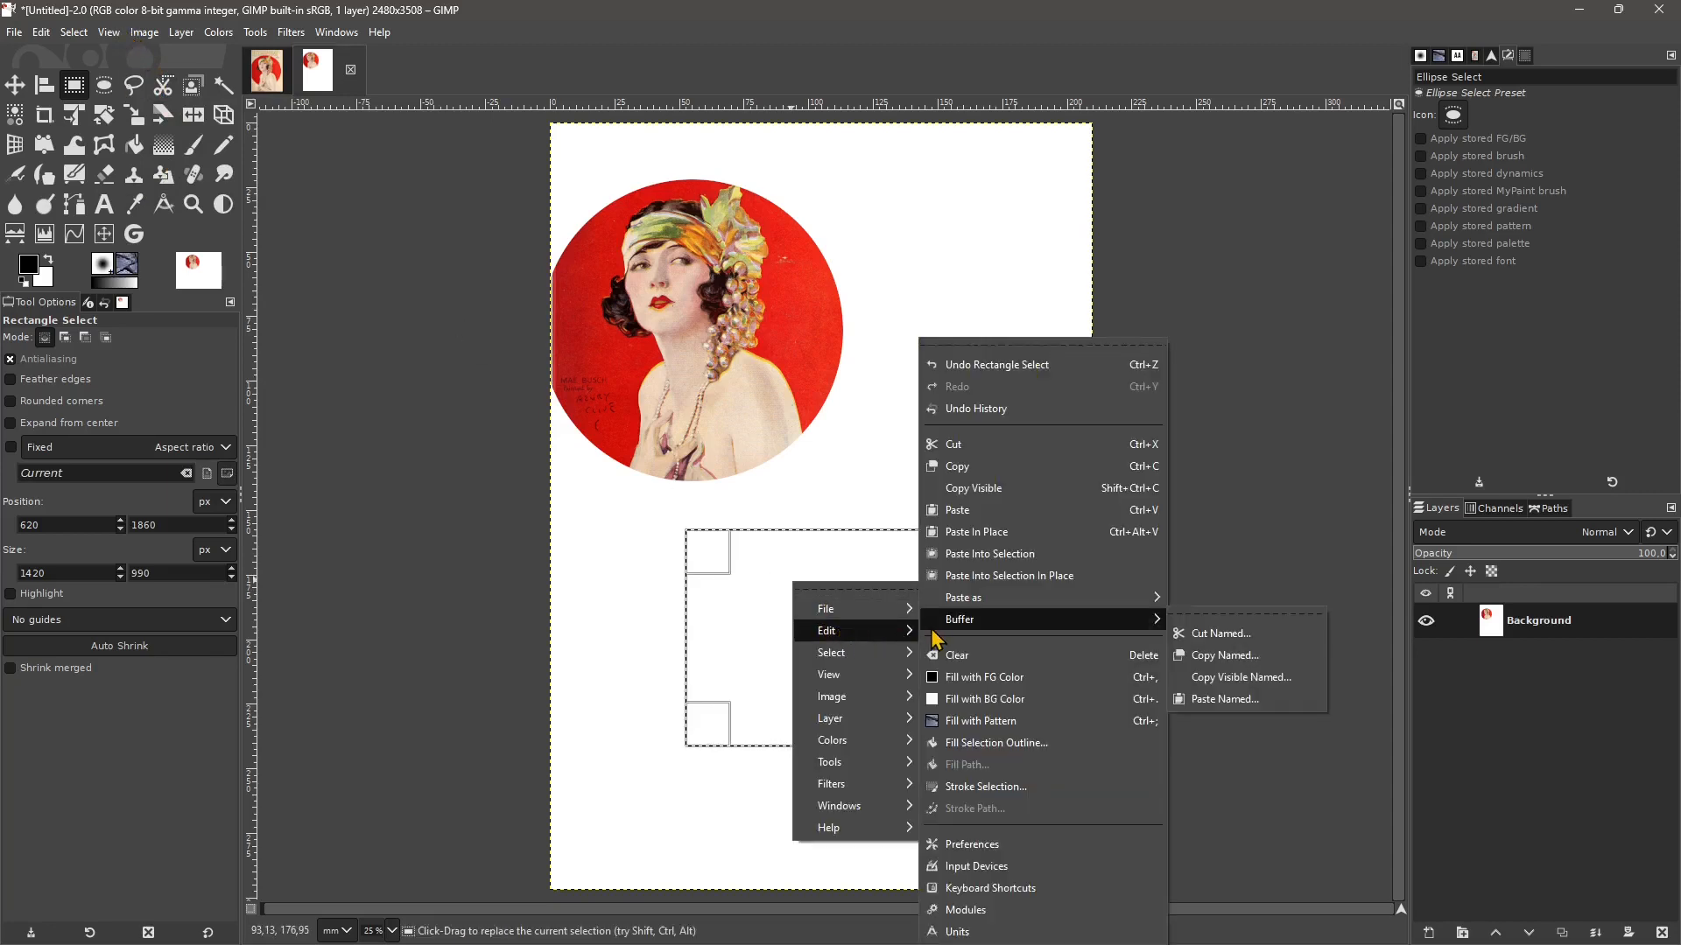
pyautogui.click(998, 565)
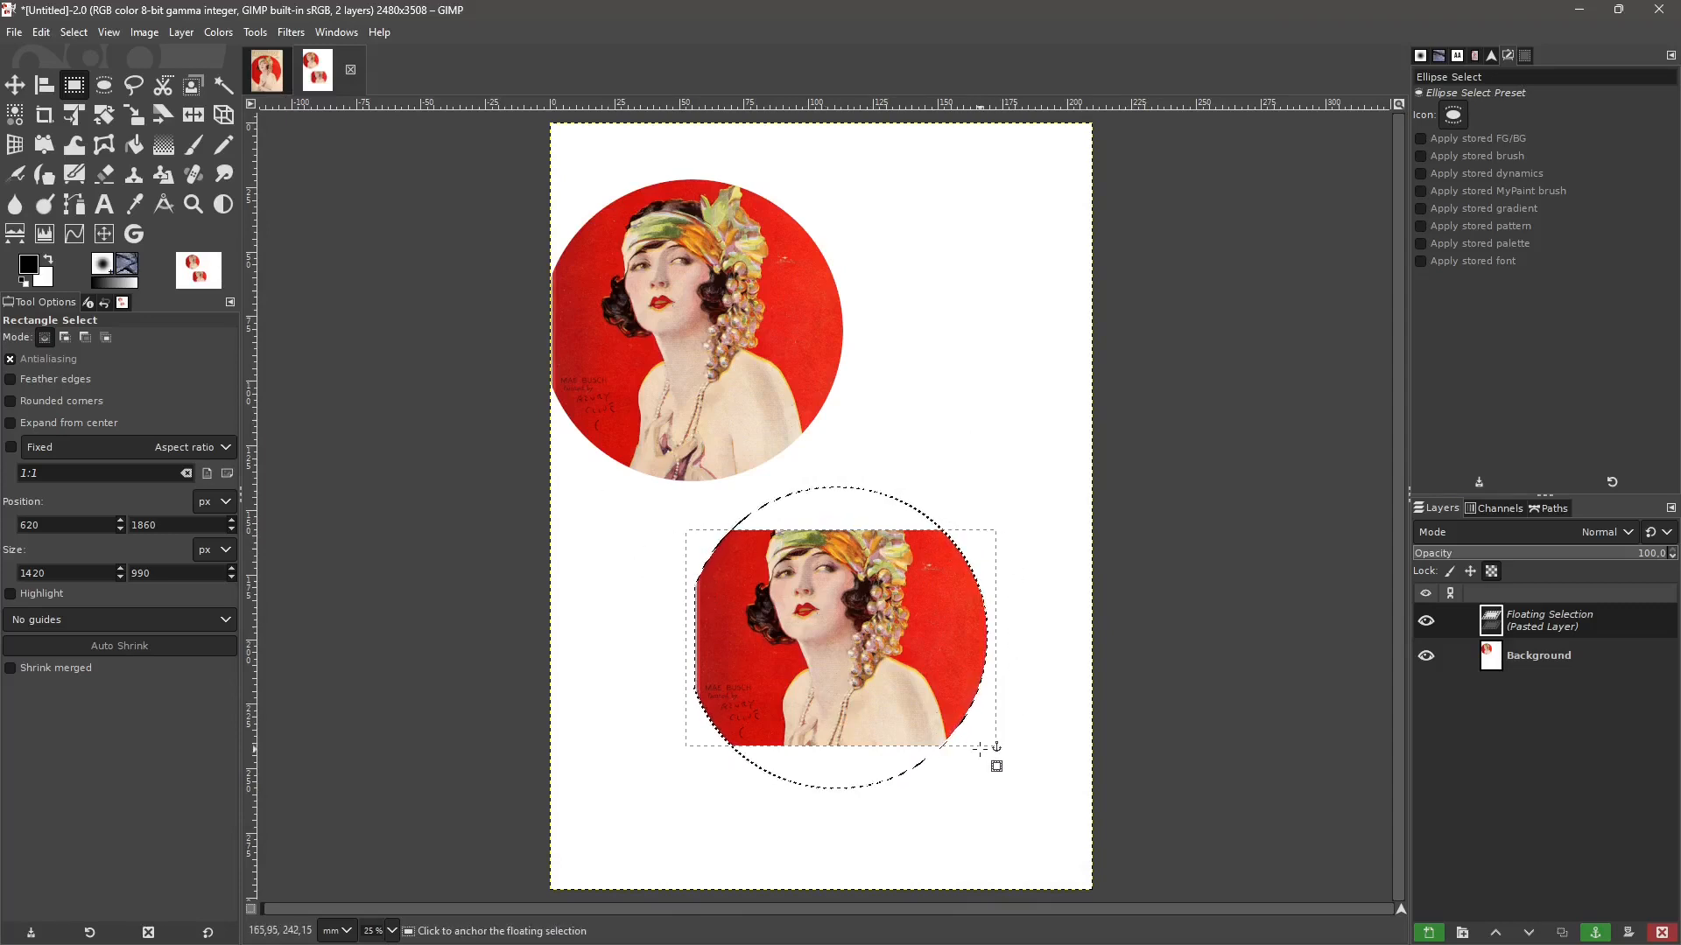
pyautogui.click(1429, 933)
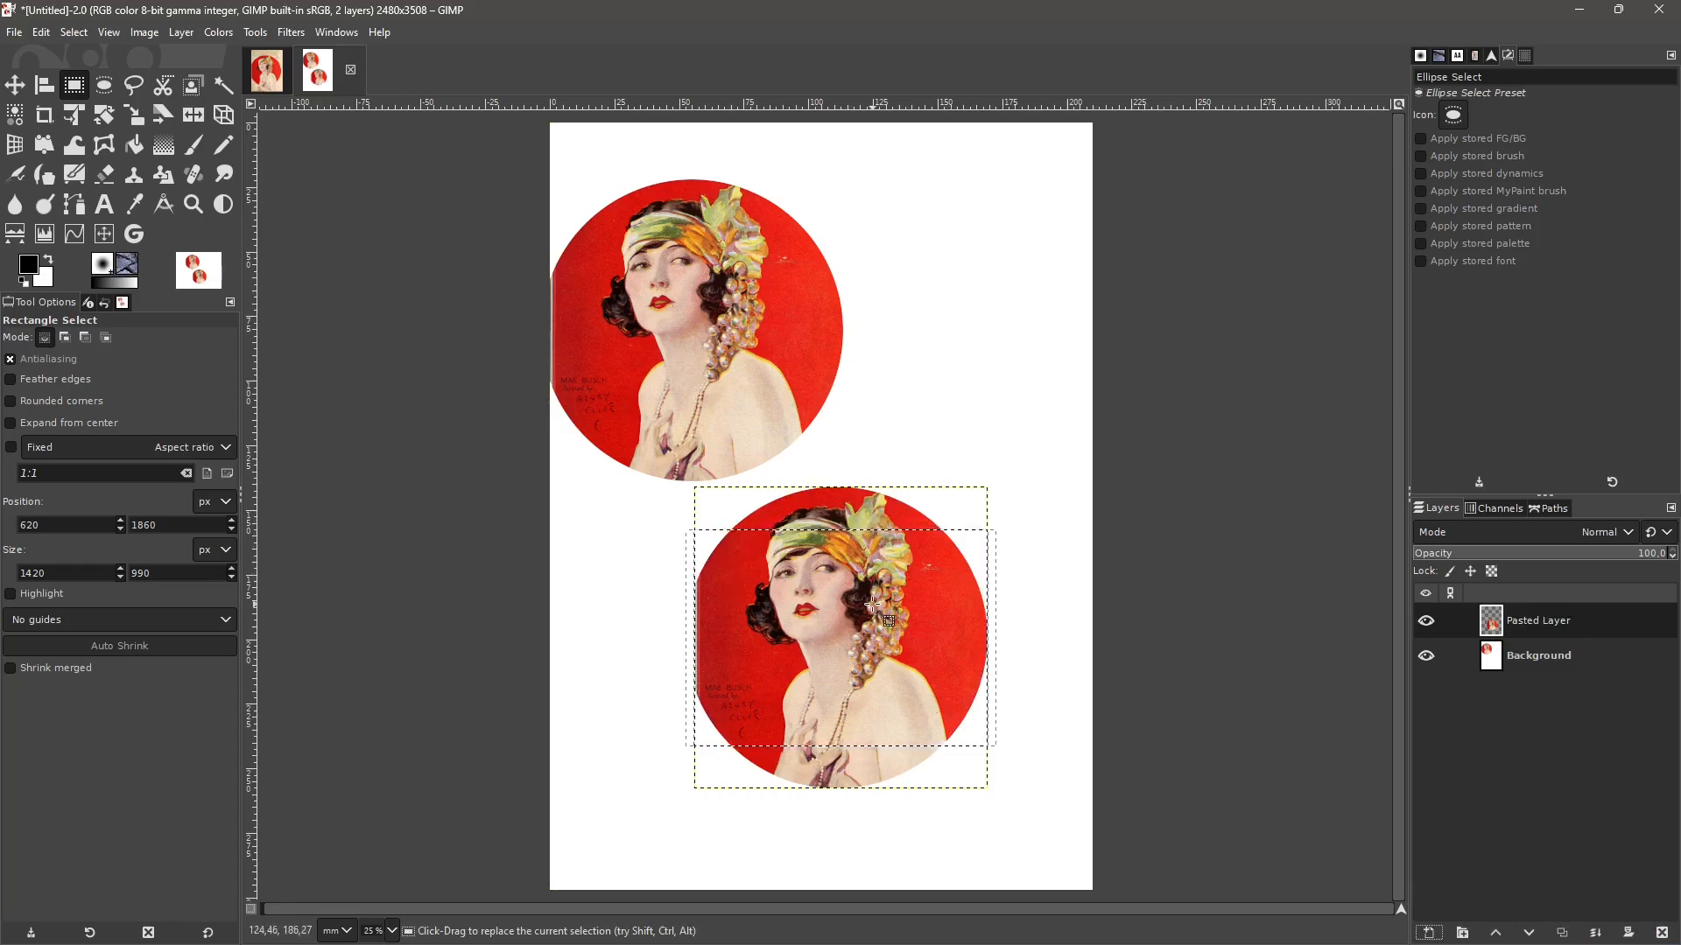
# - Invert the rectangular selection and delete the parts of the pasted layer outside the rectangle
pyautogui.rightClick(821, 573)
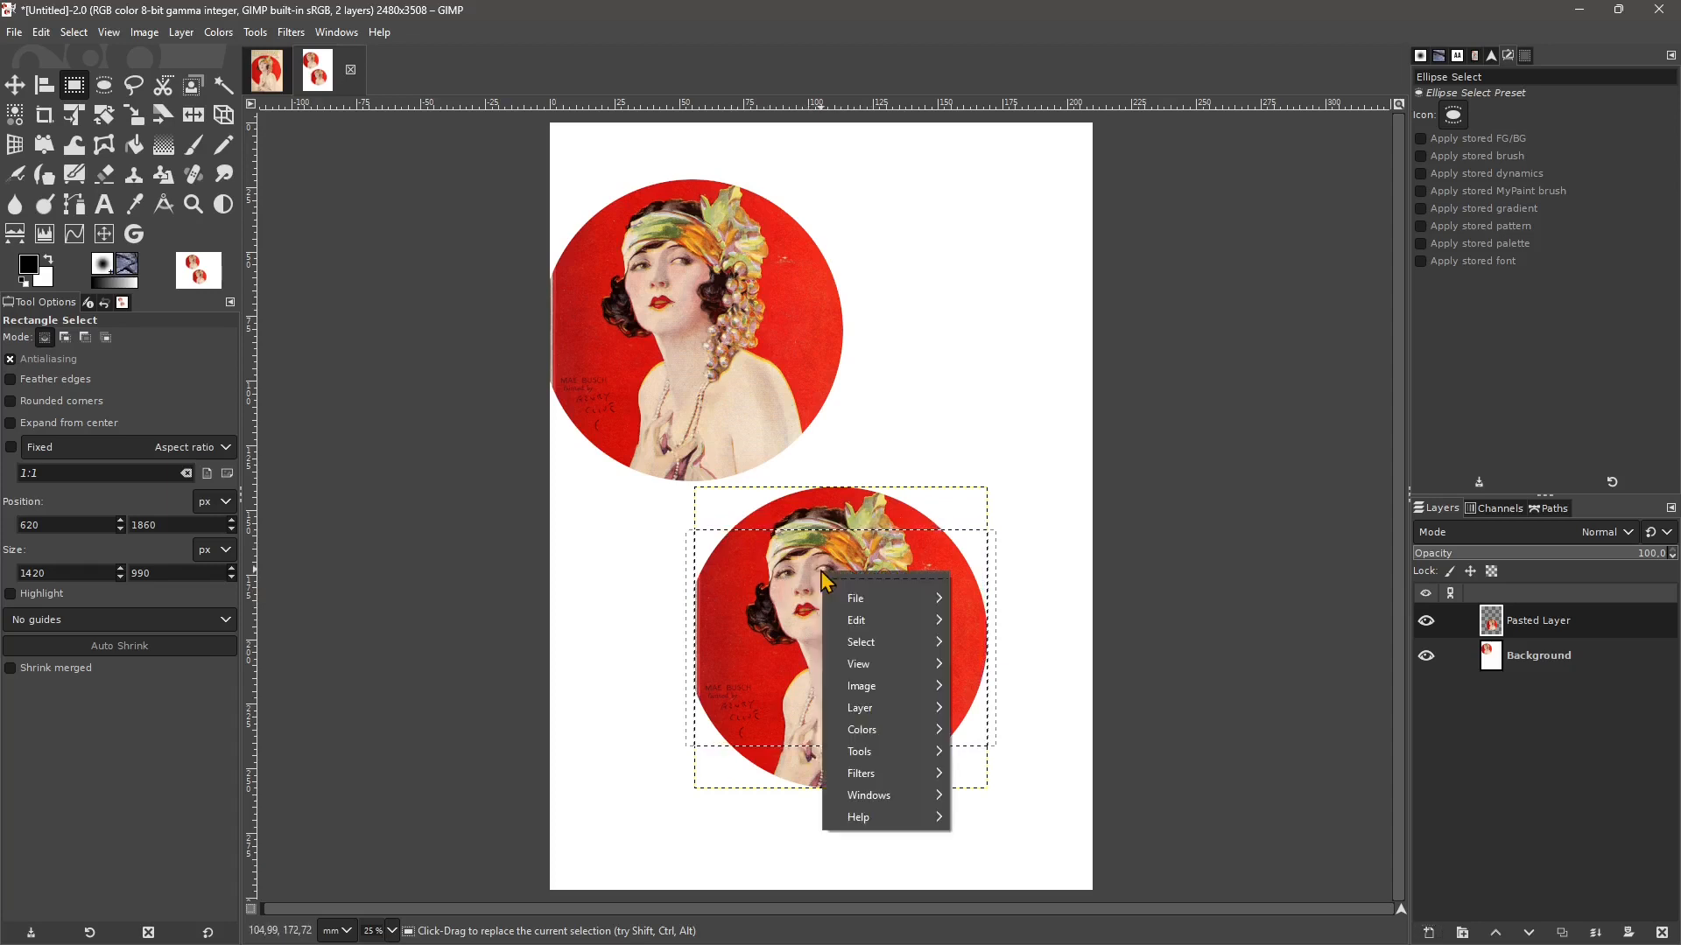
pyautogui.moveTo(878, 651)
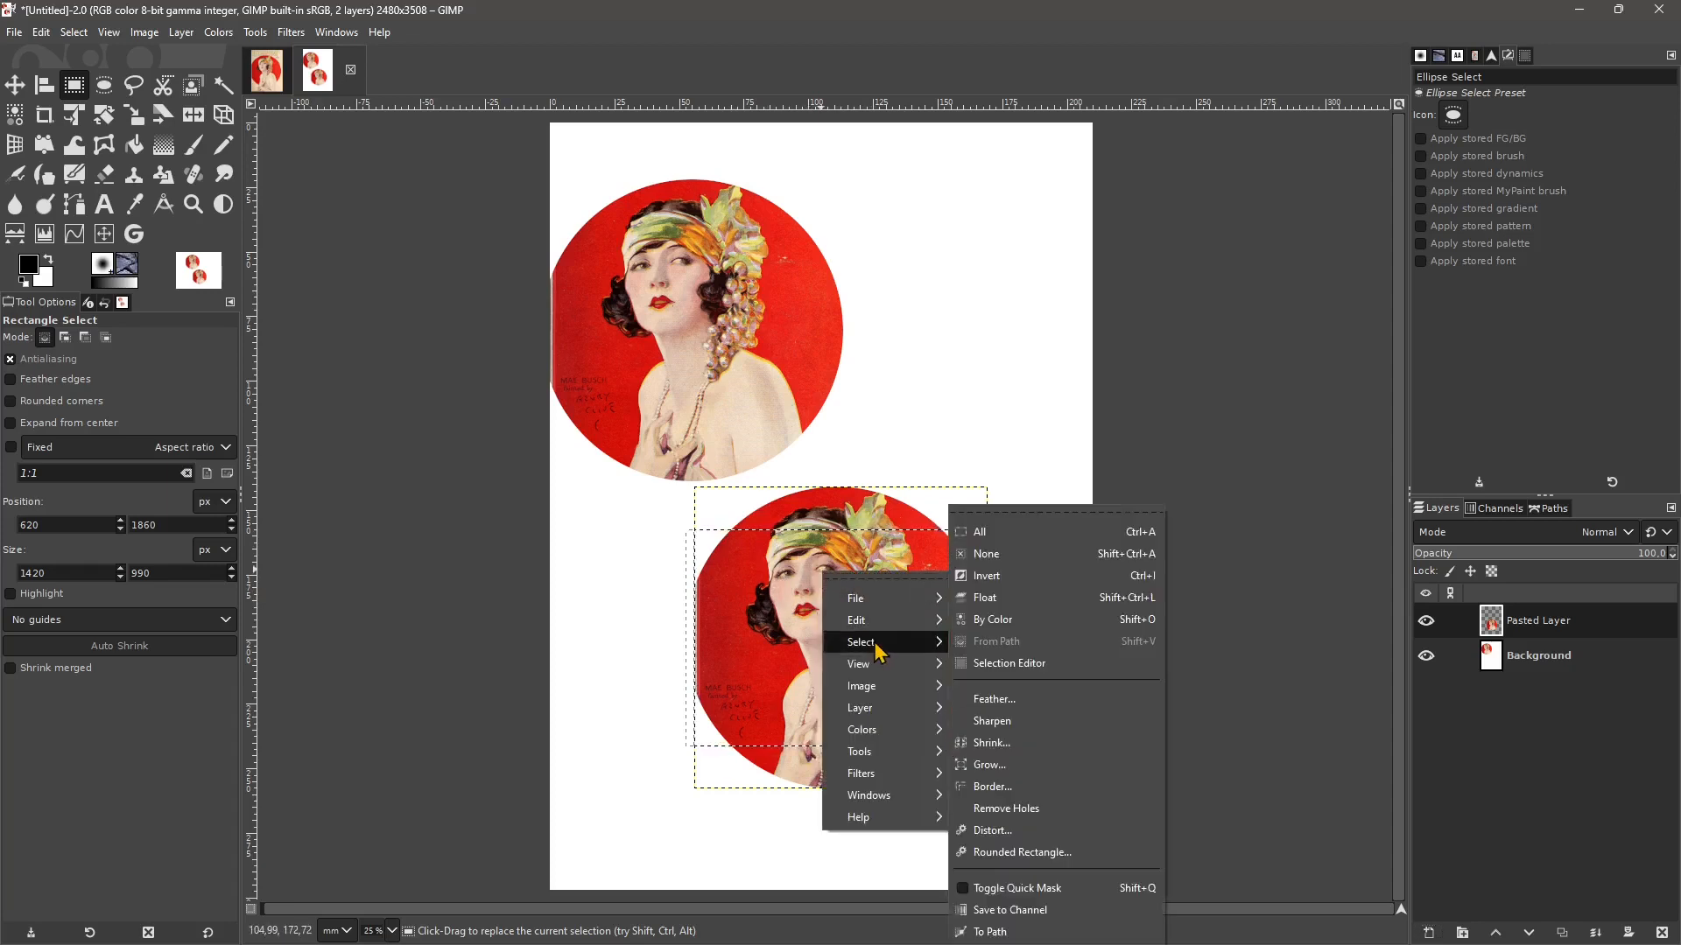
pyautogui.click(986, 577)
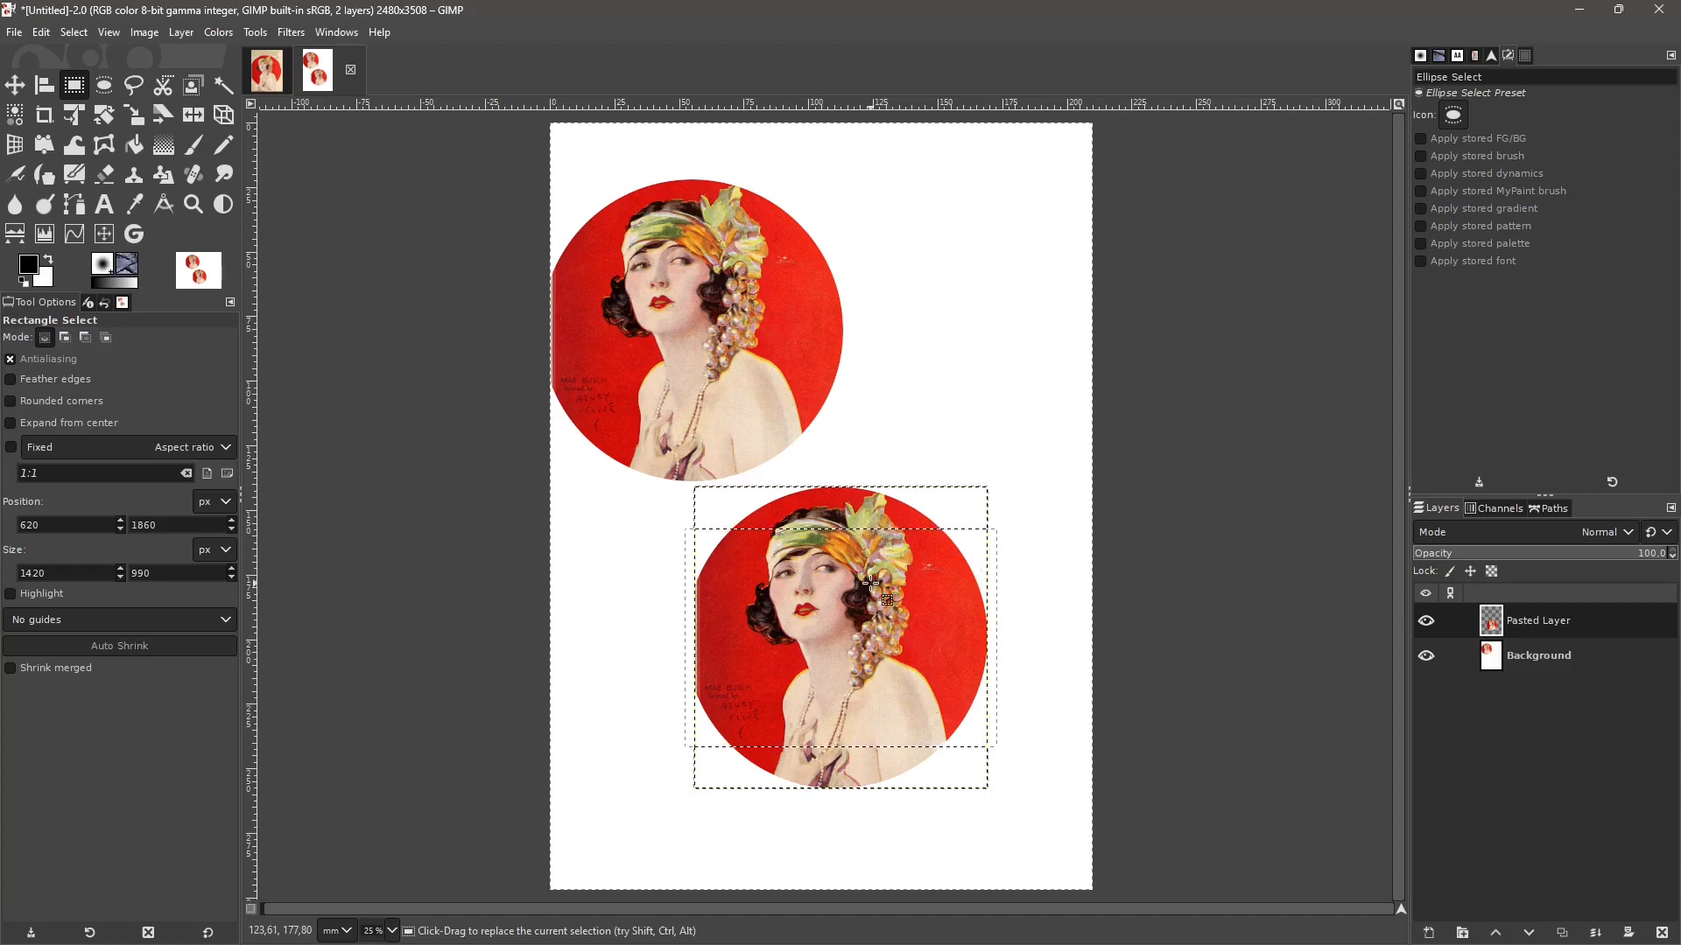
pyautogui.press('Delete')
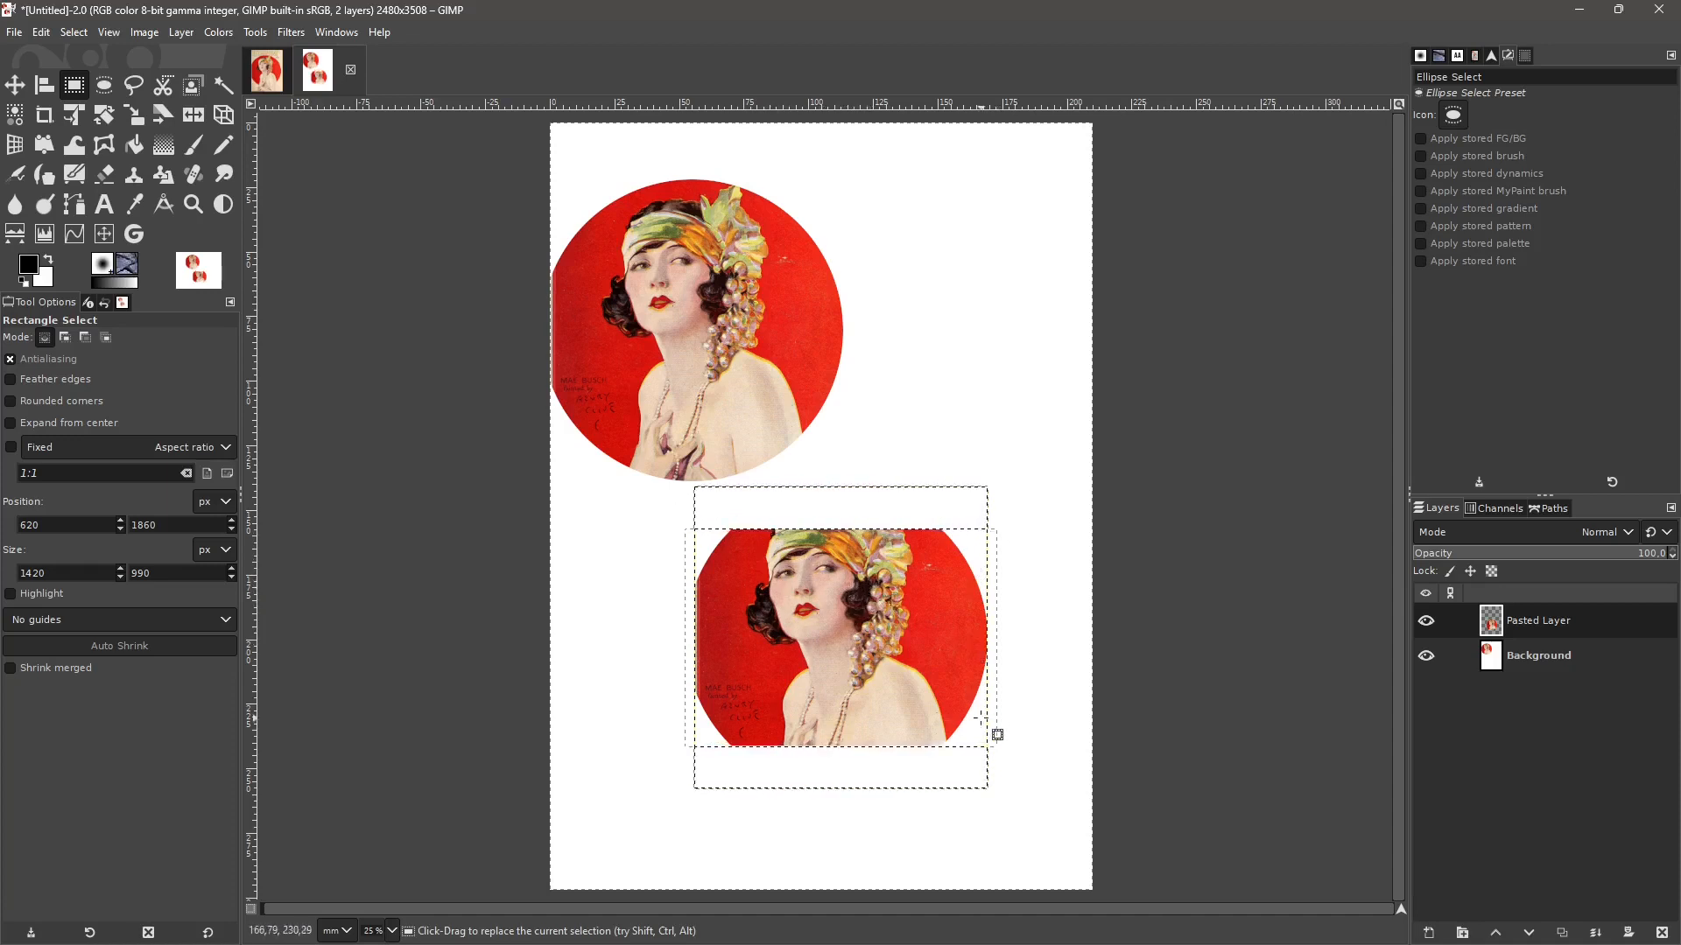
# - Make the pasted layer active and move the clipped portrait toward the lower-right corner of the page with the Move tool
pyautogui.click(1530, 659)
pyautogui.click(1540, 630)
pyautogui.click(1538, 658)
pyautogui.click(1541, 629)
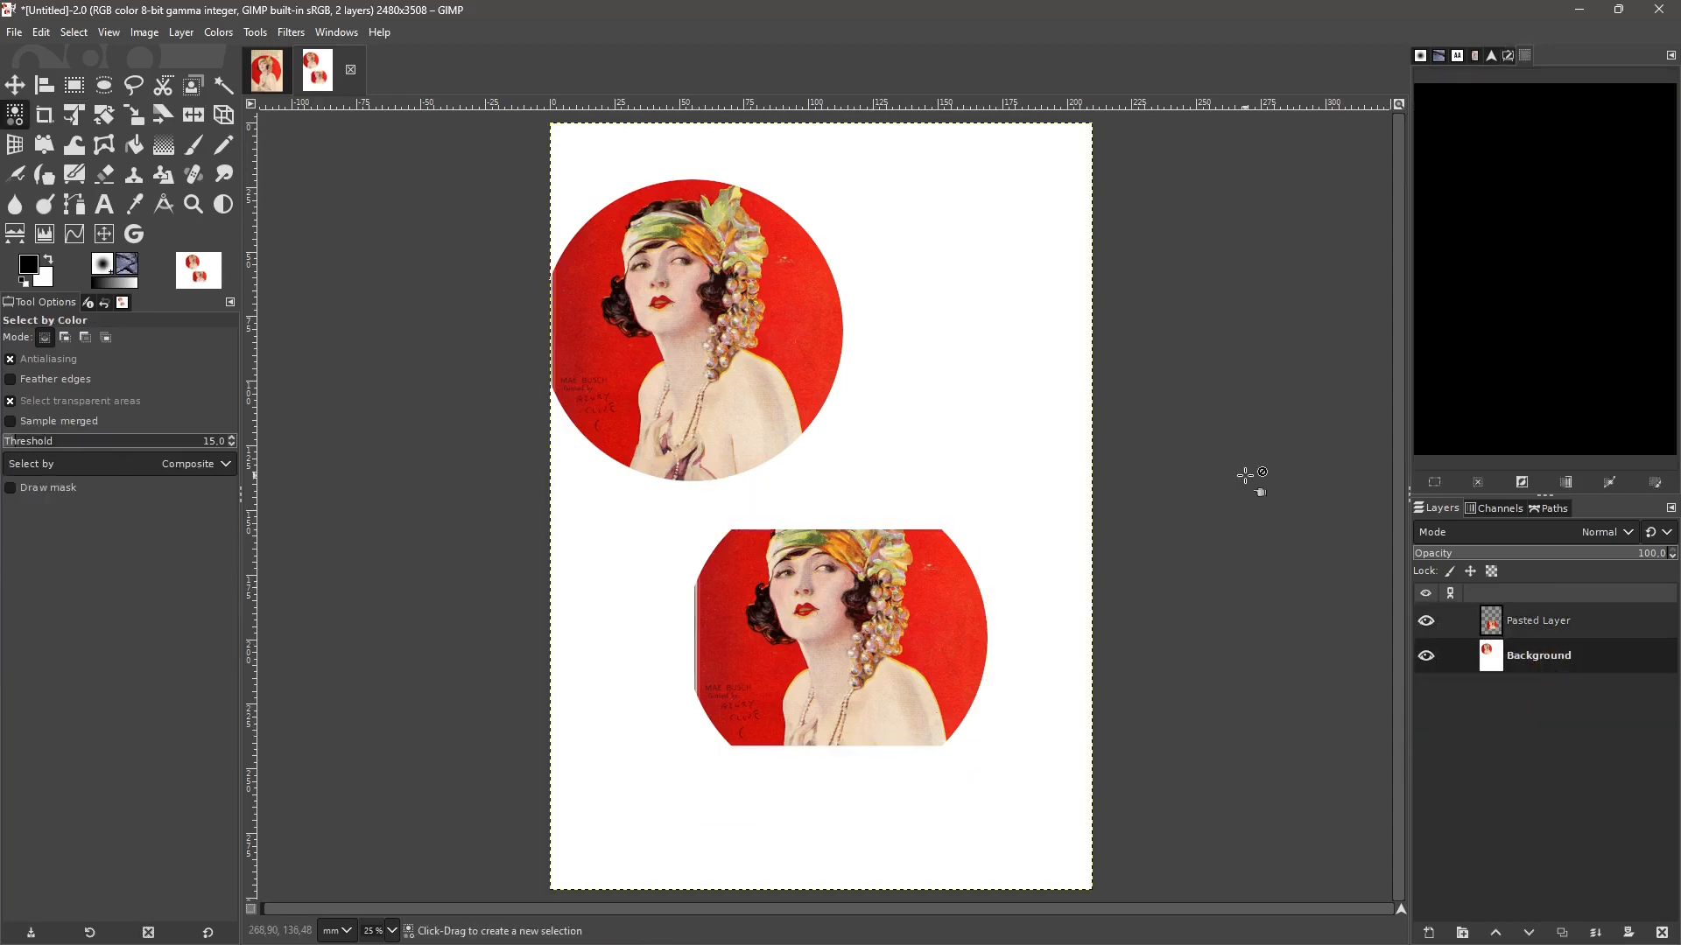
pyautogui.click(1540, 625)
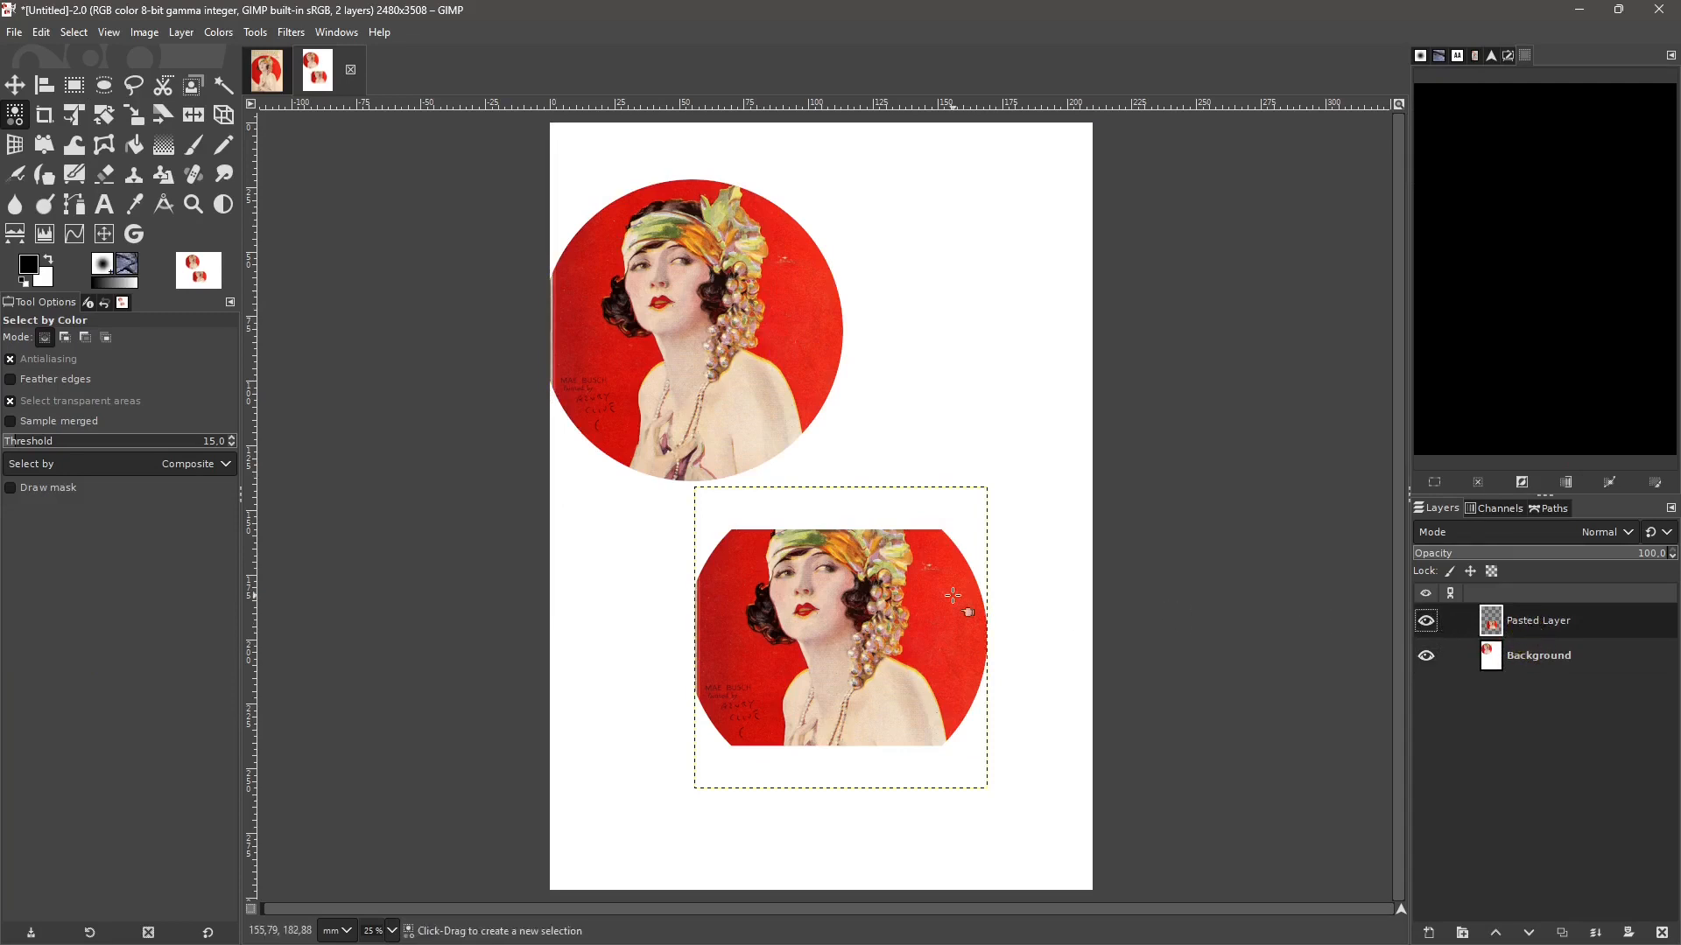
pyautogui.click(15, 85)
pyautogui.moveTo(837, 669); pyautogui.dragTo(957, 733)
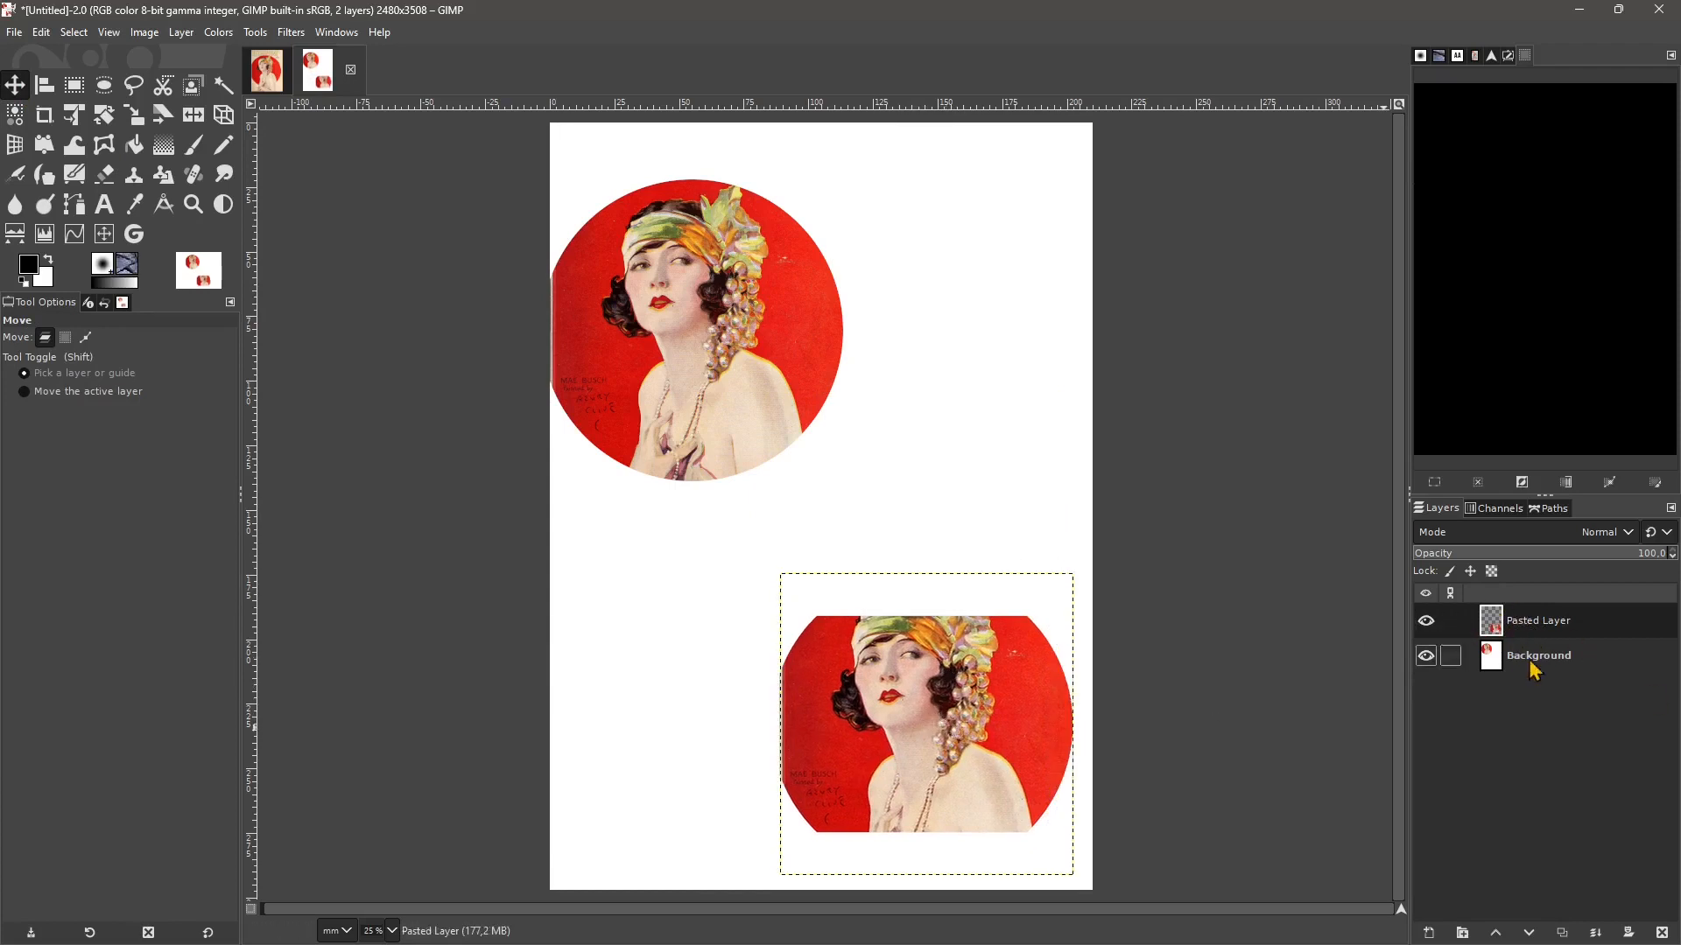
# - Try moving the anchored circle on the Background layer, undo the move, and toggle that layer's visibility off and on
pyautogui.click(1557, 655)
pyautogui.click(1553, 636)
pyautogui.click(1539, 669)
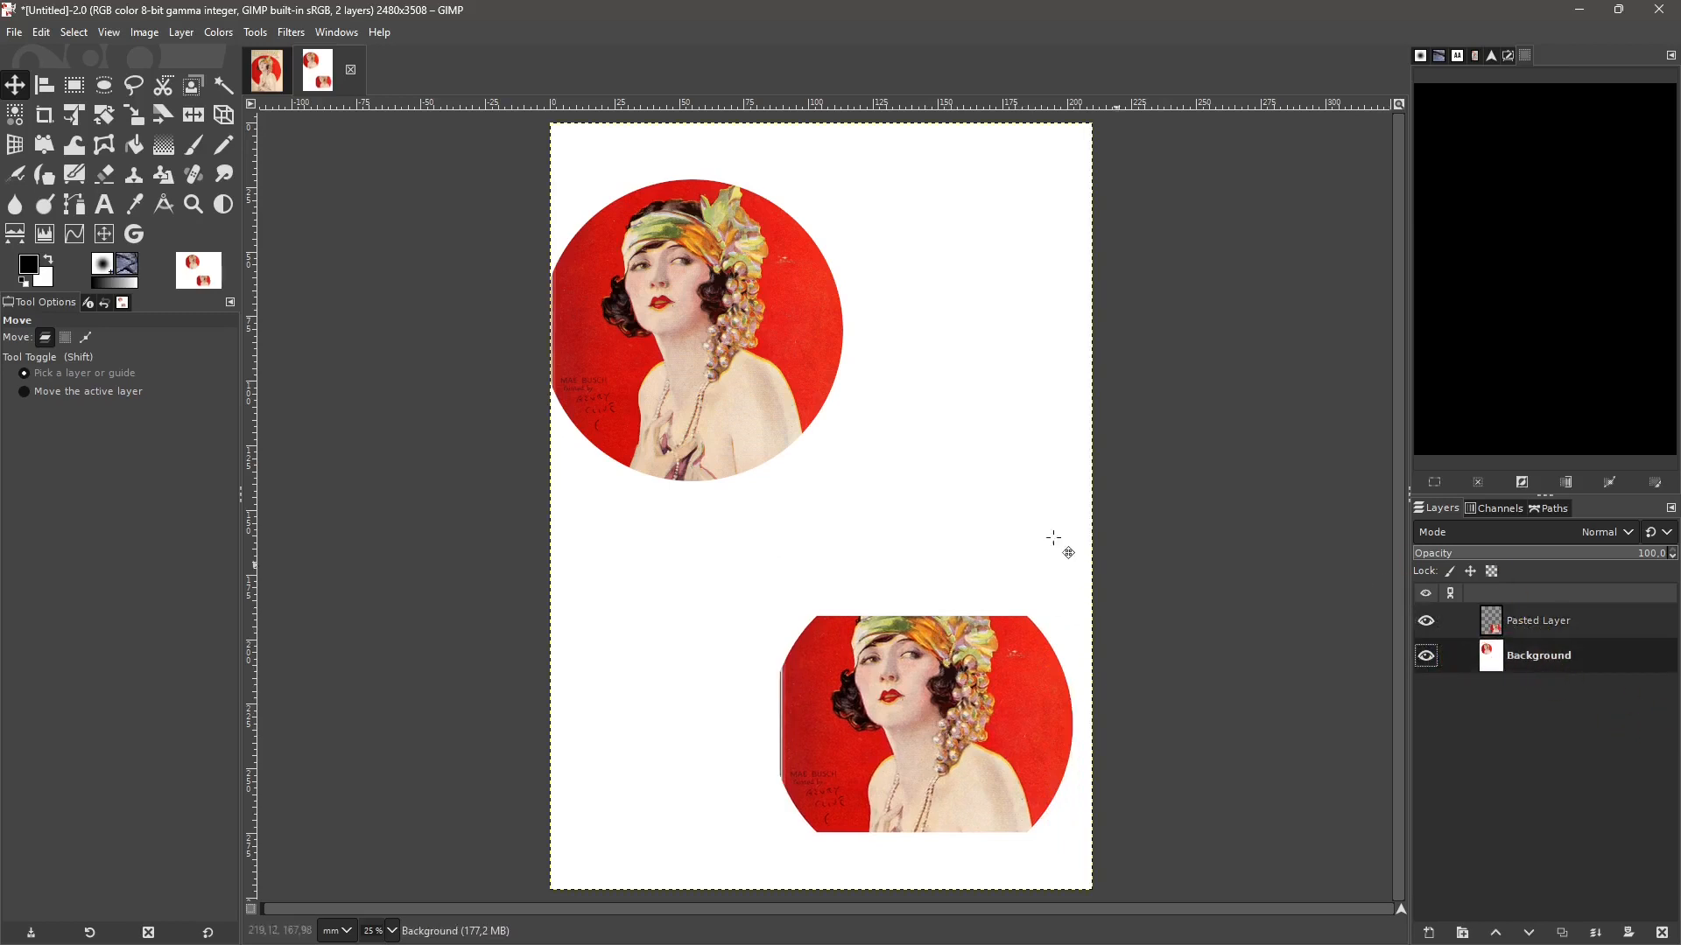
pyautogui.moveTo(678, 247); pyautogui.dragTo(722, 324)
pyautogui.hotkey('ctrl', 'z')
pyautogui.click(1425, 655)
pyautogui.click(1425, 656)
# - Copy the magazine cover's circular selection again and paste it into the A4 image as a new layer
pyautogui.click(262, 86)
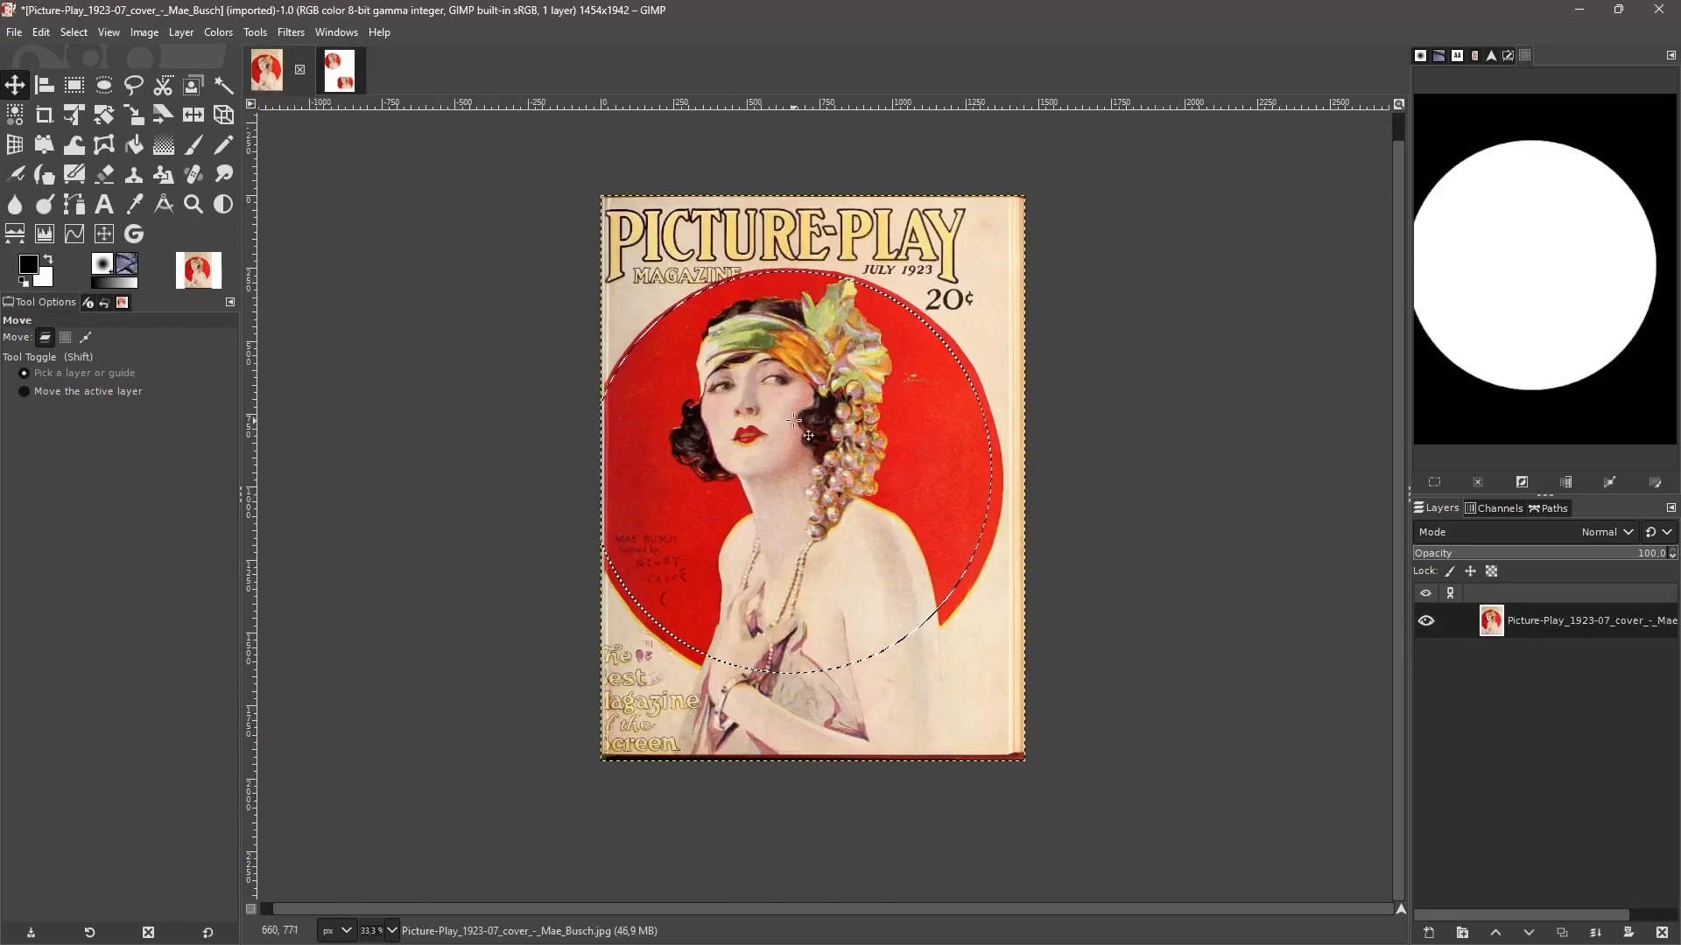
pyautogui.press('ctrl')
pyautogui.hotkey('ctrl', 'c')
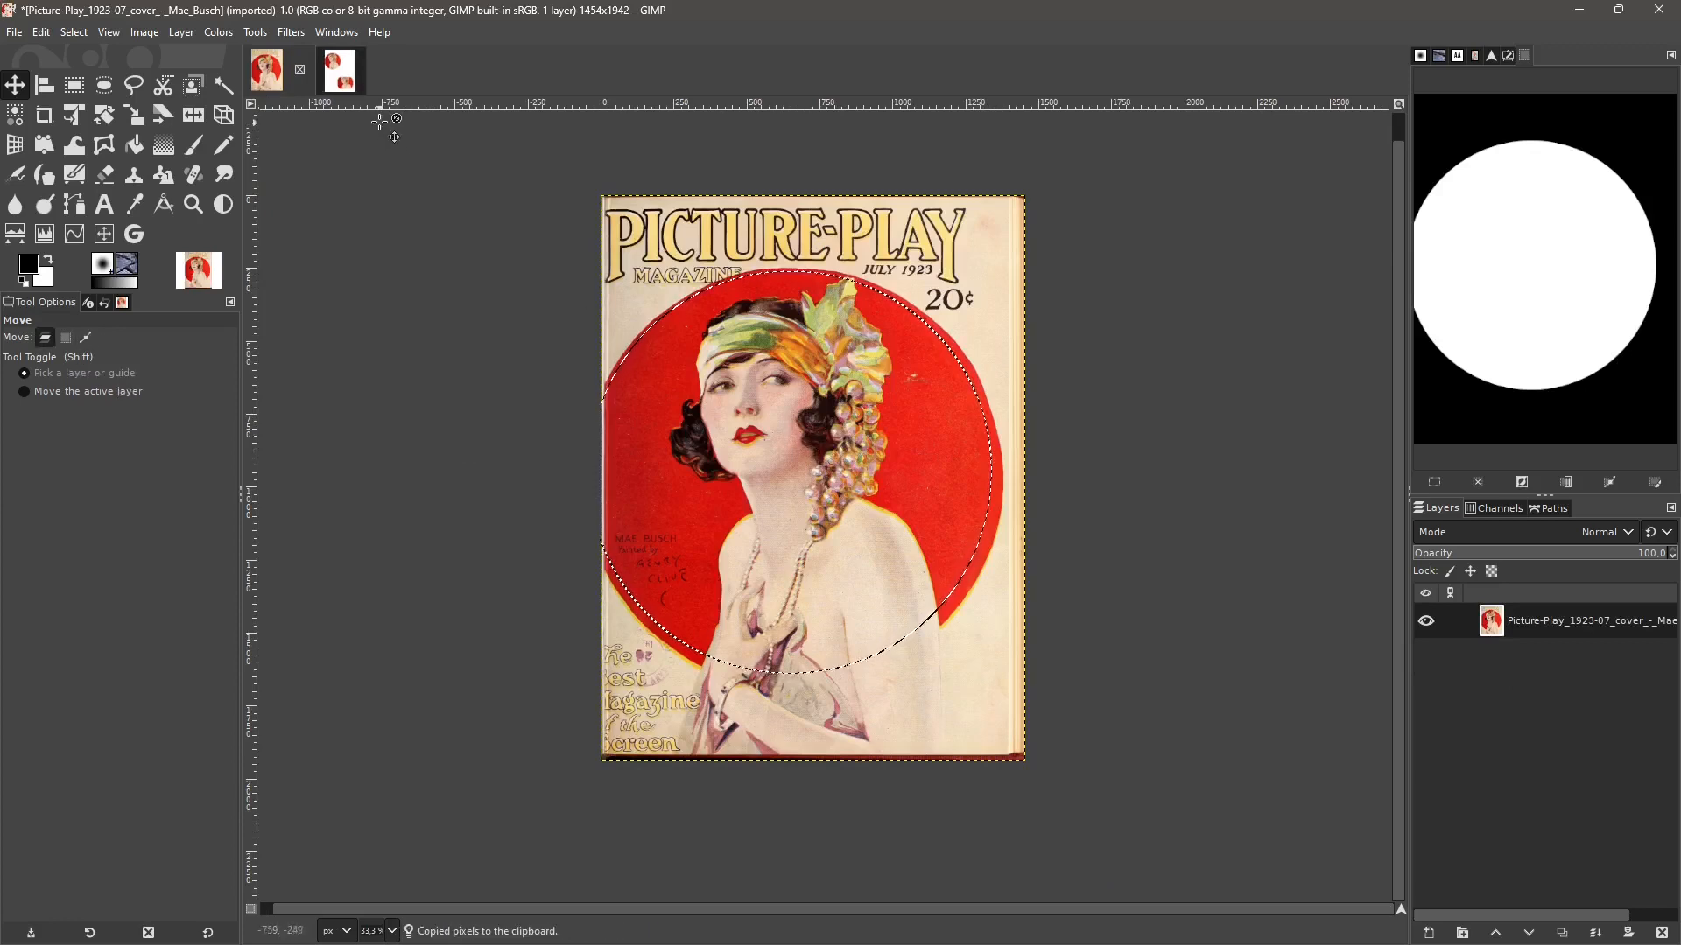
pyautogui.hotkey('alt', '2')
pyautogui.hotkey('ctrl', 'v')
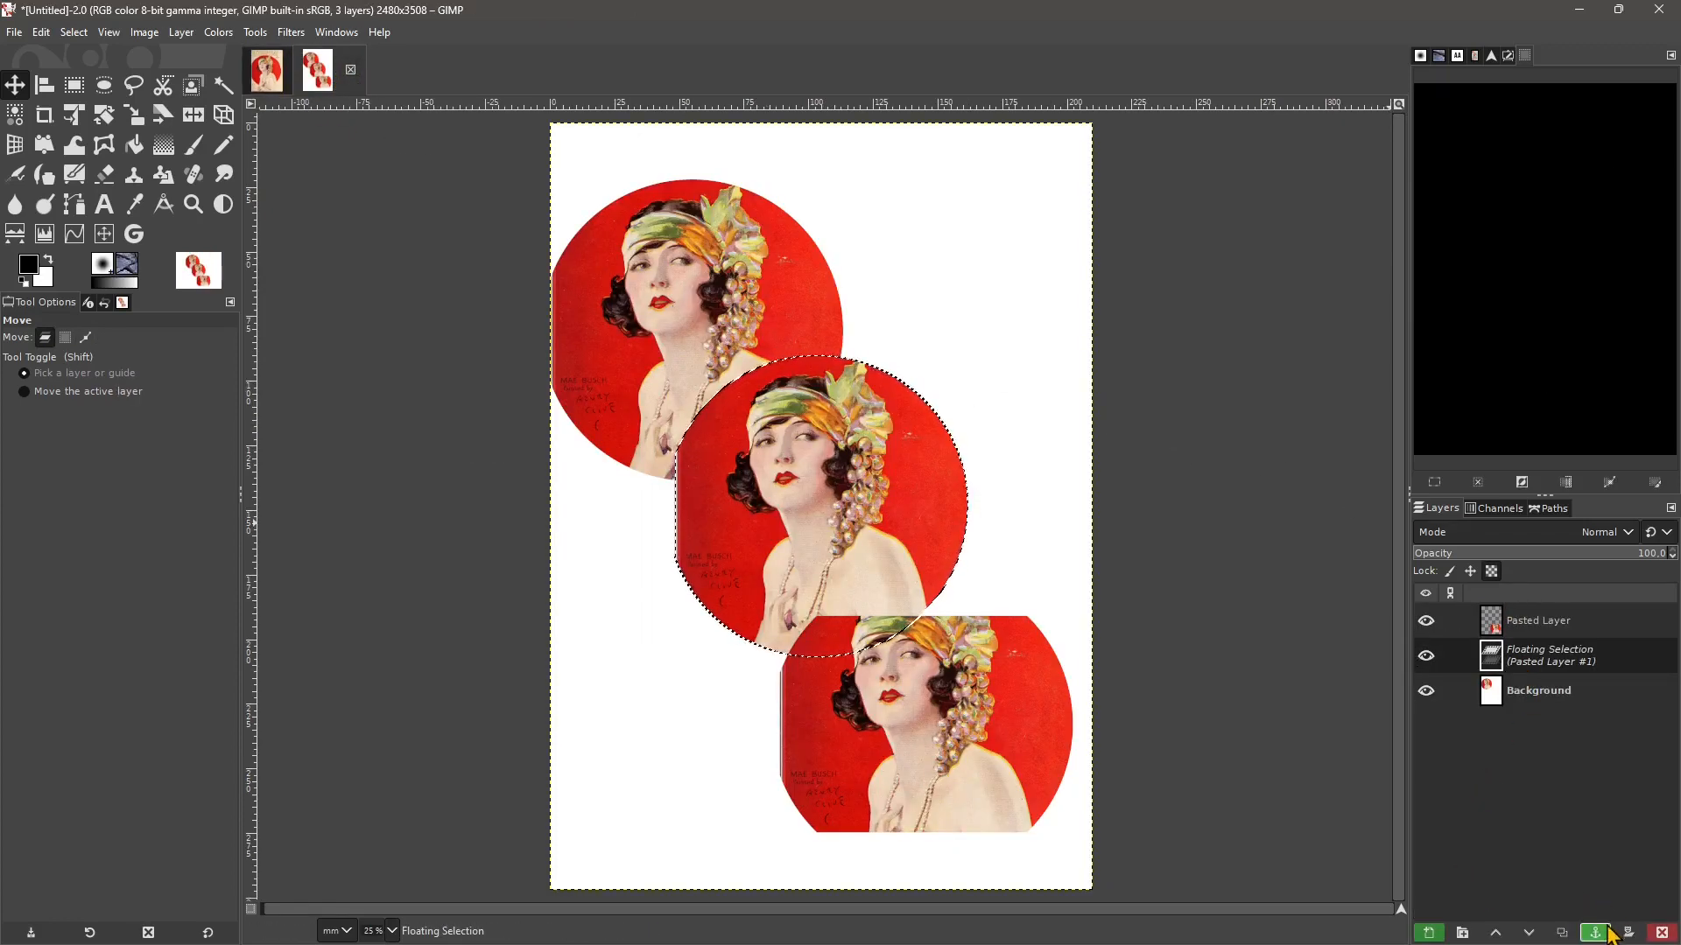
pyautogui.click(1429, 933)
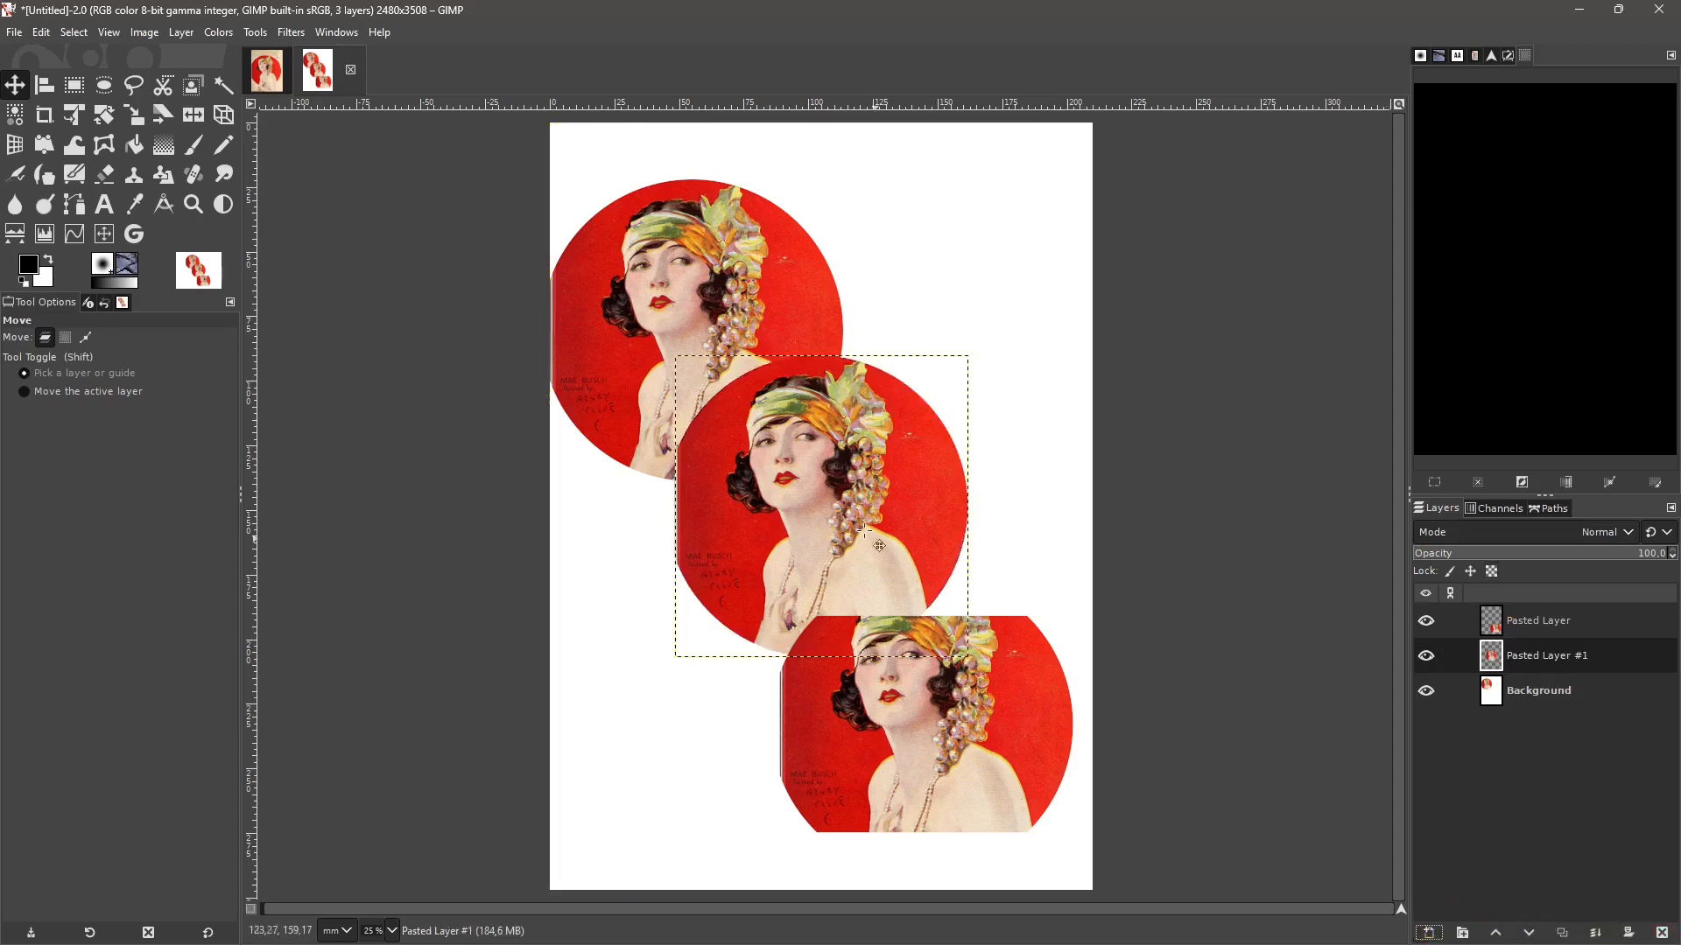
# - Move the newly pasted circle layer toward the upper right of the page, and undo back to the floating selection
pyautogui.moveTo(803, 513); pyautogui.dragTo(861, 394)
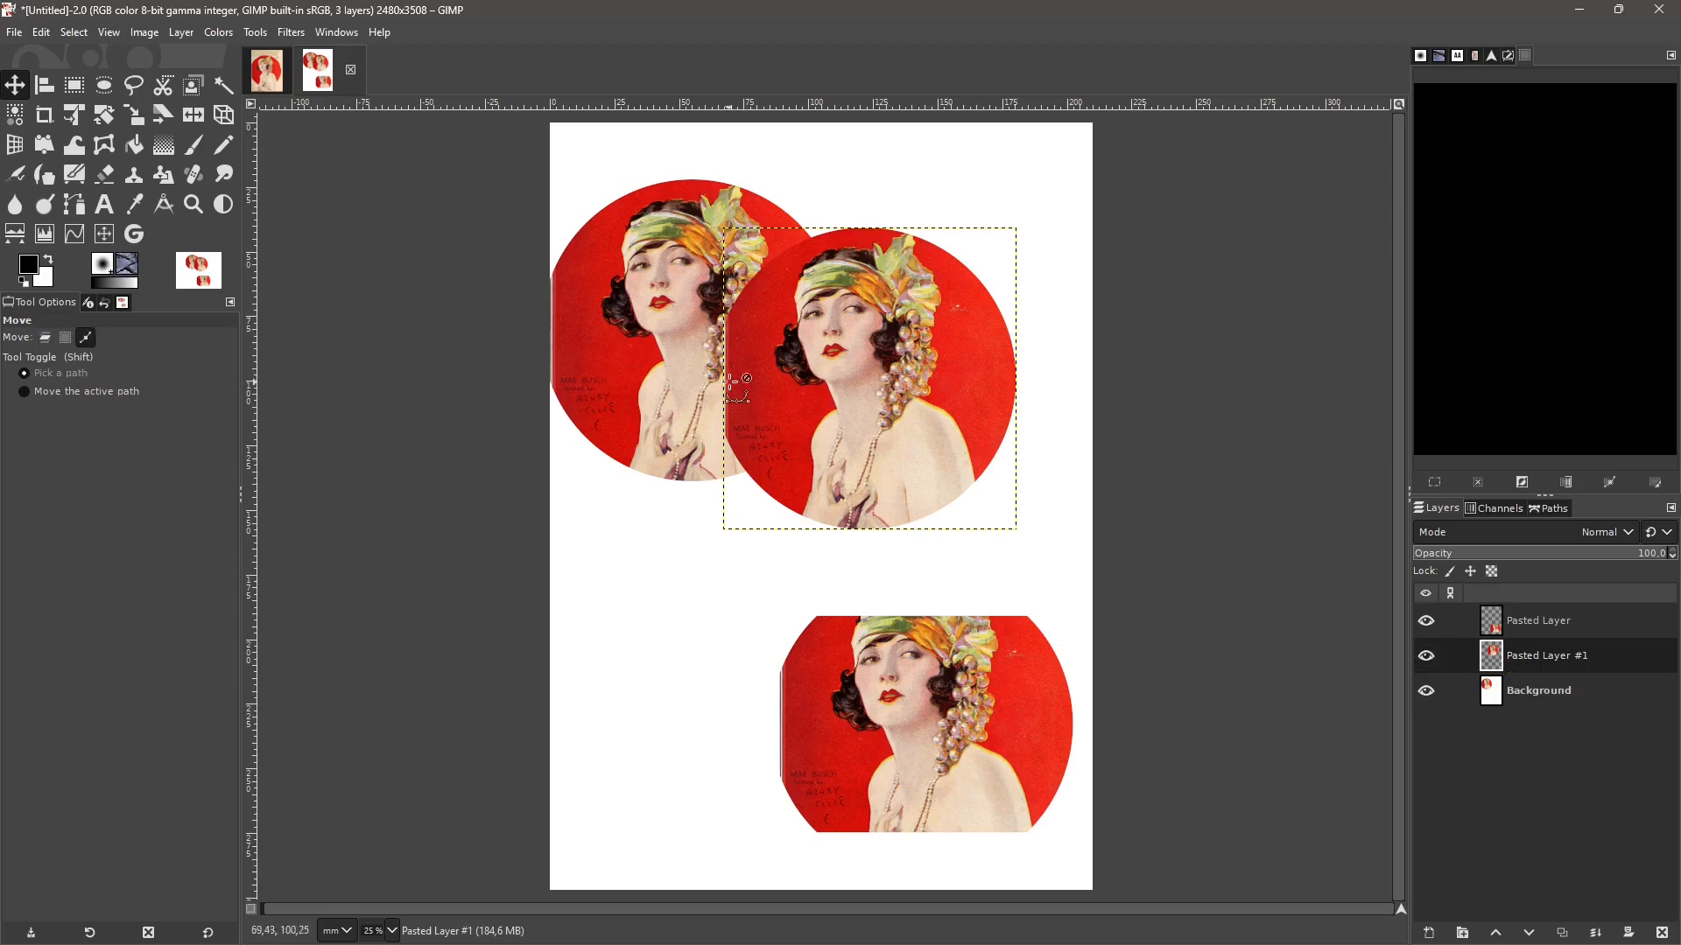
pyautogui.hotkey('ctrl', 'z')
pyautogui.hotkey('ctrl', 'z')
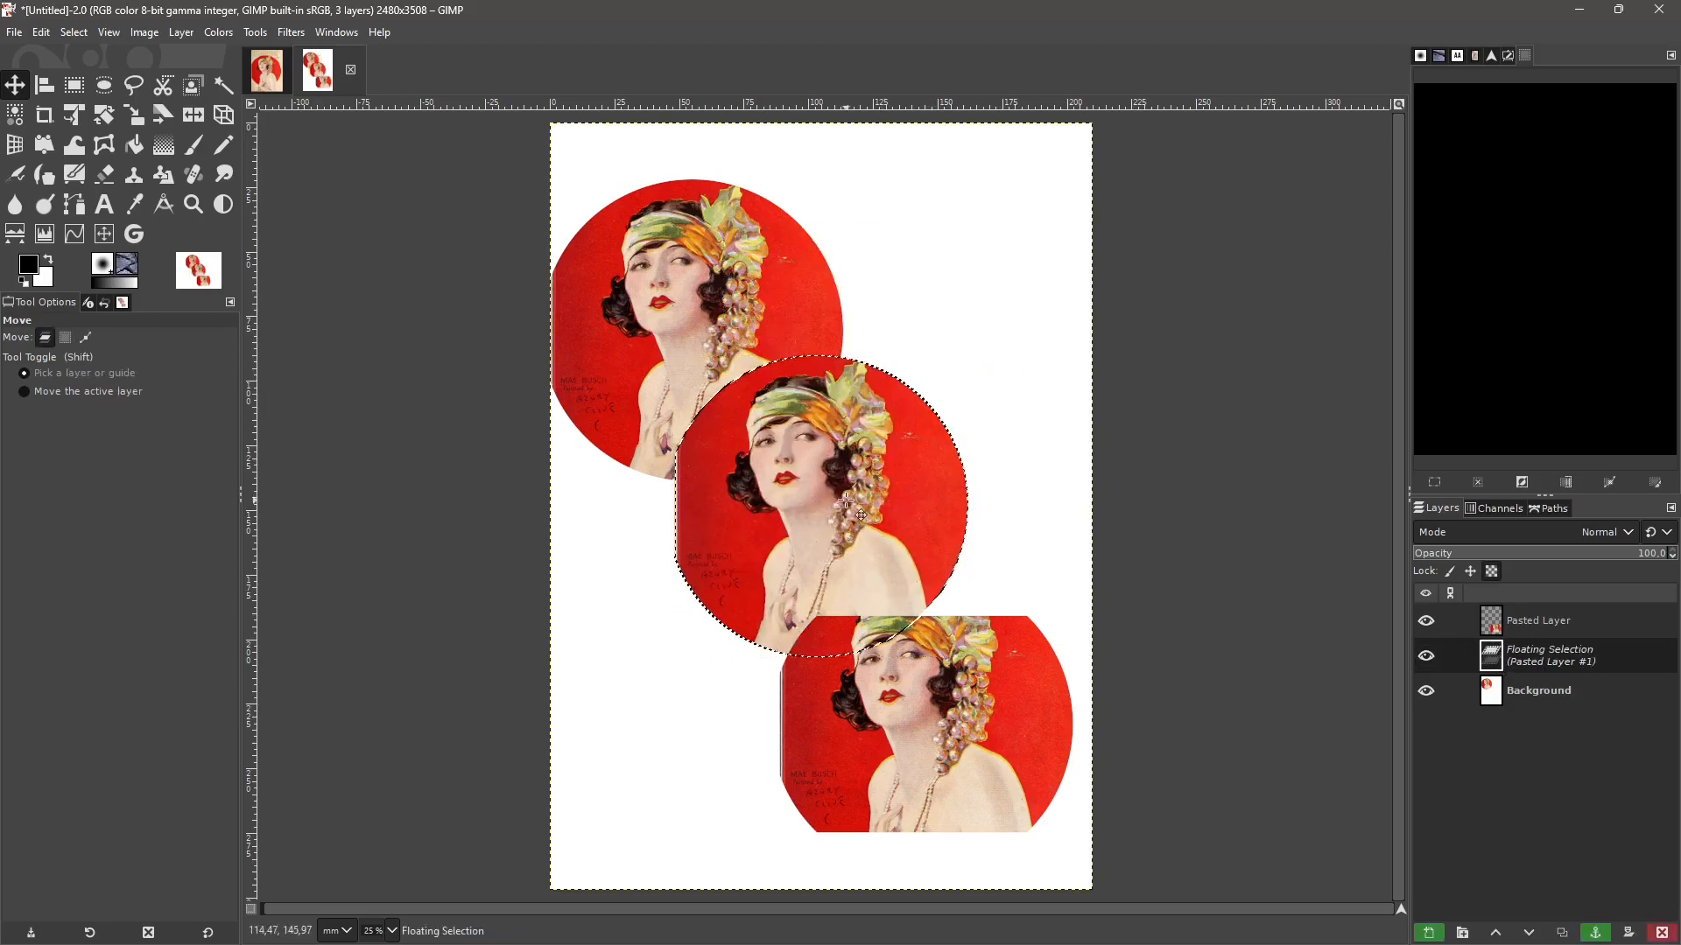
# - Move the floating circle toward the upper right of the page, and undo both the move and the paste
pyautogui.moveTo(781, 552); pyautogui.dragTo(873, 369)
pyautogui.hotkey('ctrl', 'z')
pyautogui.hotkey('ctrl', 'z')
pyautogui.hotkey('ctrl', 'z')
pyautogui.hotkey('ctrl', 'z')
pyautogui.hotkey('ctrl', 'z')
pyautogui.hotkey('ctrl', 'z')
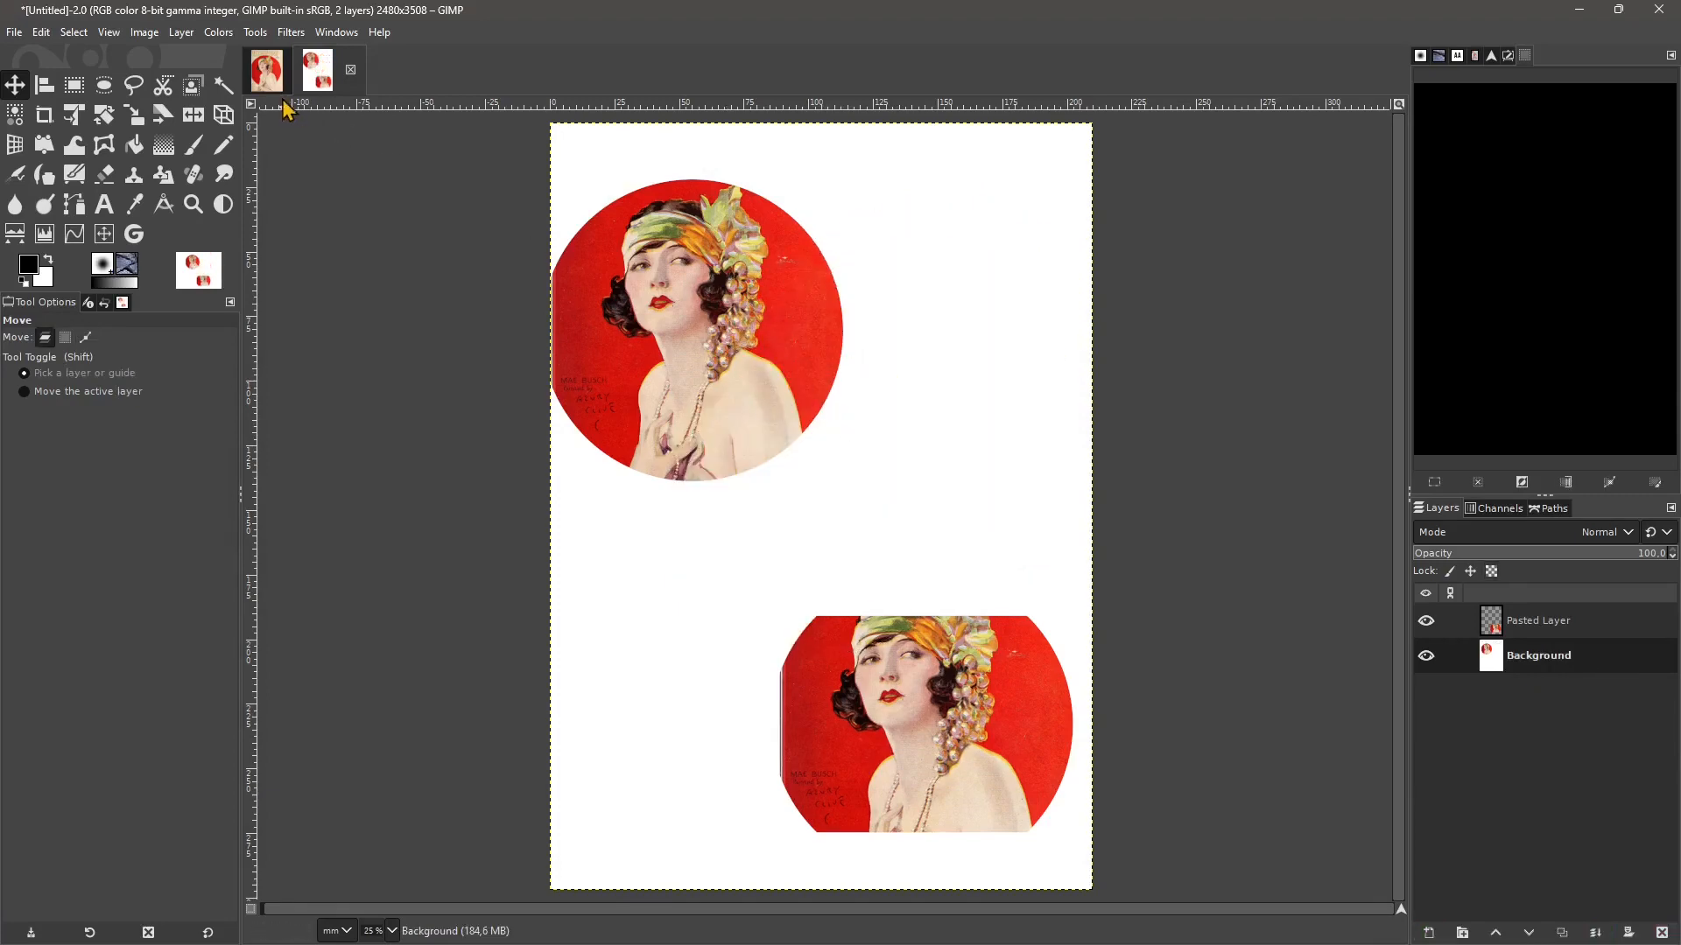
# - Return to the magazine cover image and grow its circular selection
pyautogui.click(271, 76)
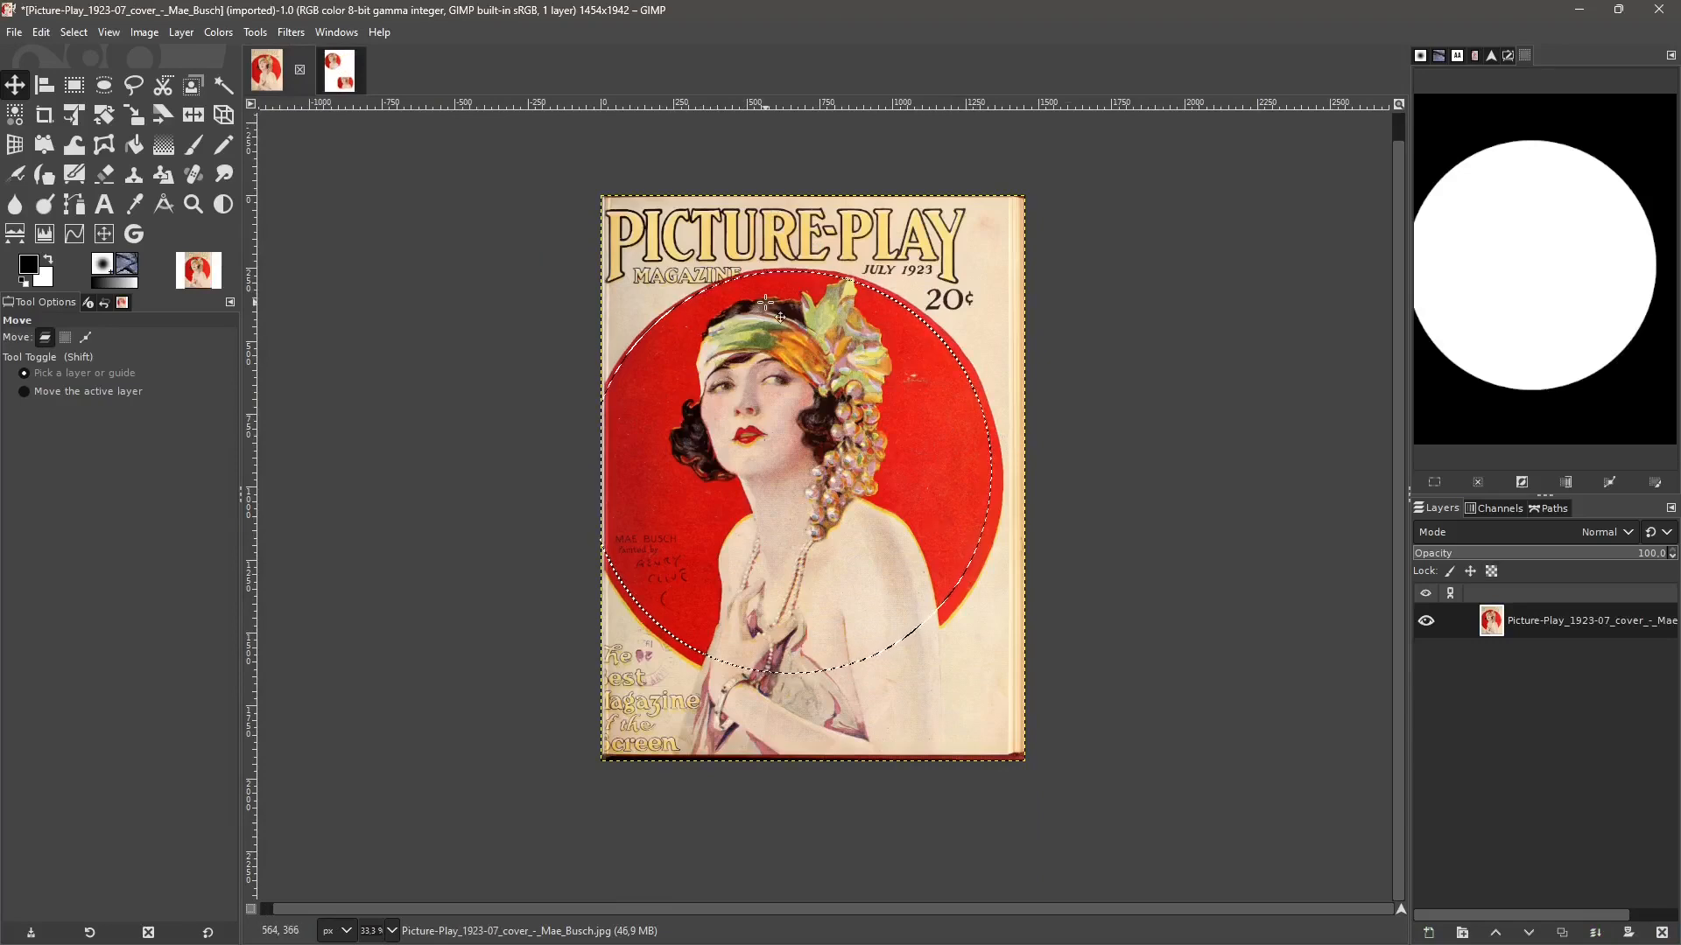
pyautogui.click(85, 37)
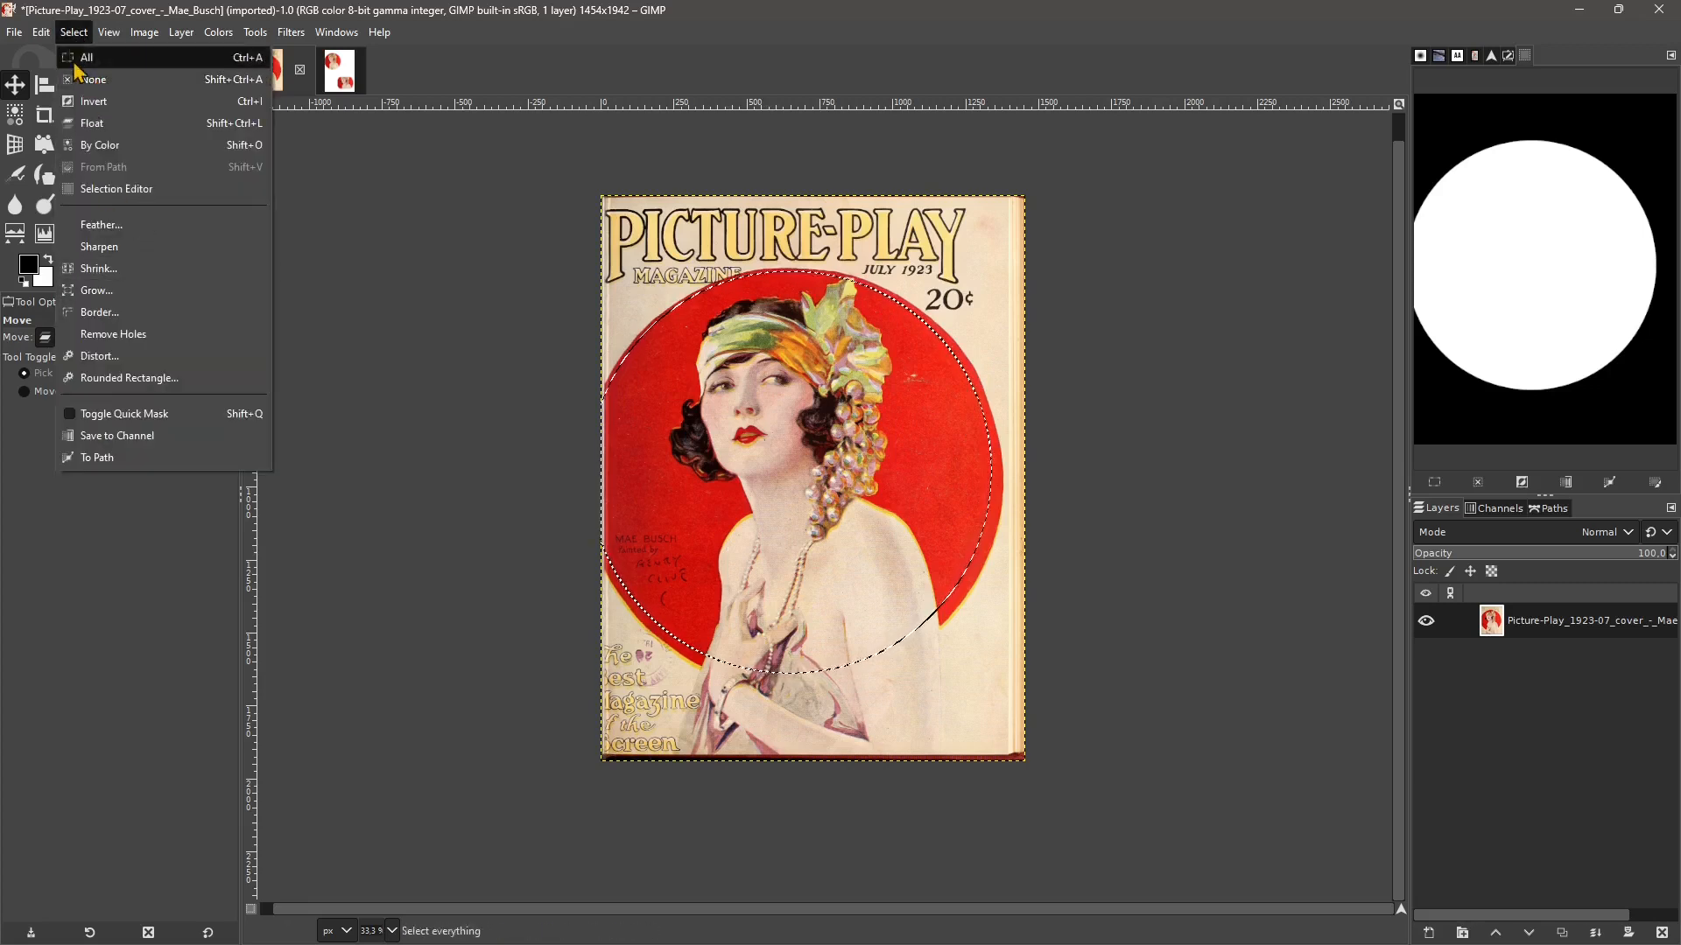
pyautogui.click(665, 375)
pyautogui.rightClick(670, 352)
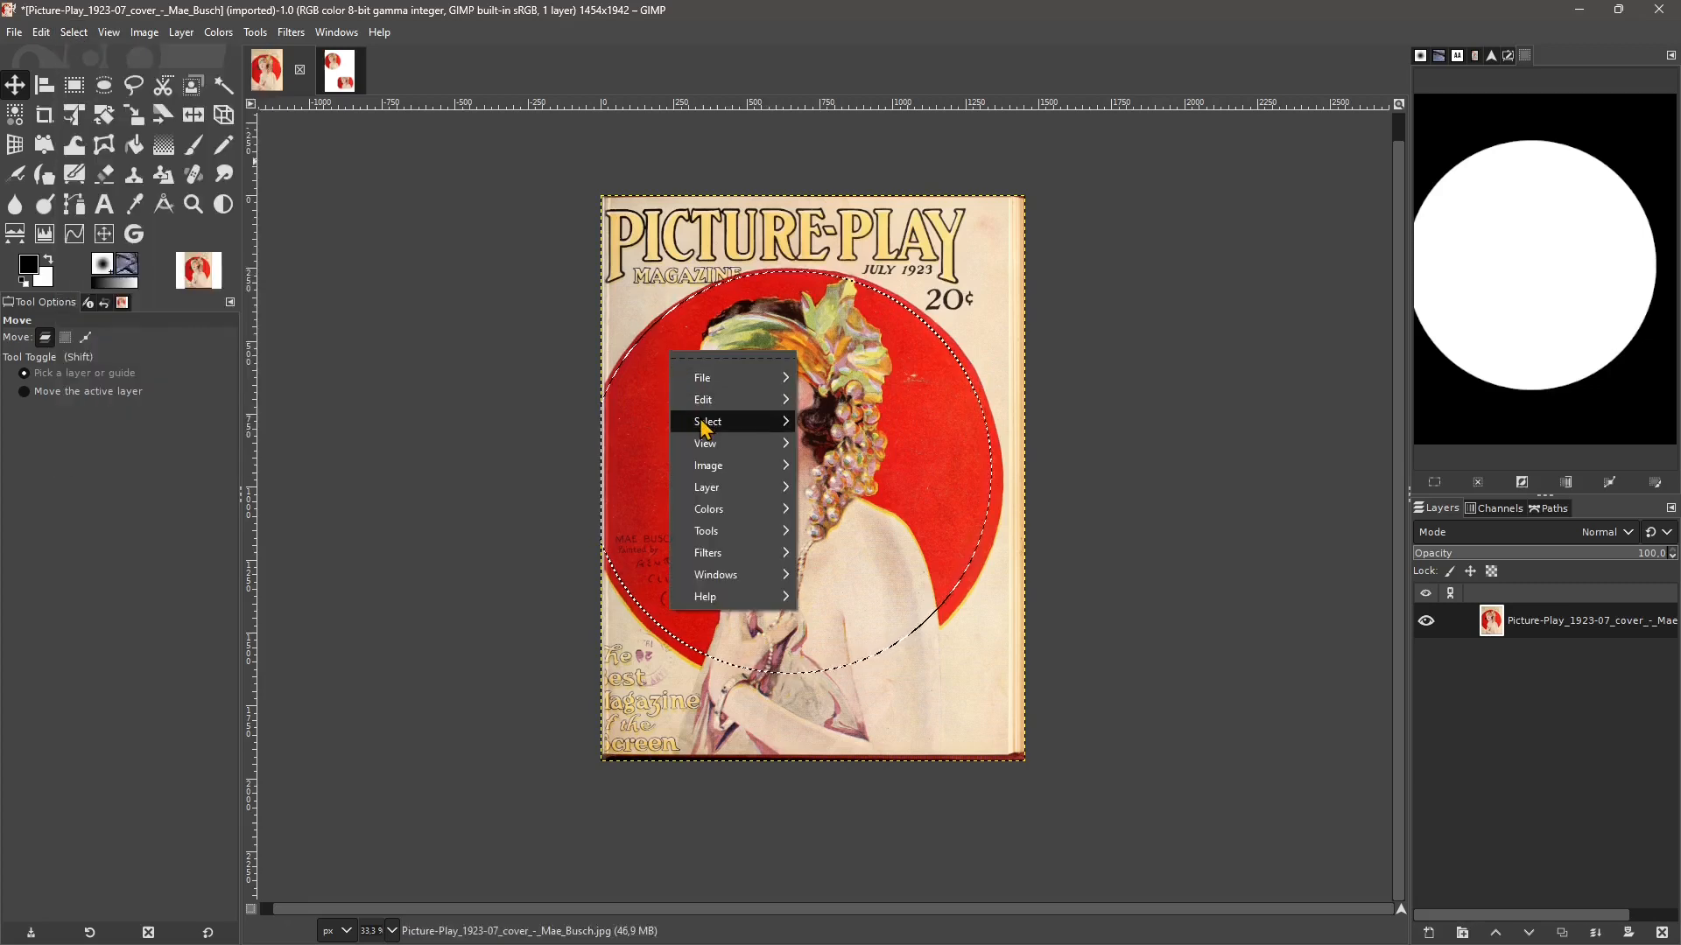
pyautogui.moveTo(707, 426)
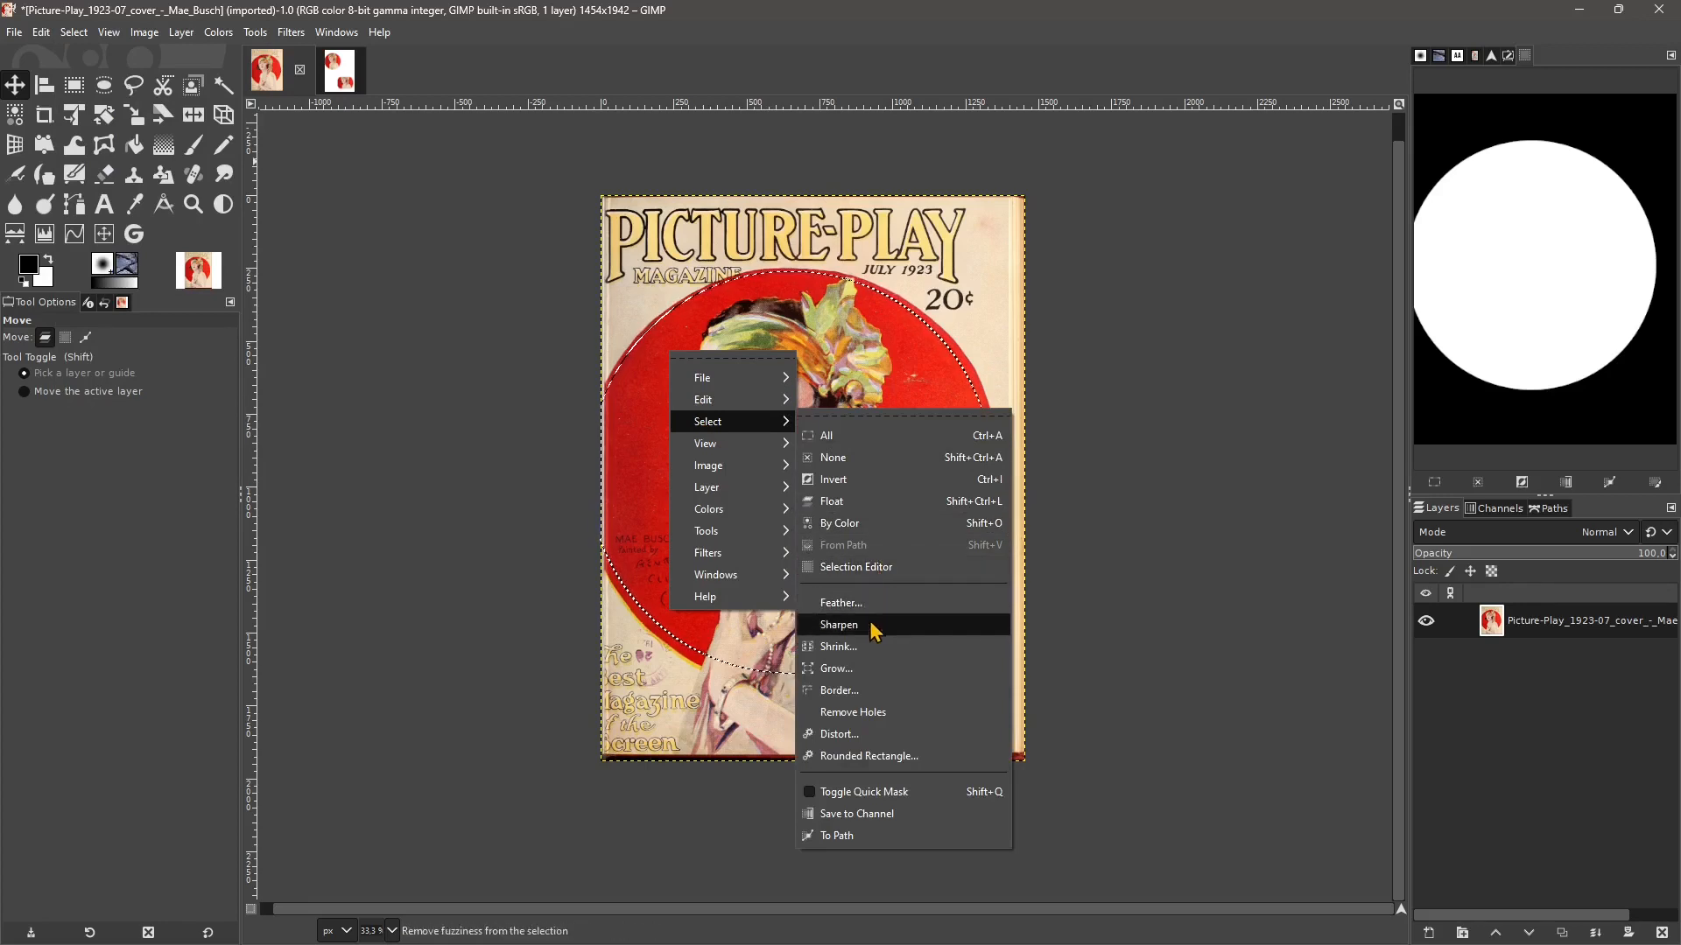
pyautogui.click(862, 669)
pyautogui.click(869, 736)
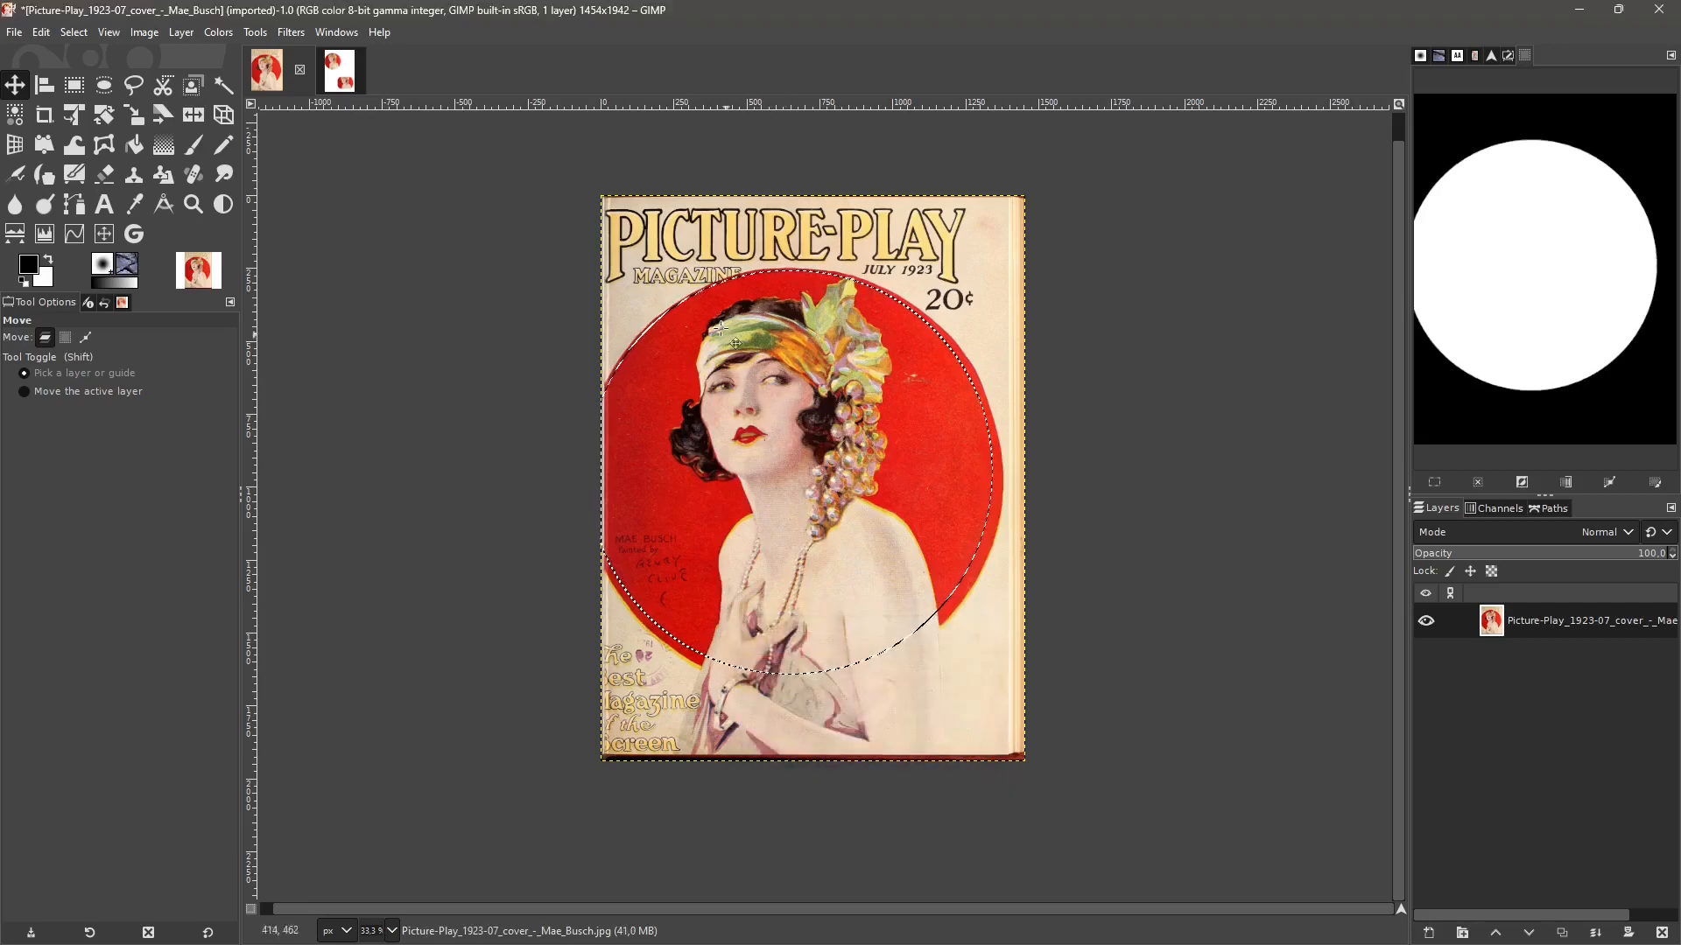
# - Convert the cover's circular selection into a 30 px border selection with the Hard border style
pyautogui.rightClick(786, 464)
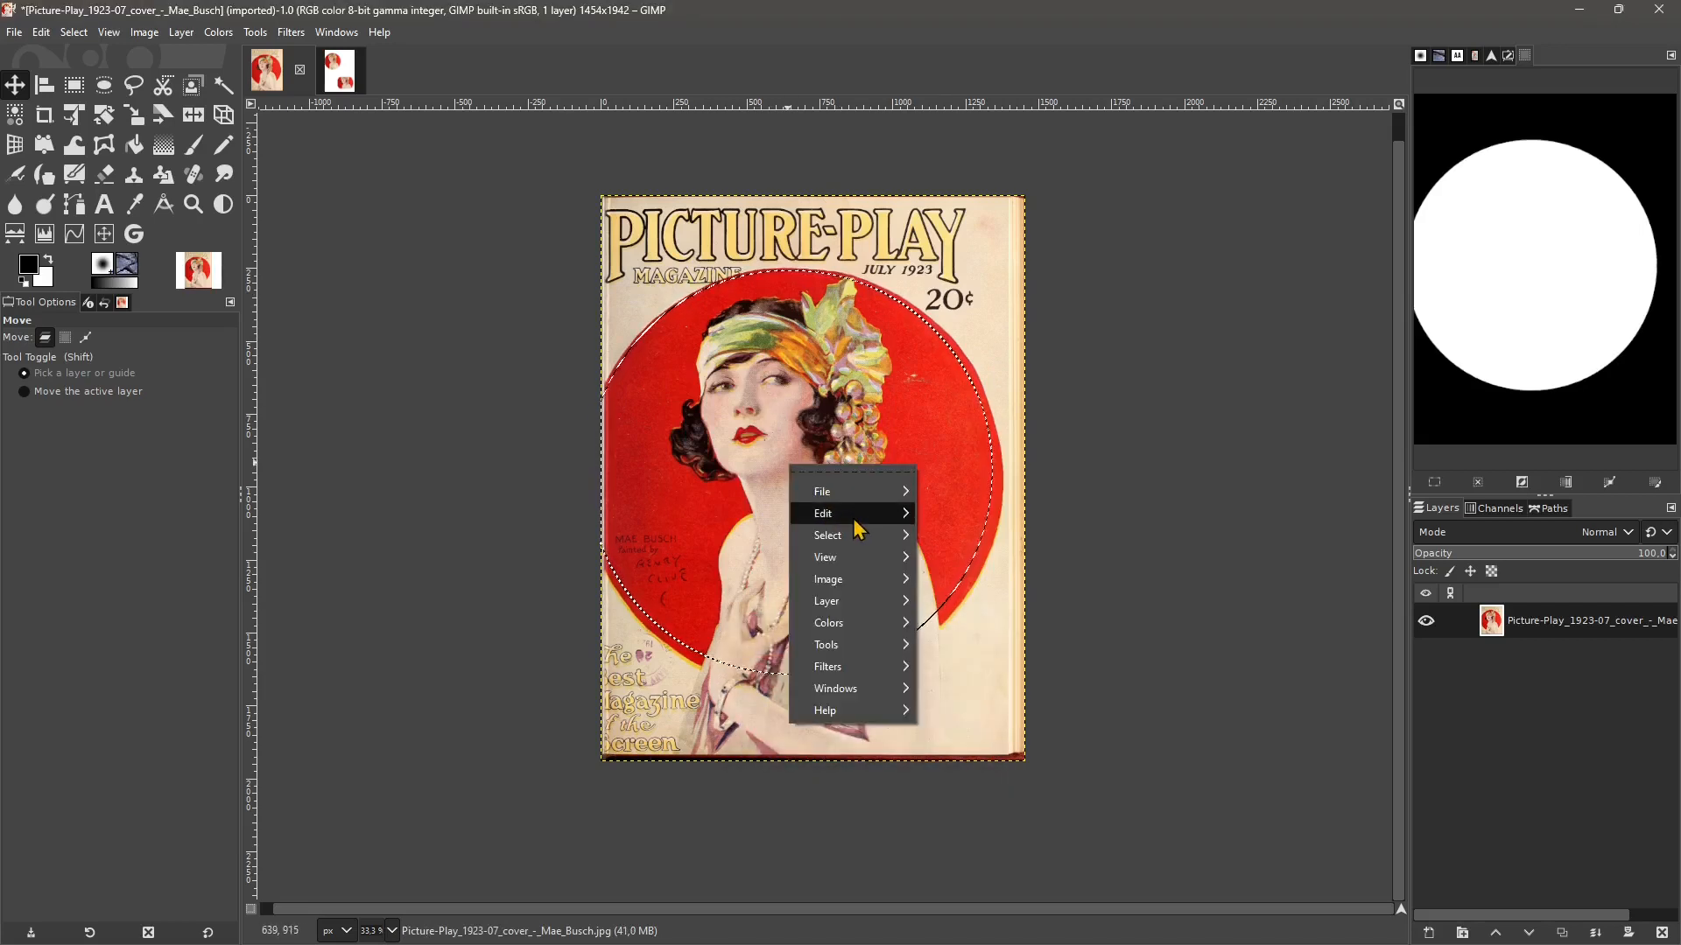
pyautogui.moveTo(853, 518)
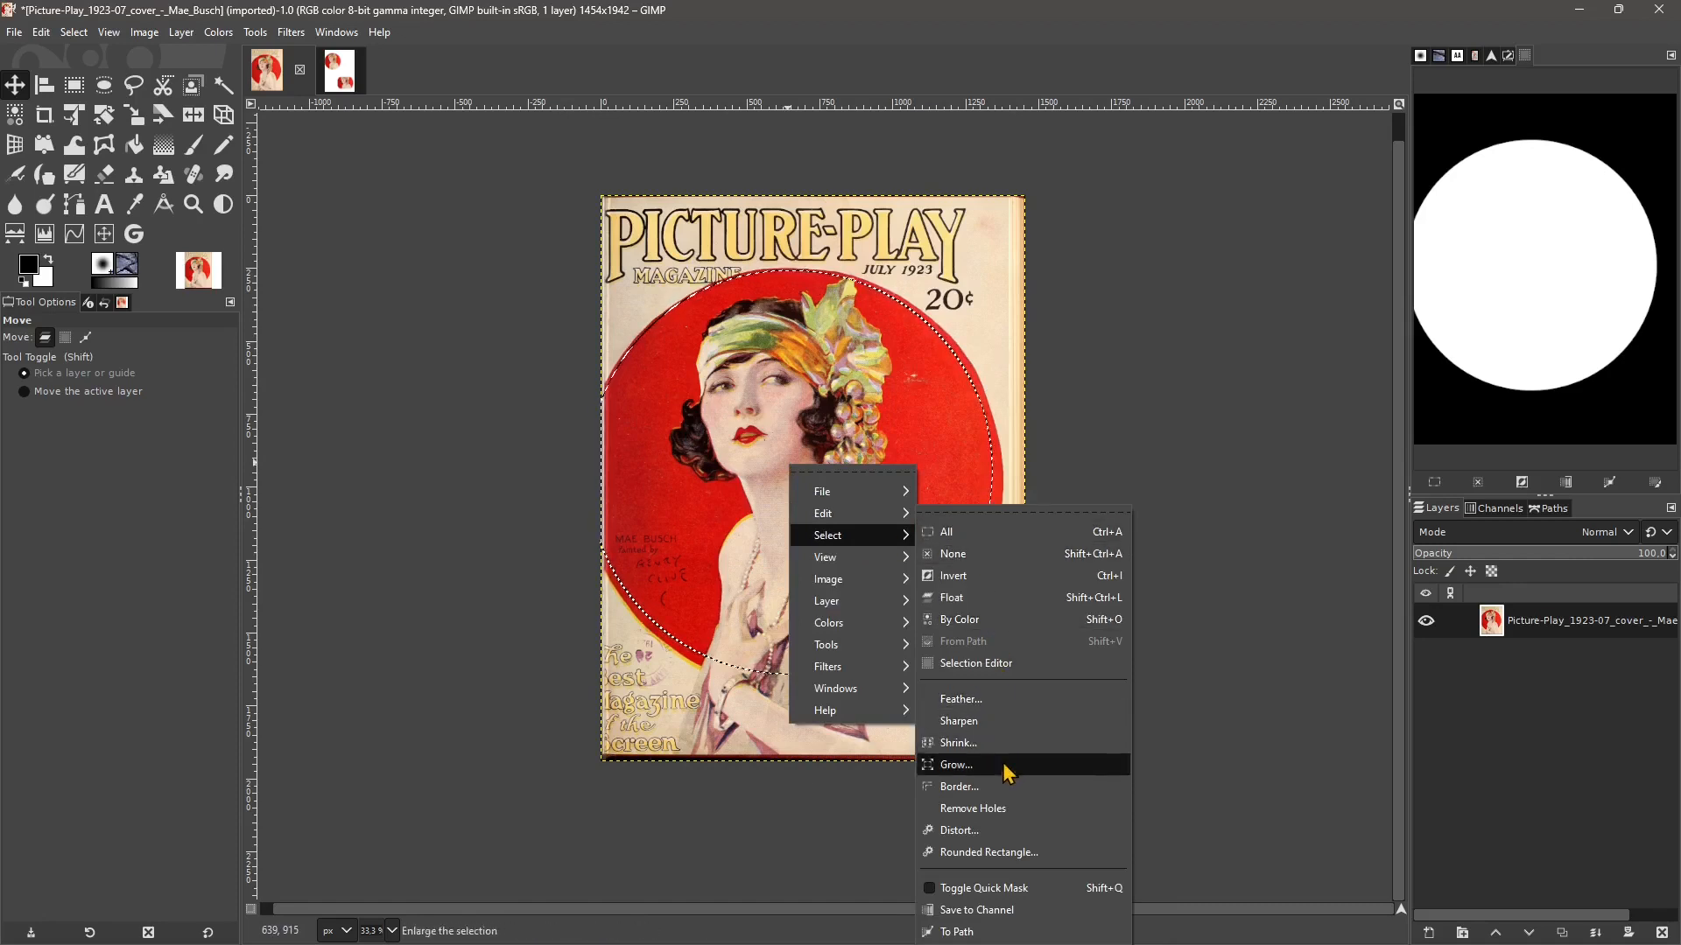
pyautogui.click(960, 793)
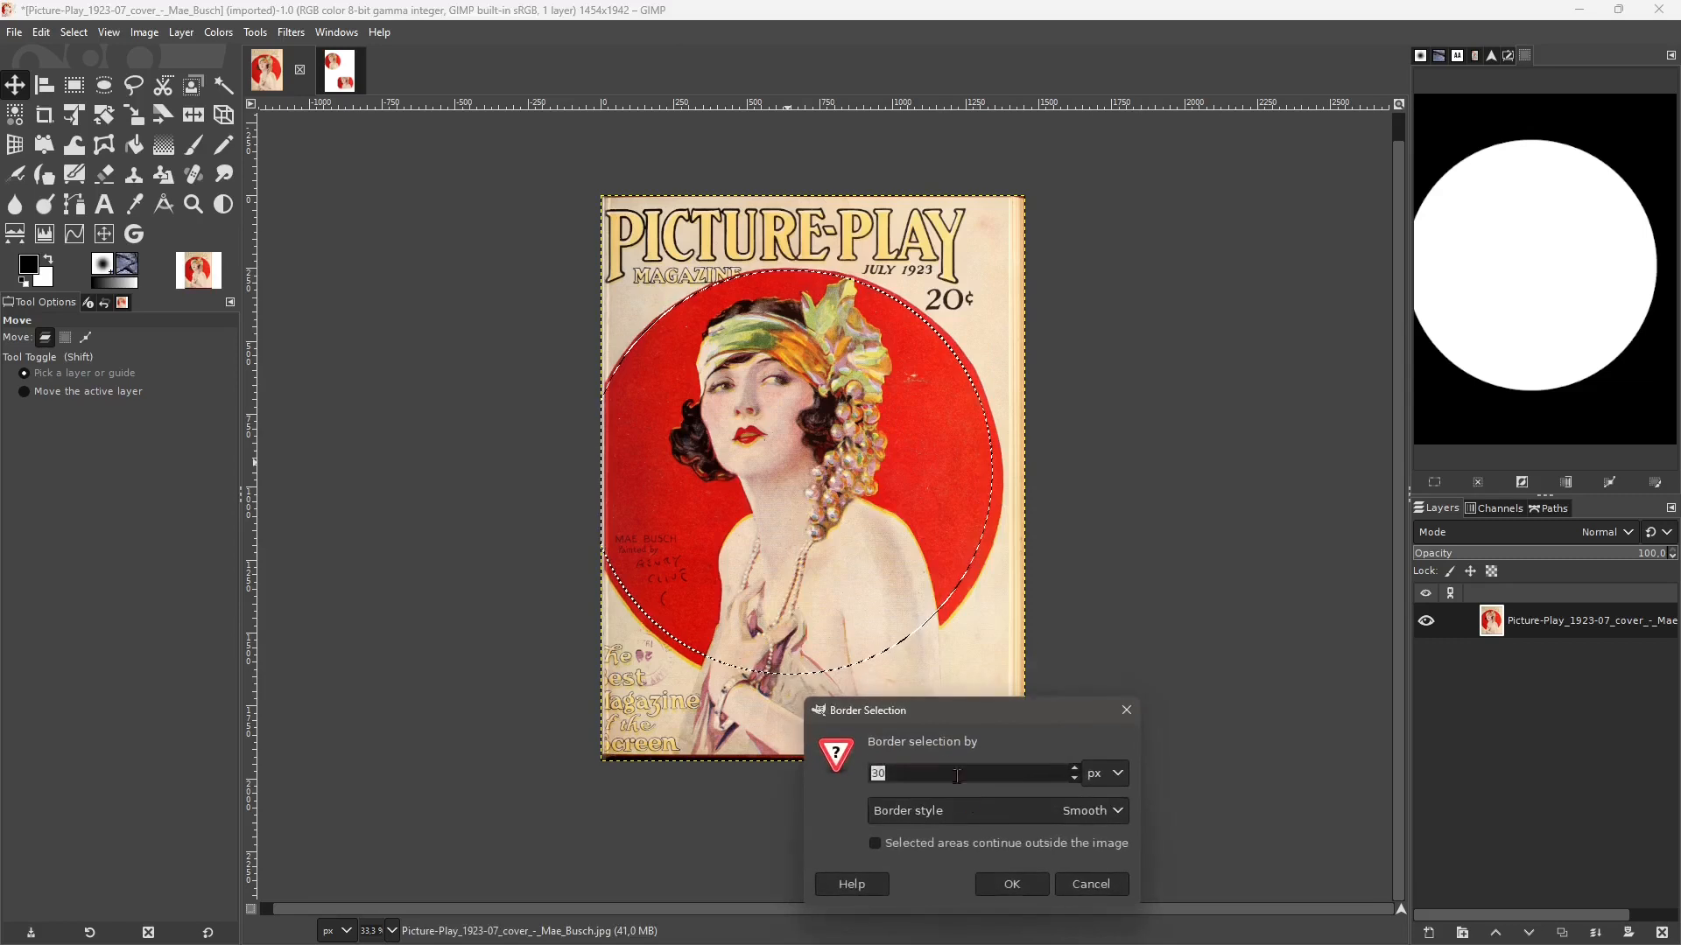
pyautogui.moveTo(950, 621); pyautogui.dragTo(928, 328)
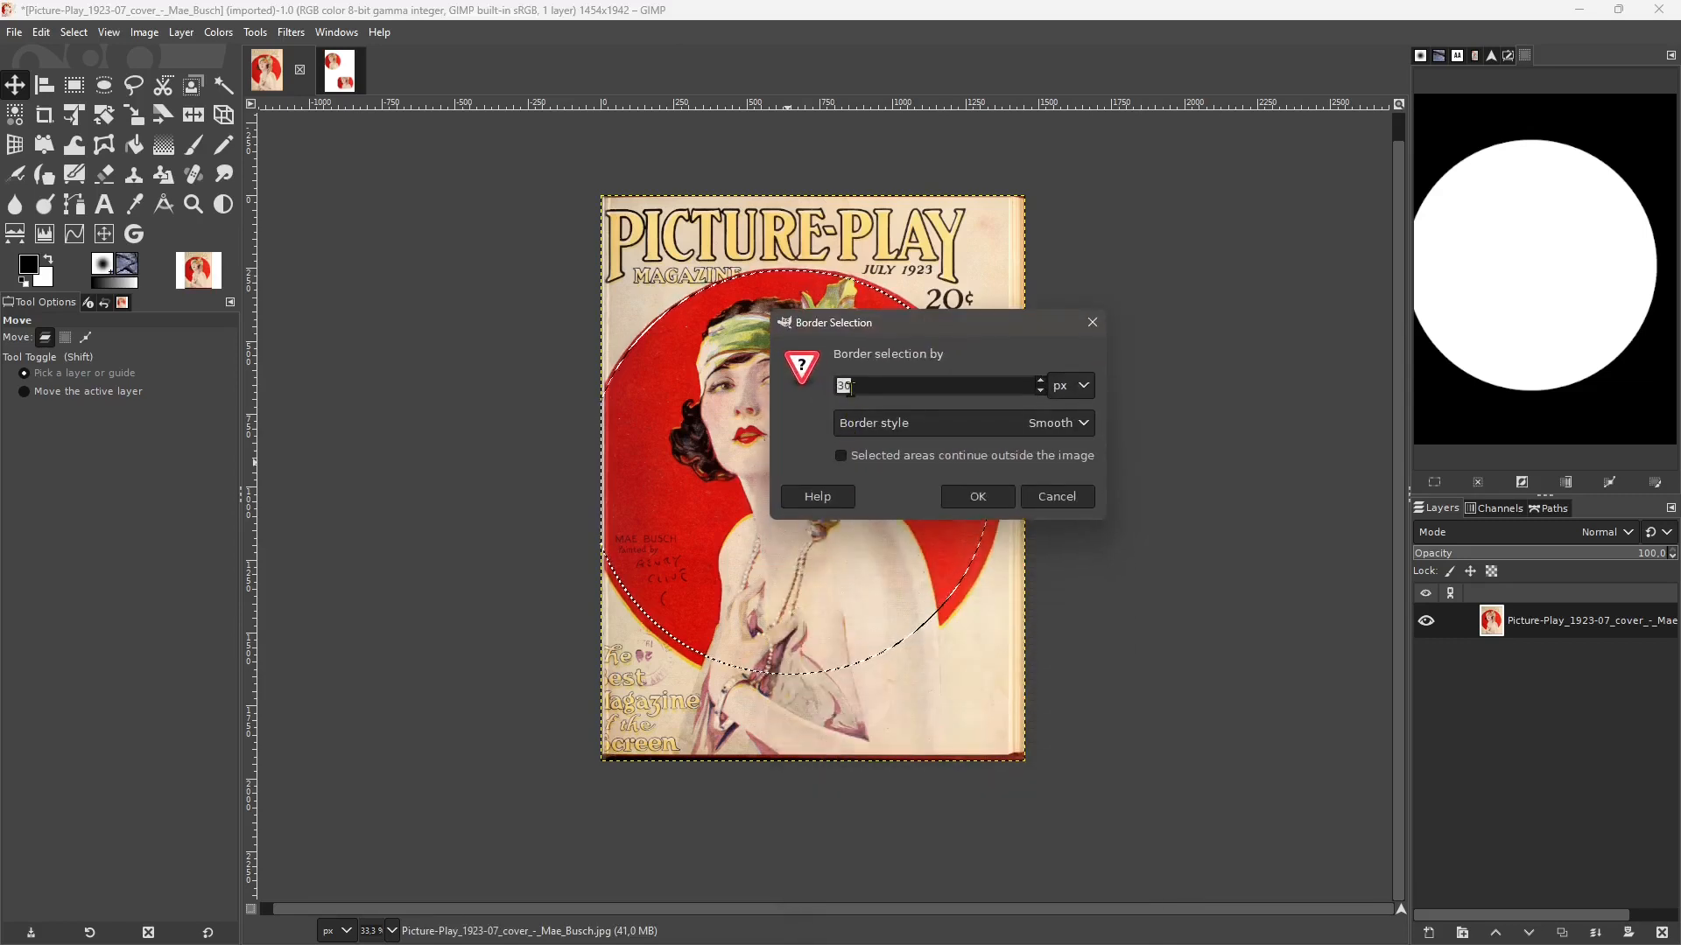
pyautogui.moveTo(857, 385); pyautogui.dragTo(834, 411)
pyautogui.click(1013, 426)
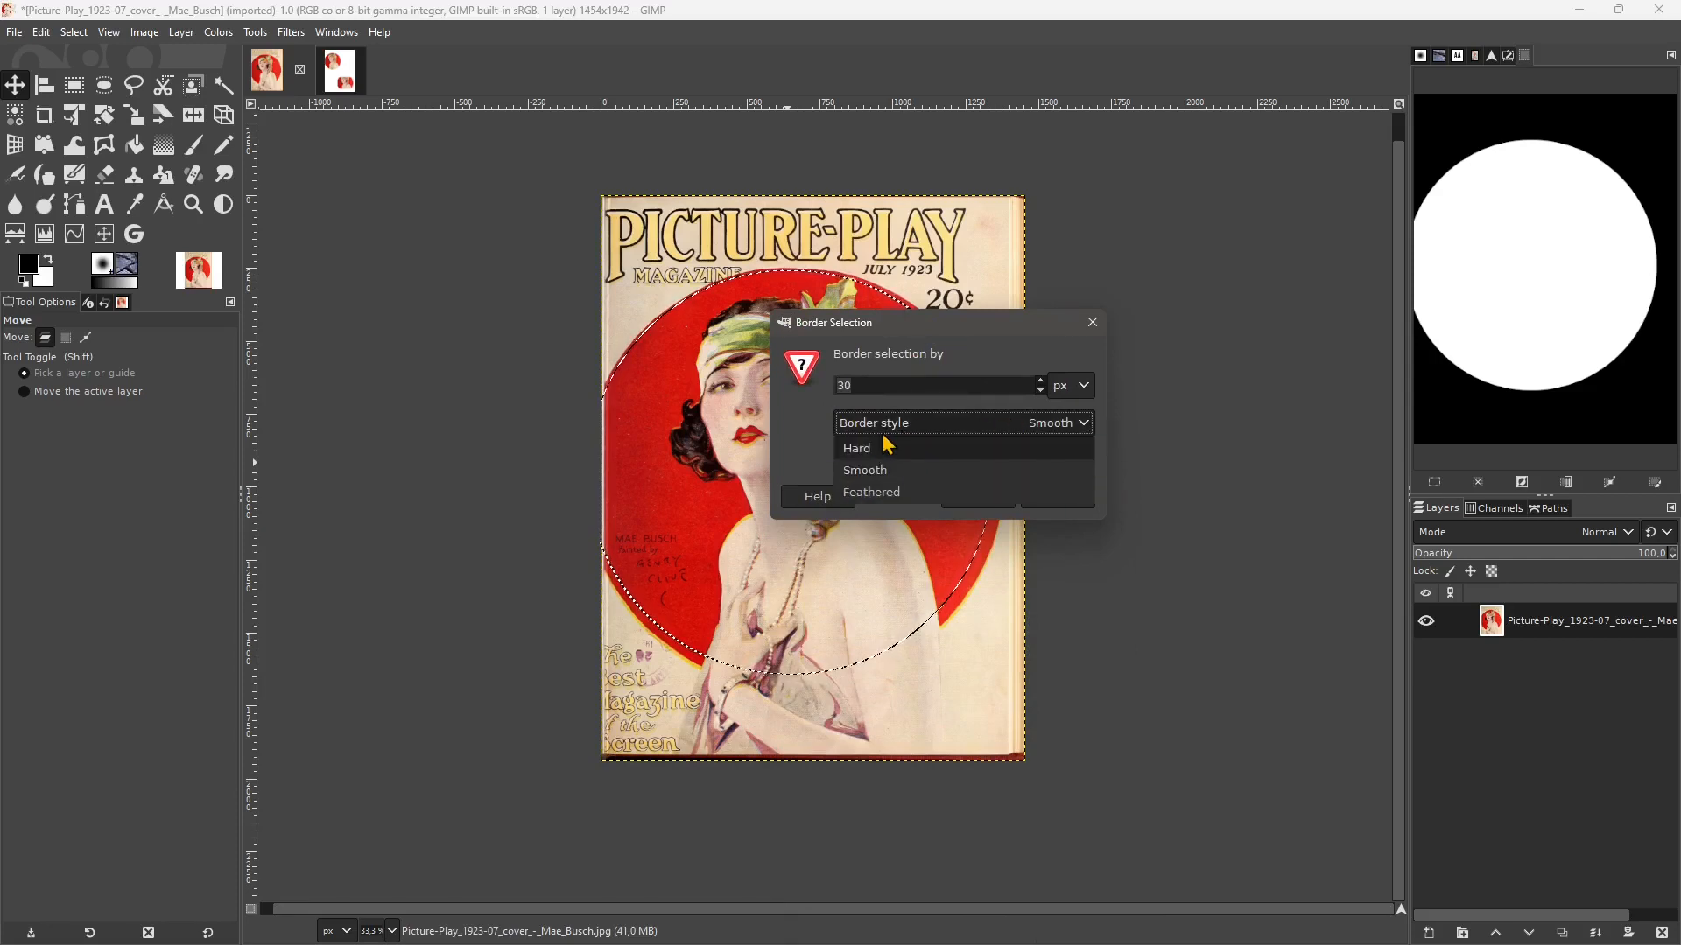
pyautogui.click(959, 451)
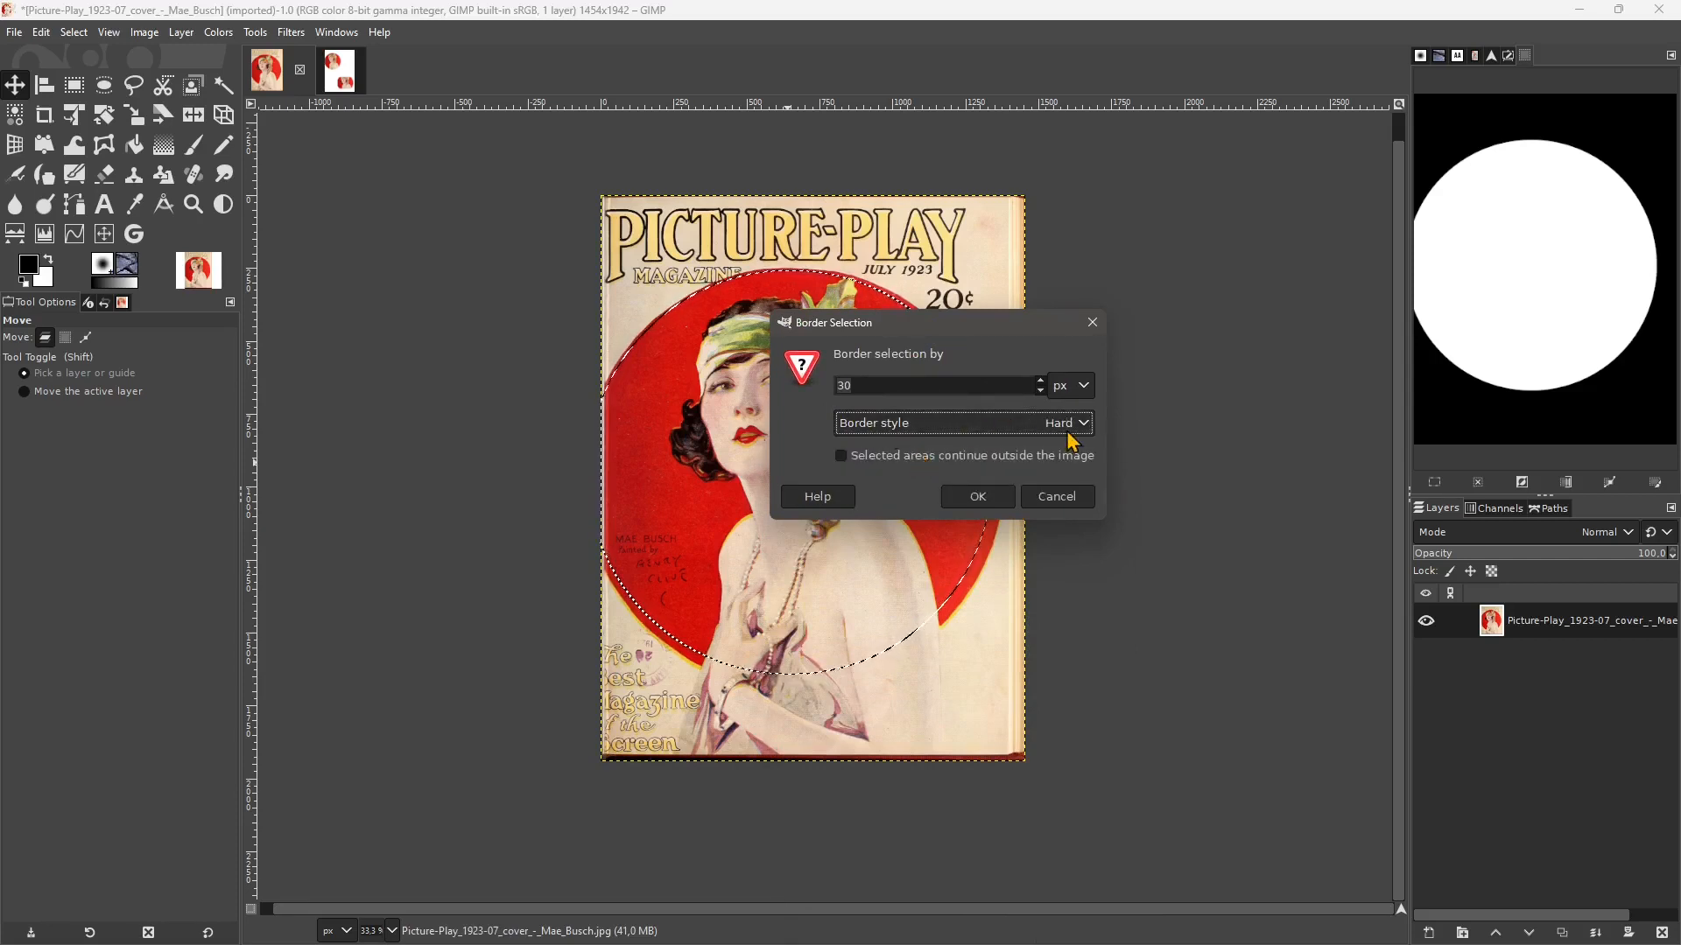
pyautogui.click(977, 504)
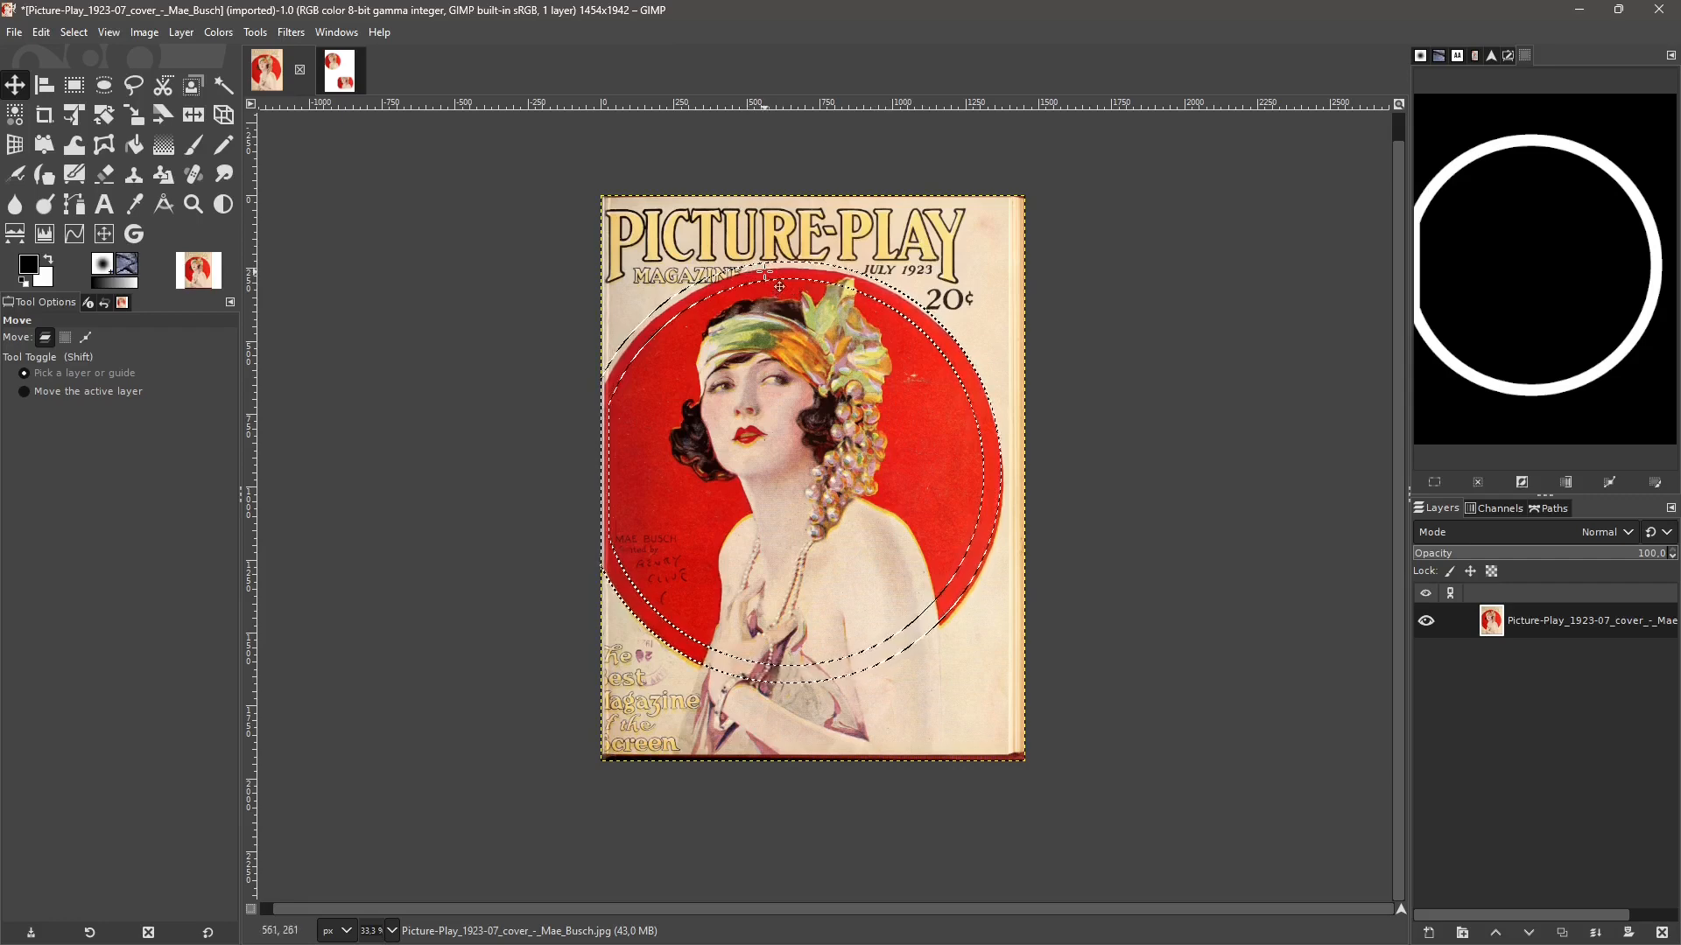
# - Copy the ring-shaped border area and paste it in place into the A4 image
pyautogui.press('ctrl')
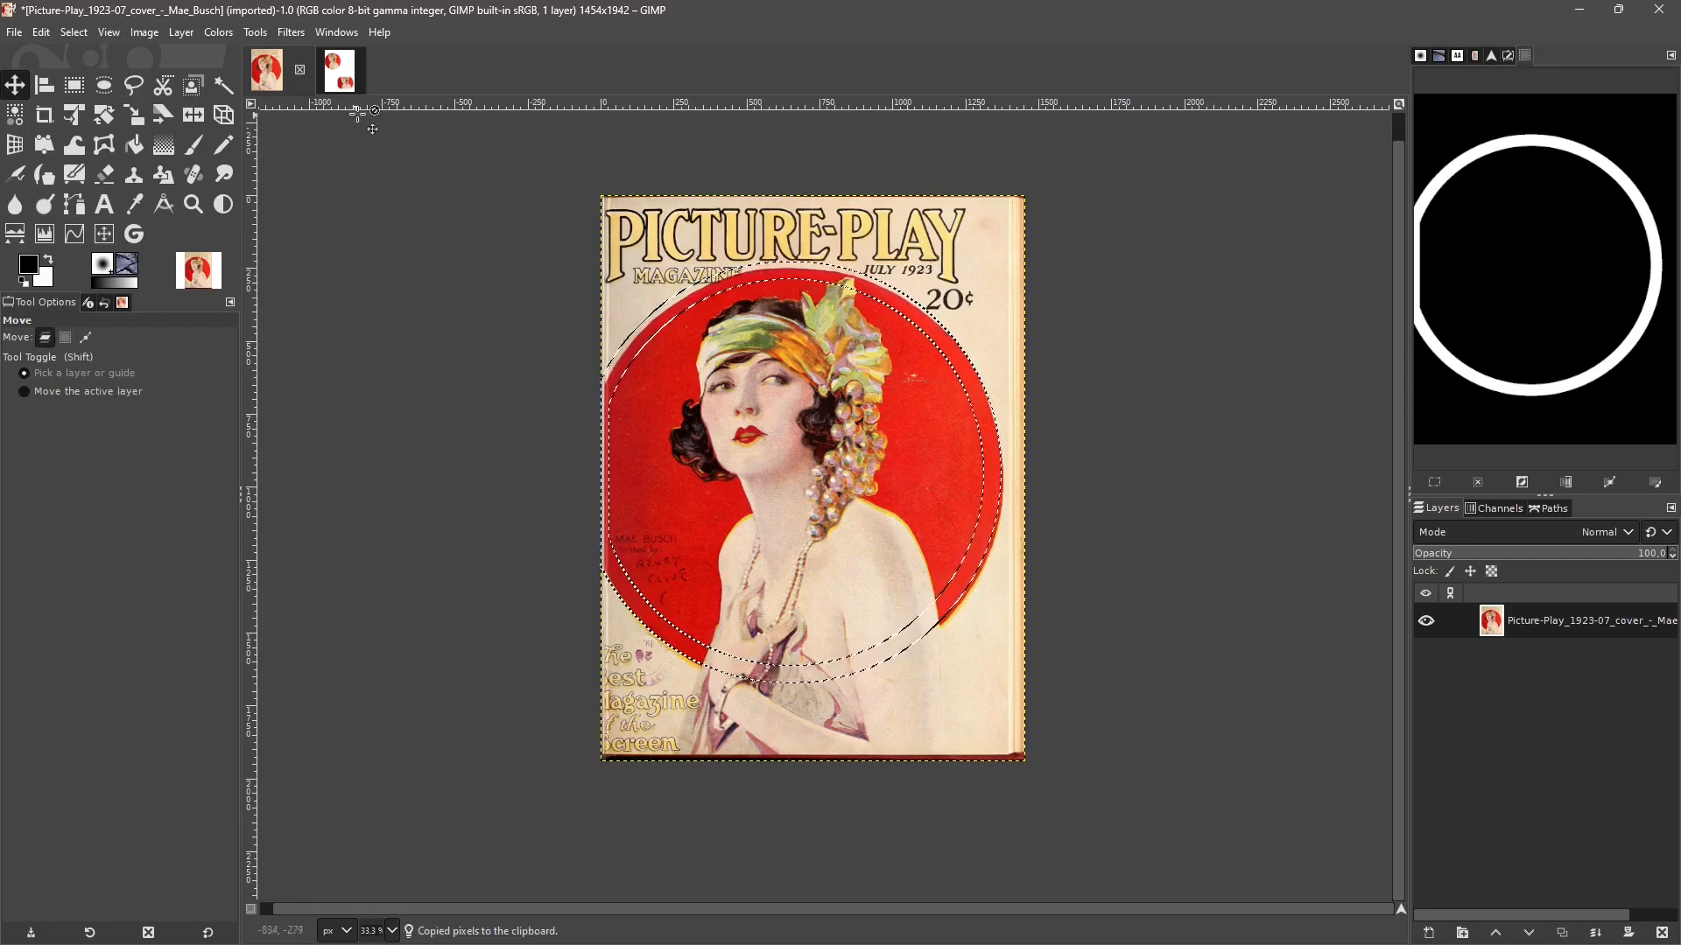
pyautogui.click(340, 70)
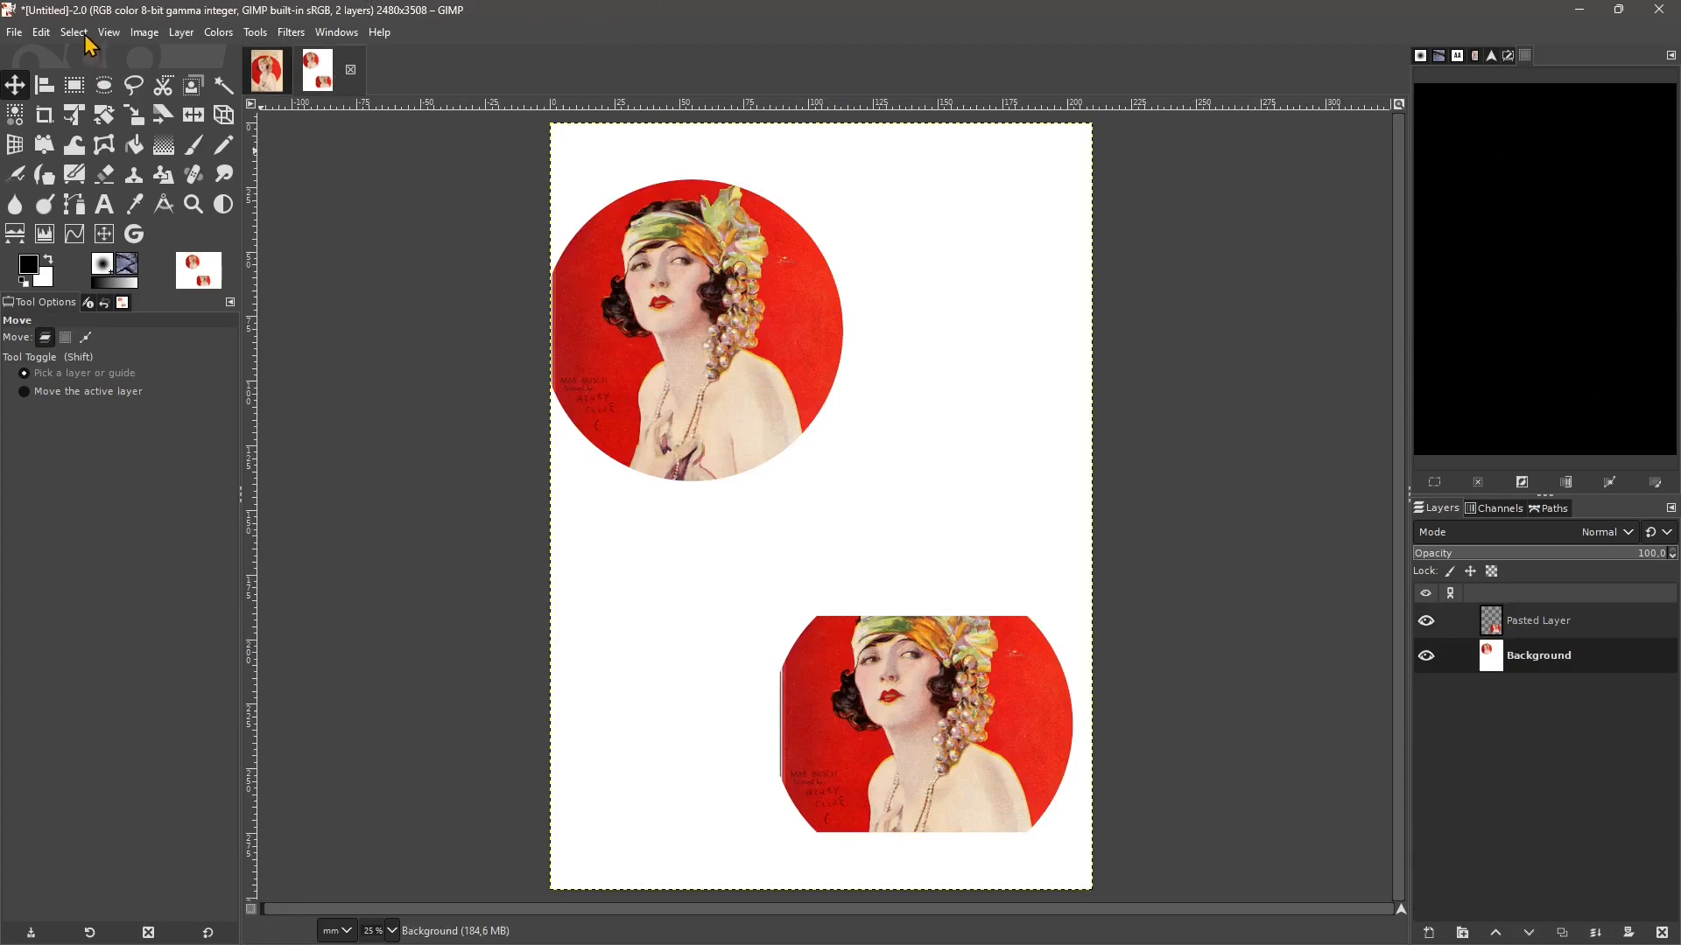
pyautogui.click(42, 32)
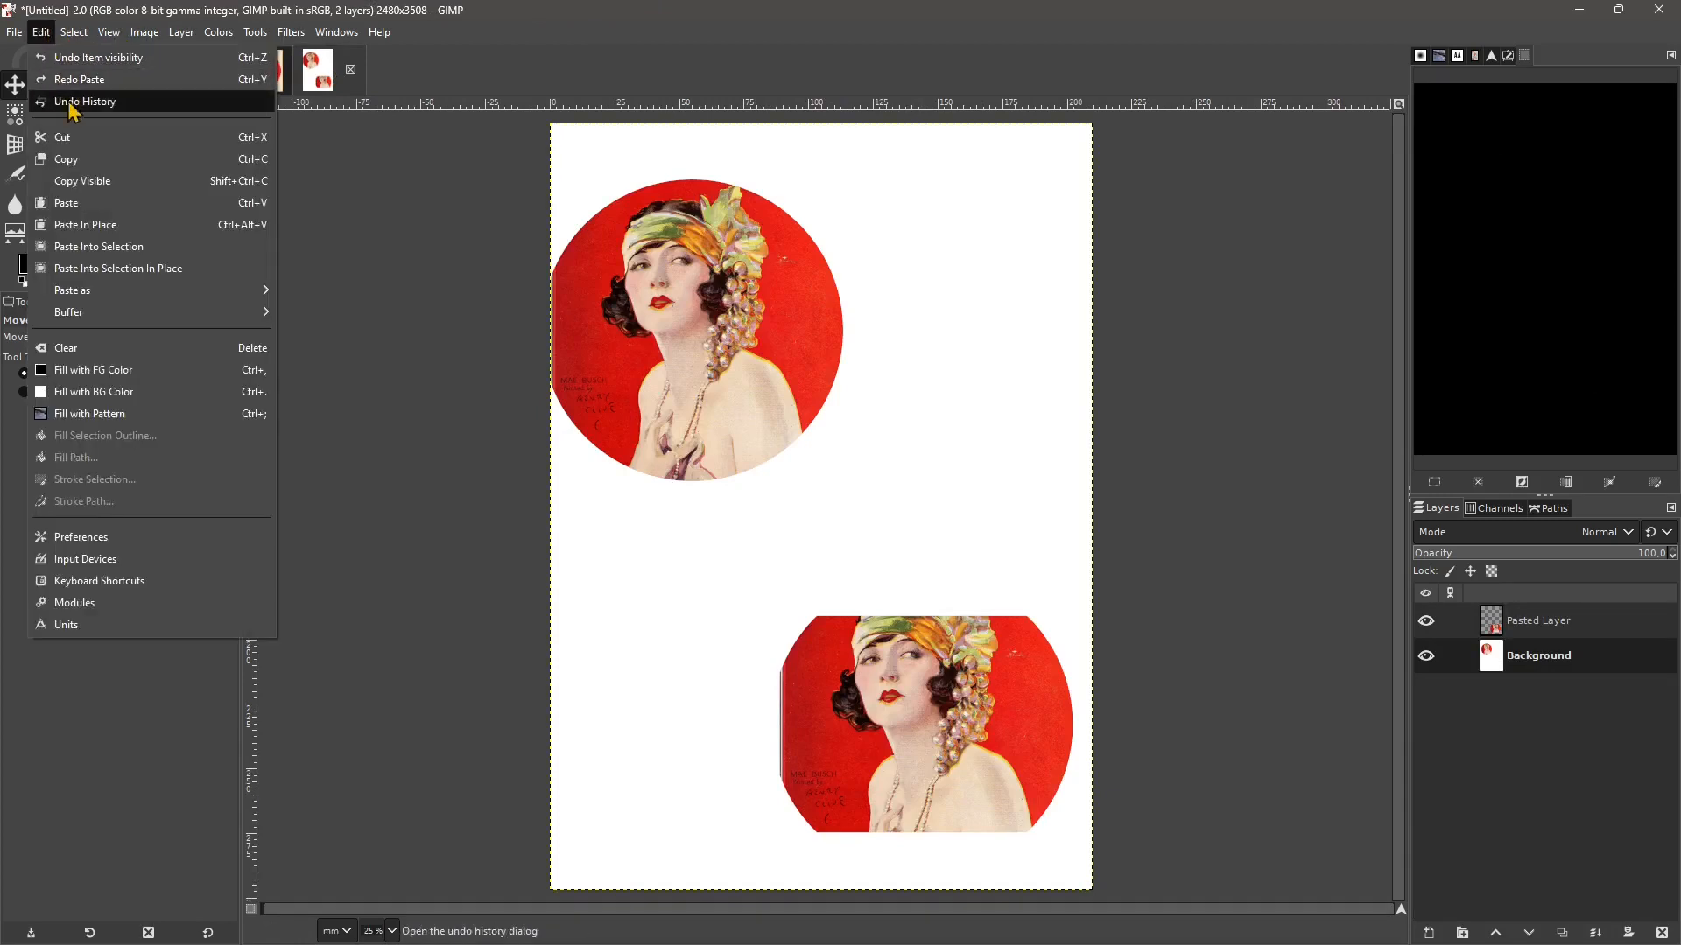
pyautogui.click(109, 234)
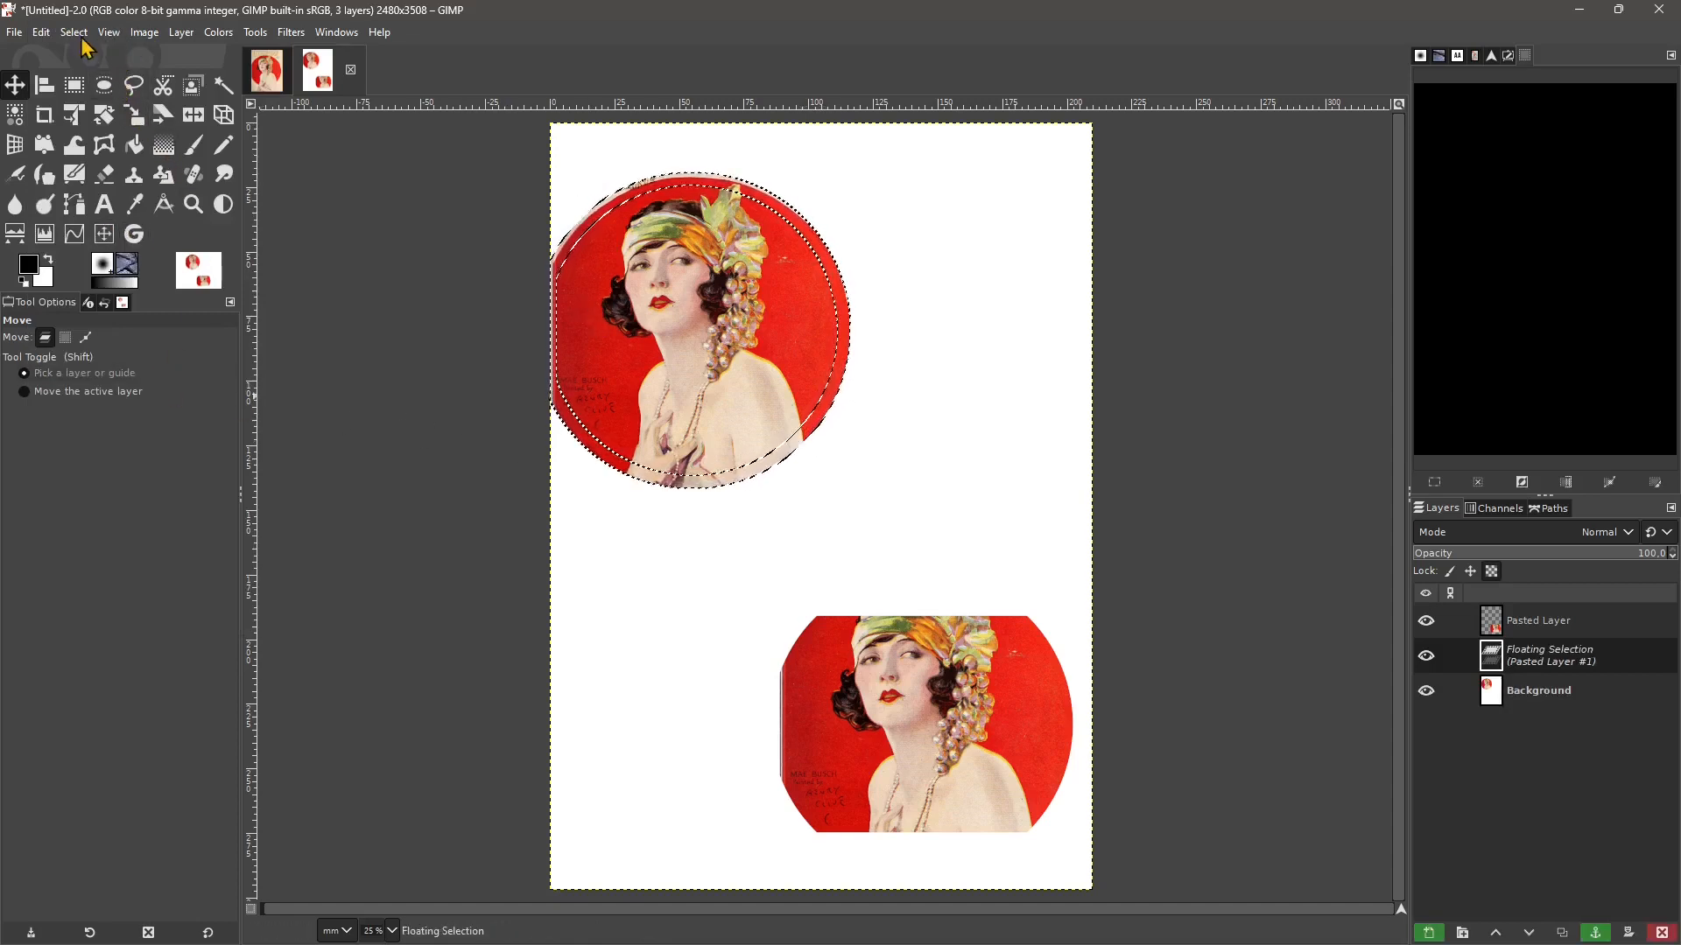
# - Fill the floating ring with the black foreground color, and undo the fill
pyautogui.click(42, 33)
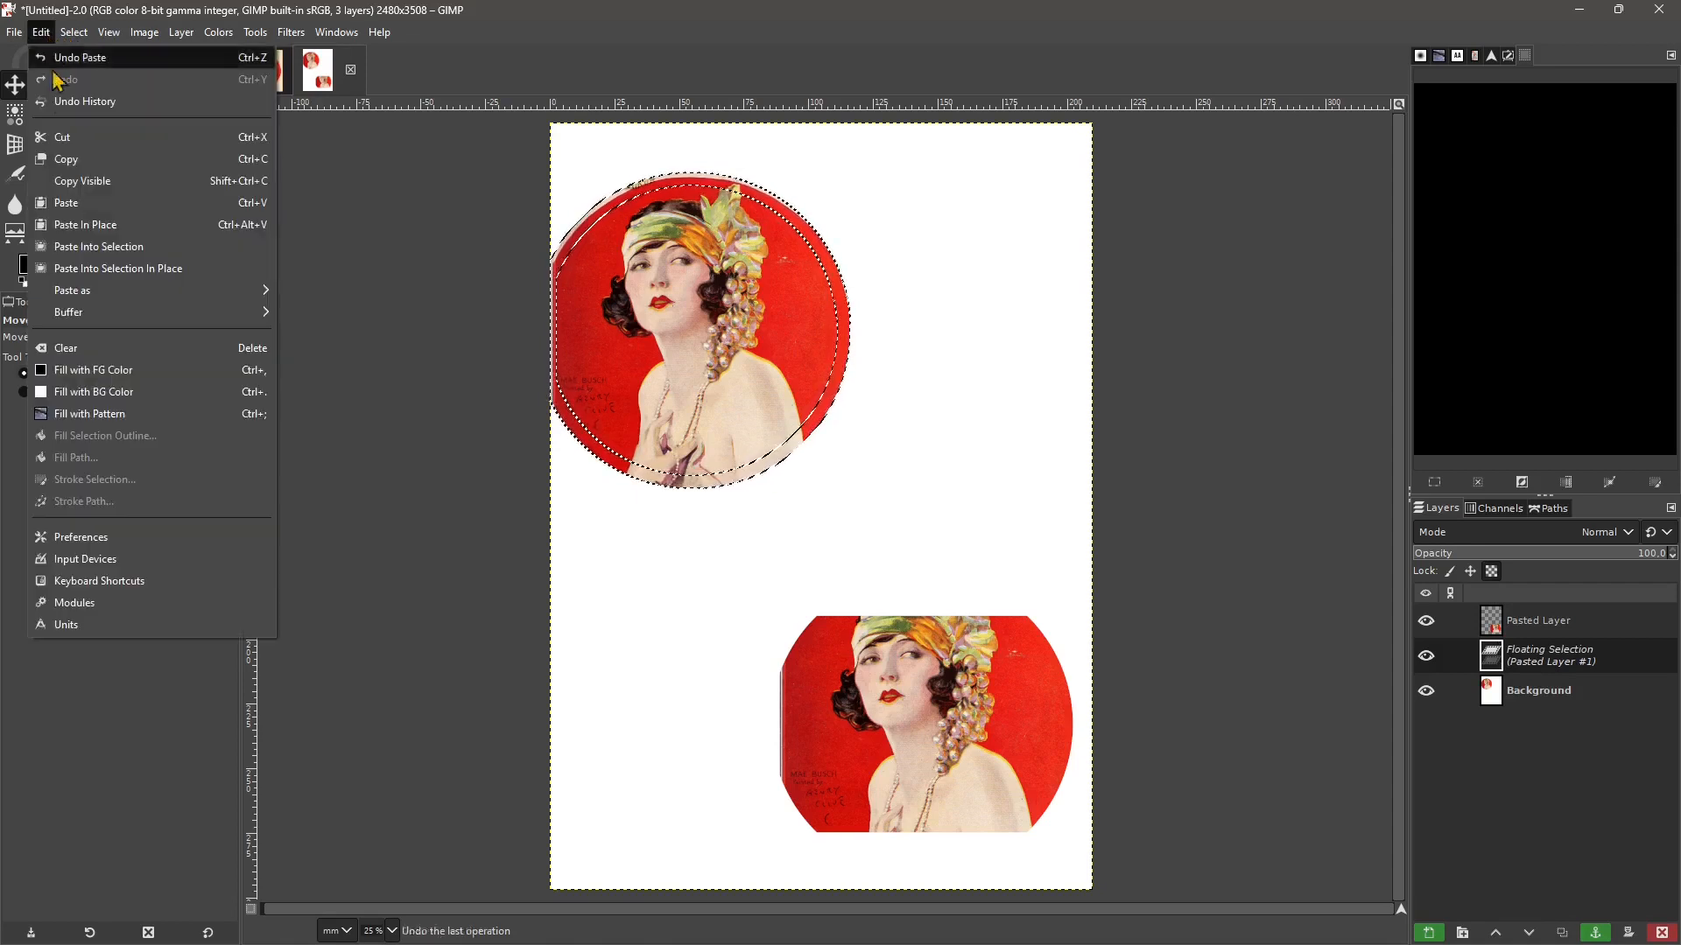
pyautogui.click(92, 370)
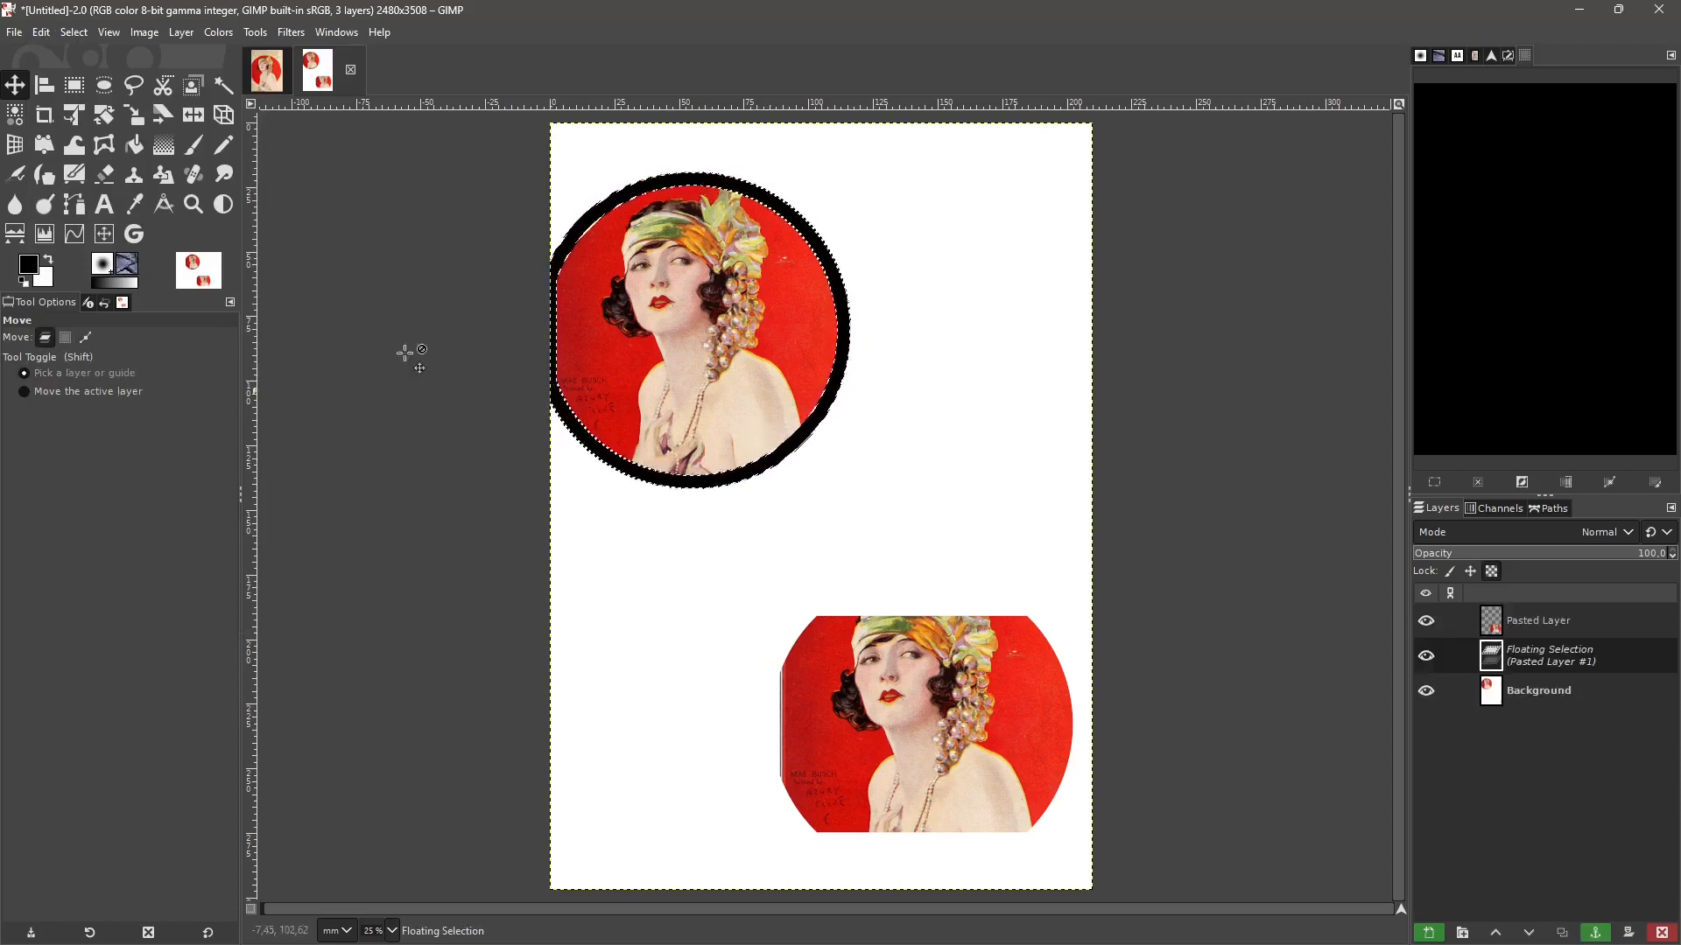
pyautogui.hotkey('ctrl', 'z')
# - Fill the floating ring with the active pattern and convert the floating selection into a new layer
pyautogui.click(41, 33)
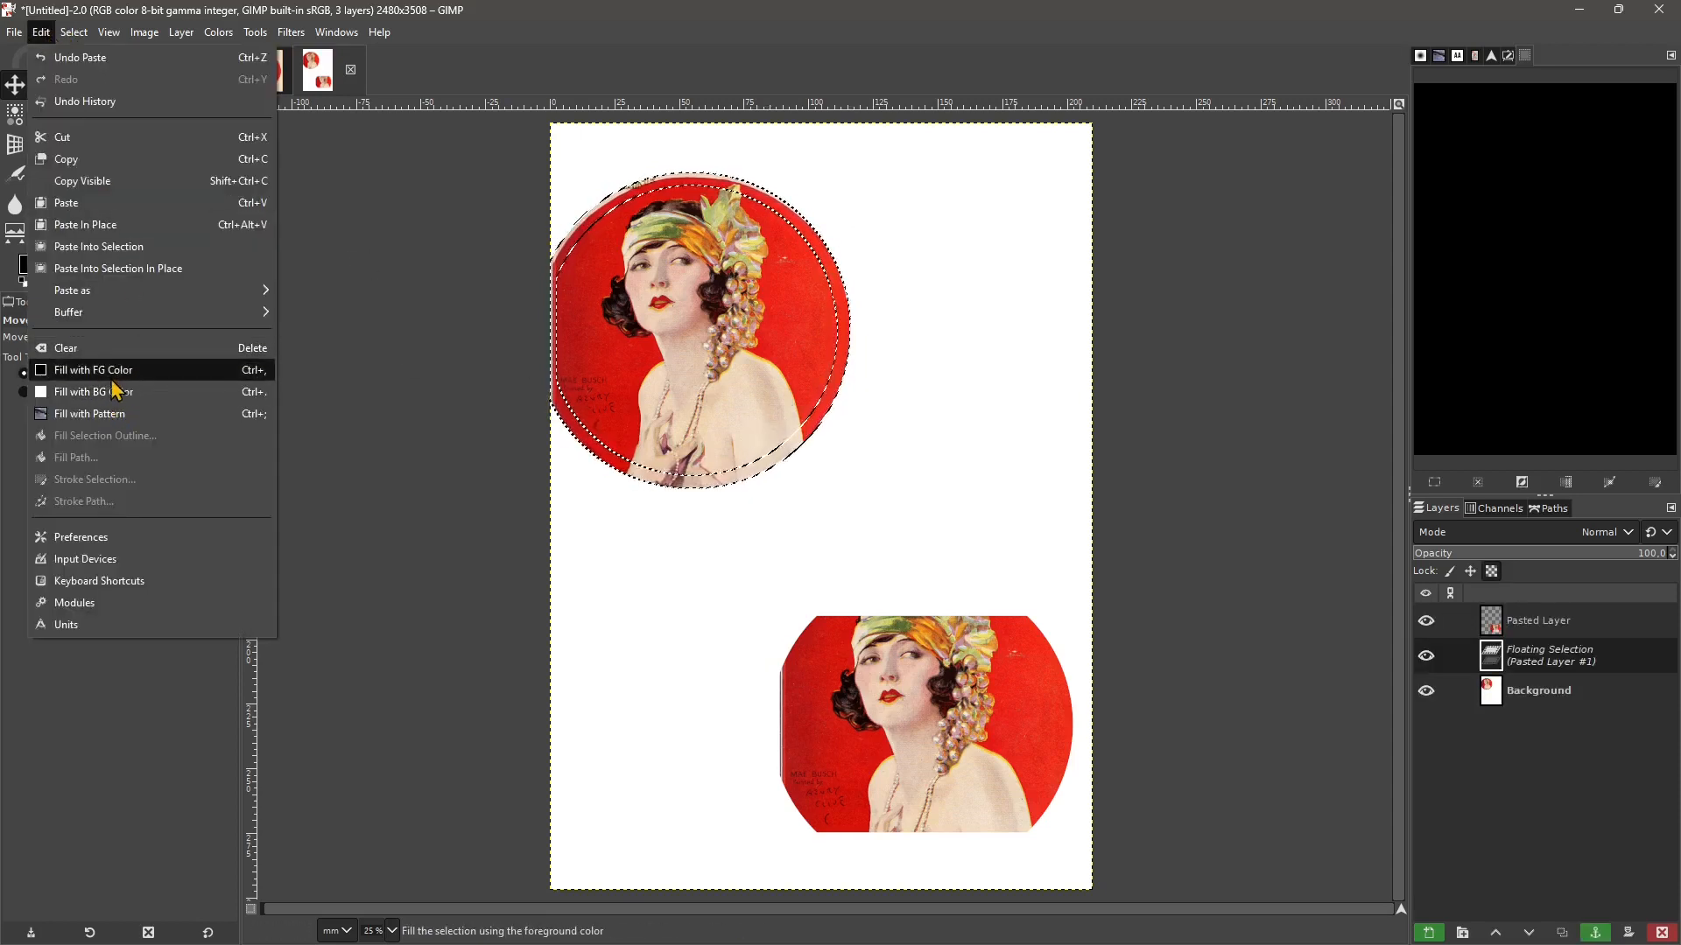
pyautogui.click(105, 414)
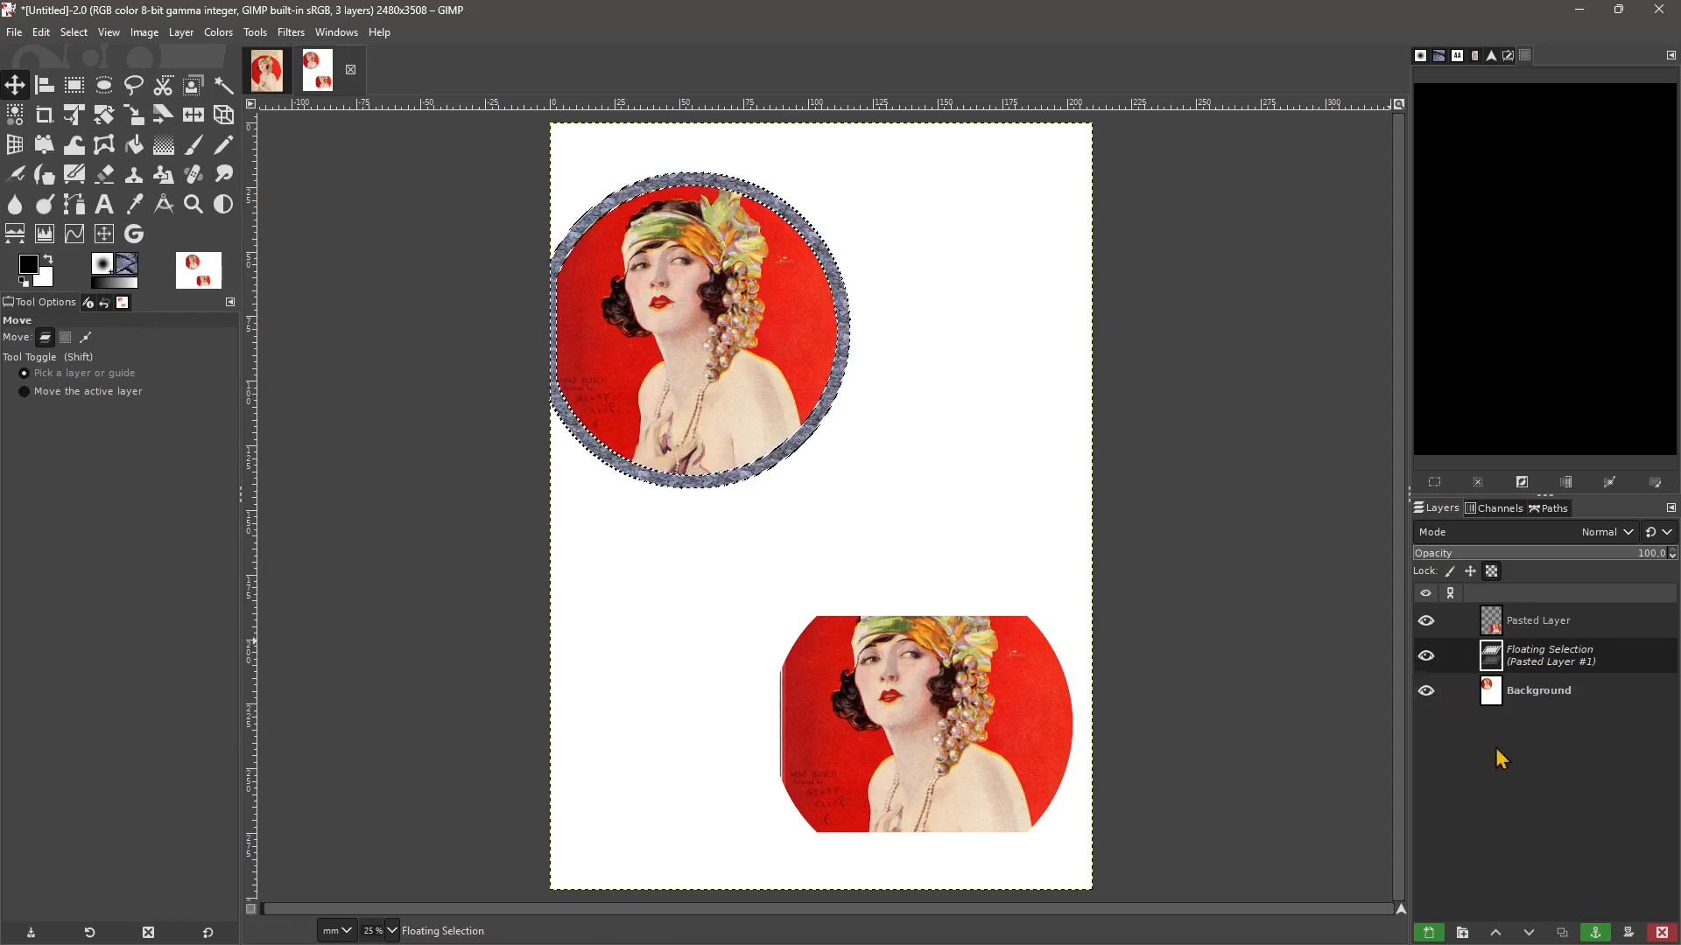
pyautogui.click(1429, 933)
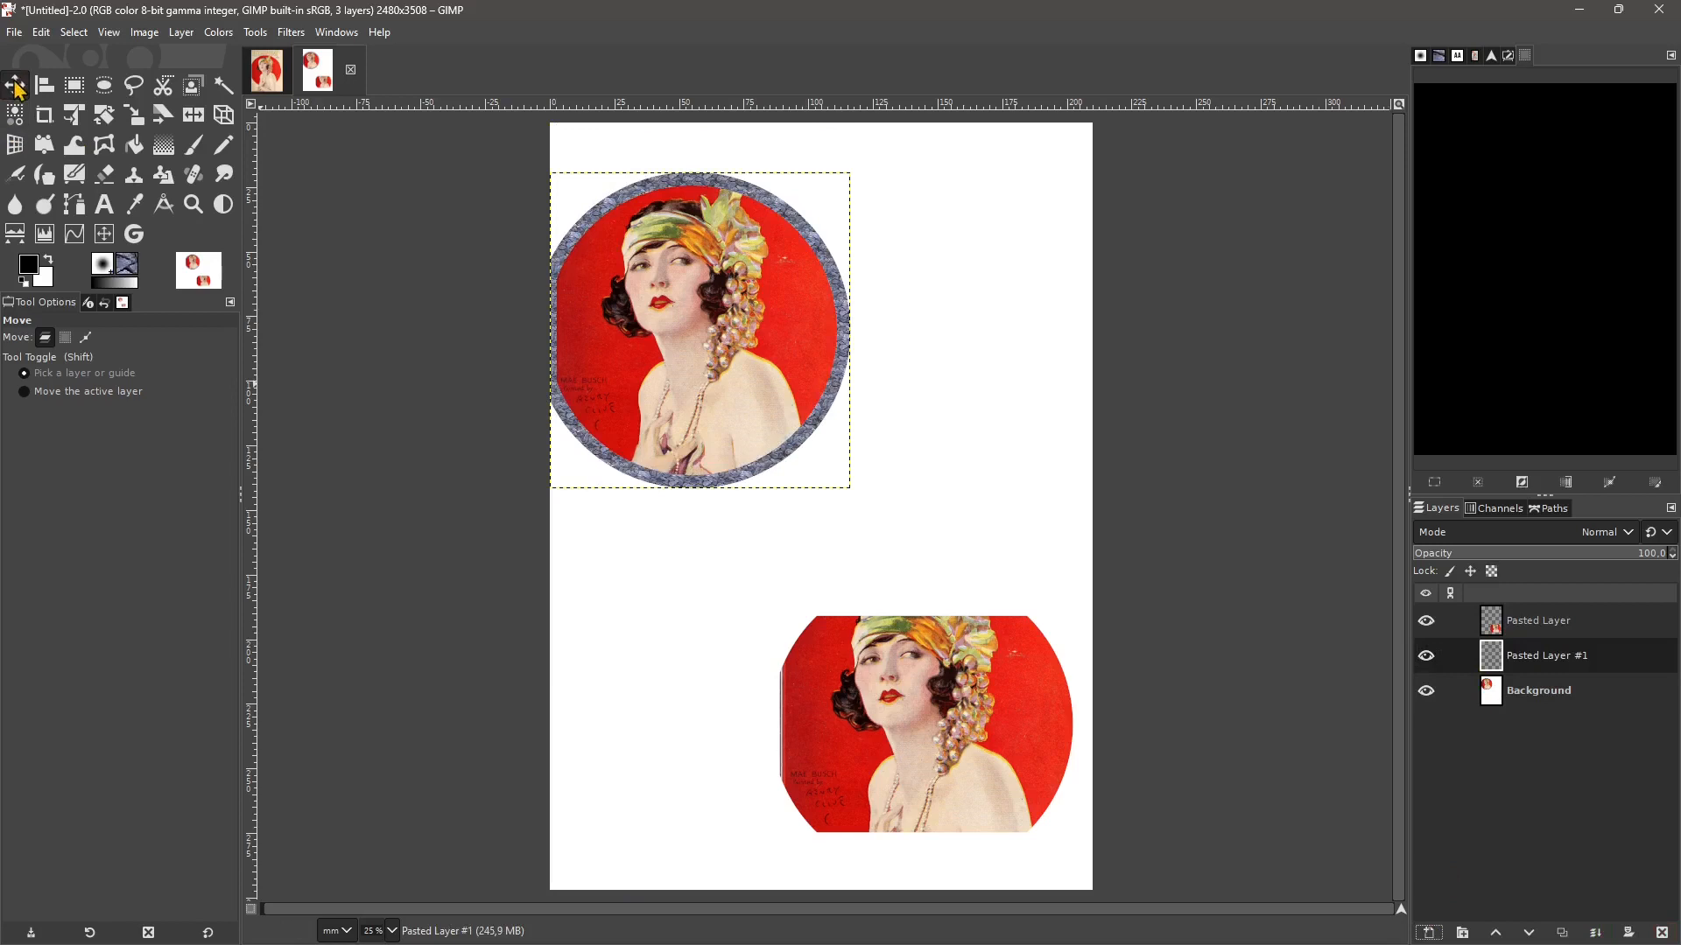
# - Move the patterned ring layer to the right of the upper circle picture, and undo the move
pyautogui.moveTo(607, 261); pyautogui.dragTo(732, 270)
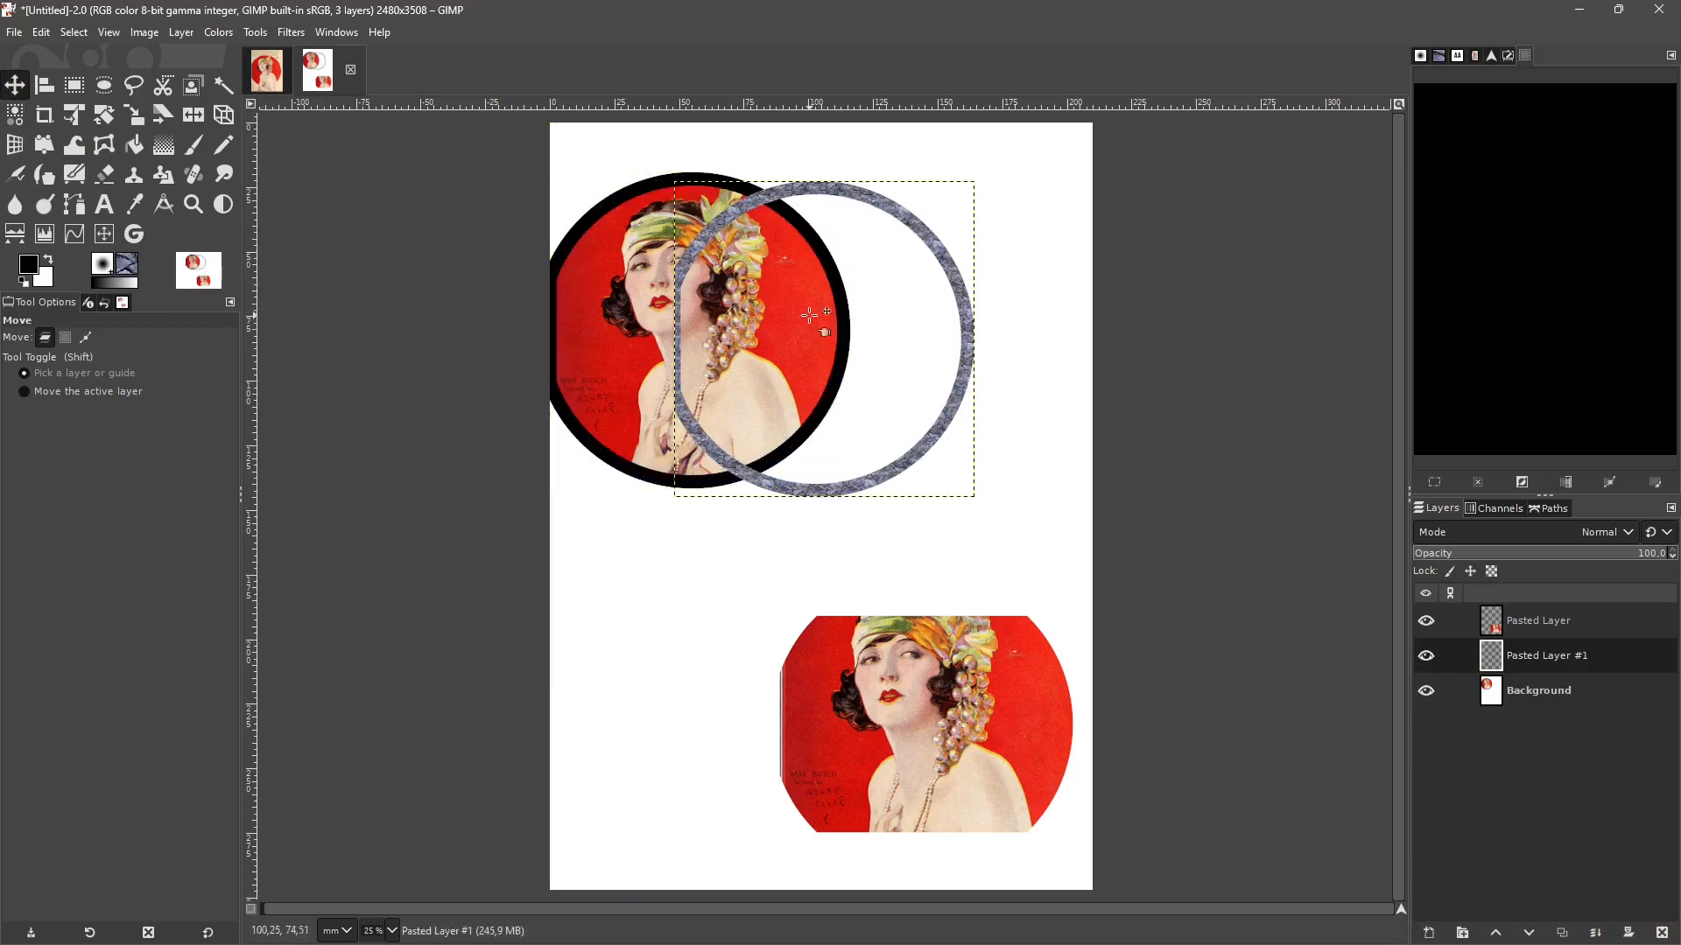
pyautogui.press('ctrl')
pyautogui.hotkey('ctrl', 'z')
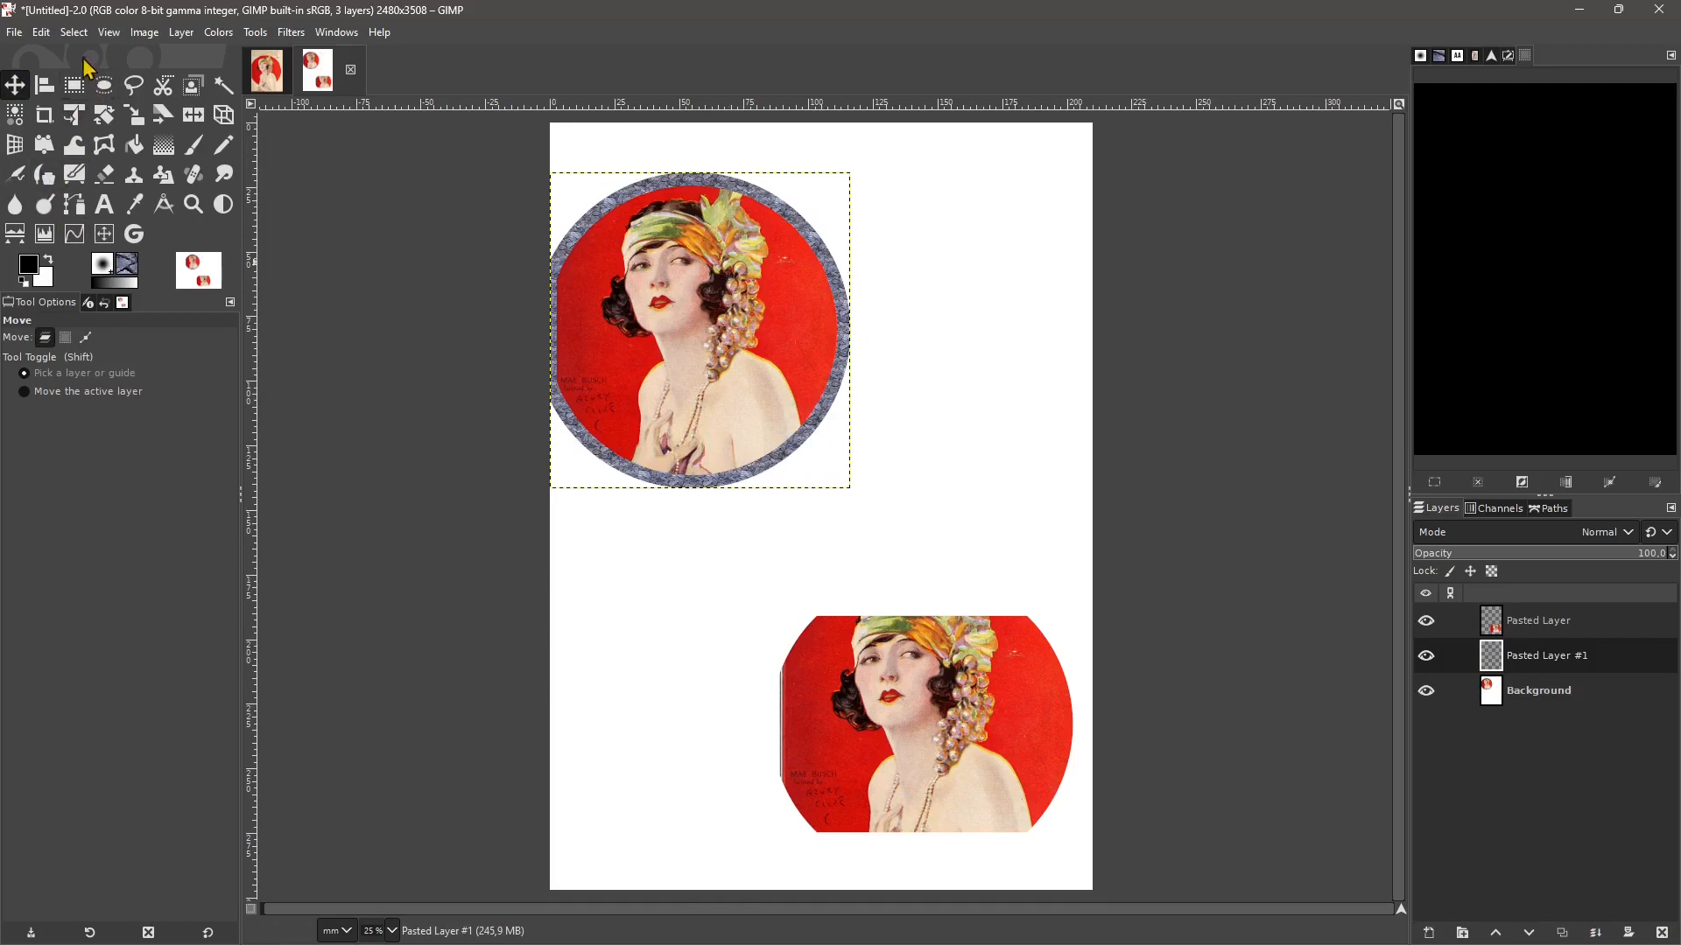
# - Return to the magazine cover image and remove the hole from its ring-shaped selection
pyautogui.click(267, 70)
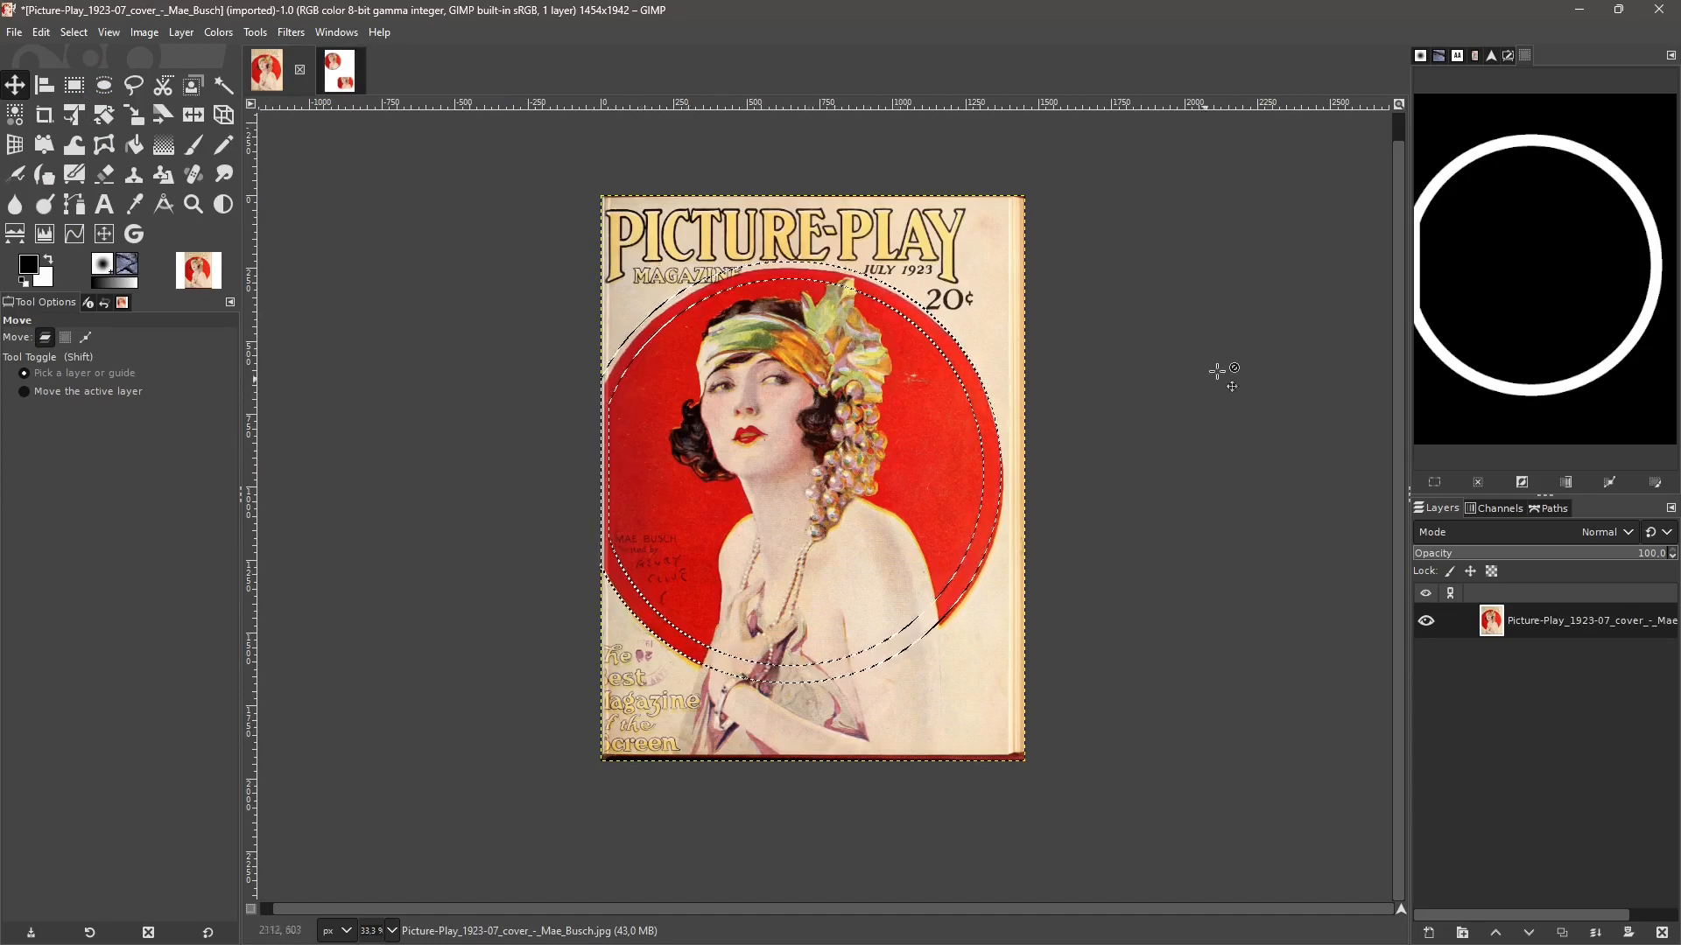
pyautogui.click(75, 32)
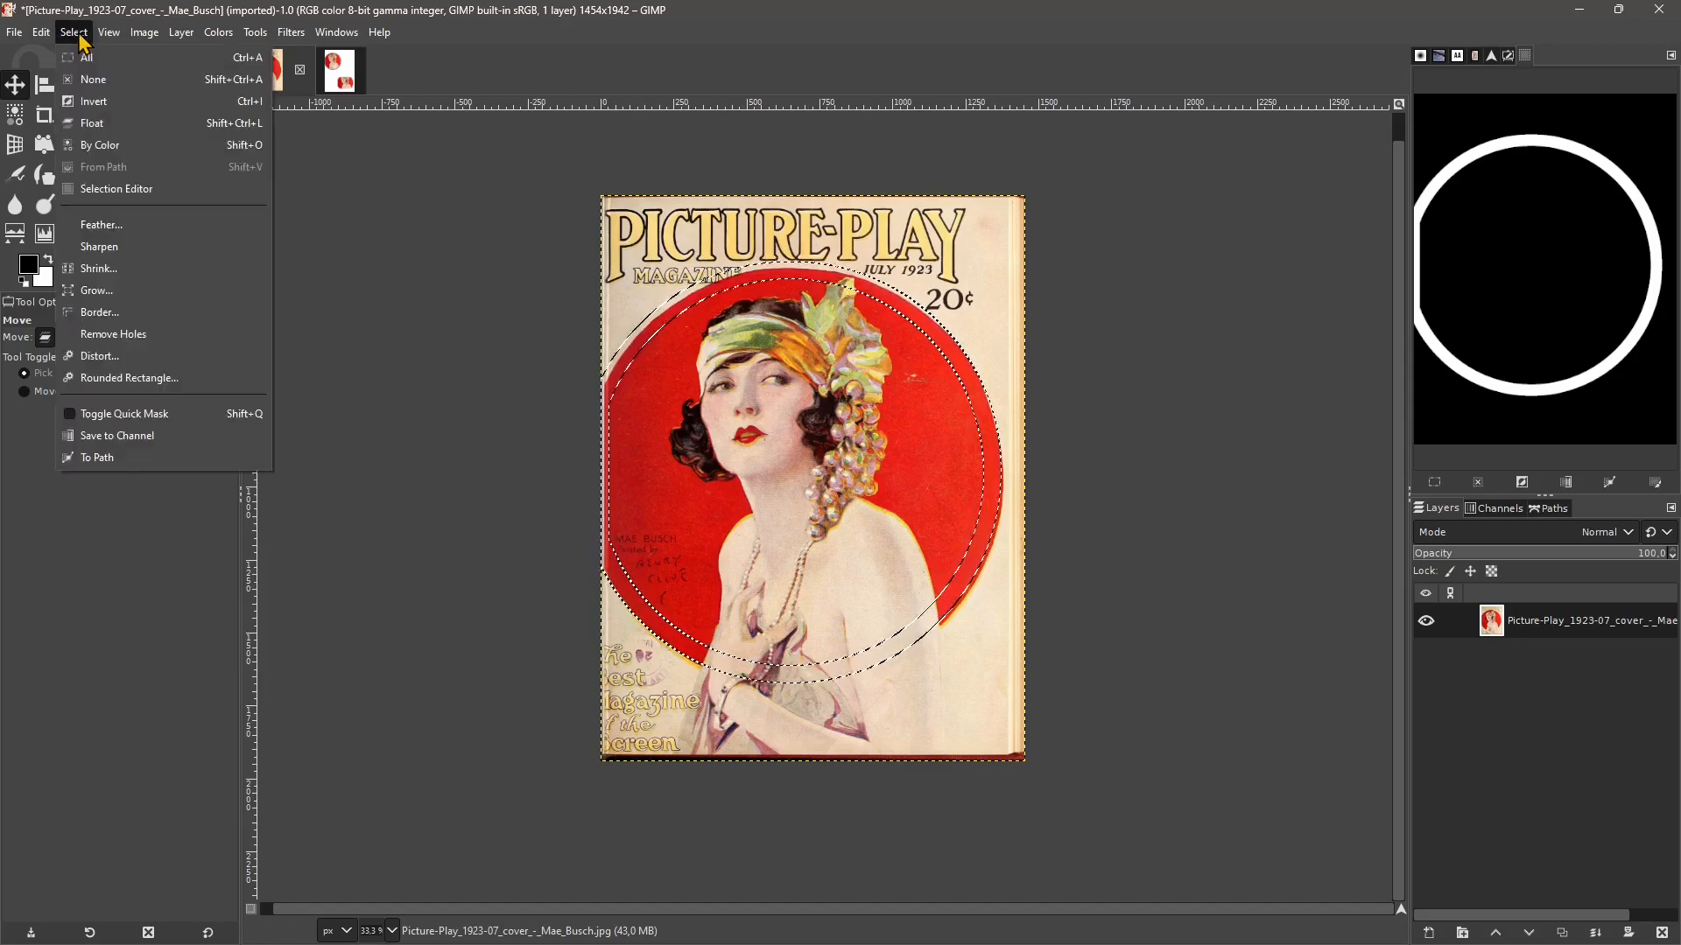
pyautogui.click(89, 335)
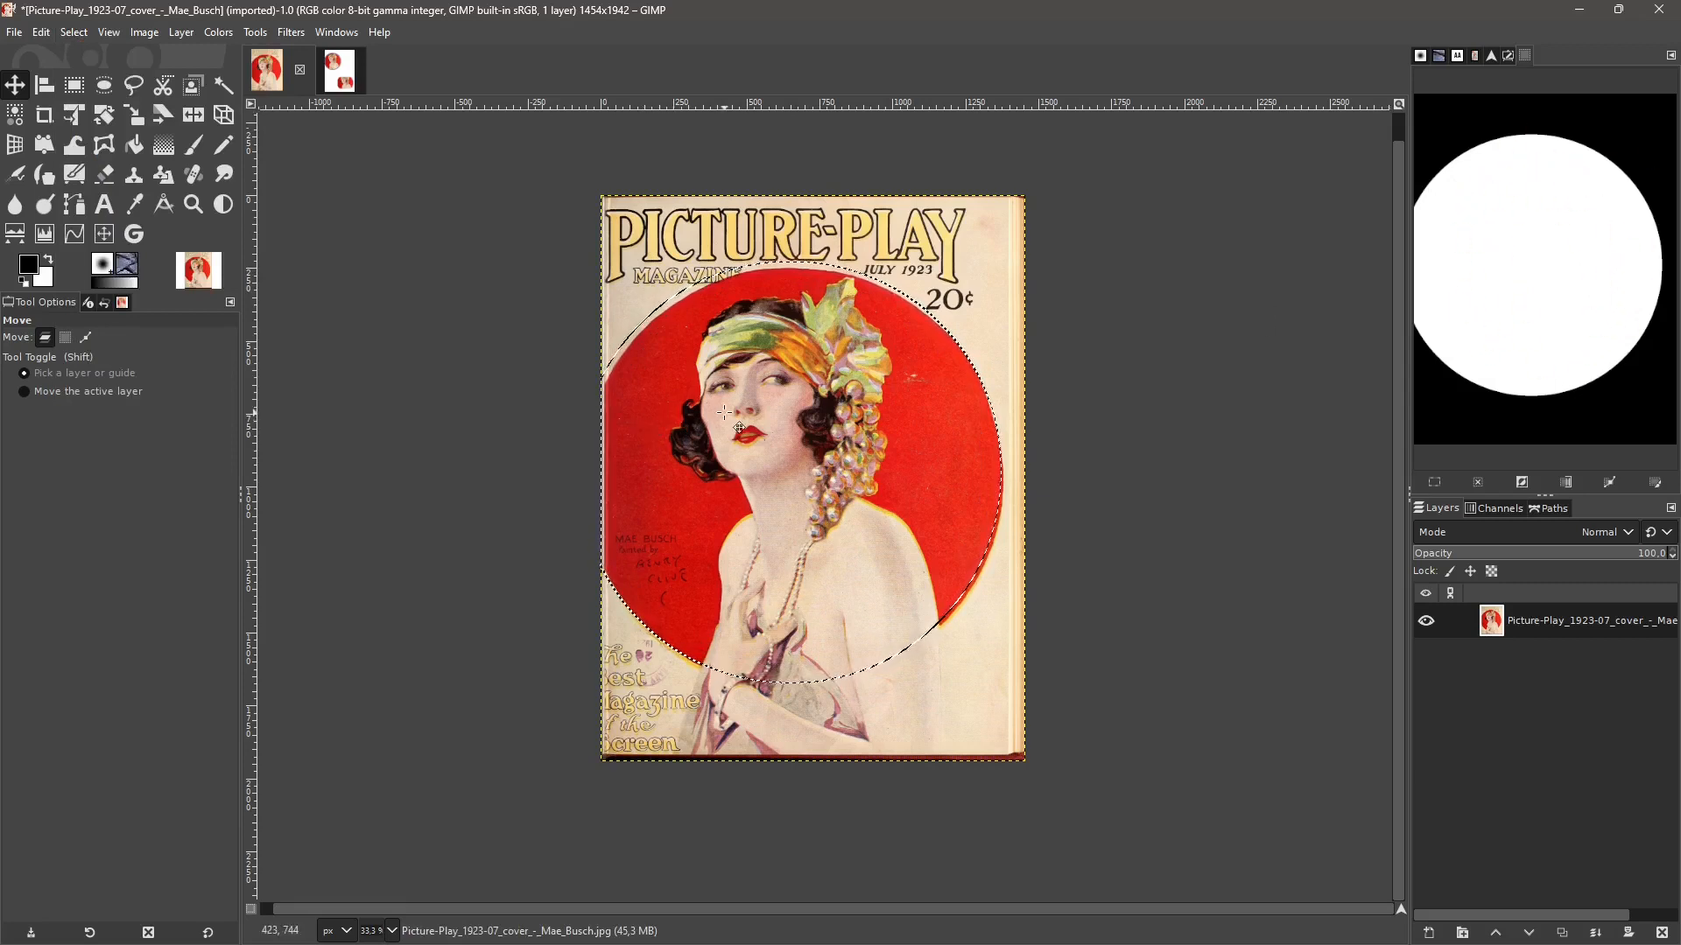
# - Reset the Ellipse Select options and subtract an ellipse about 630 × 620 px from the upper part of the circular selection
pyautogui.click(104, 87)
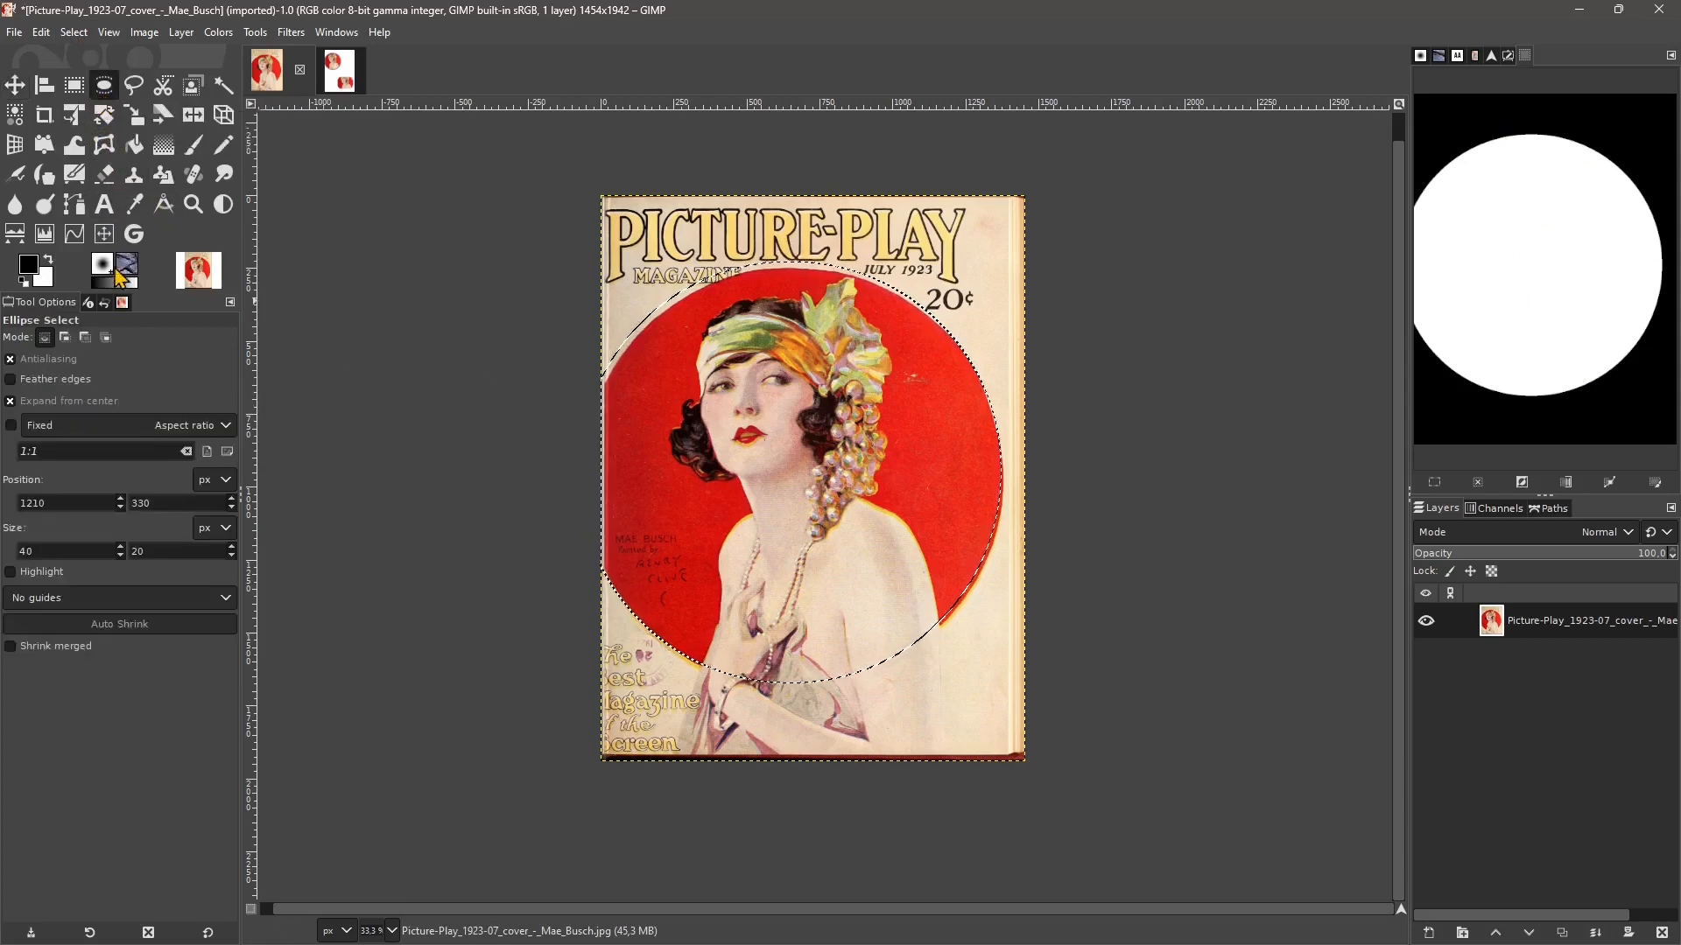
pyautogui.click(207, 932)
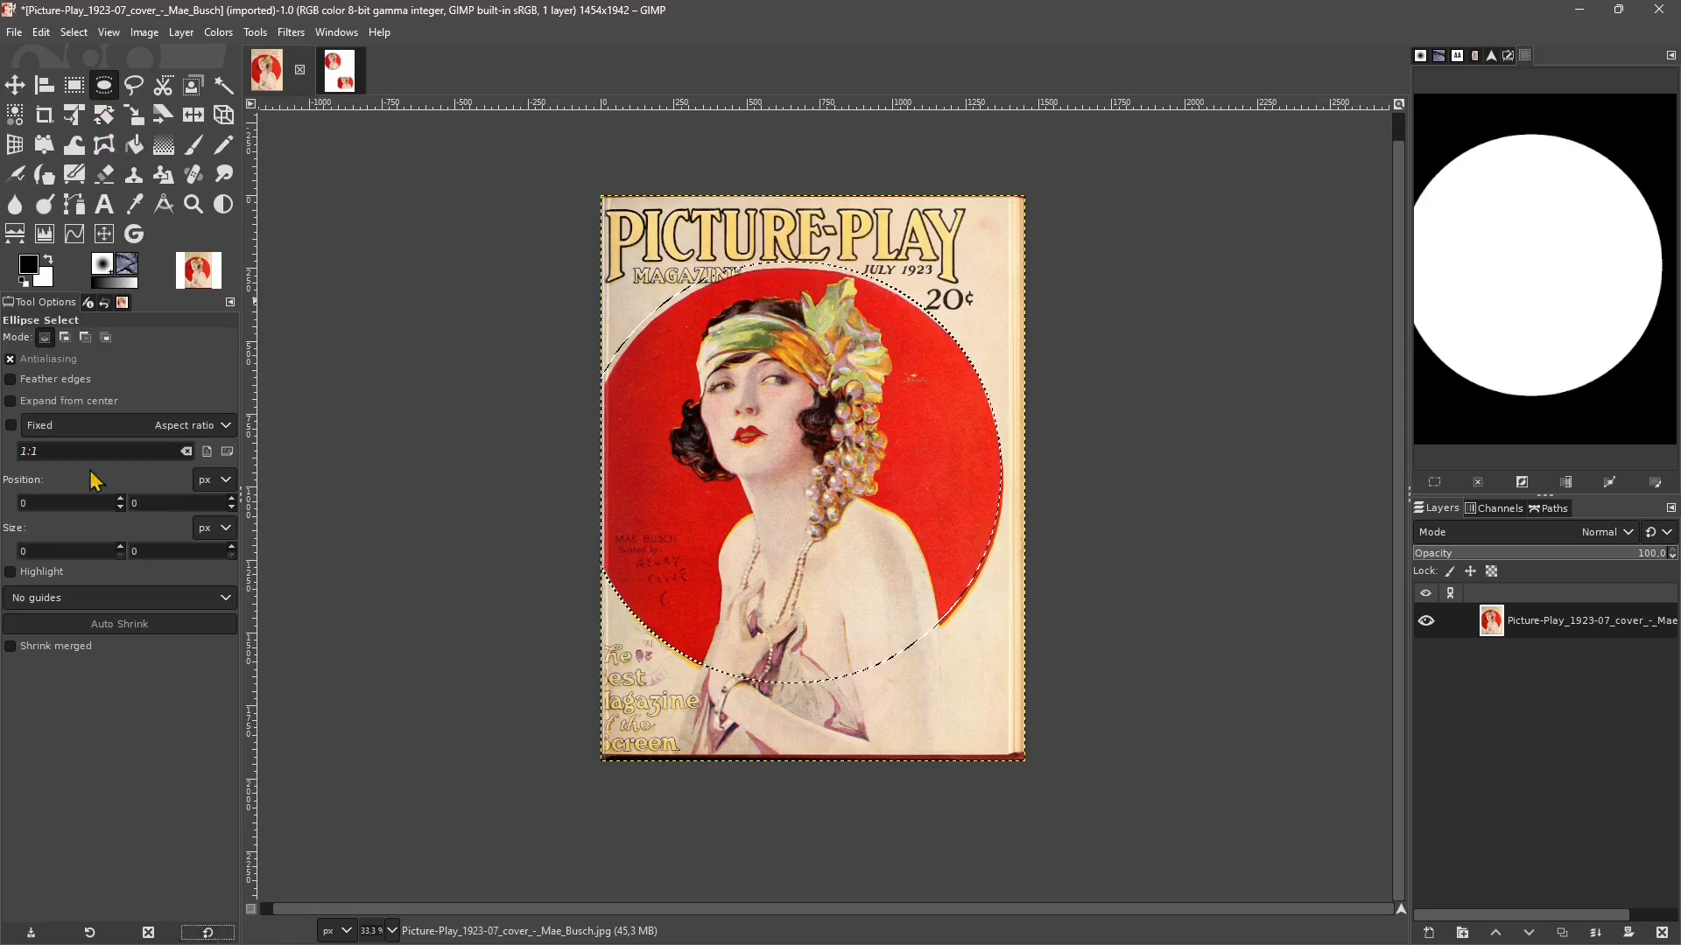
pyautogui.click(84, 340)
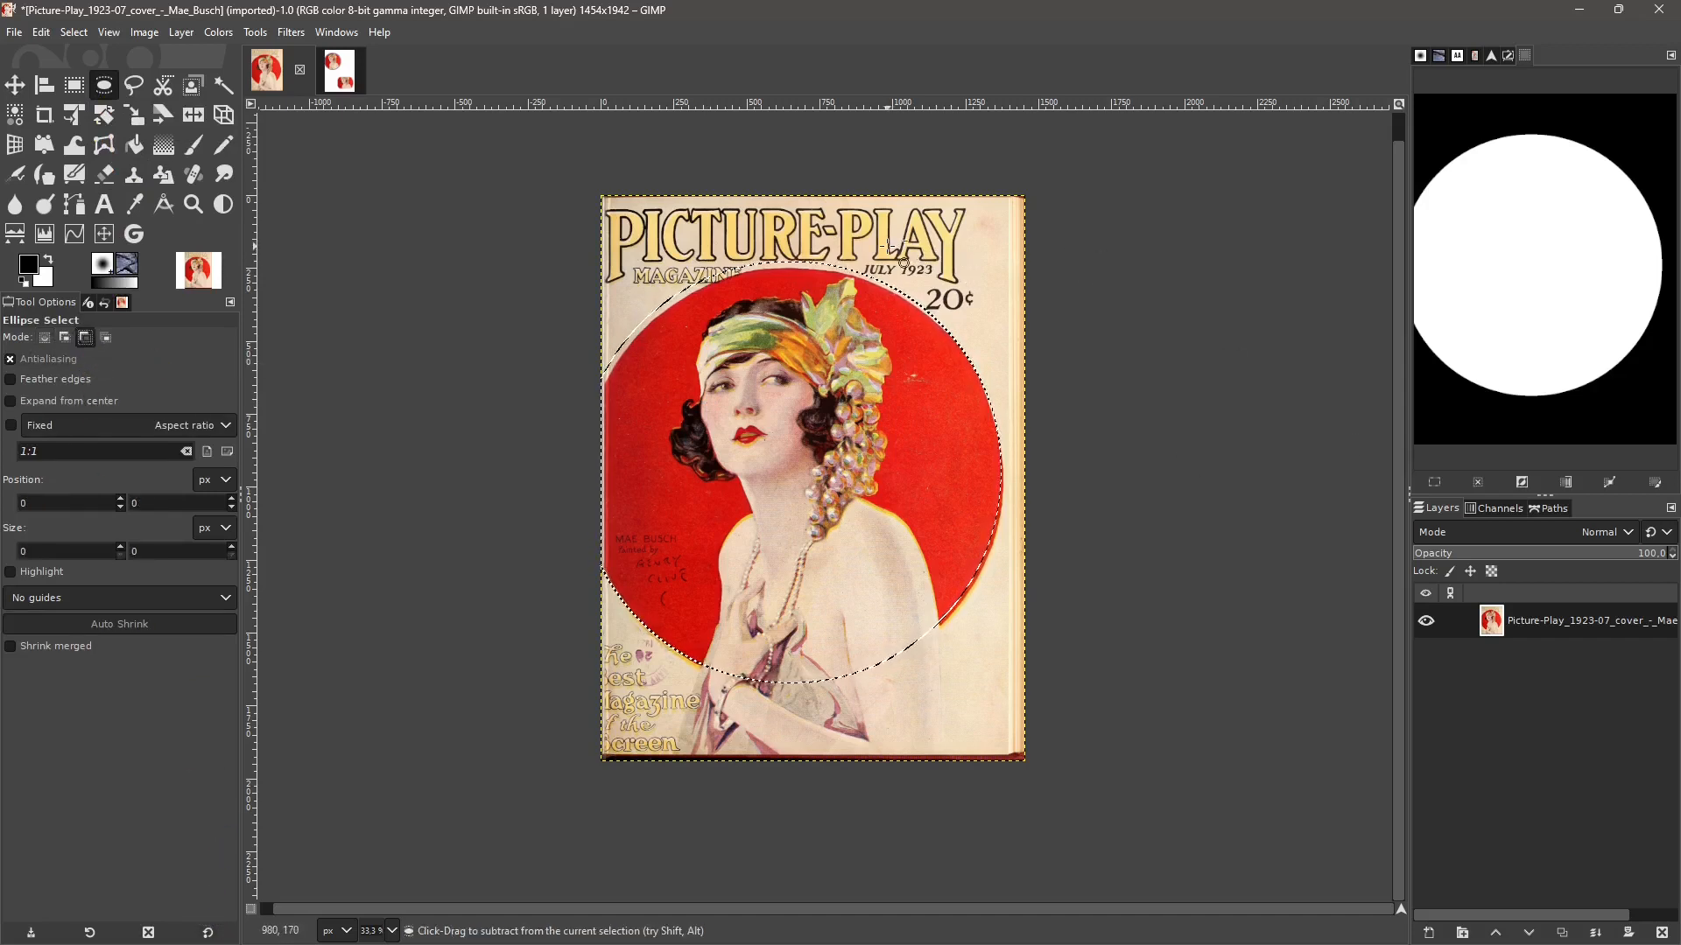
pyautogui.moveTo(887, 246); pyautogui.dragTo(854, 312)
pyautogui.moveTo(700, 427); pyautogui.dragTo(700, 427)
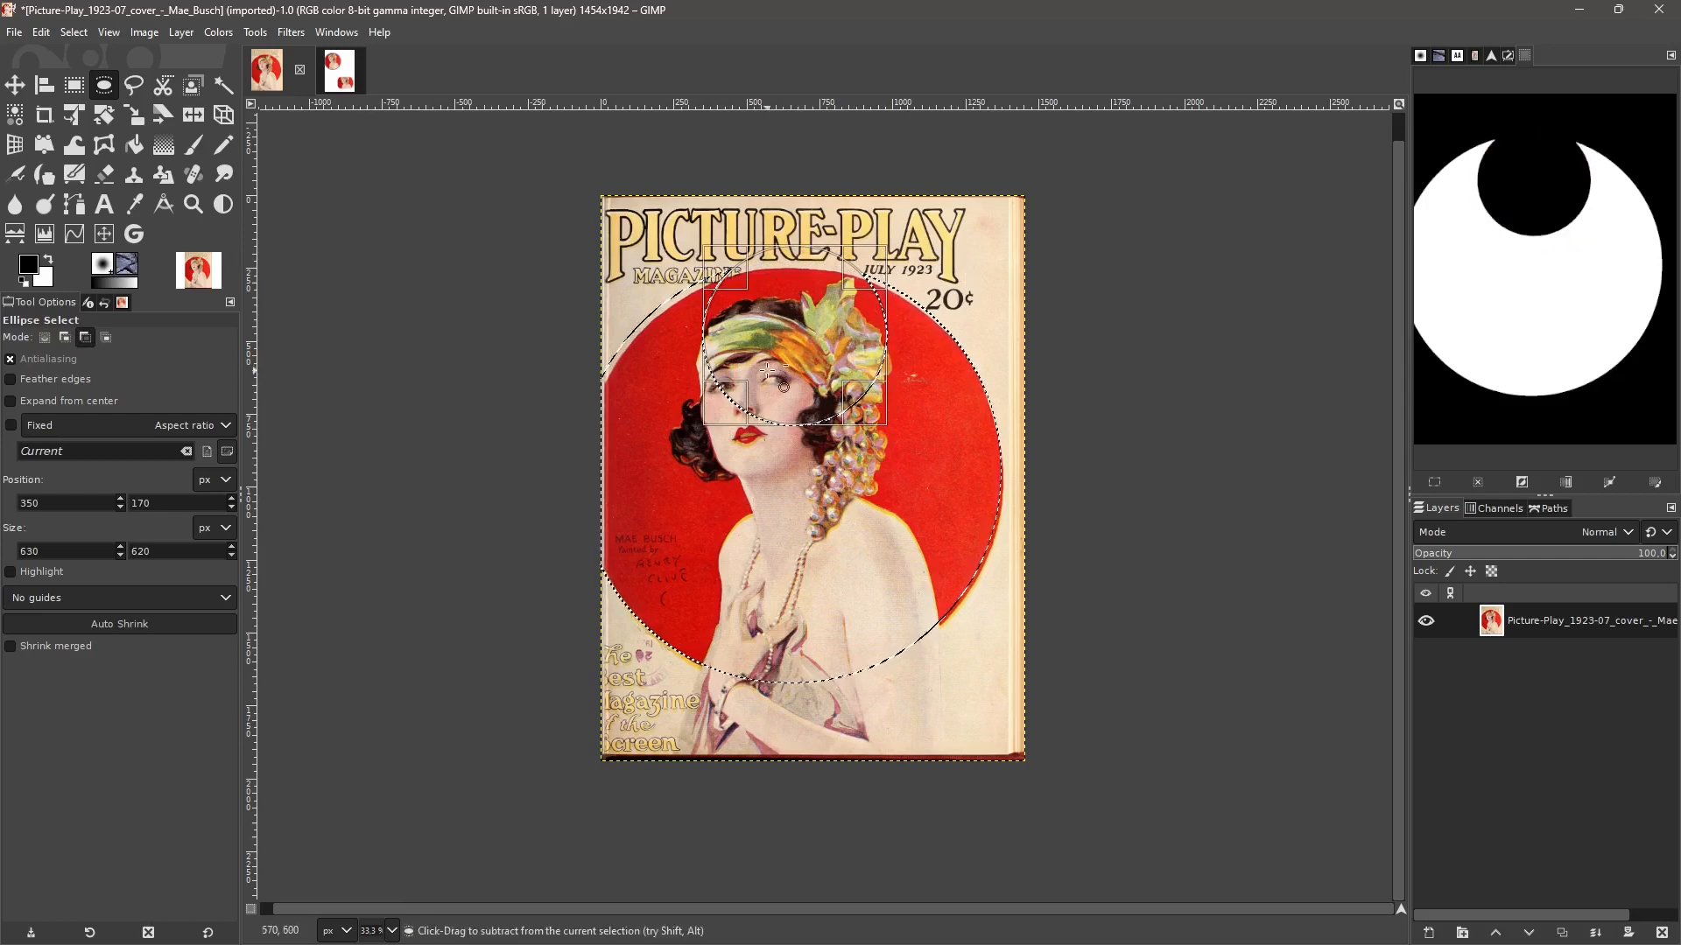
# - Resize the subtracted ellipse to about 550 × 800 px at position 410, 360, leaving it as a hole inside the circular selection
pyautogui.moveTo(741, 283); pyautogui.dragTo(759, 338)
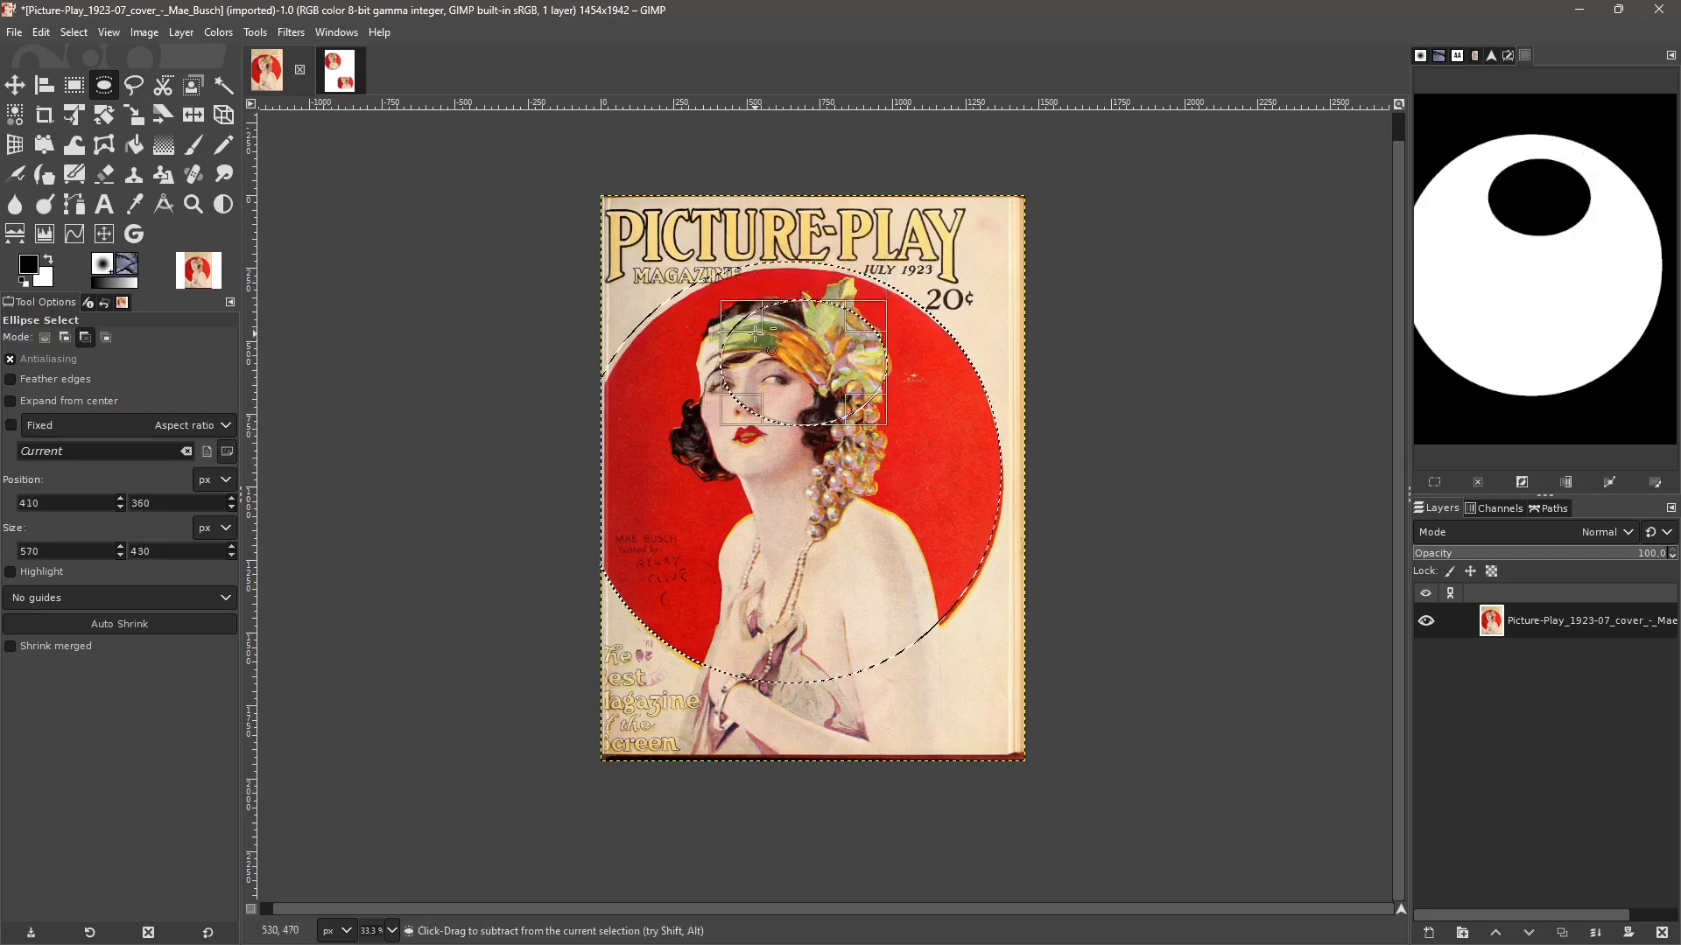
pyautogui.moveTo(884, 422); pyautogui.dragTo(878, 532)
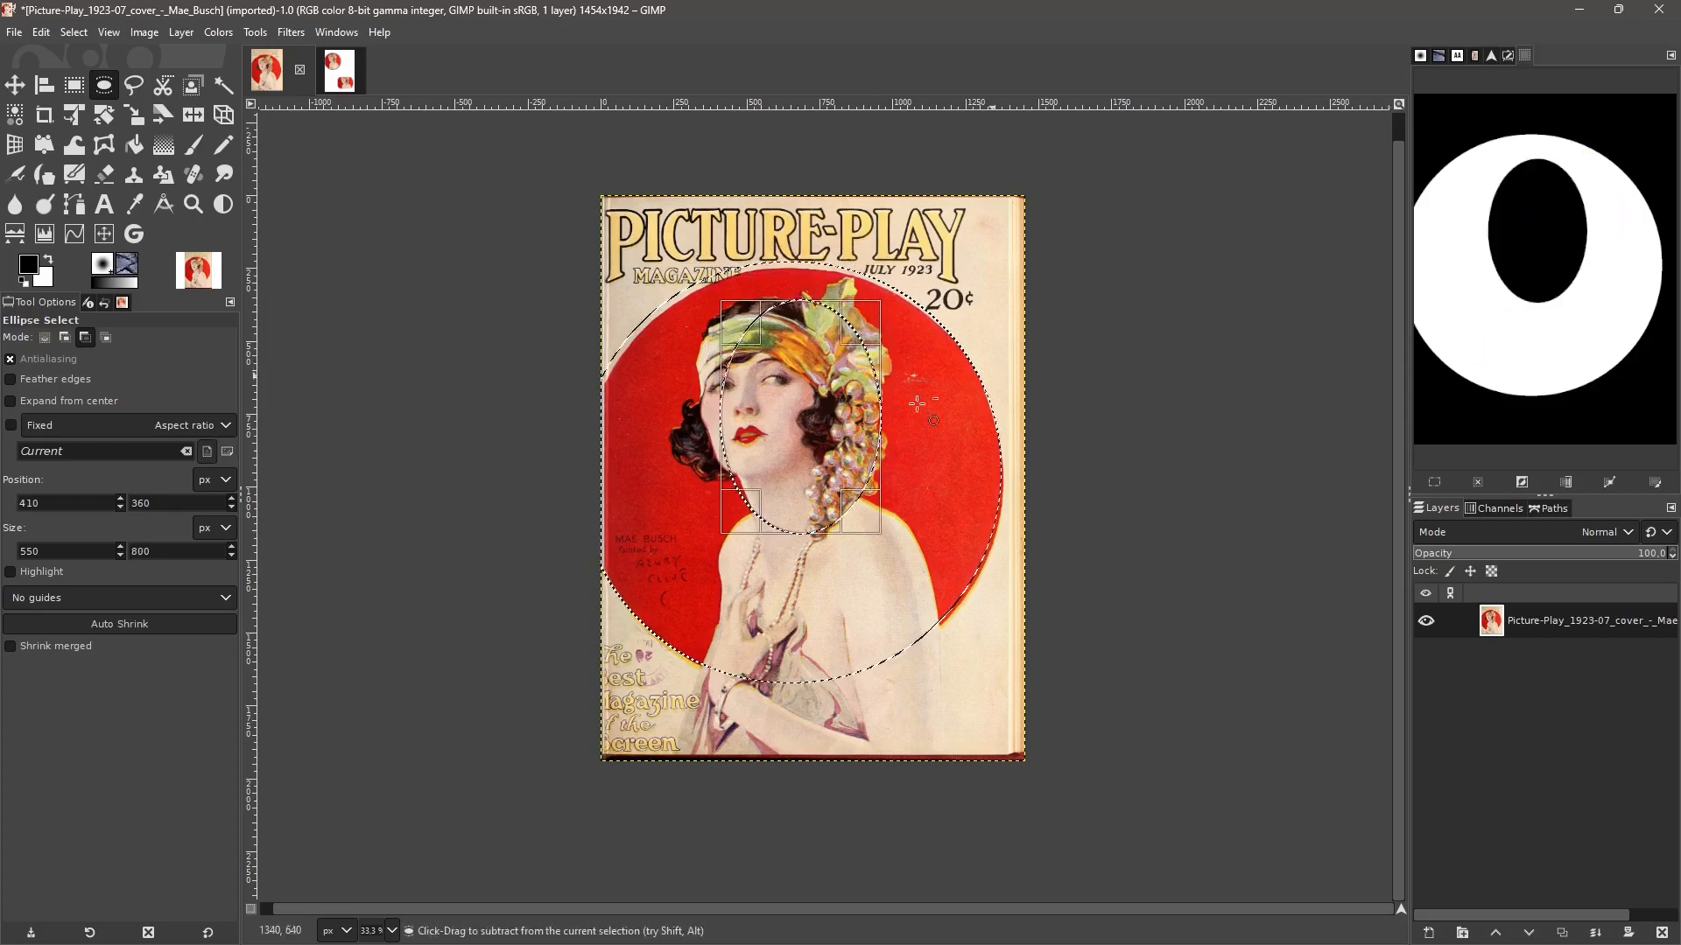
pyautogui.click(663, 444)
pyautogui.hotkey('ctrl', 'z')
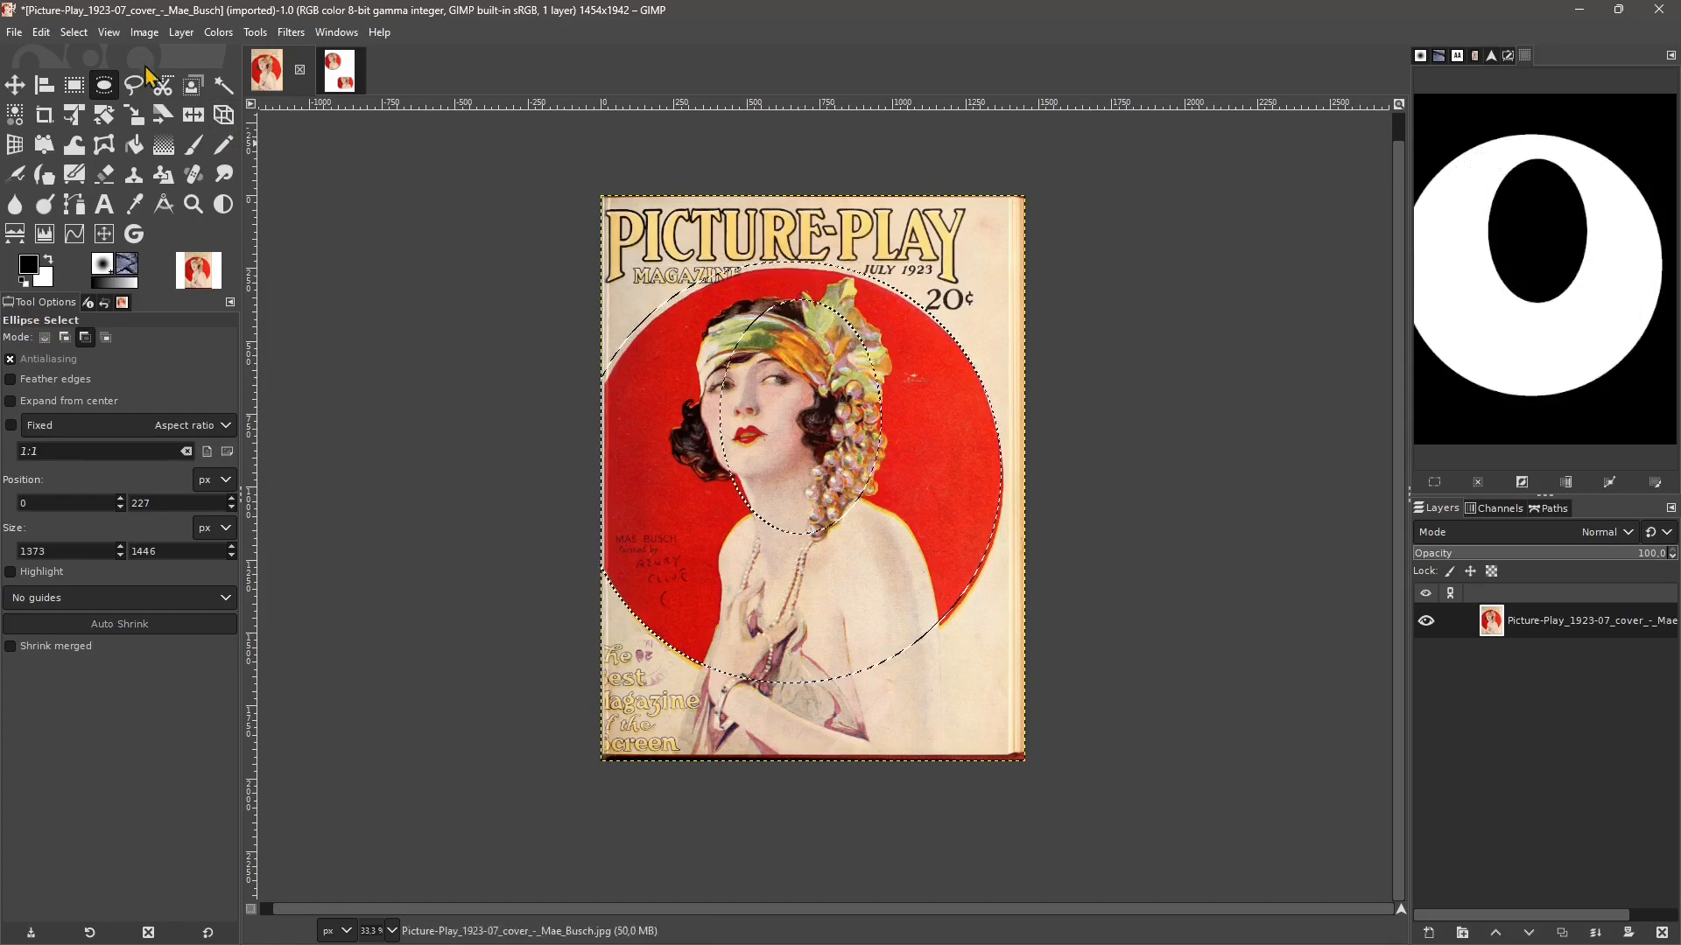
# - Apply Remove Holes to the circular selection to close its elliptical cut-out
pyautogui.click(74, 32)
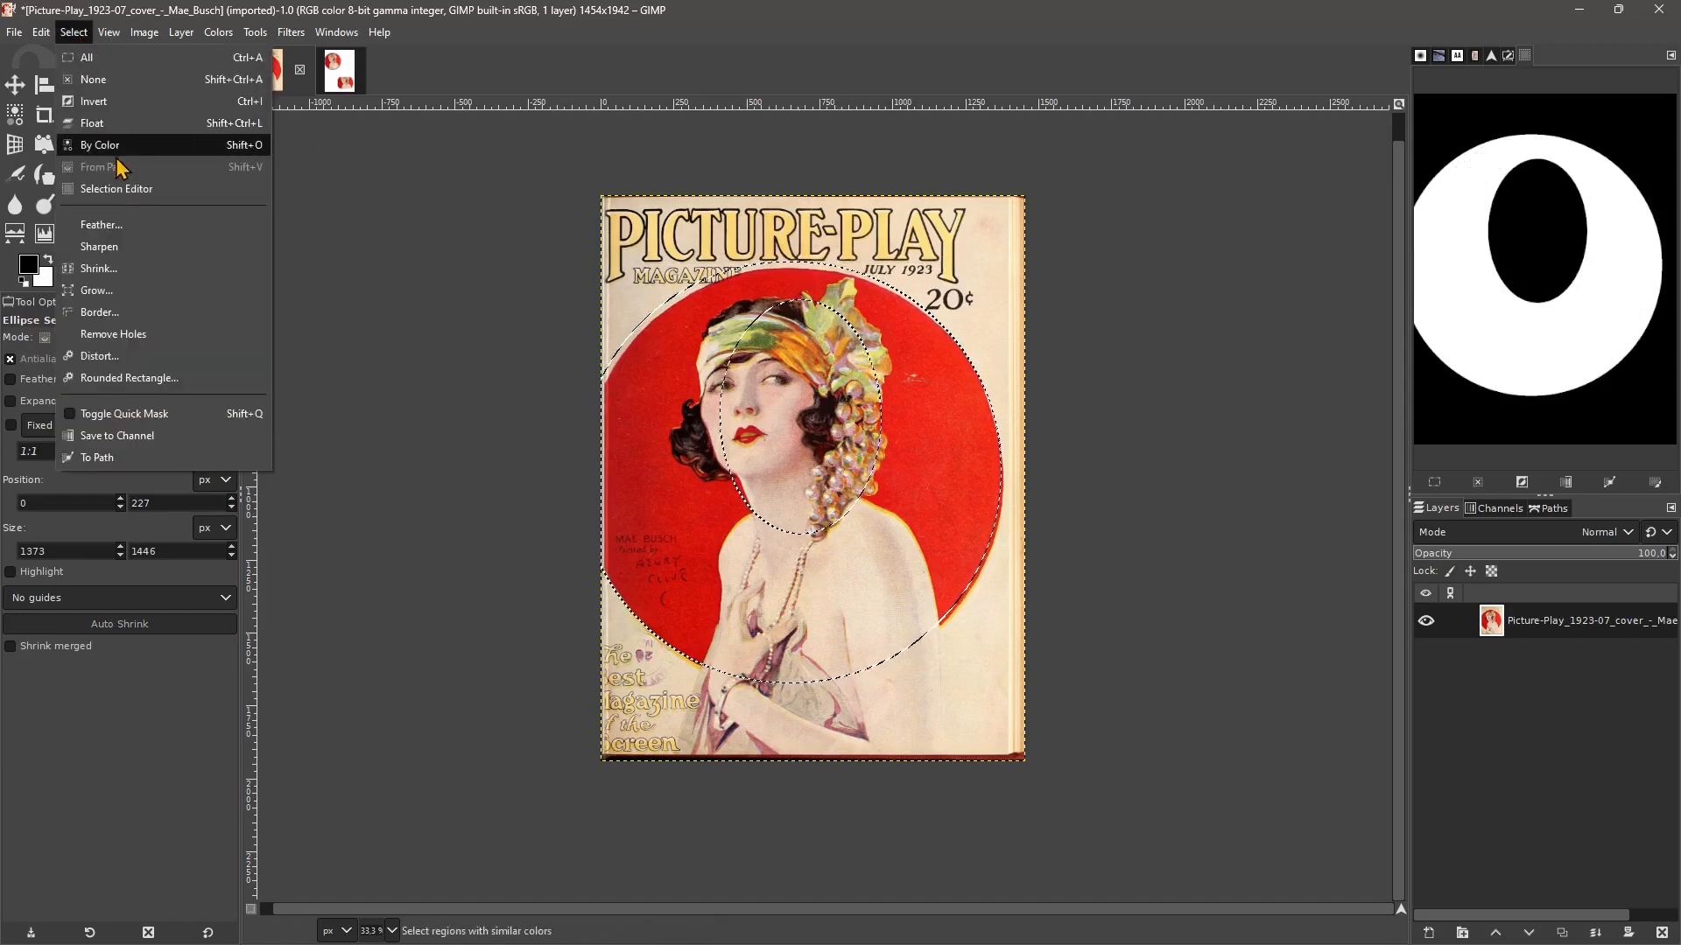
pyautogui.click(112, 337)
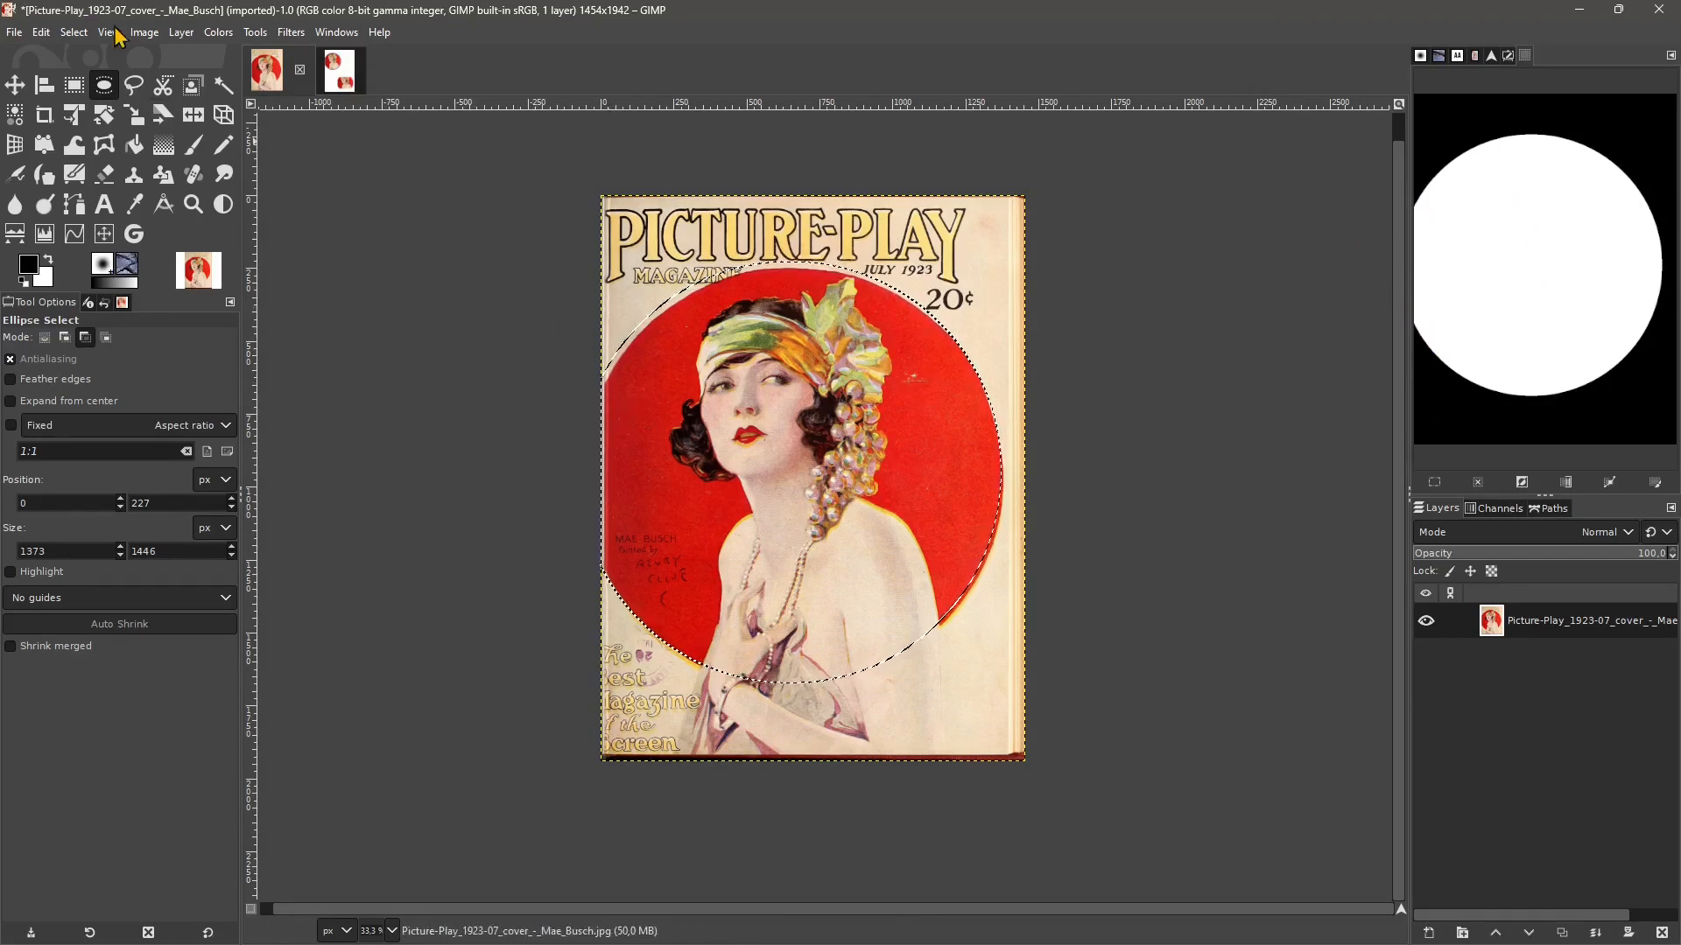
# - Fill the circular selection's outline with the solid foreground color, then undo the fill
pyautogui.click(75, 34)
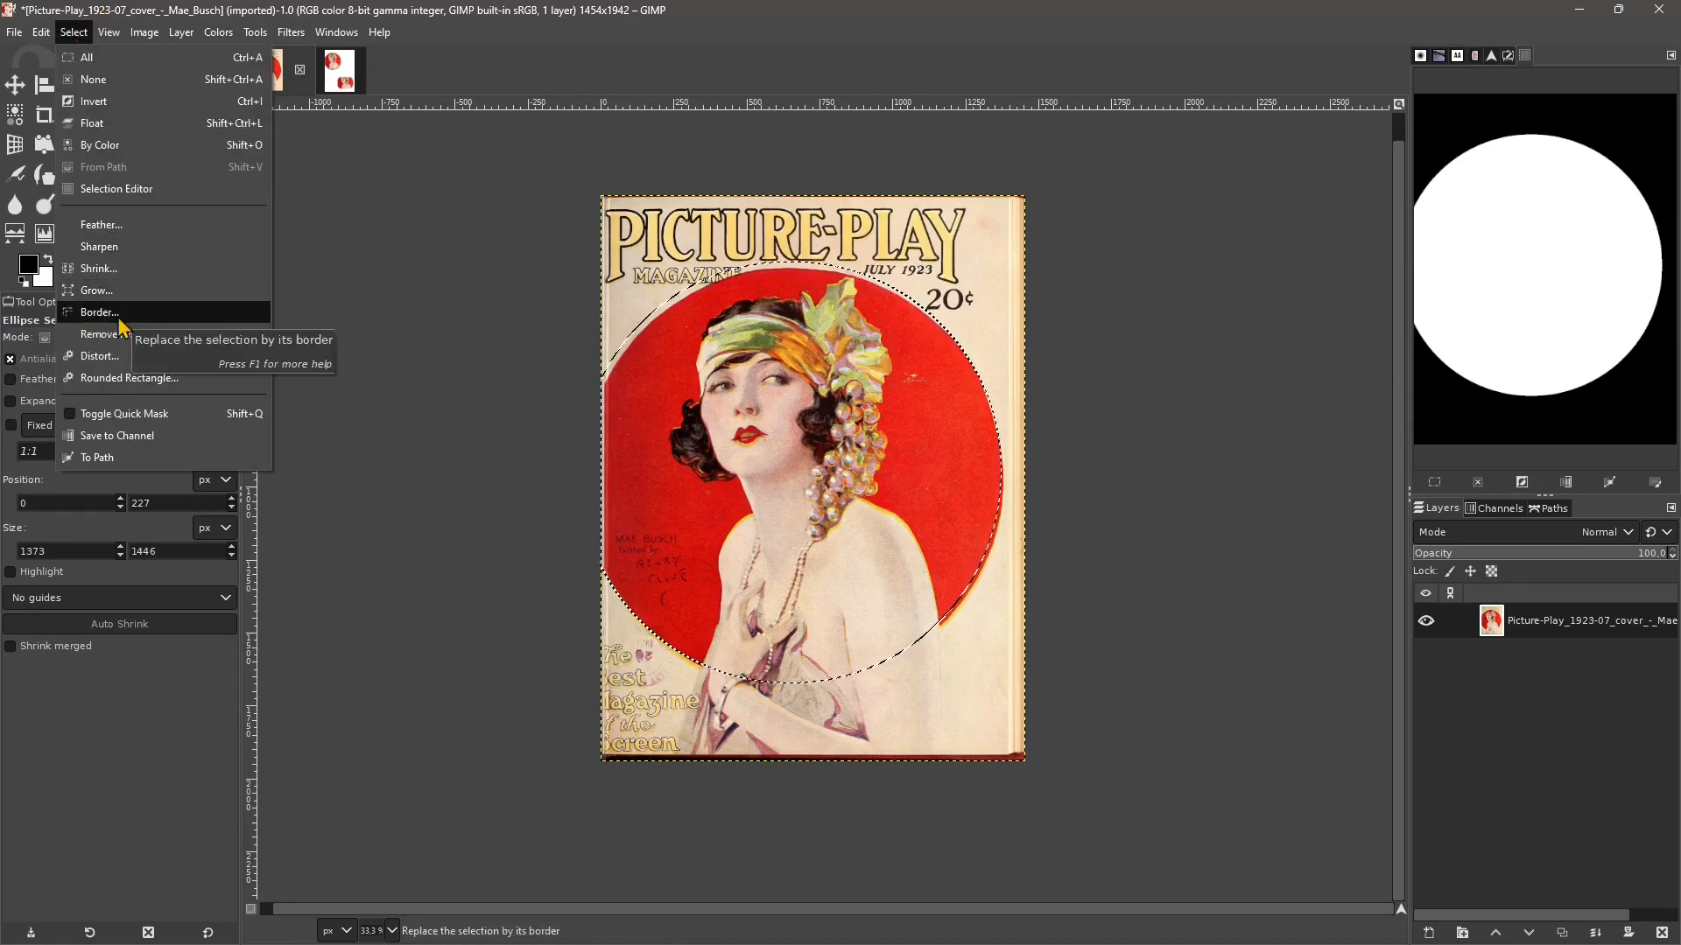
pyautogui.moveTo(41, 42)
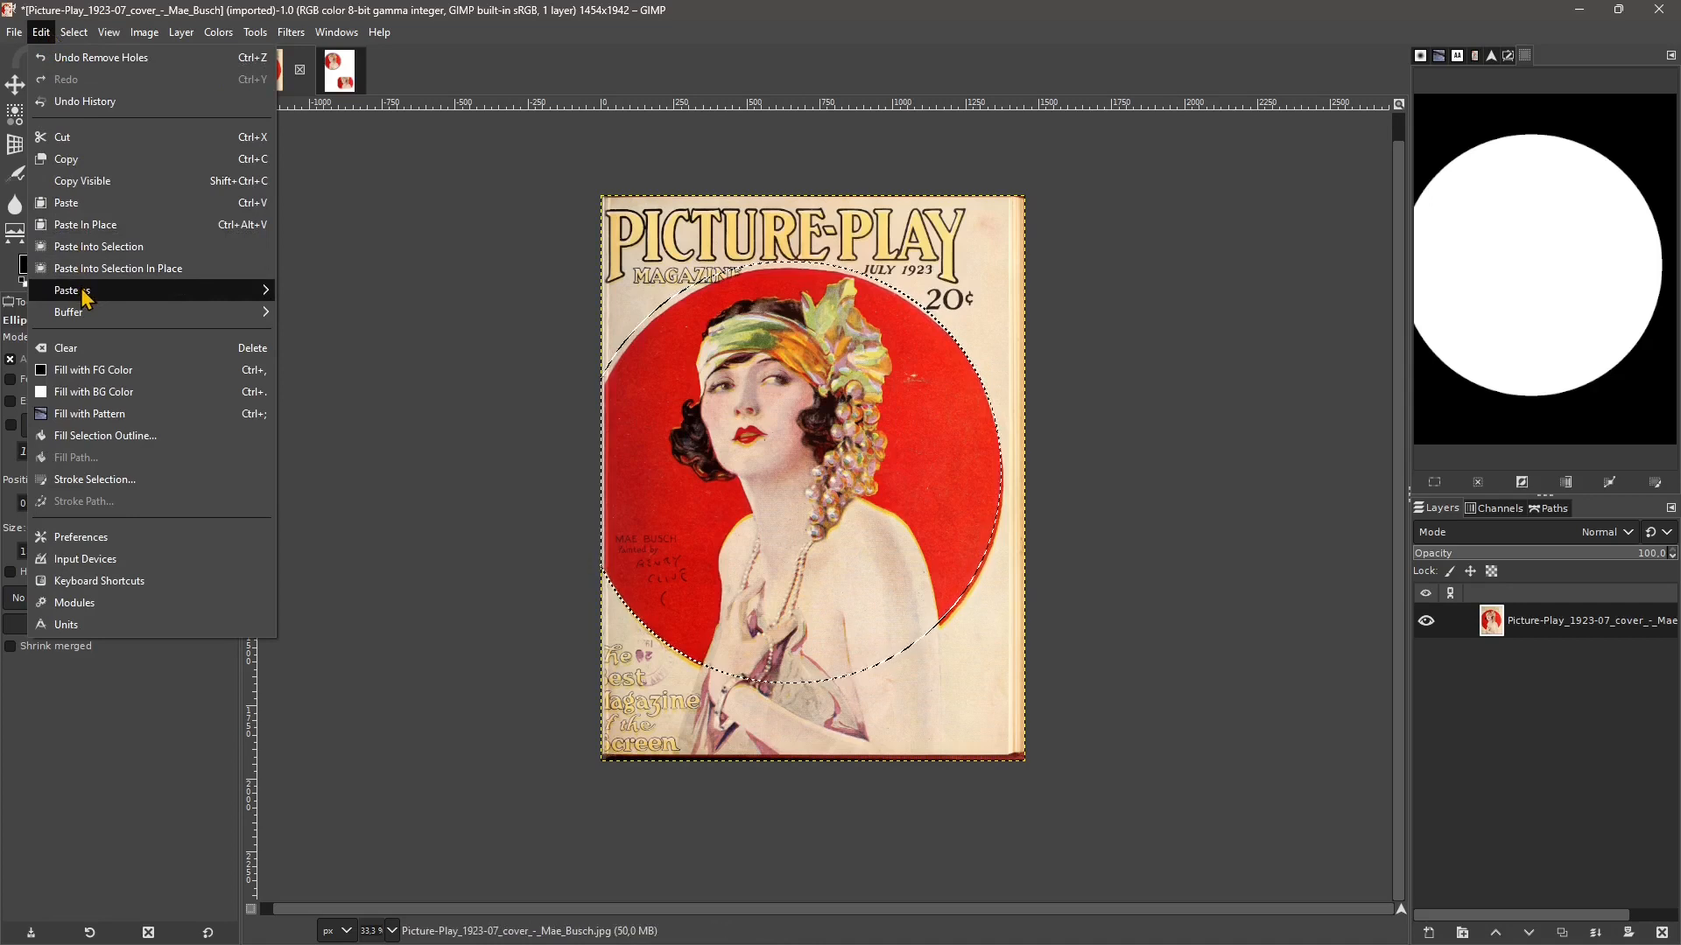
pyautogui.moveTo(86, 297)
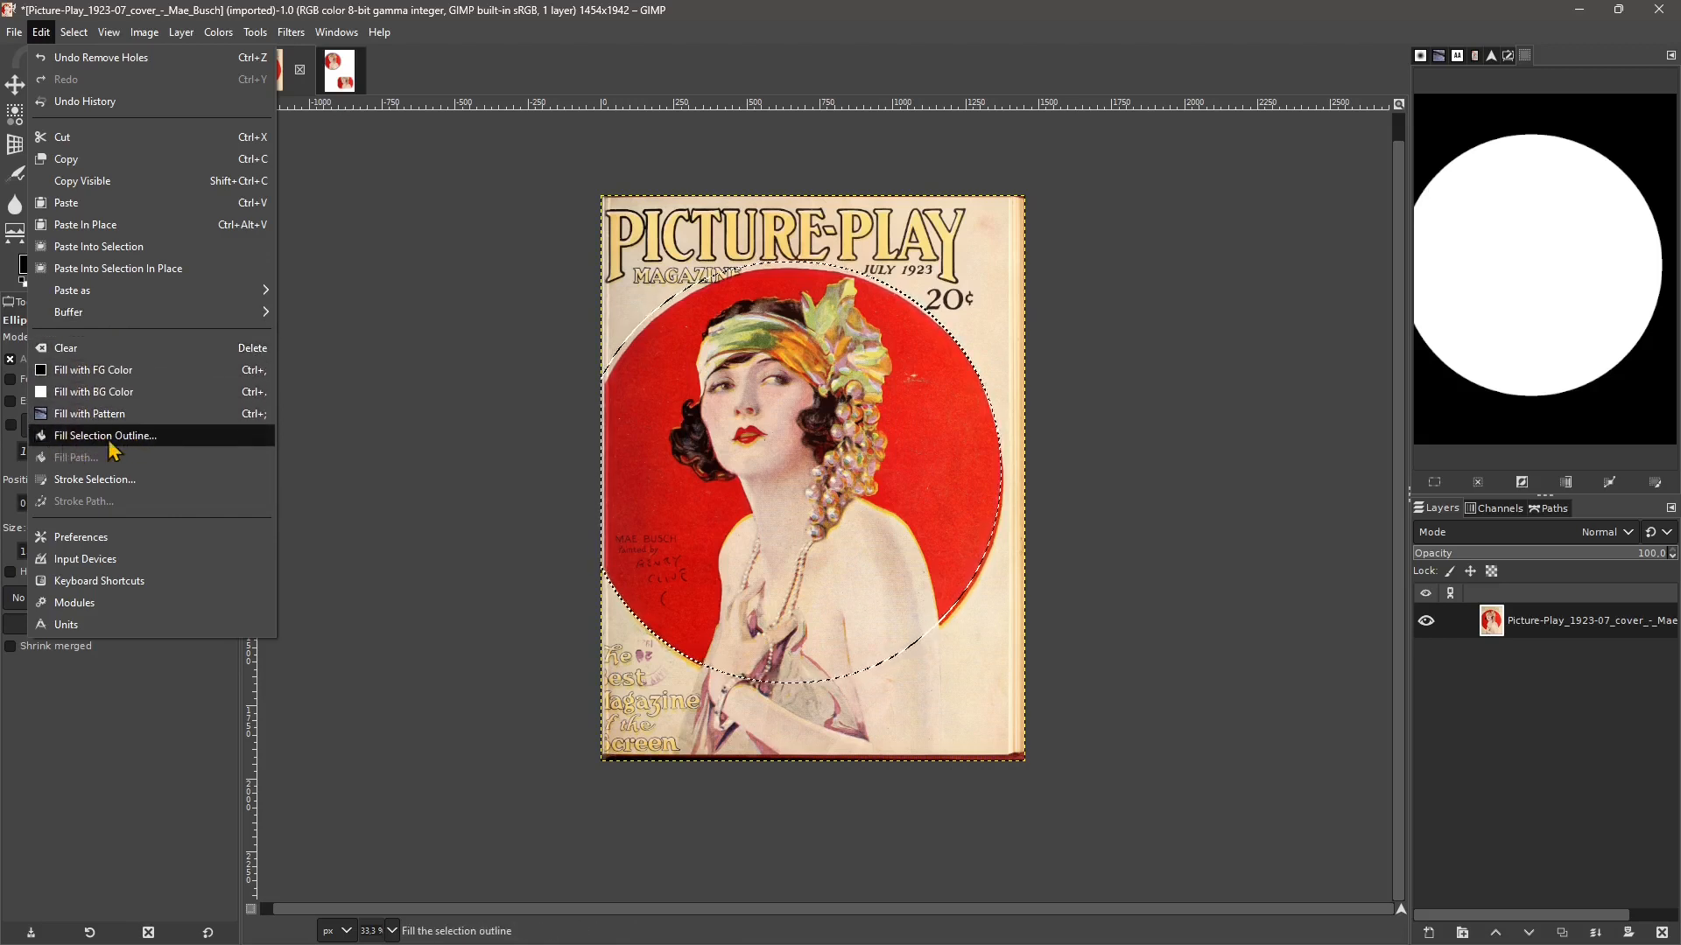
pyautogui.click(140, 445)
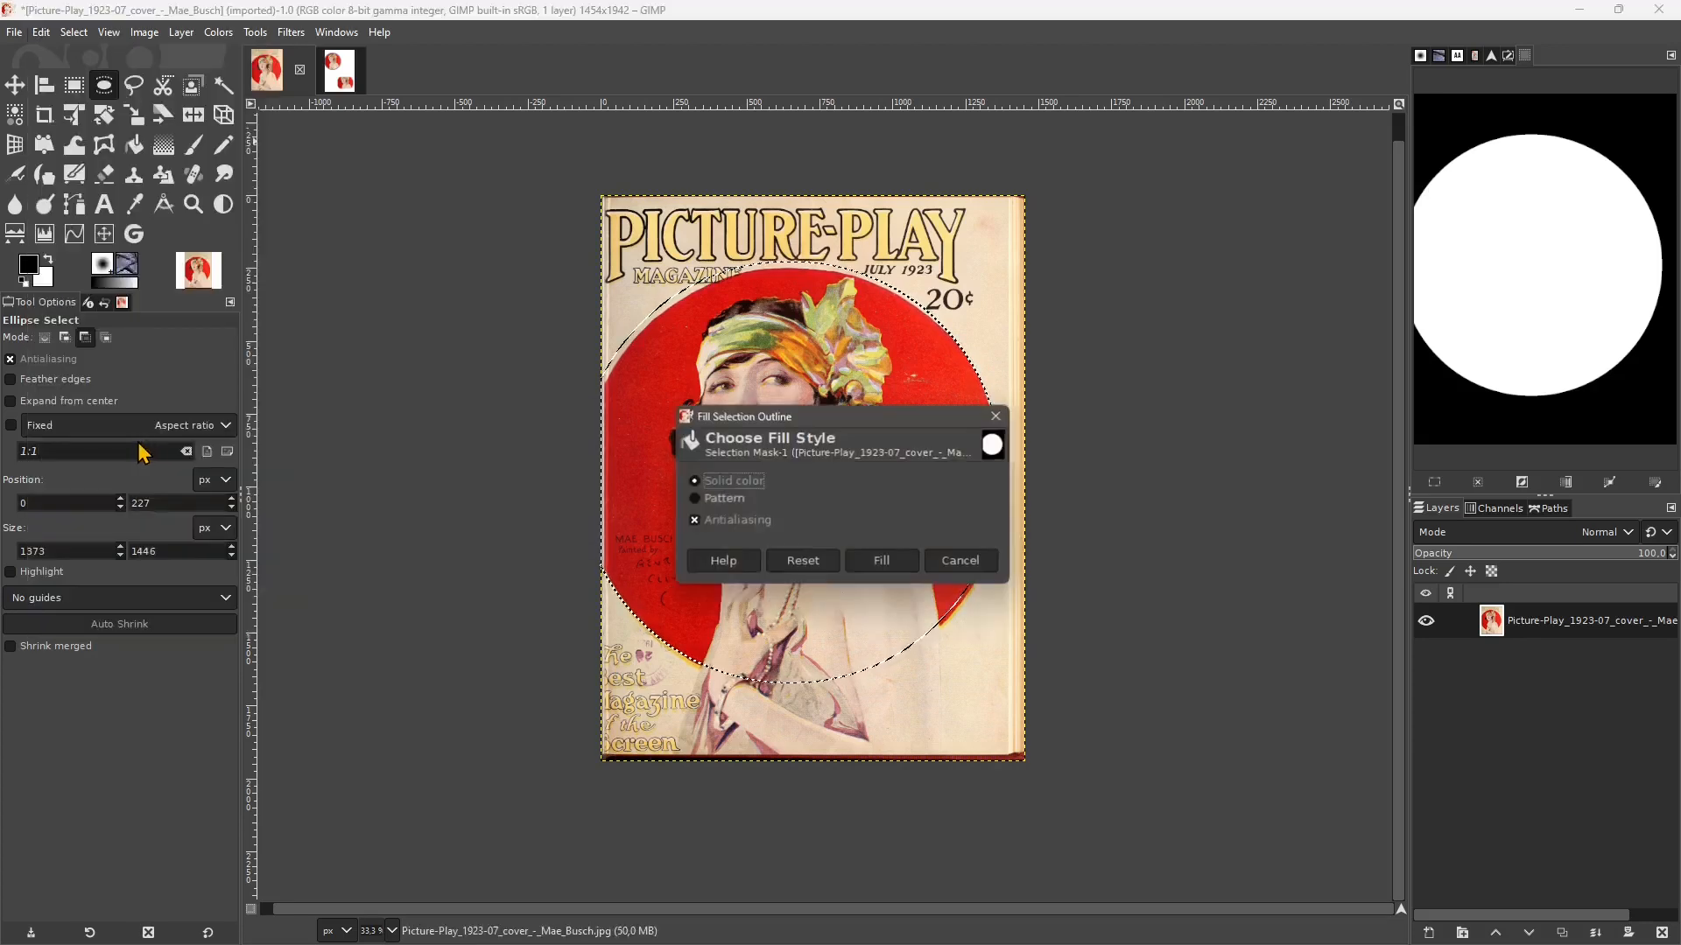
pyautogui.moveTo(847, 418); pyautogui.dragTo(977, 277)
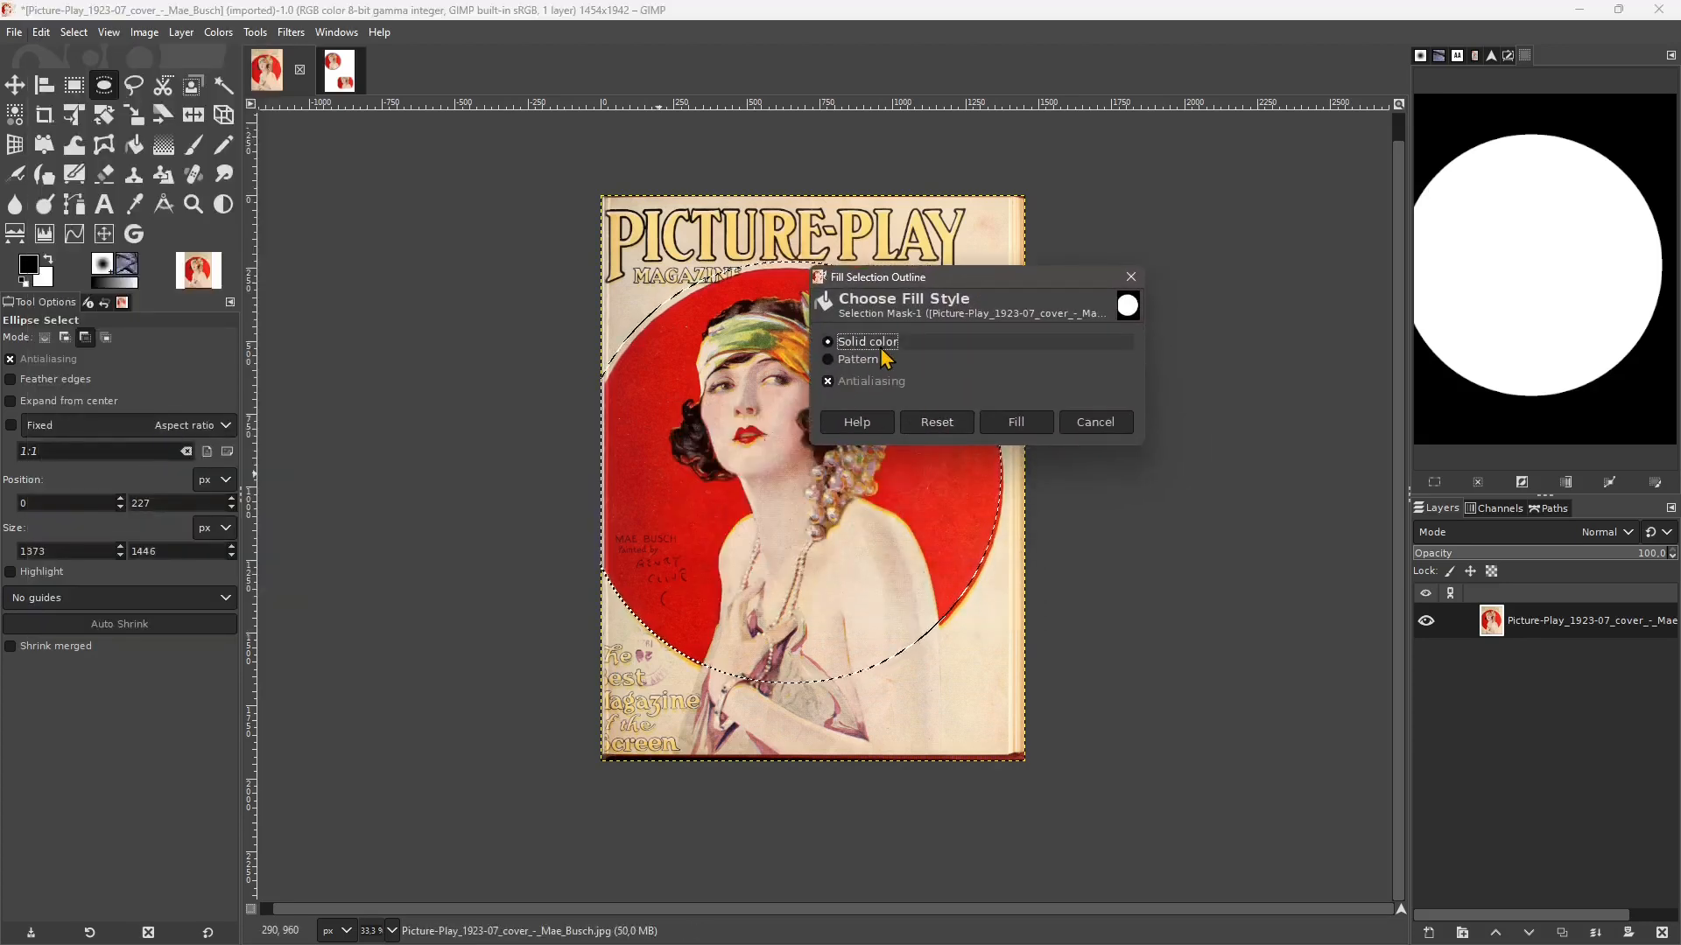
pyautogui.click(1019, 423)
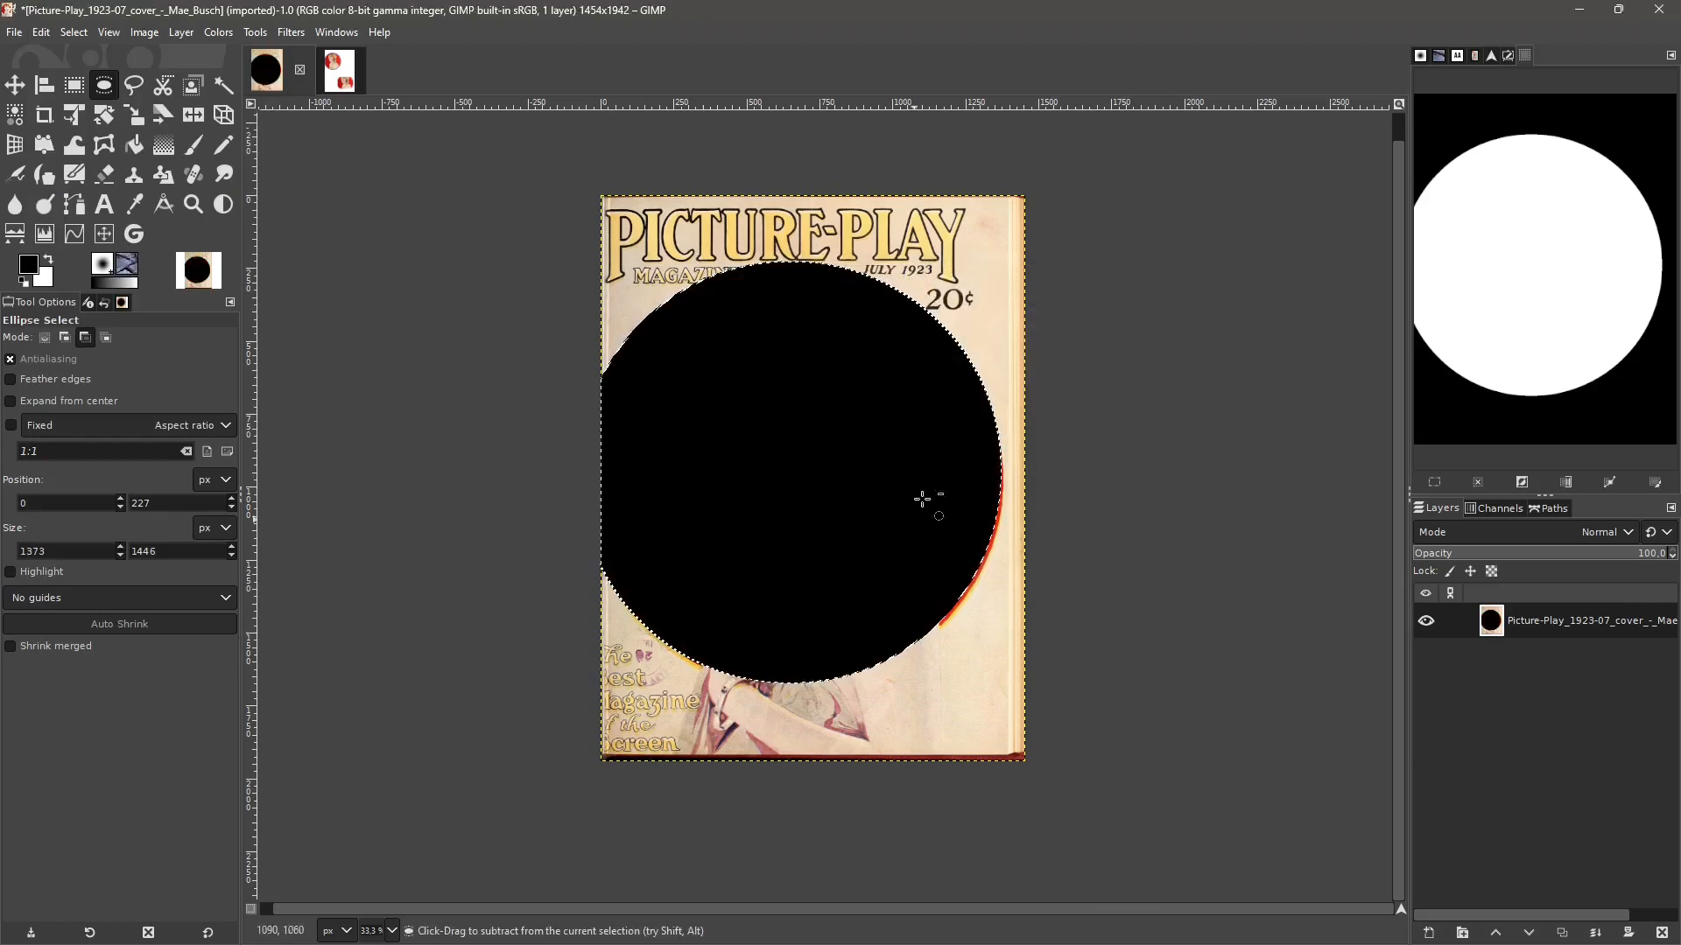
pyautogui.hotkey('ctrl', 'z')
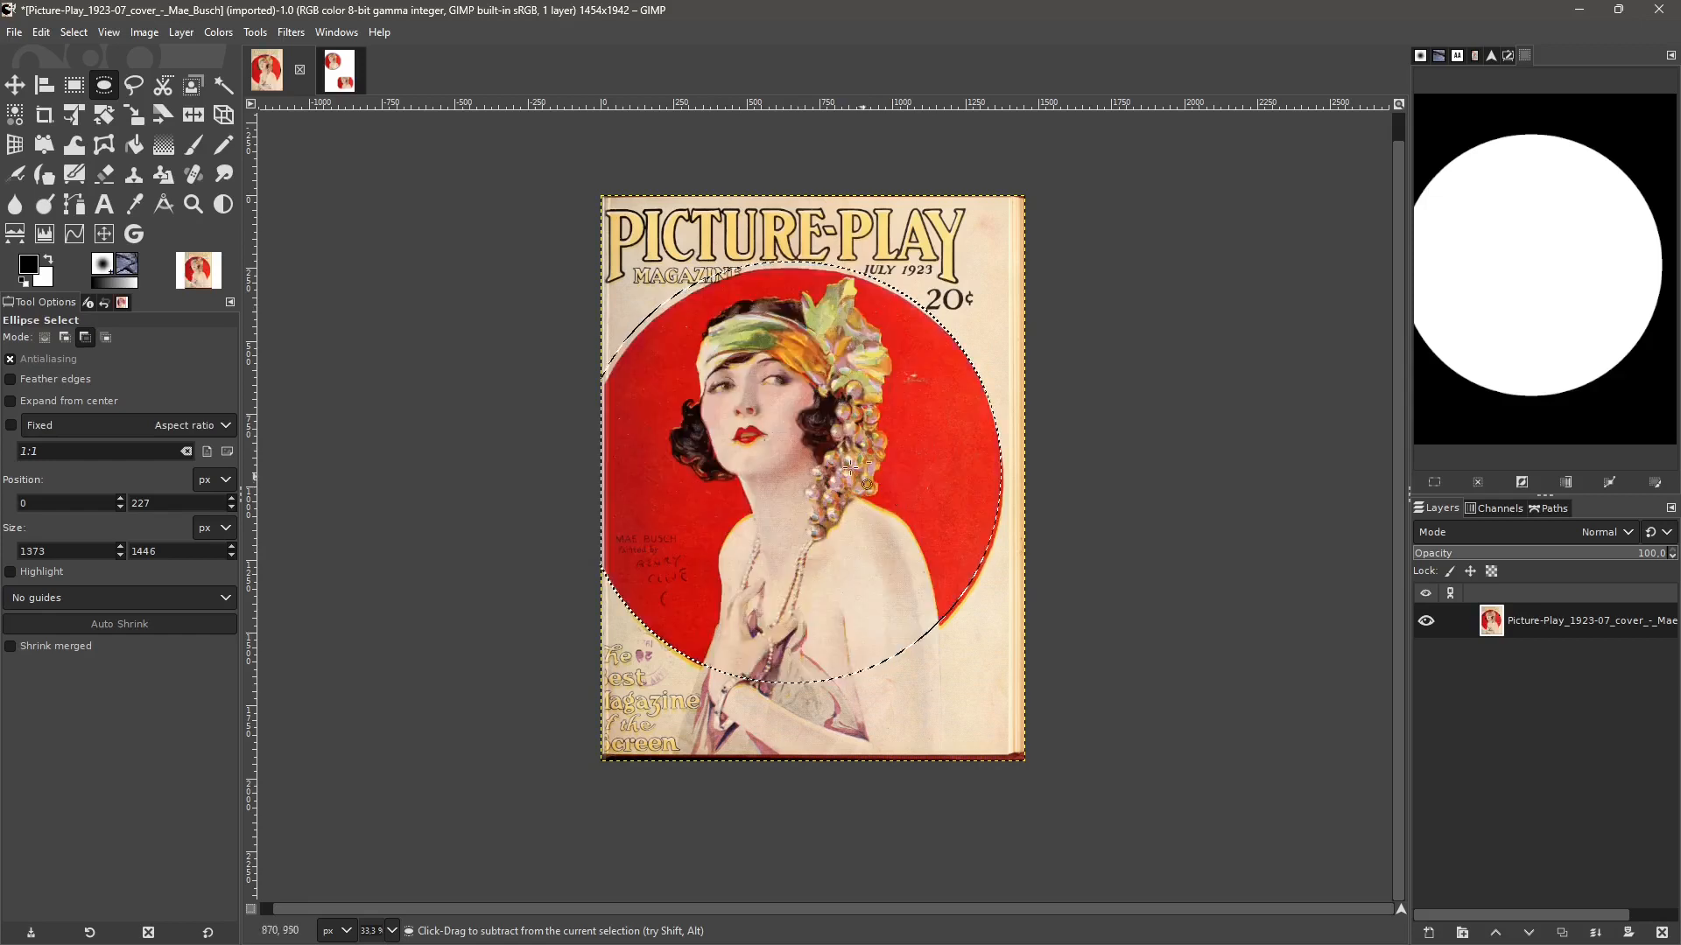
# - Try stroking the circular selection with a 20 px solid-color line after inspecting the line style options
pyautogui.click(41, 31)
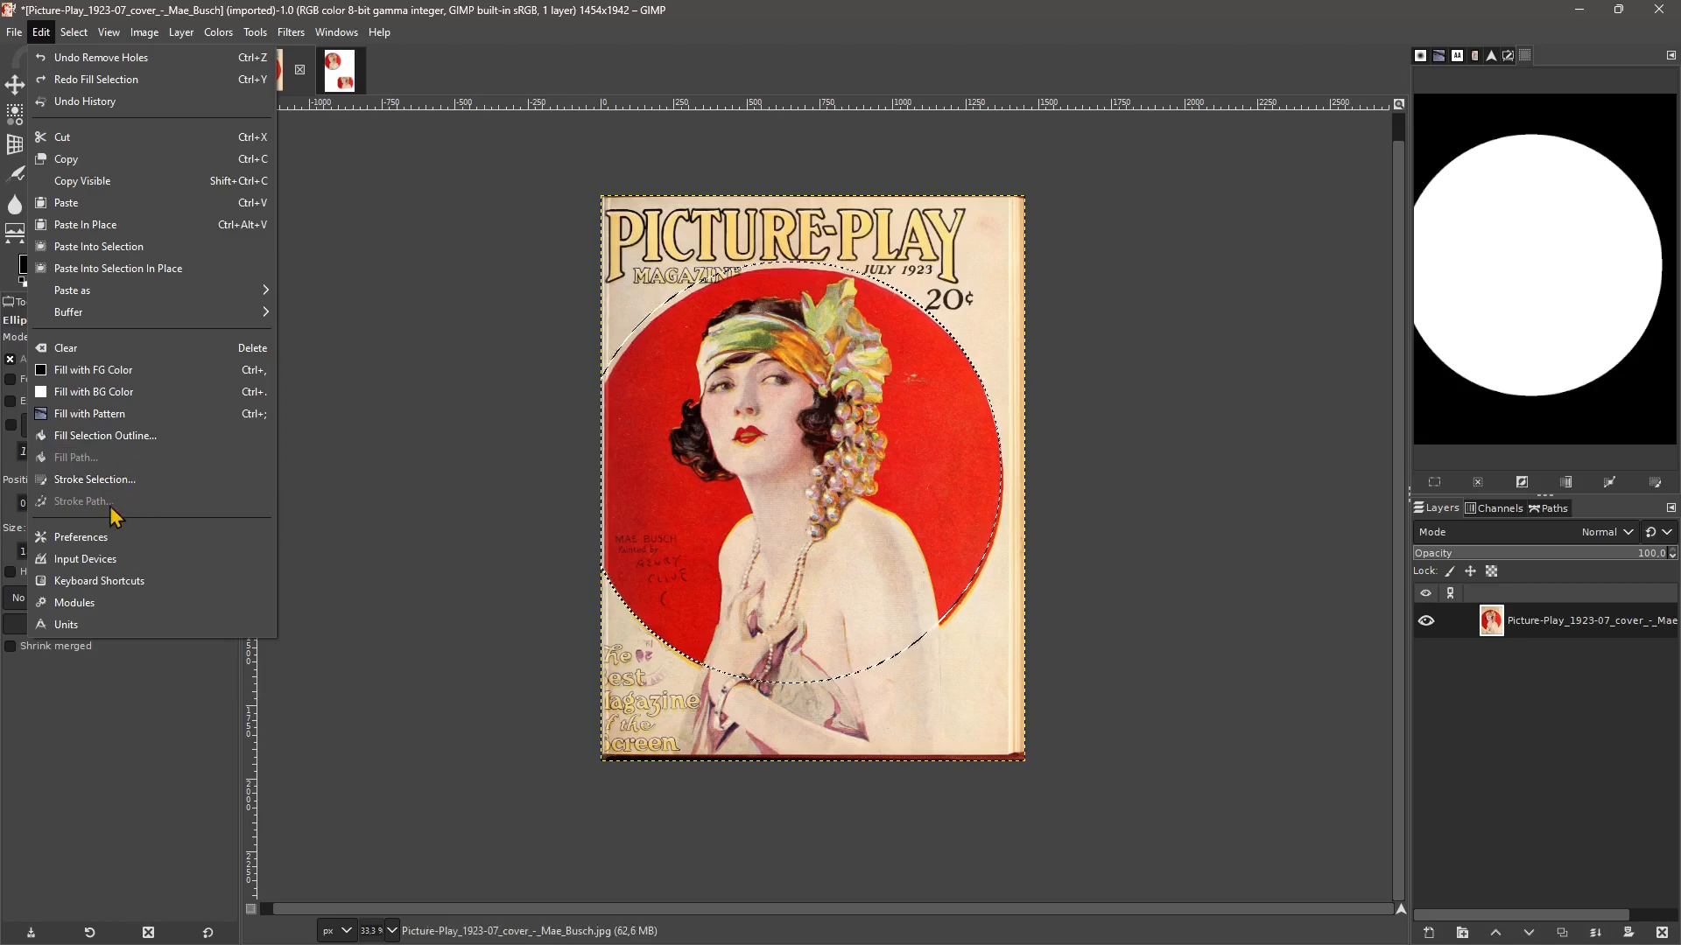
pyautogui.click(134, 488)
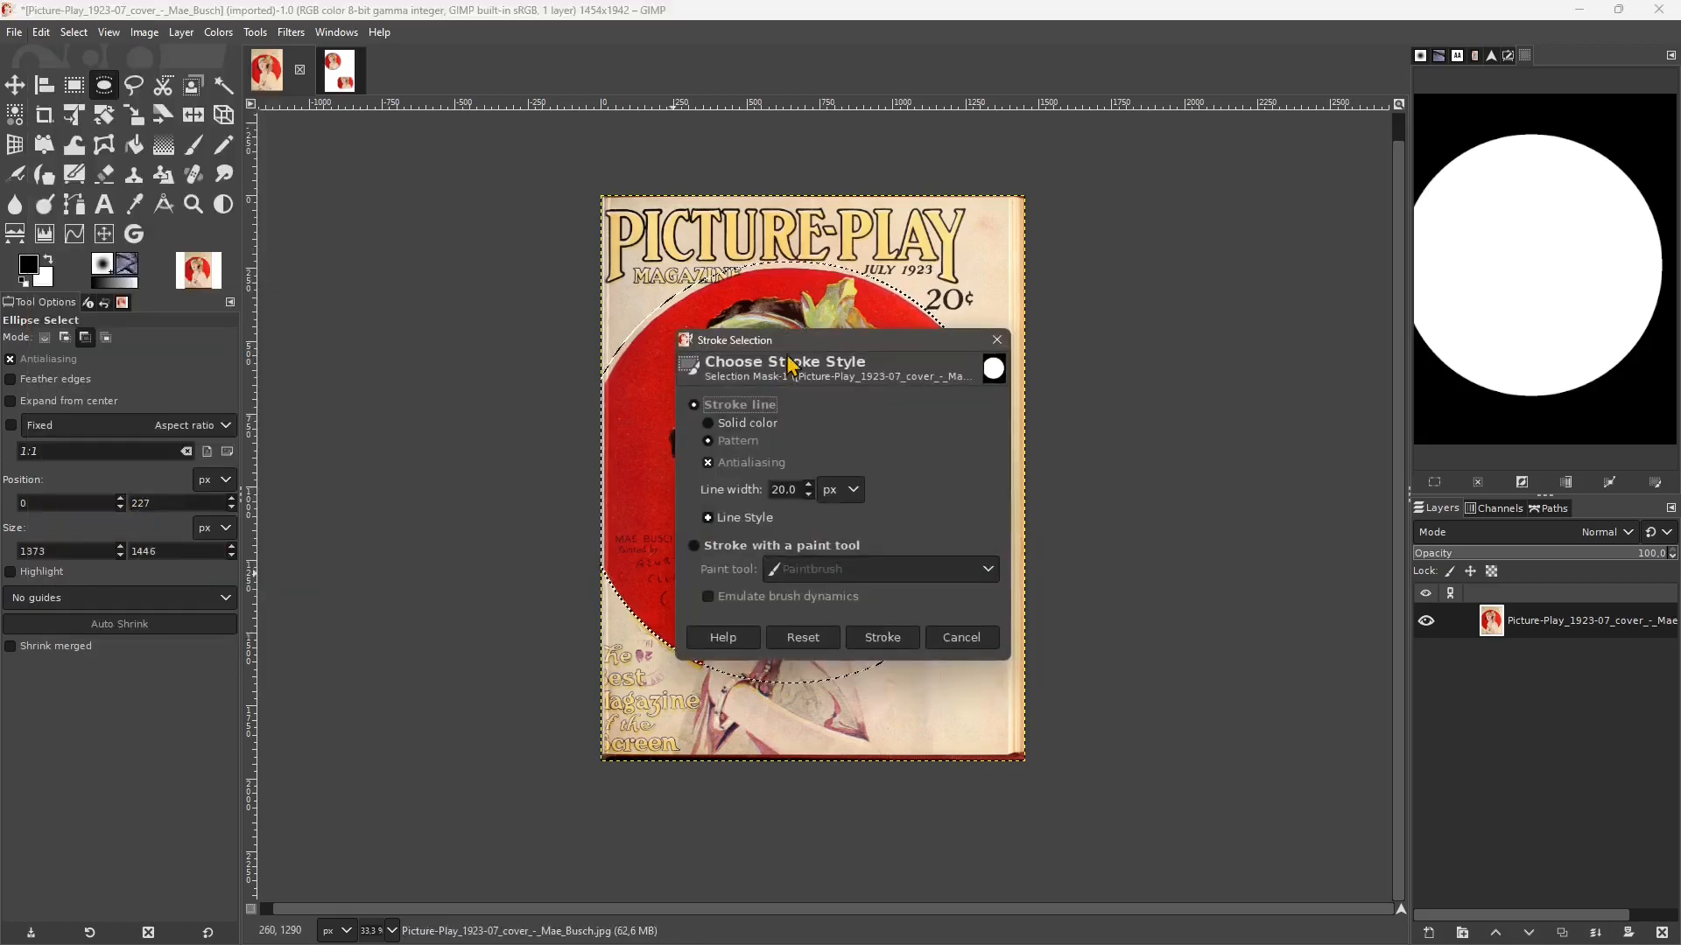
pyautogui.moveTo(815, 358)
pyautogui.mouseDown()
pyautogui.moveTo(926, 347)
pyautogui.moveTo(990, 254)
pyautogui.mouseUp()
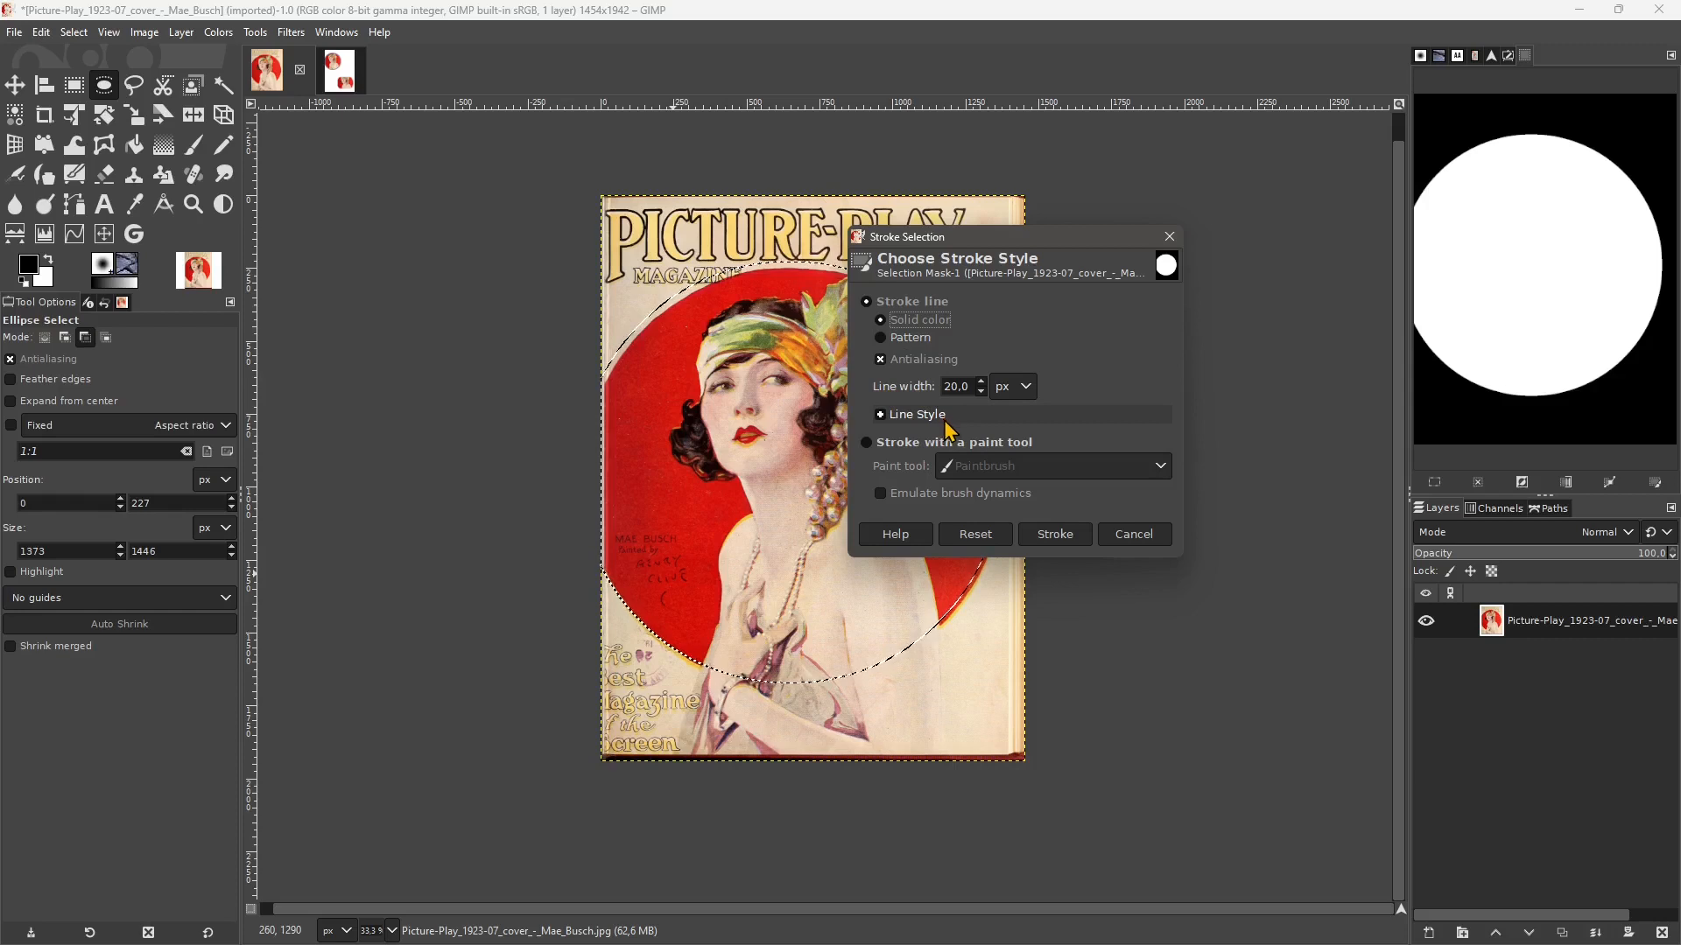
pyautogui.click(914, 421)
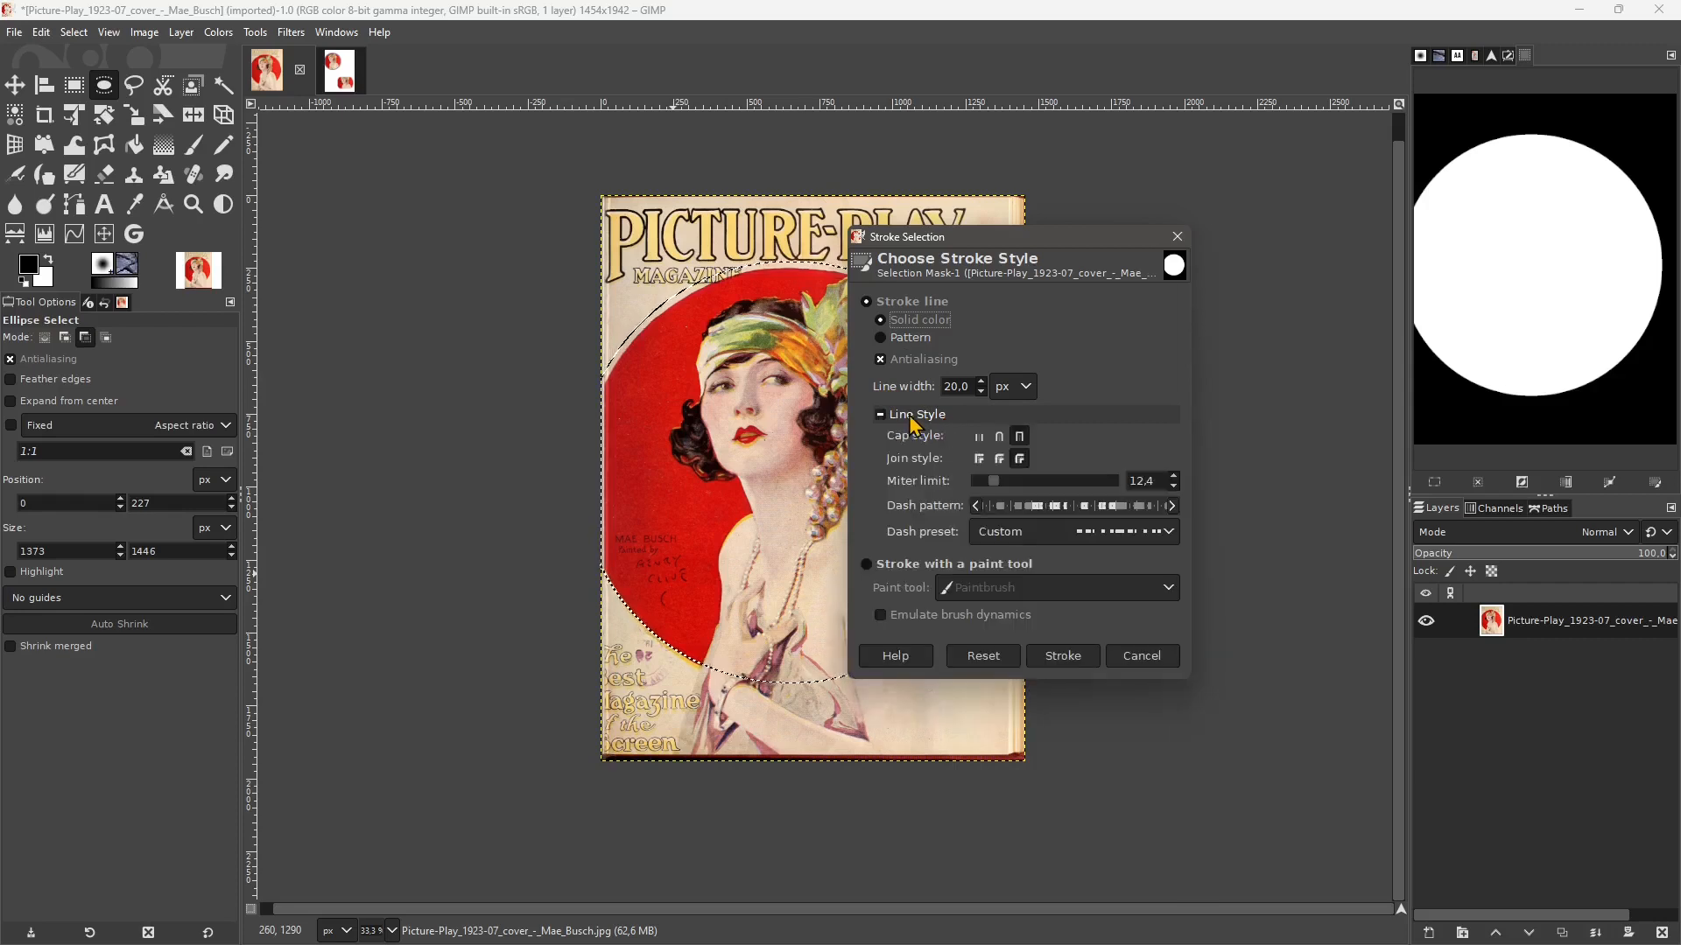
pyautogui.click(915, 419)
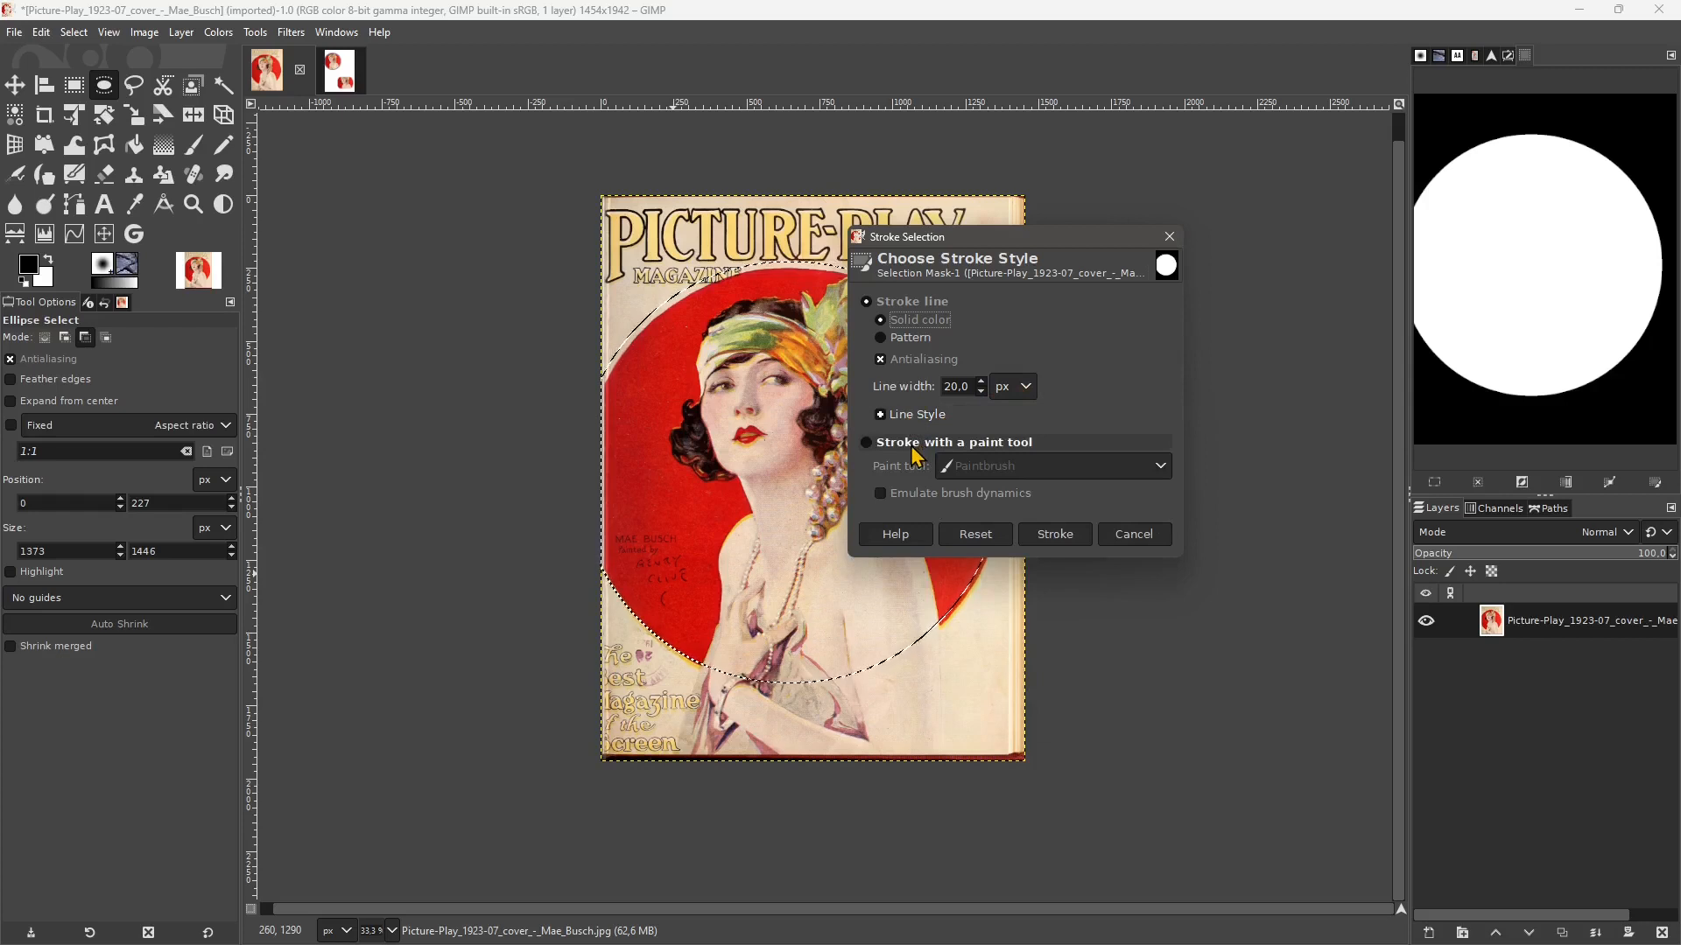
pyautogui.click(1055, 533)
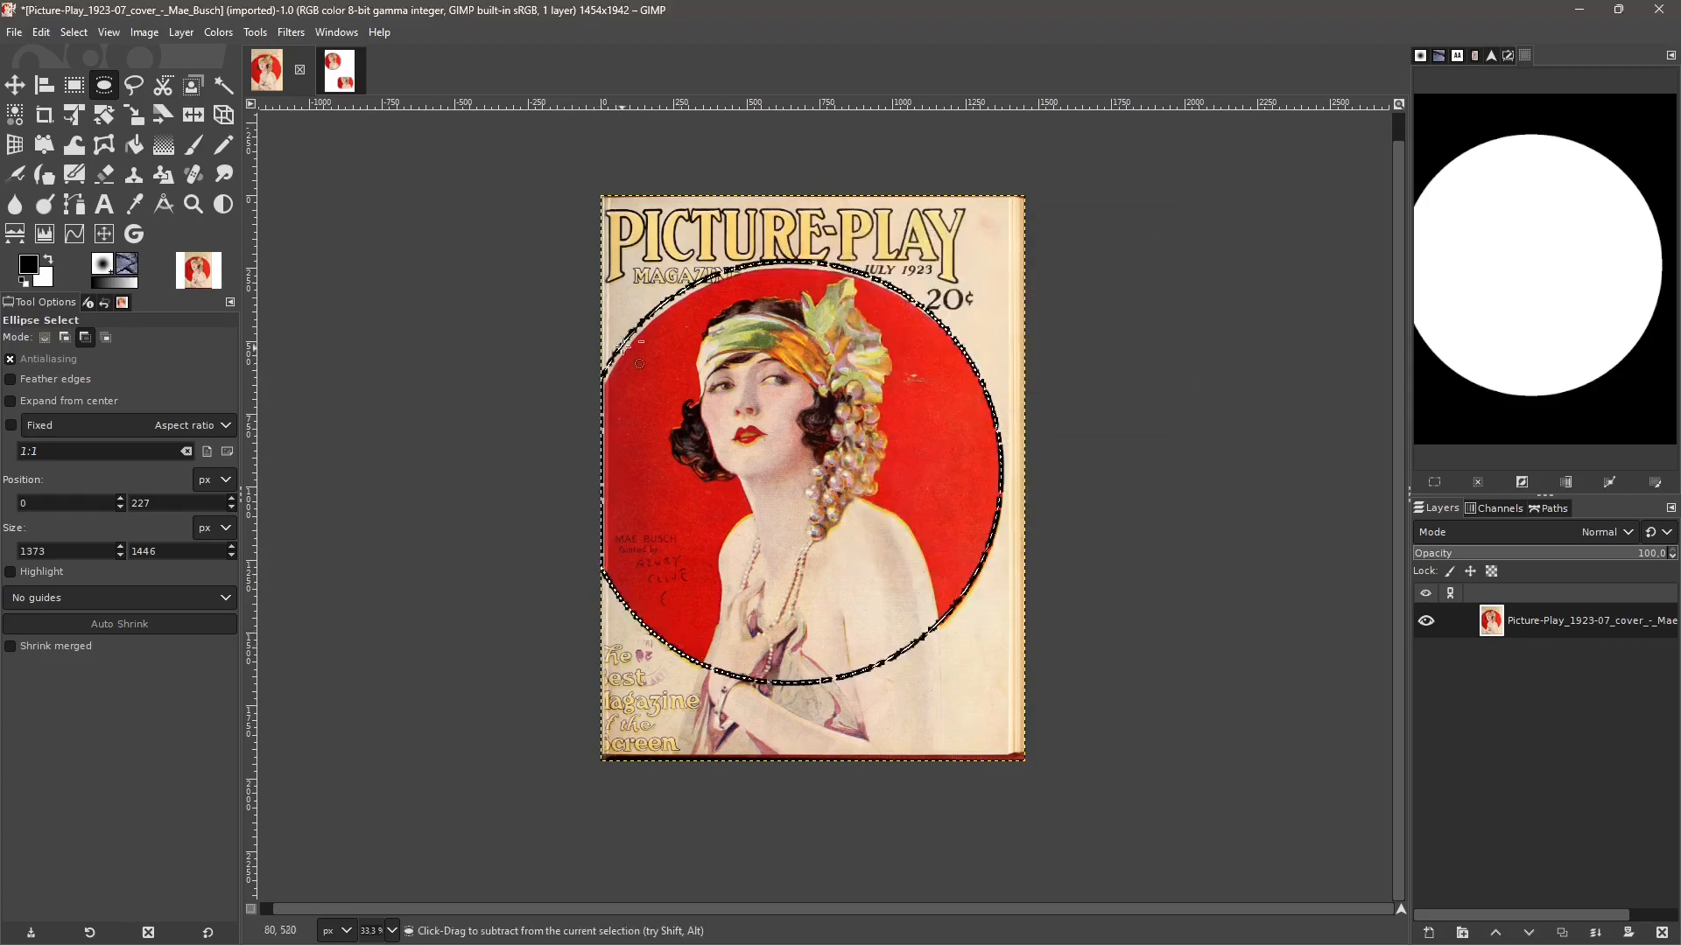
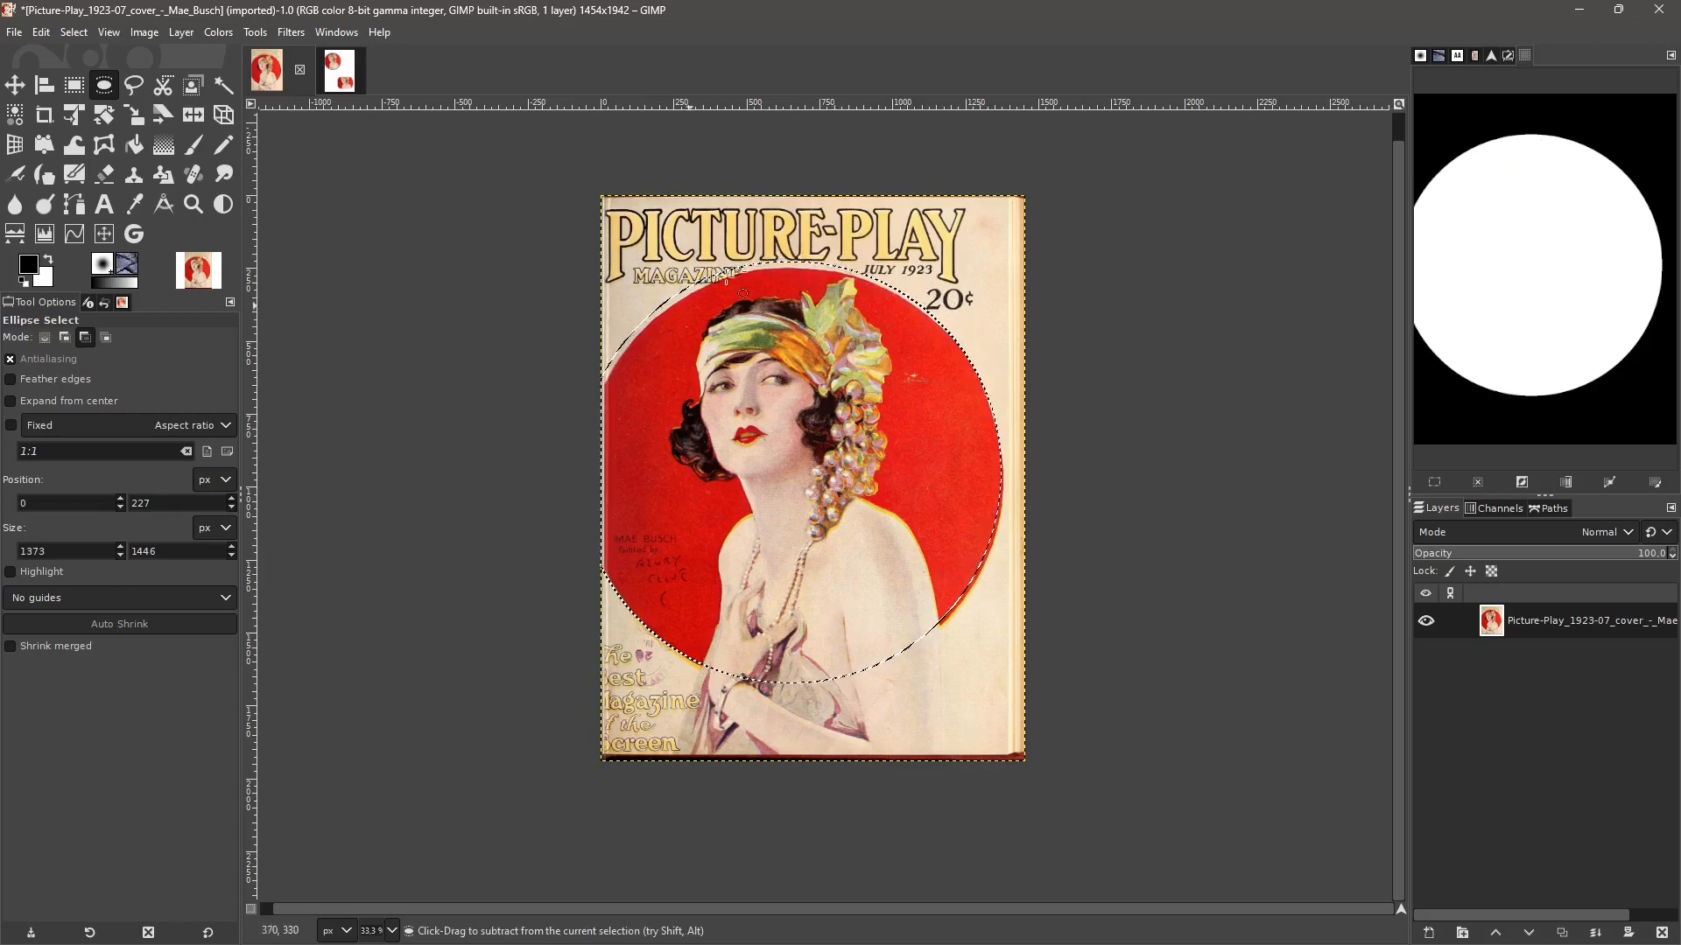
# - Reset the stroke settings and try stroking the circular selection with a 6 px solid-color line
pyautogui.click(45, 35)
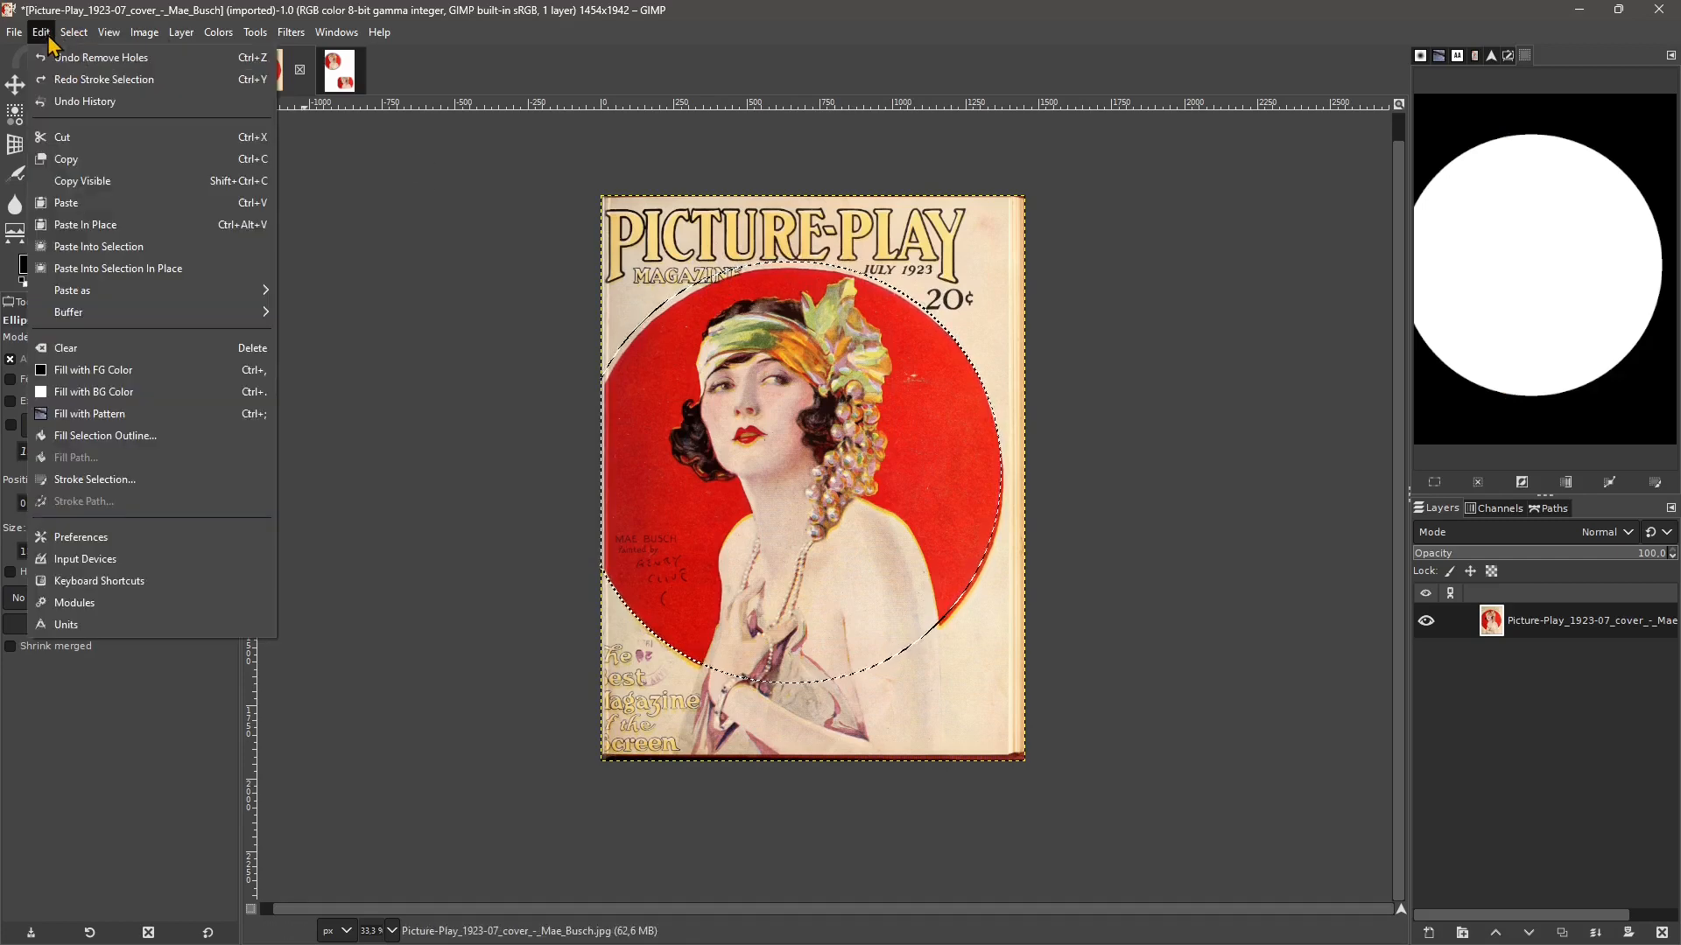
pyautogui.click(97, 480)
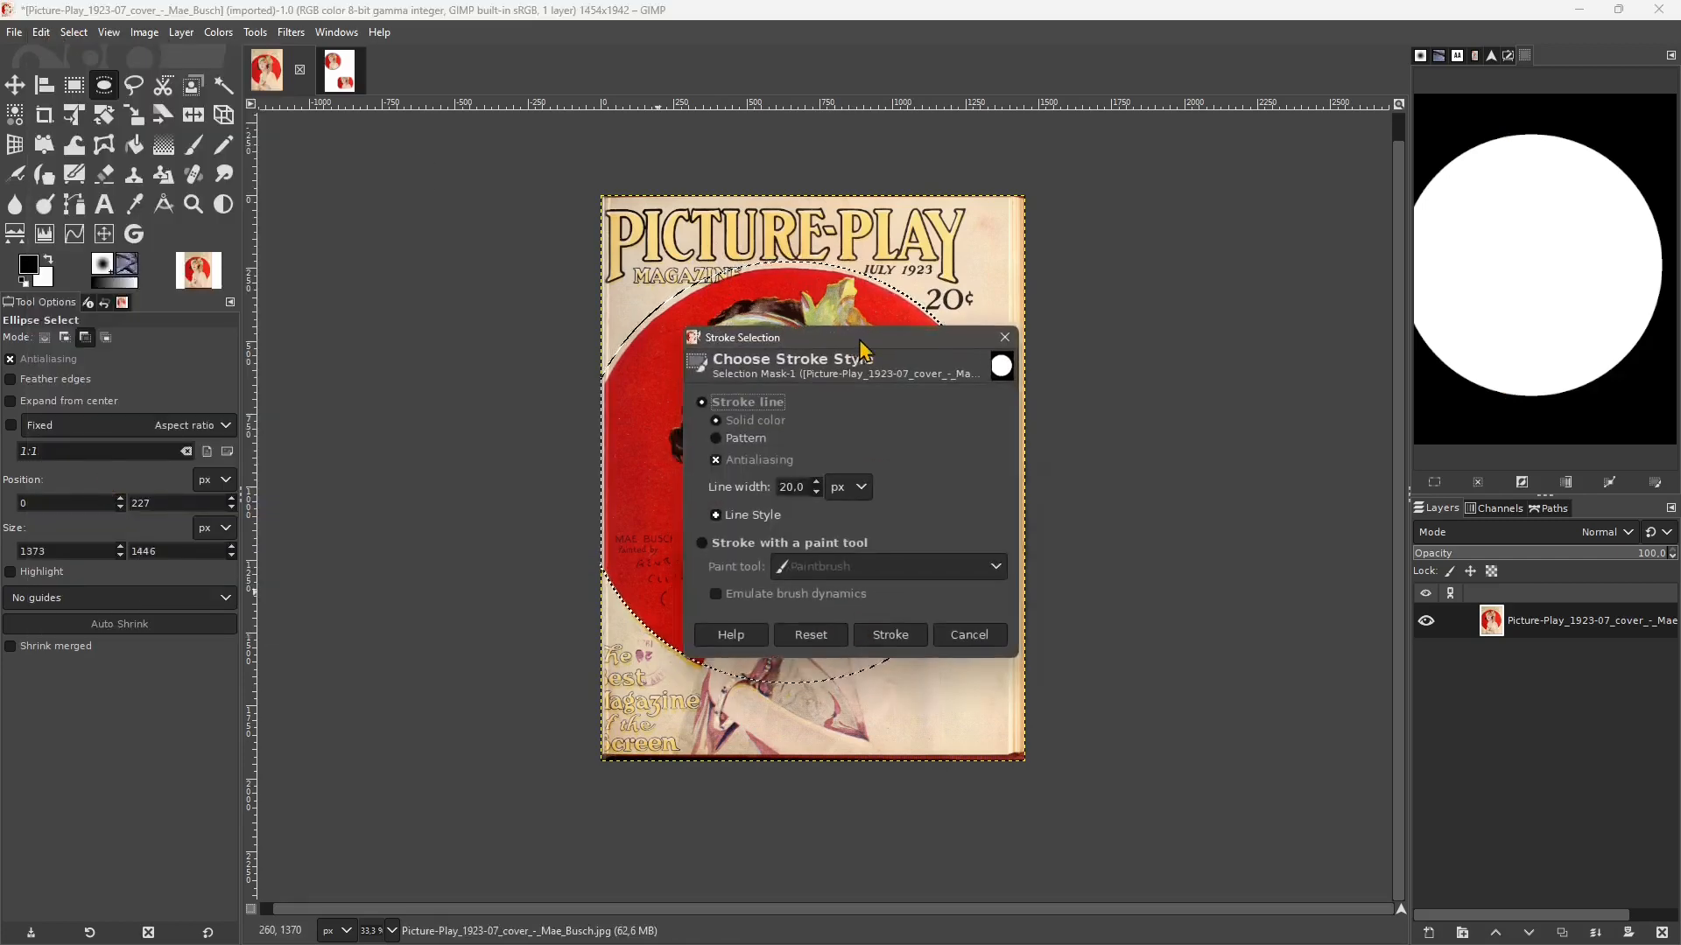
pyautogui.moveTo(860, 340); pyautogui.dragTo(993, 327)
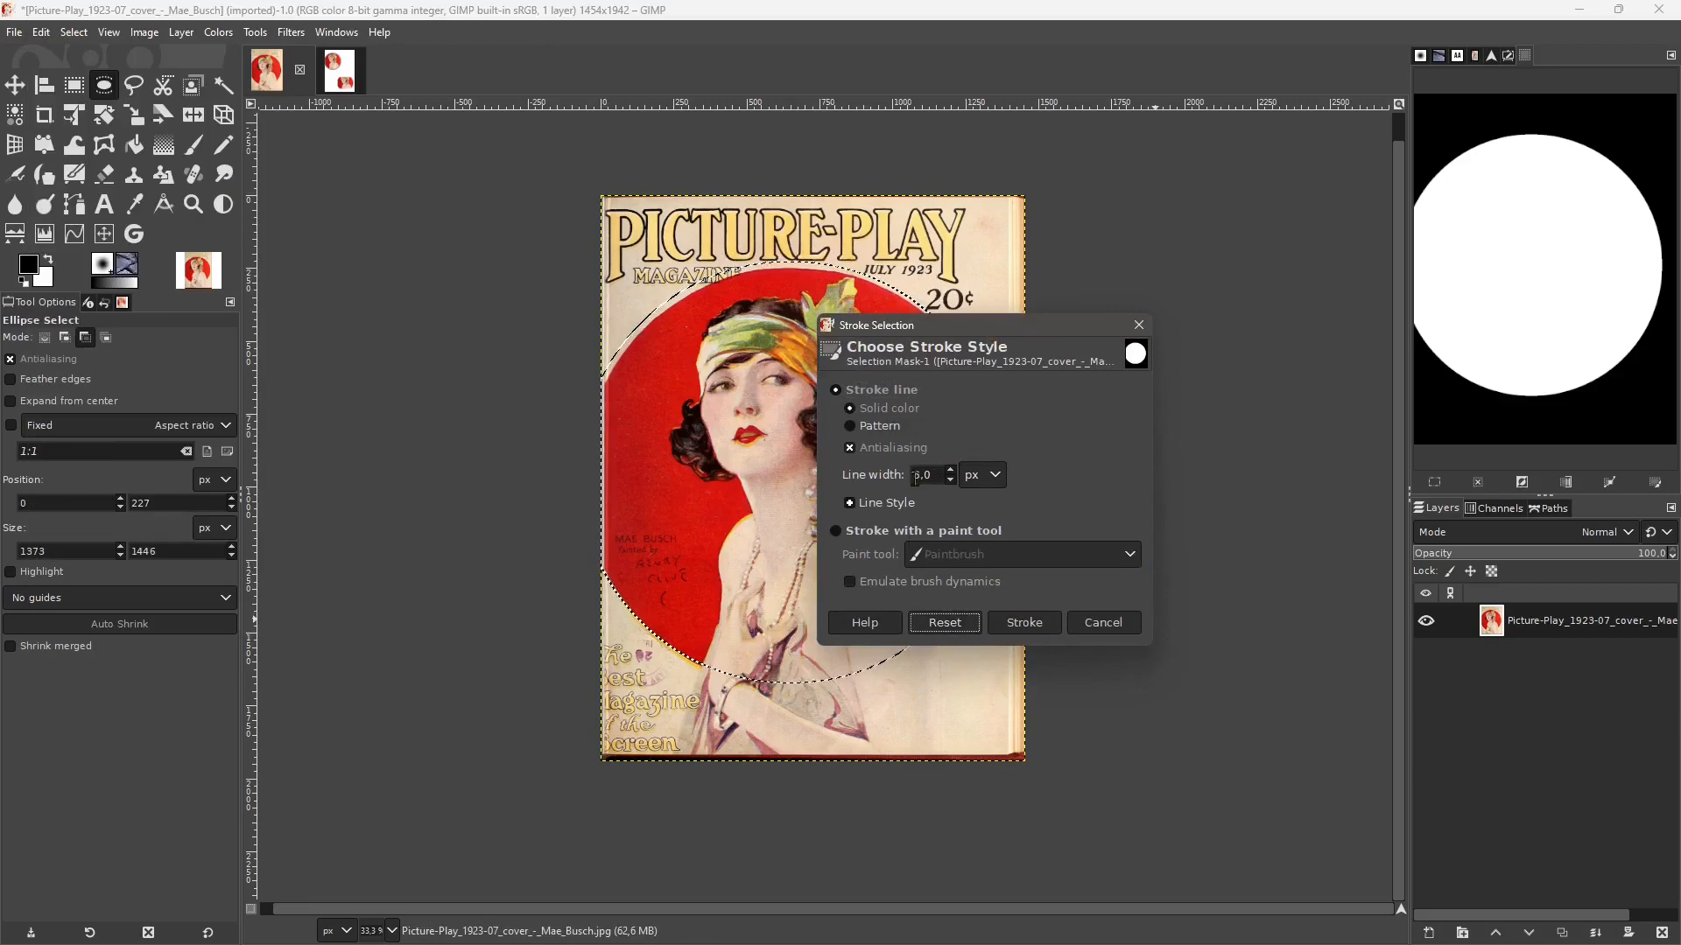
pyautogui.click(1023, 622)
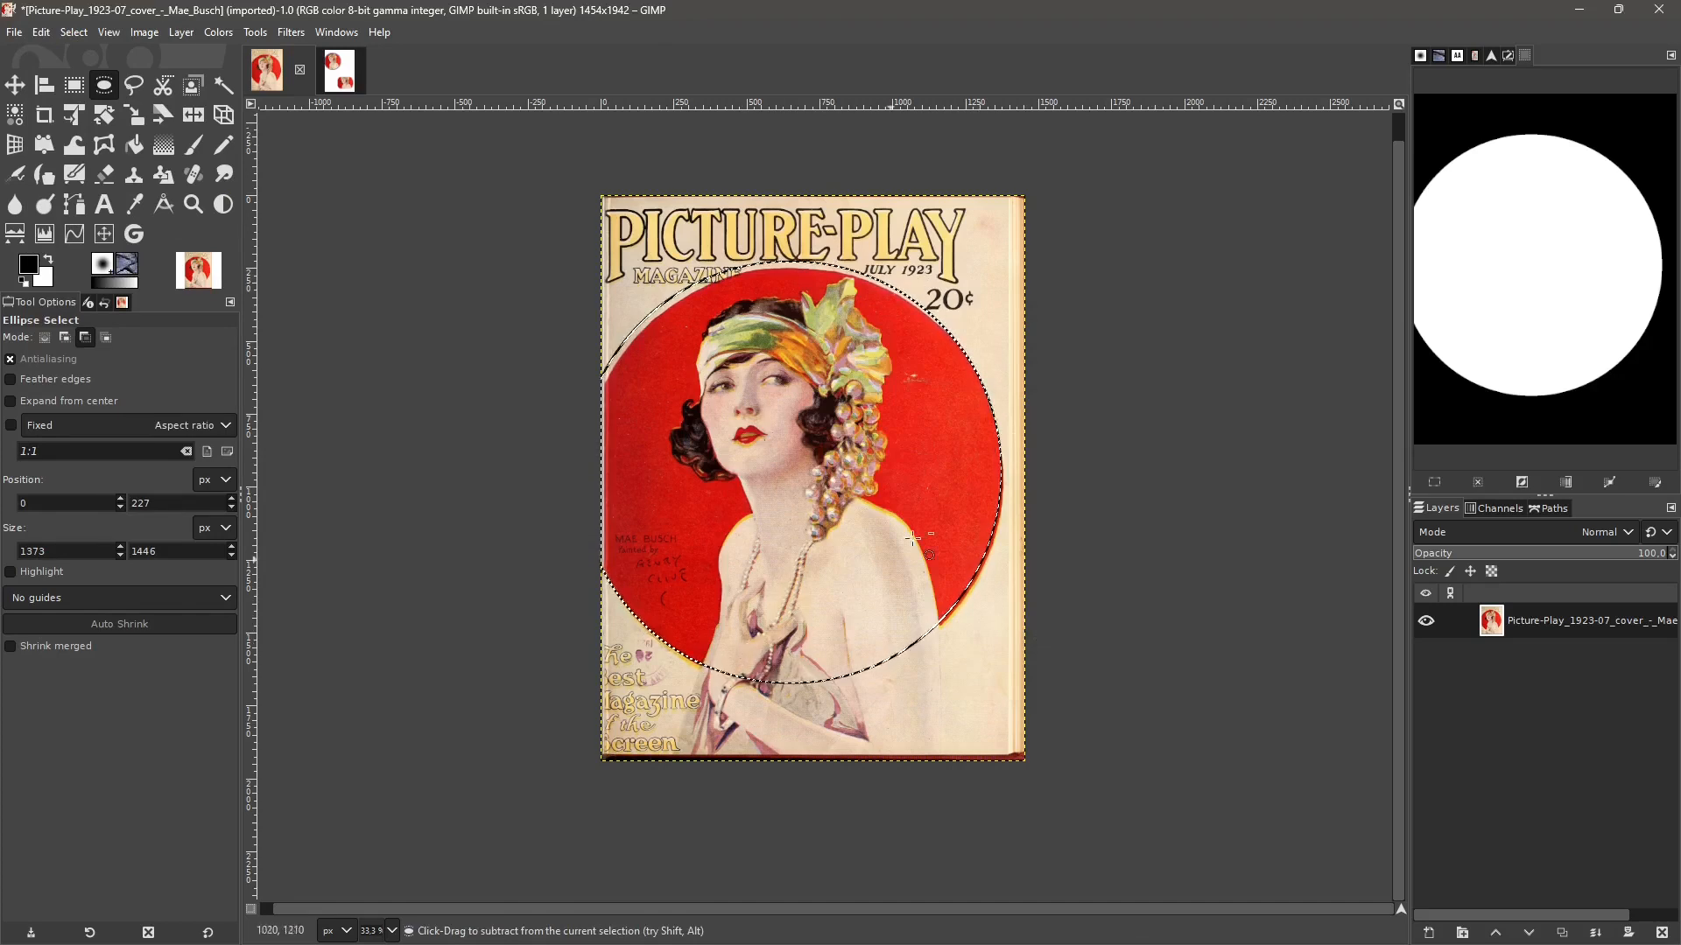
# - Stroke the circular selection with a 40 px solid-color line, then undo the stroke
pyautogui.click(41, 33)
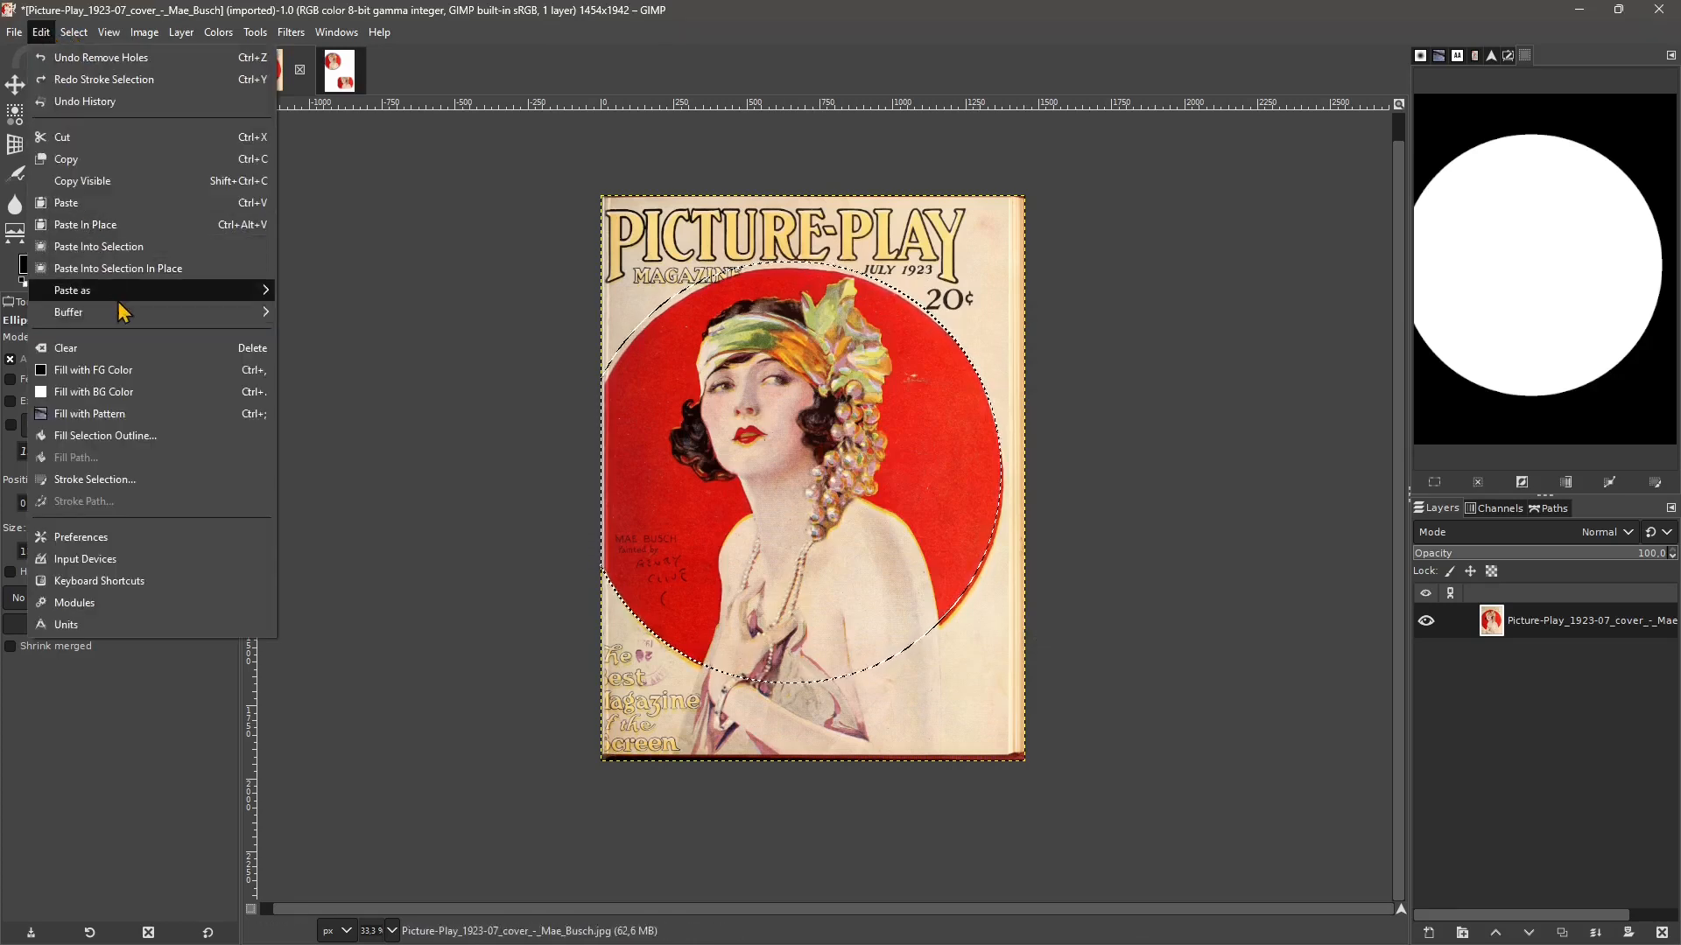
pyautogui.click(133, 480)
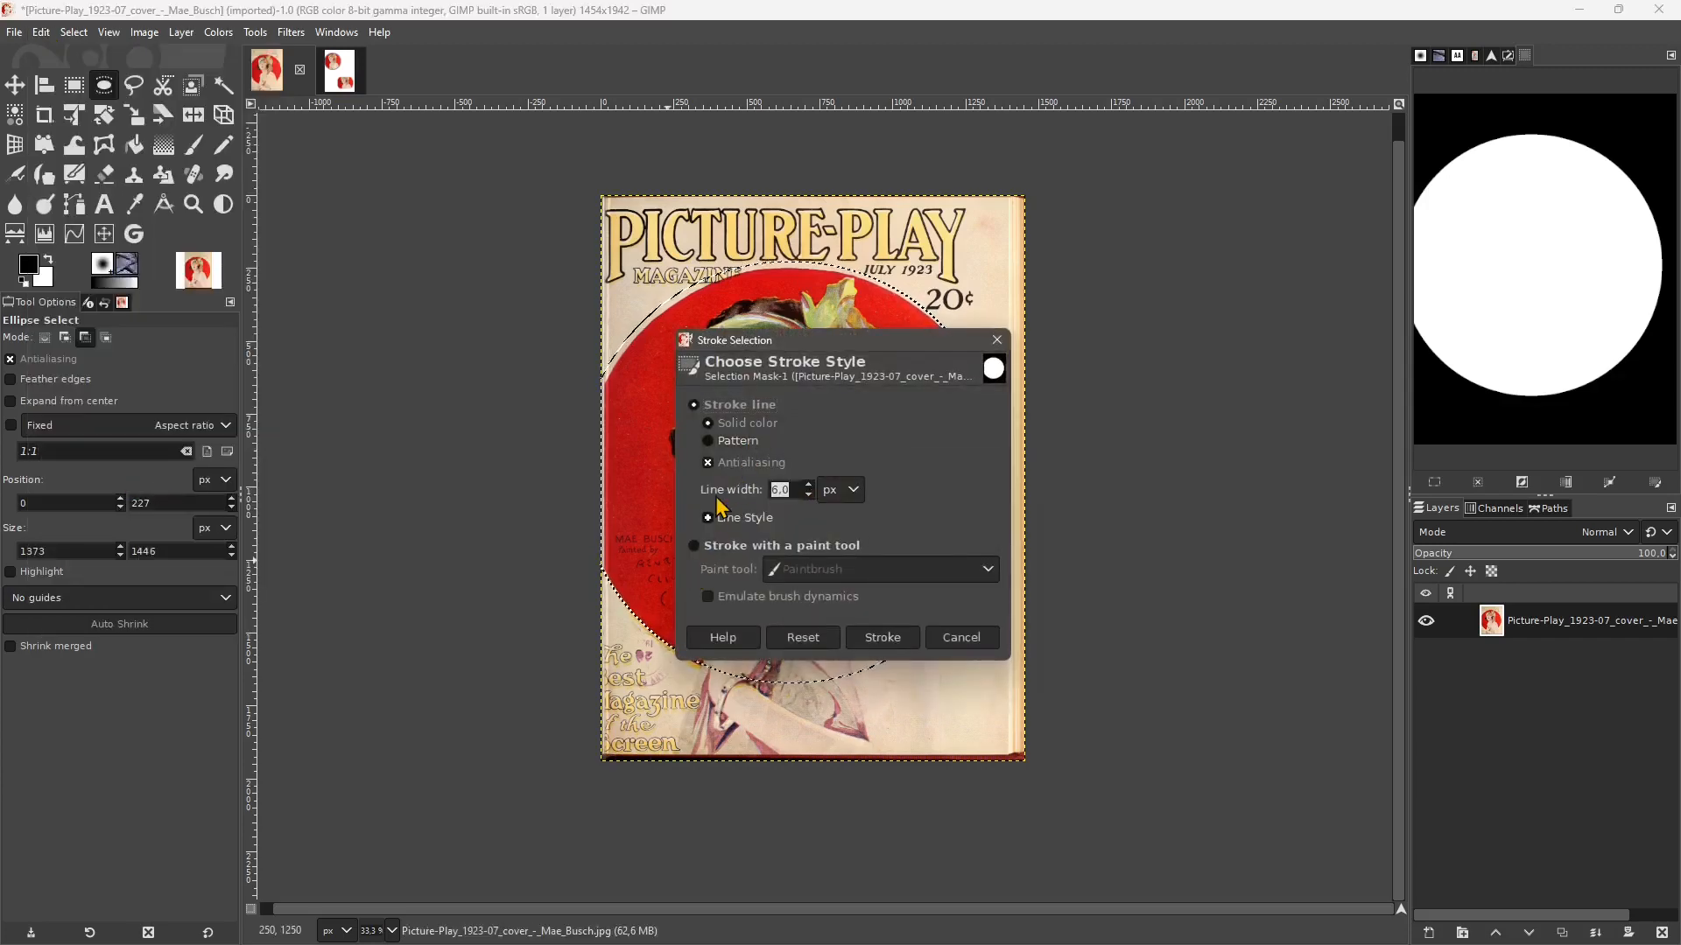
pyautogui.click(880, 638)
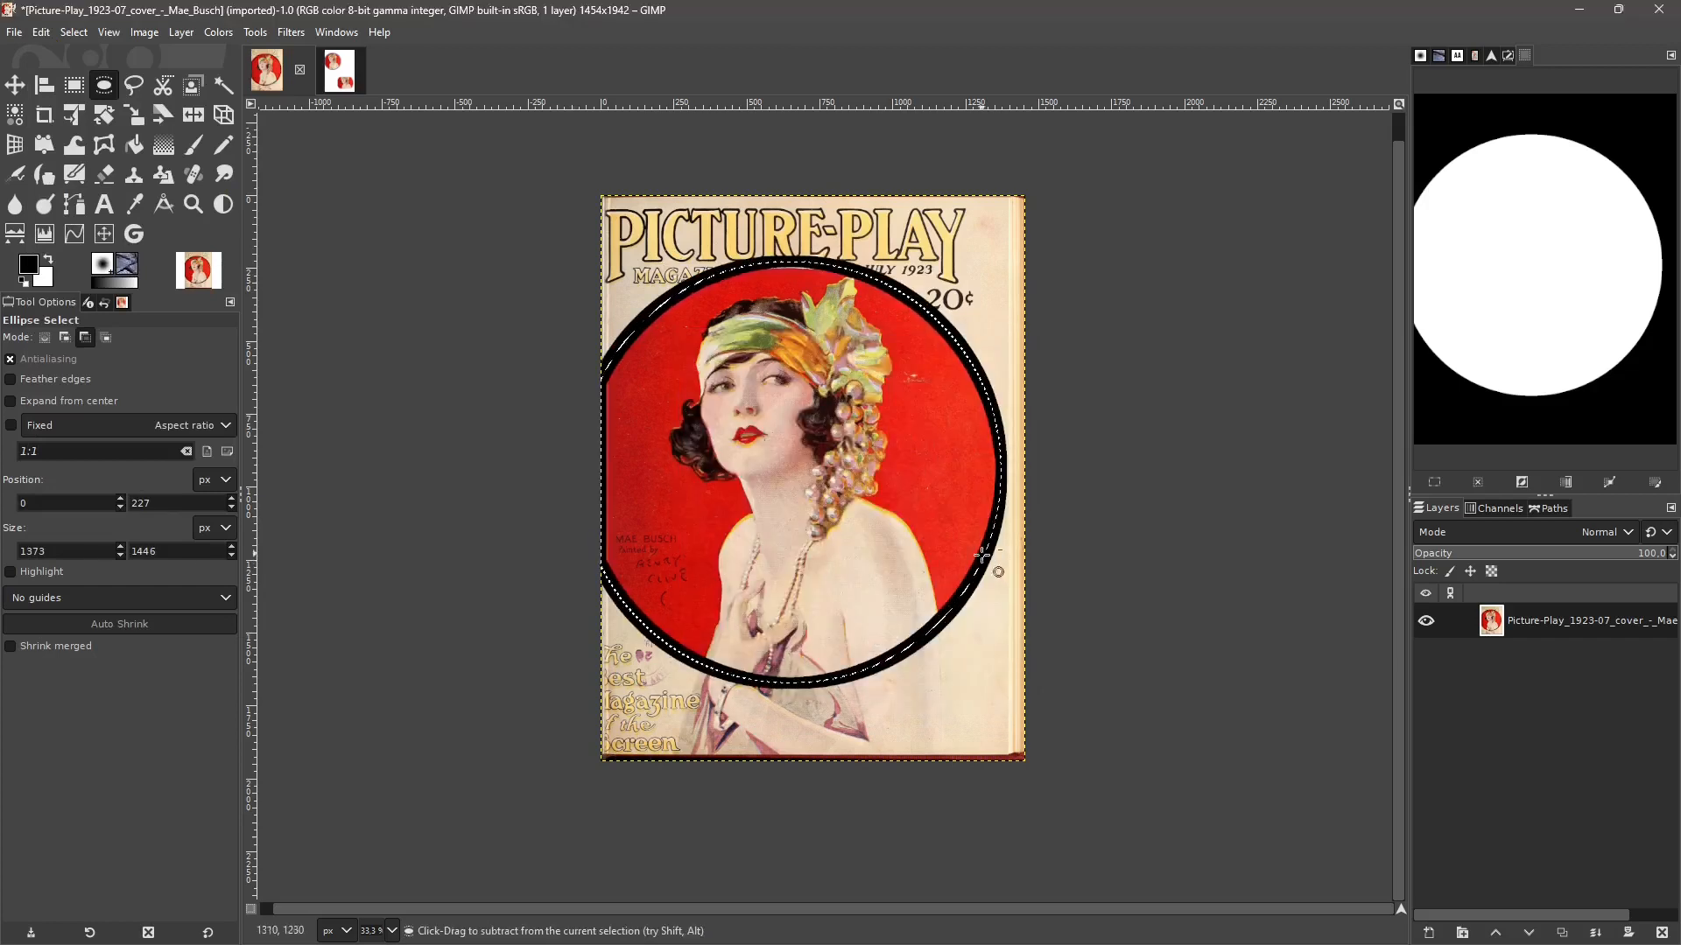
pyautogui.hotkey('ctrl', 'z')
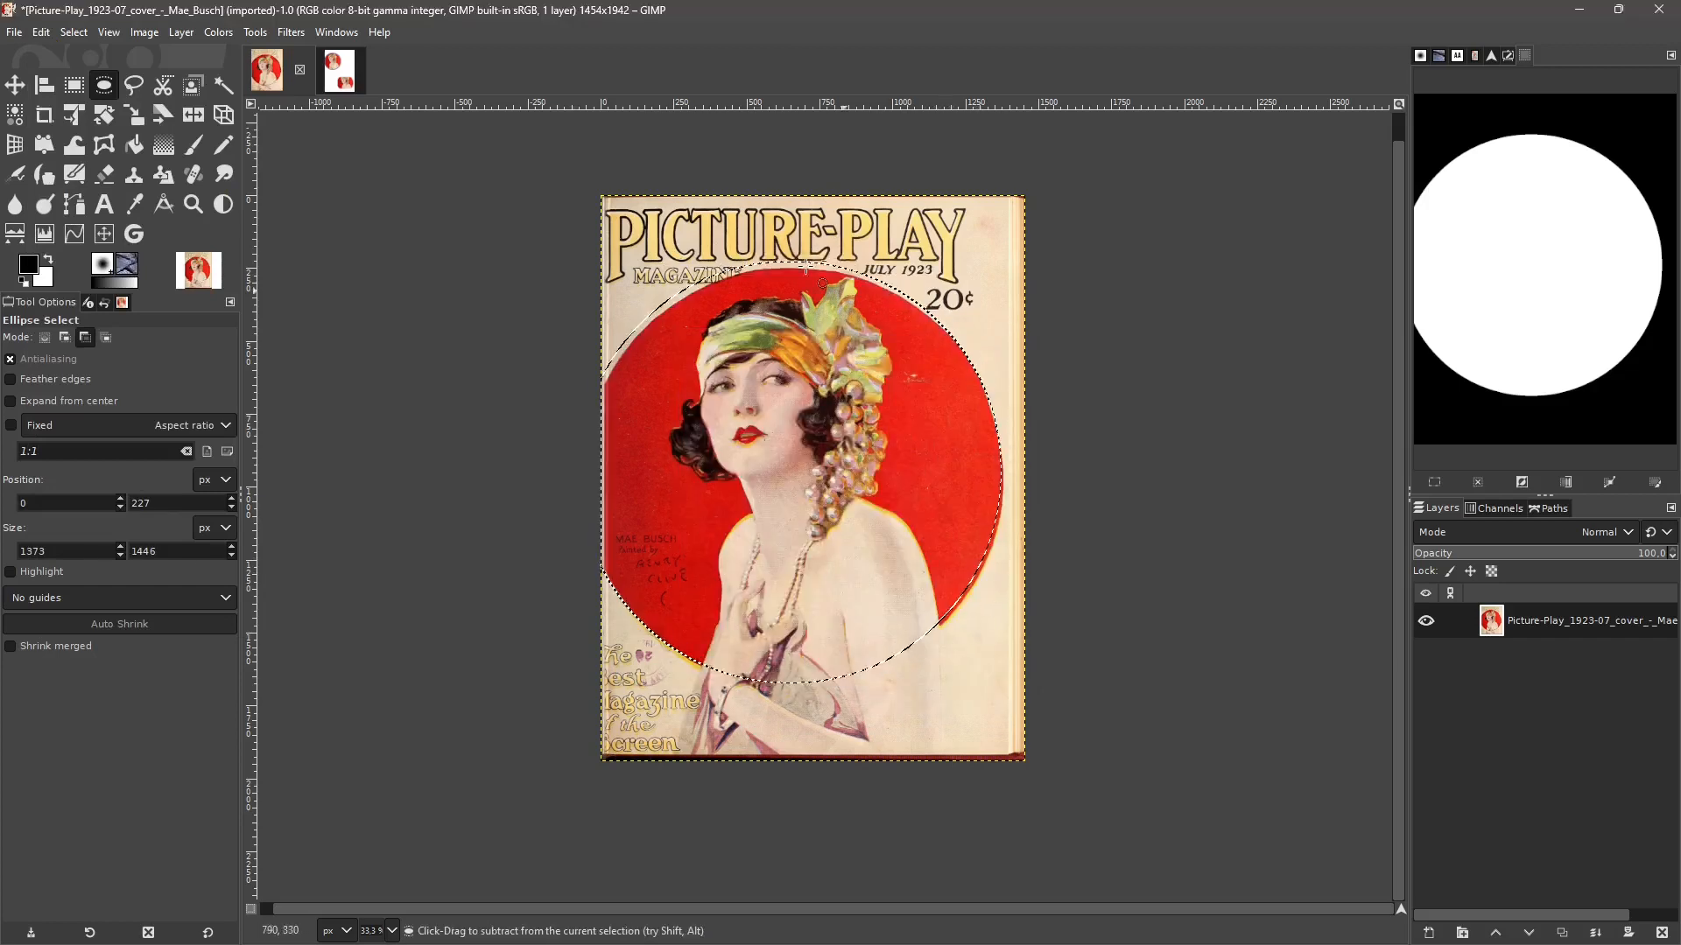
# - Stroke the circular selection with a 40 px pattern line, then undo the stroke
pyautogui.click(41, 32)
pyautogui.click(95, 478)
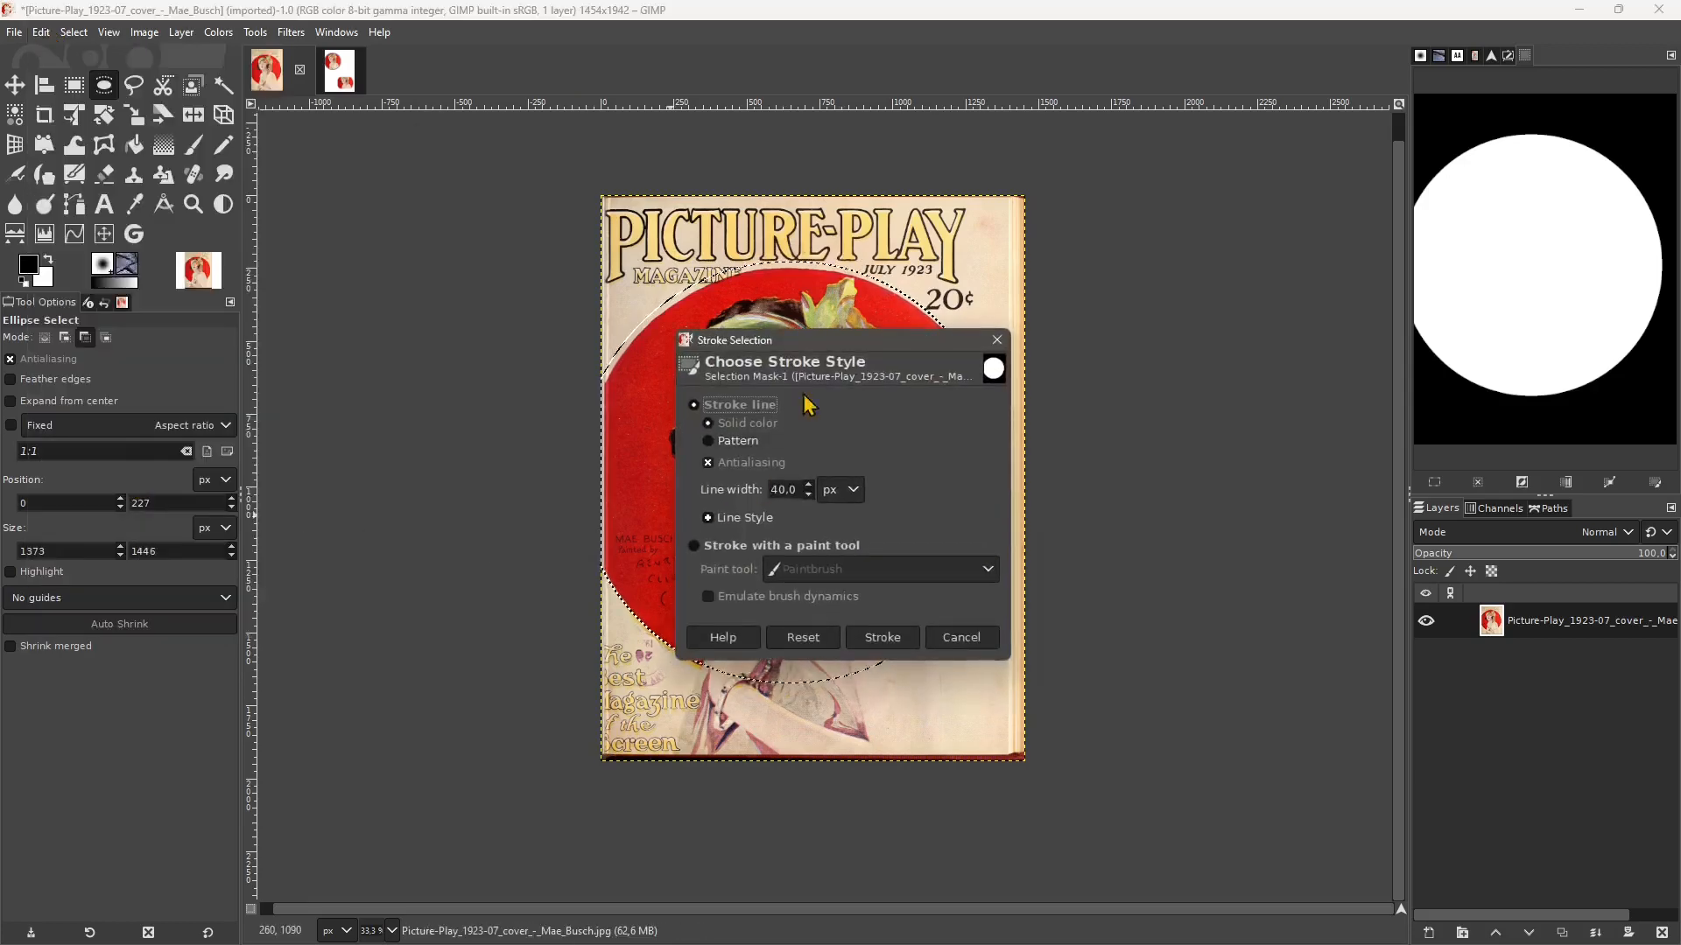
pyautogui.moveTo(745, 338); pyautogui.dragTo(1003, 325)
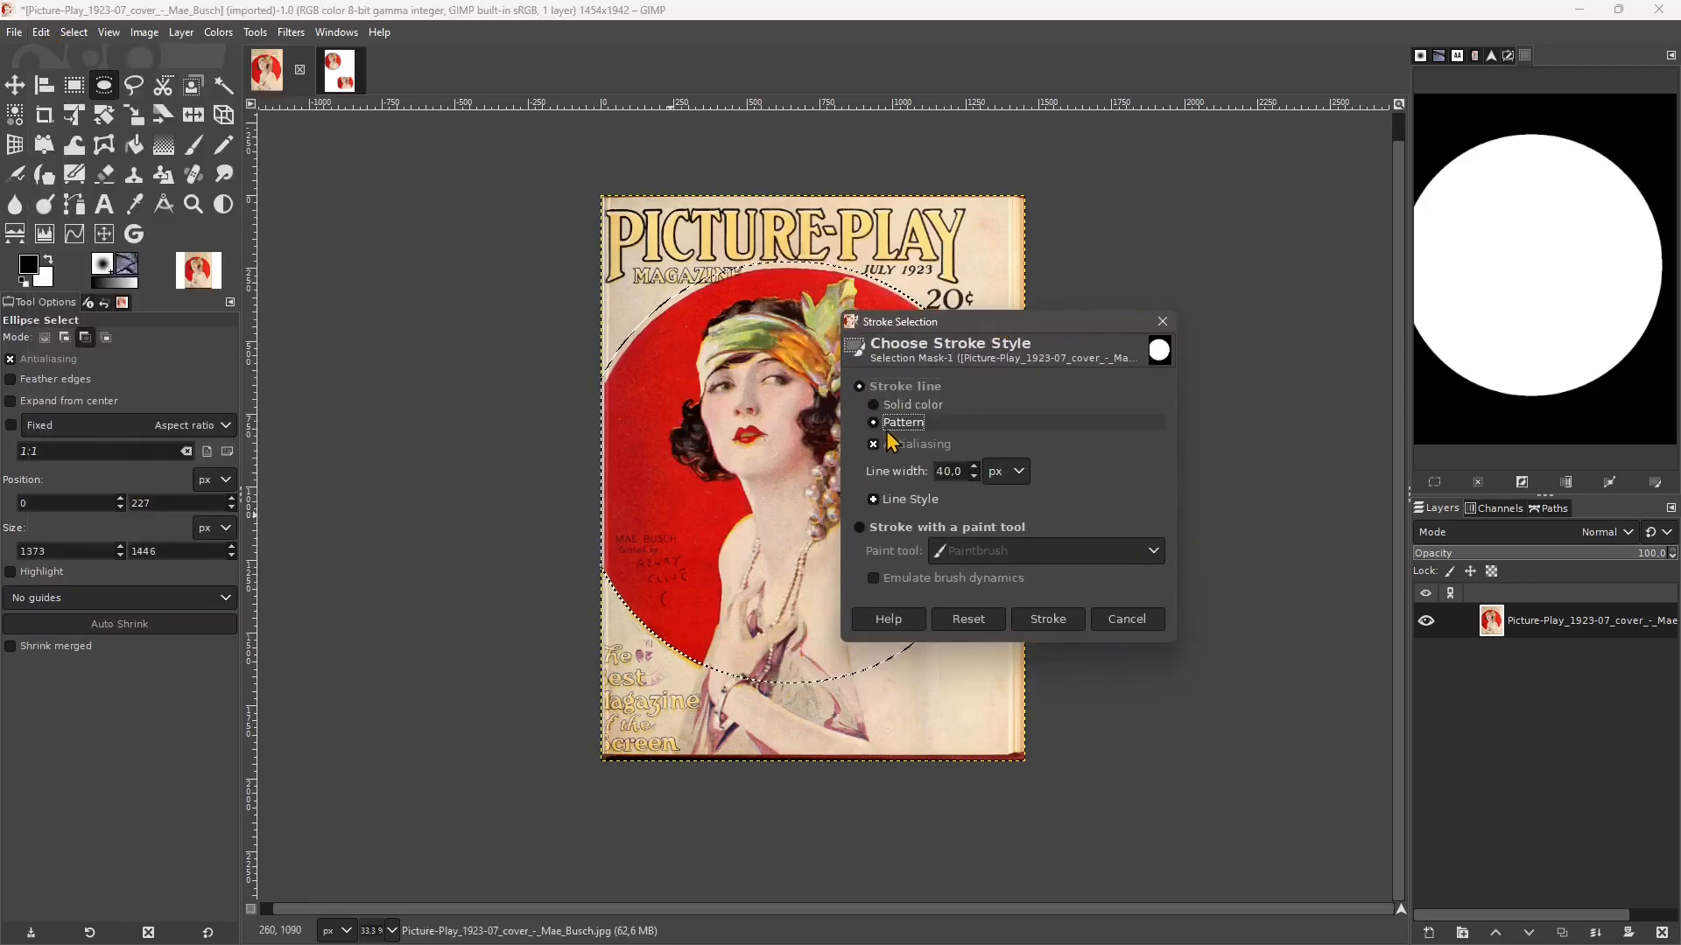
pyautogui.click(1047, 626)
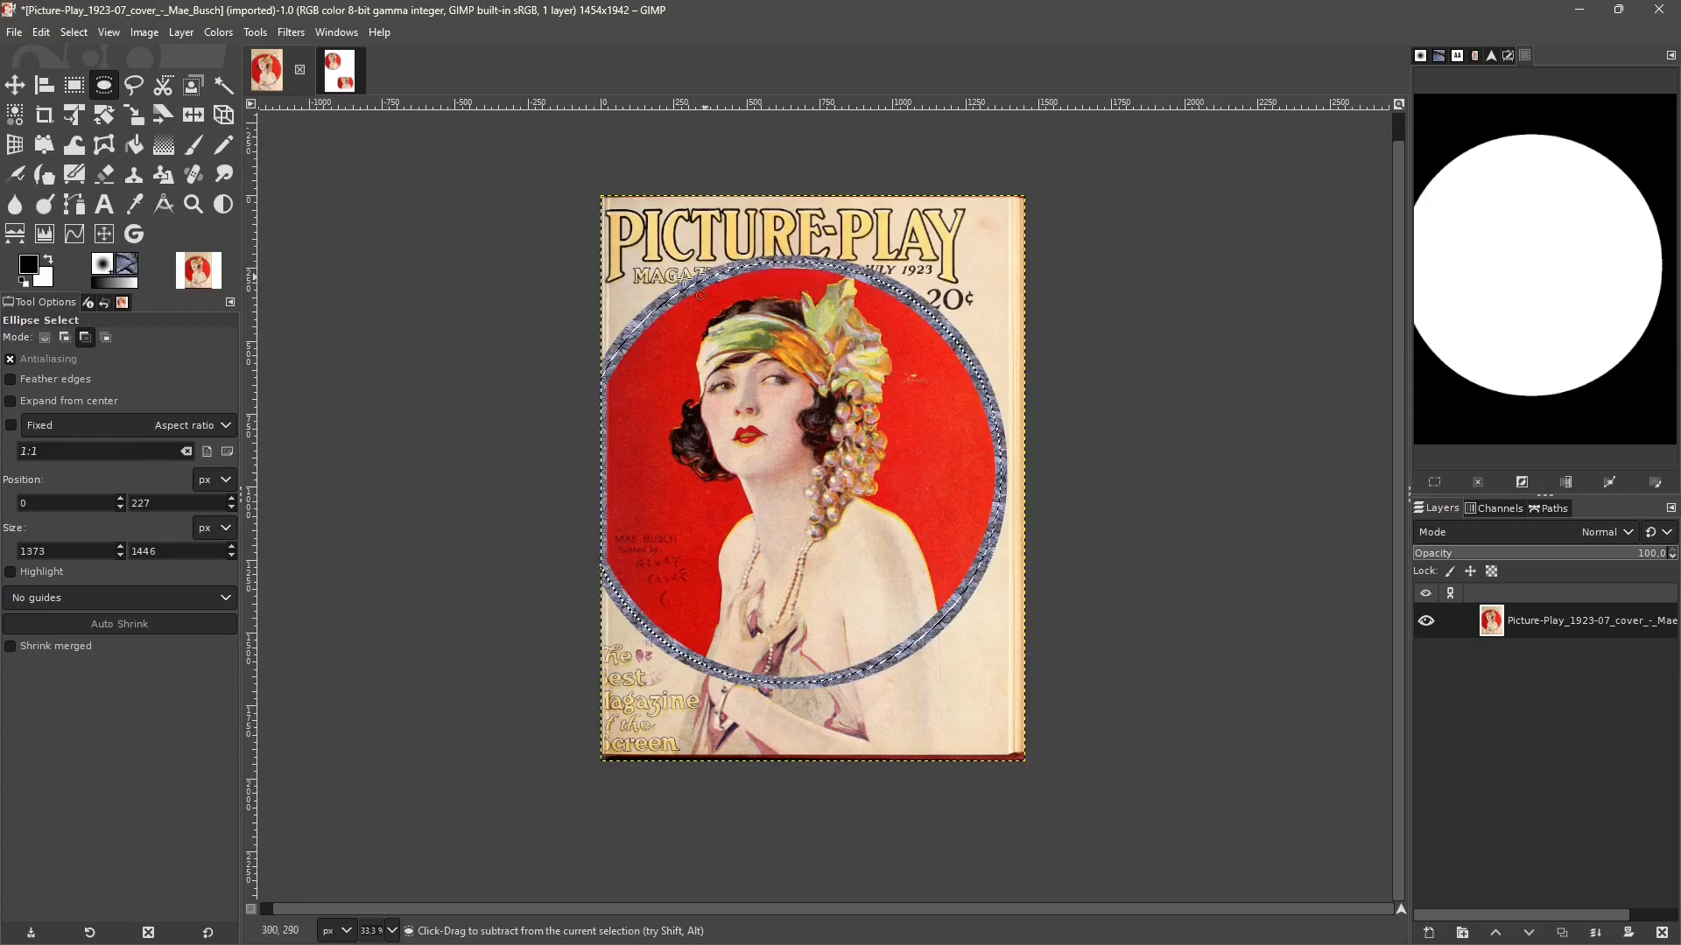
pyautogui.hotkey('ctrl', 'z')
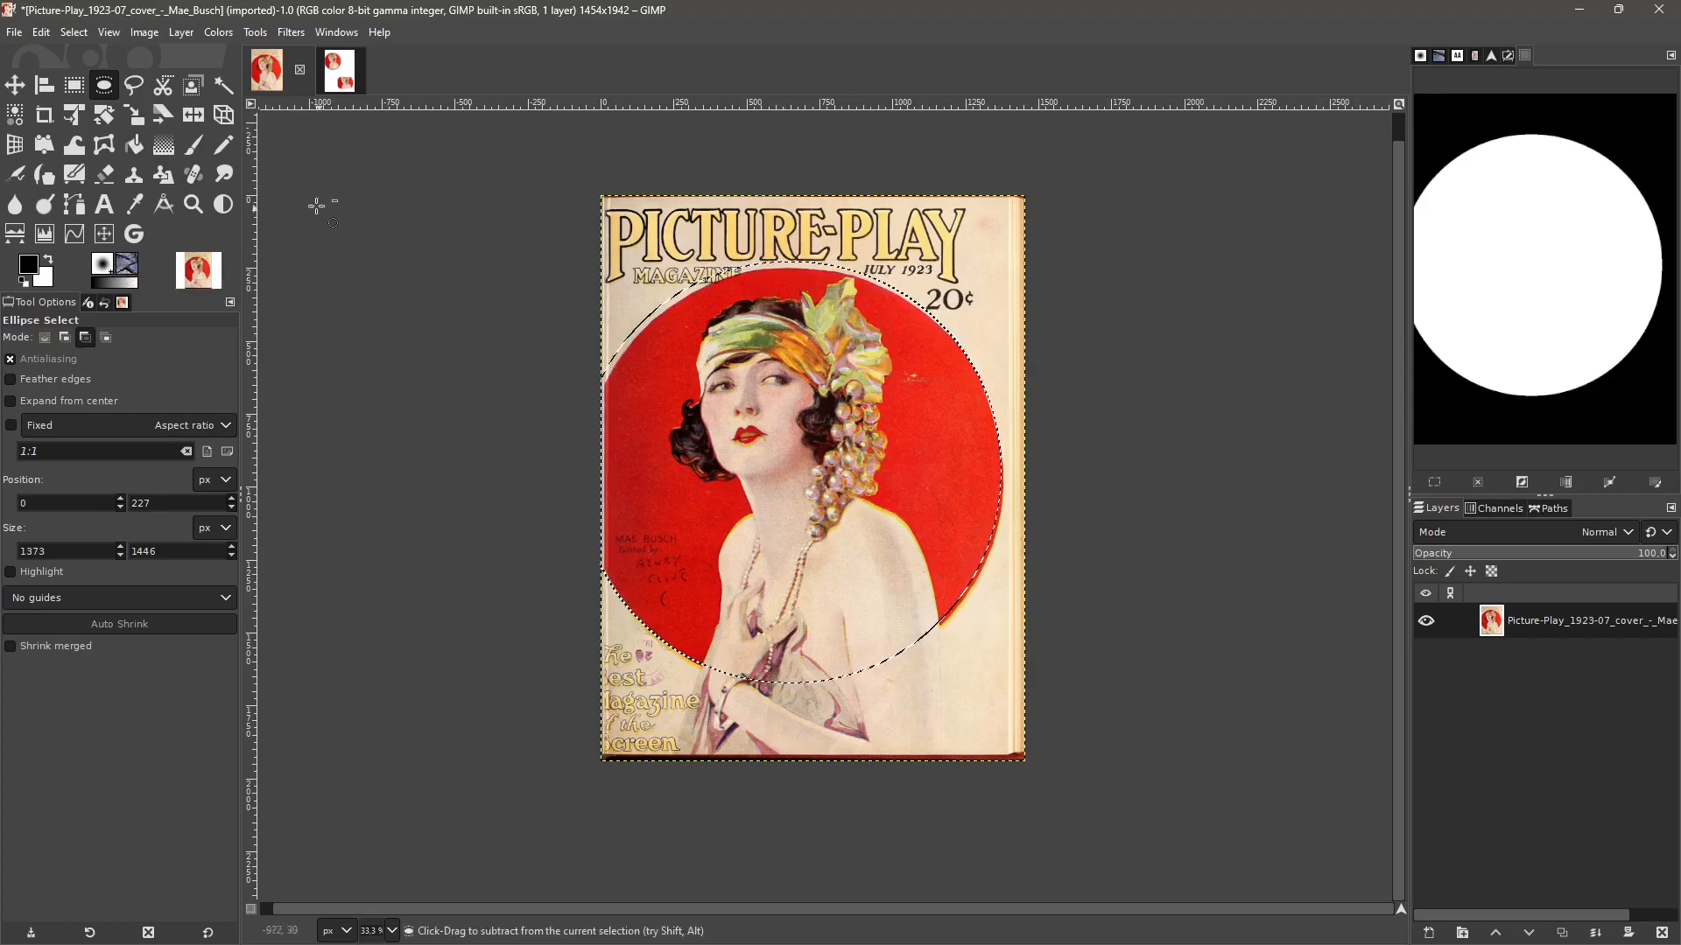
# - Stroke the circular selection with the Paintbrush paint tool instead of a line, then undo the stroke
pyautogui.click(41, 32)
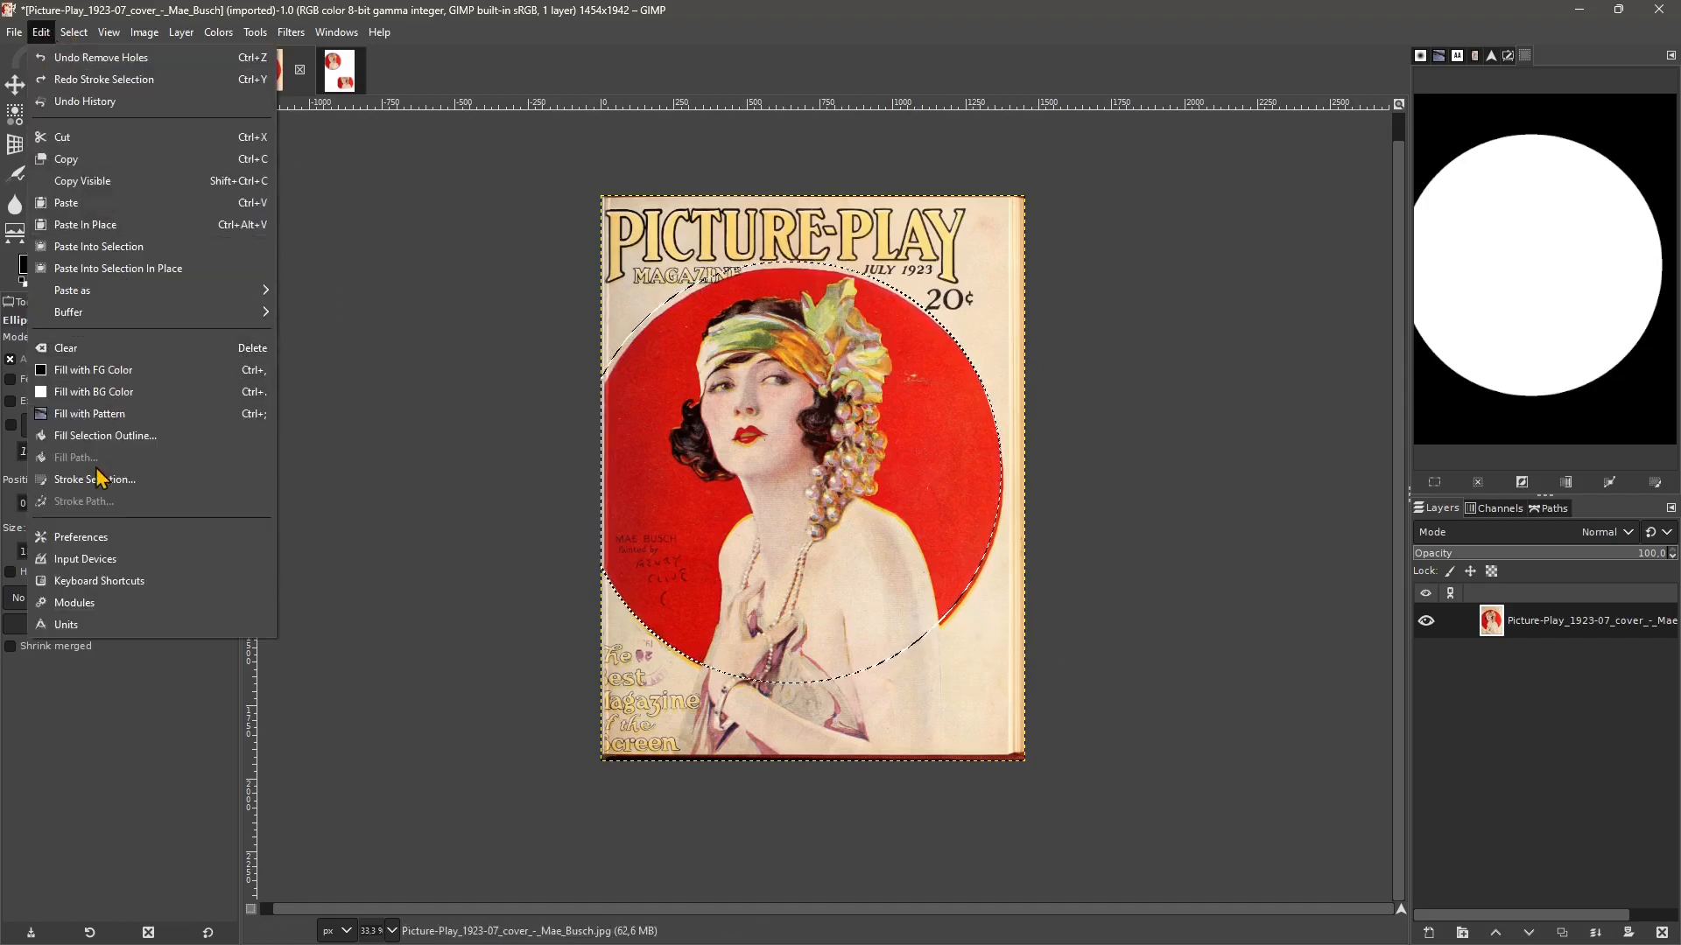
pyautogui.click(95, 480)
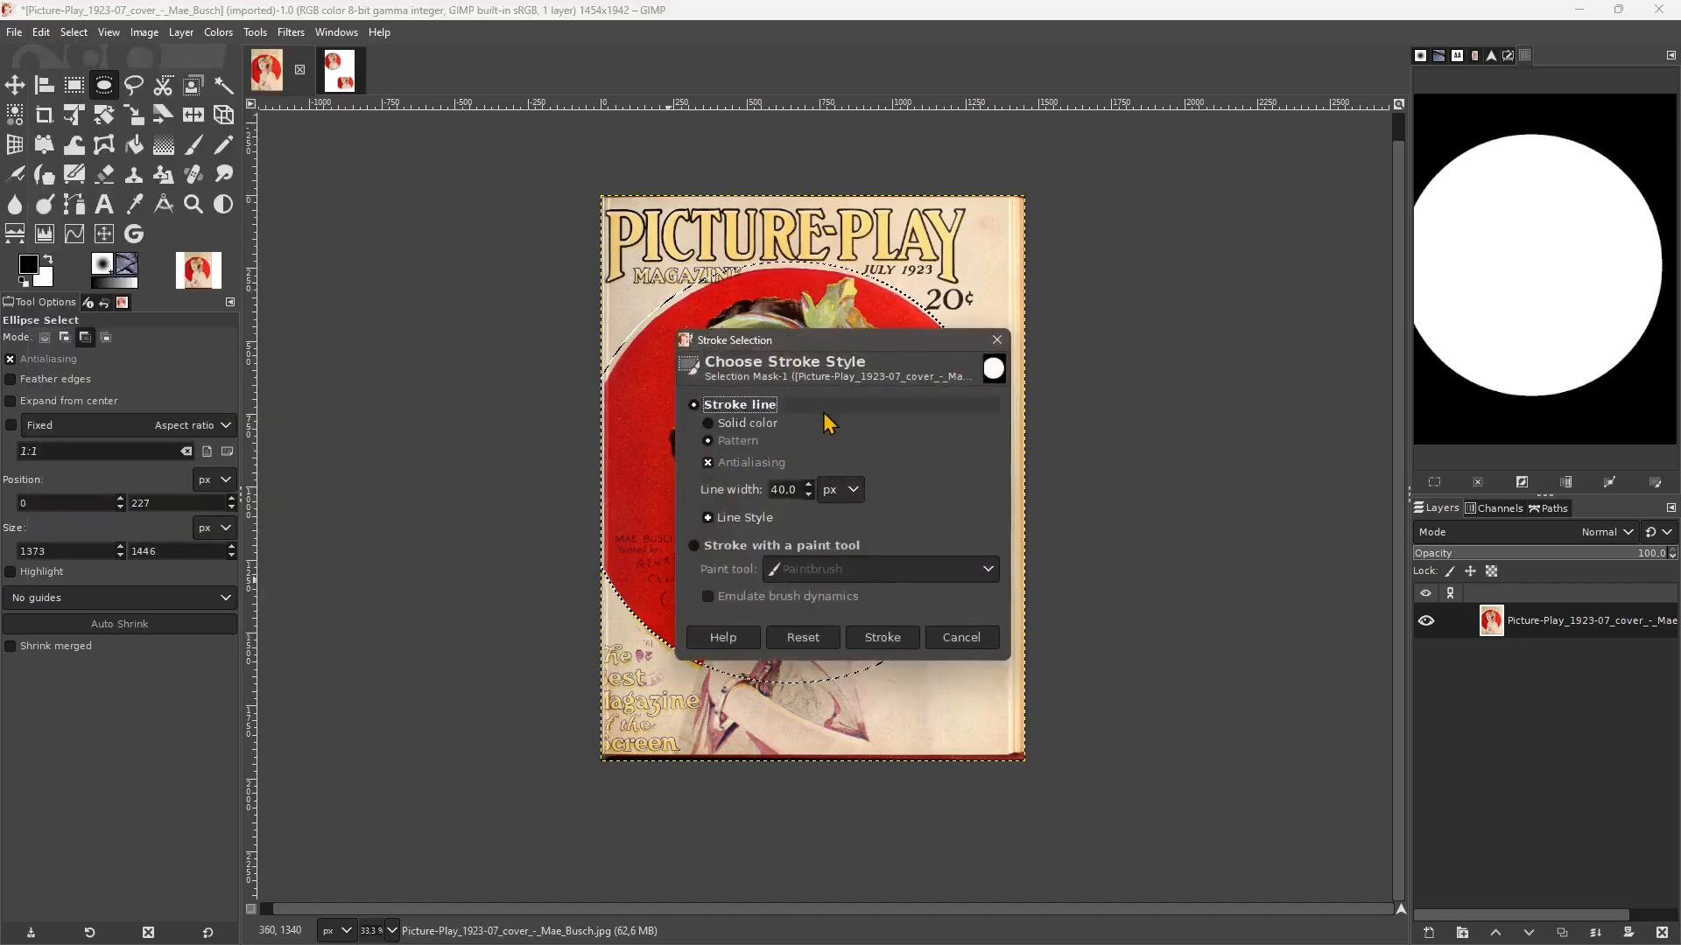
pyautogui.click(744, 440)
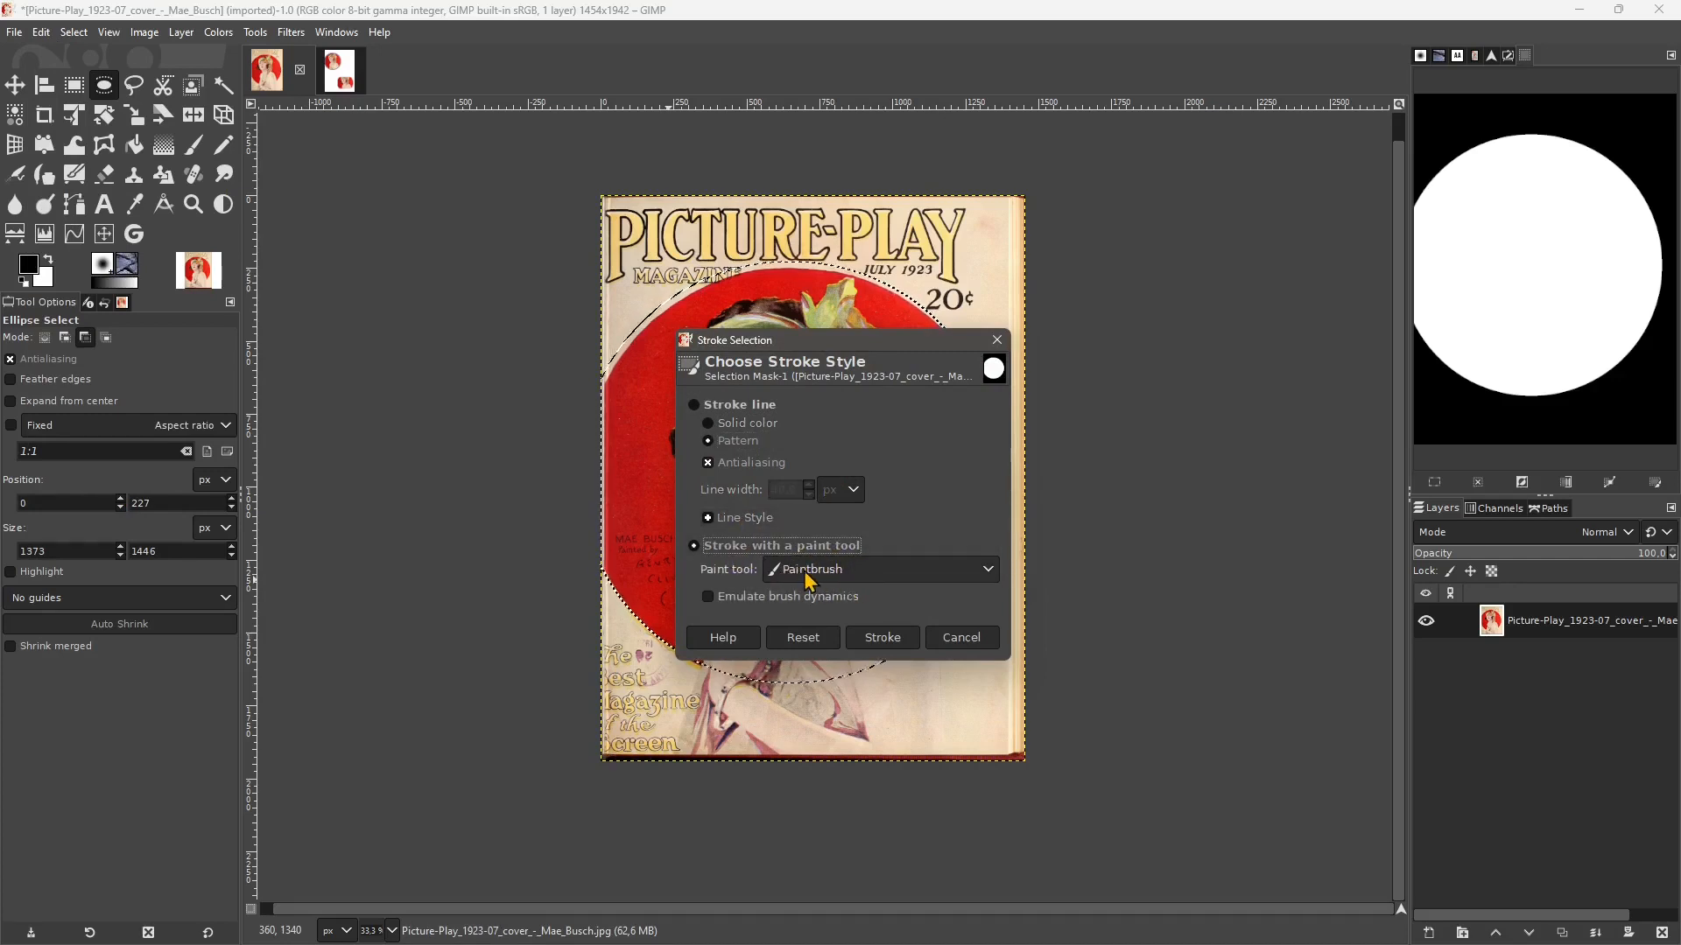
pyautogui.click(806, 574)
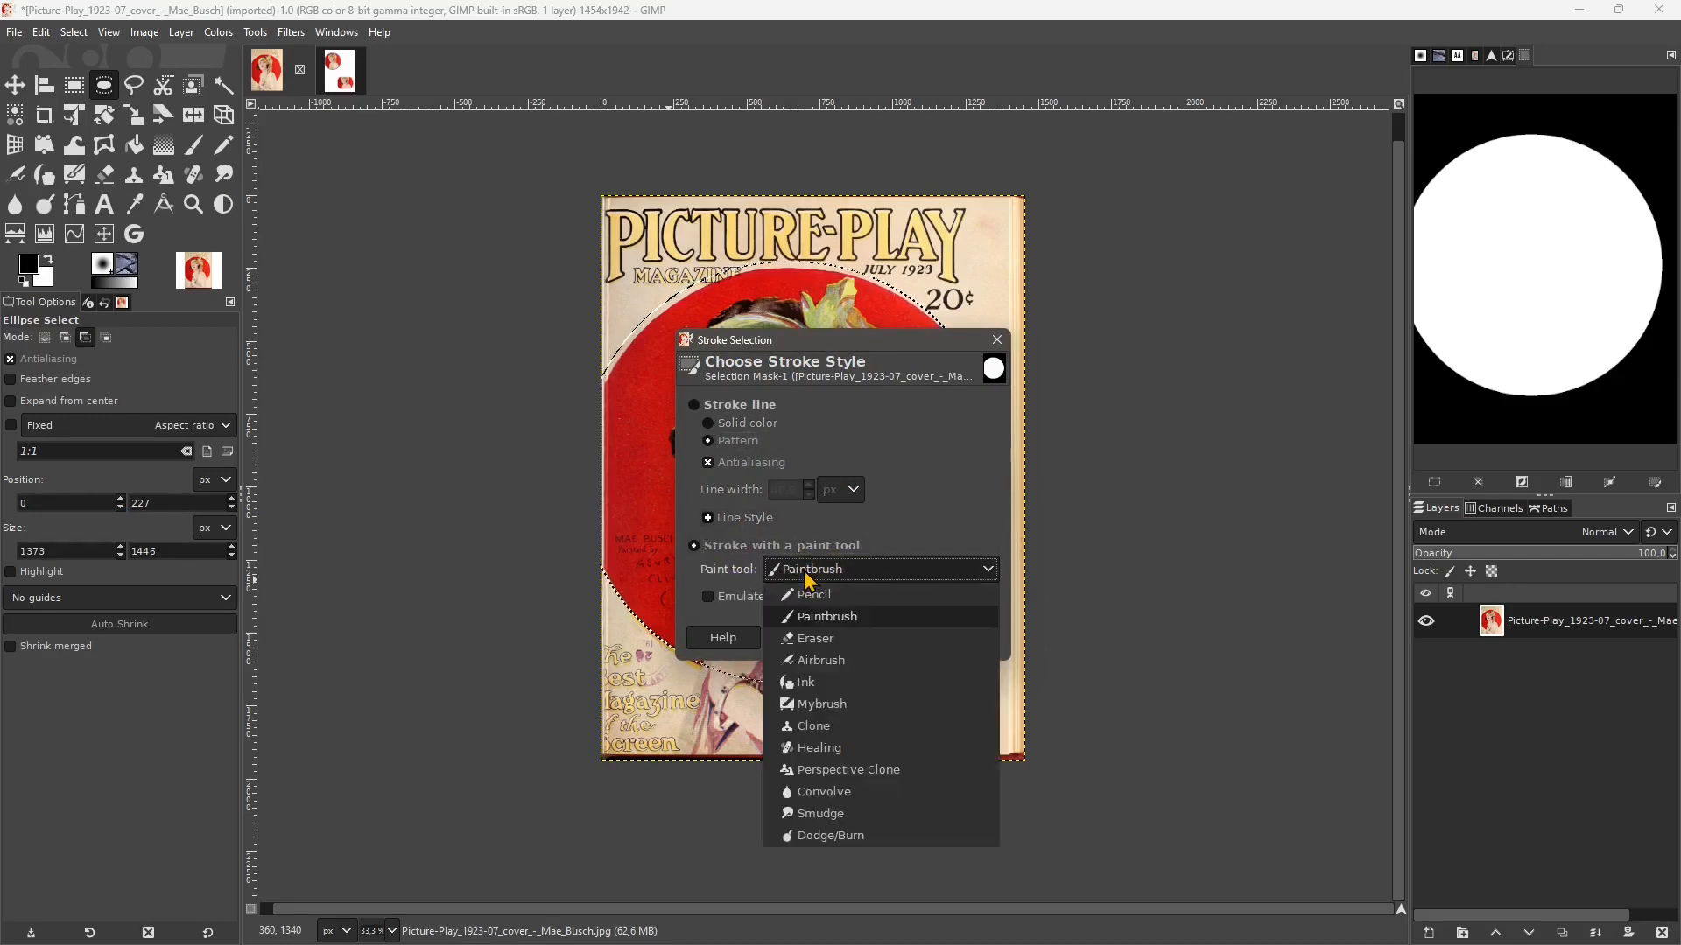
pyautogui.click(854, 619)
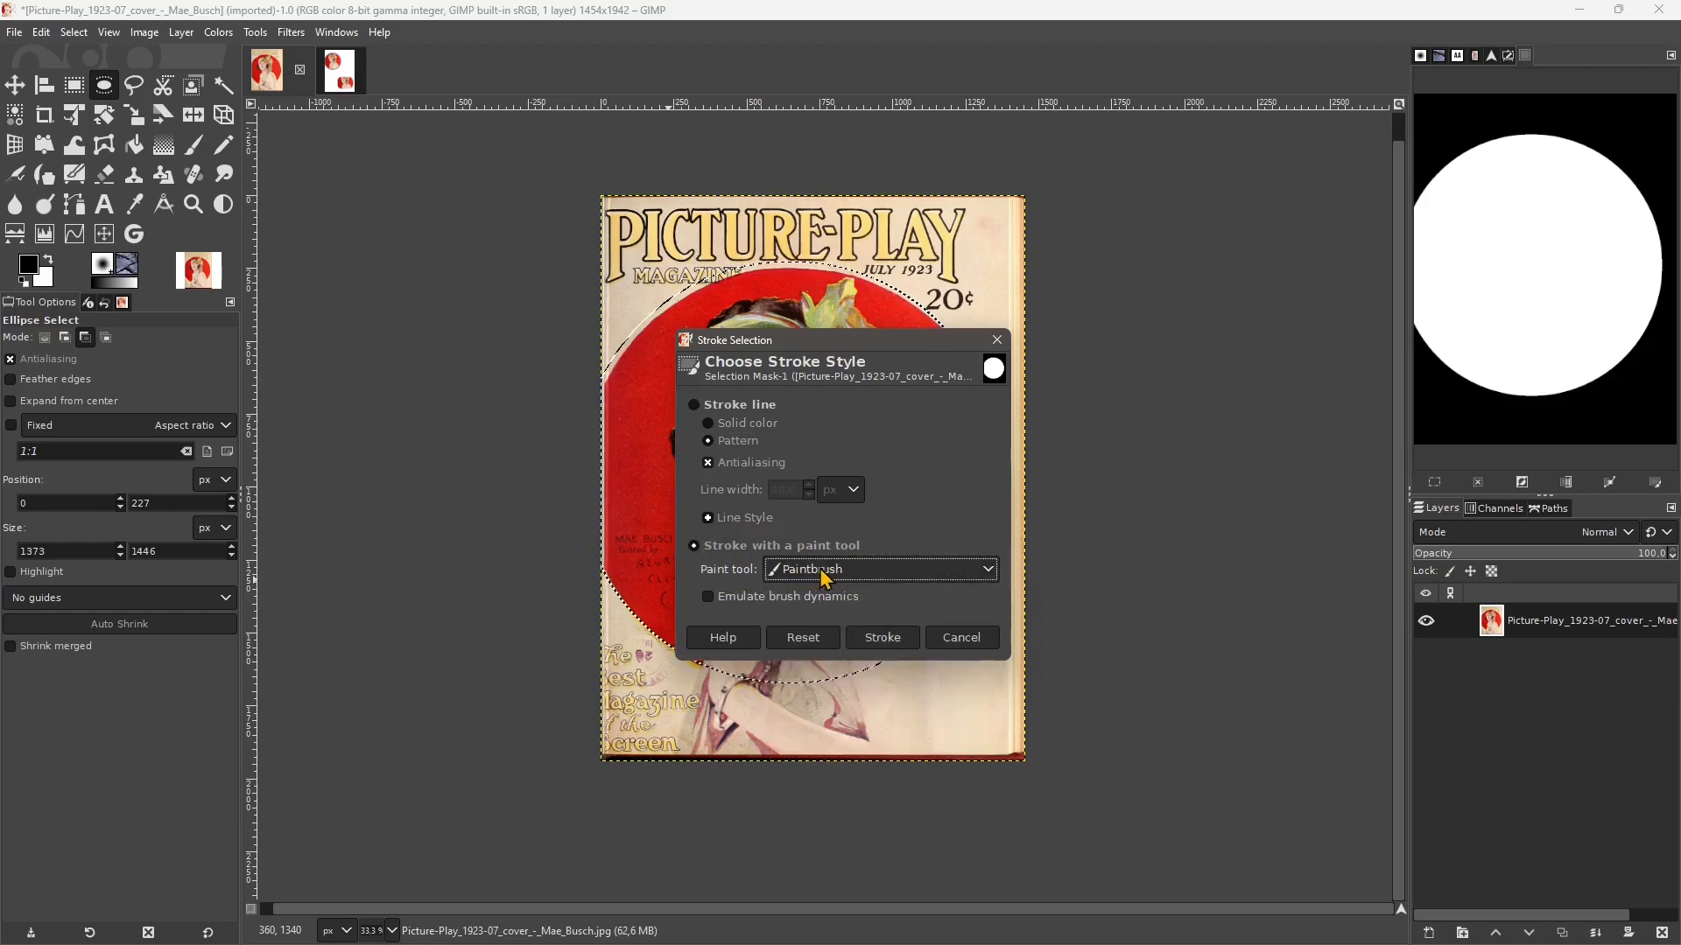
pyautogui.click(884, 643)
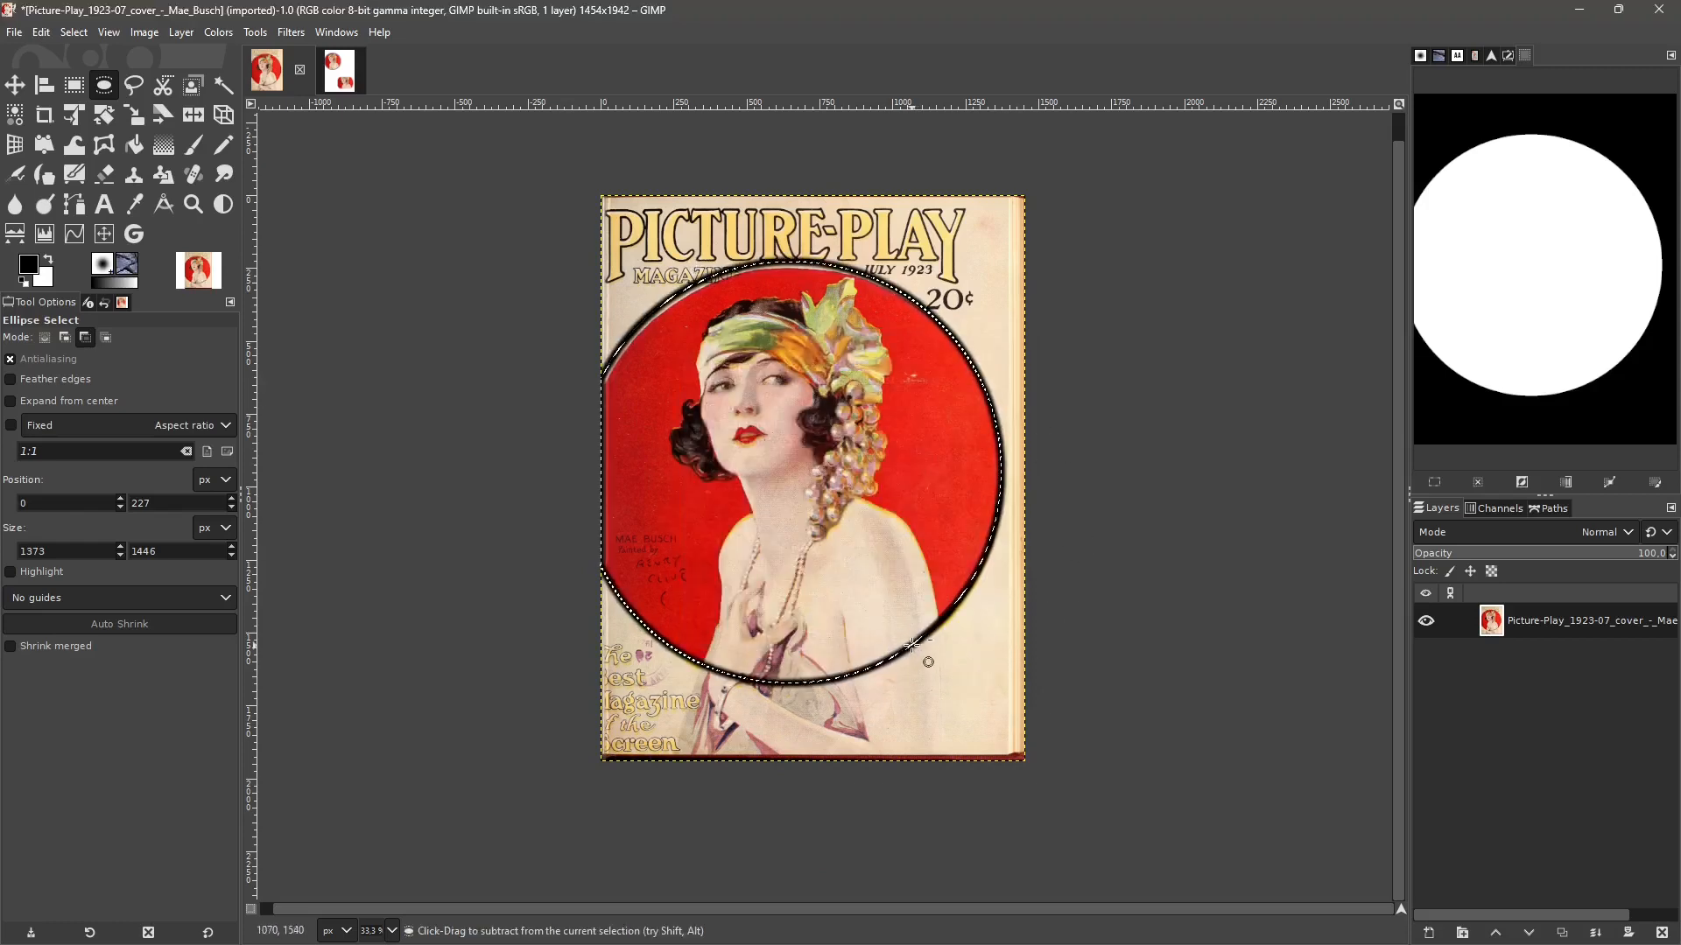
pyautogui.hotkey('ctrl', 'z')
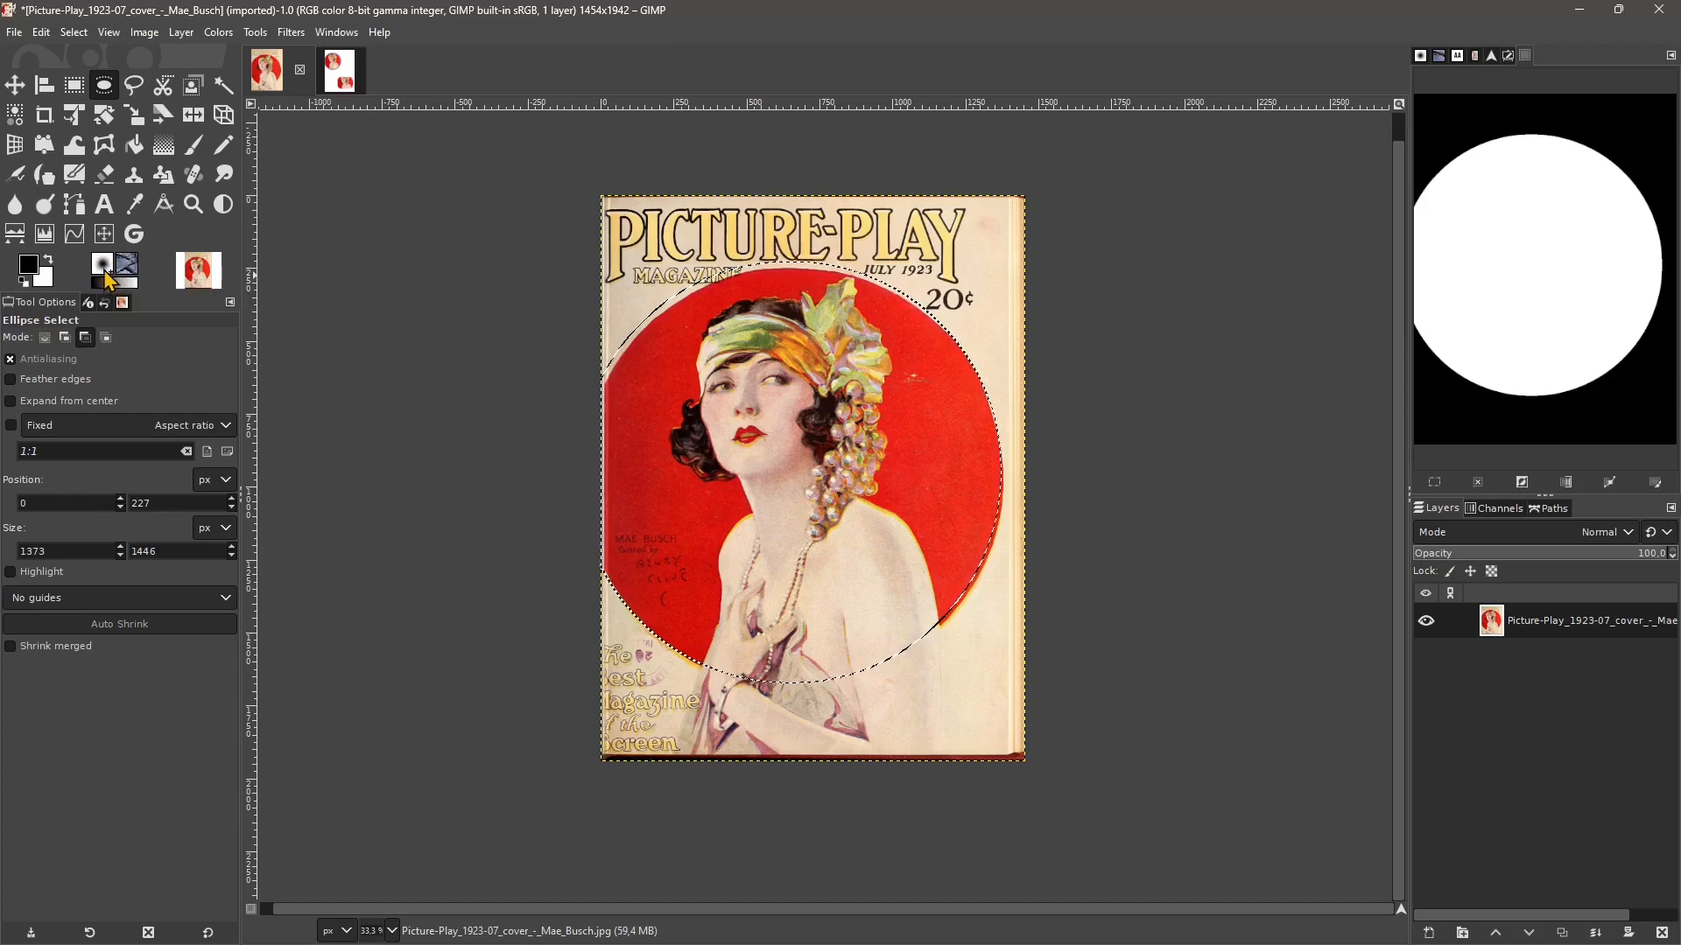
# - Stroke the circular selection with the Paintbrush tool and emulated brush dynamics, then undo the stroke
pyautogui.click(41, 31)
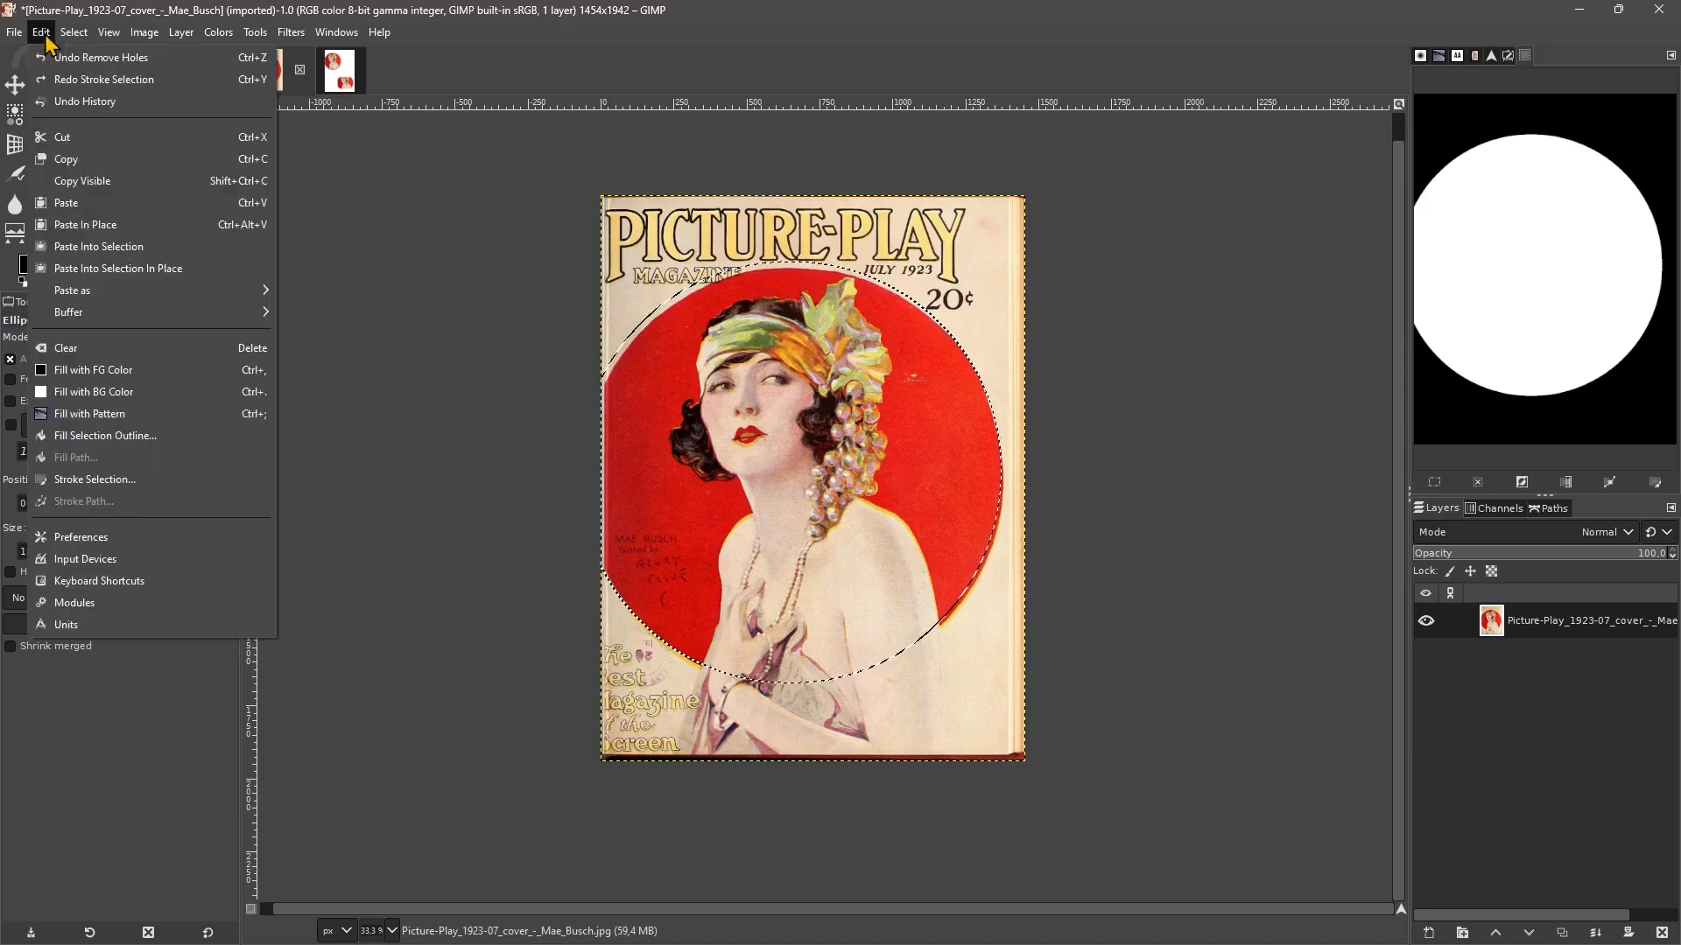
pyautogui.click(112, 480)
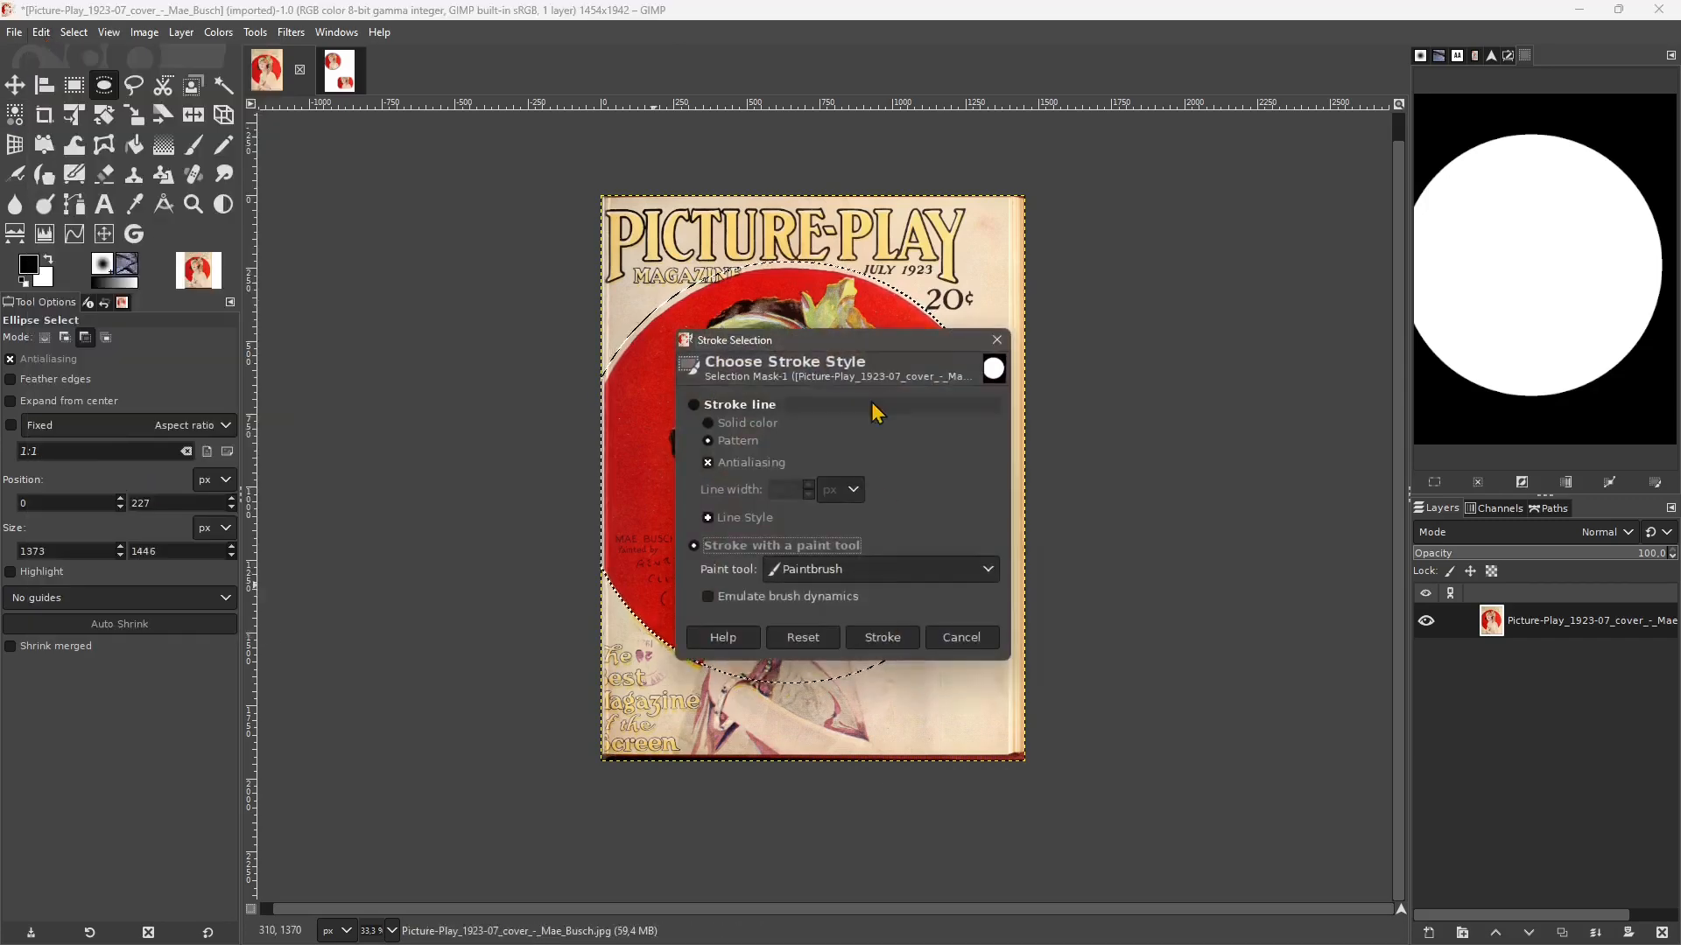
pyautogui.moveTo(890, 354); pyautogui.dragTo(1127, 304)
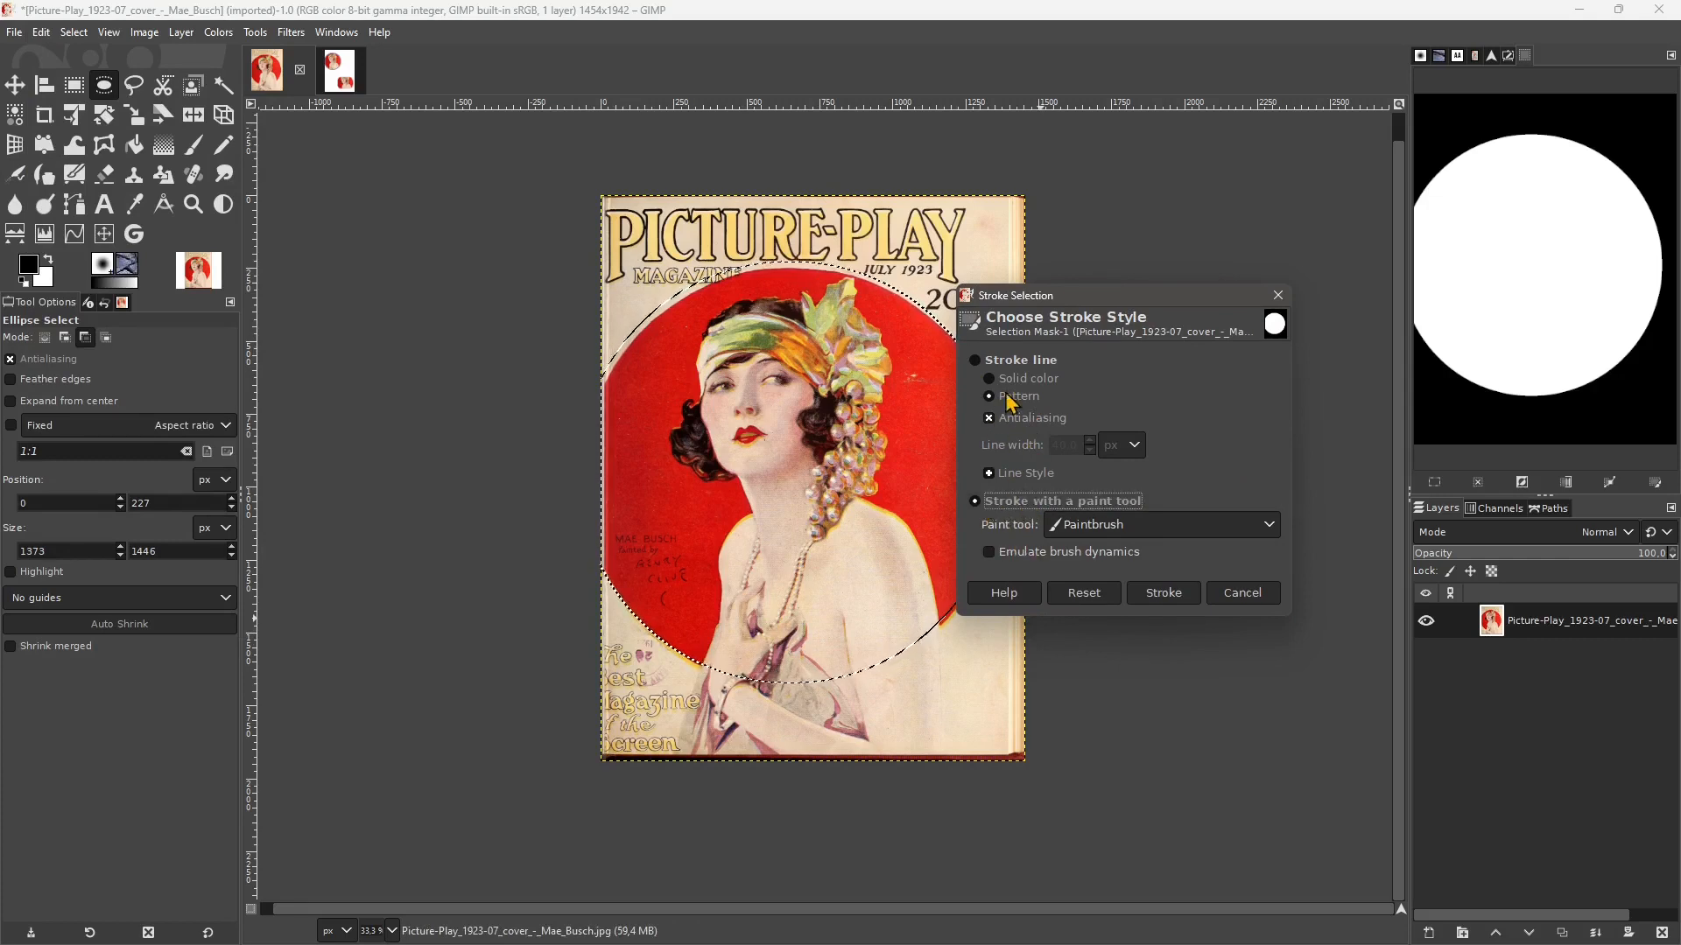
pyautogui.click(1016, 553)
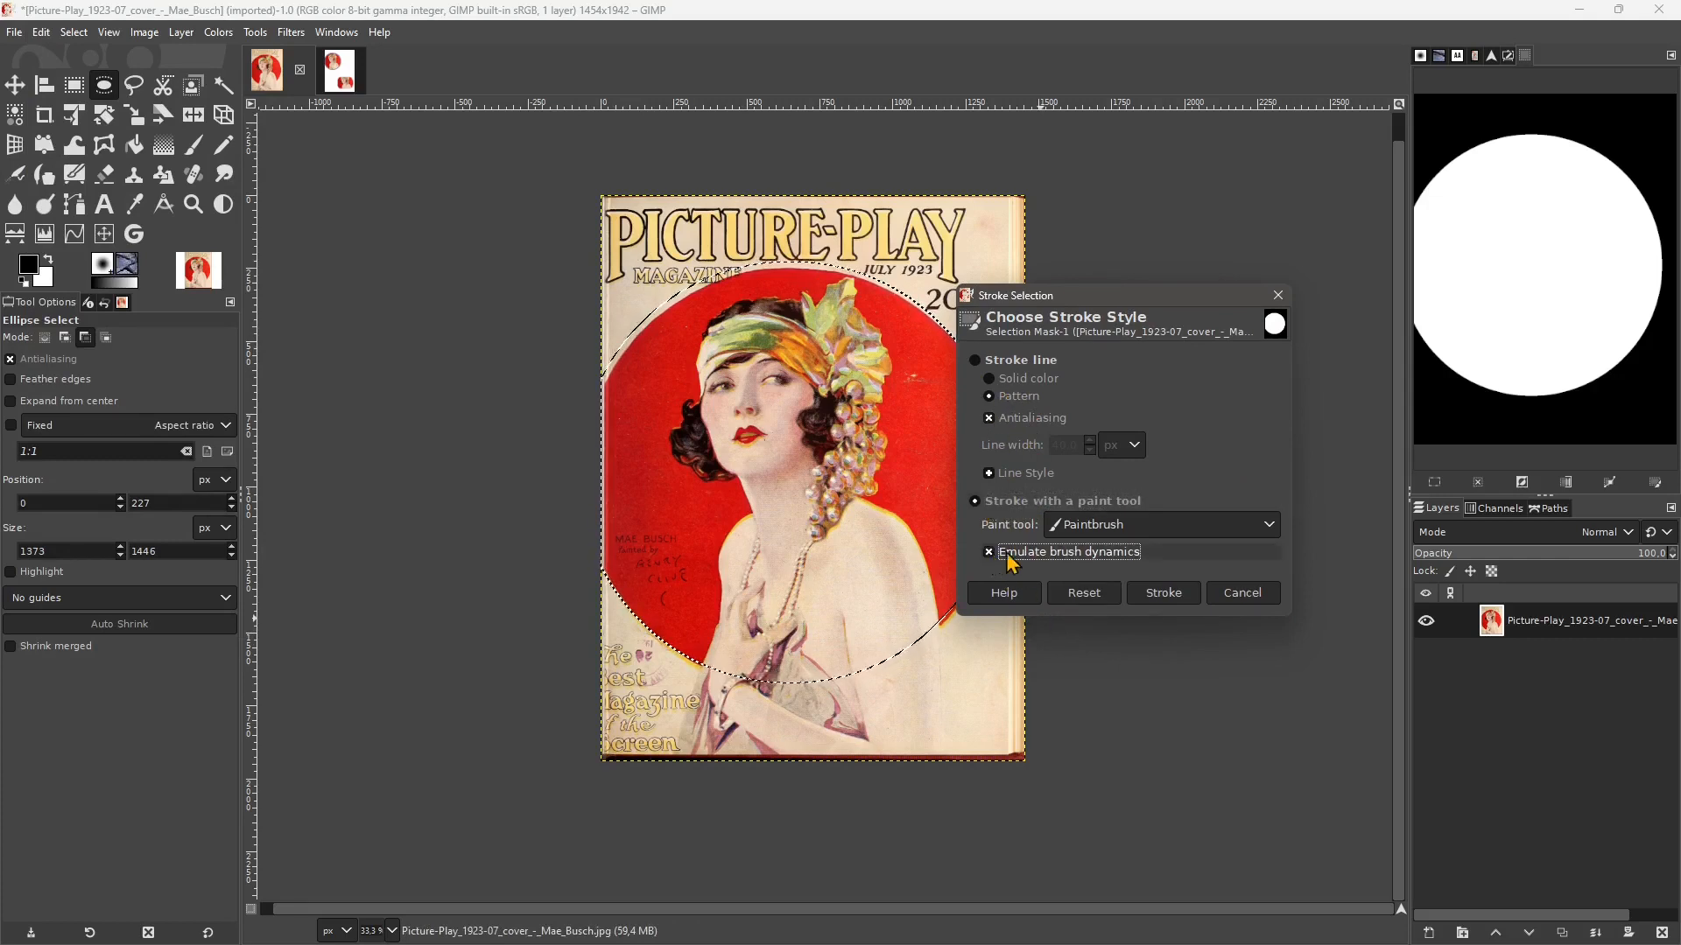
pyautogui.click(1157, 601)
pyautogui.hotkey('ctrl', 'z')
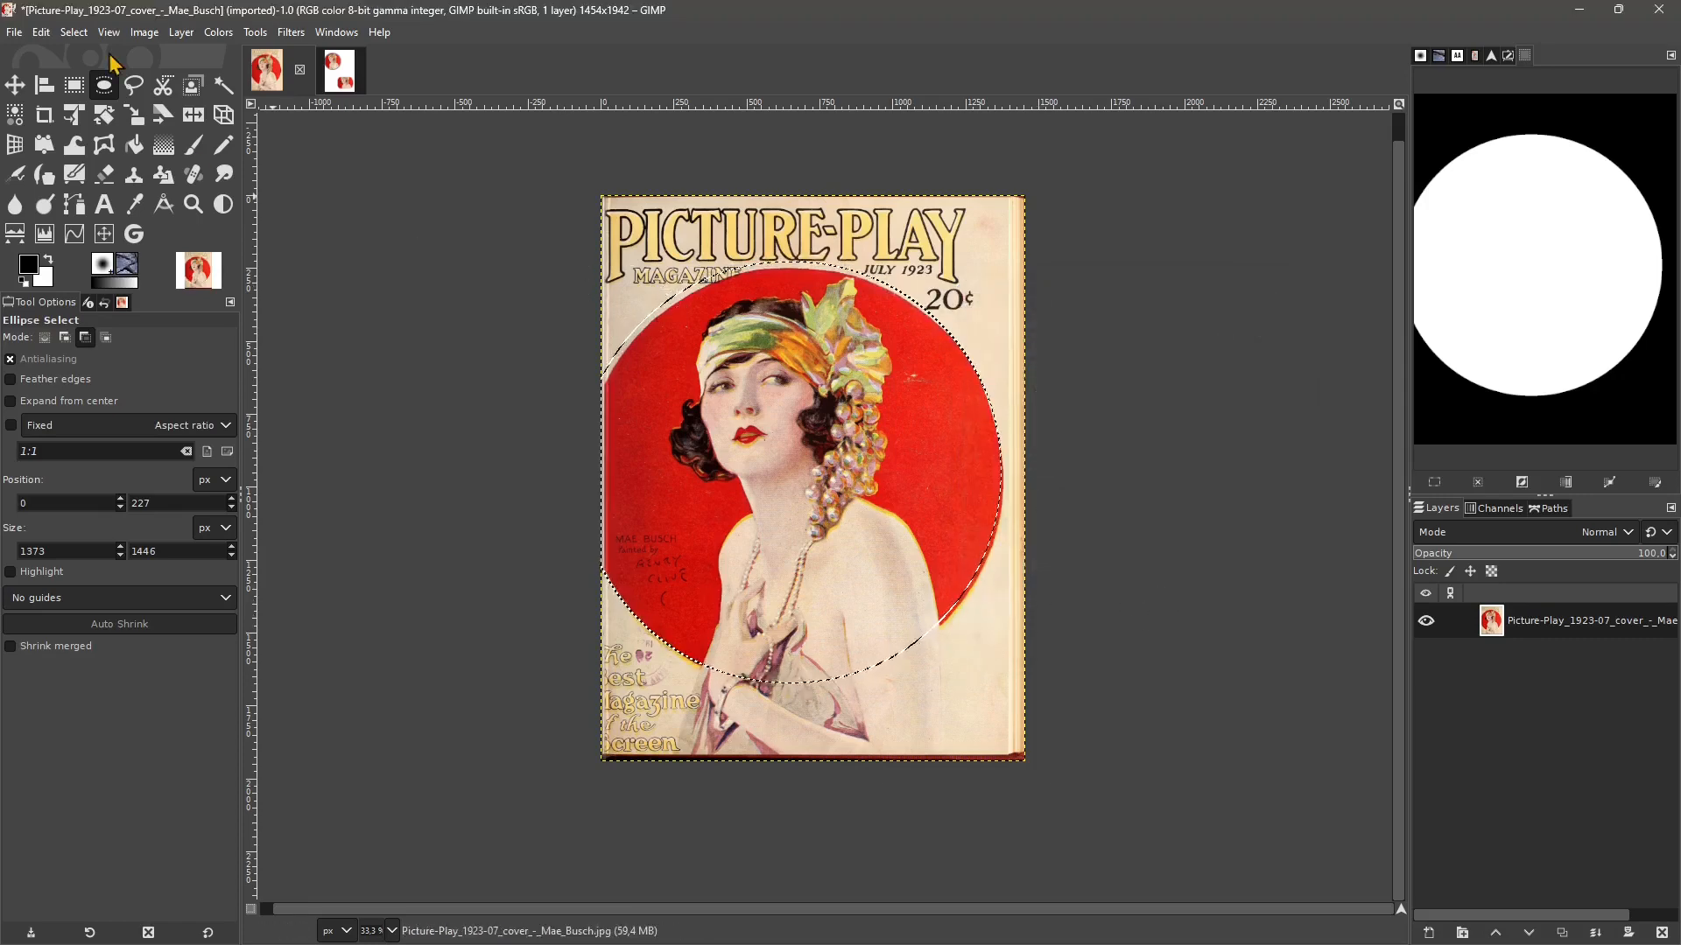
# - Set up a solid-color line stroke for the circular selection and change the foreground color to dark red 4e1111
pyautogui.click(41, 32)
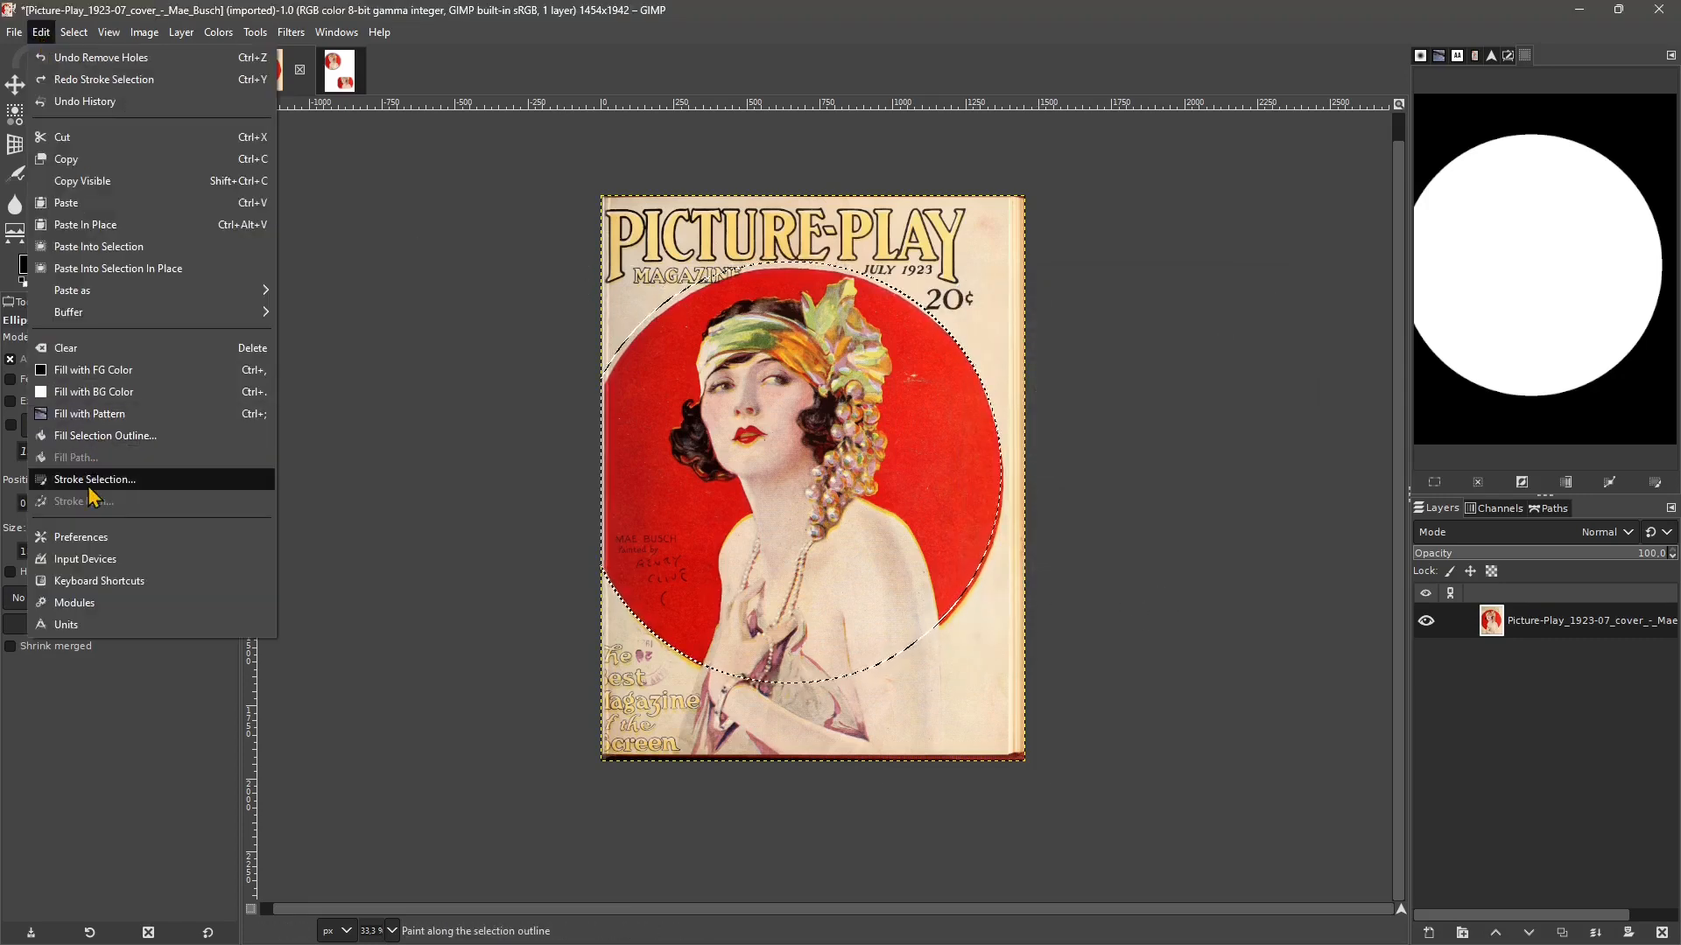
pyautogui.click(48, 476)
pyautogui.click(700, 406)
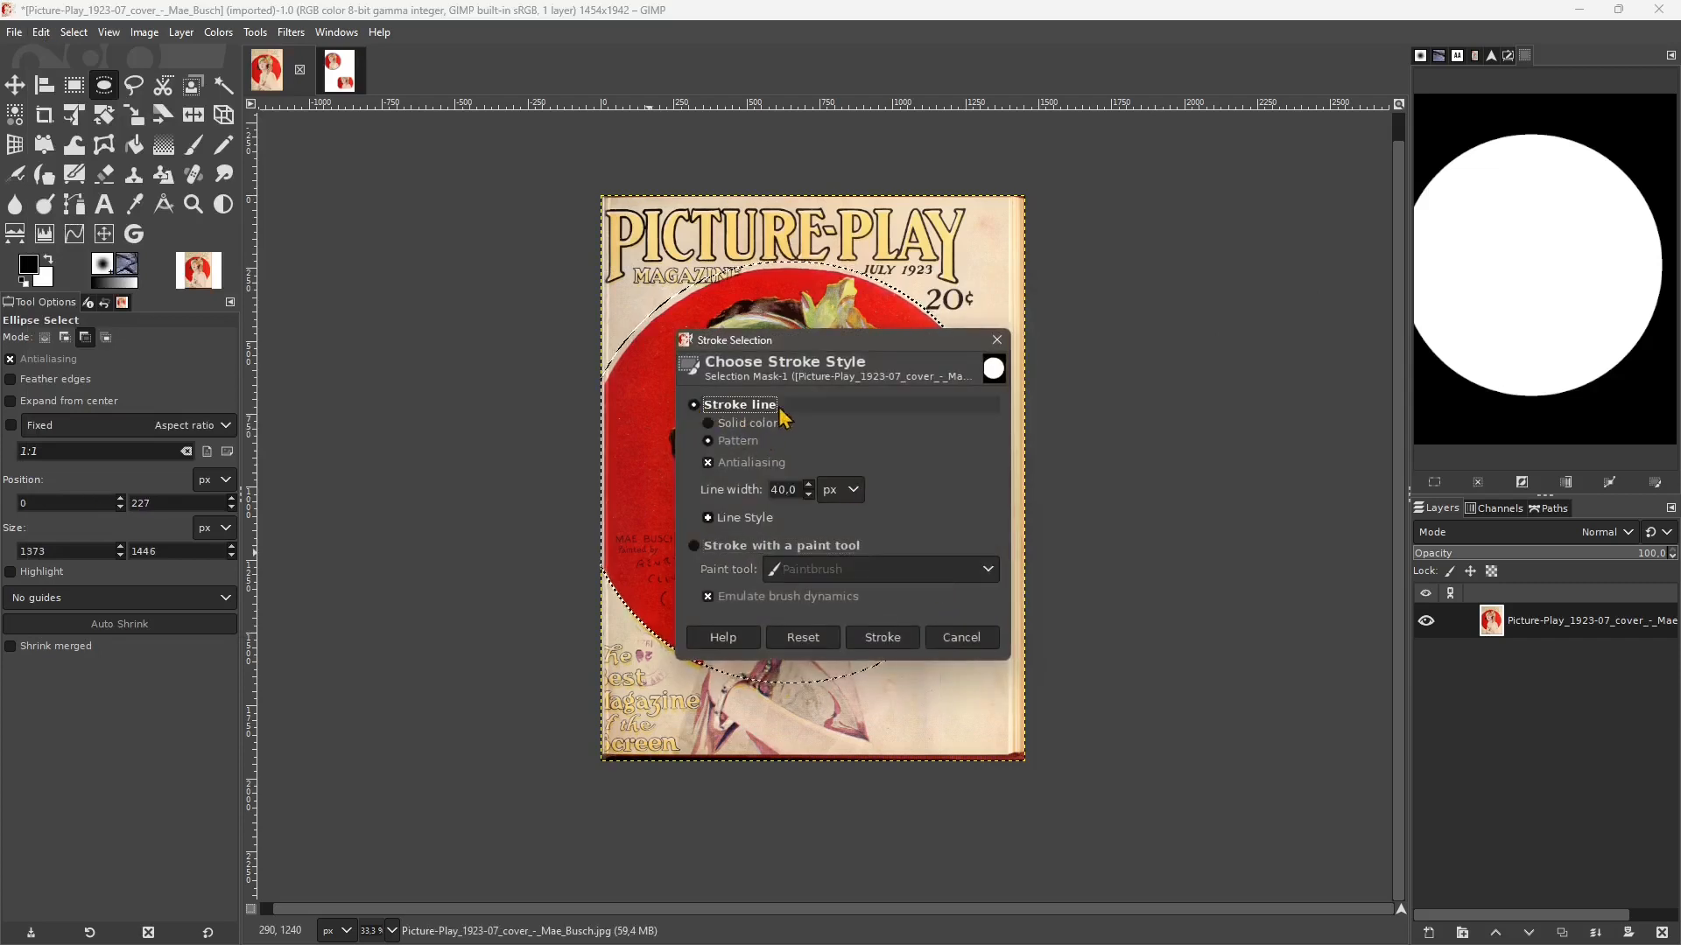
pyautogui.click(758, 423)
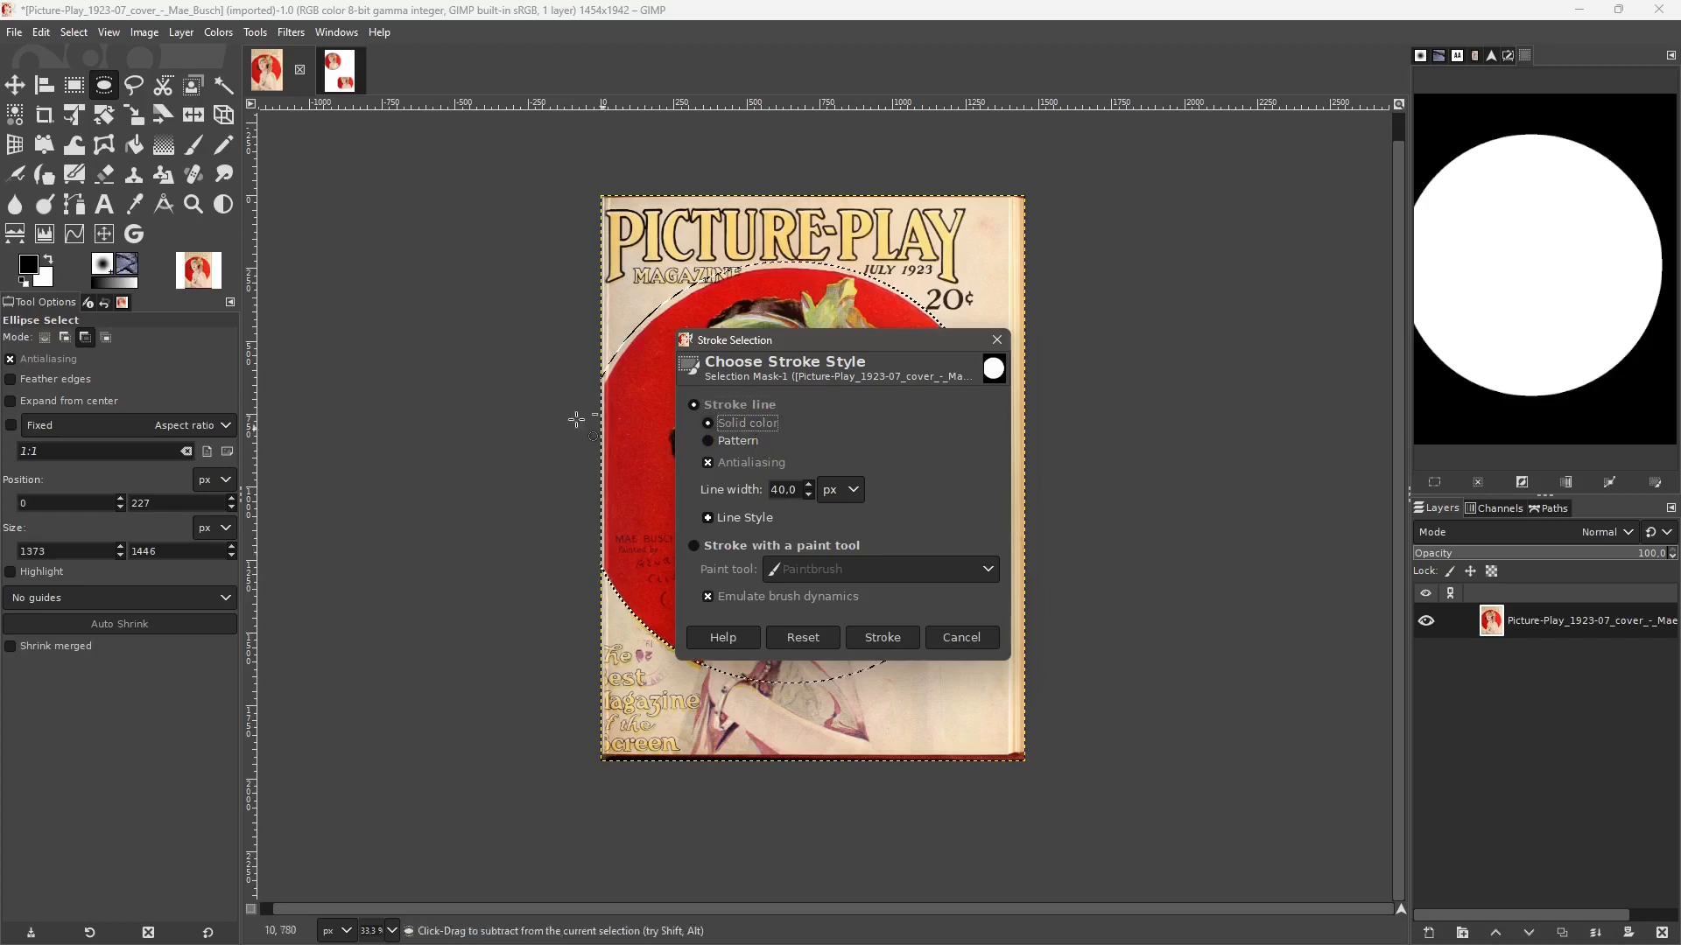
pyautogui.click(32, 267)
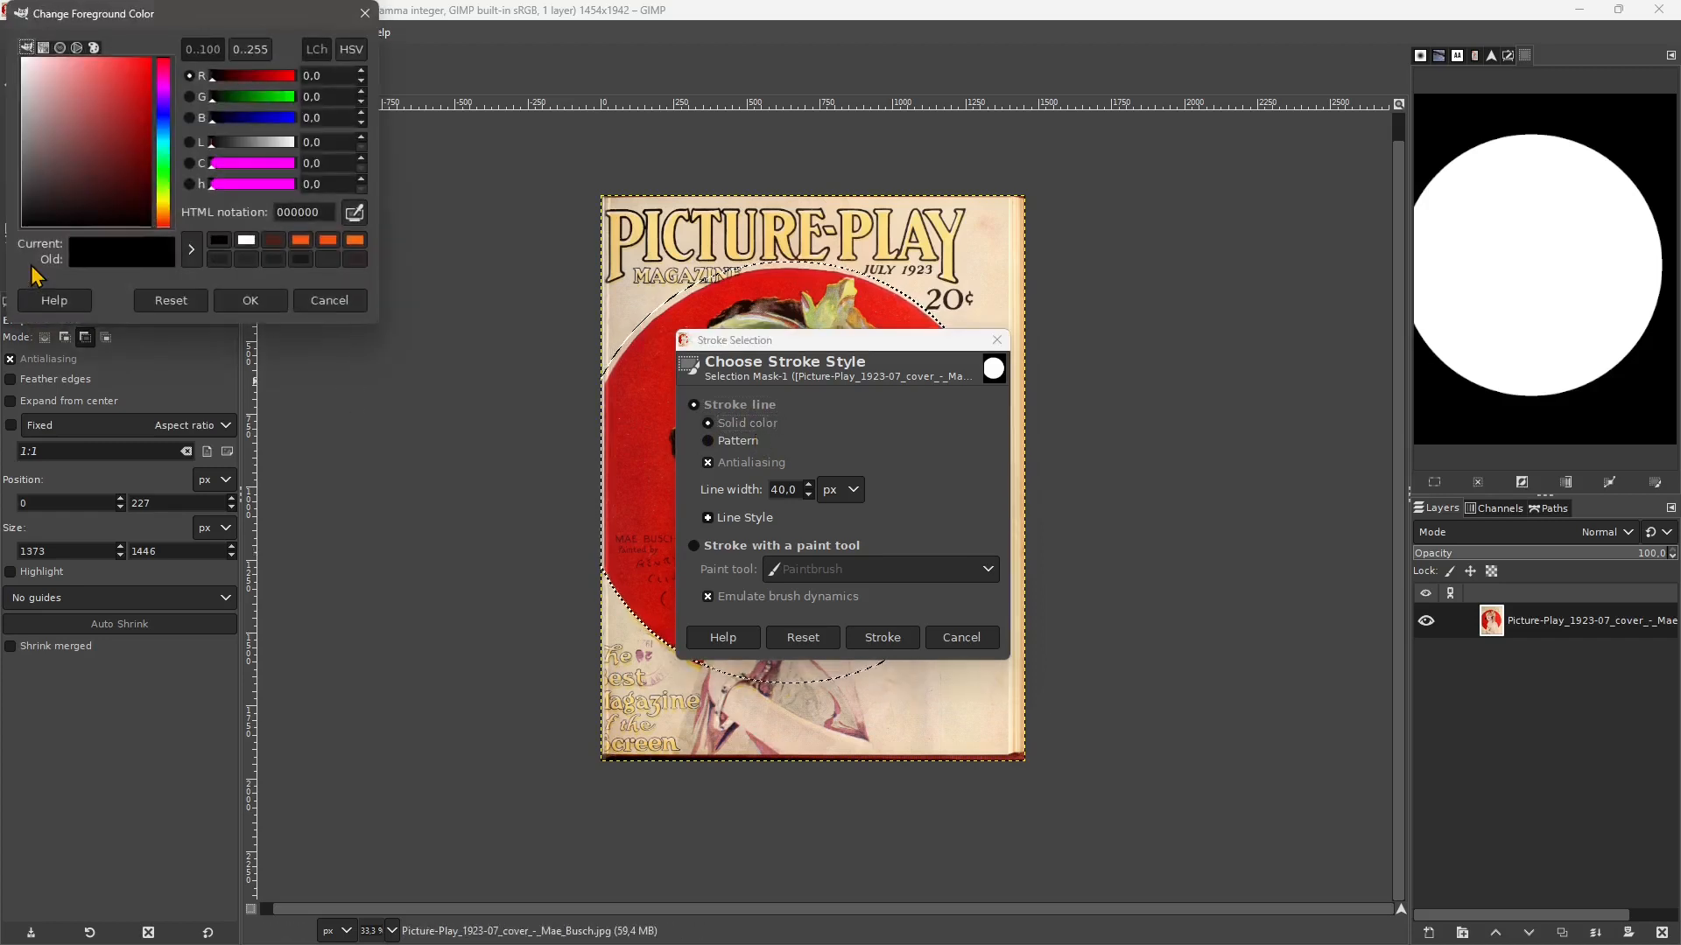
pyautogui.moveTo(102, 98); pyautogui.dragTo(123, 176)
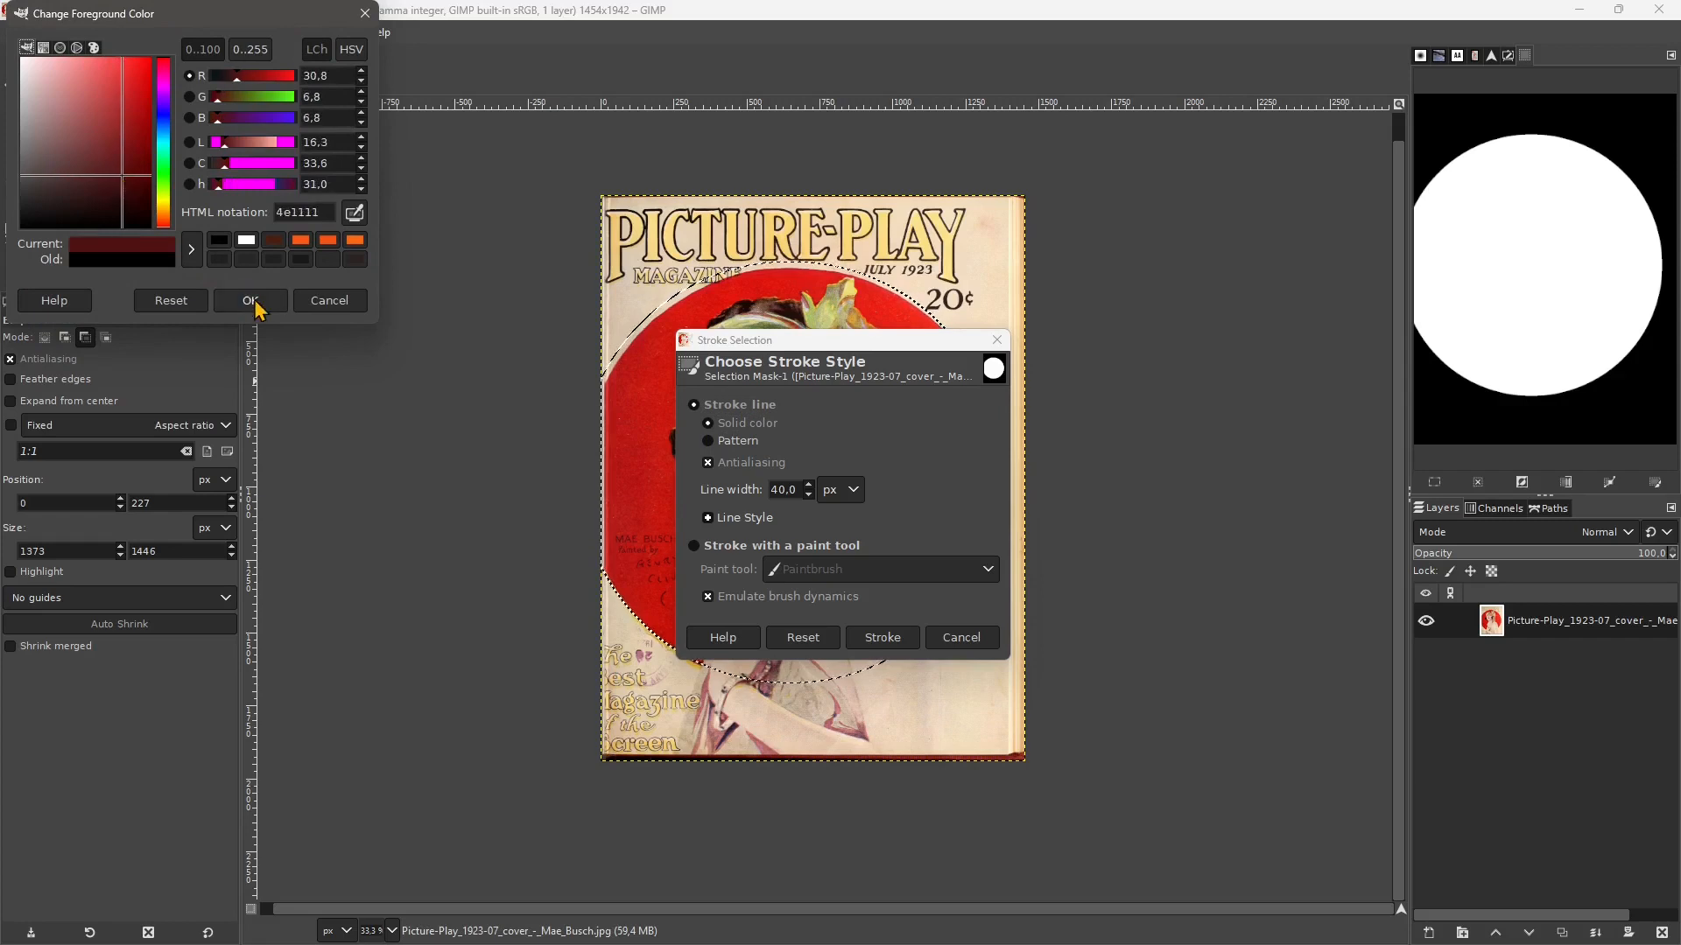
pyautogui.click(130, 208)
pyautogui.click(251, 300)
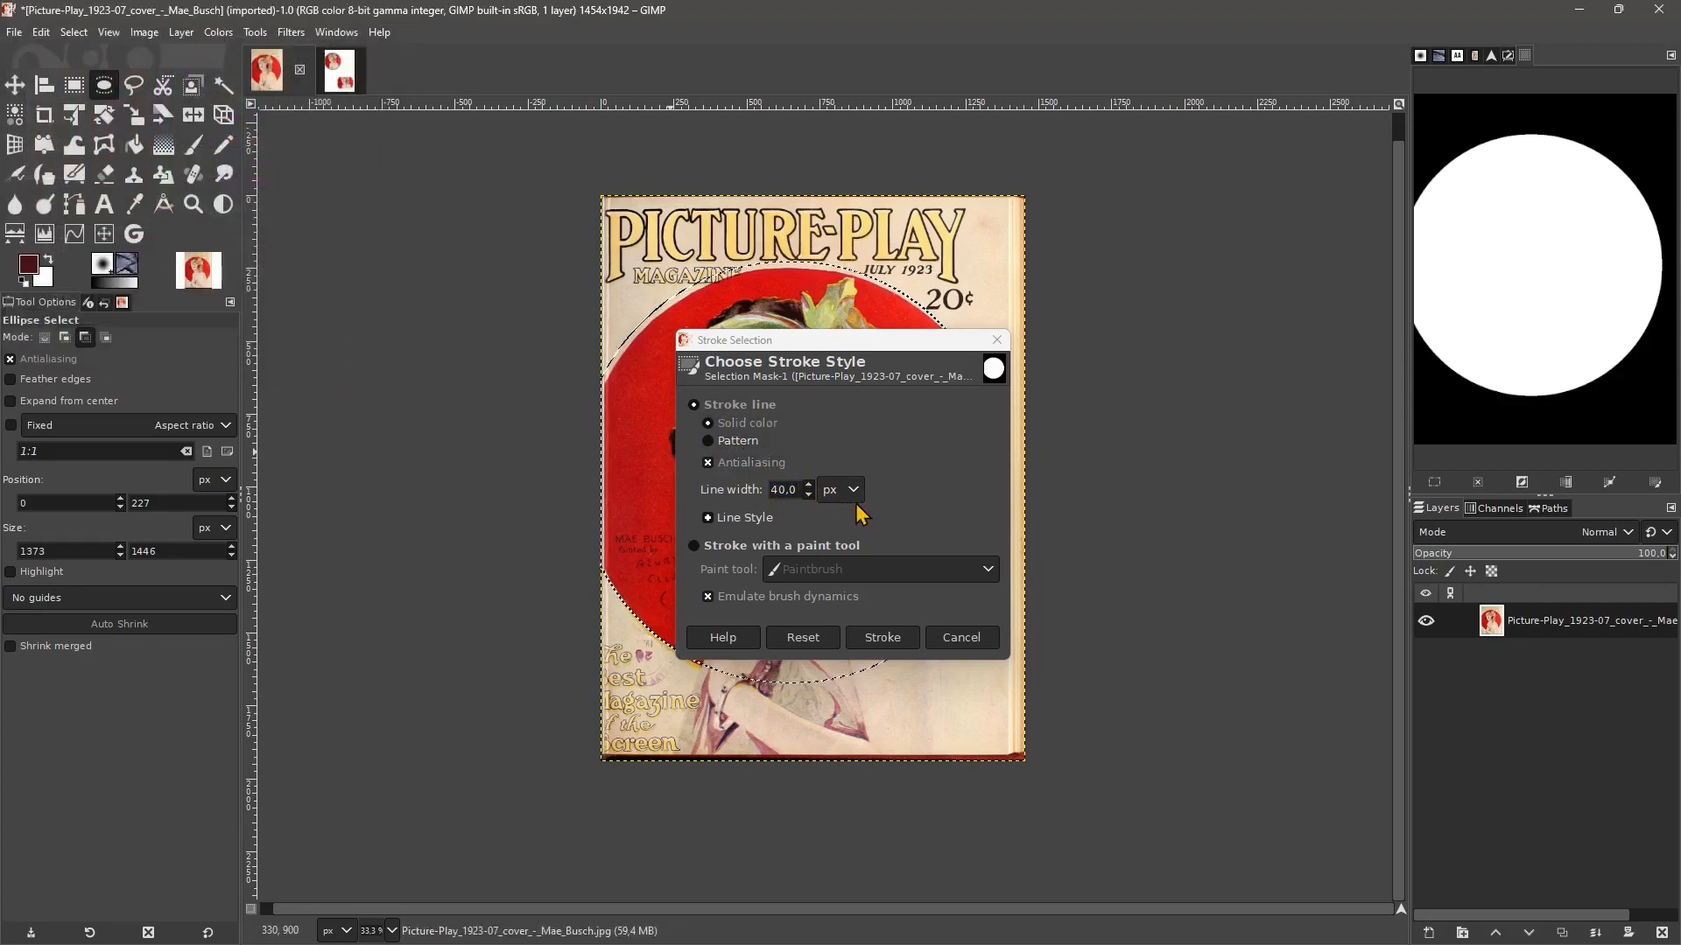
# - Set the stroke's line width to 30 px and expand the line style options
pyautogui.click(794, 492)
pyautogui.moveTo(791, 494); pyautogui.dragTo(765, 496)
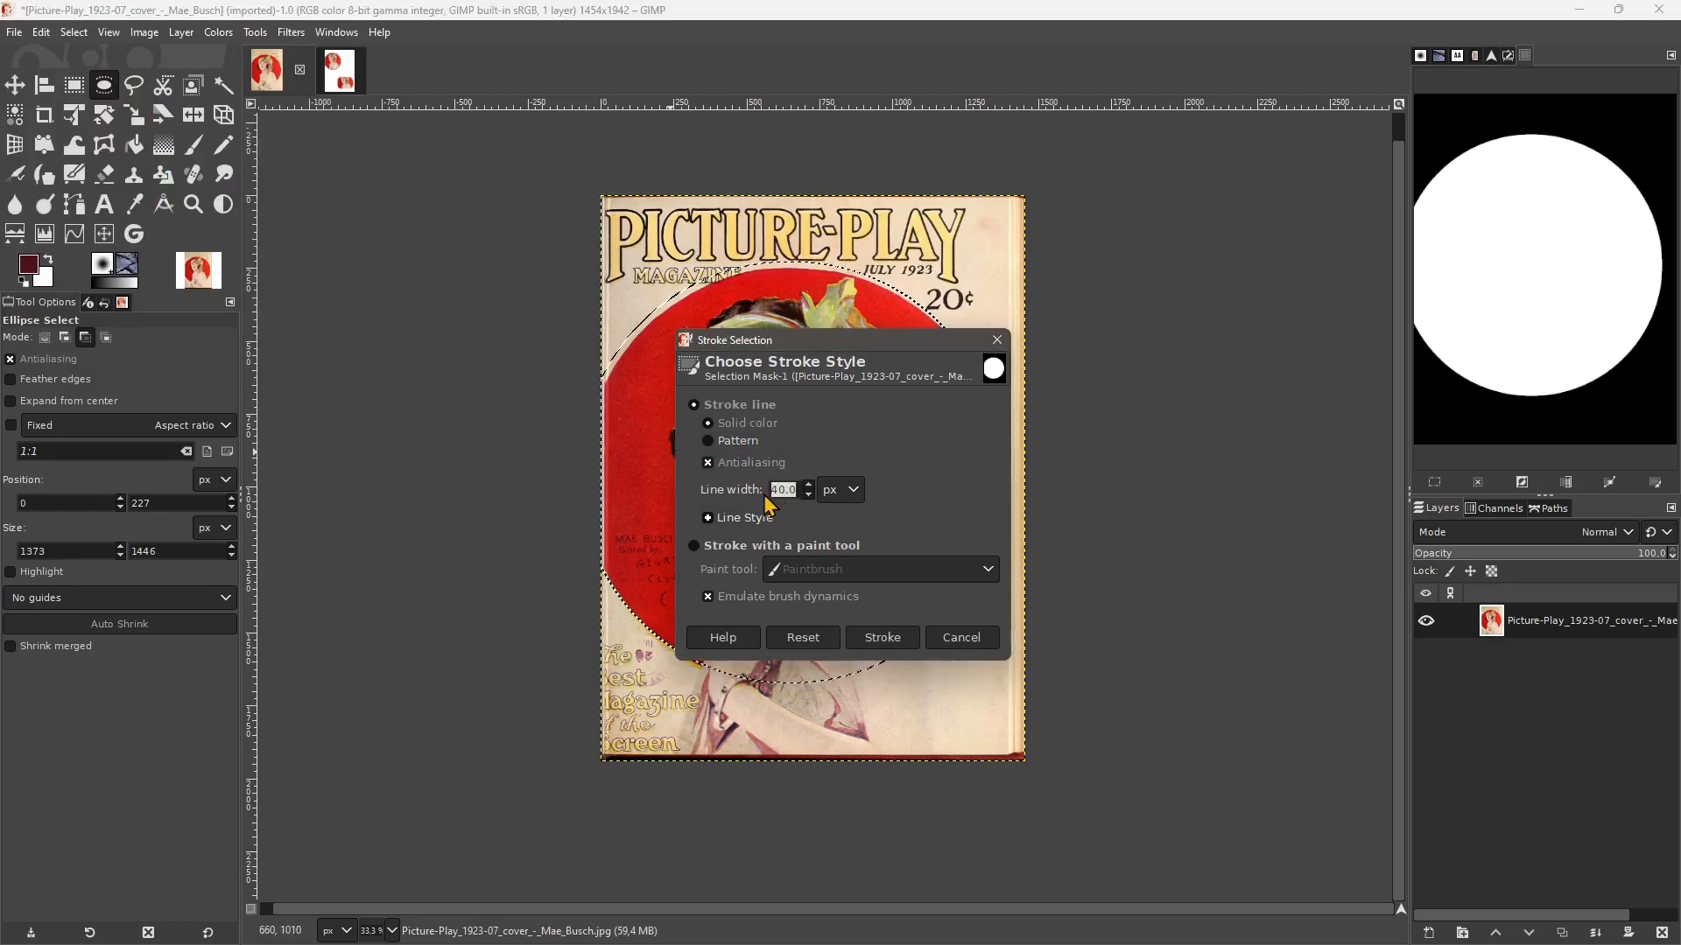
pyautogui.write('30')
pyautogui.click(712, 518)
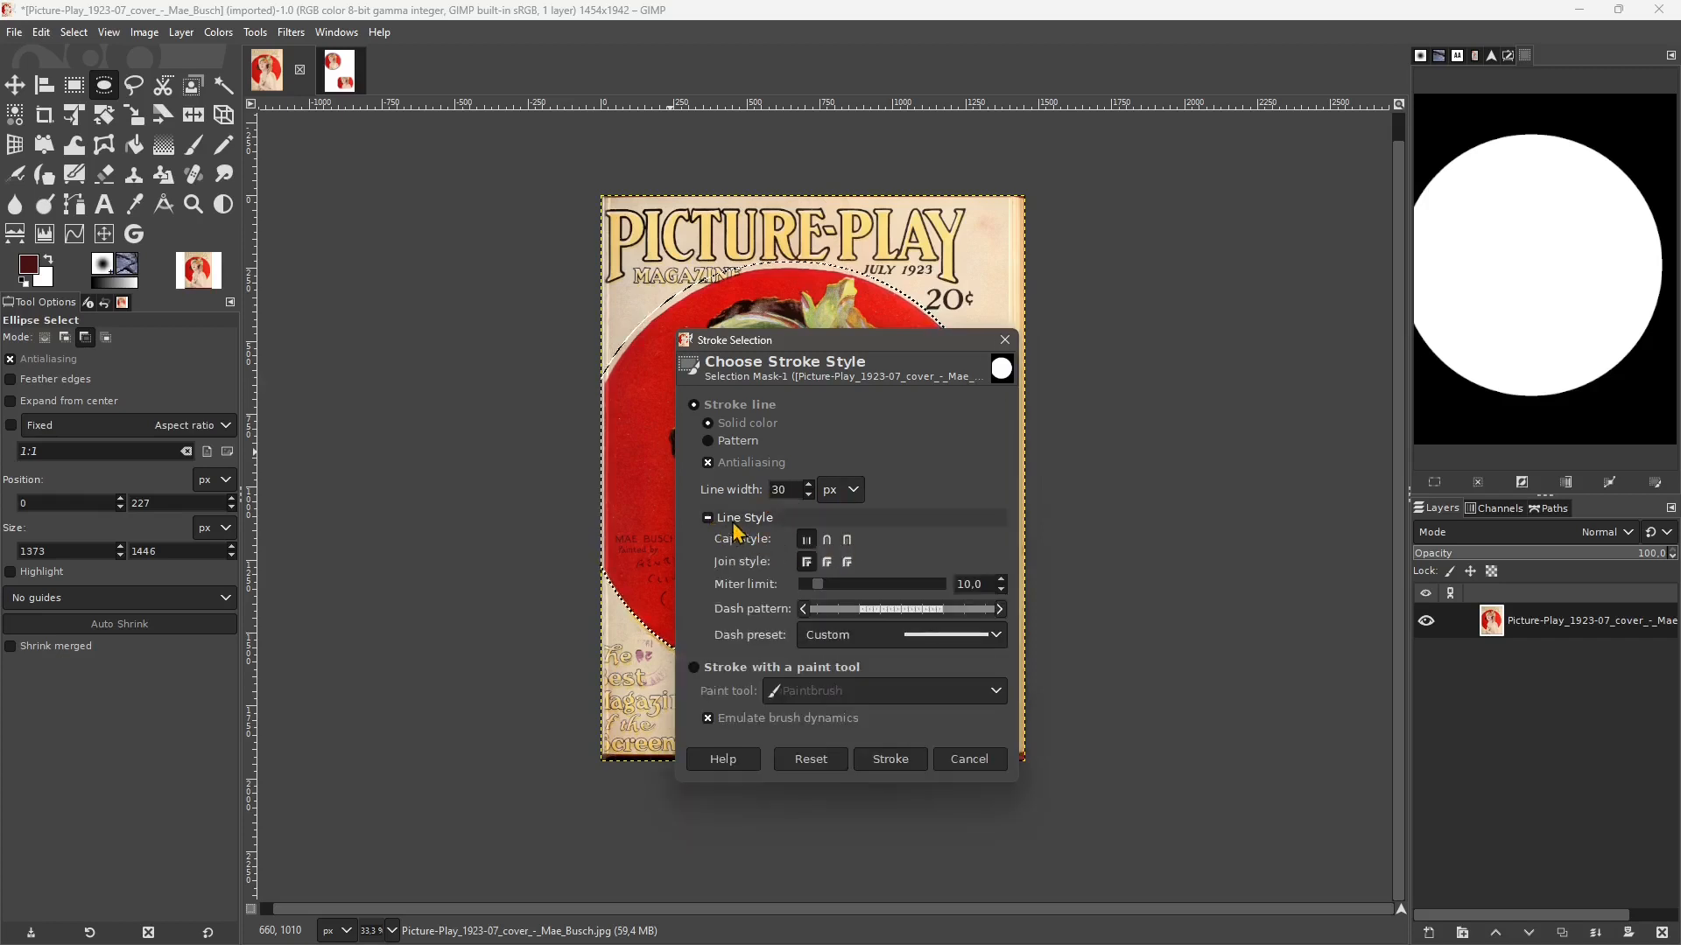
# - Try the line's cap styles, ending with the square cap, and raise the miter limit to 21.3
pyautogui.moveTo(771, 339)
pyautogui.mouseDown()
pyautogui.moveTo(963, 322)
pyautogui.moveTo(935, 325)
pyautogui.mouseUp()
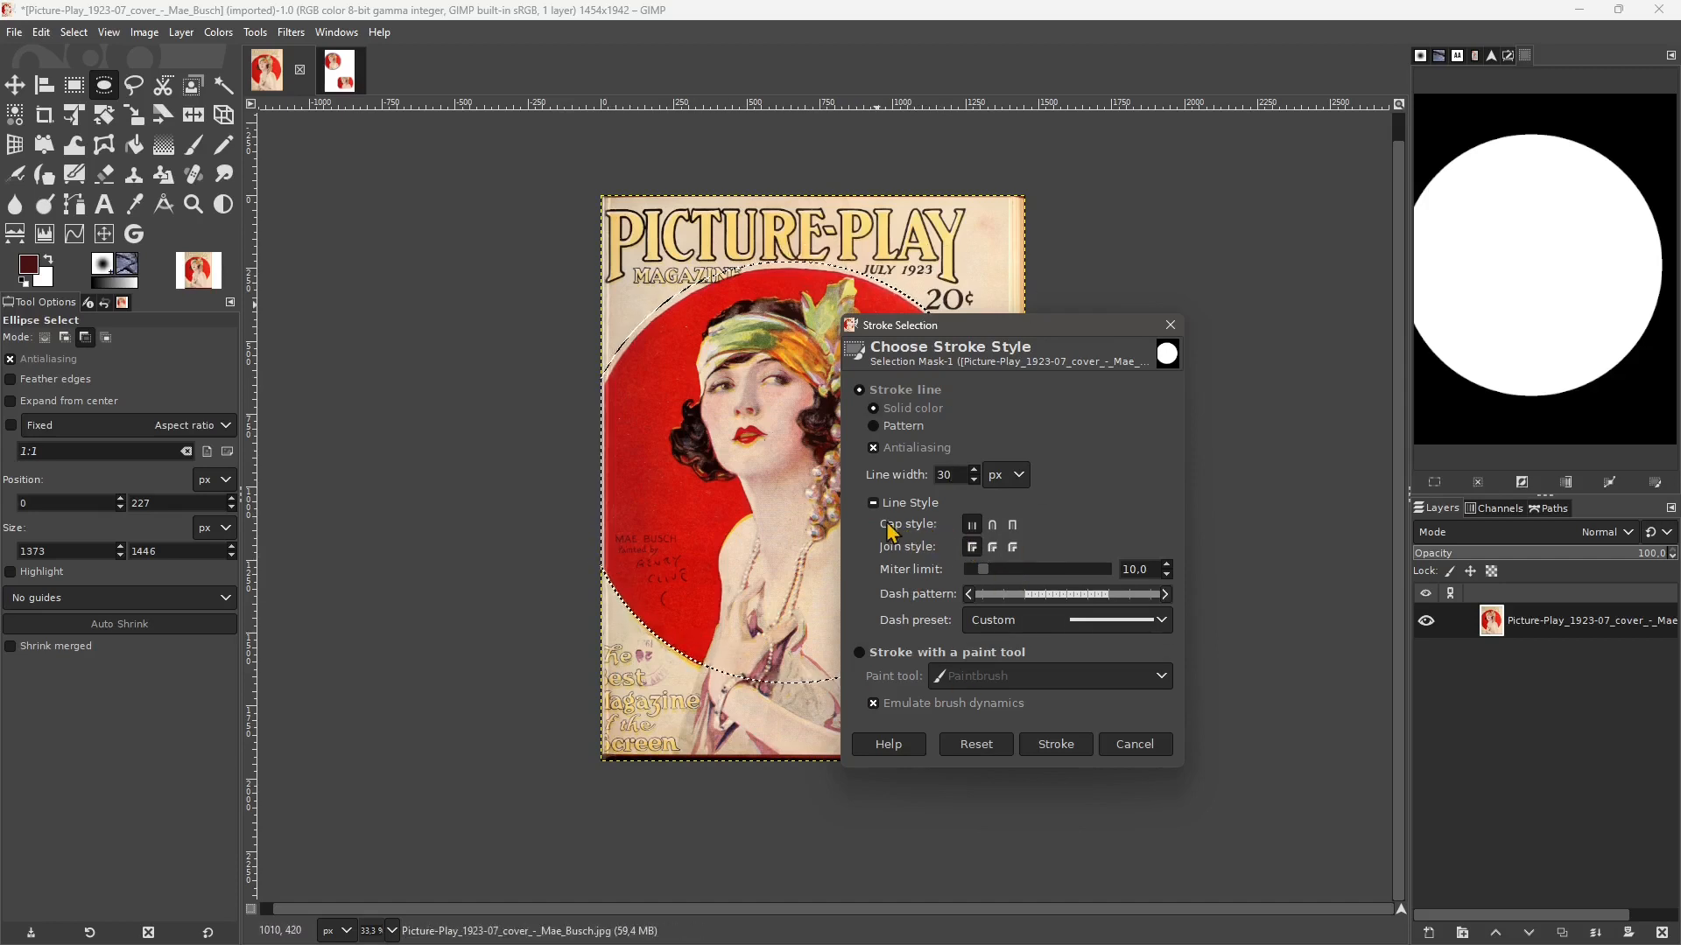
pyautogui.click(992, 525)
pyautogui.click(972, 527)
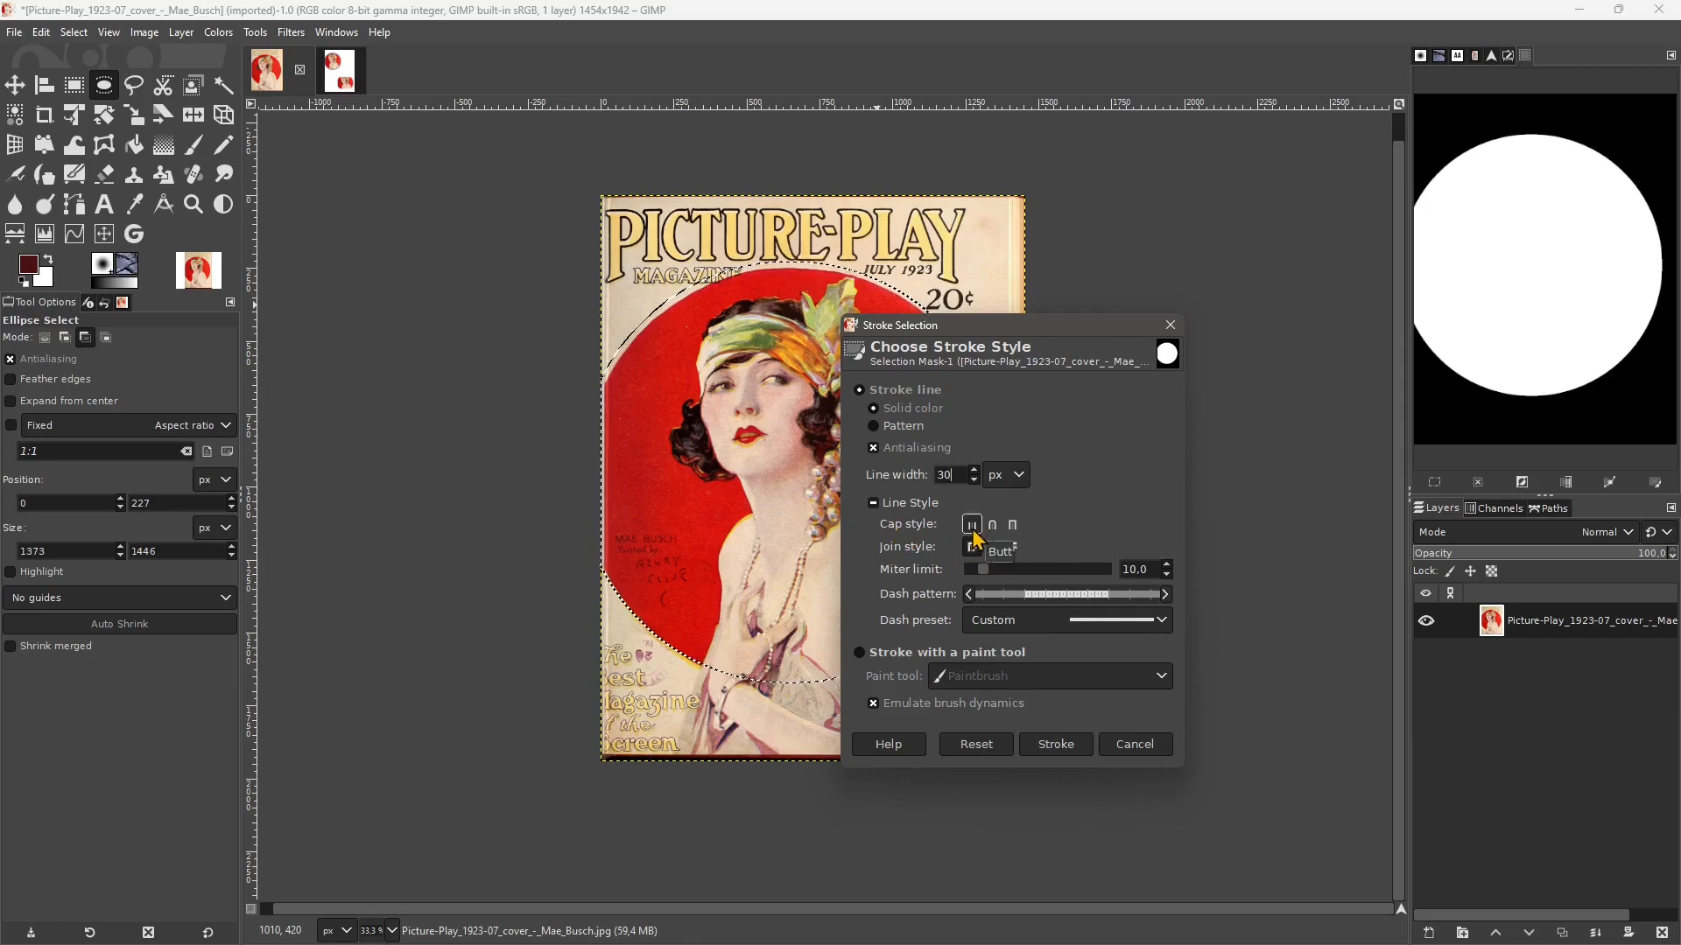
pyautogui.click(994, 527)
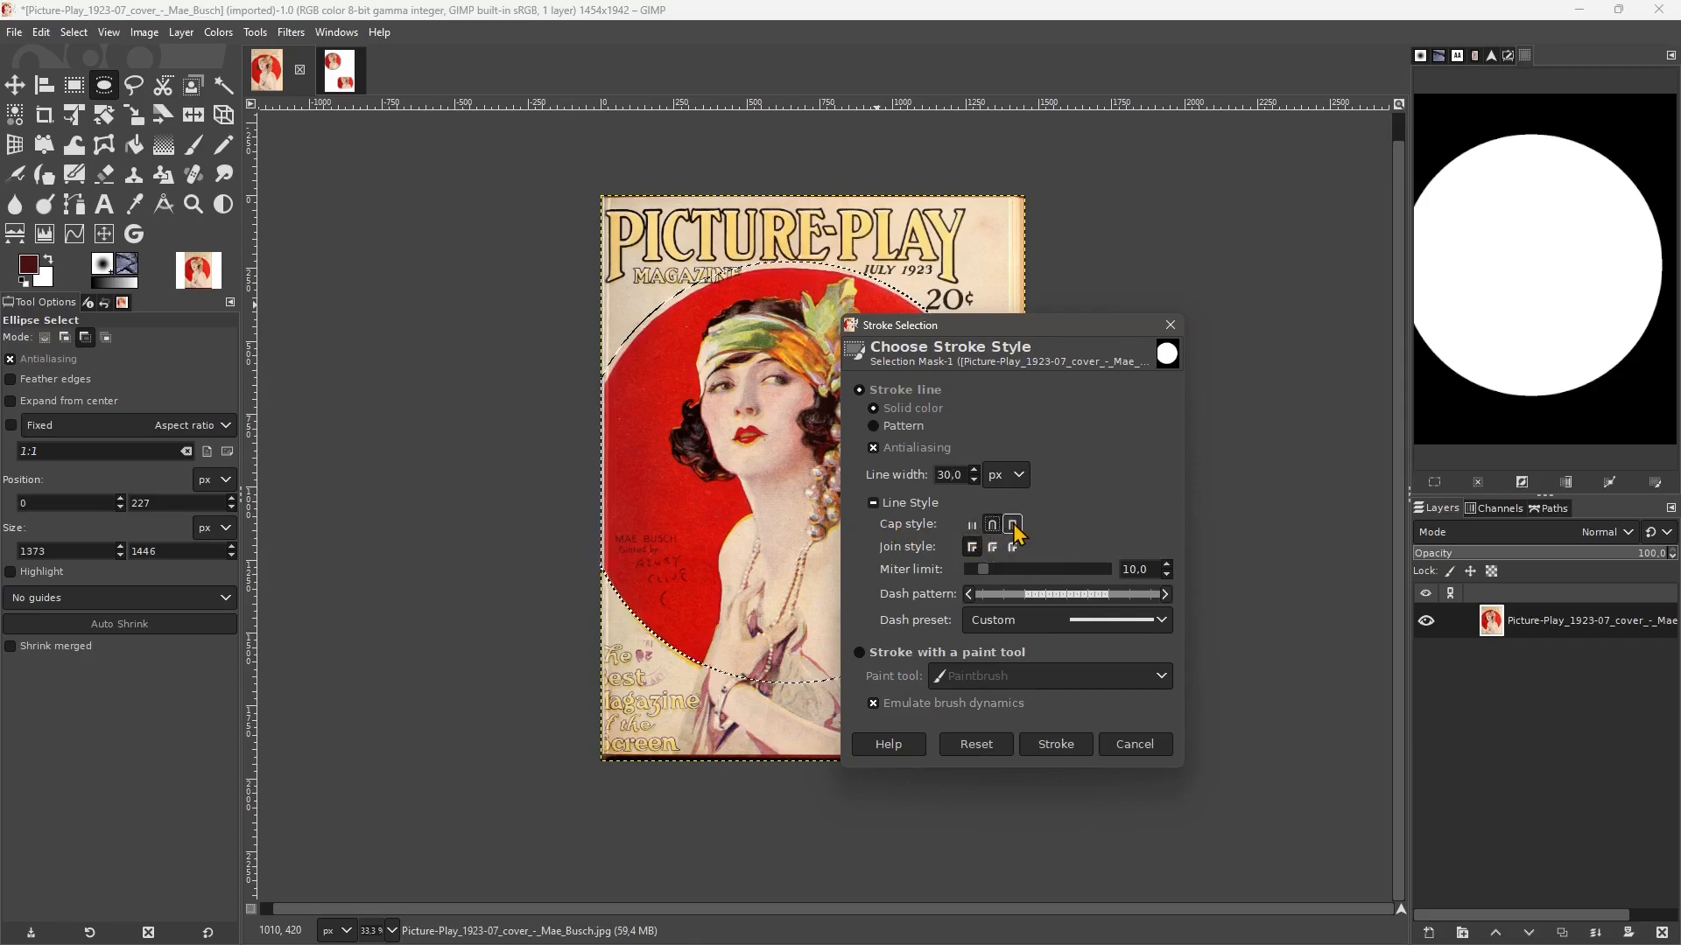
pyautogui.click(1014, 527)
pyautogui.click(994, 549)
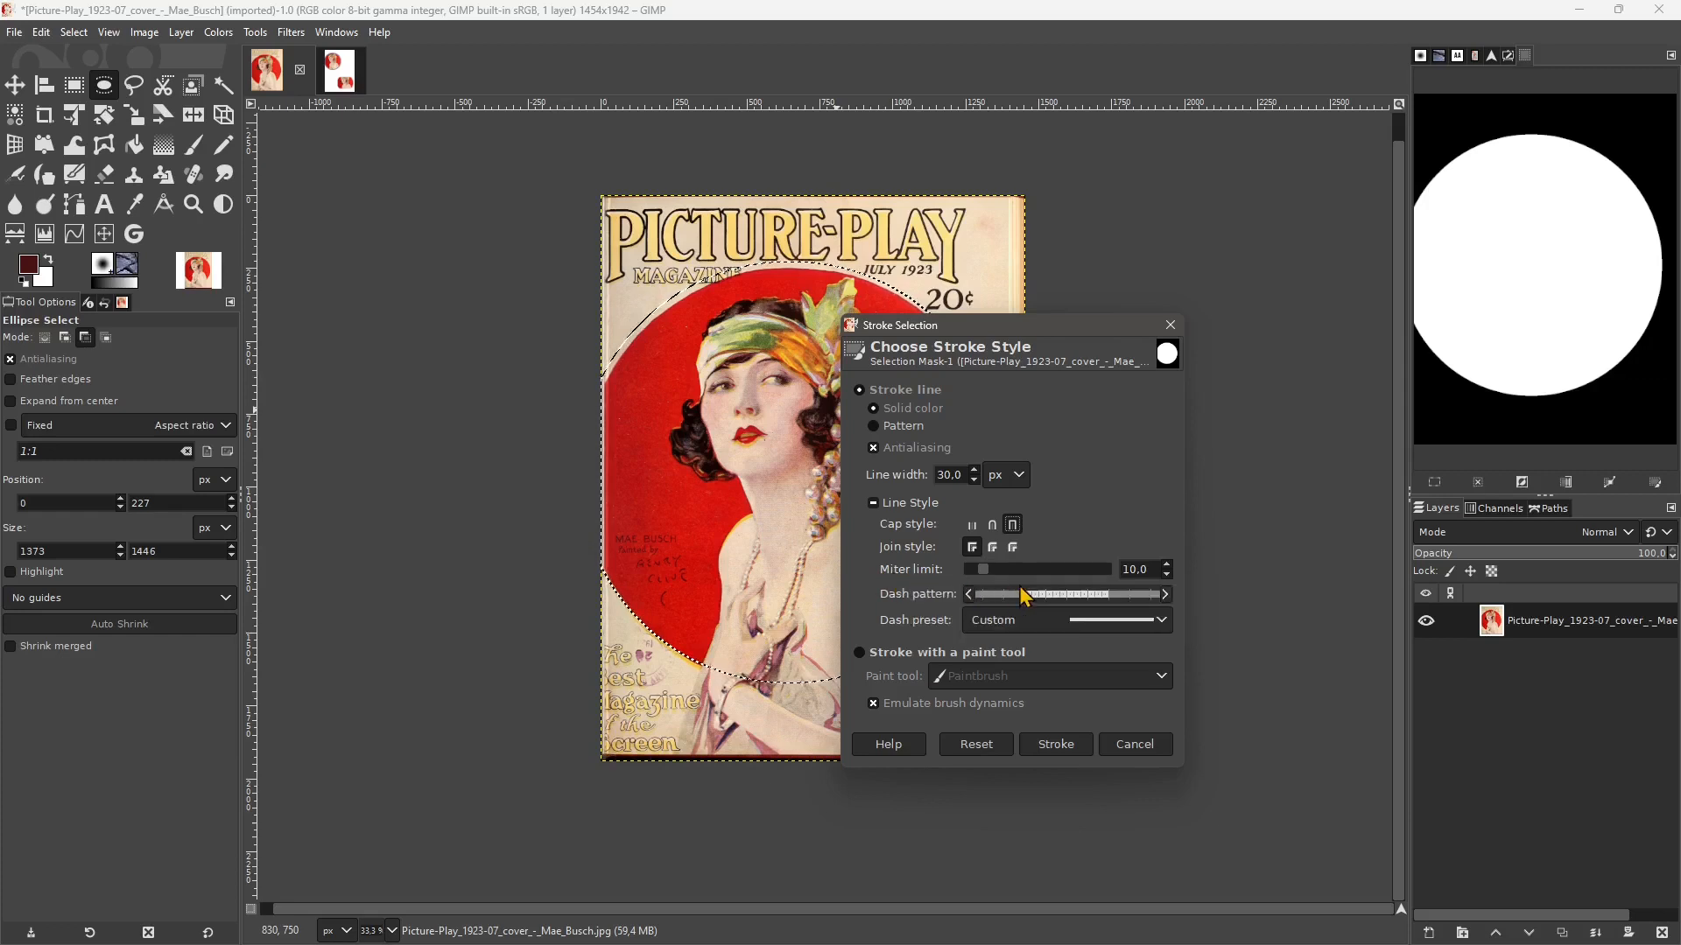
pyautogui.moveTo(985, 571); pyautogui.dragTo(1002, 572)
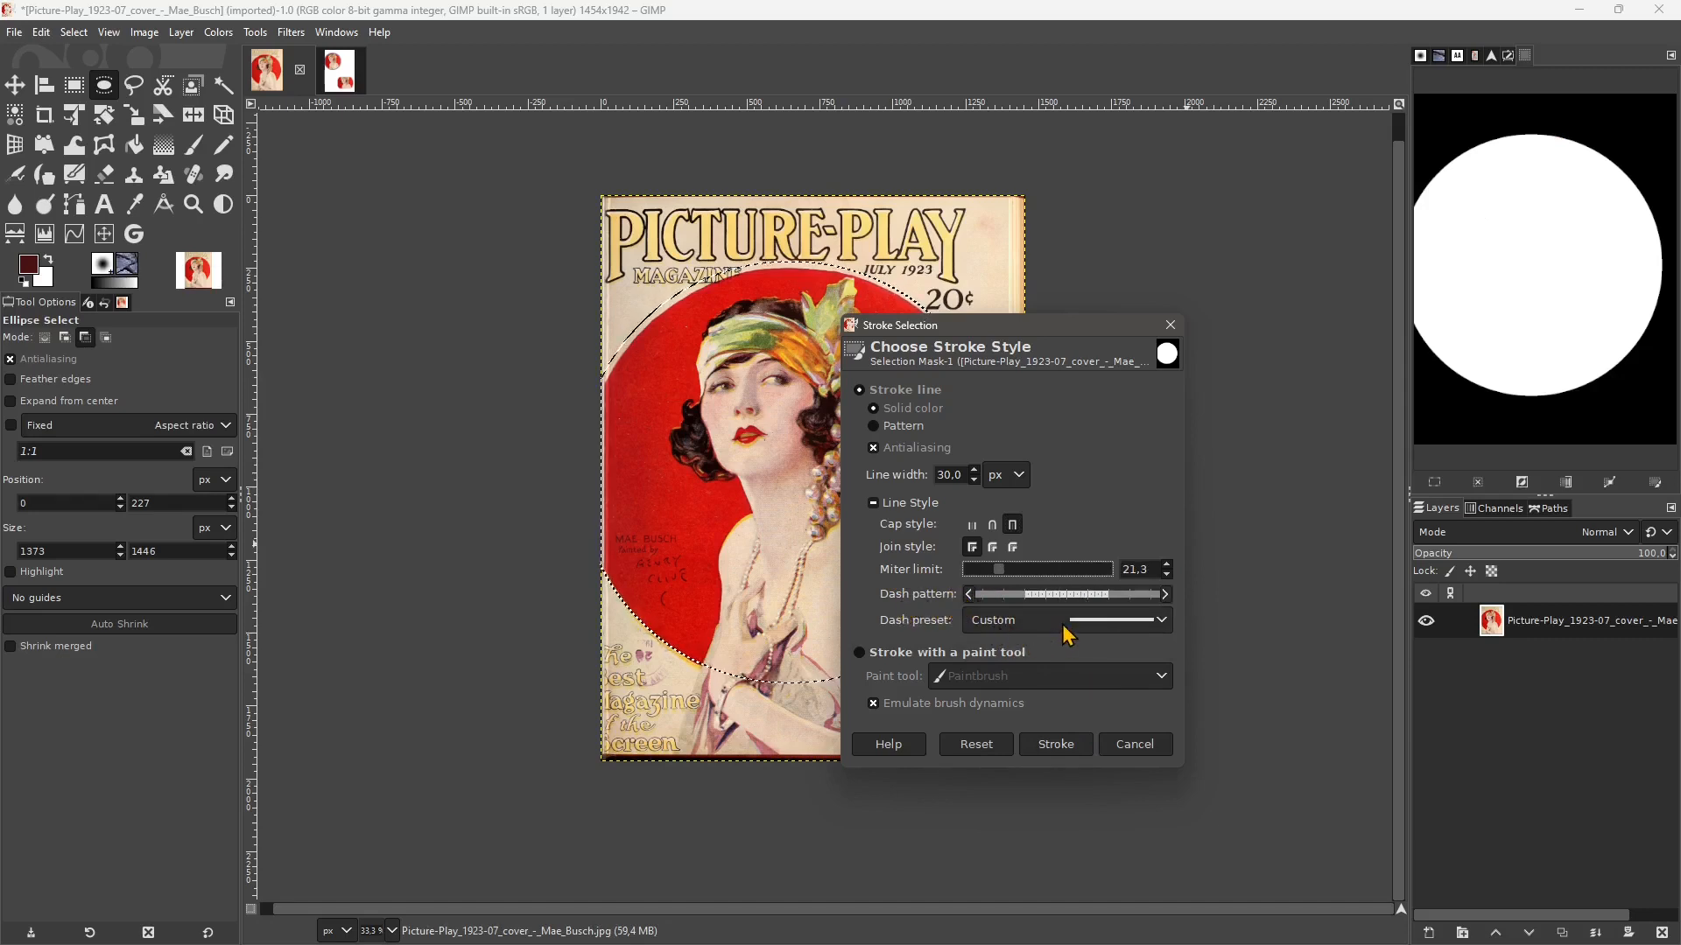
# - Try the Long dashes, Sparse dots and Dash, dot presets for the stroke line
pyautogui.click(987, 622)
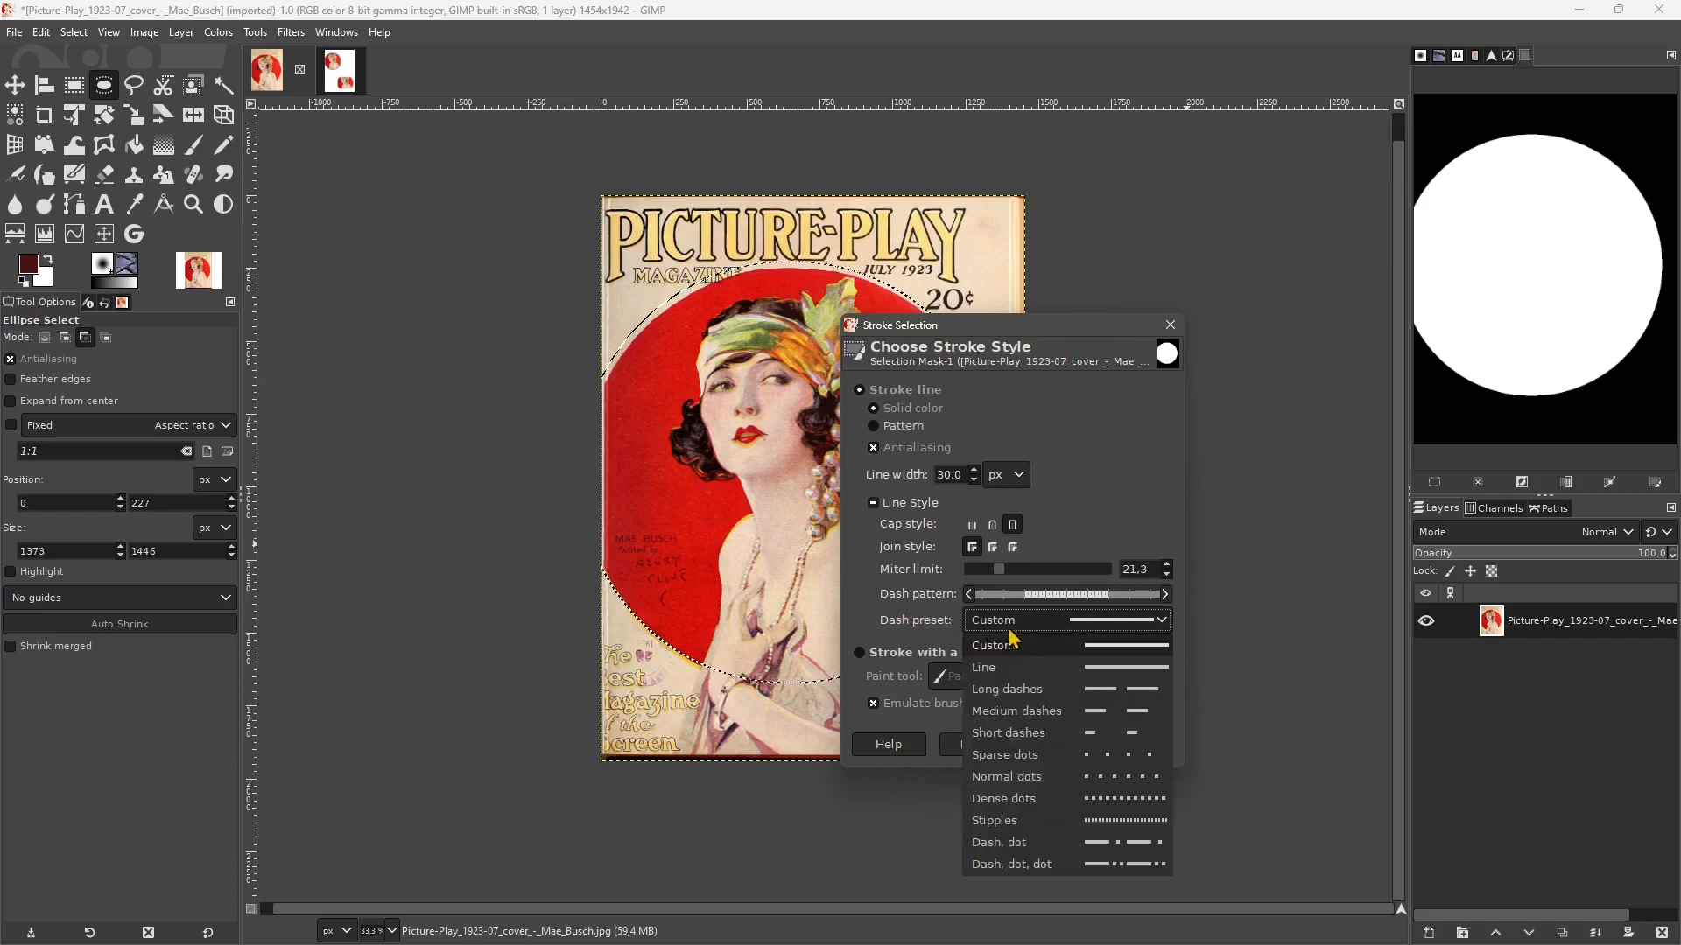
pyautogui.click(1069, 691)
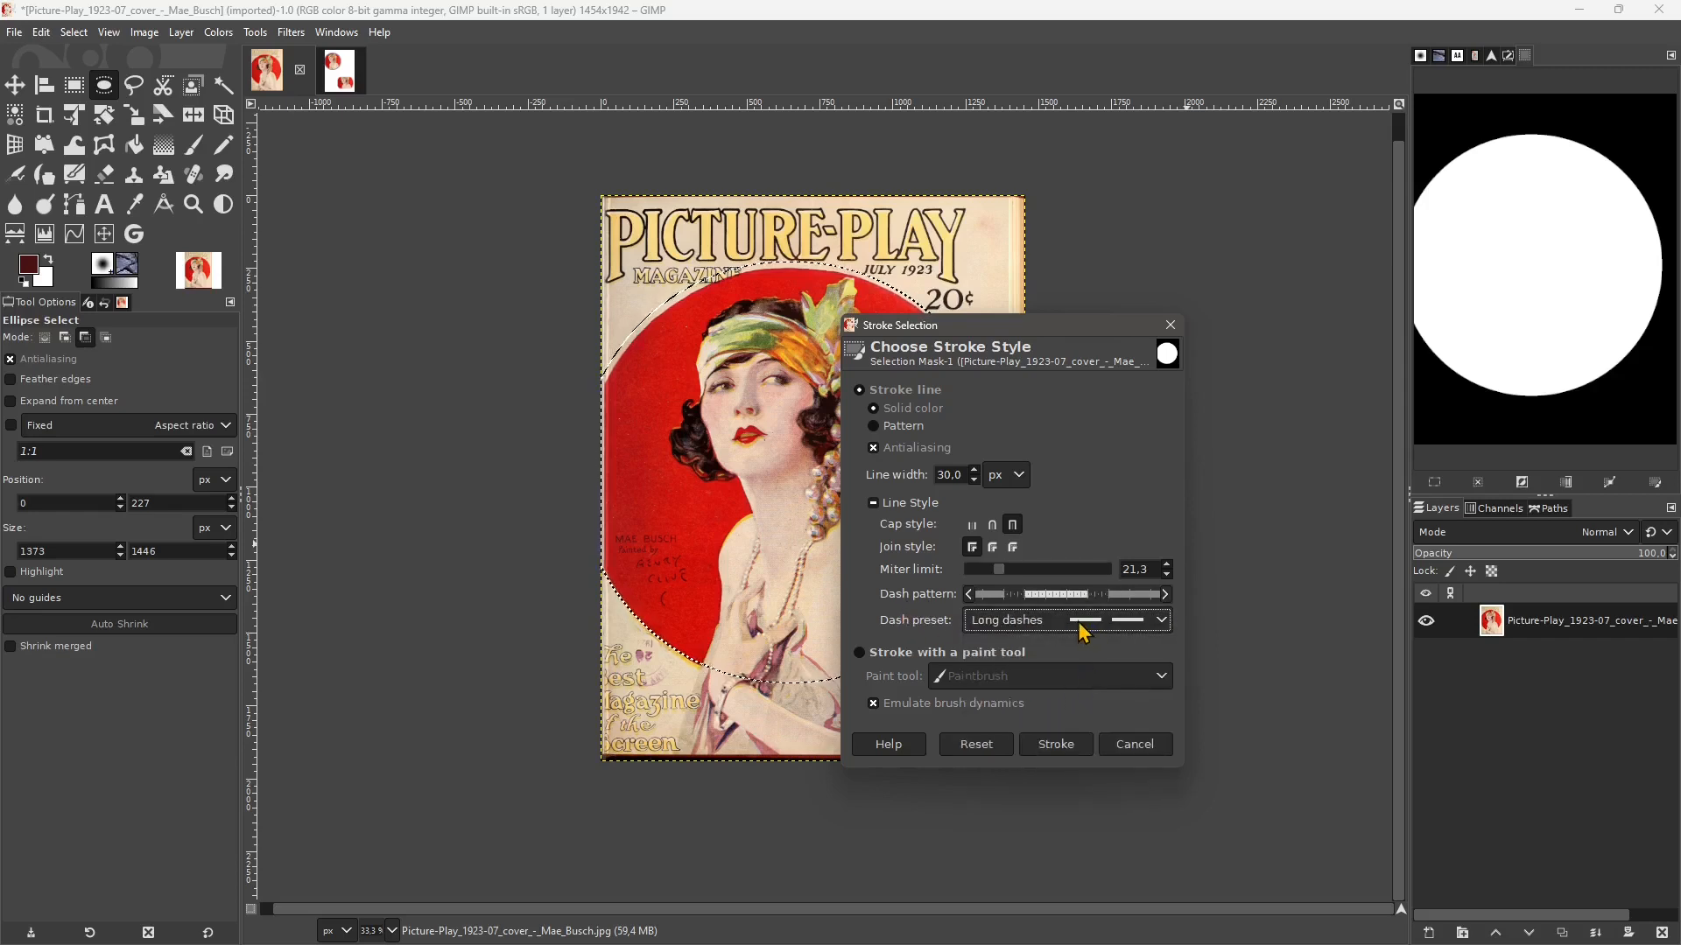
pyautogui.click(1084, 630)
pyautogui.click(1088, 755)
pyautogui.click(1061, 630)
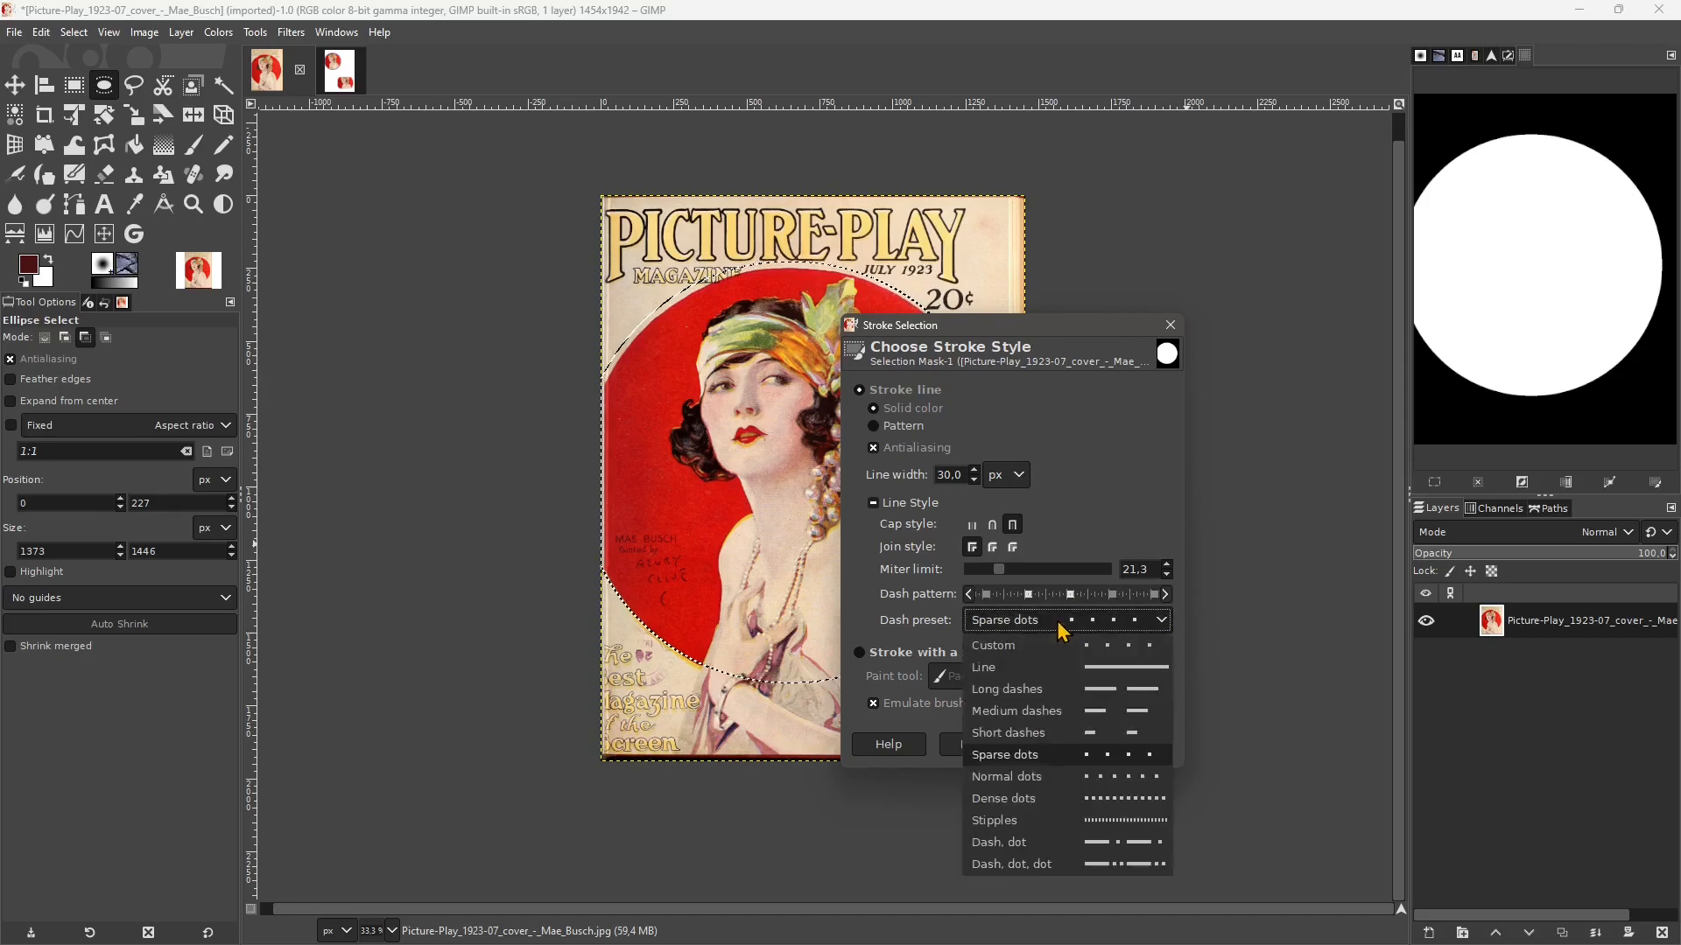
pyautogui.click(1063, 842)
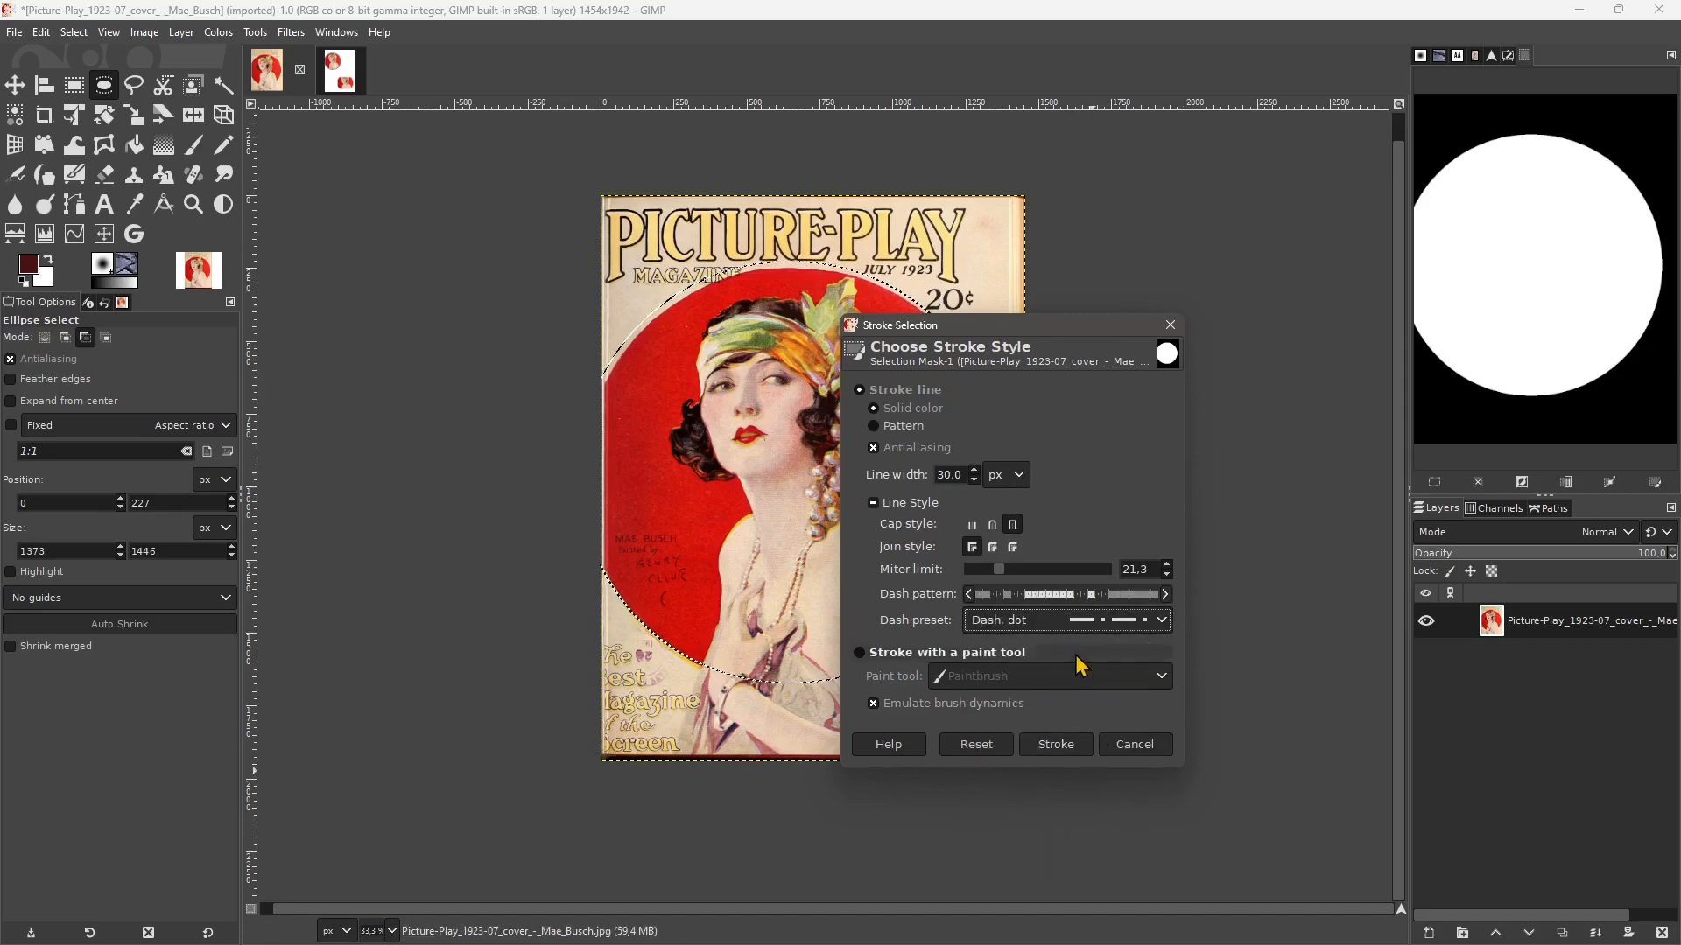
# - Try editing individual segments of the dash pattern, then switch the dash preset to Stipples
pyautogui.click(1043, 597)
pyautogui.click(1034, 596)
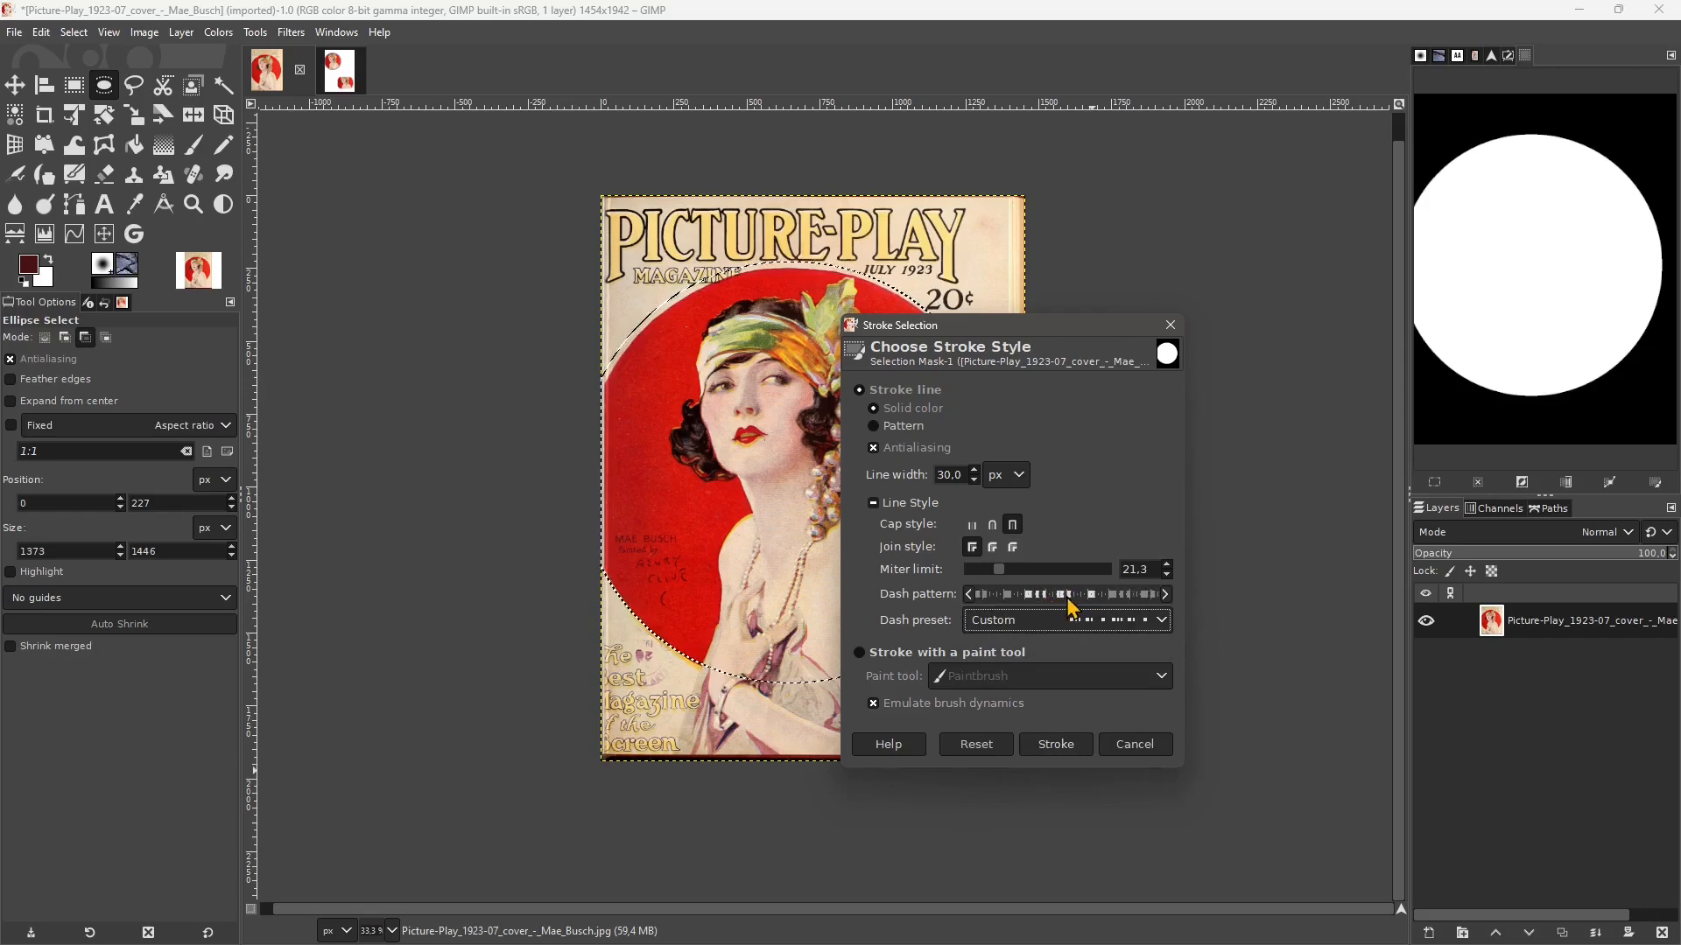
pyautogui.click(1020, 620)
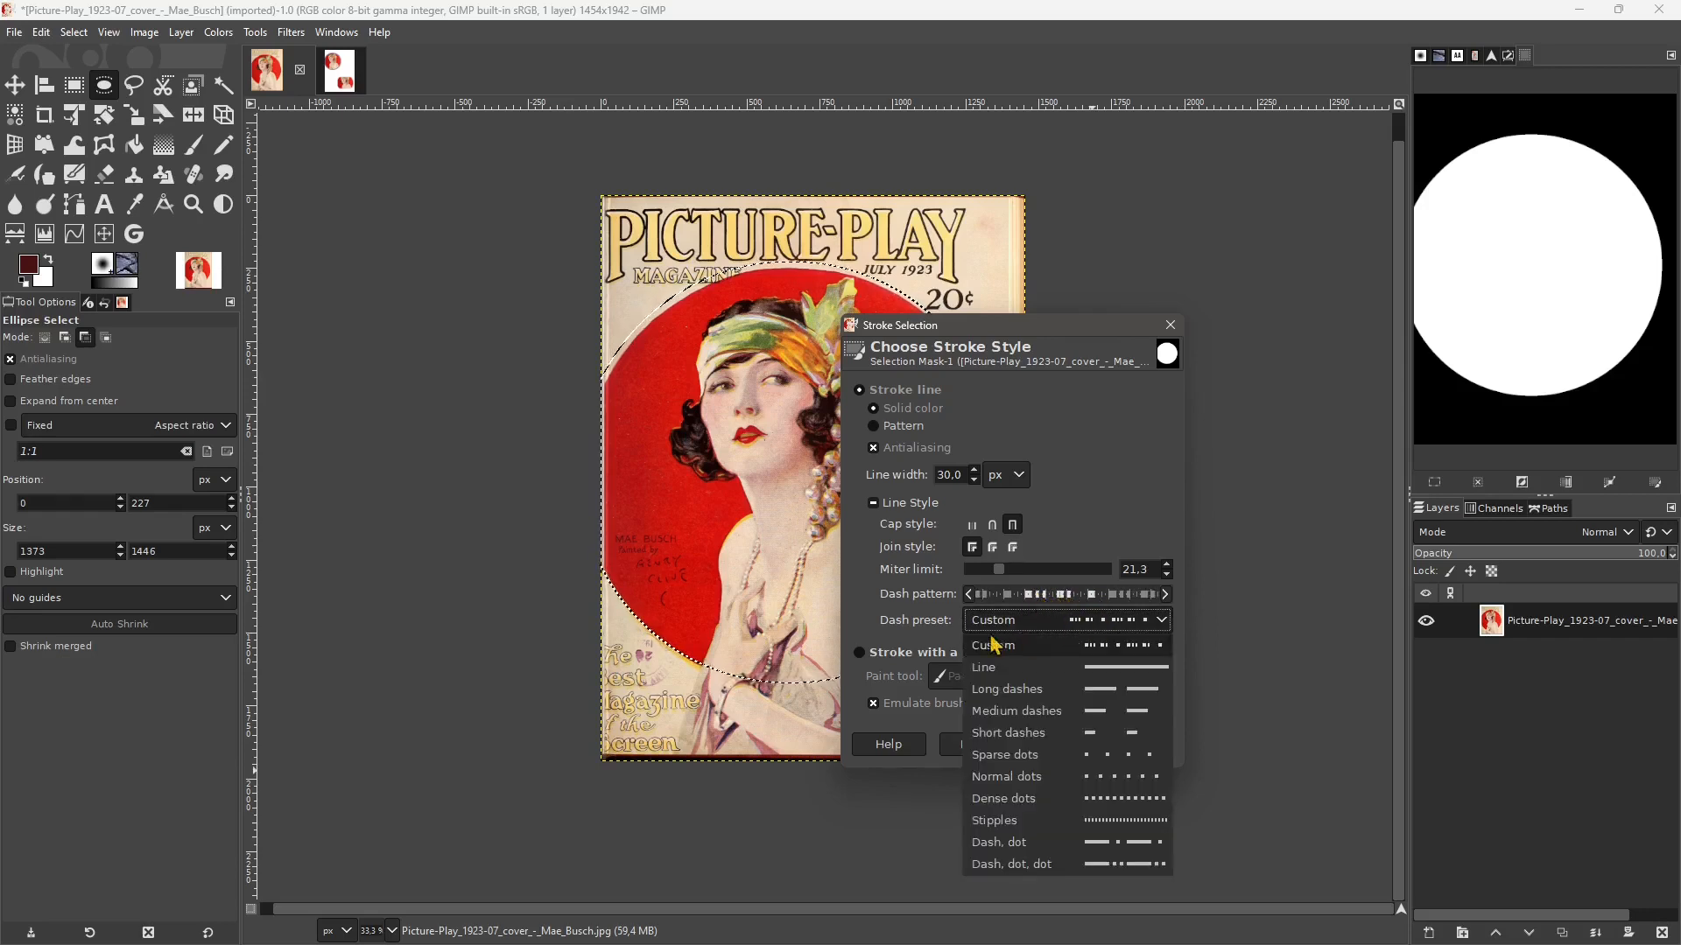
pyautogui.click(1015, 821)
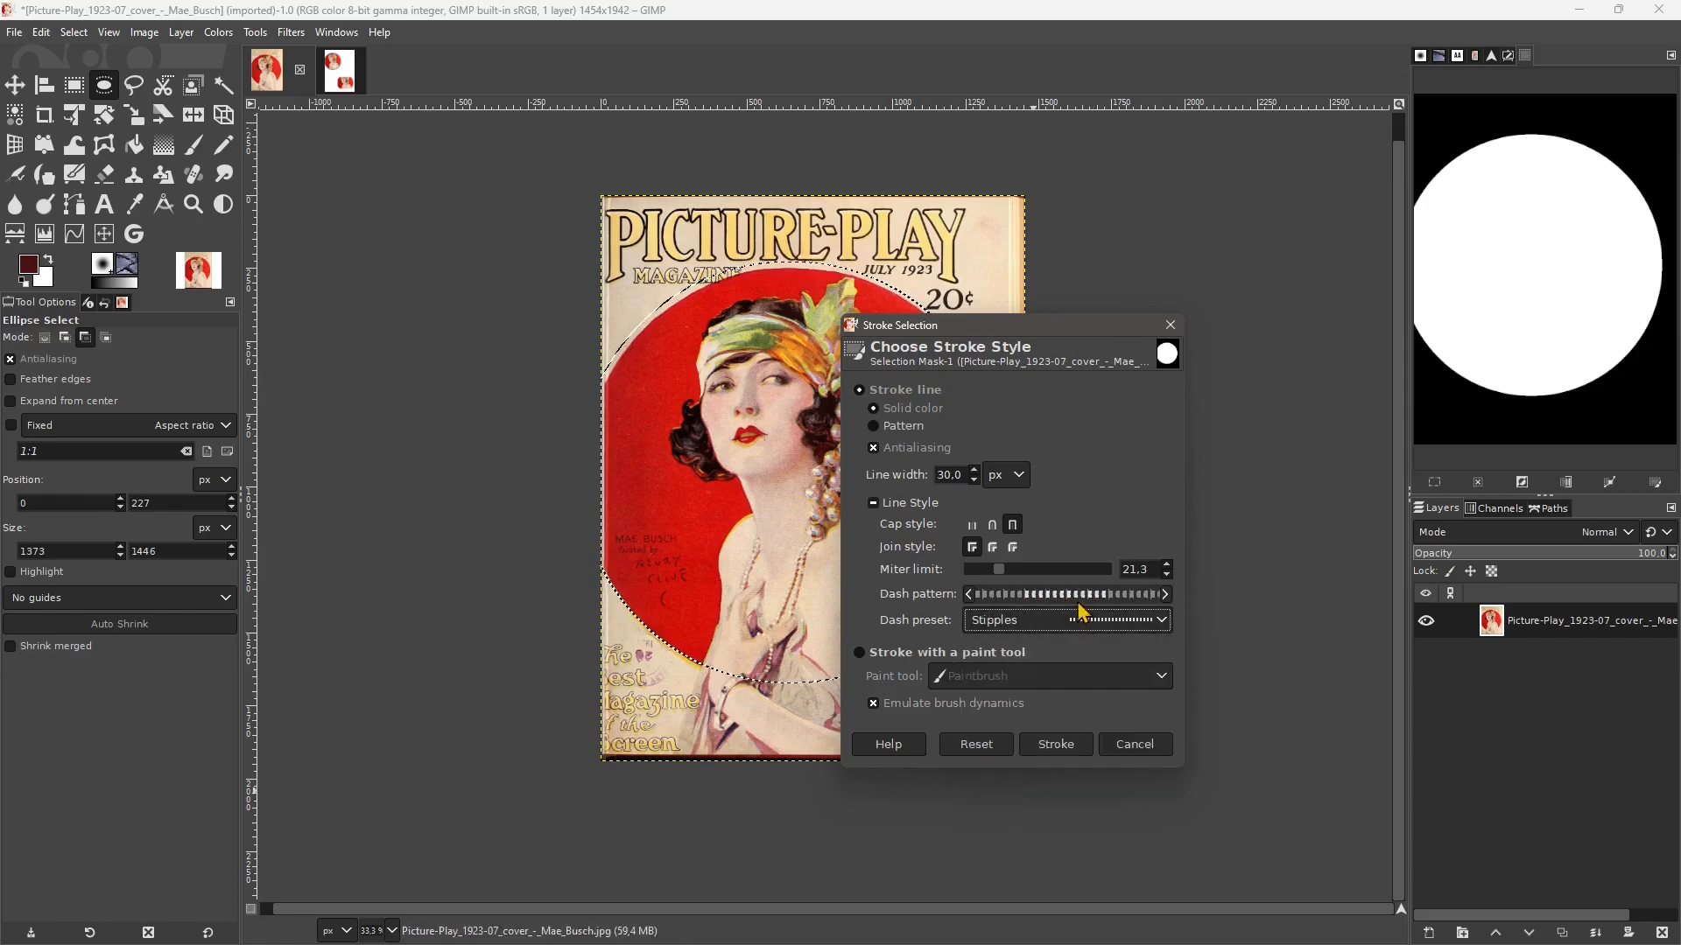
# - Stroke the circular selection with the stippled dark red line, inspect its edge up close, and undo the stroke
pyautogui.click(1070, 745)
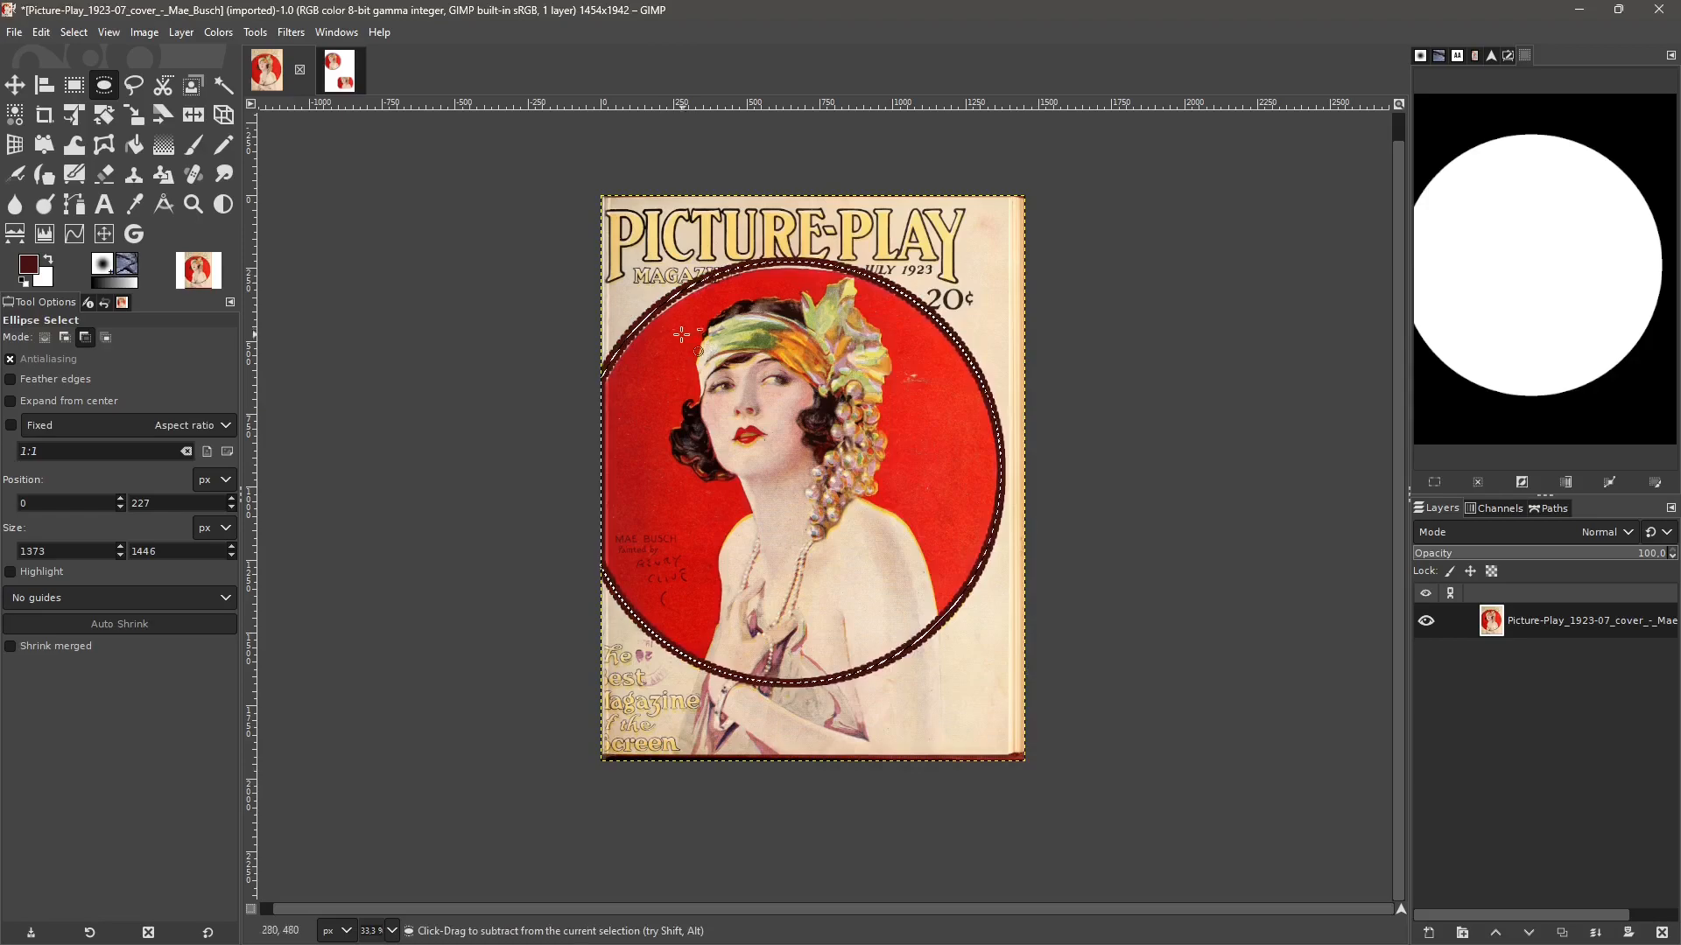
pyautogui.scroll(5, 679, 333)
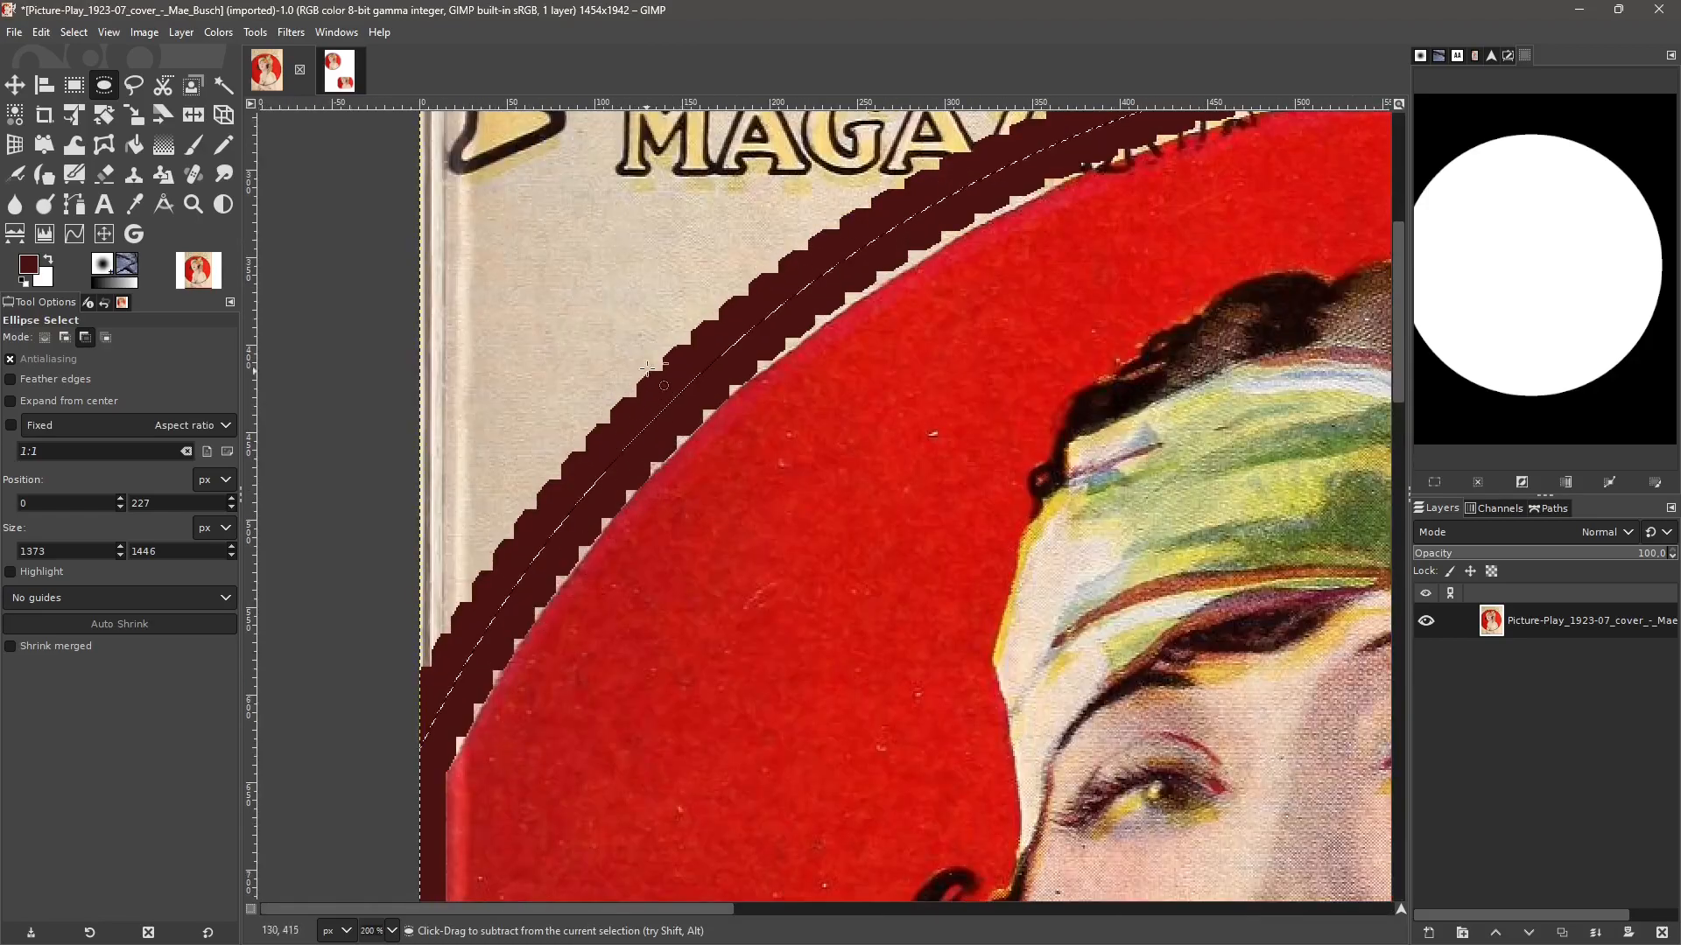
pyautogui.hotkey('ctrl', 'z')
pyautogui.scroll(-5, 667, 361)
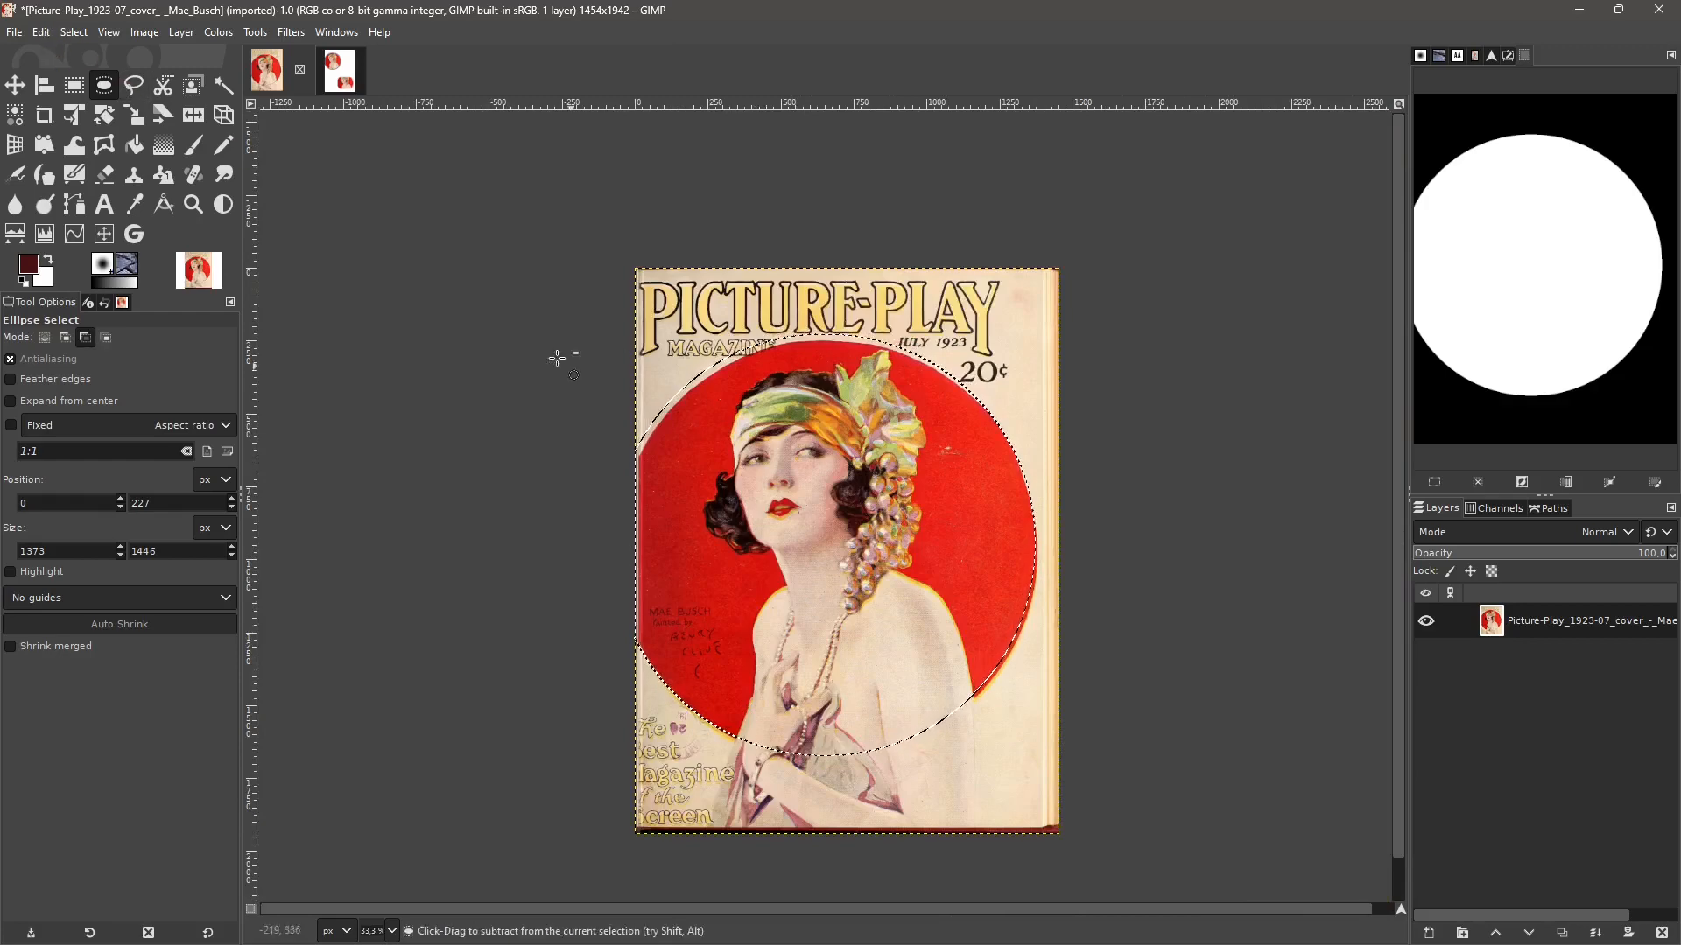
# - In the untitled image, draw a rectangular selection about 700 × 530 px below the framed portrait and make the Background layer active
pyautogui.click(323, 74)
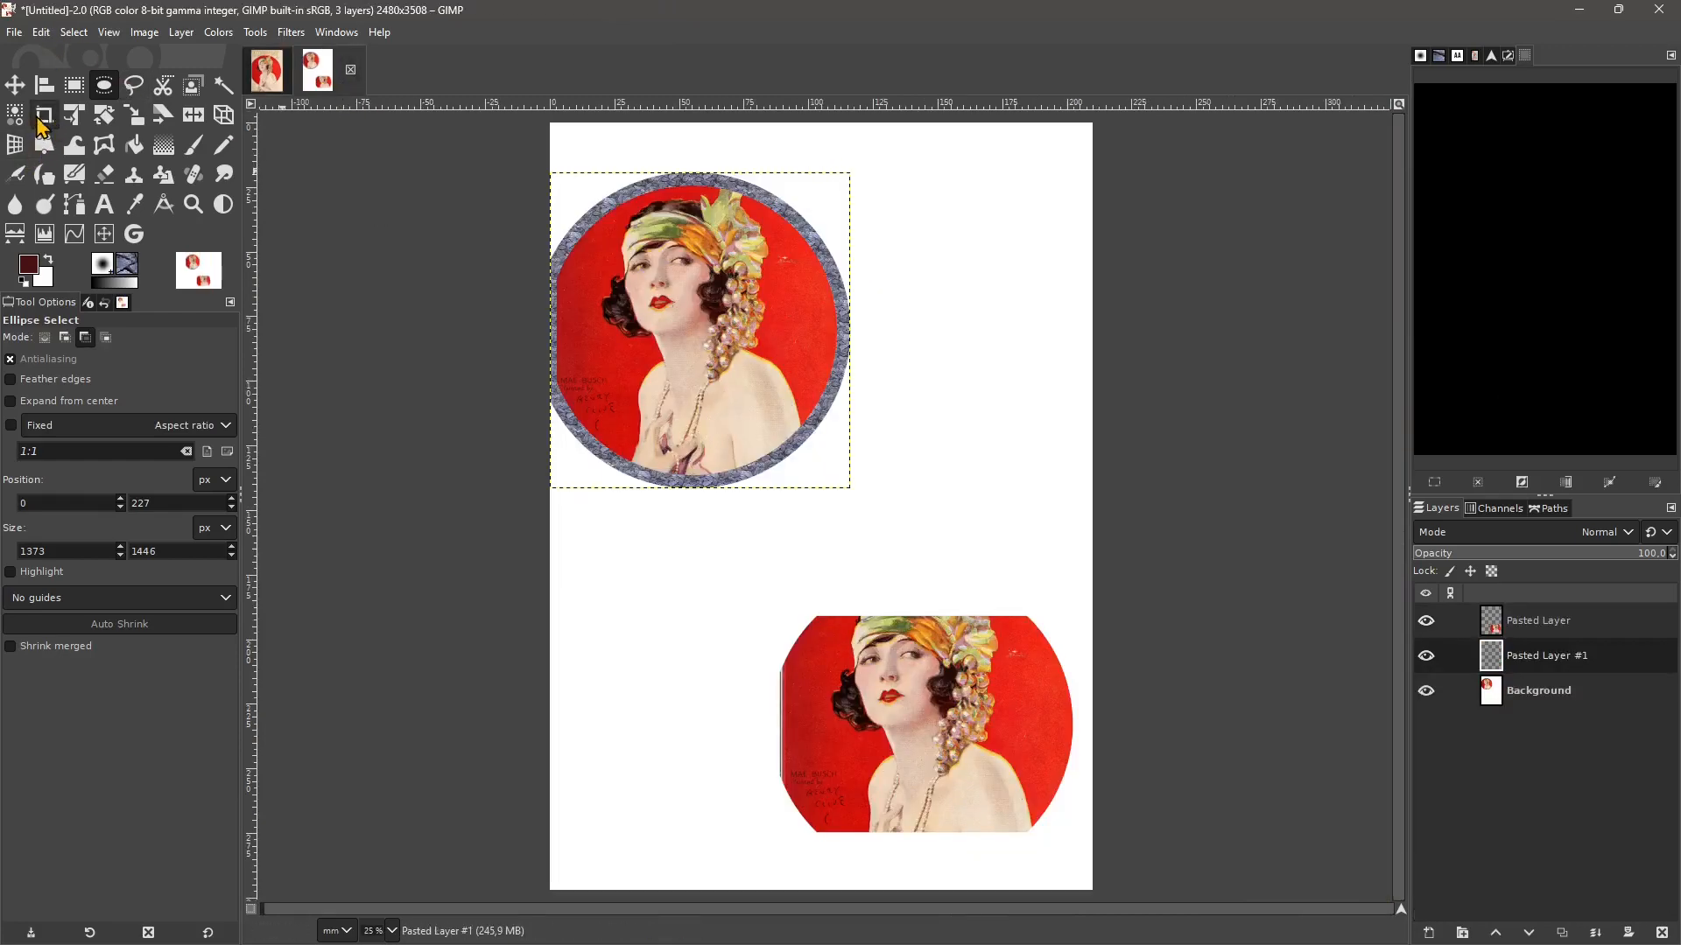
pyautogui.click(74, 85)
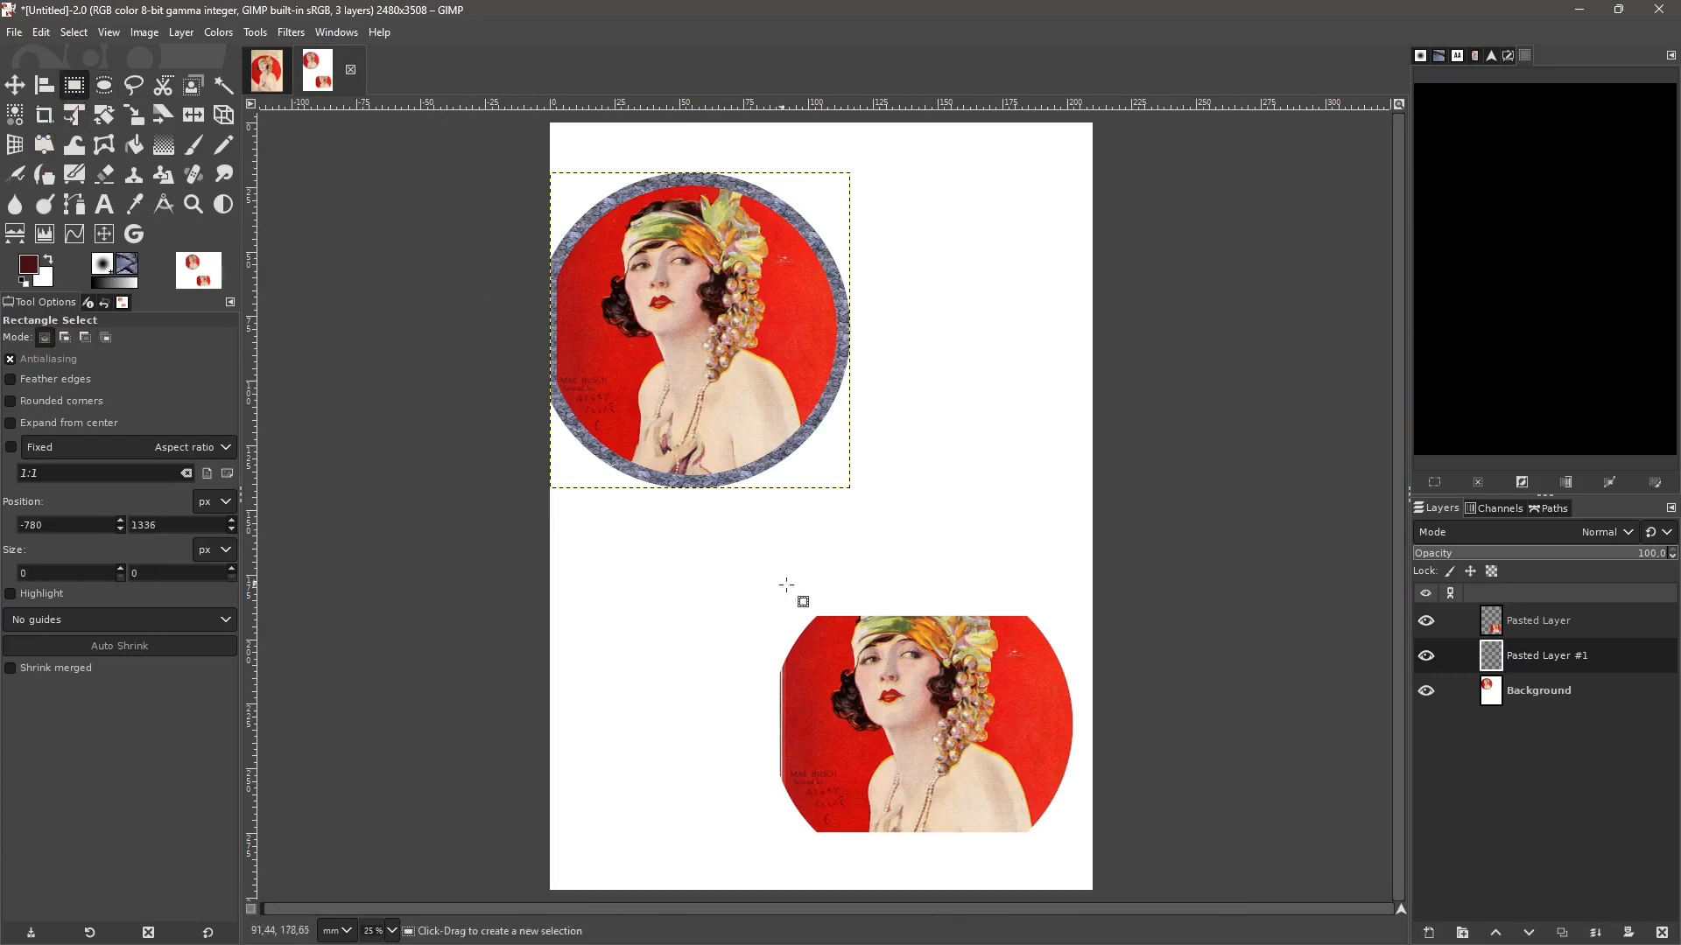
pyautogui.moveTo(598, 534); pyautogui.dragTo(751, 651)
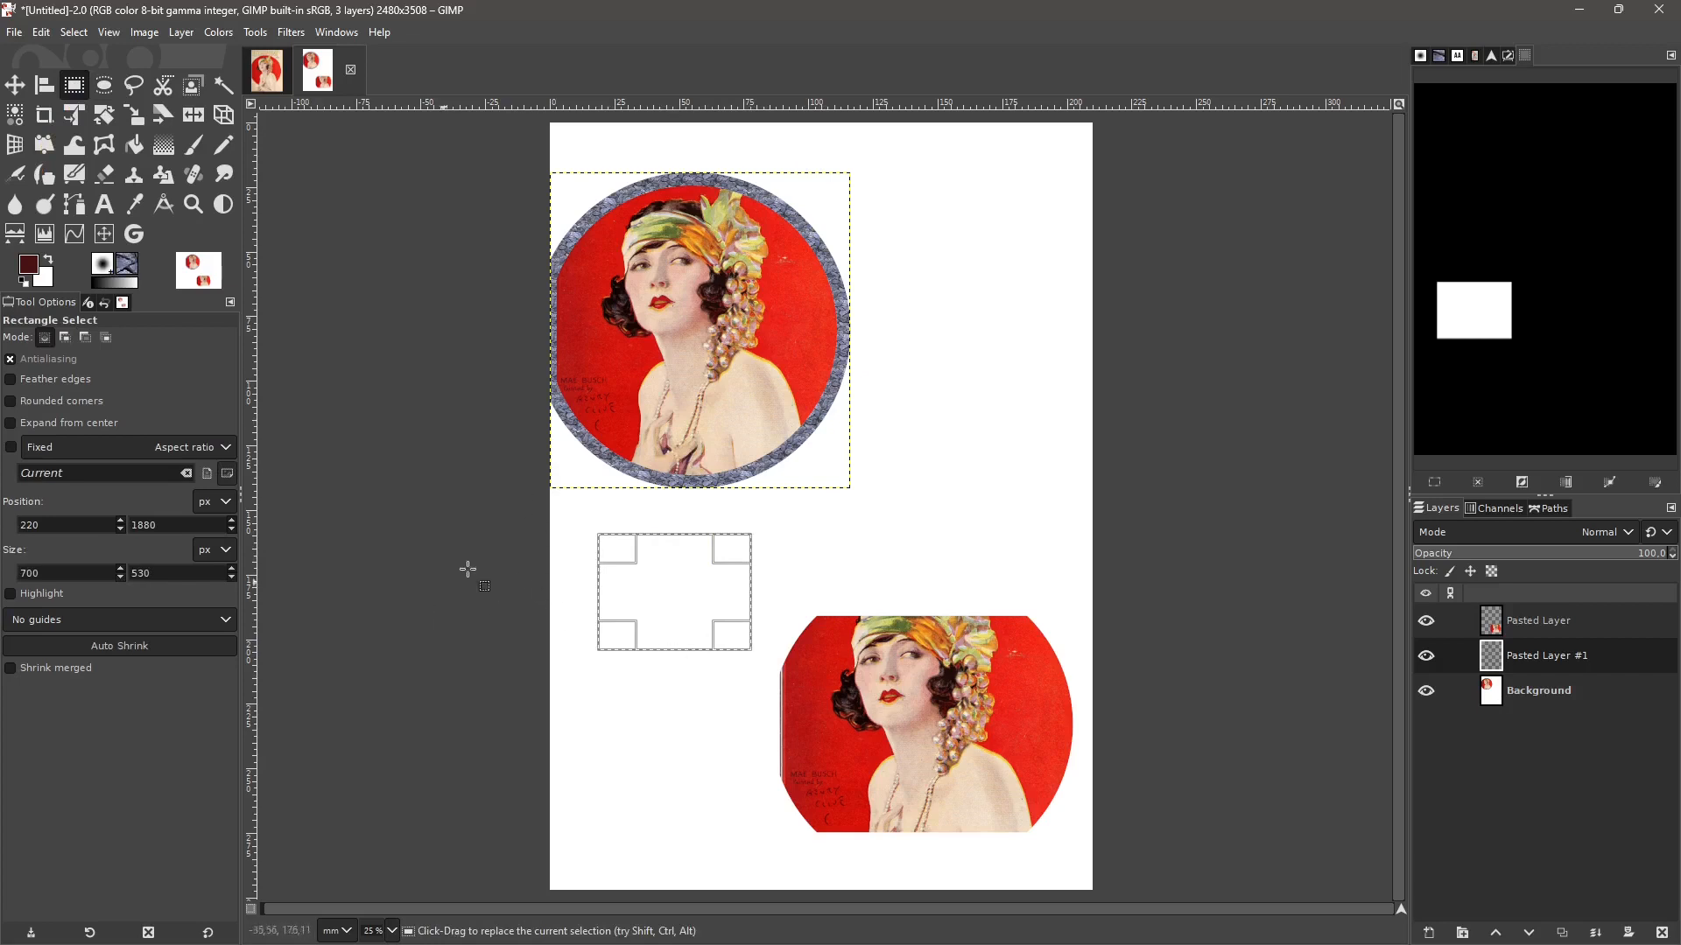
pyautogui.click(1539, 691)
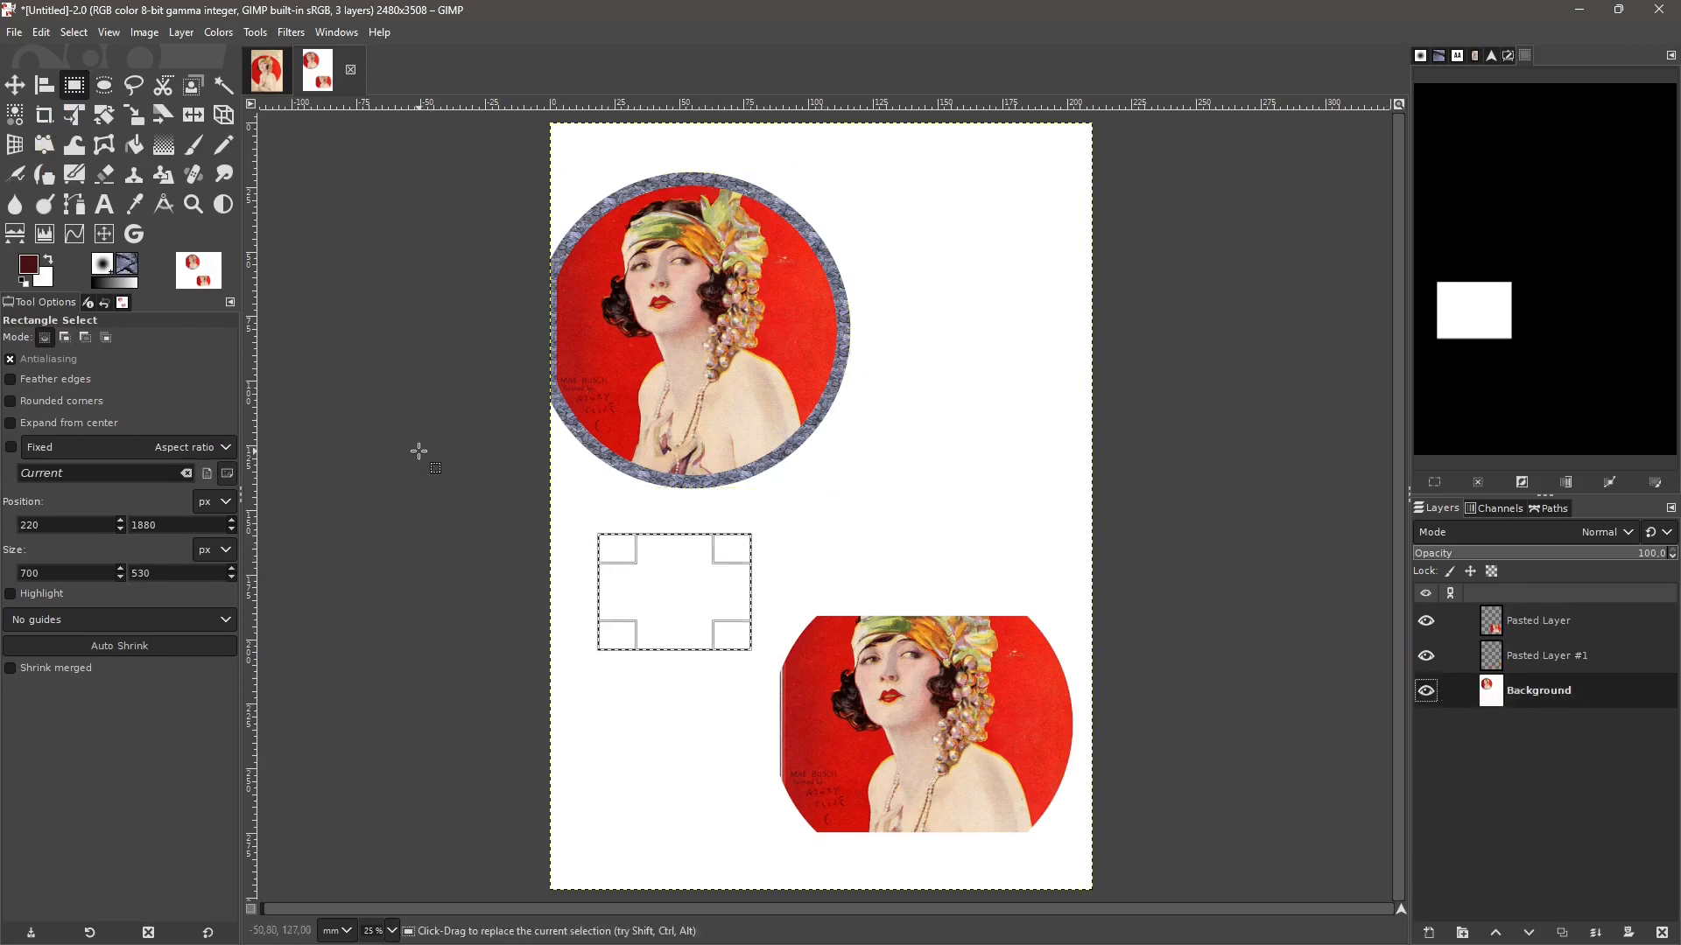
# - Start stroking the rectangular selection on the Background layer with a 10 px line width and expand the line style options
pyautogui.click(41, 32)
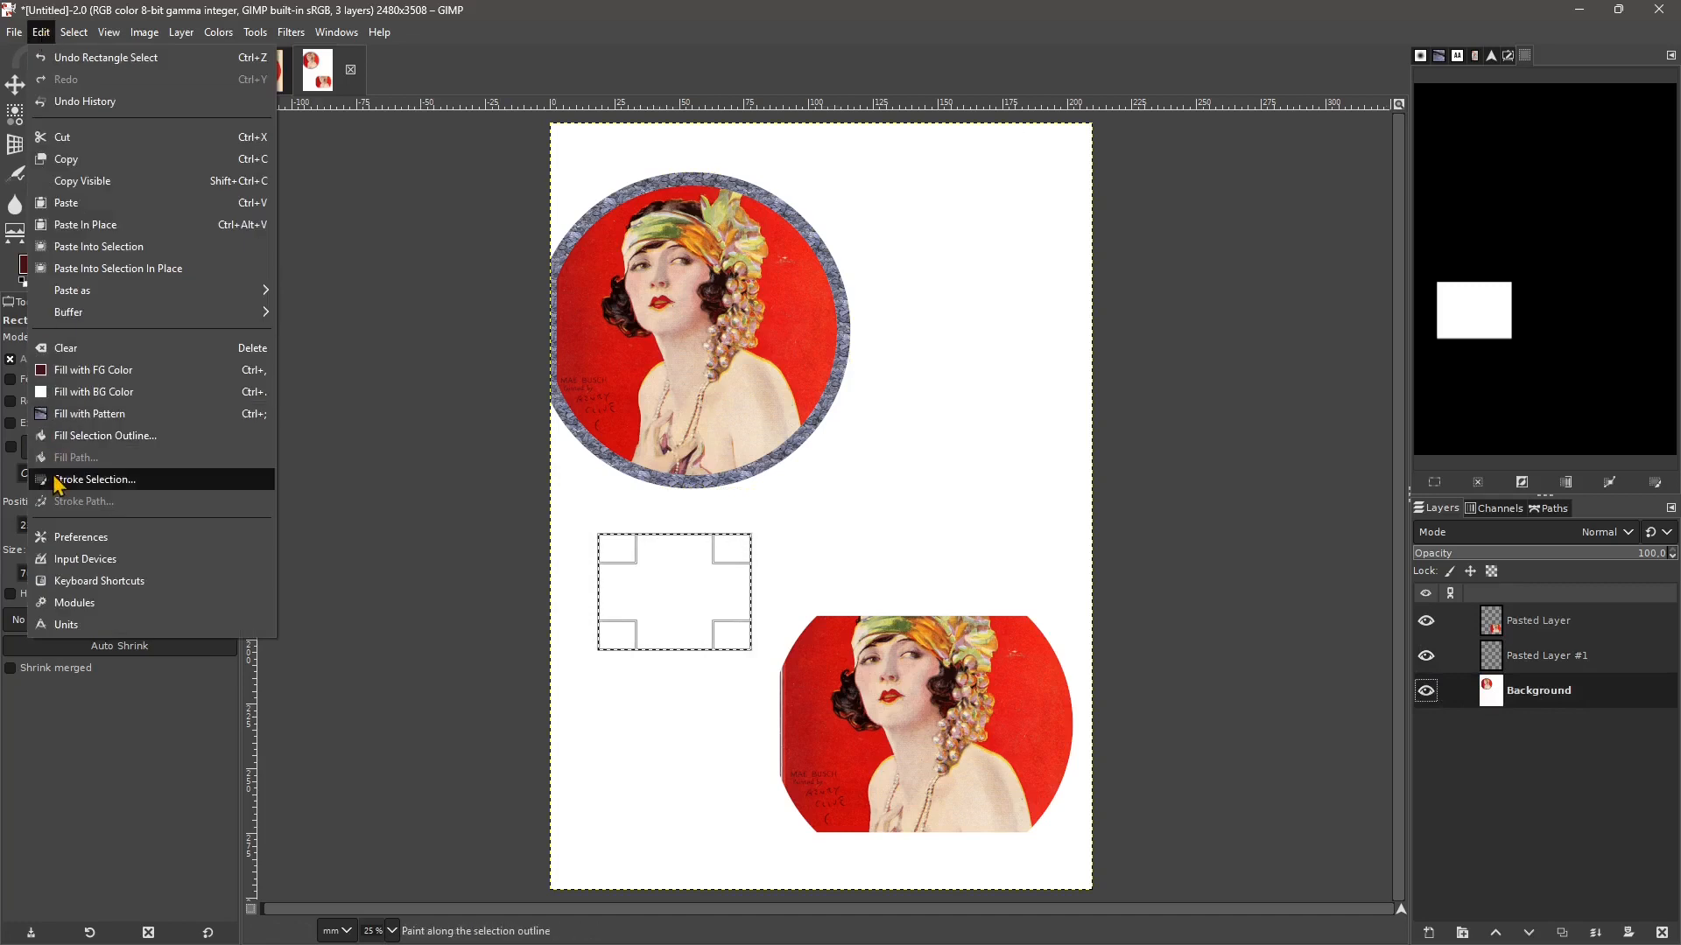
pyautogui.click(94, 480)
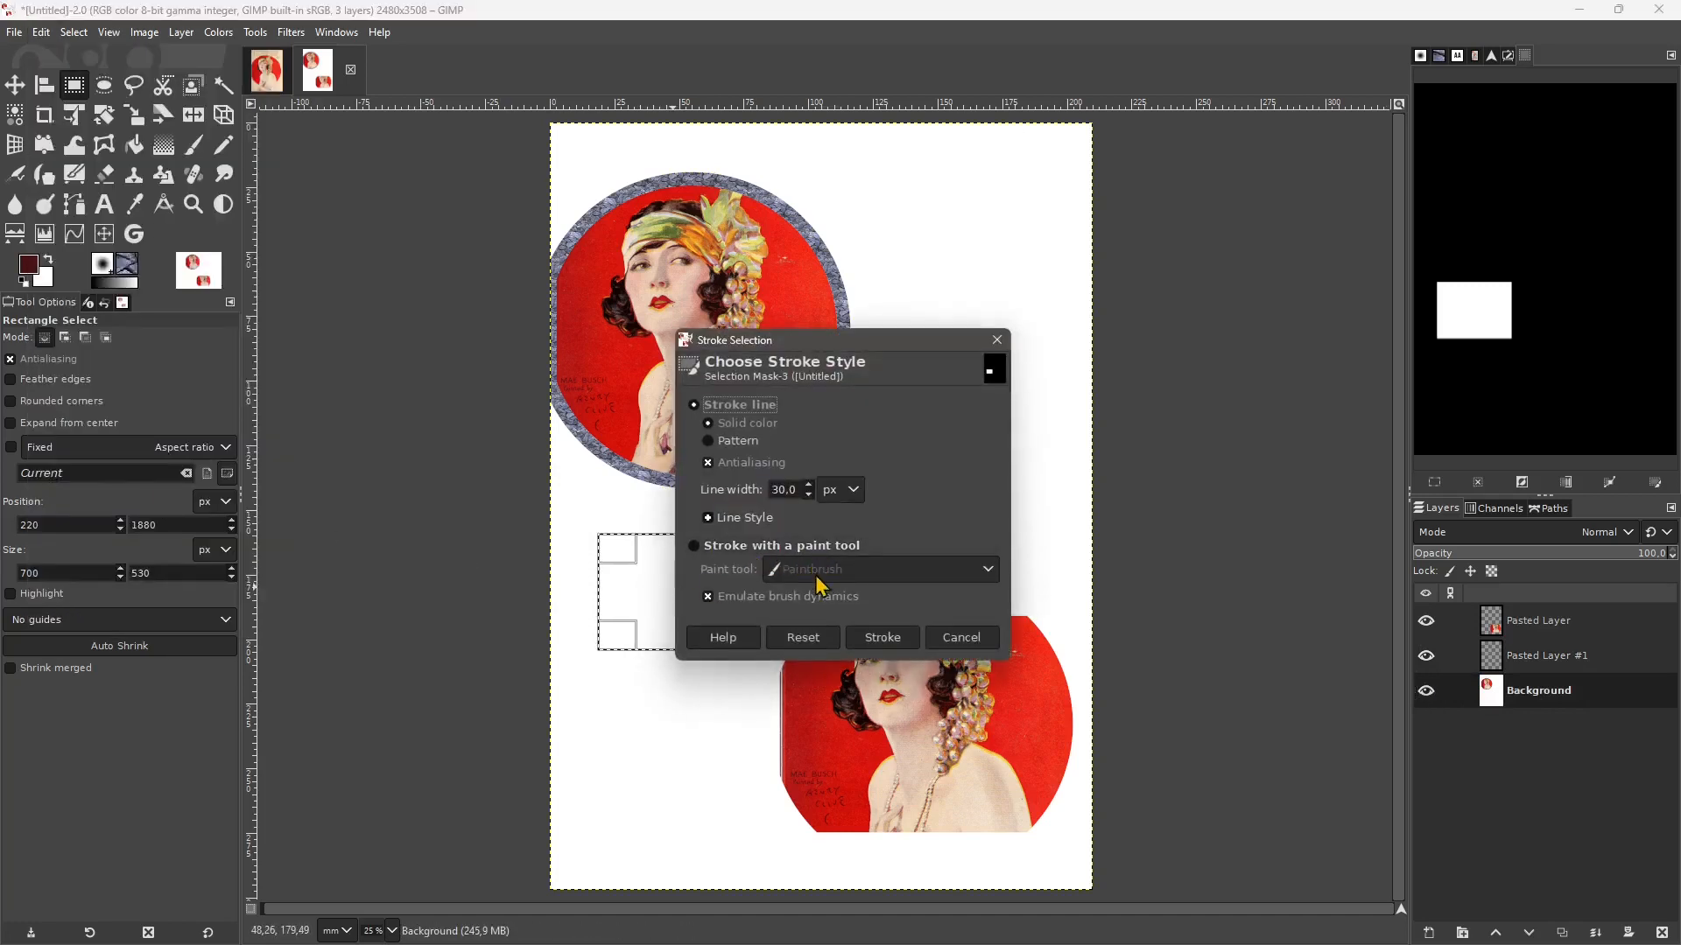
pyautogui.doubleClick(774, 490)
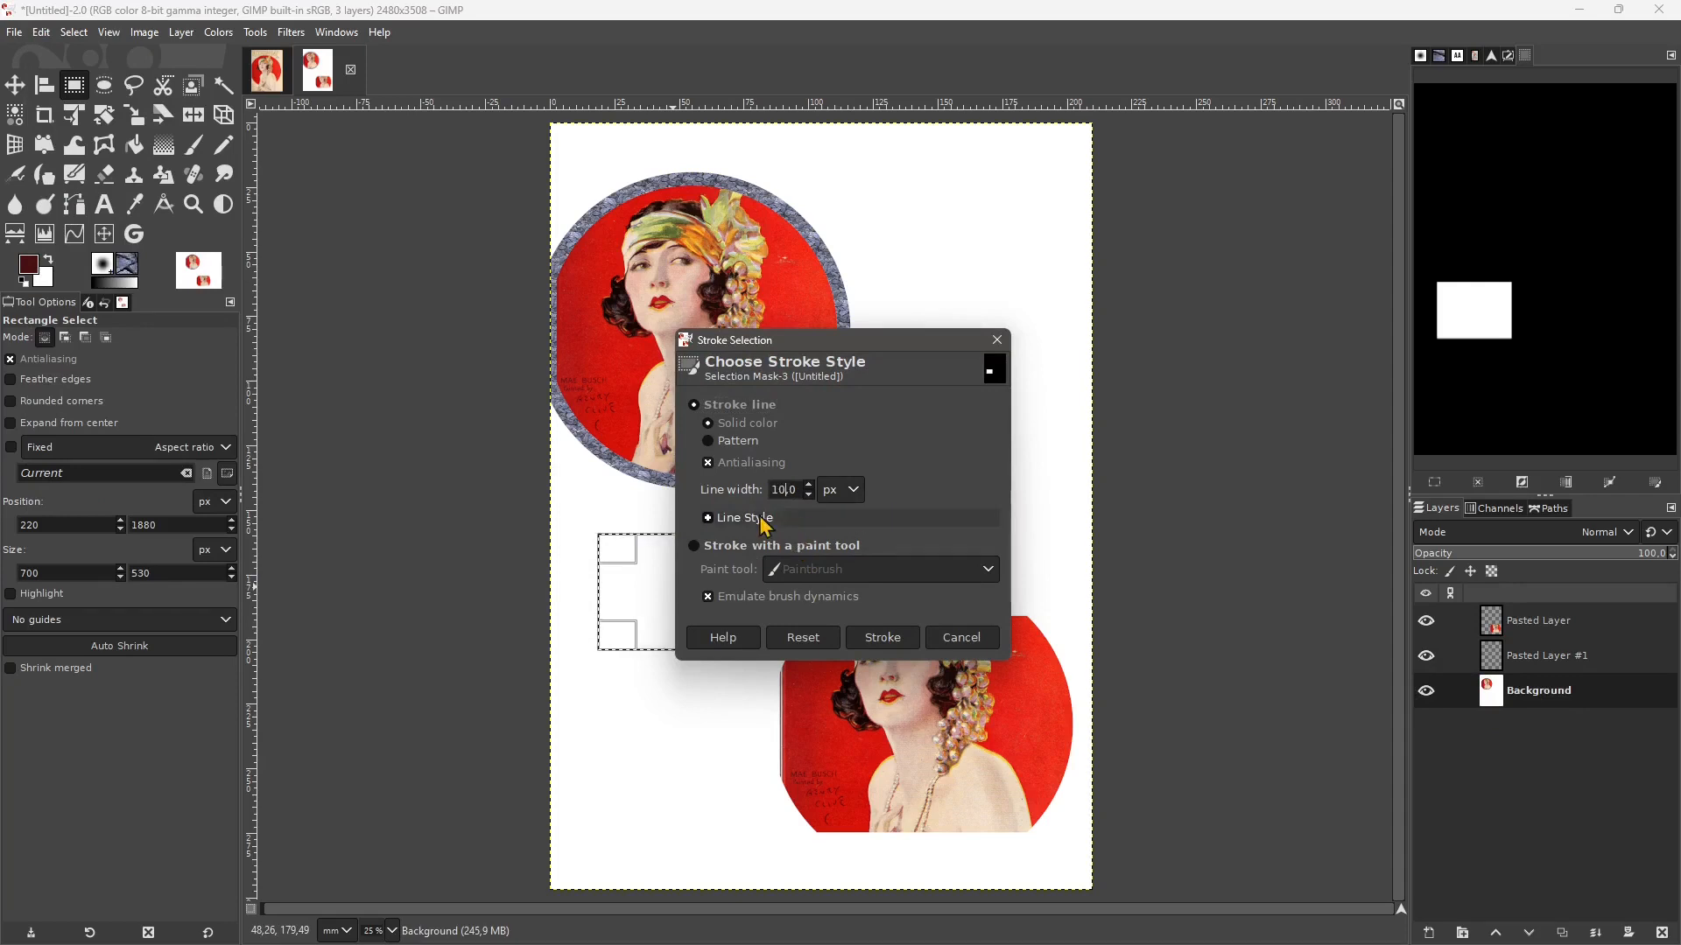
pyautogui.click(758, 518)
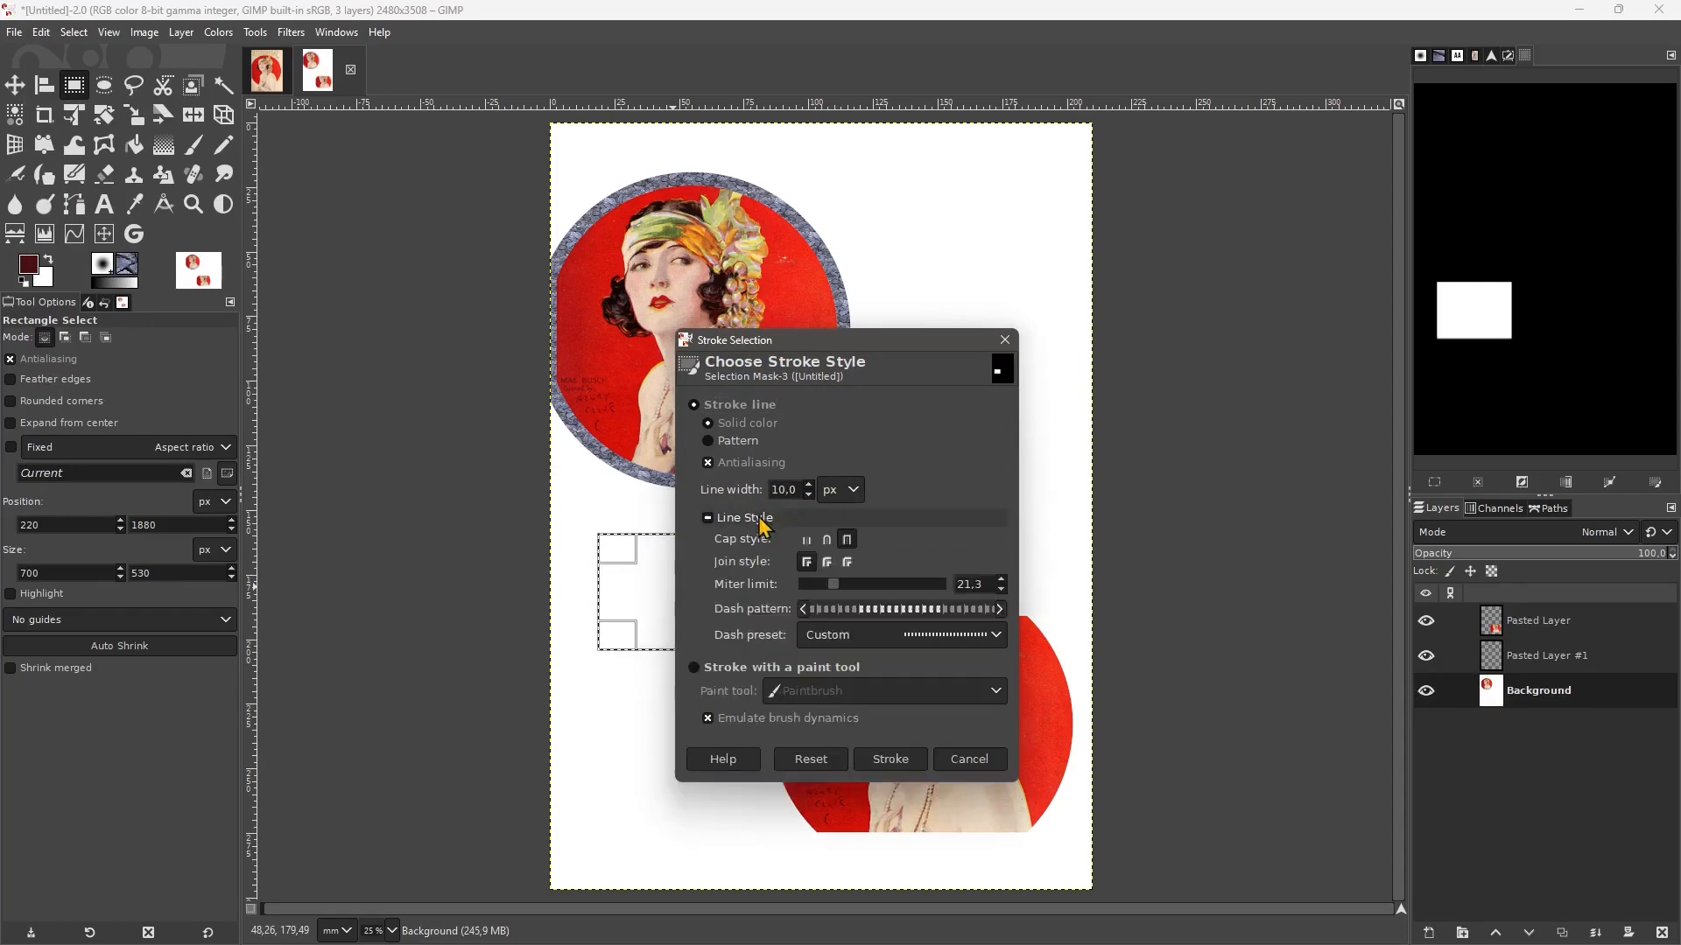
# - Stroke the rectangle with a bevel join and a miter limit of 40.6, and undo the stroke after inspecting a corner
pyautogui.click(844, 567)
pyautogui.moveTo(832, 584); pyautogui.dragTo(858, 582)
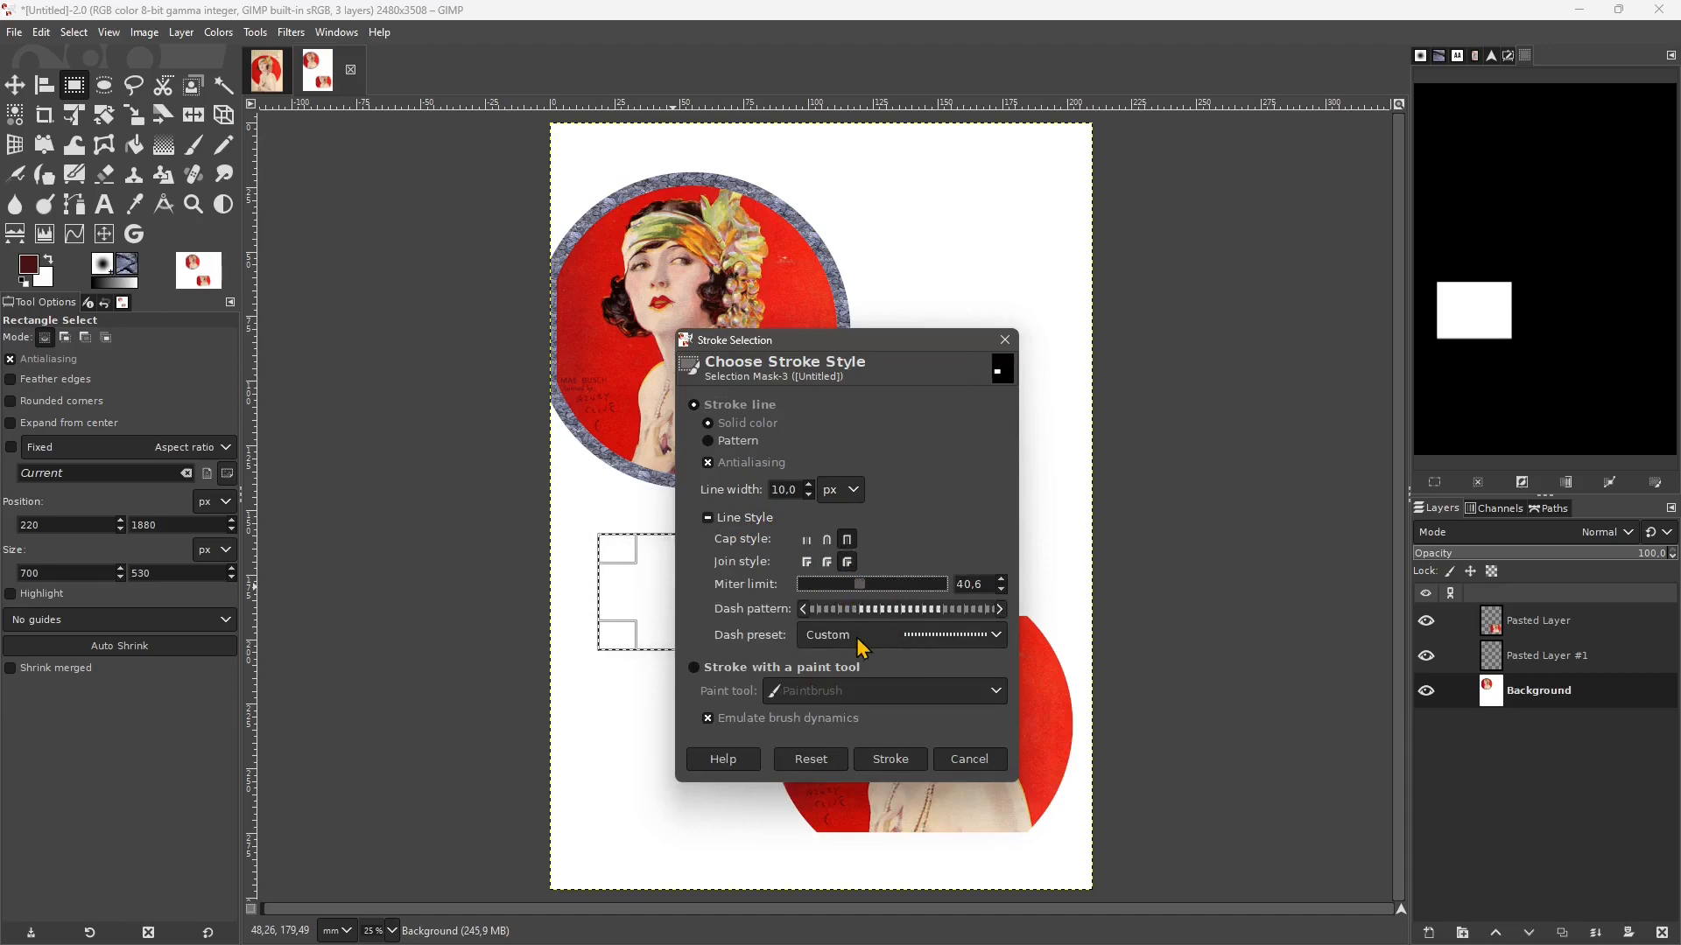
pyautogui.click(890, 759)
pyautogui.press('1')
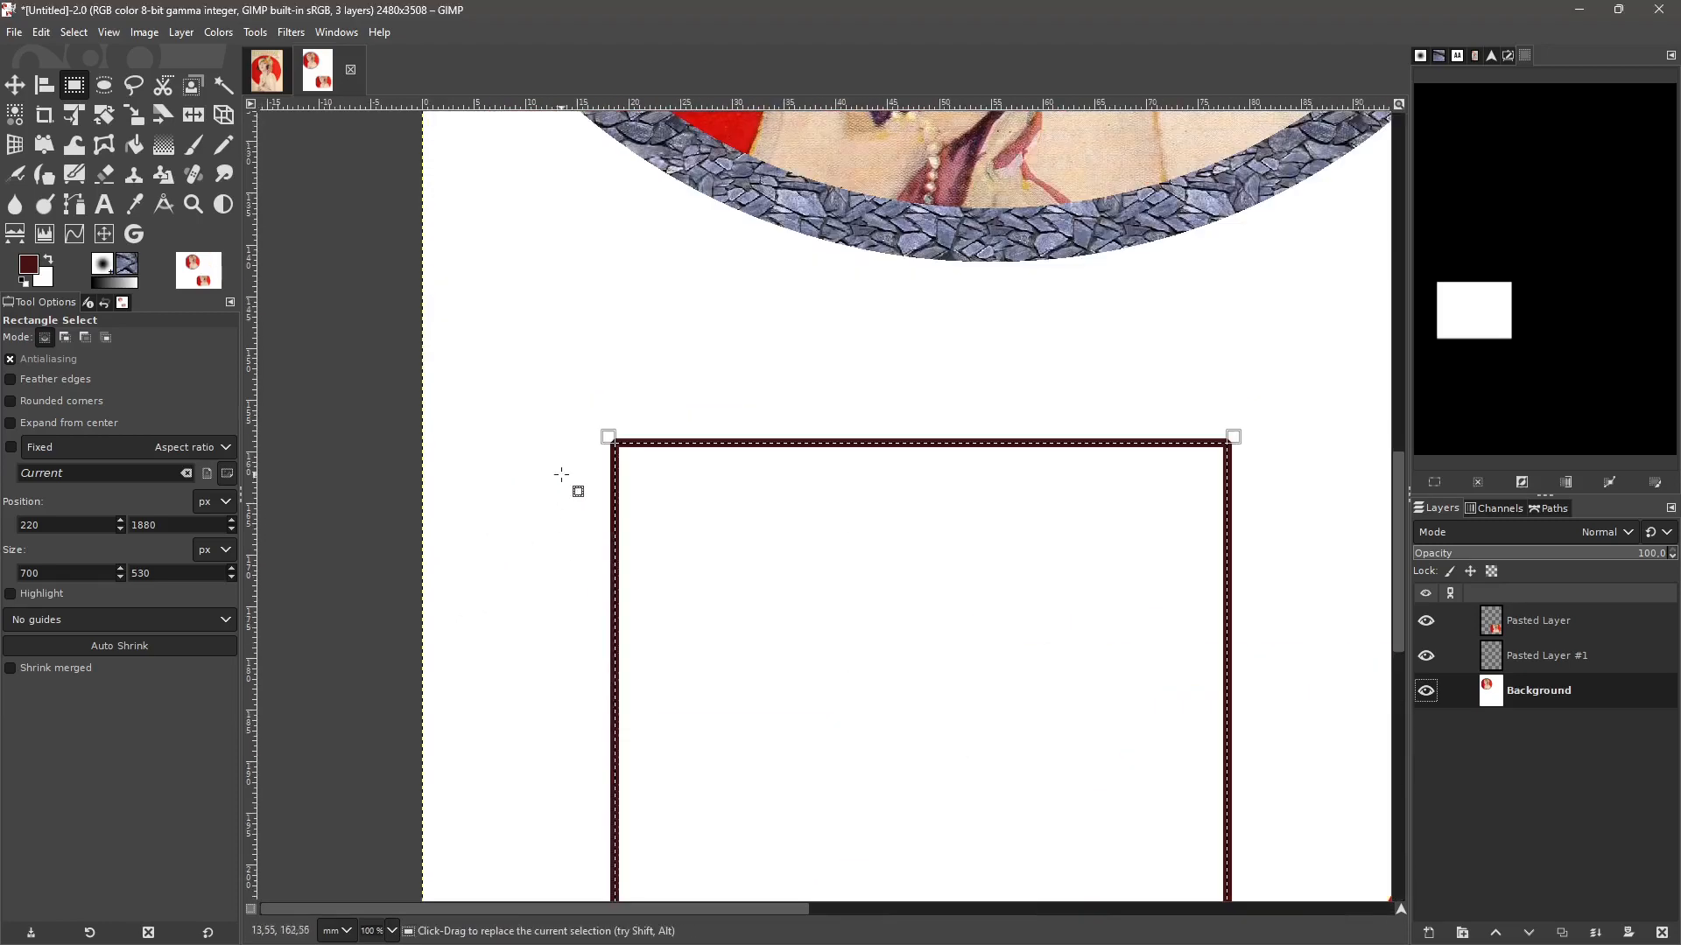
pyautogui.scroll(5, 562, 476)
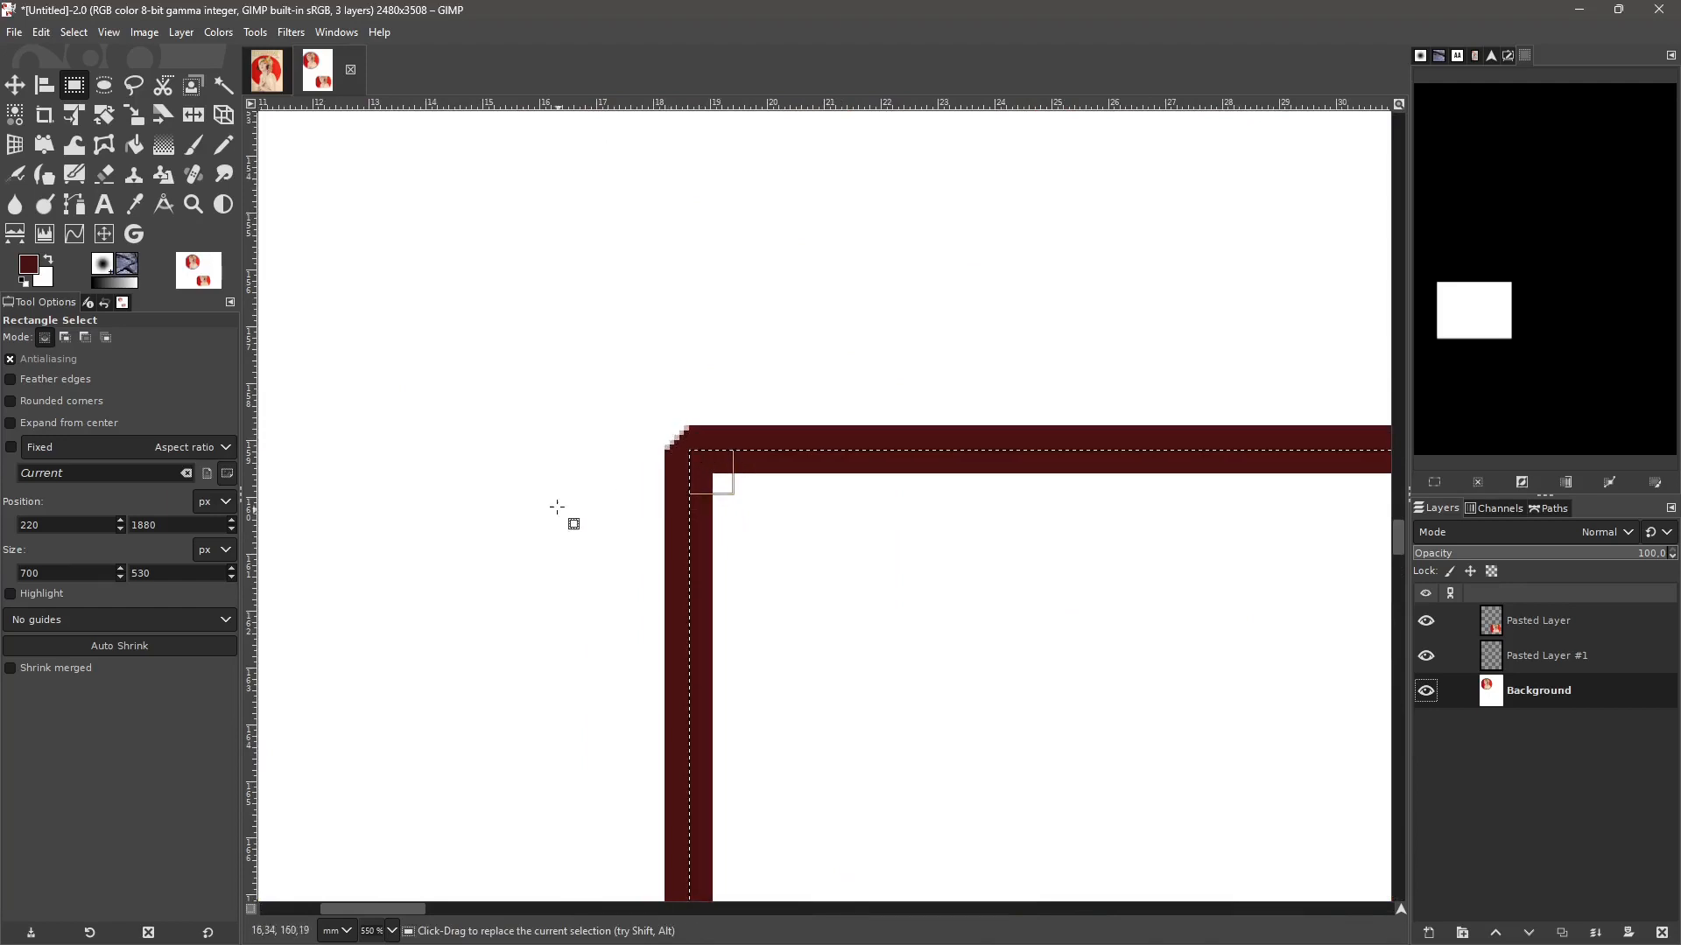
pyautogui.scroll(-6, 556, 461)
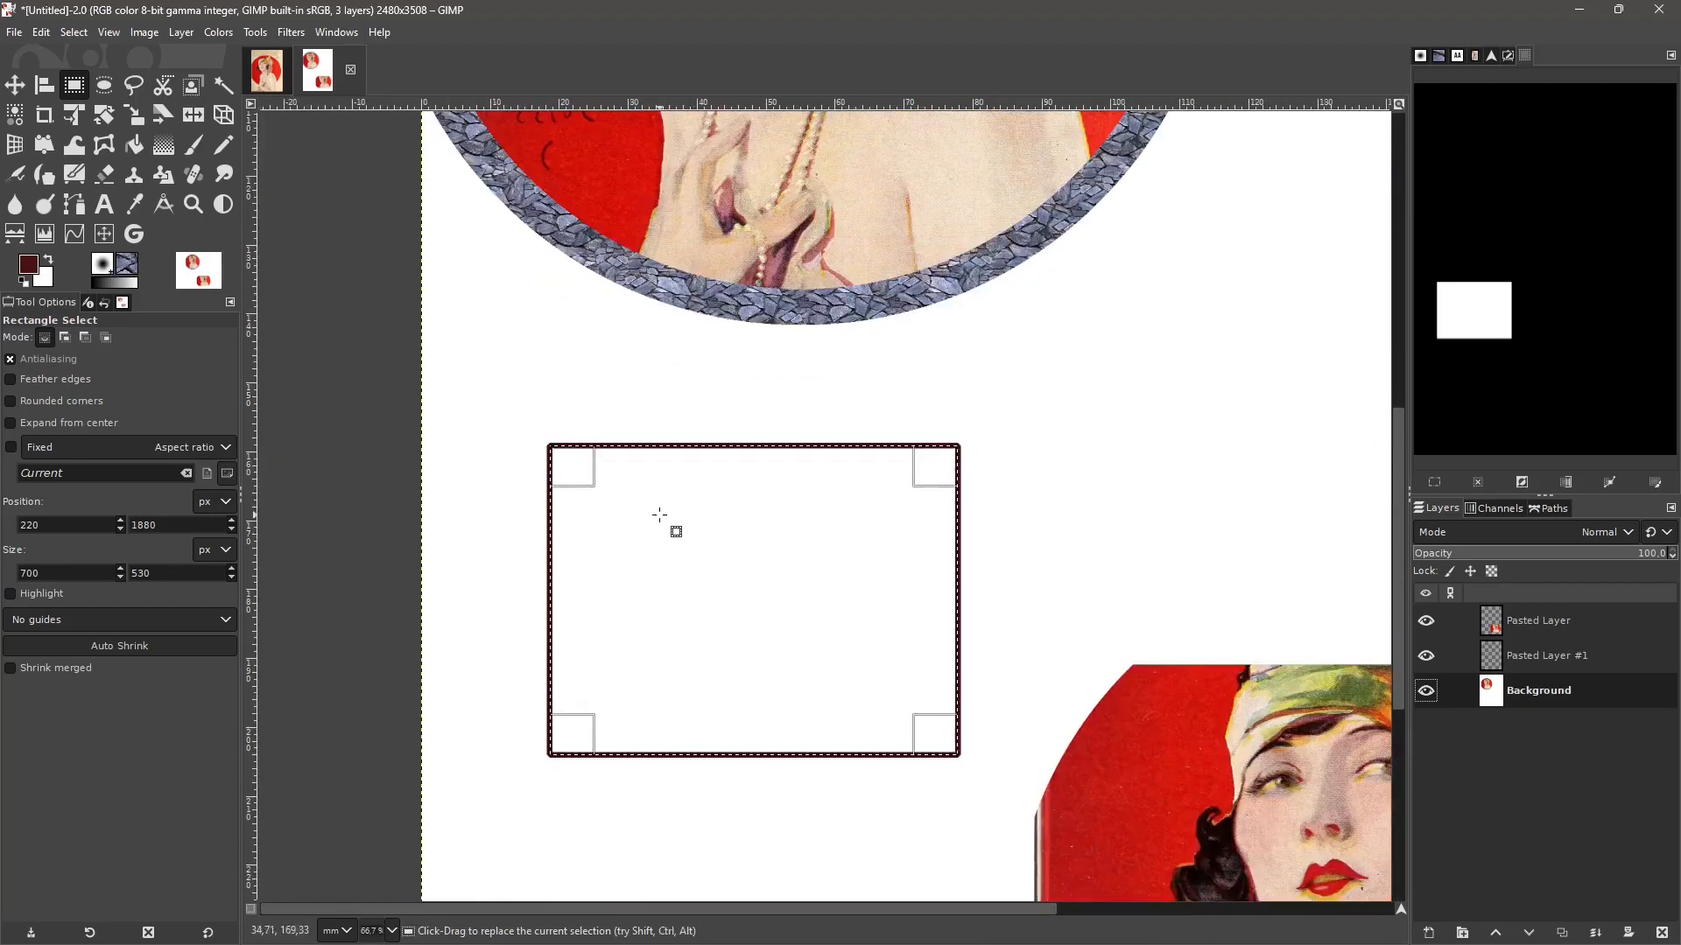
pyautogui.hotkey('ctrl', 'z')
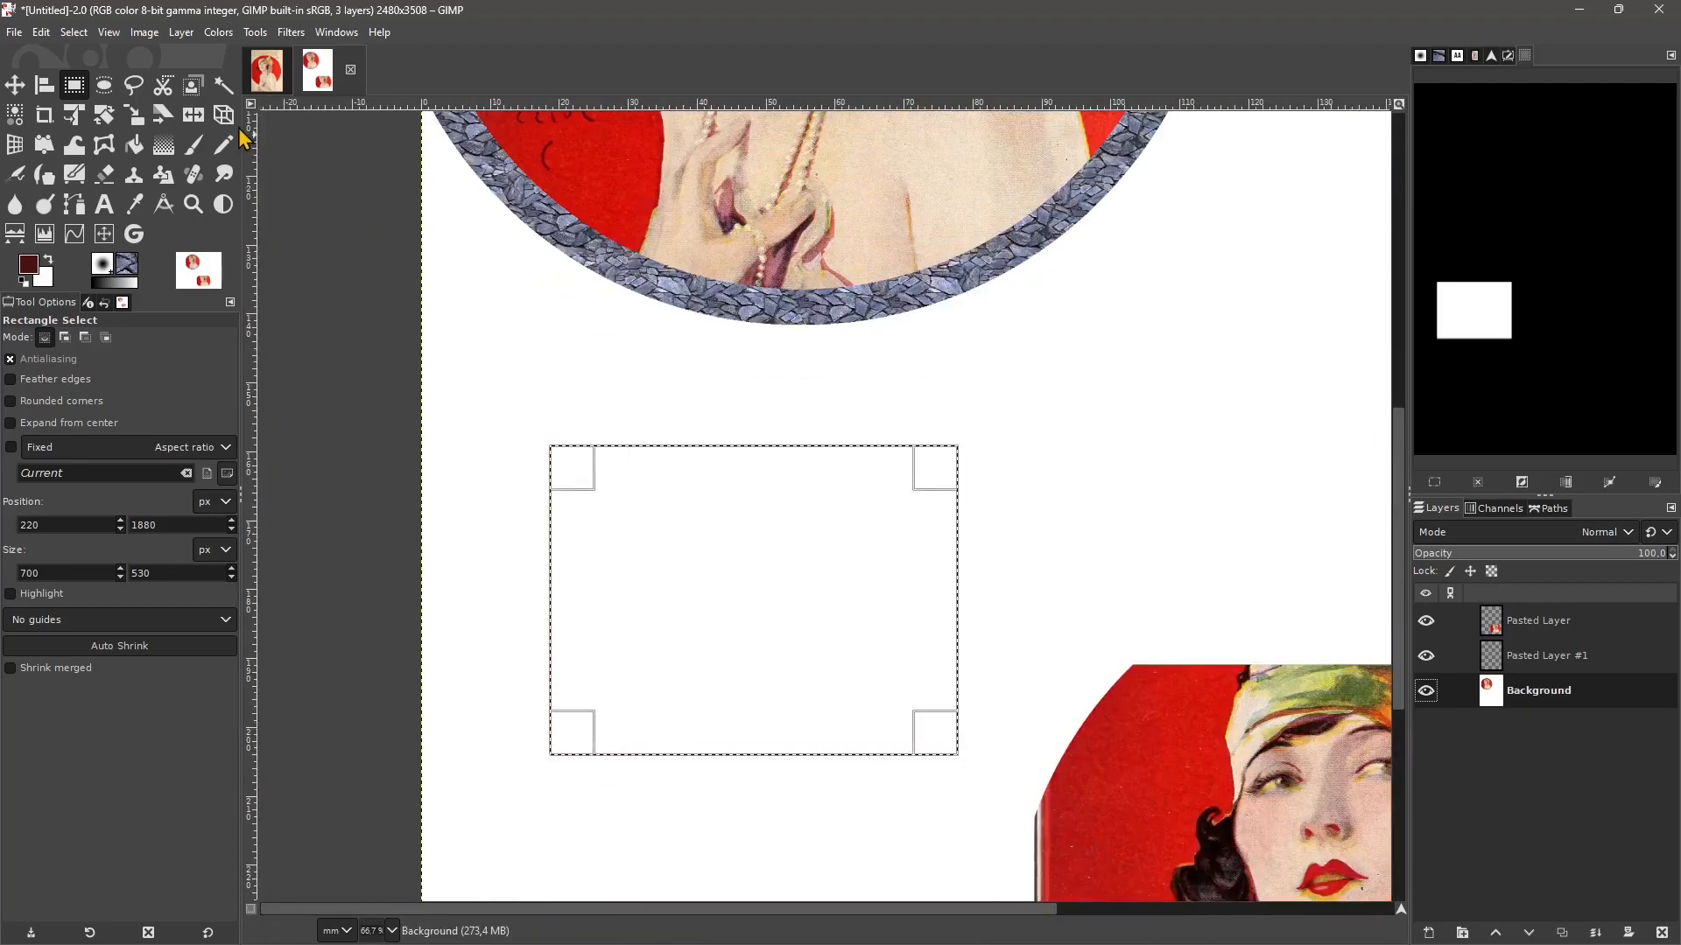
# - Enlarge the rectangular selection upward to 2100 × 1930 px at position 220, 480
pyautogui.scroll(-5, 565, 551)
pyautogui.scroll(4, 571, 555)
pyautogui.scroll(-1, 576, 556)
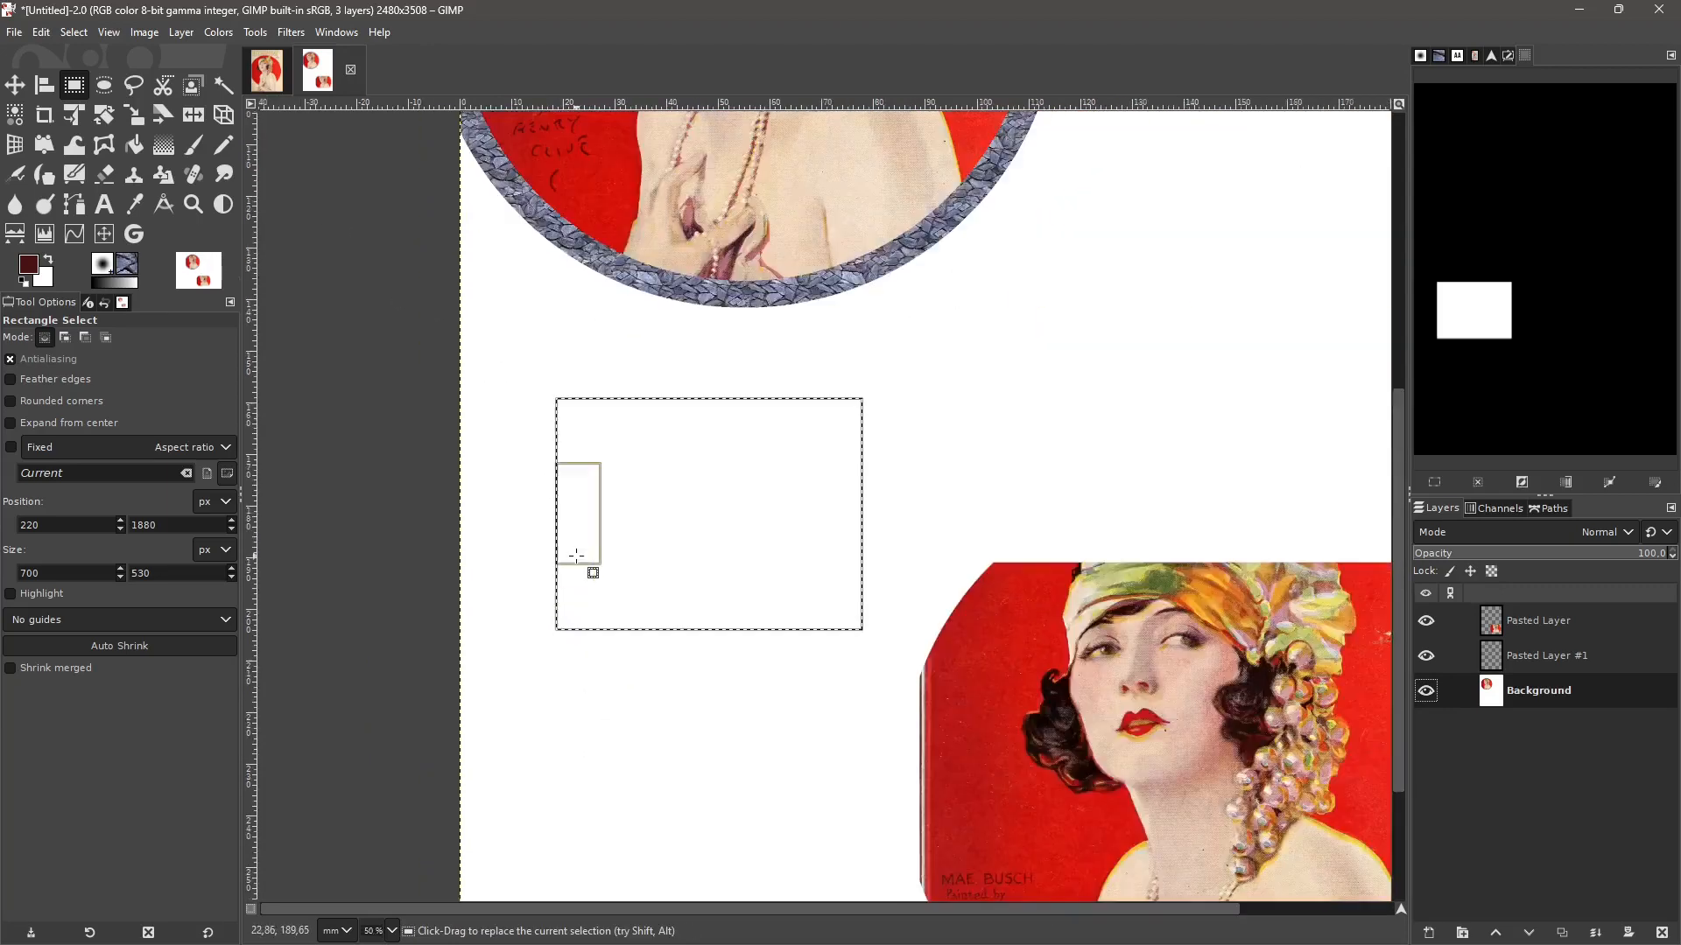
pyautogui.scroll(-2, 576, 556)
pyautogui.moveTo(713, 483); pyautogui.dragTo(1019, 176)
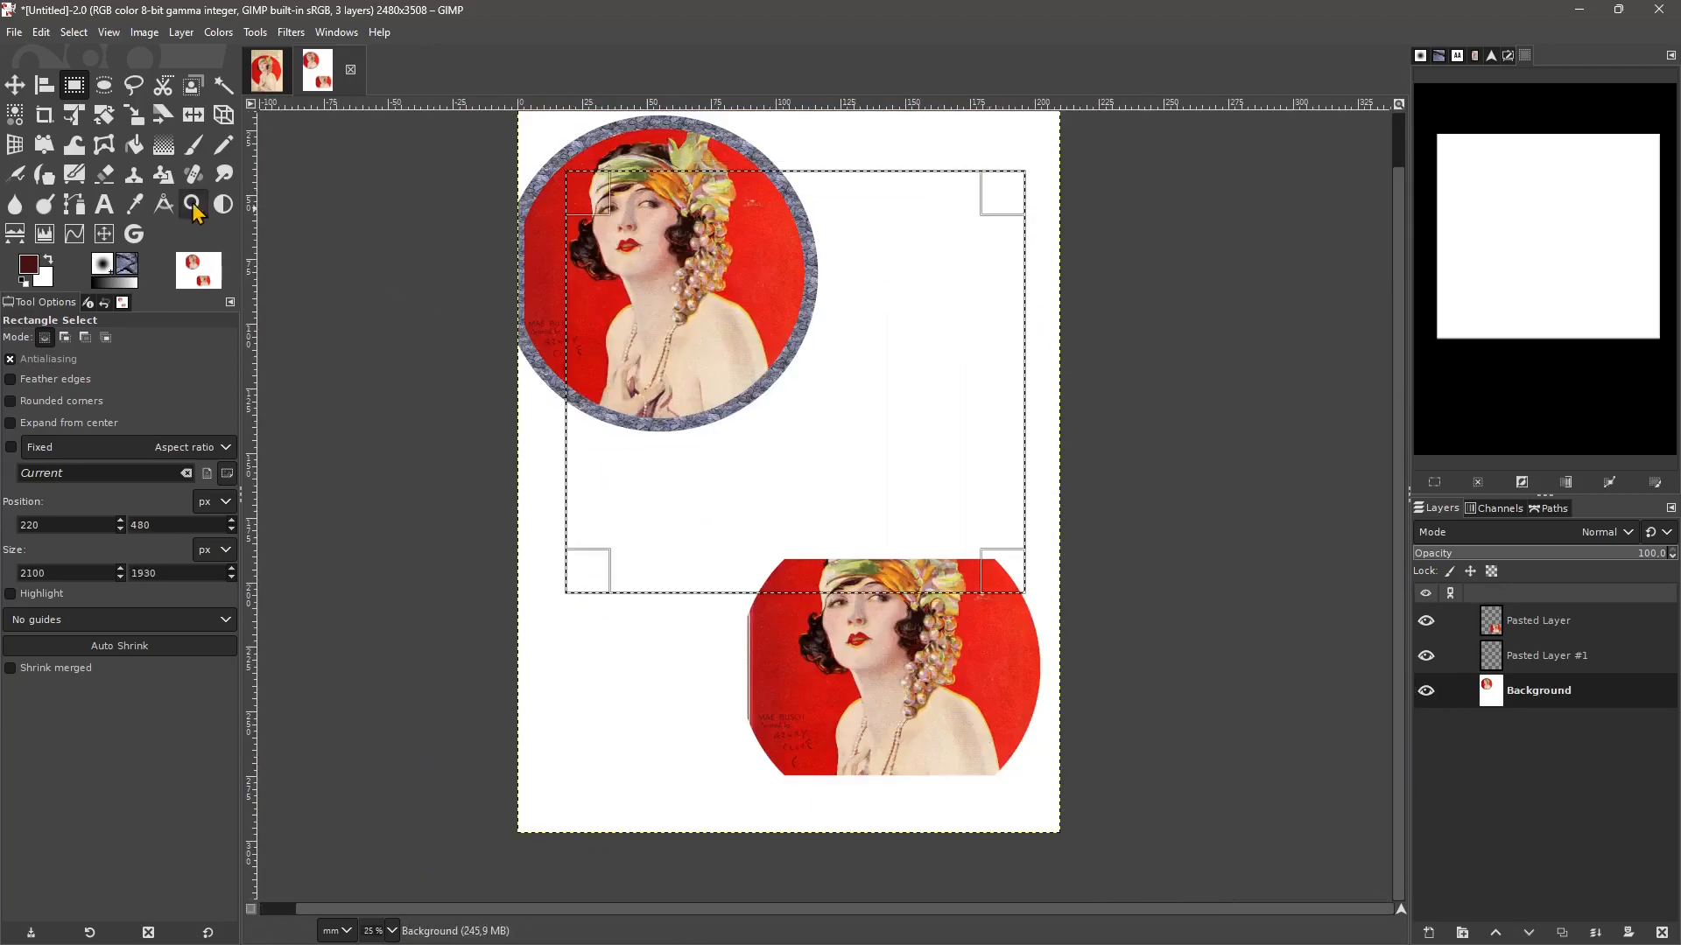
# - Set up a stroke for the enlarged selection with a round join style and a miter limit of 53.5
pyautogui.click(42, 32)
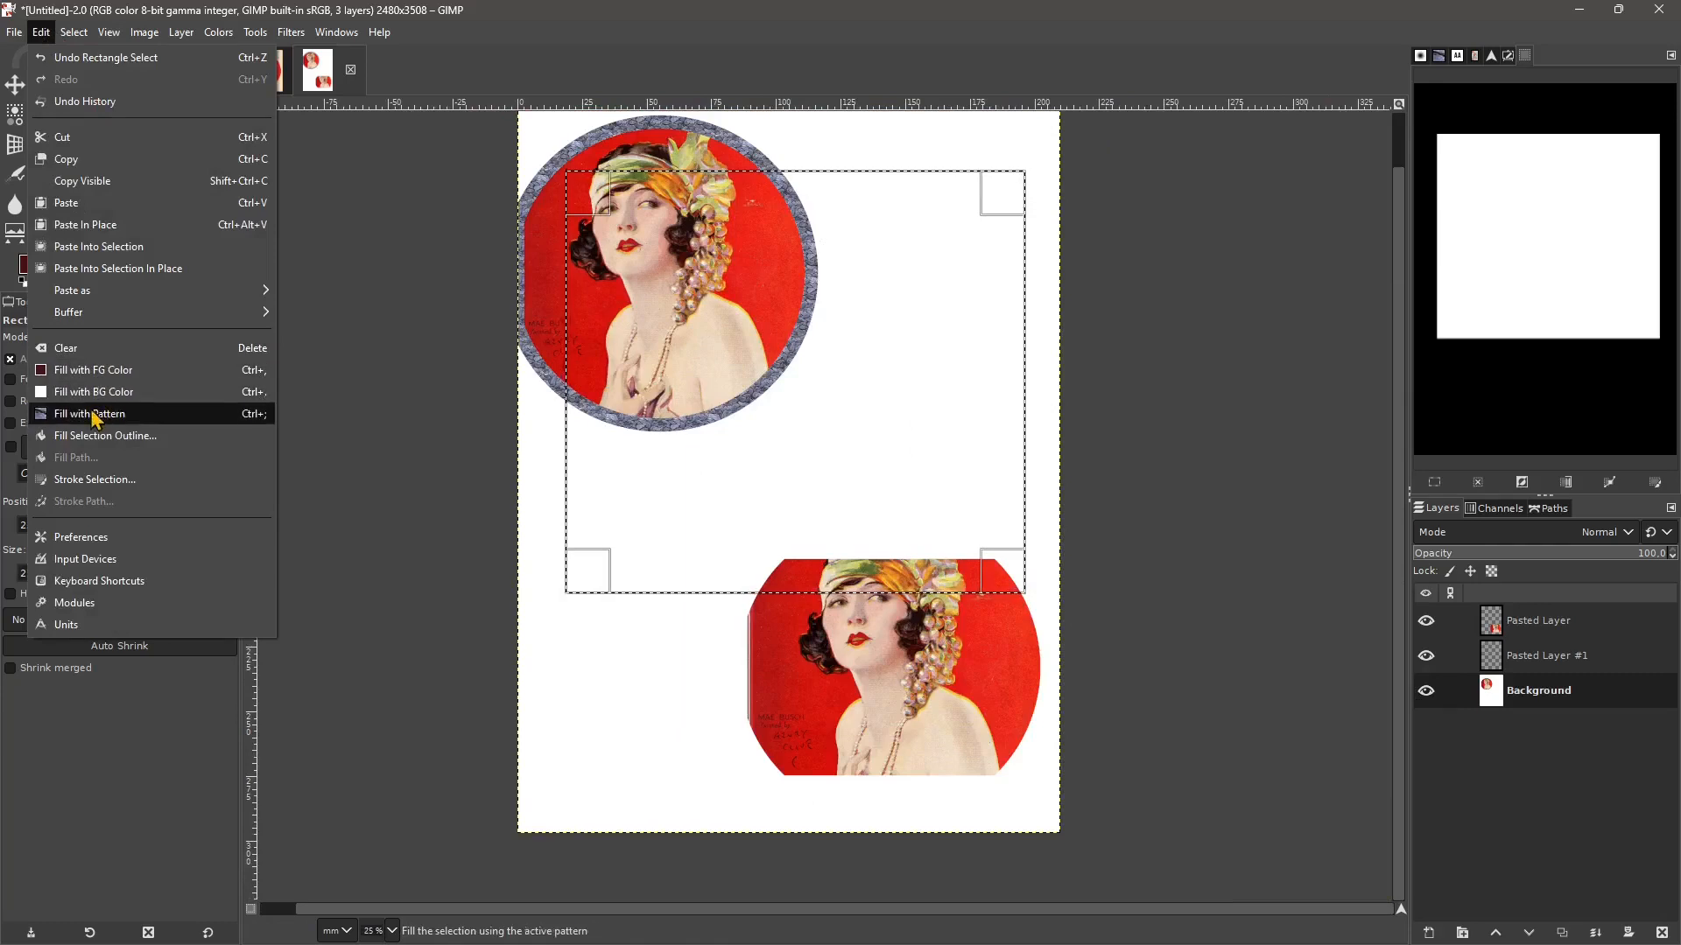
pyautogui.click(87, 480)
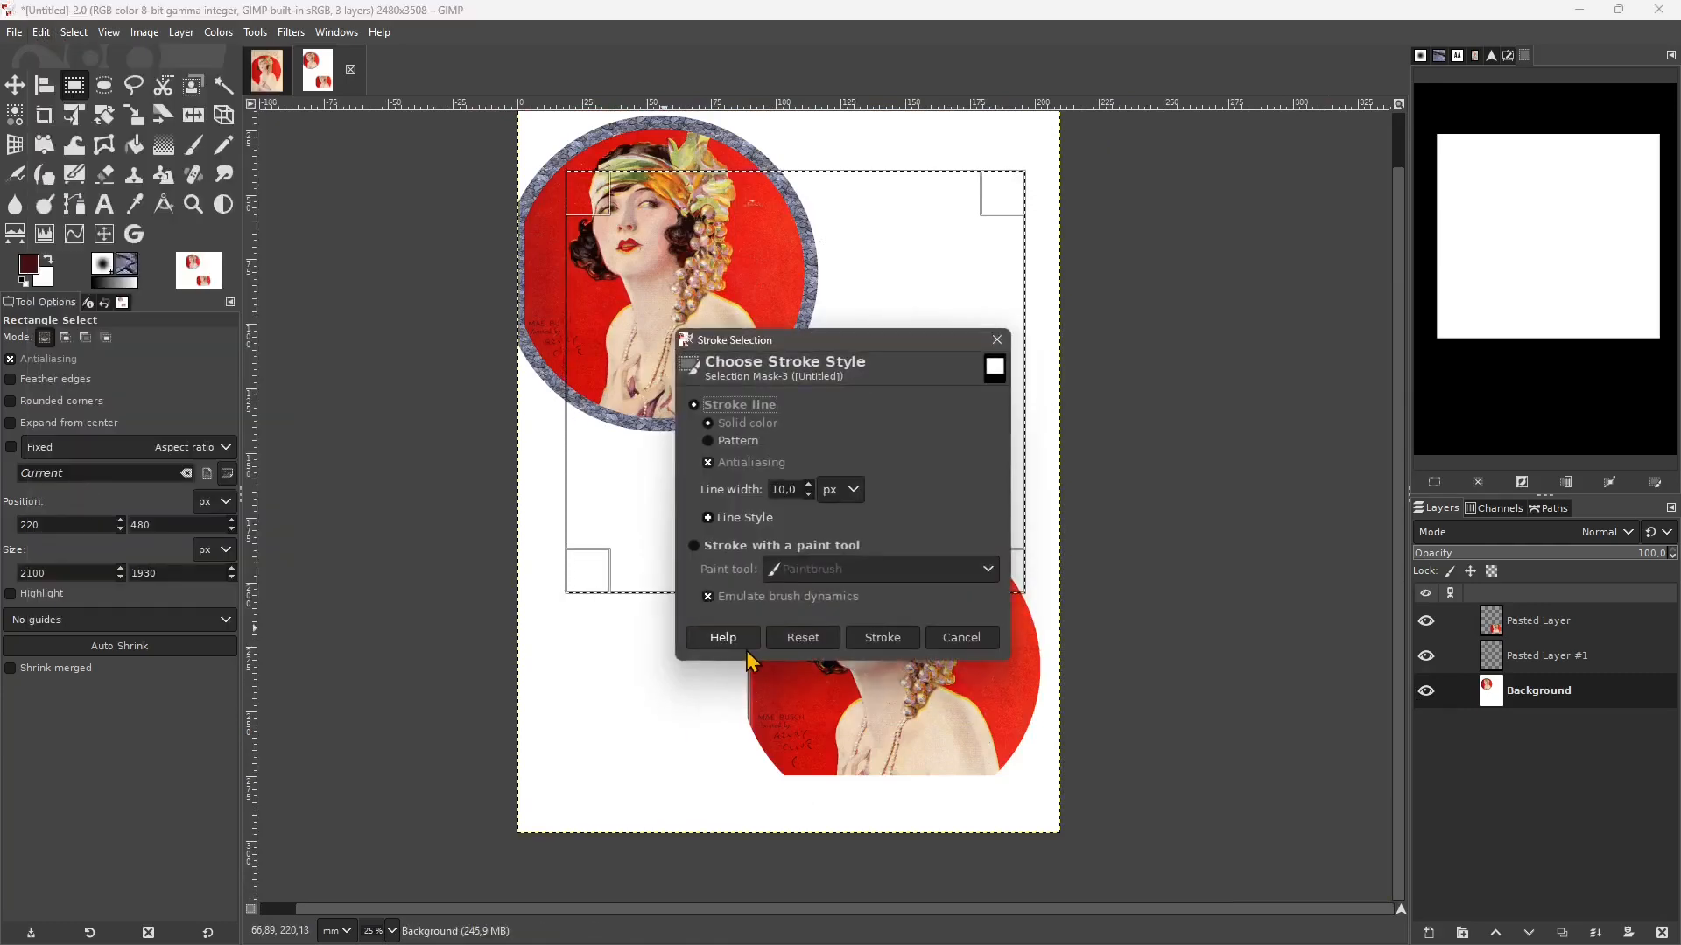
pyautogui.click(744, 517)
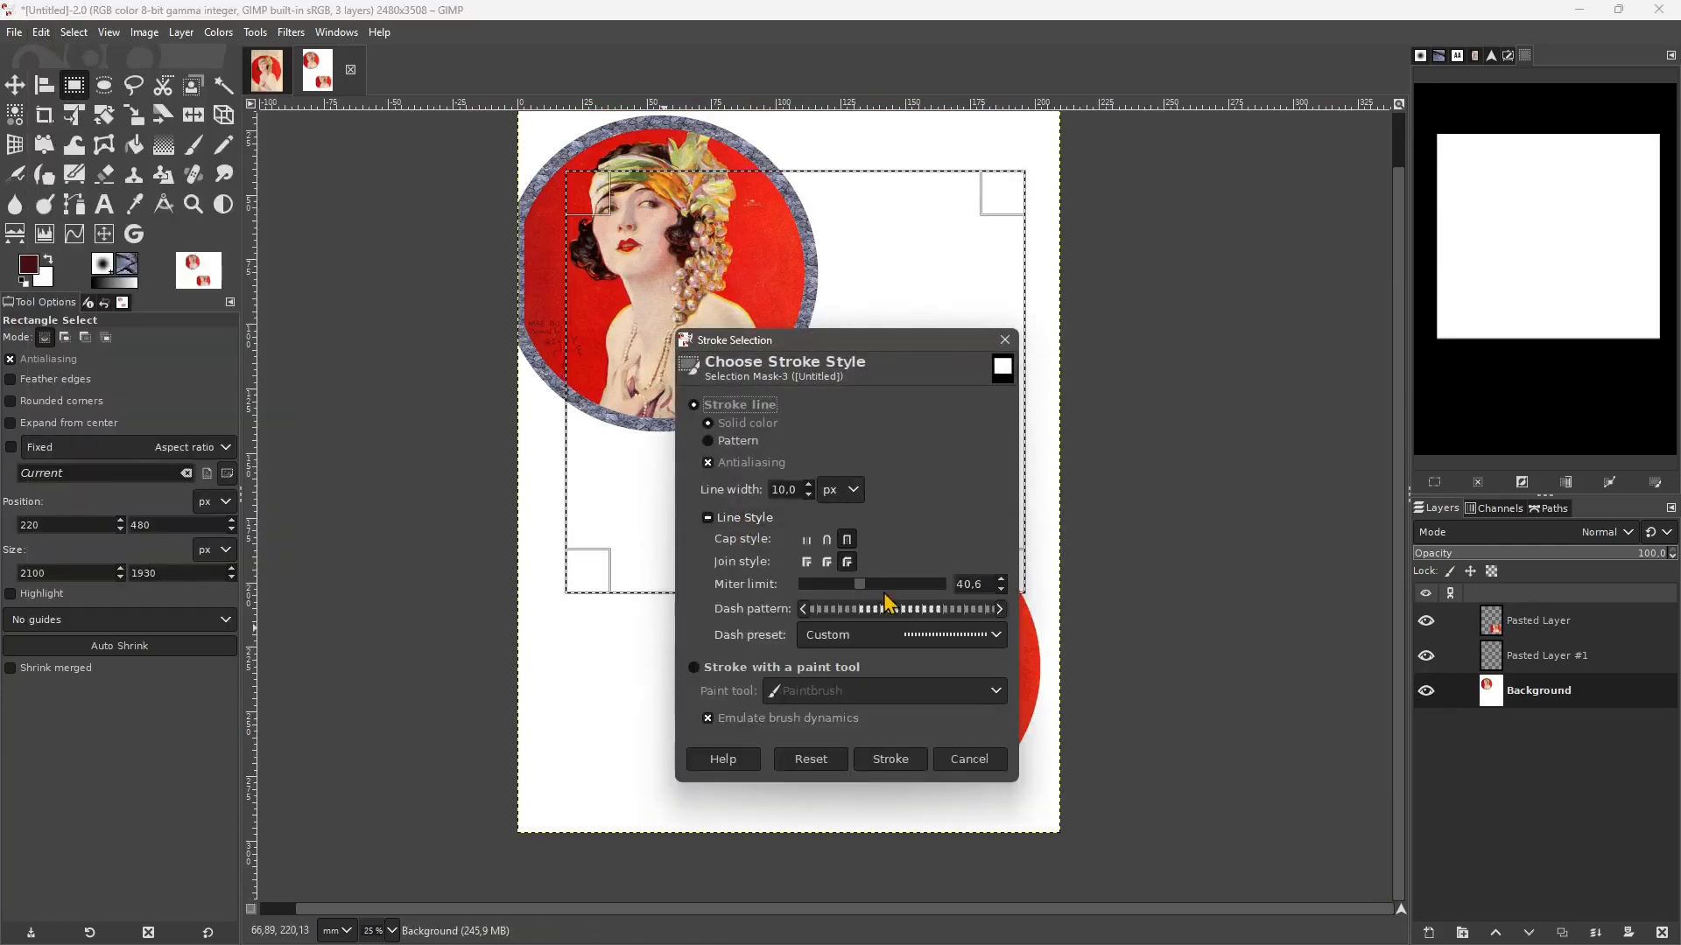
pyautogui.click(828, 562)
pyautogui.moveTo(861, 591); pyautogui.dragTo(889, 598)
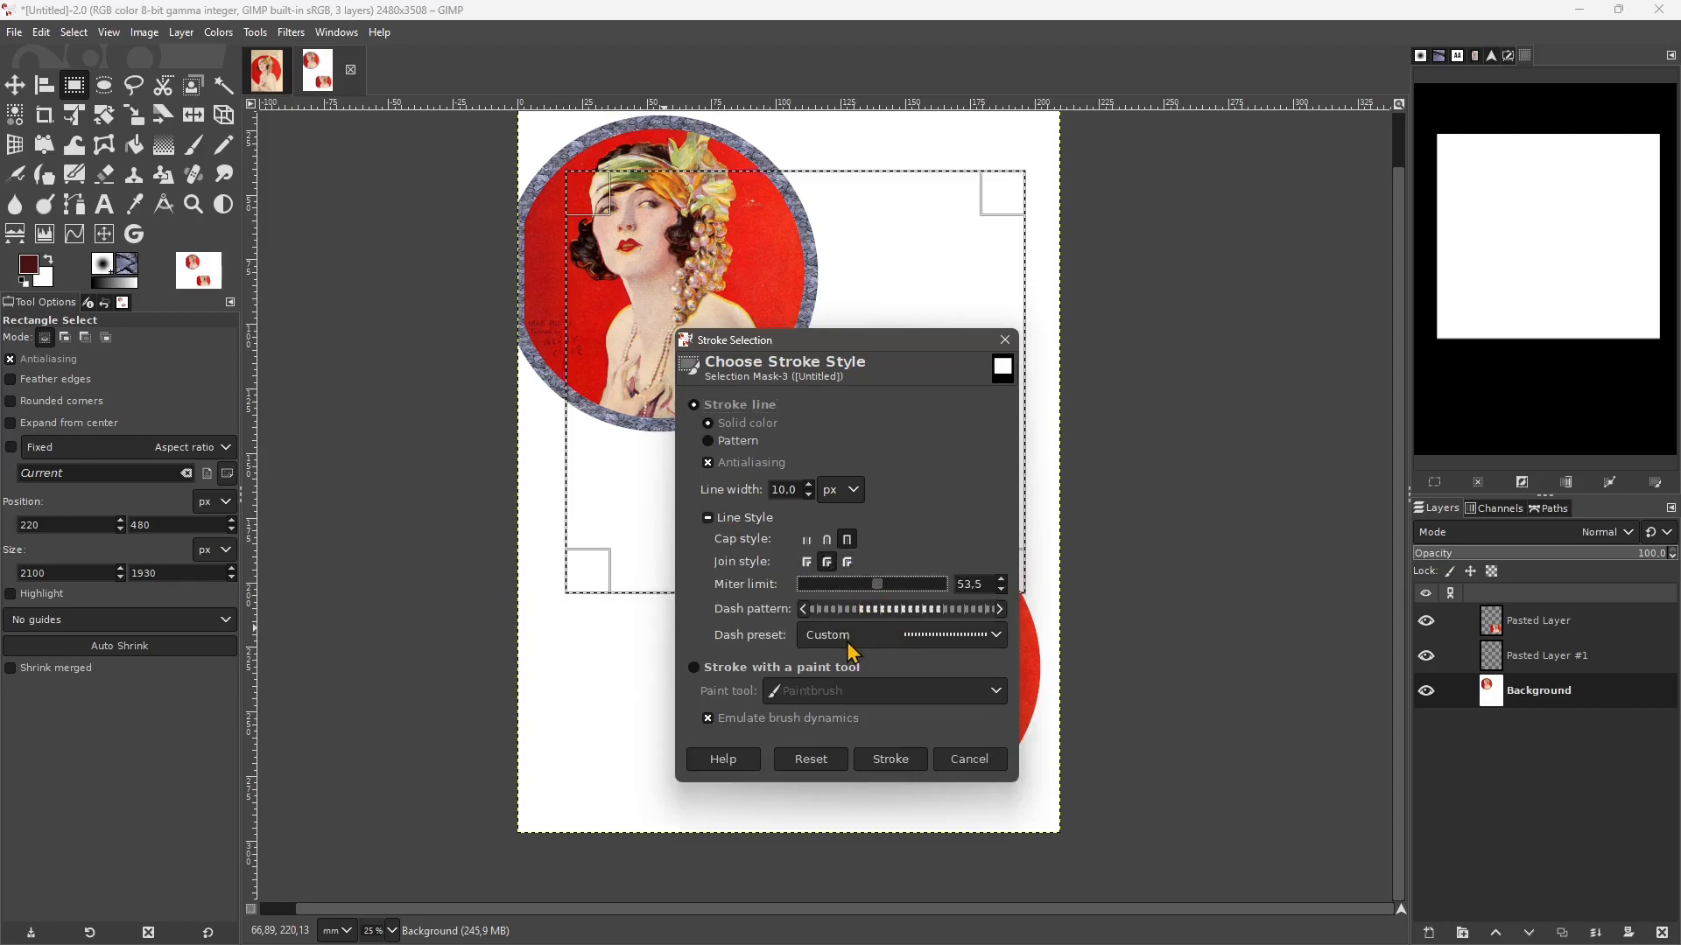
# - Try the Sparse dots dash preset, switch to Normal dots and stroke the selection
pyautogui.click(947, 637)
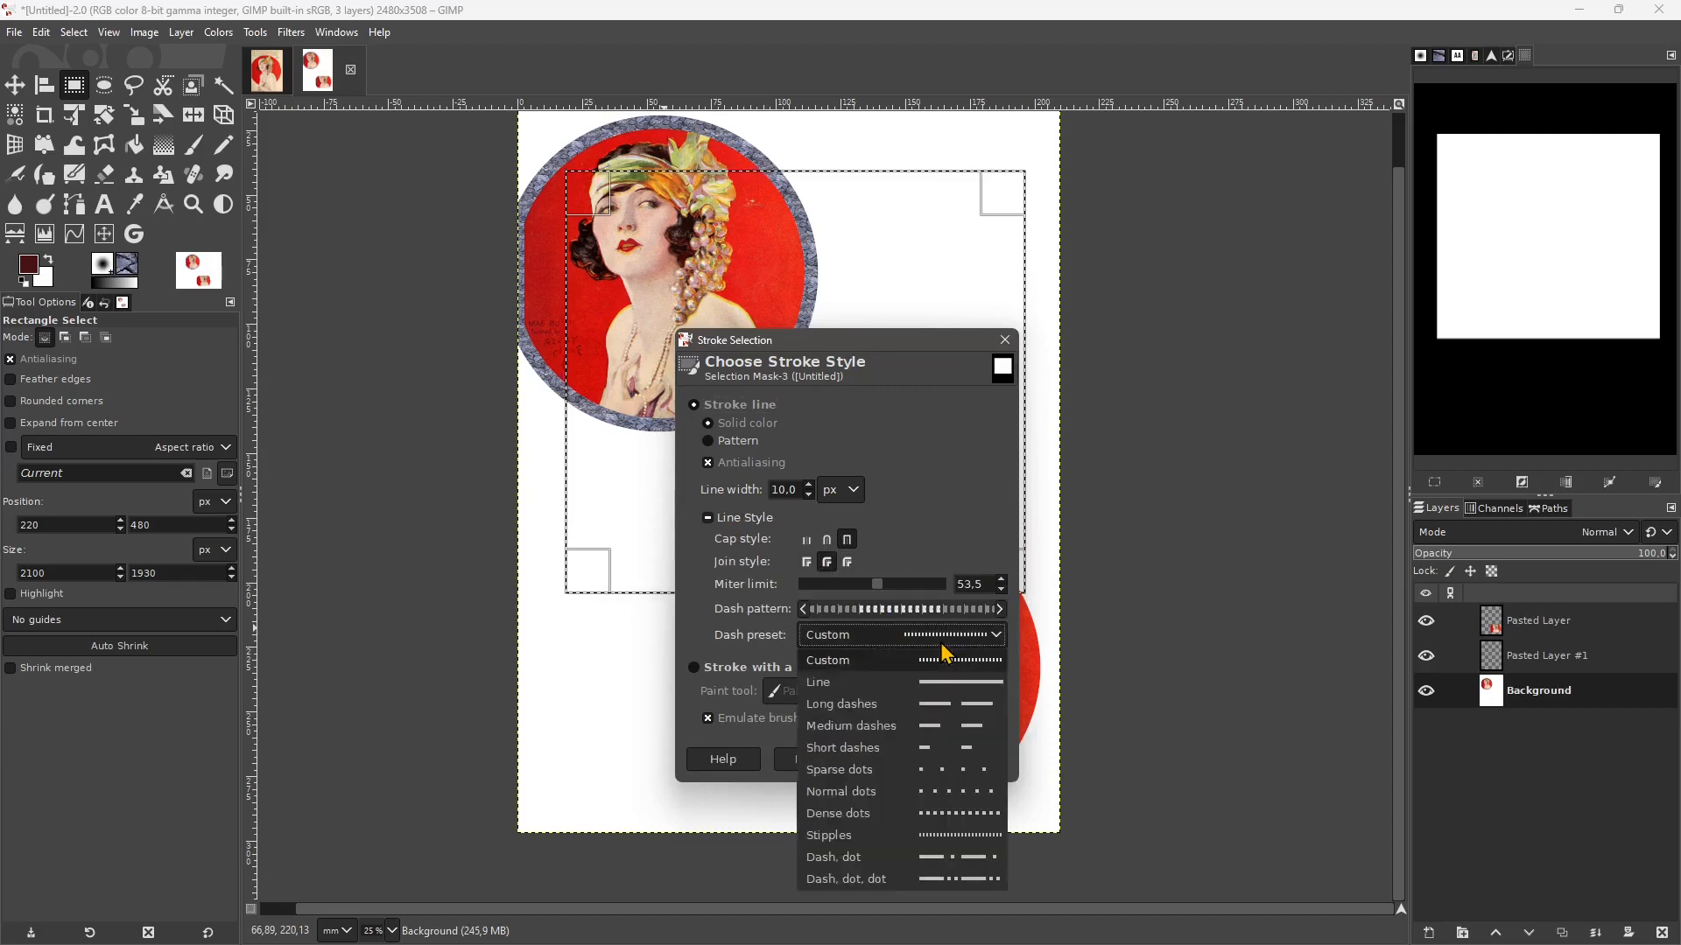
pyautogui.click(942, 769)
pyautogui.click(931, 644)
pyautogui.click(945, 791)
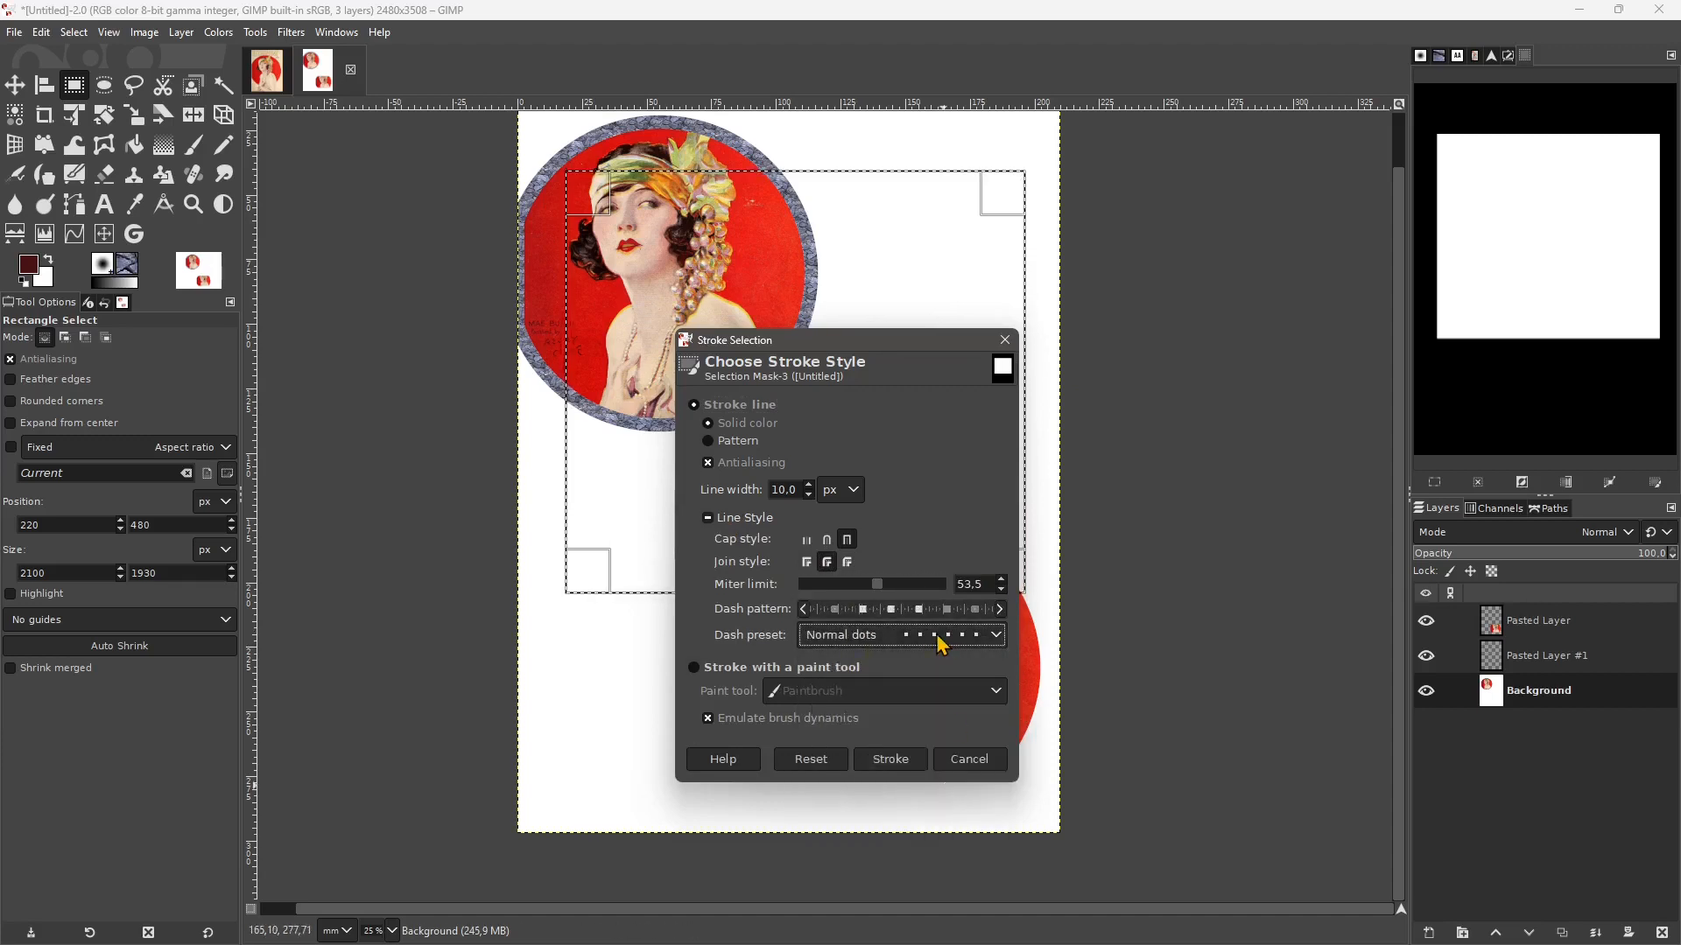
pyautogui.click(892, 760)
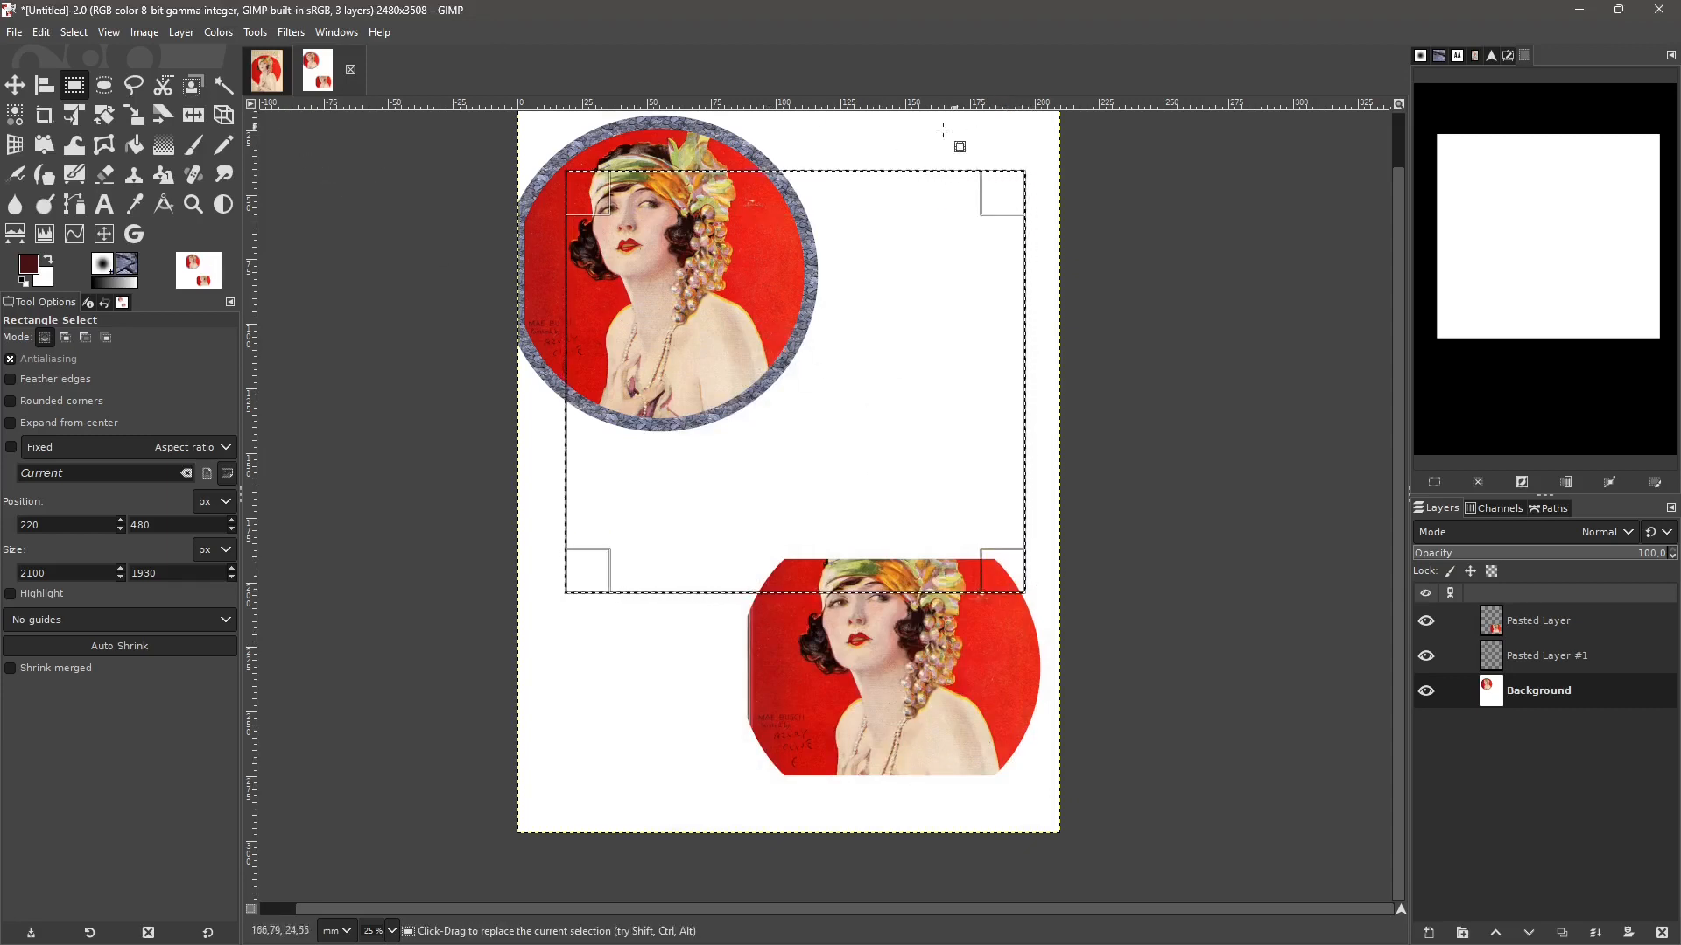
# - Clear the selection and examine the dotted rectangle stroked on the image
pyautogui.rightClick(599, 217)
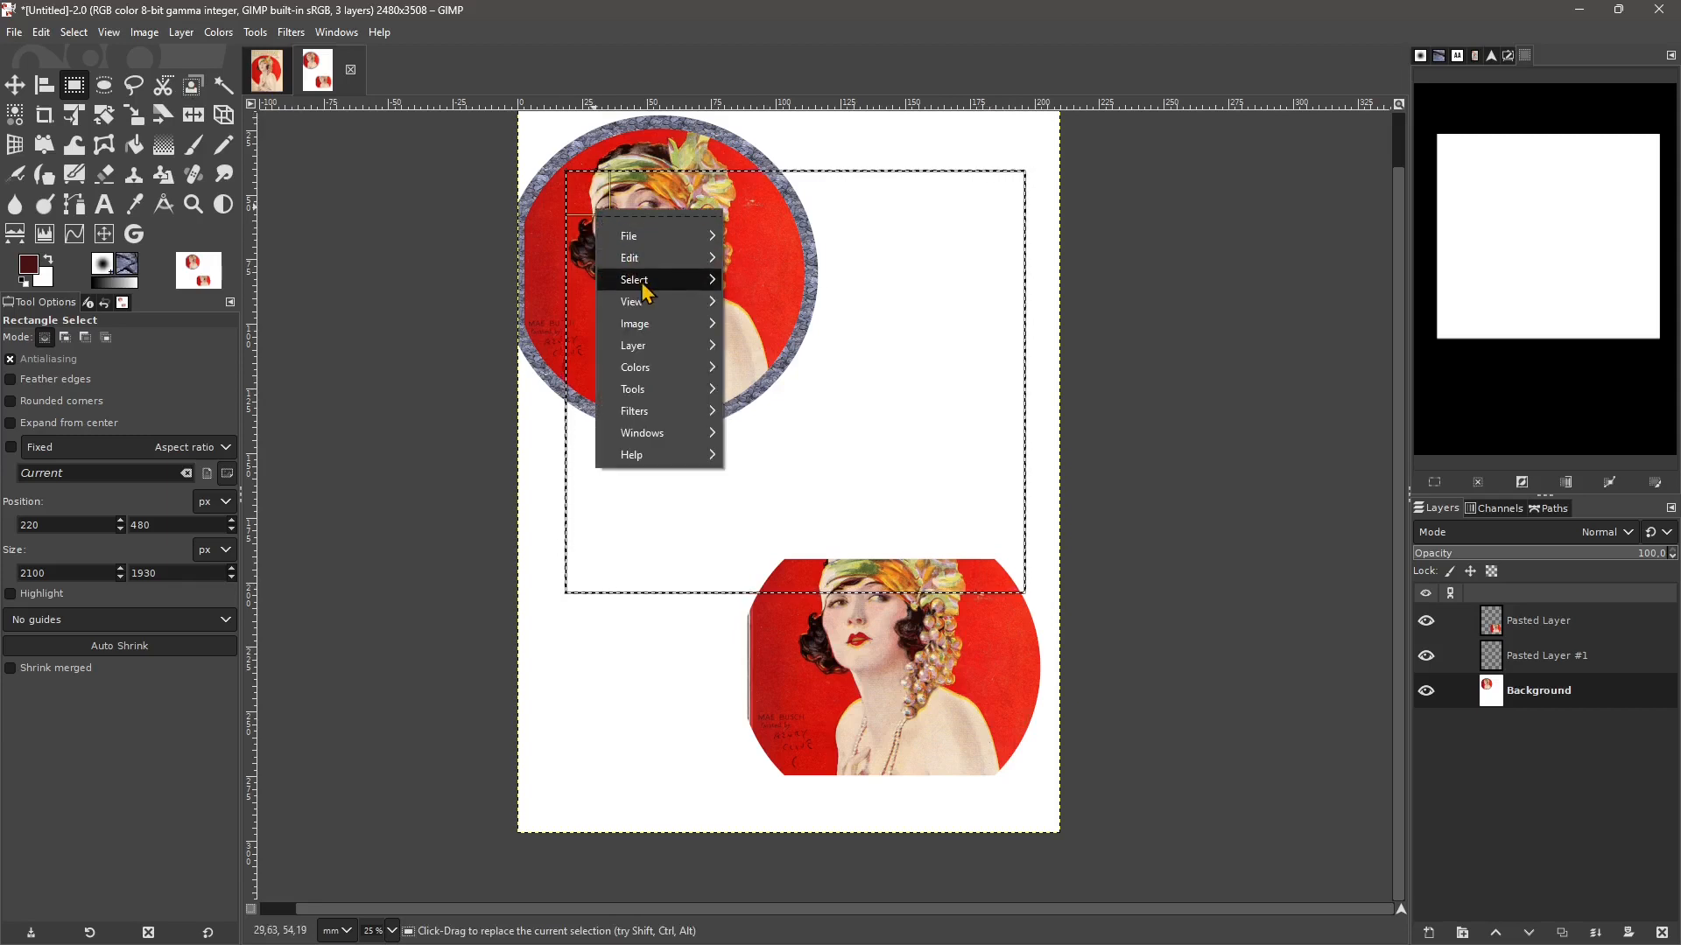
pyautogui.moveTo(642, 280)
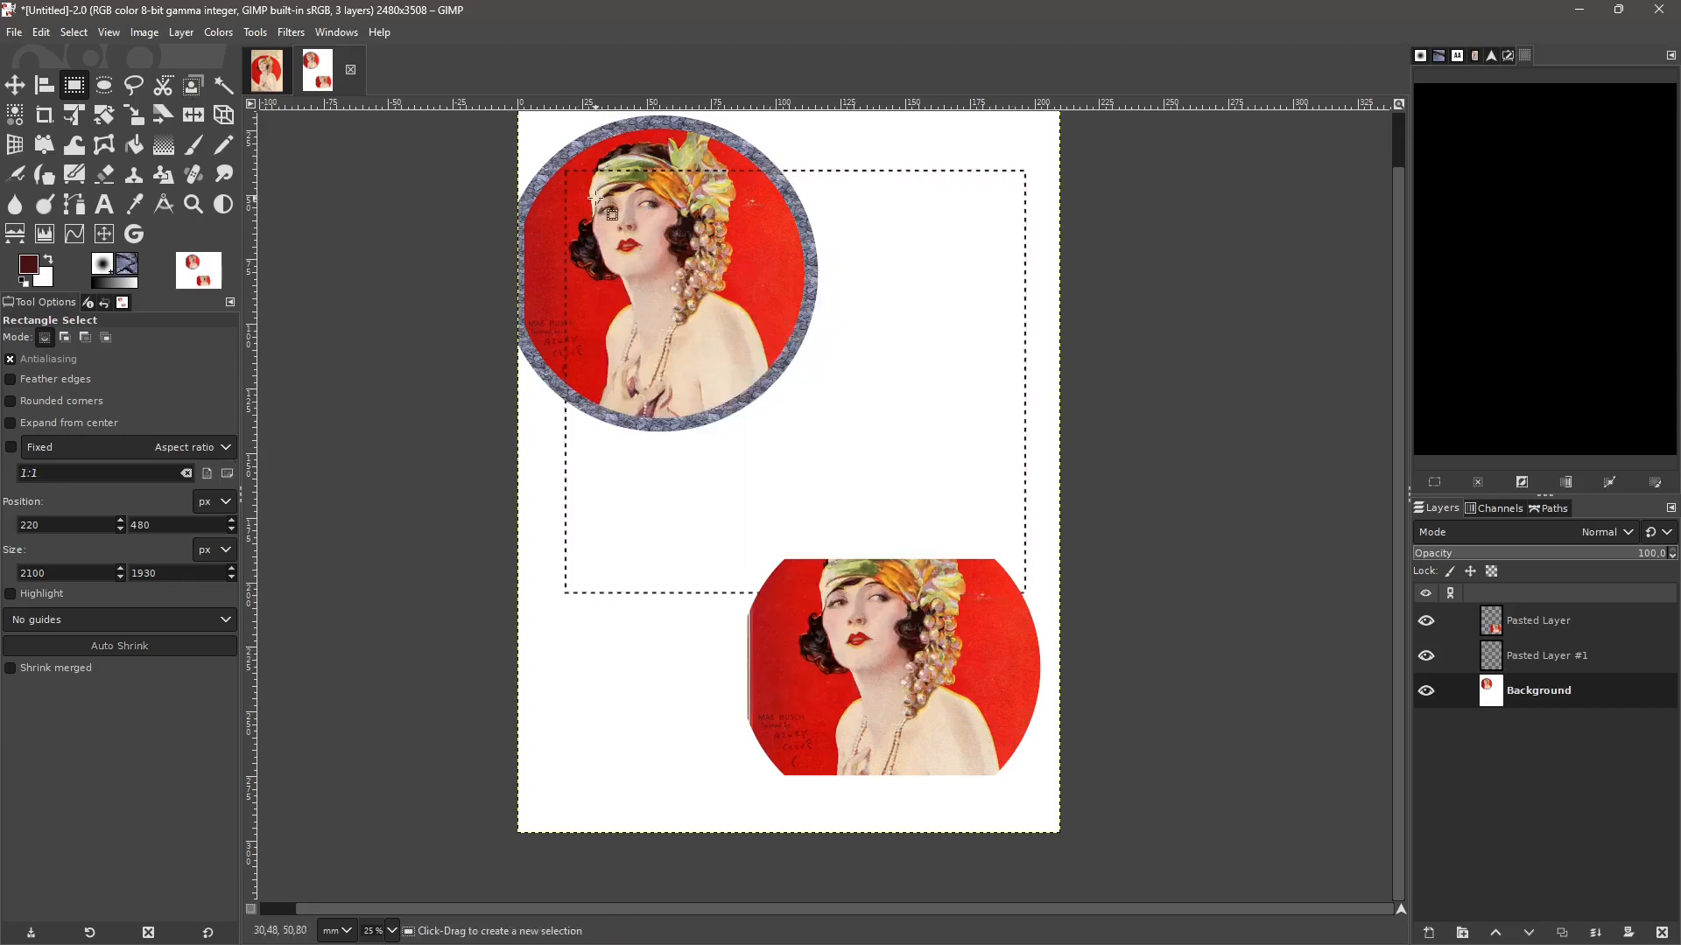
pyautogui.scroll(-1, 628, 623)
pyautogui.scroll(2, 627, 623)
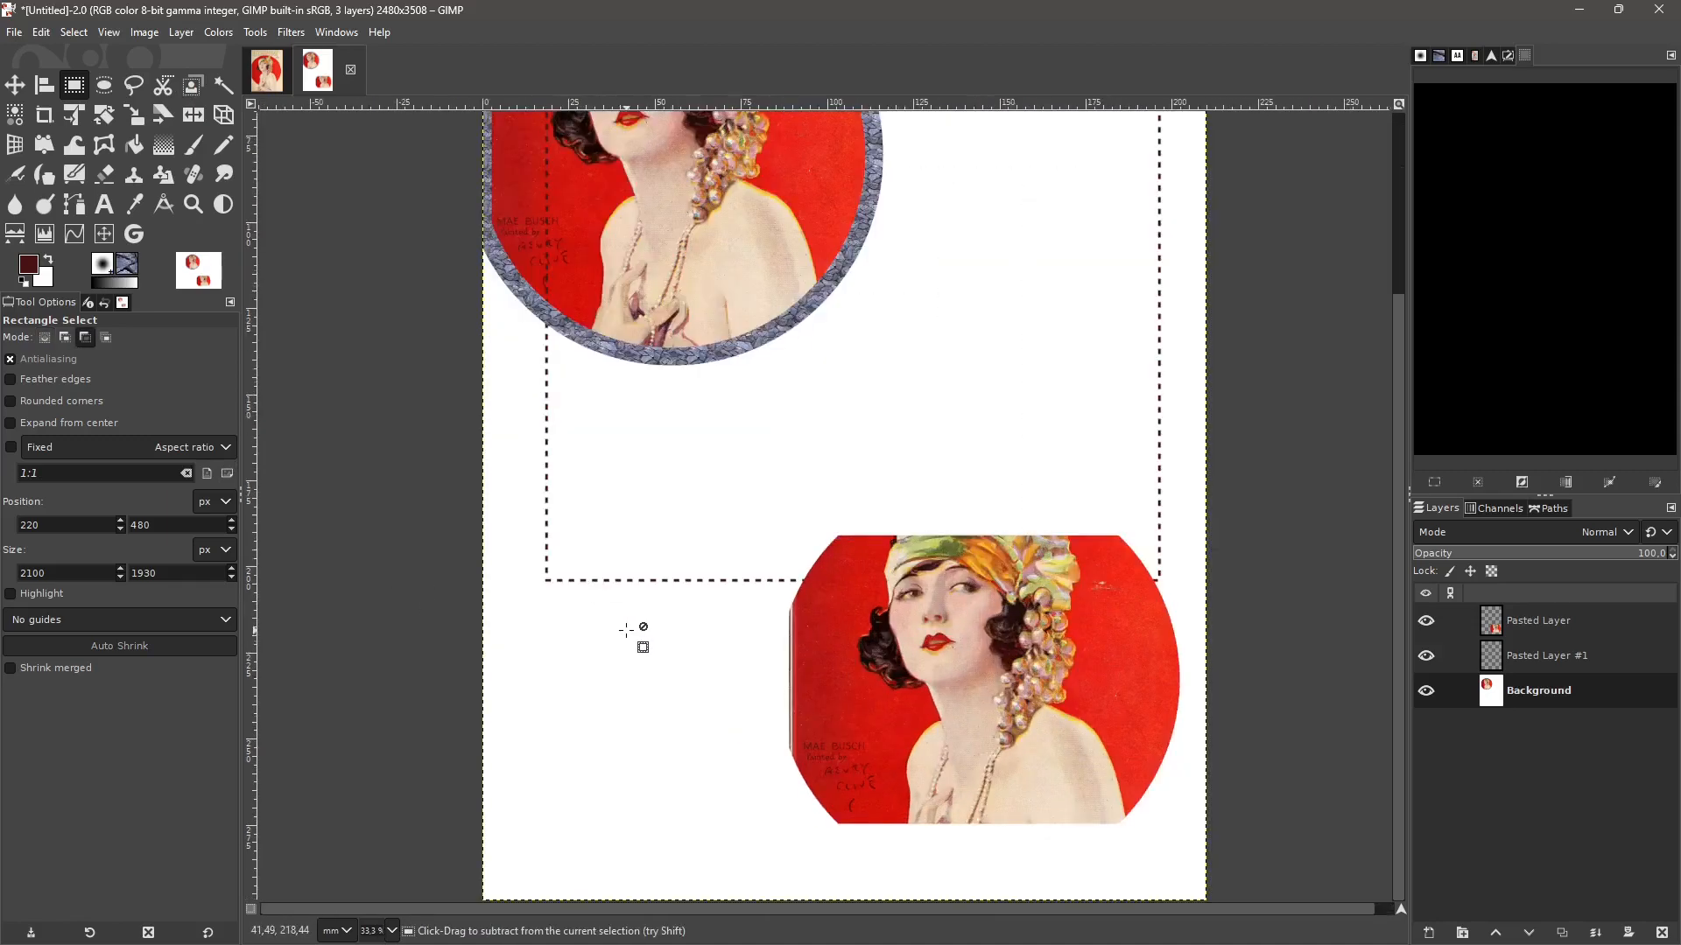
pyautogui.scroll(-1, 628, 624)
pyautogui.scroll(-1, 771, 597)
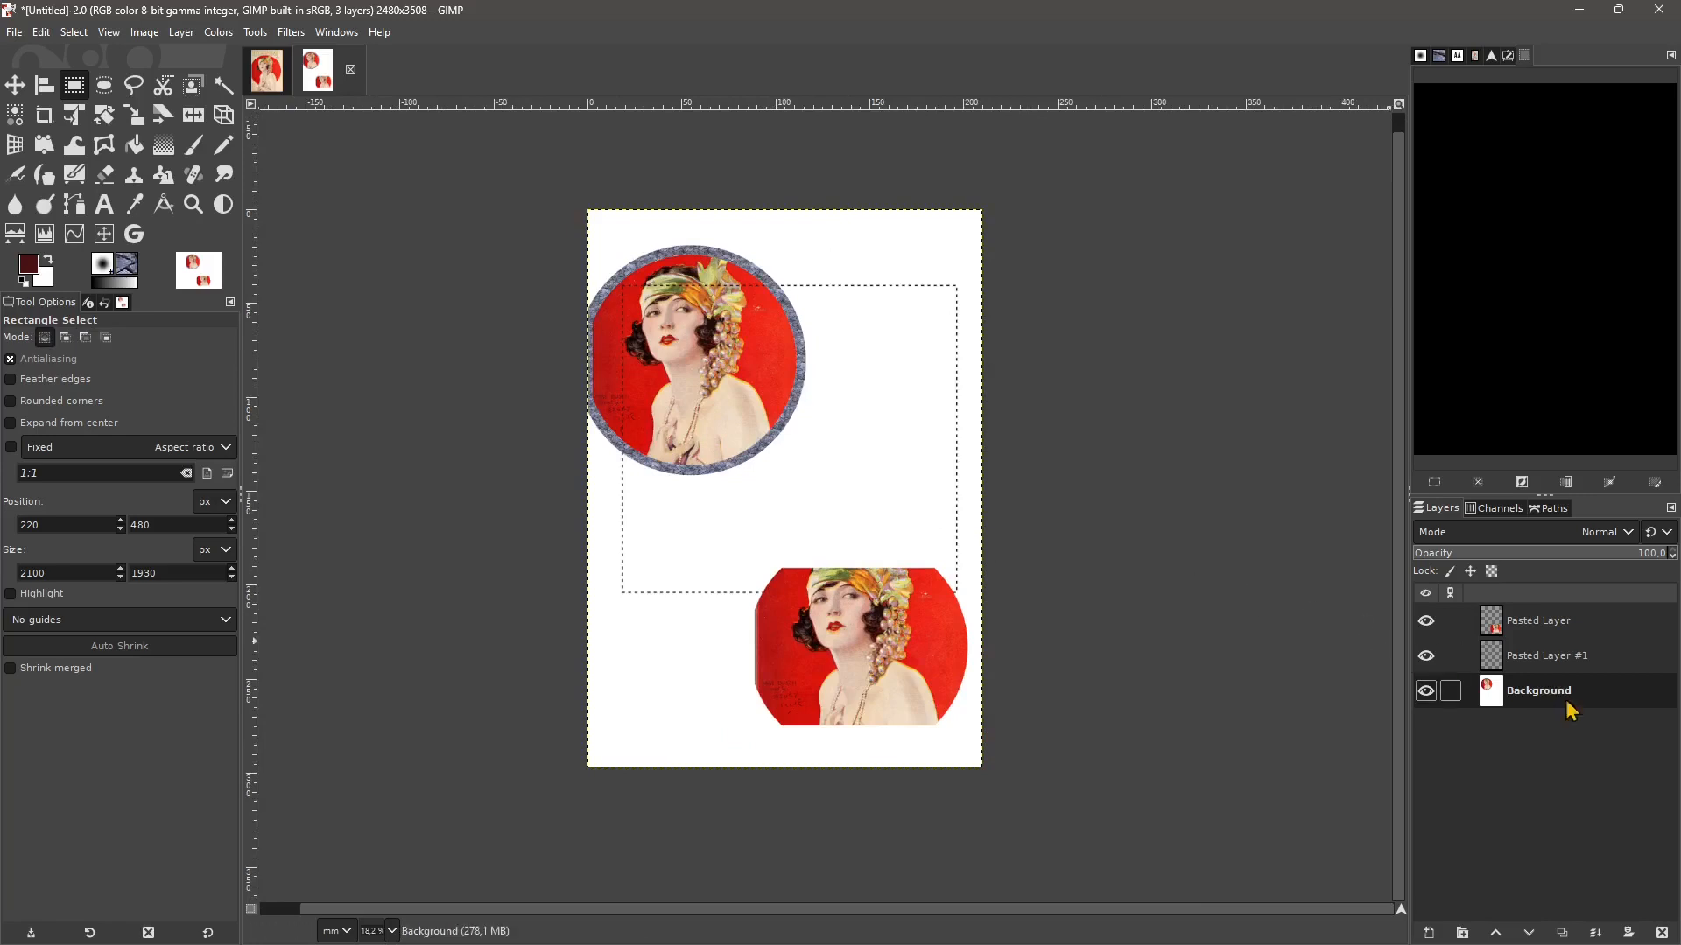
# - Hide and show the Background, Pasted Layer #1 and Pasted Layer in turn to check which layer holds the stroke
pyautogui.click(1429, 693)
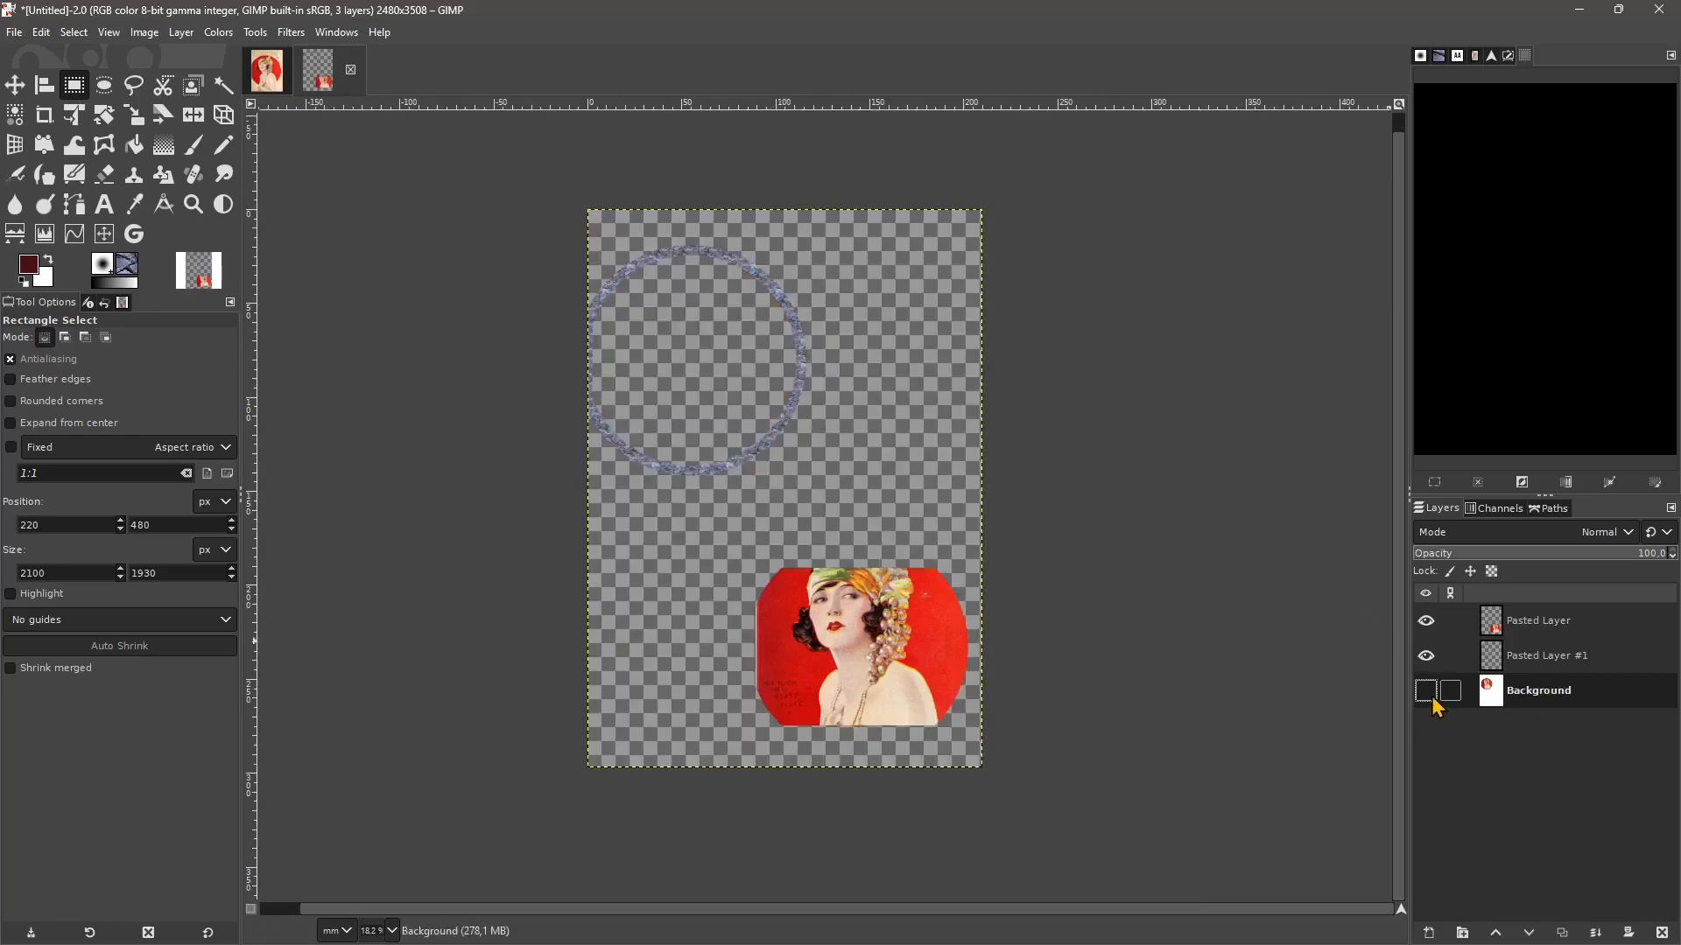
pyautogui.click(1429, 694)
pyautogui.click(1426, 656)
pyautogui.click(1426, 657)
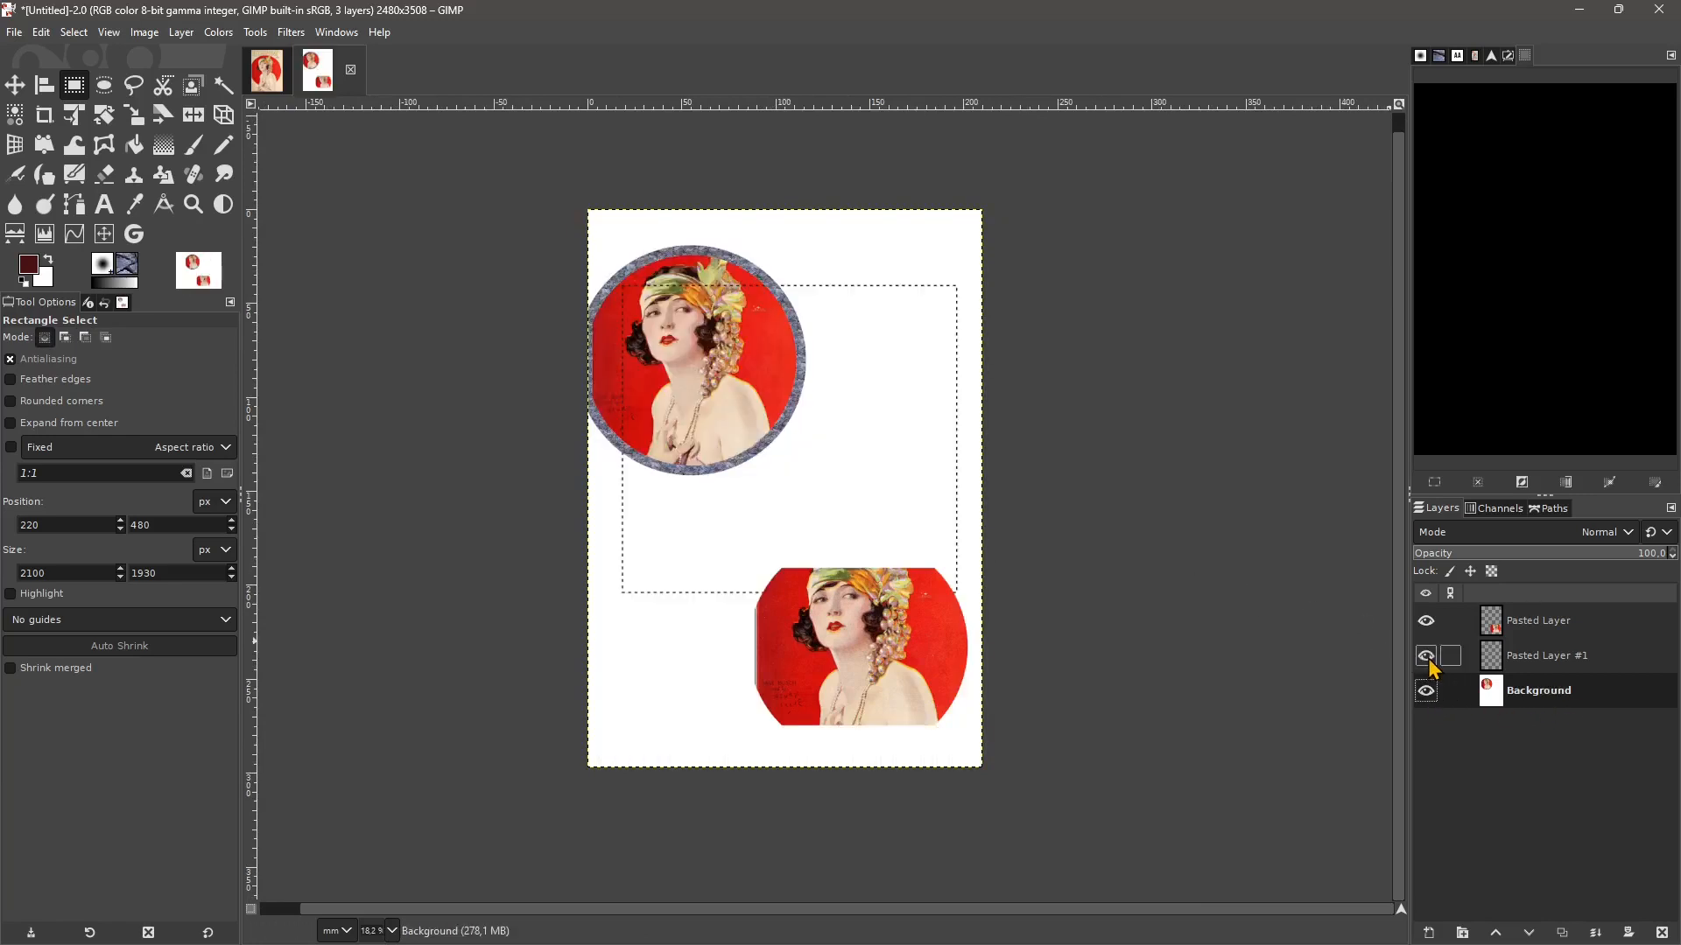
pyautogui.click(1425, 622)
pyautogui.click(1426, 622)
pyautogui.click(1424, 693)
pyautogui.click(1425, 694)
pyautogui.click(74, 32)
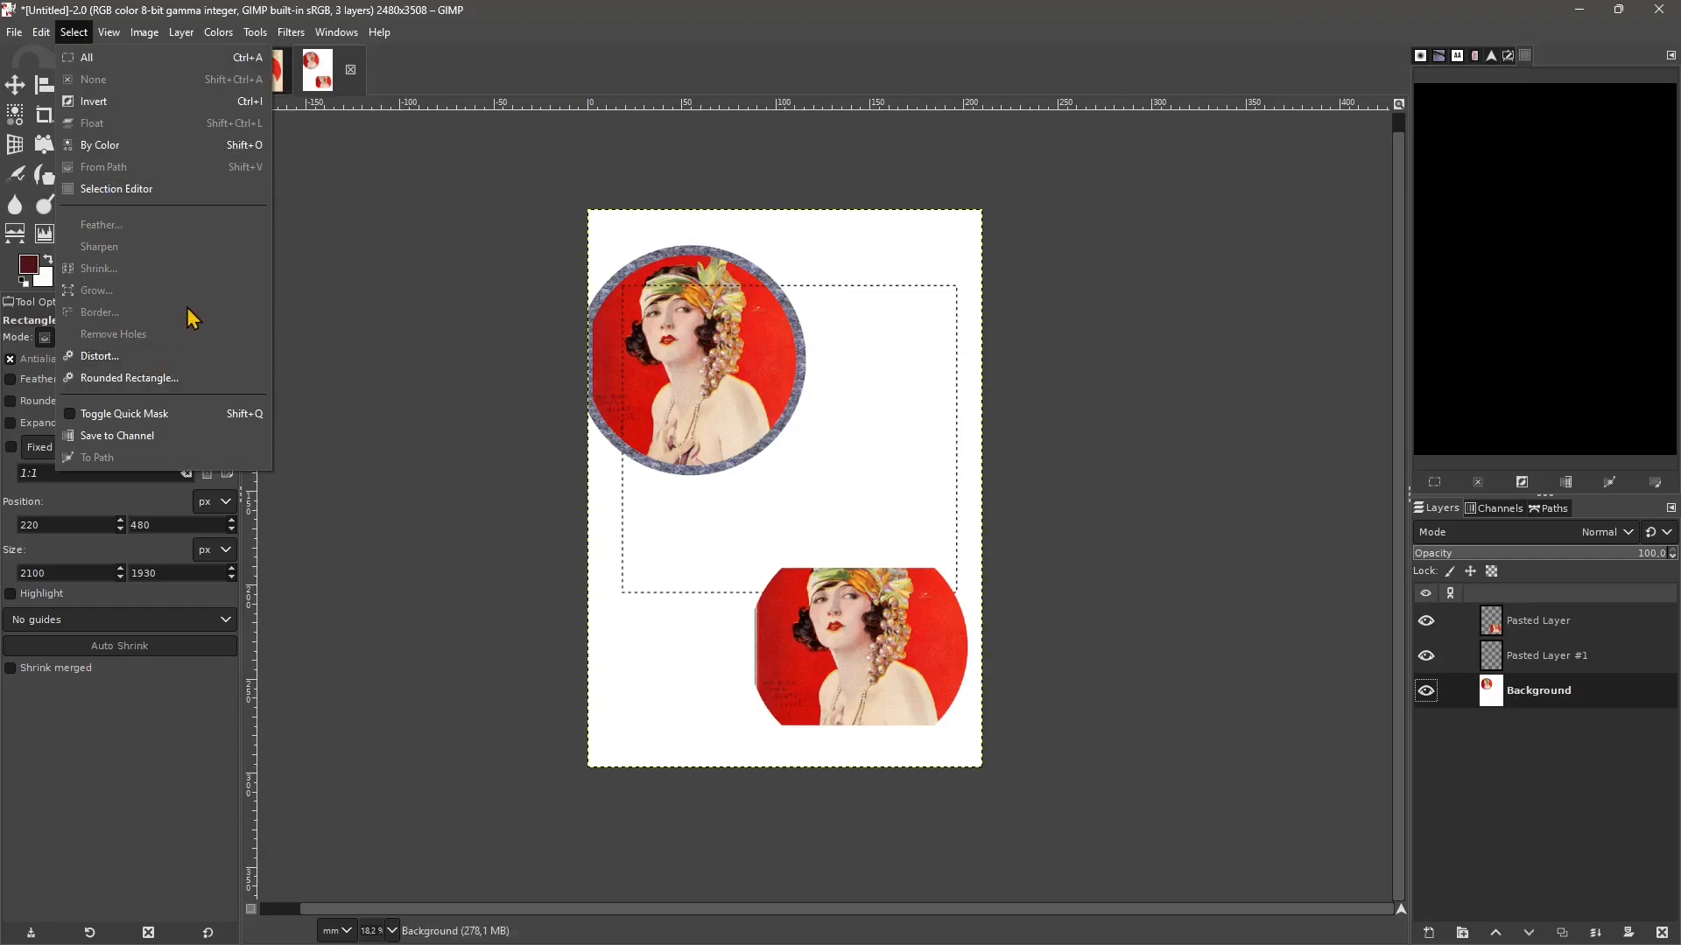
pyautogui.click(74, 33)
# - Open nature-bird-wing-white-animal-wildlife-912005-pxhere.com.jpg and pexels-cup-of-couple-7657476.jpg together from the Assets folder
pyautogui.click(14, 33)
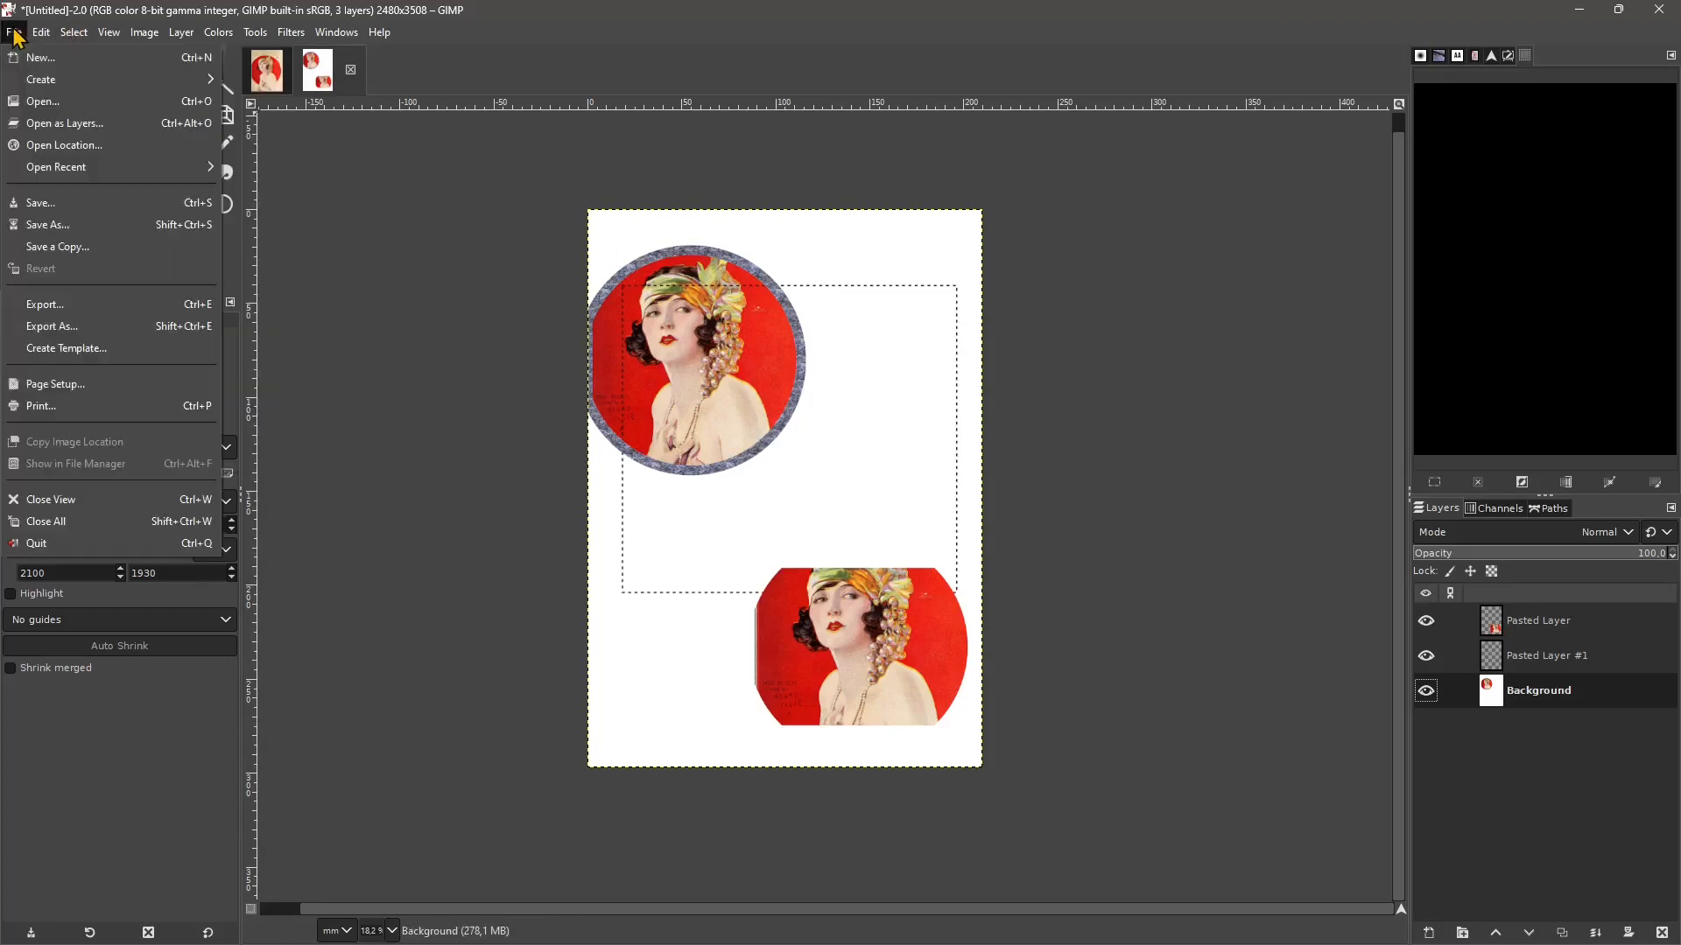
pyautogui.click(42, 103)
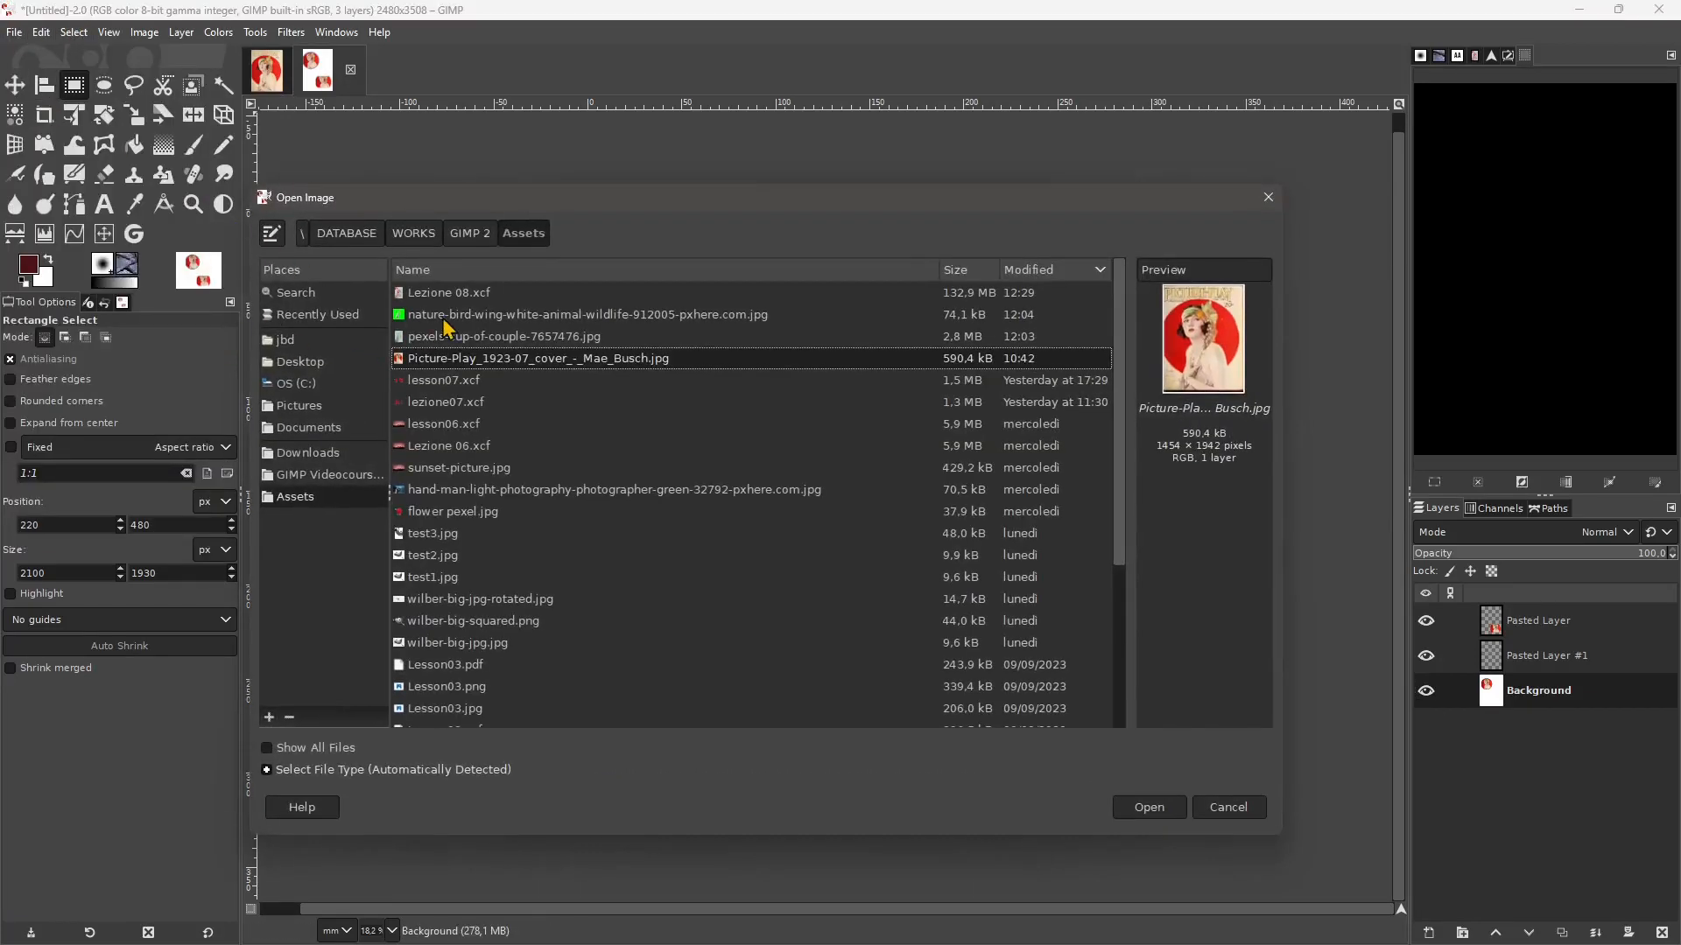
pyautogui.click(444, 321)
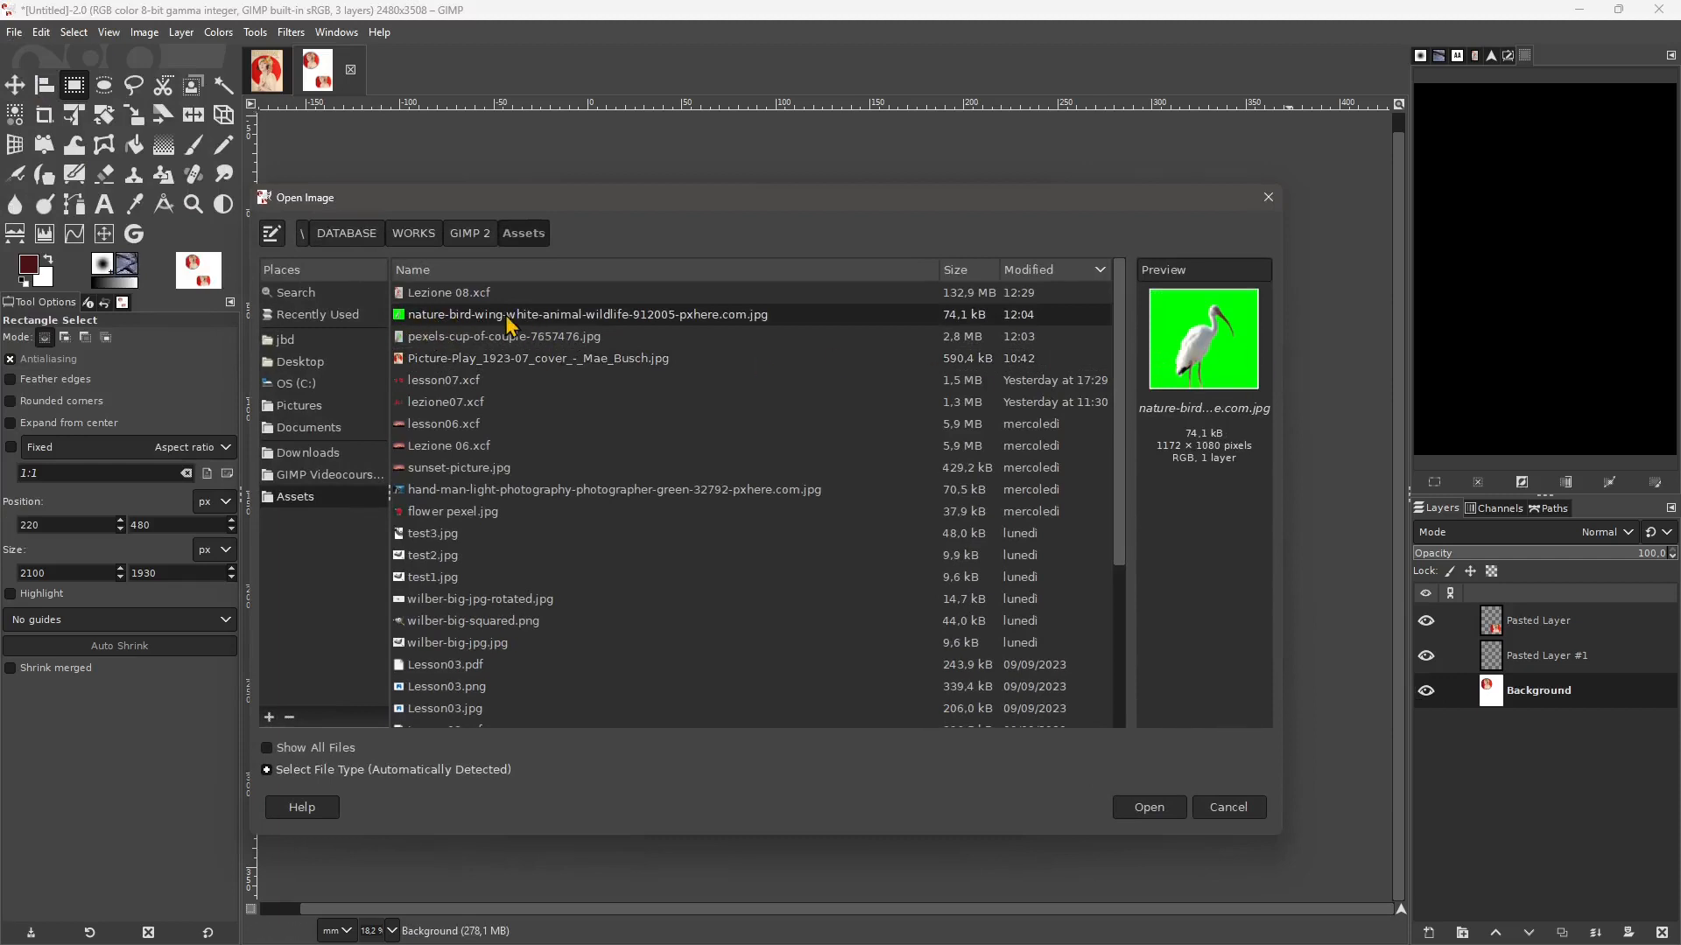
pyautogui.keyDown('ctrl'); pyautogui.click(480, 340); pyautogui.keyUp('ctrl')
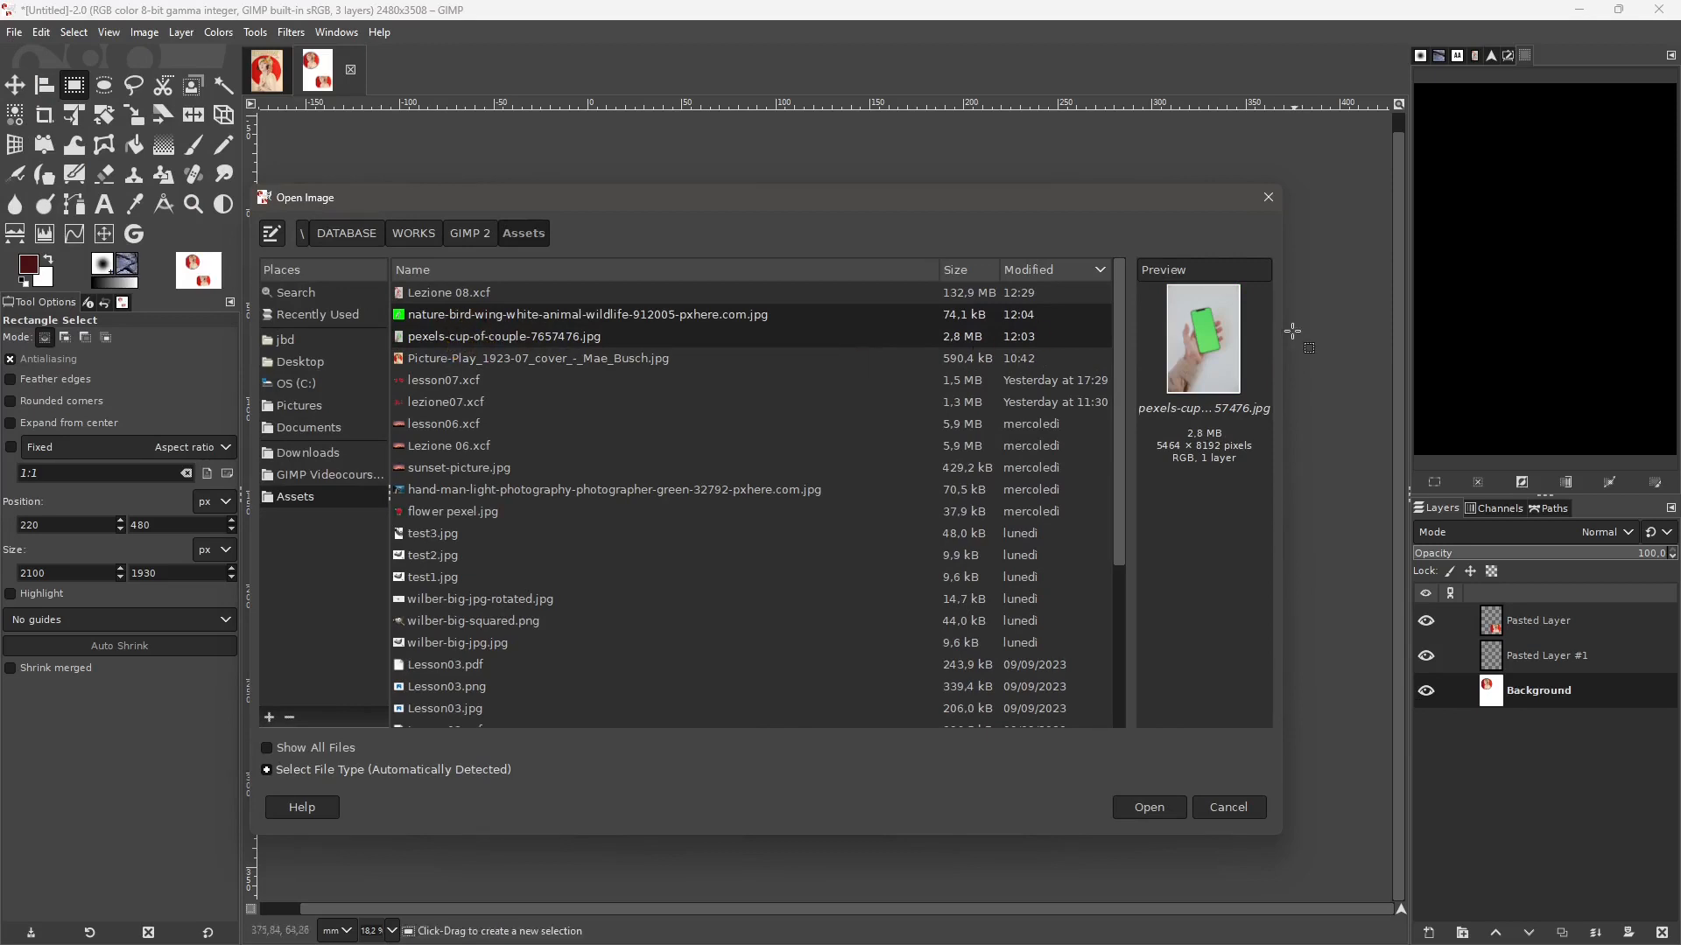
pyautogui.click(1148, 807)
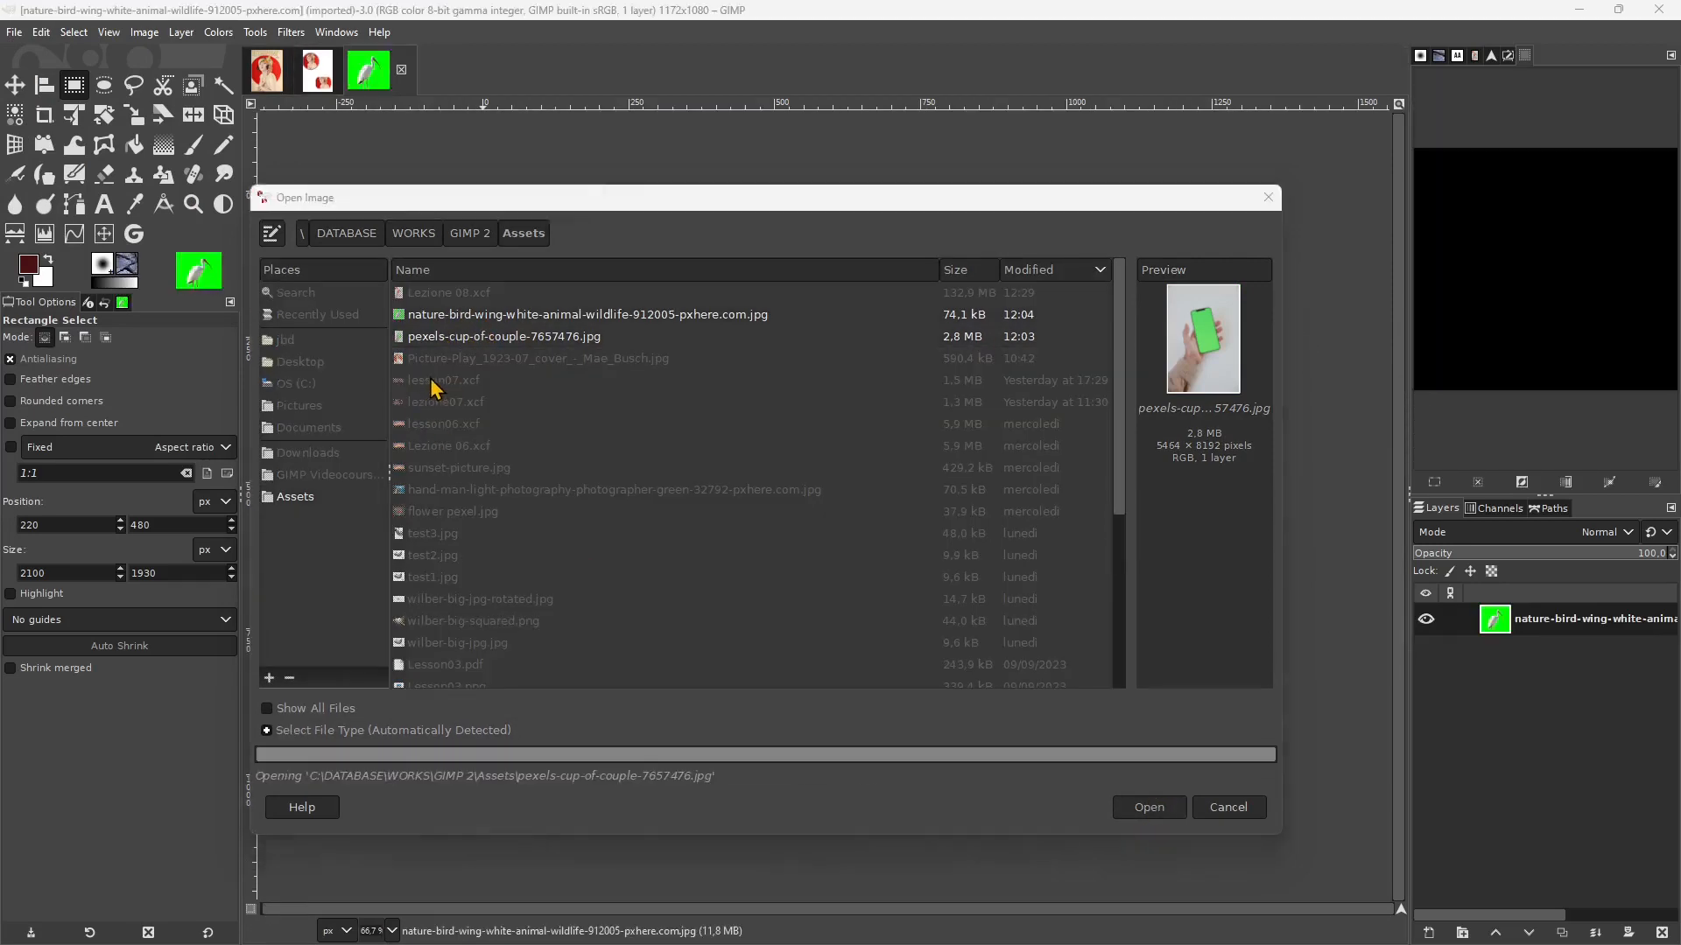
pyautogui.click(505, 363)
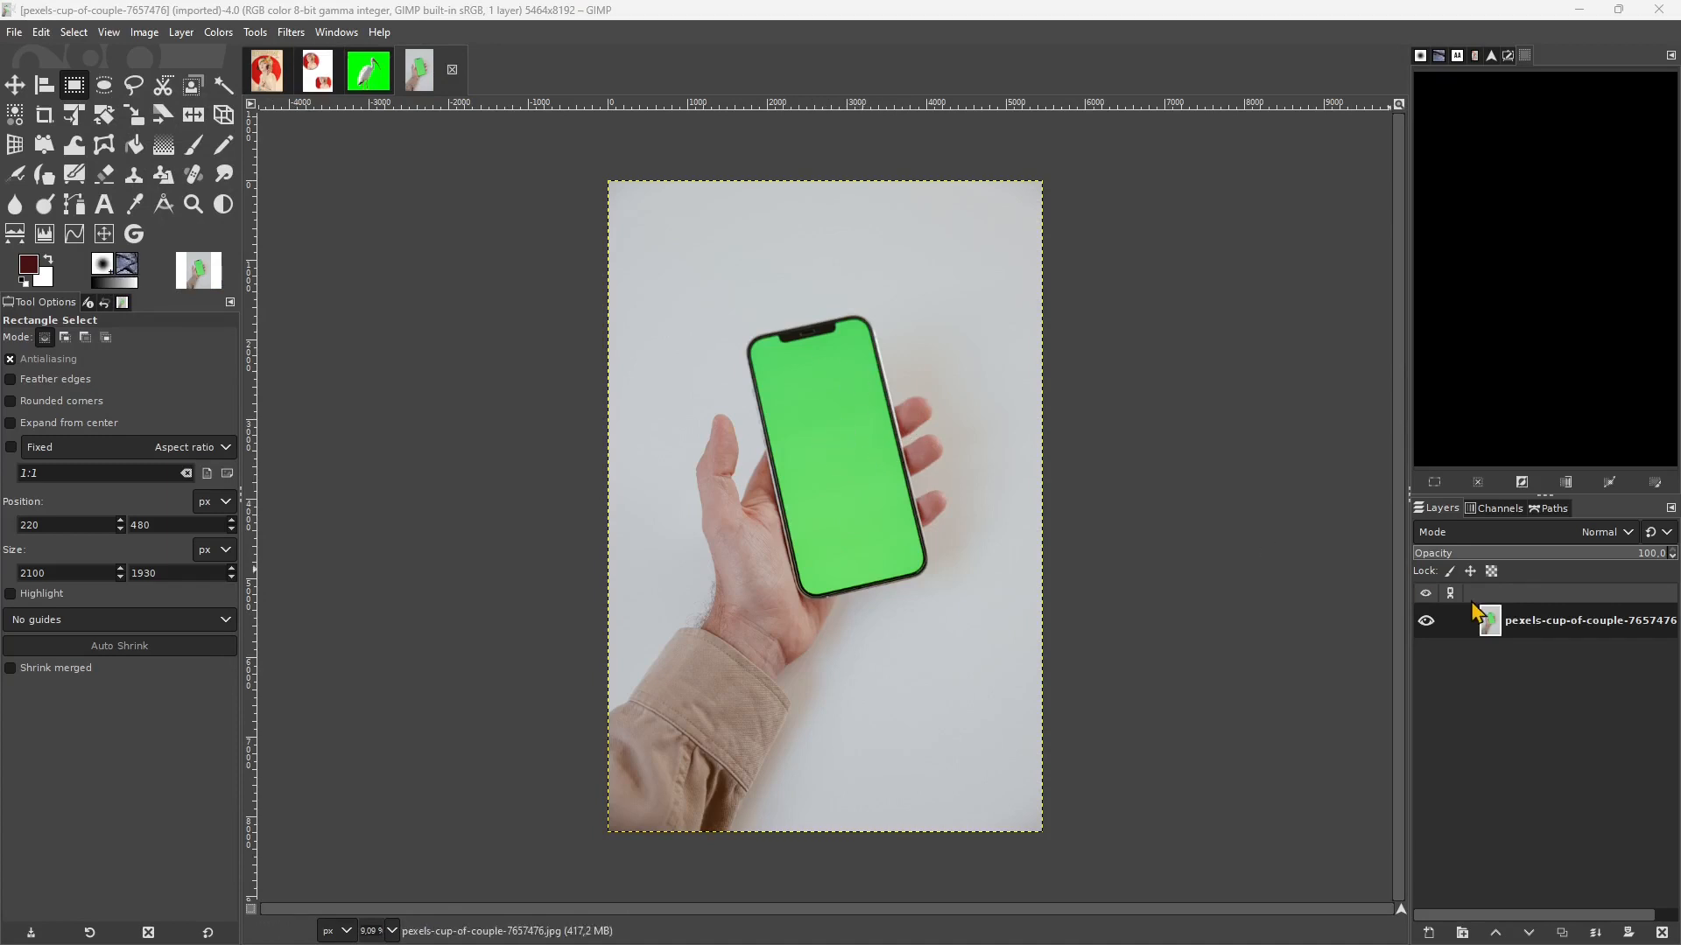
# - Add an alpha channel to the phone photo's layer and activate the Select by Color tool
pyautogui.rightClick(1523, 636)
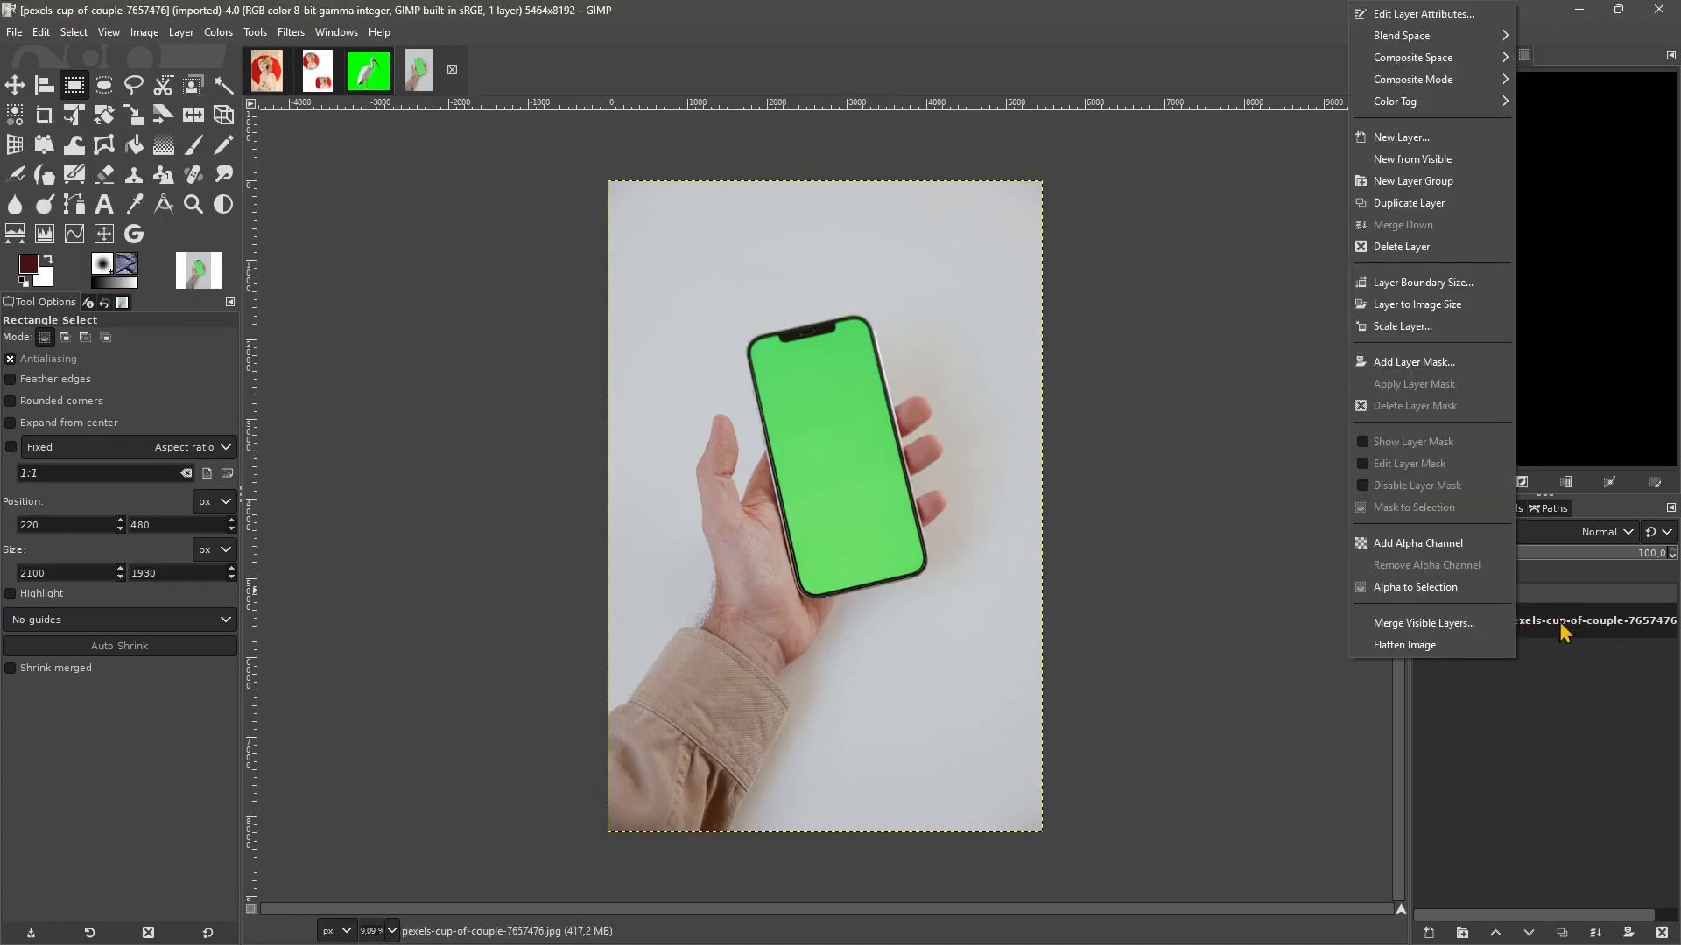
pyautogui.click(1400, 543)
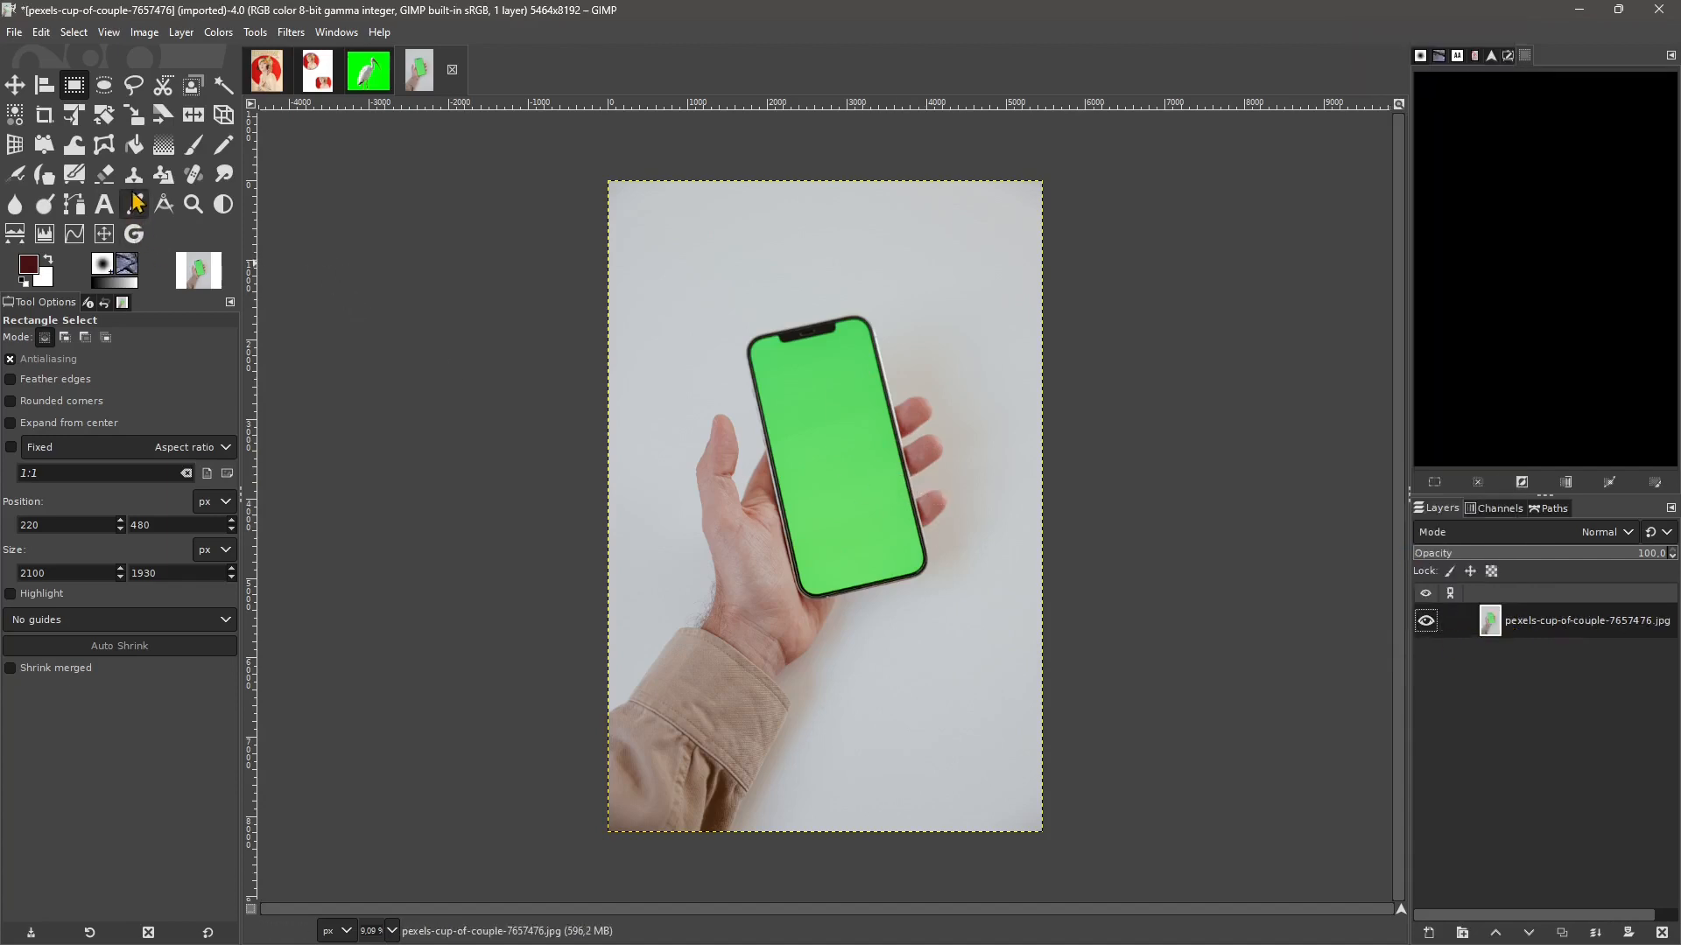
pyautogui.click(75, 32)
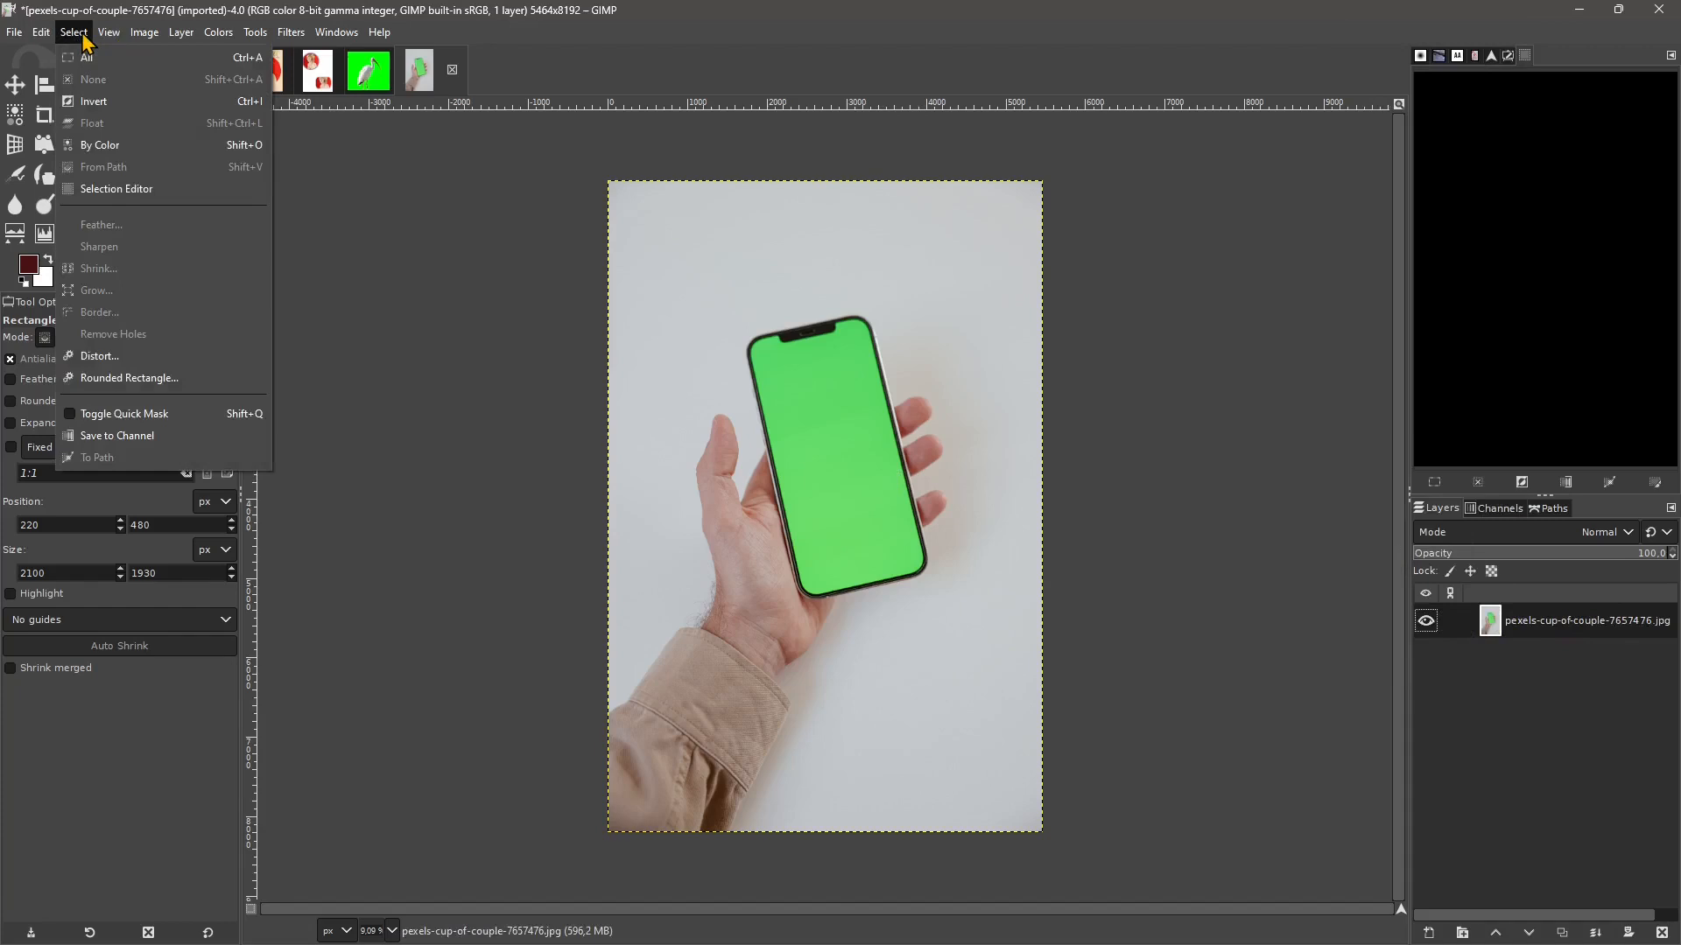
pyautogui.click(111, 144)
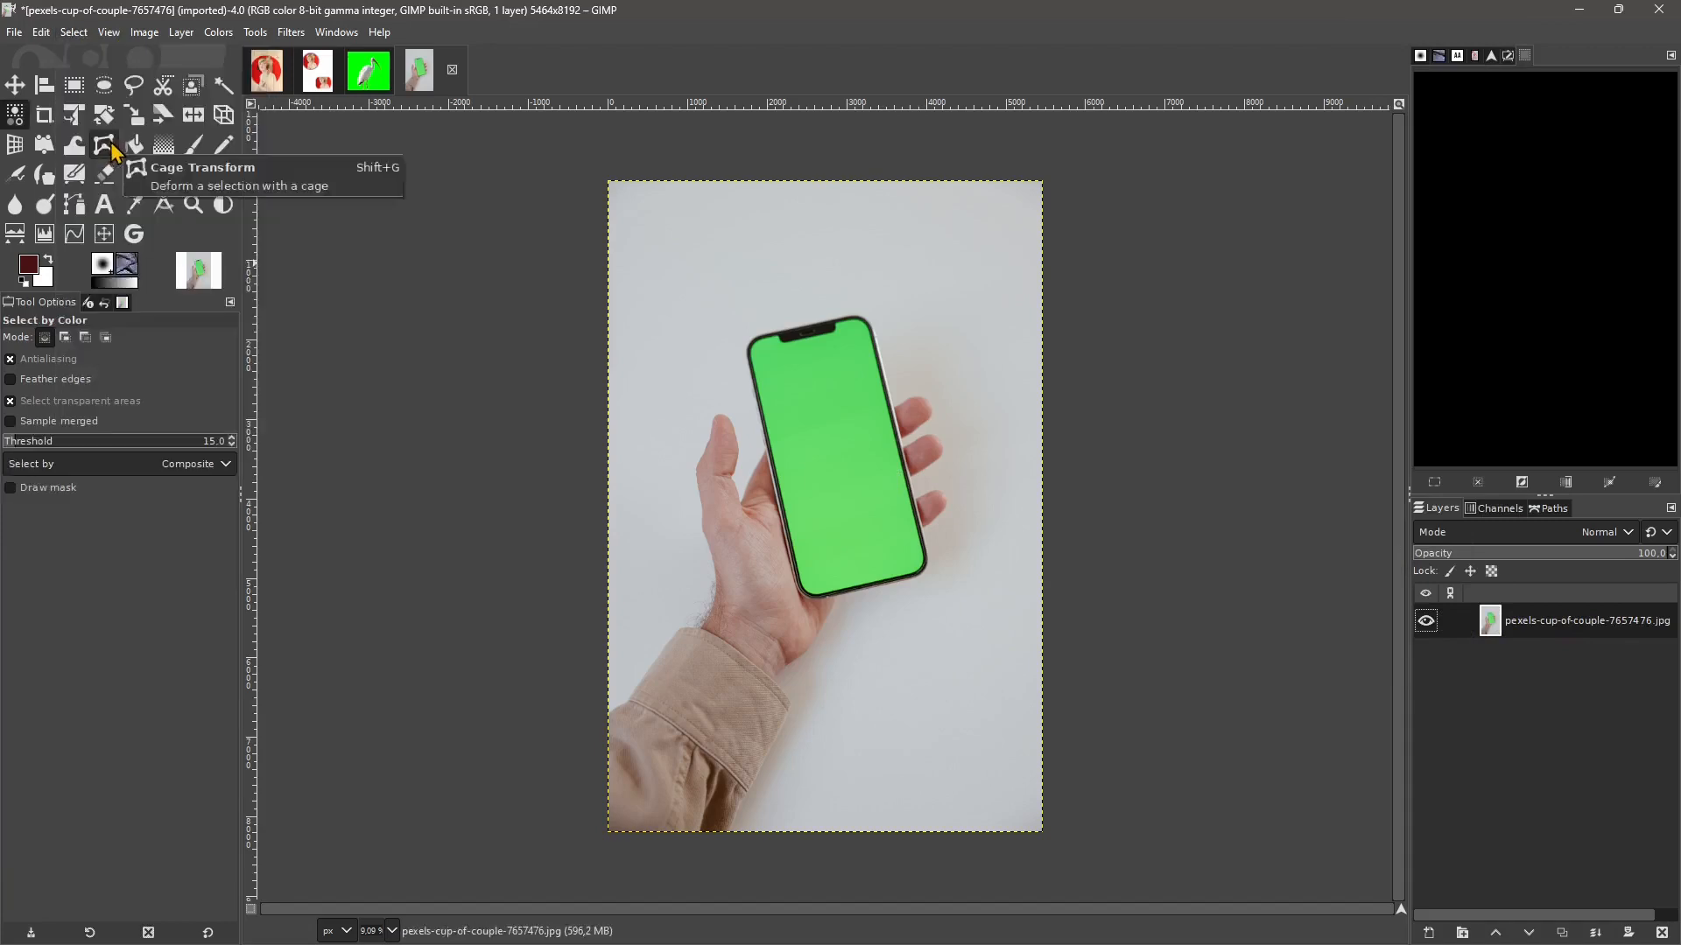
# - Select the phone's green screen by color and remove the holes from the selection
pyautogui.click(836, 424)
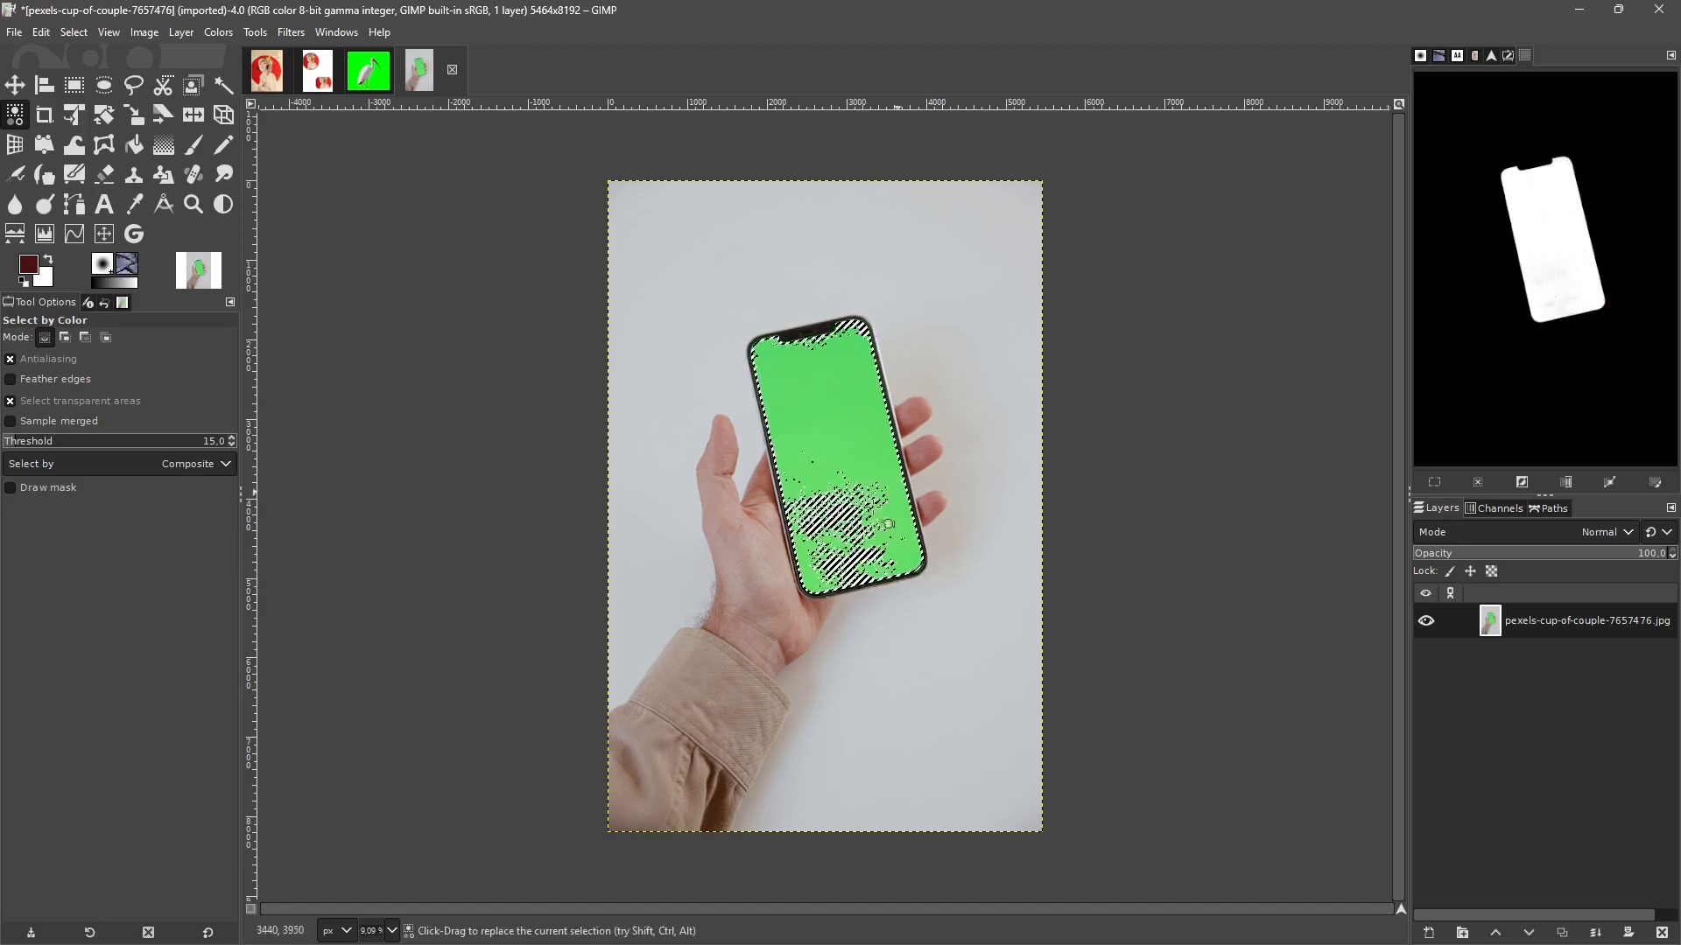
pyautogui.rightClick(825, 443)
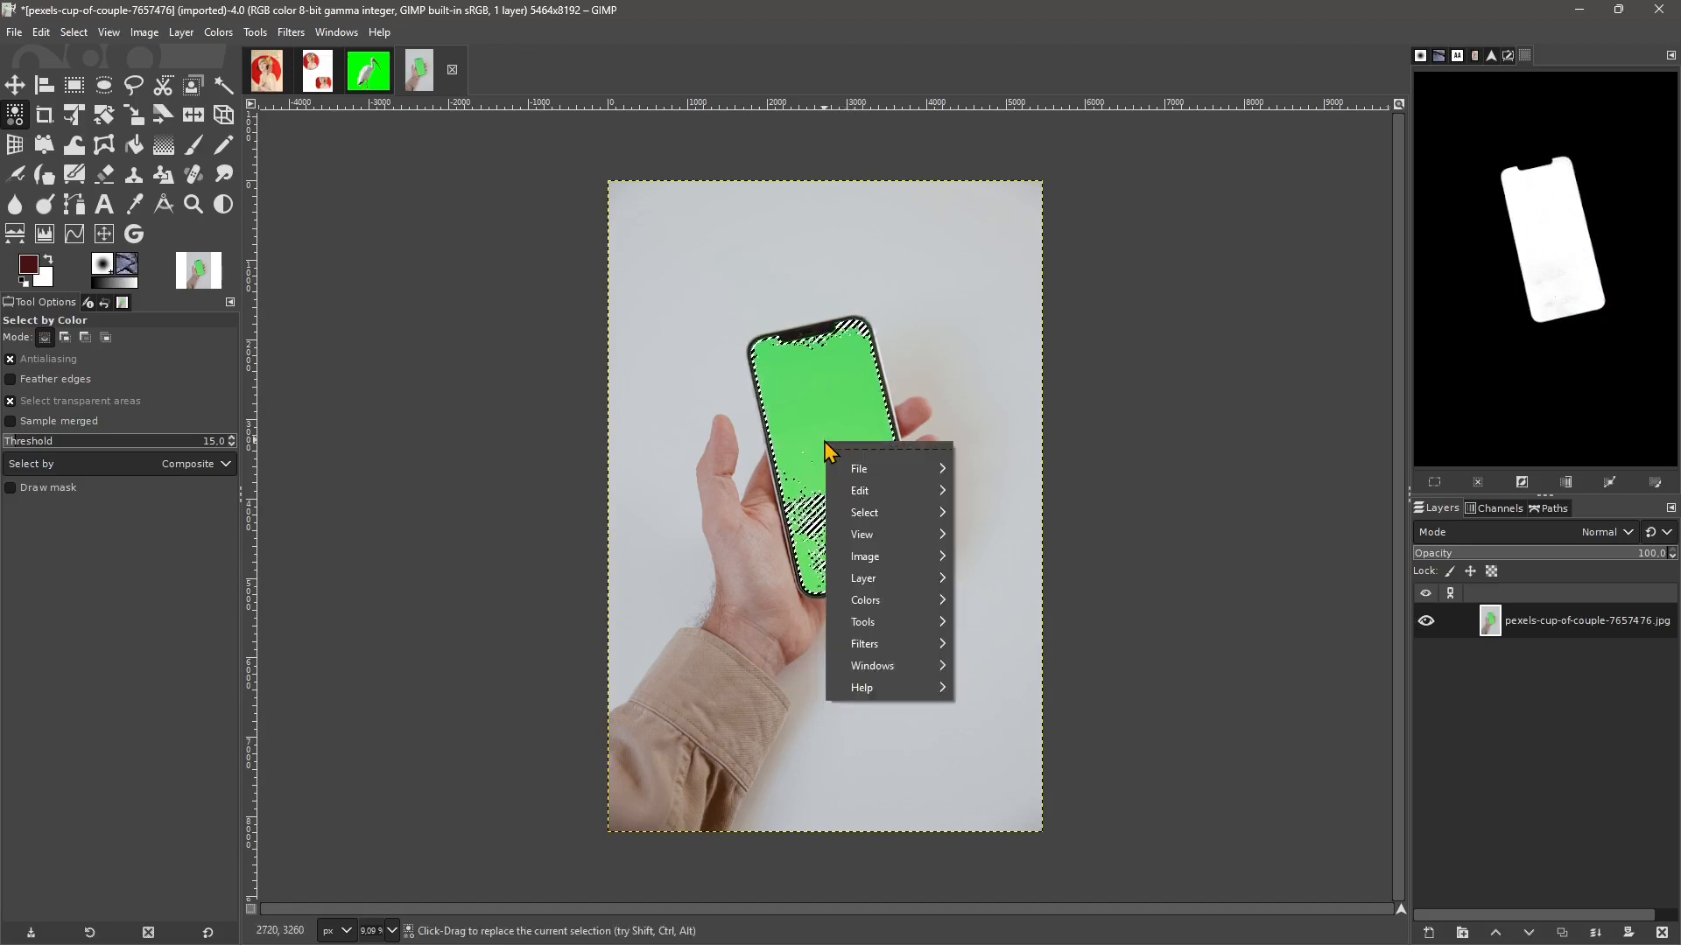
pyautogui.click(152, 39)
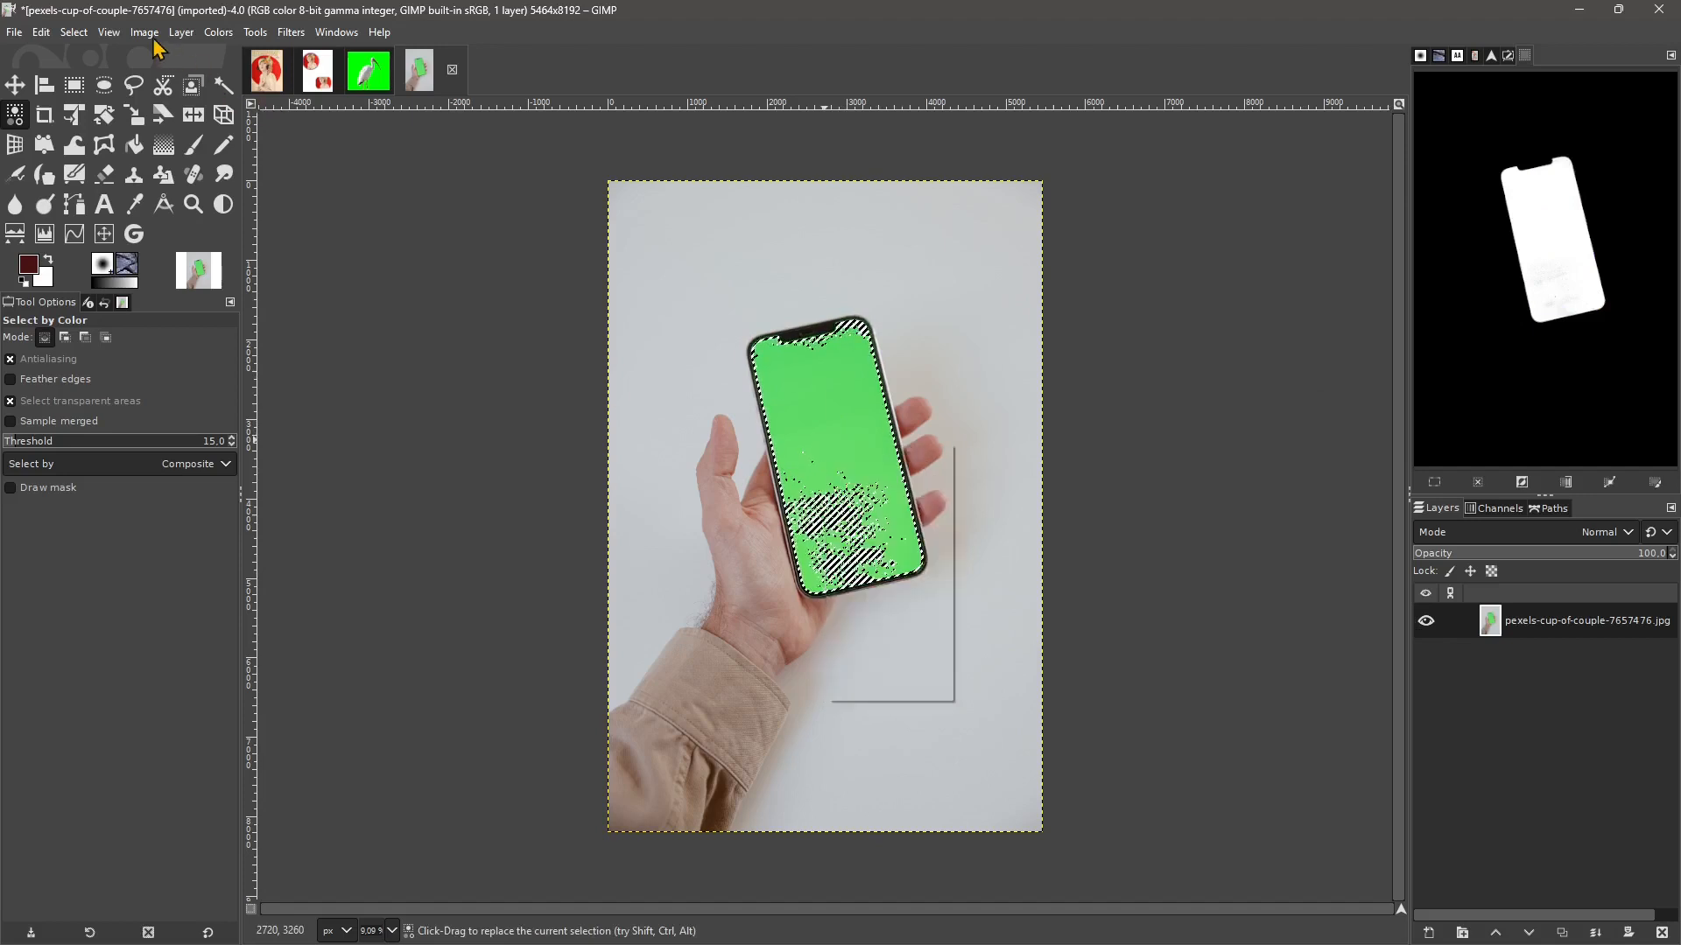
pyautogui.click(86, 35)
pyautogui.click(113, 334)
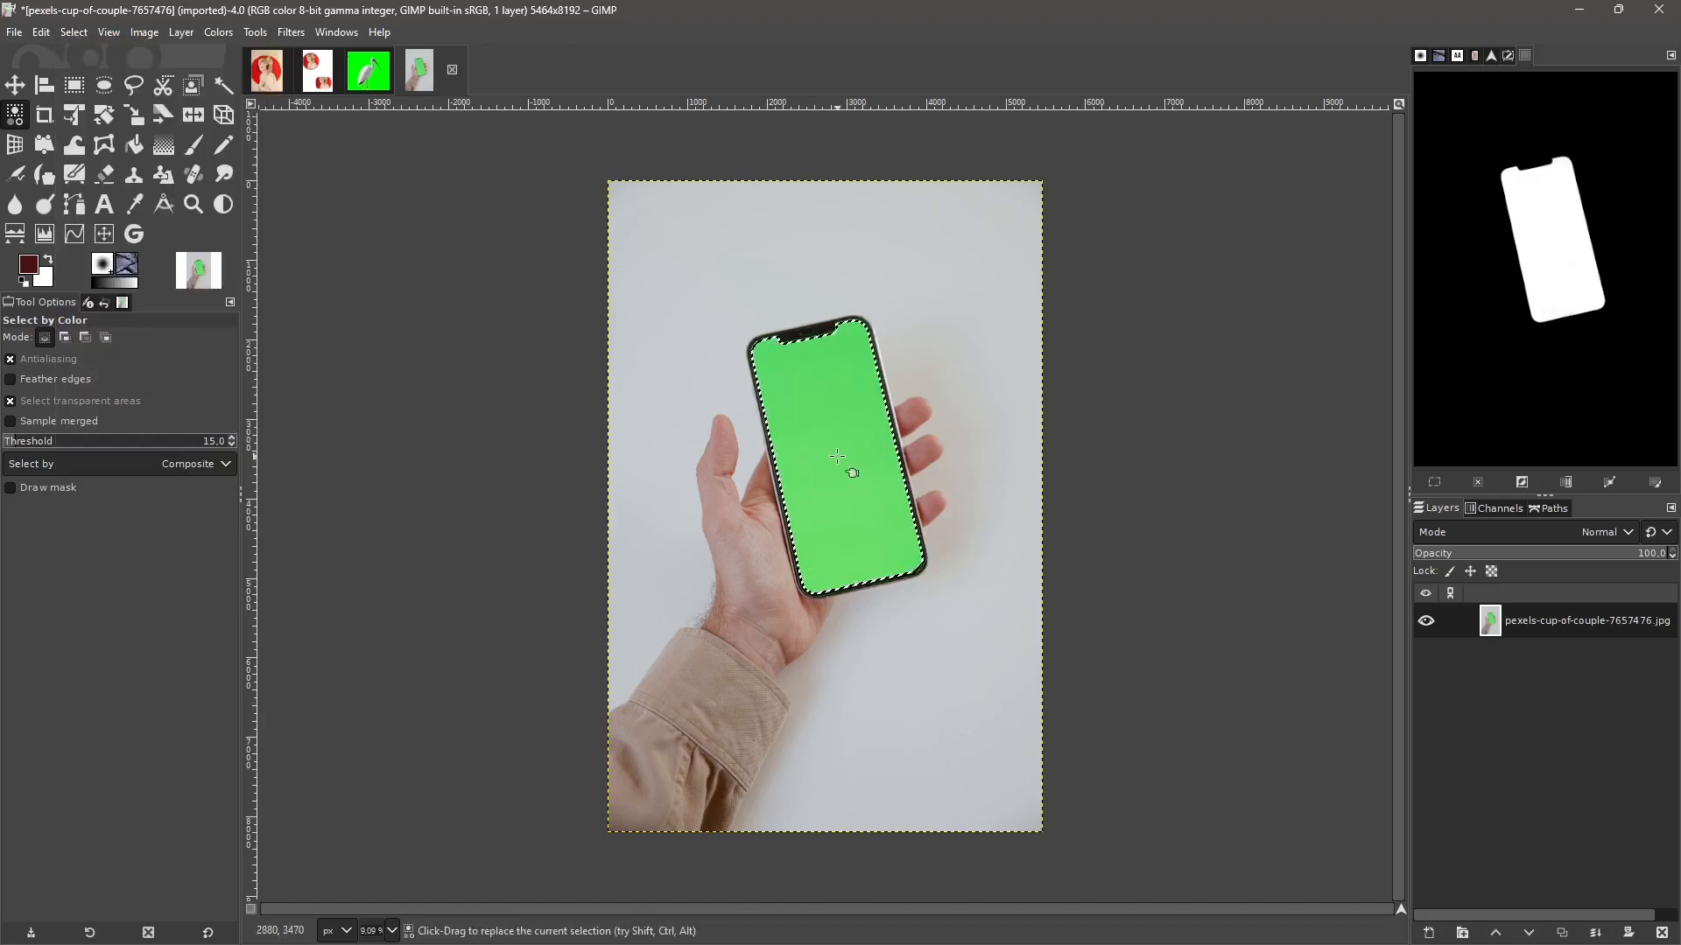
# - Grow the green-screen selection by 20 px so it reaches the phone's dark bezel
pyautogui.scroll(7, 875, 320)
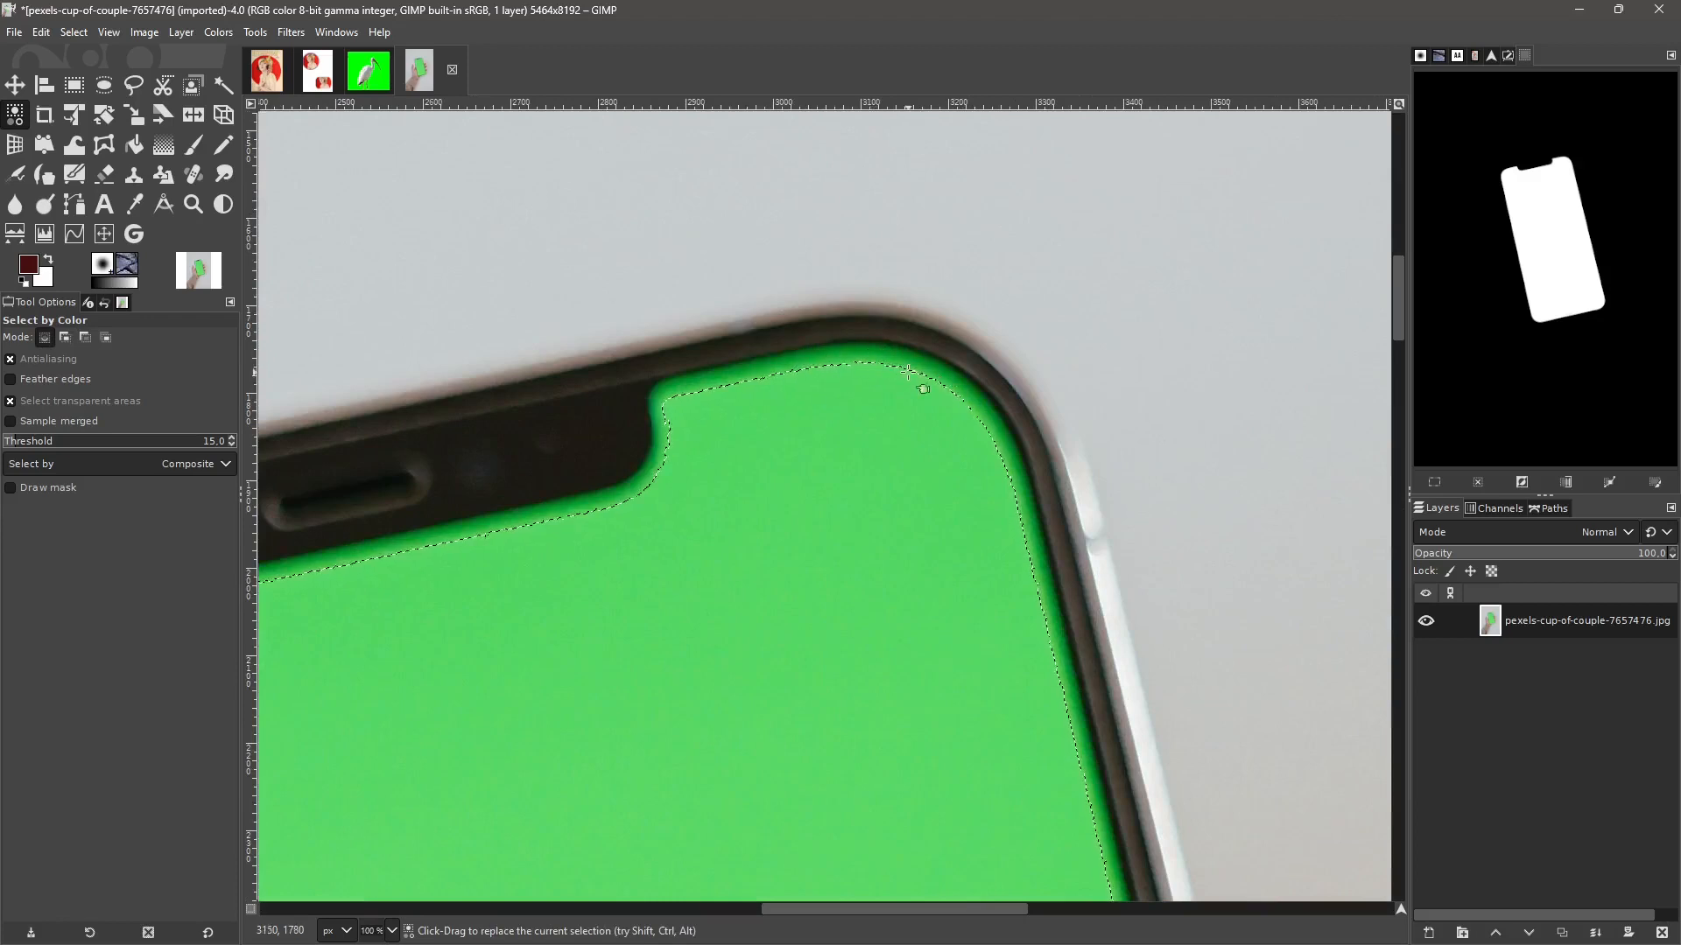
pyautogui.rightClick(737, 410)
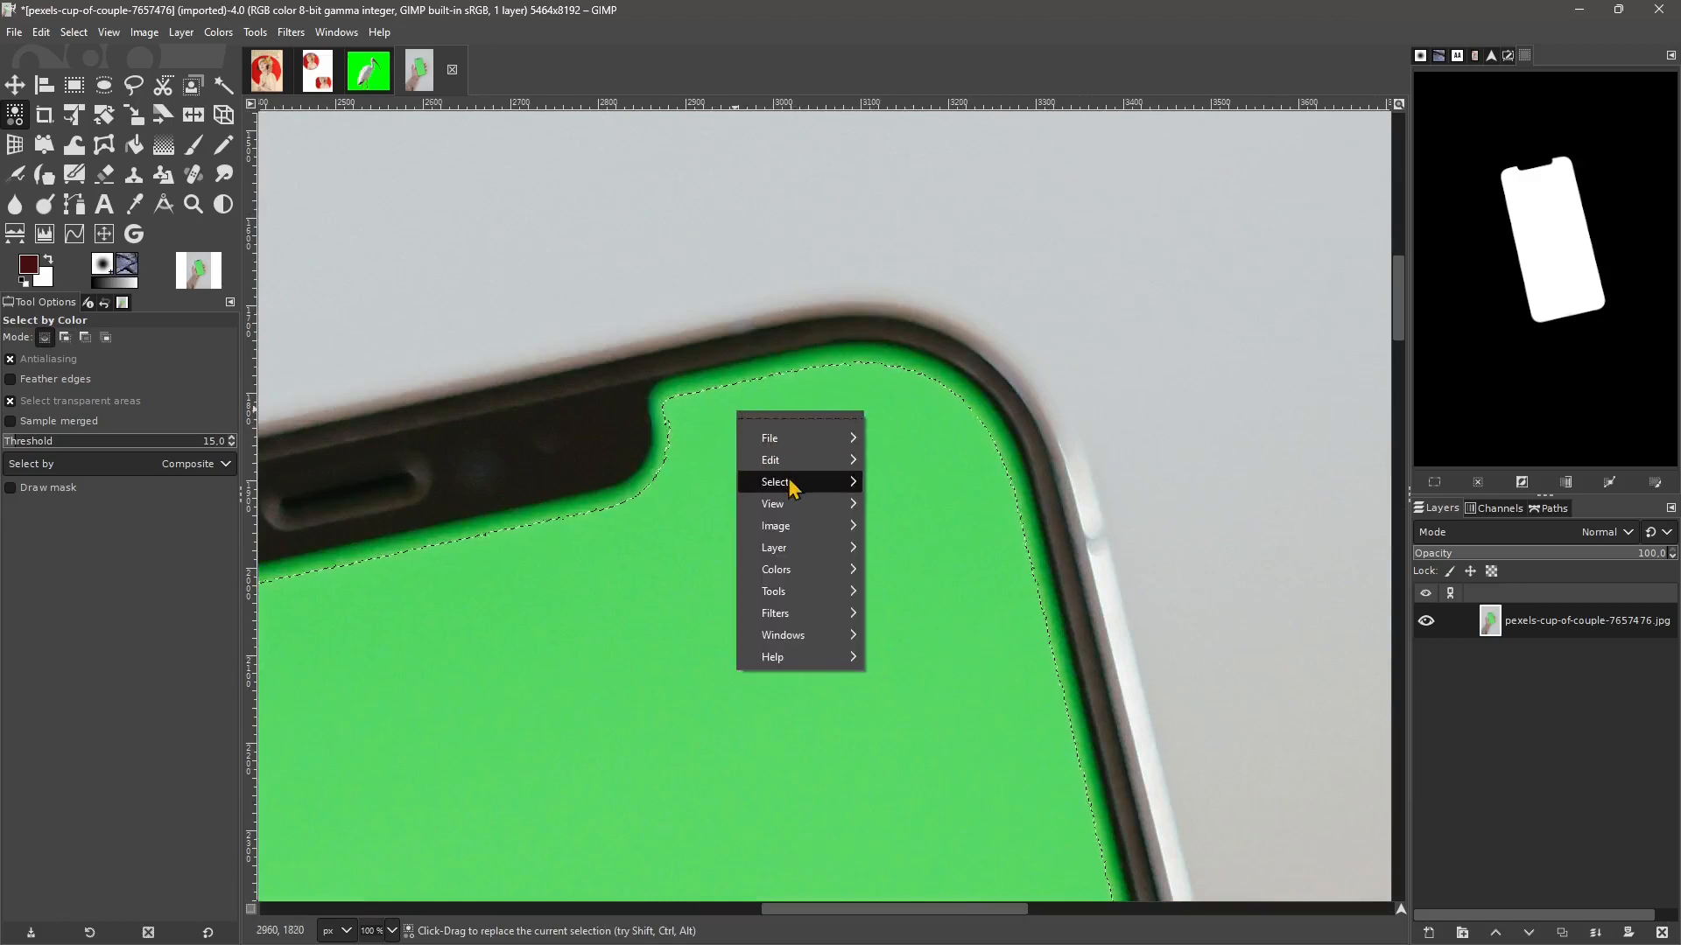
pyautogui.moveTo(792, 488)
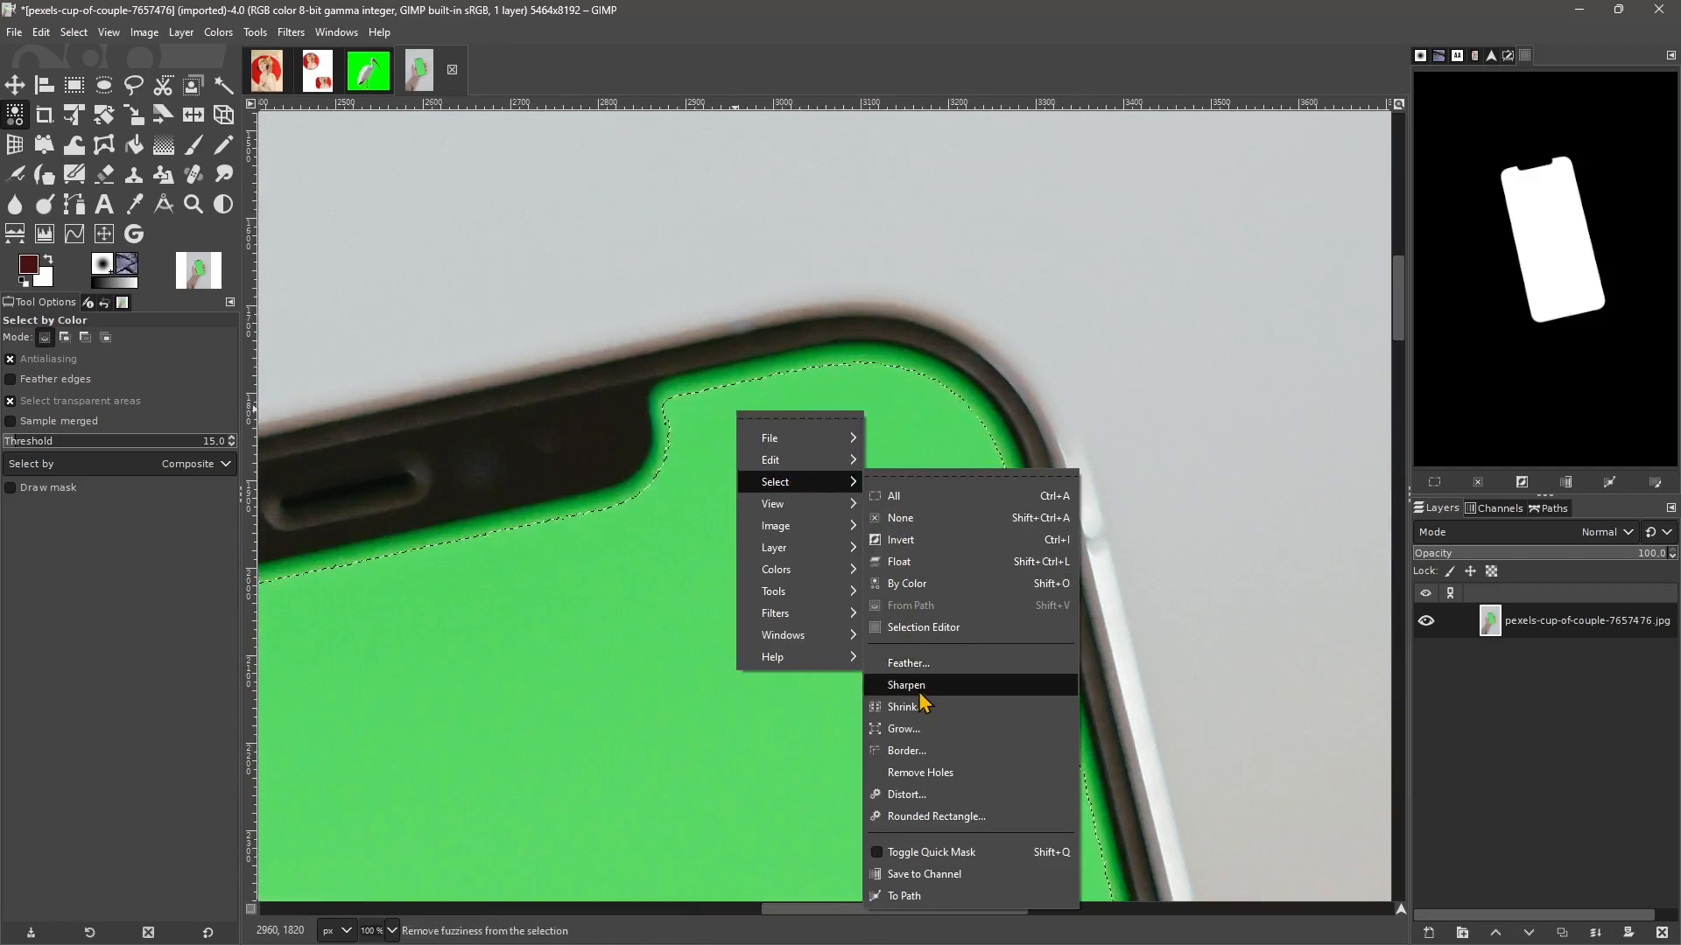
pyautogui.click(910, 728)
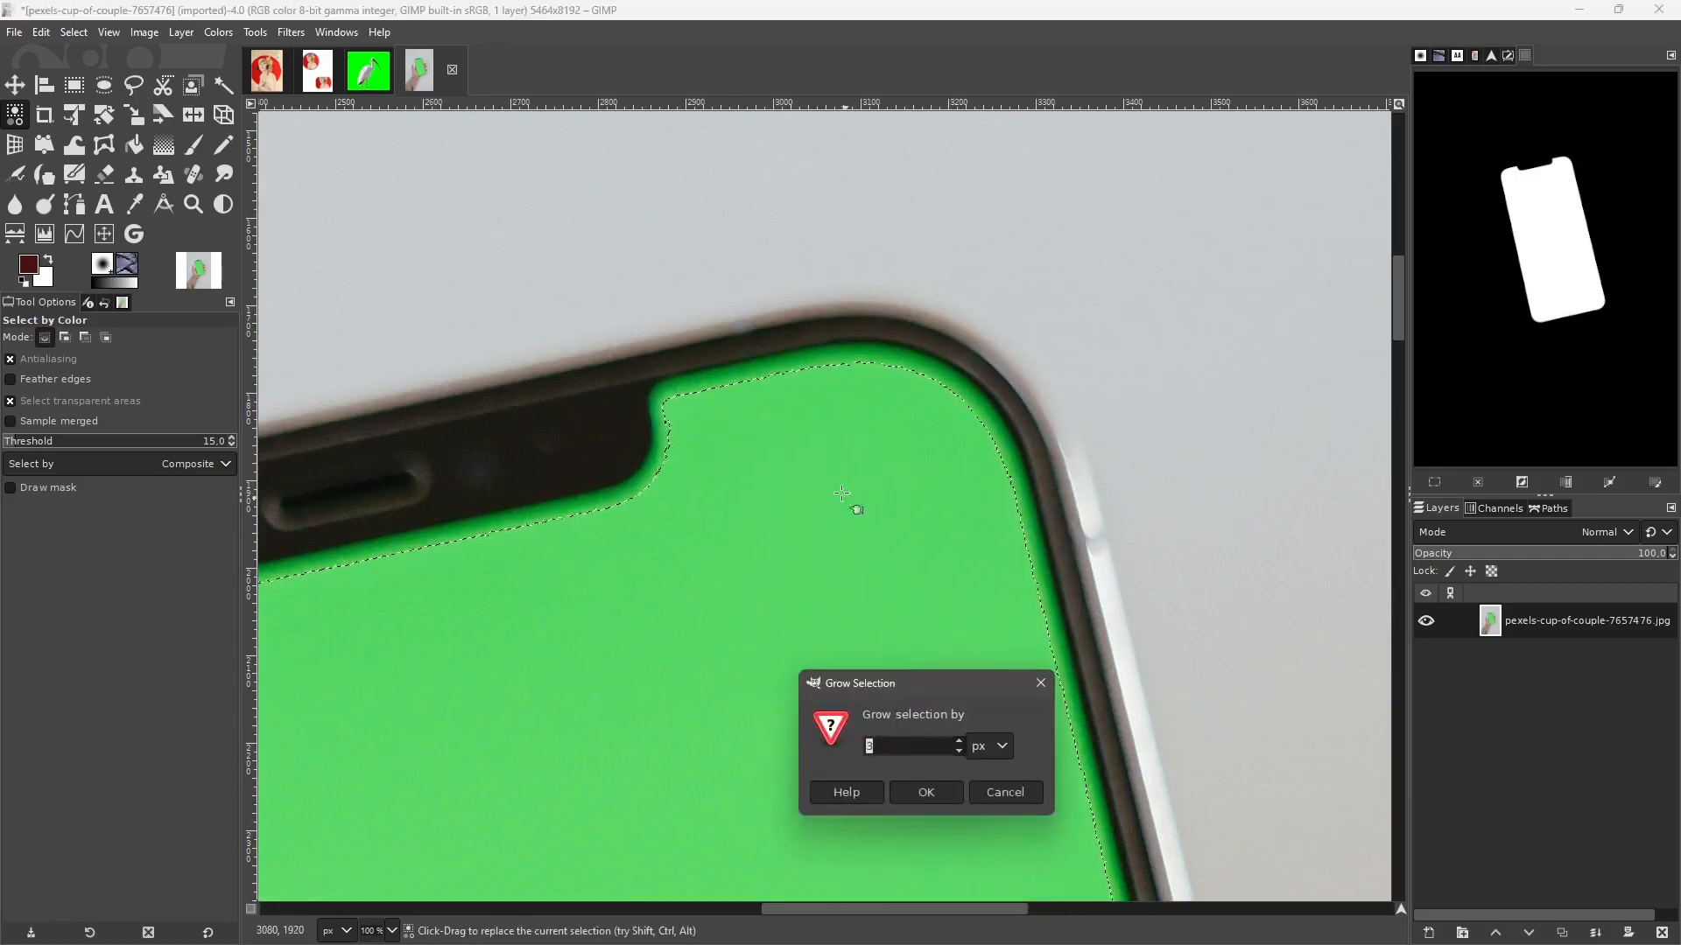
pyautogui.scroll(2, 744, 578)
pyautogui.scroll(5, 758, 557)
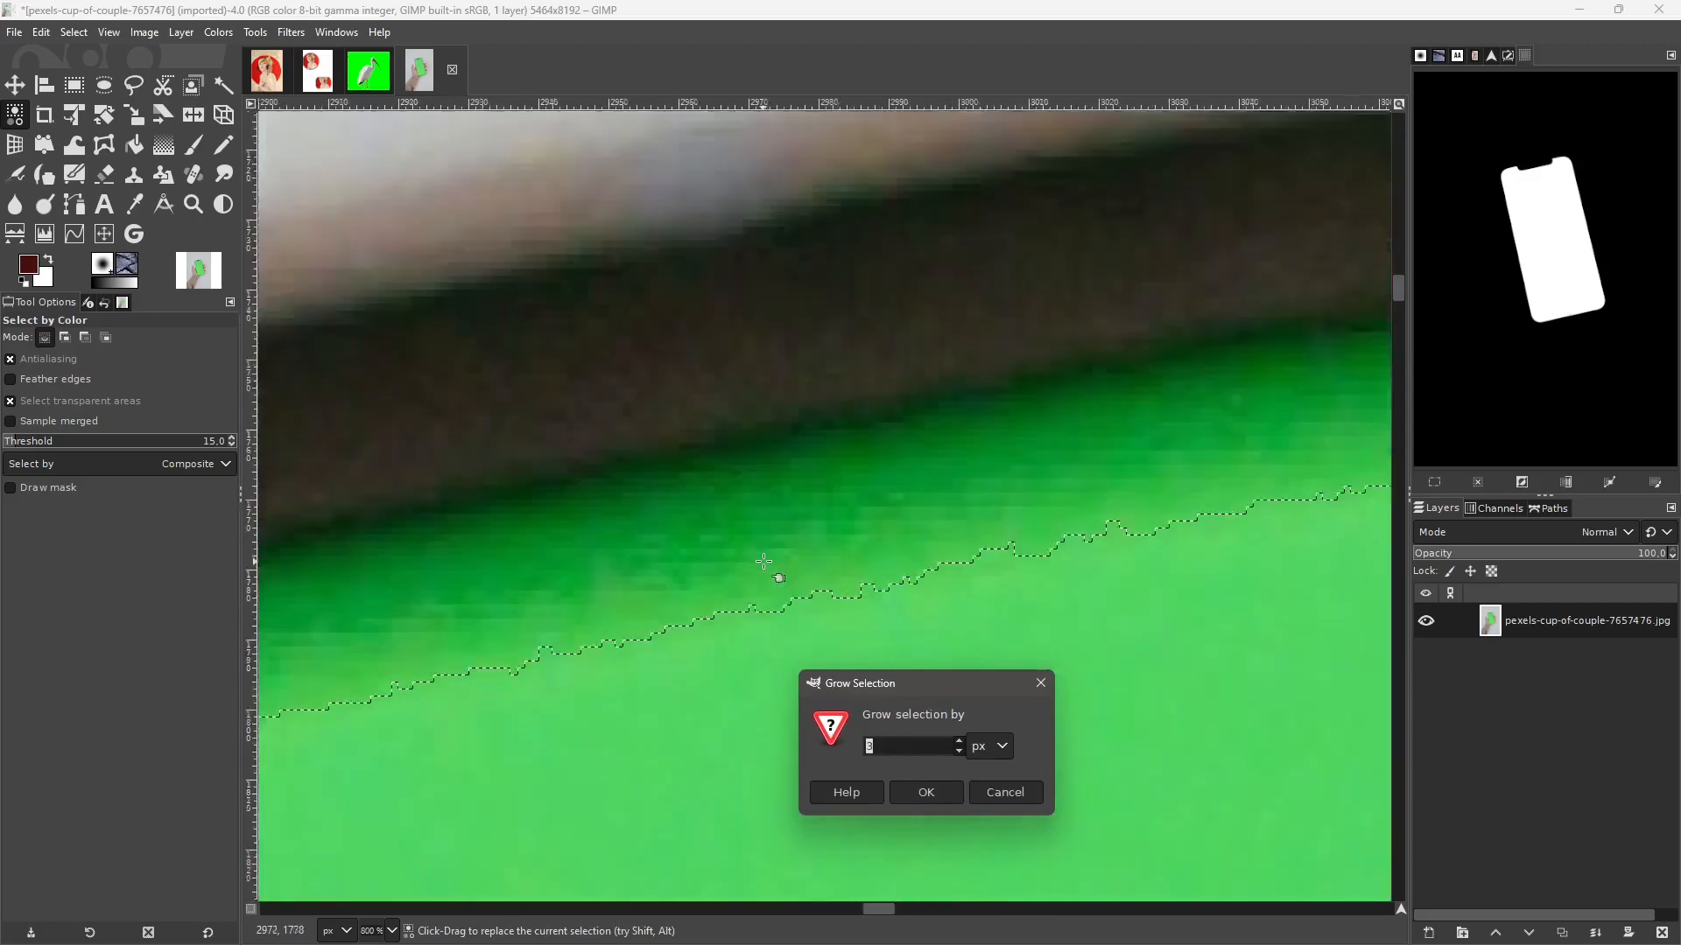
pyautogui.click(911, 745)
pyautogui.moveTo(912, 747); pyautogui.dragTo(795, 741)
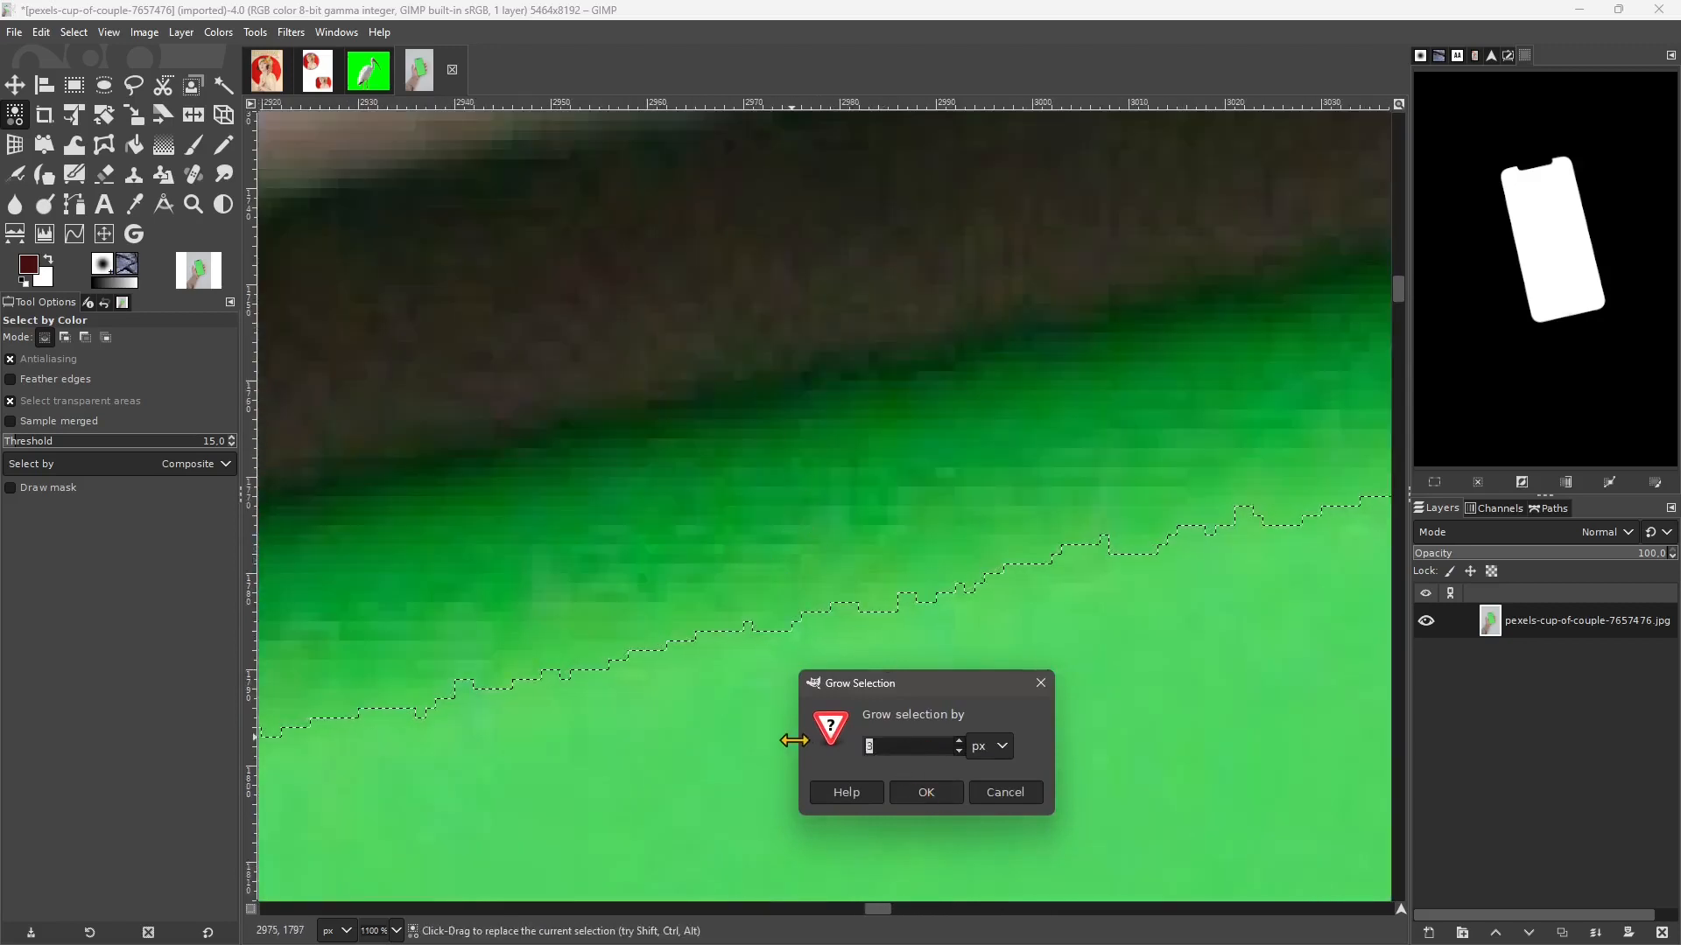
pyautogui.write('20')
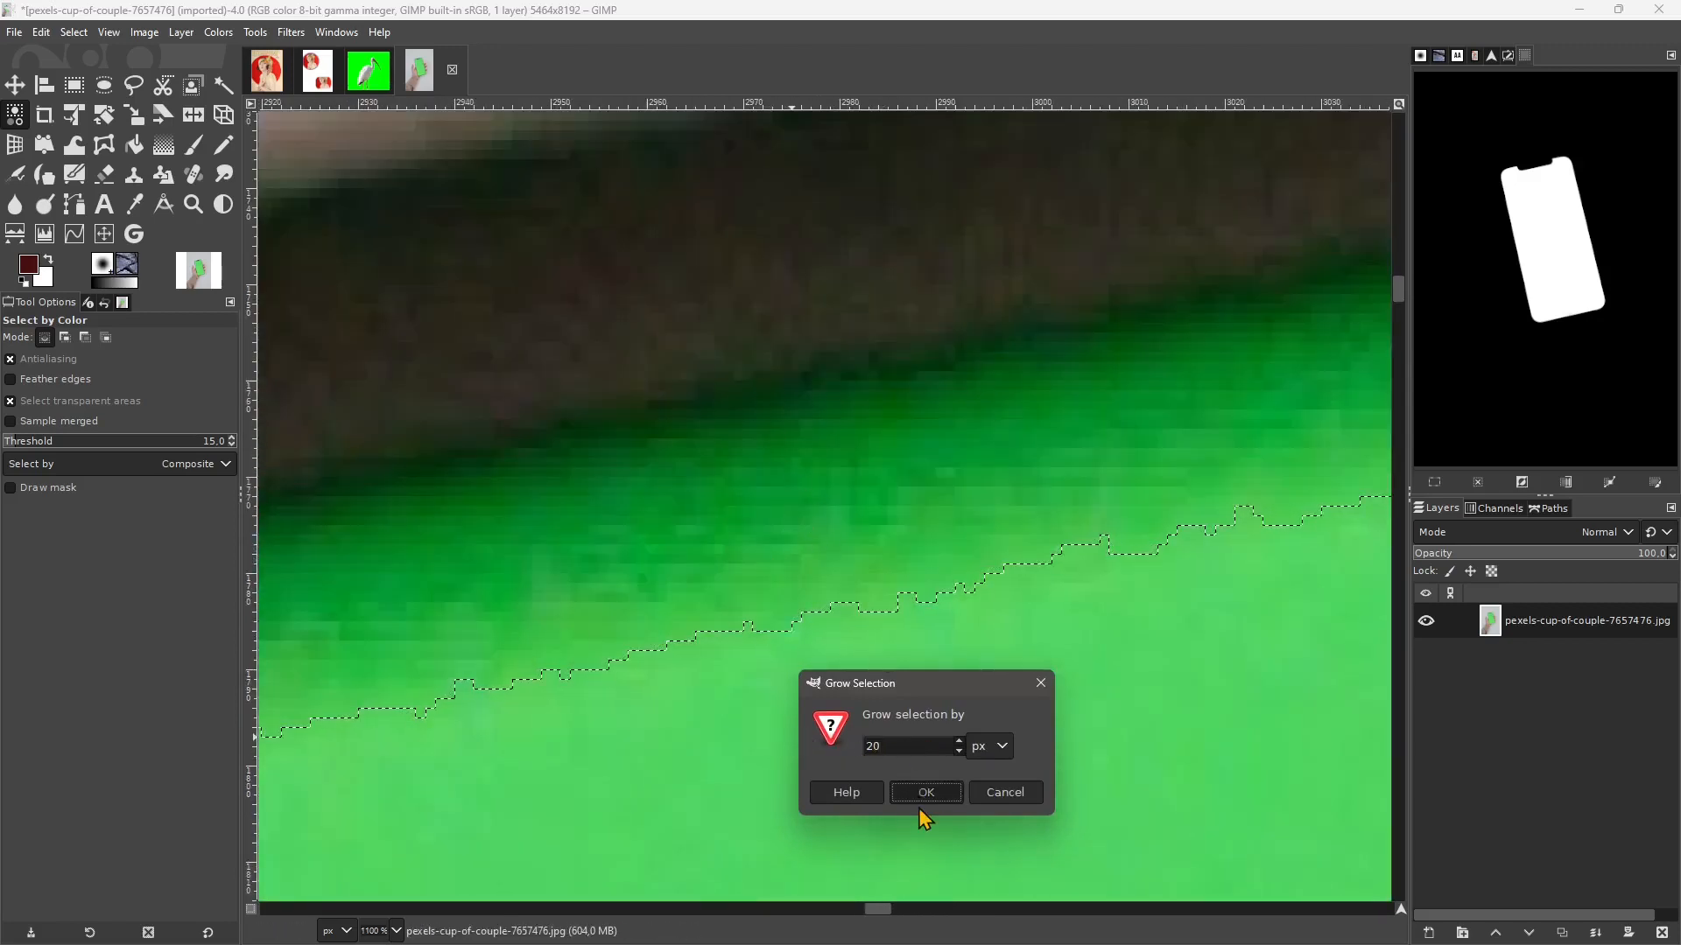
pyautogui.click(922, 801)
# - Feather the phone-screen selection by 8 px
pyautogui.scroll(-4, 780, 435)
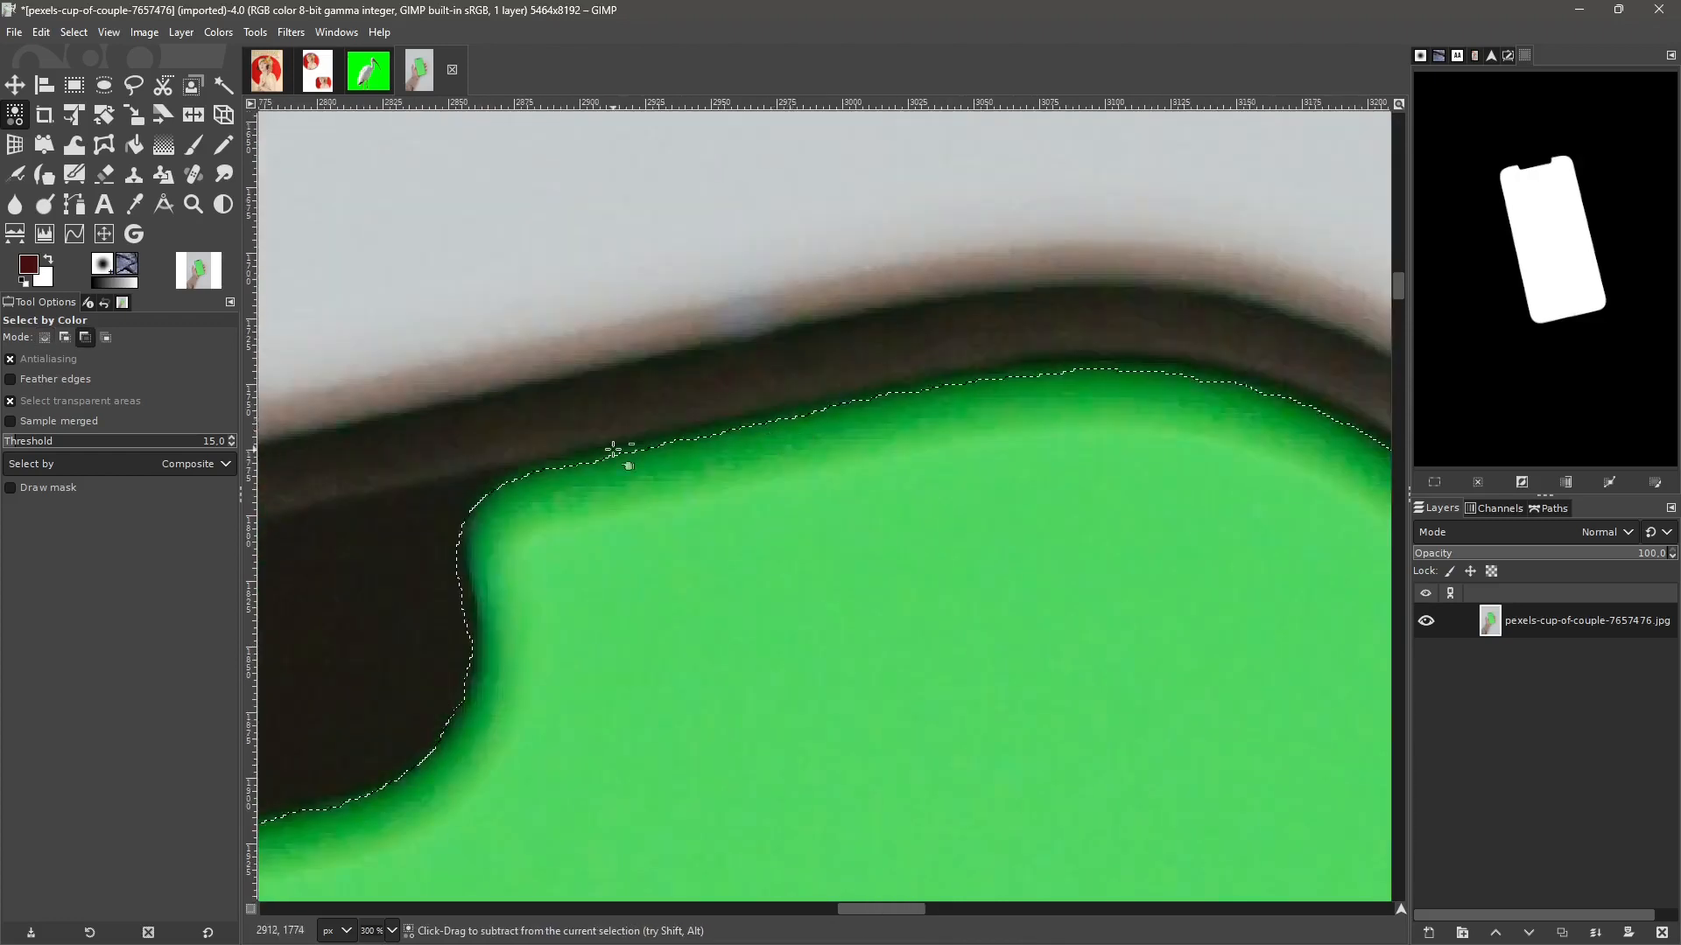
pyautogui.scroll(1, 657, 455)
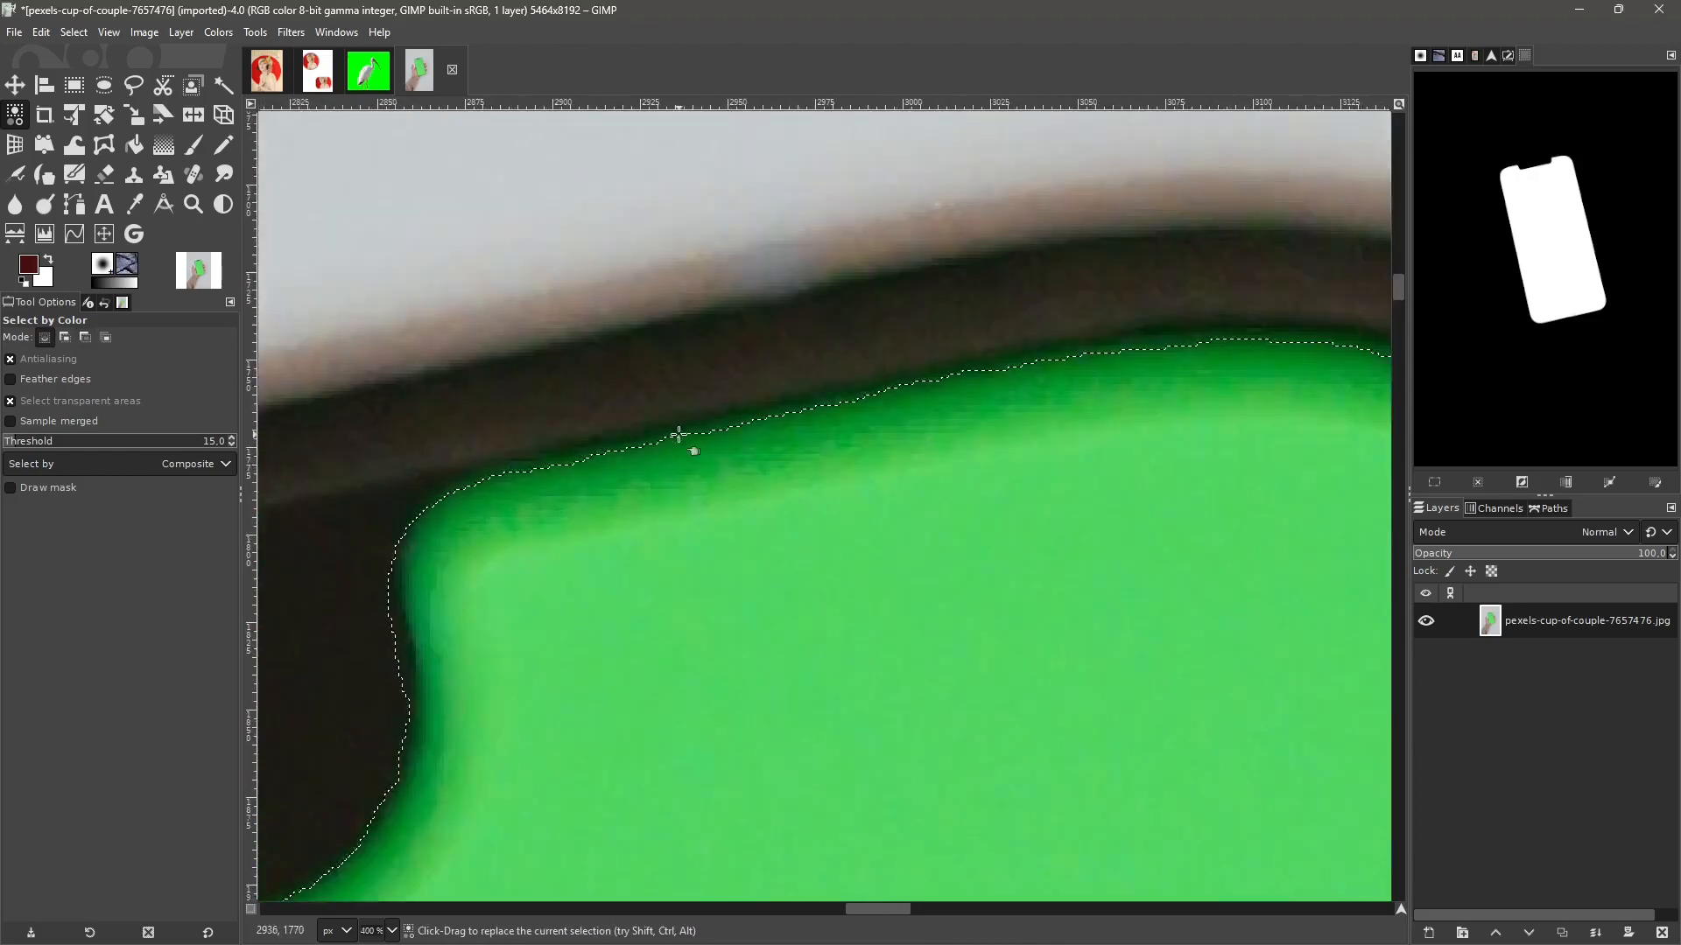
pyautogui.rightClick(681, 438)
pyautogui.moveTo(769, 516)
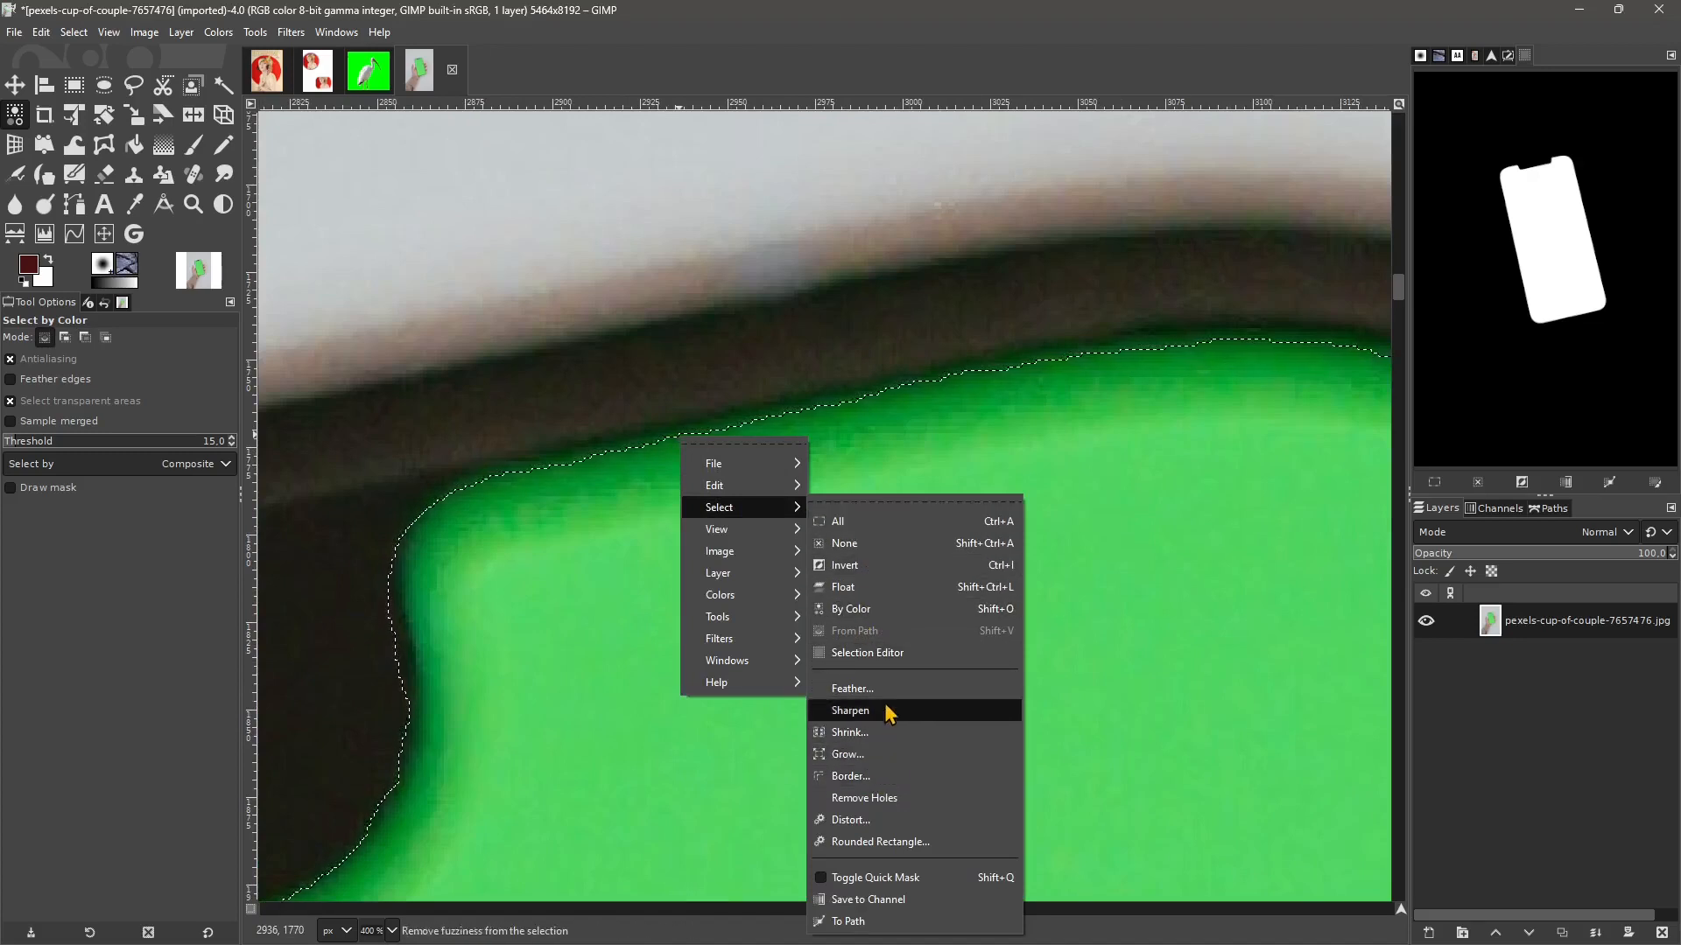
pyautogui.click(851, 689)
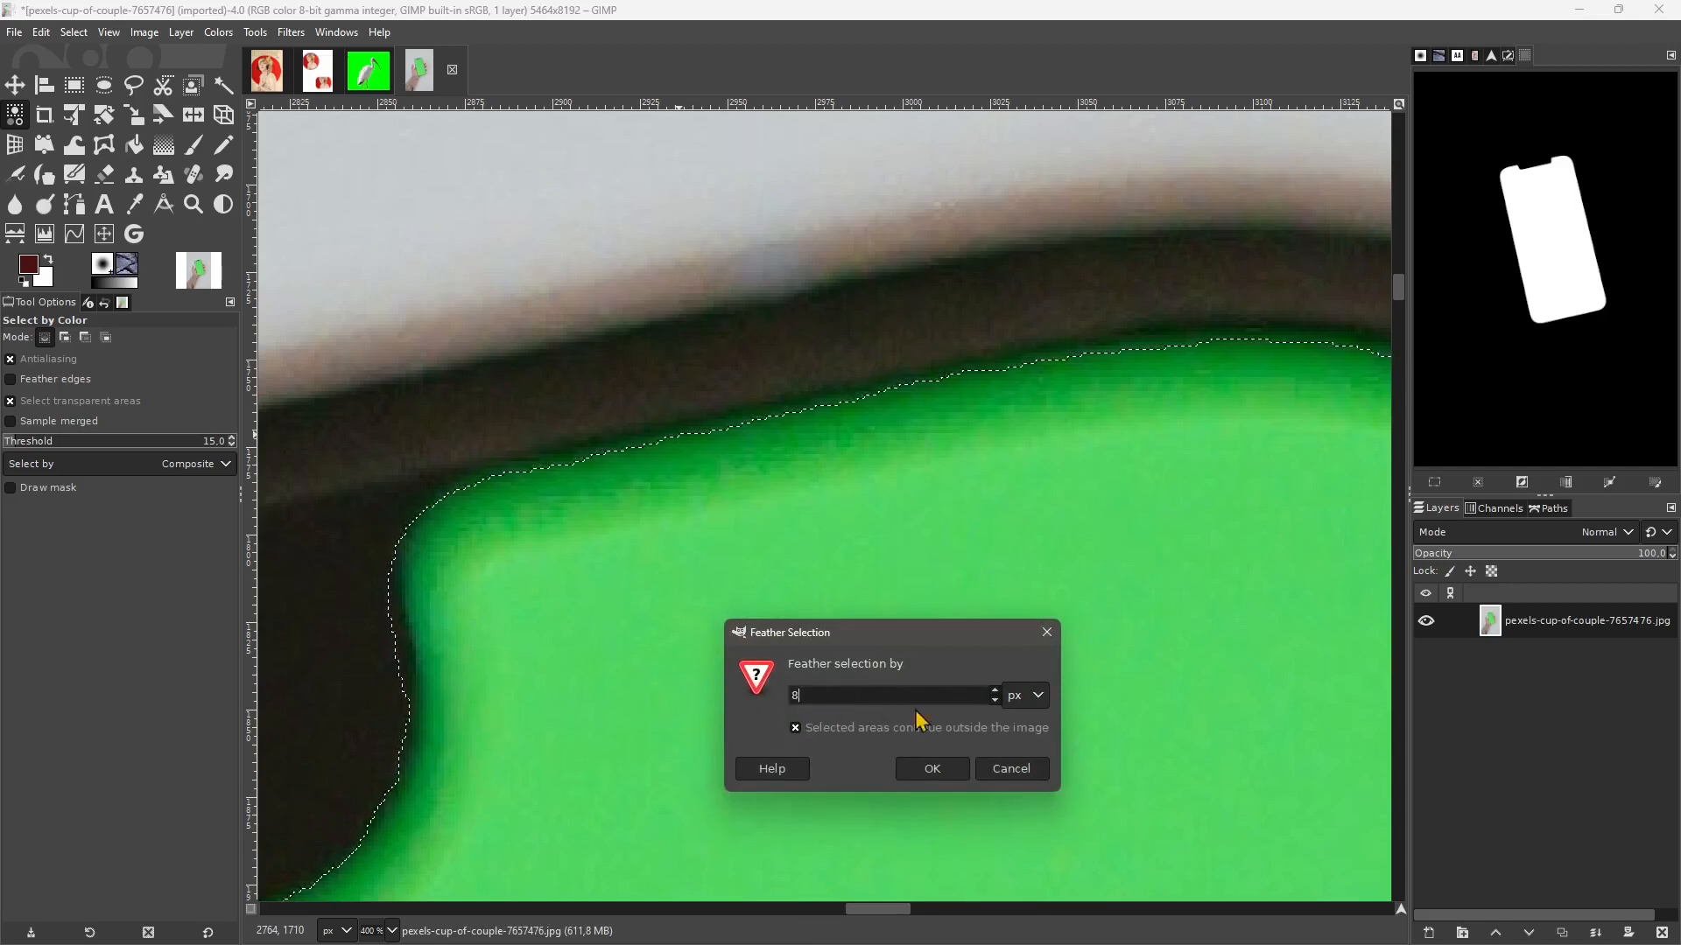
pyautogui.click(926, 767)
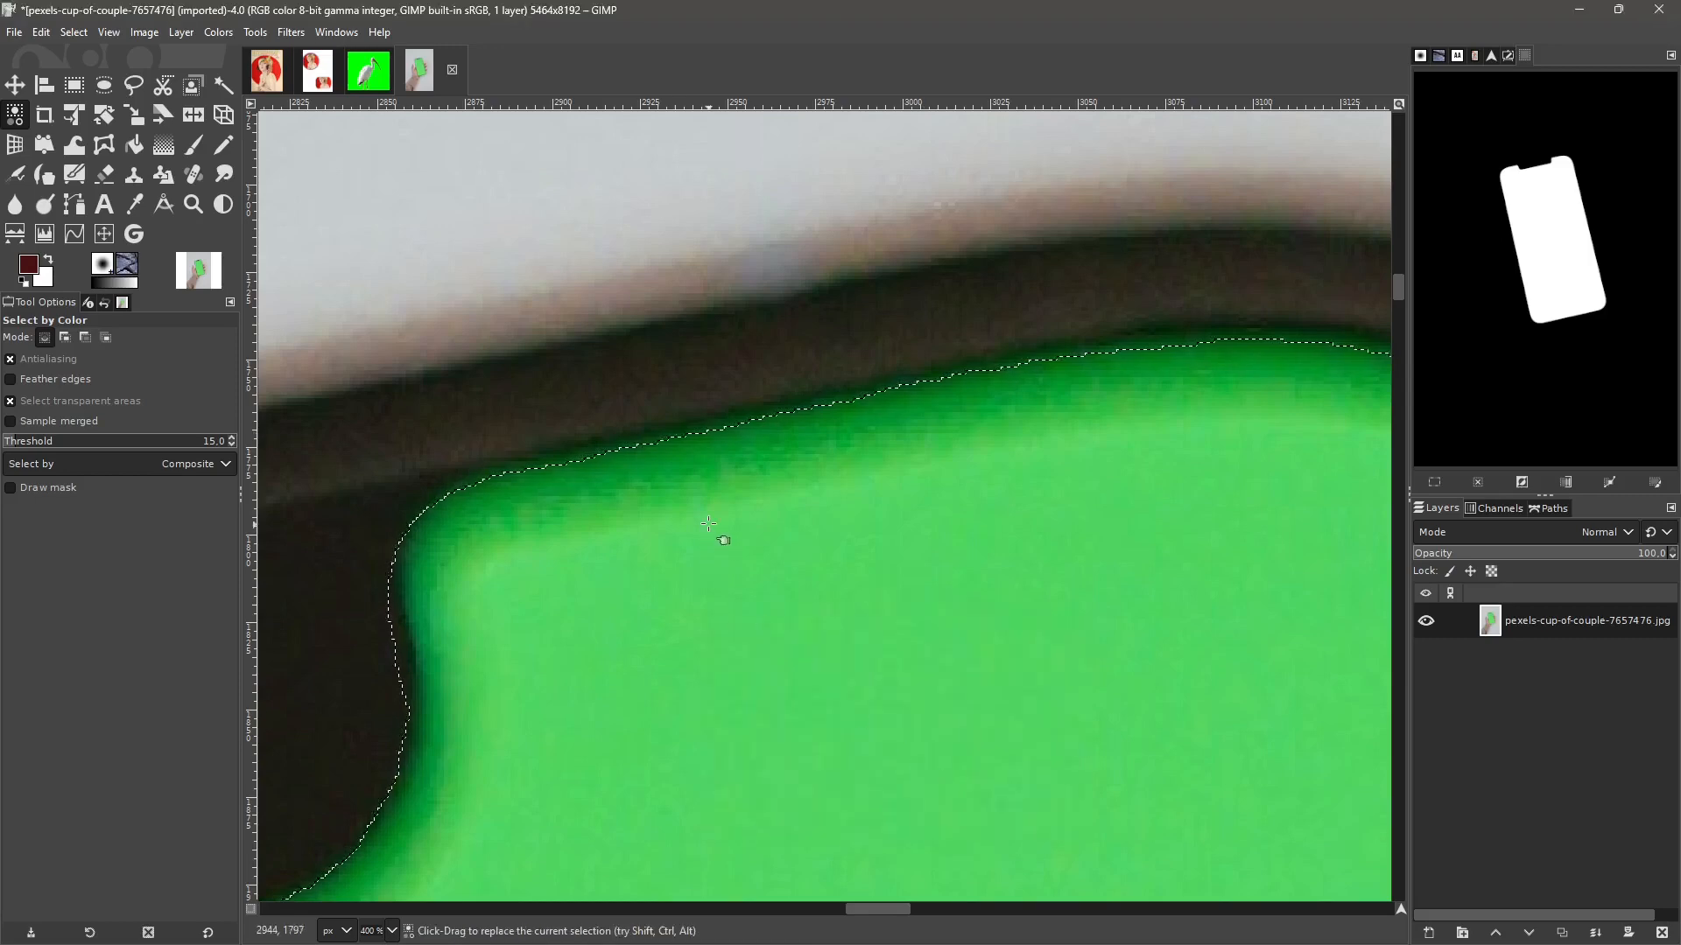
# - Delete the selected green area so the phone's screen is transparent
pyautogui.scroll(-8, 709, 524)
pyautogui.scroll(3, 858, 407)
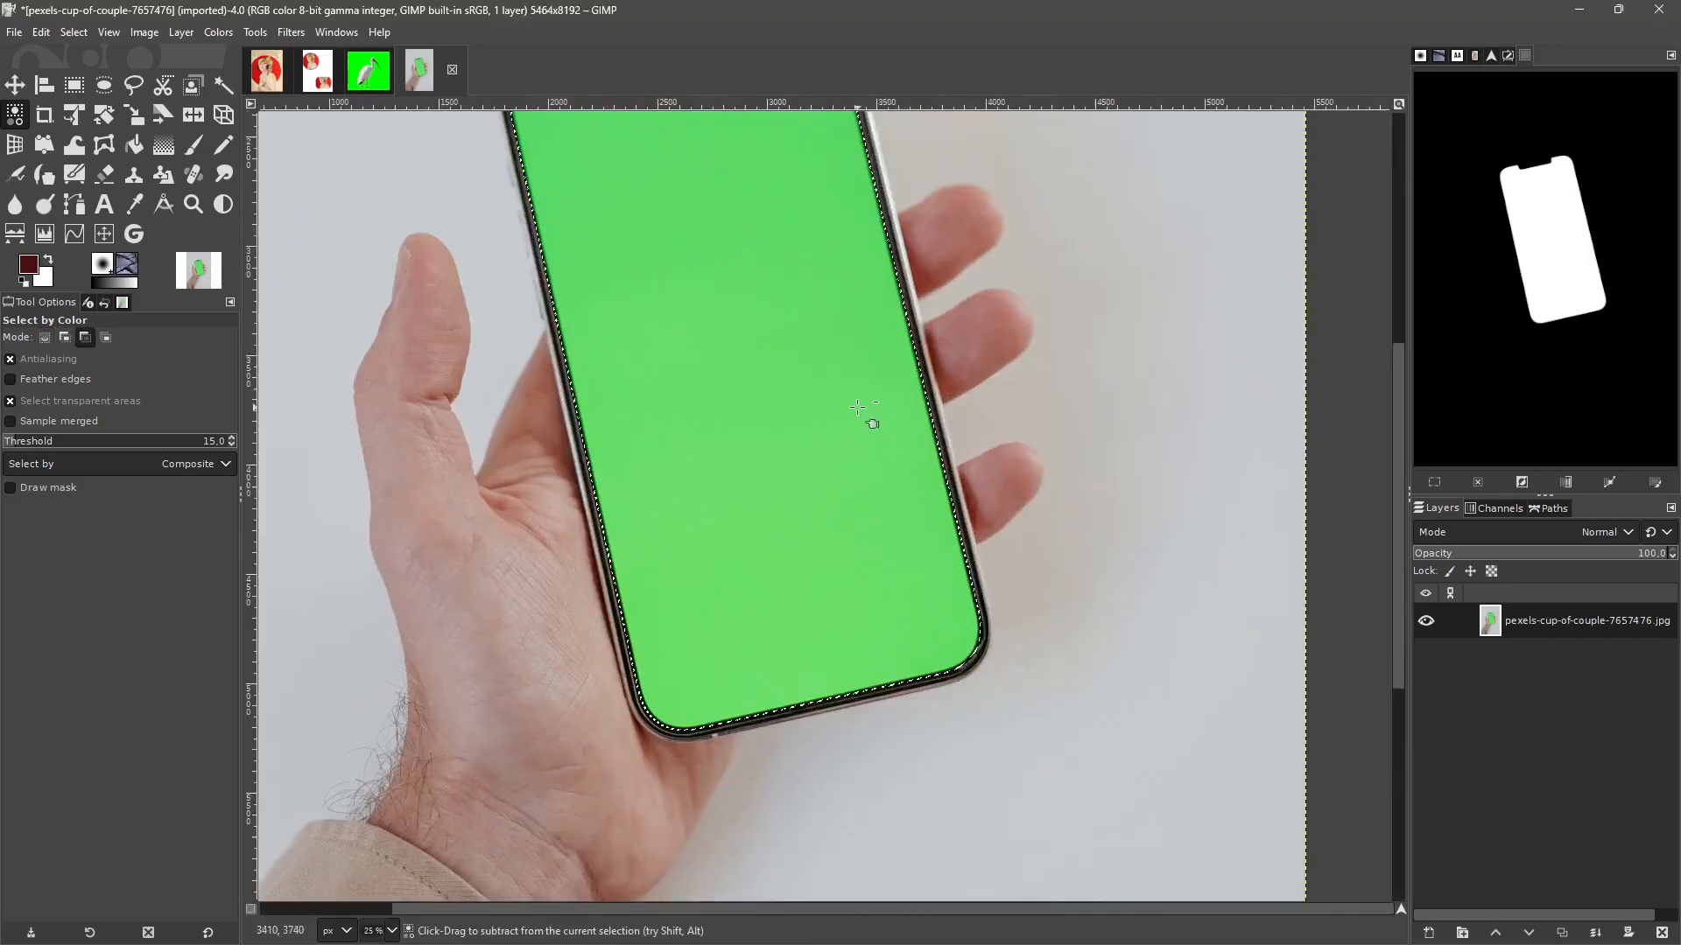
pyautogui.scroll(-2, 858, 407)
pyautogui.scroll(-3, 867, 516)
pyautogui.scroll(3, 867, 516)
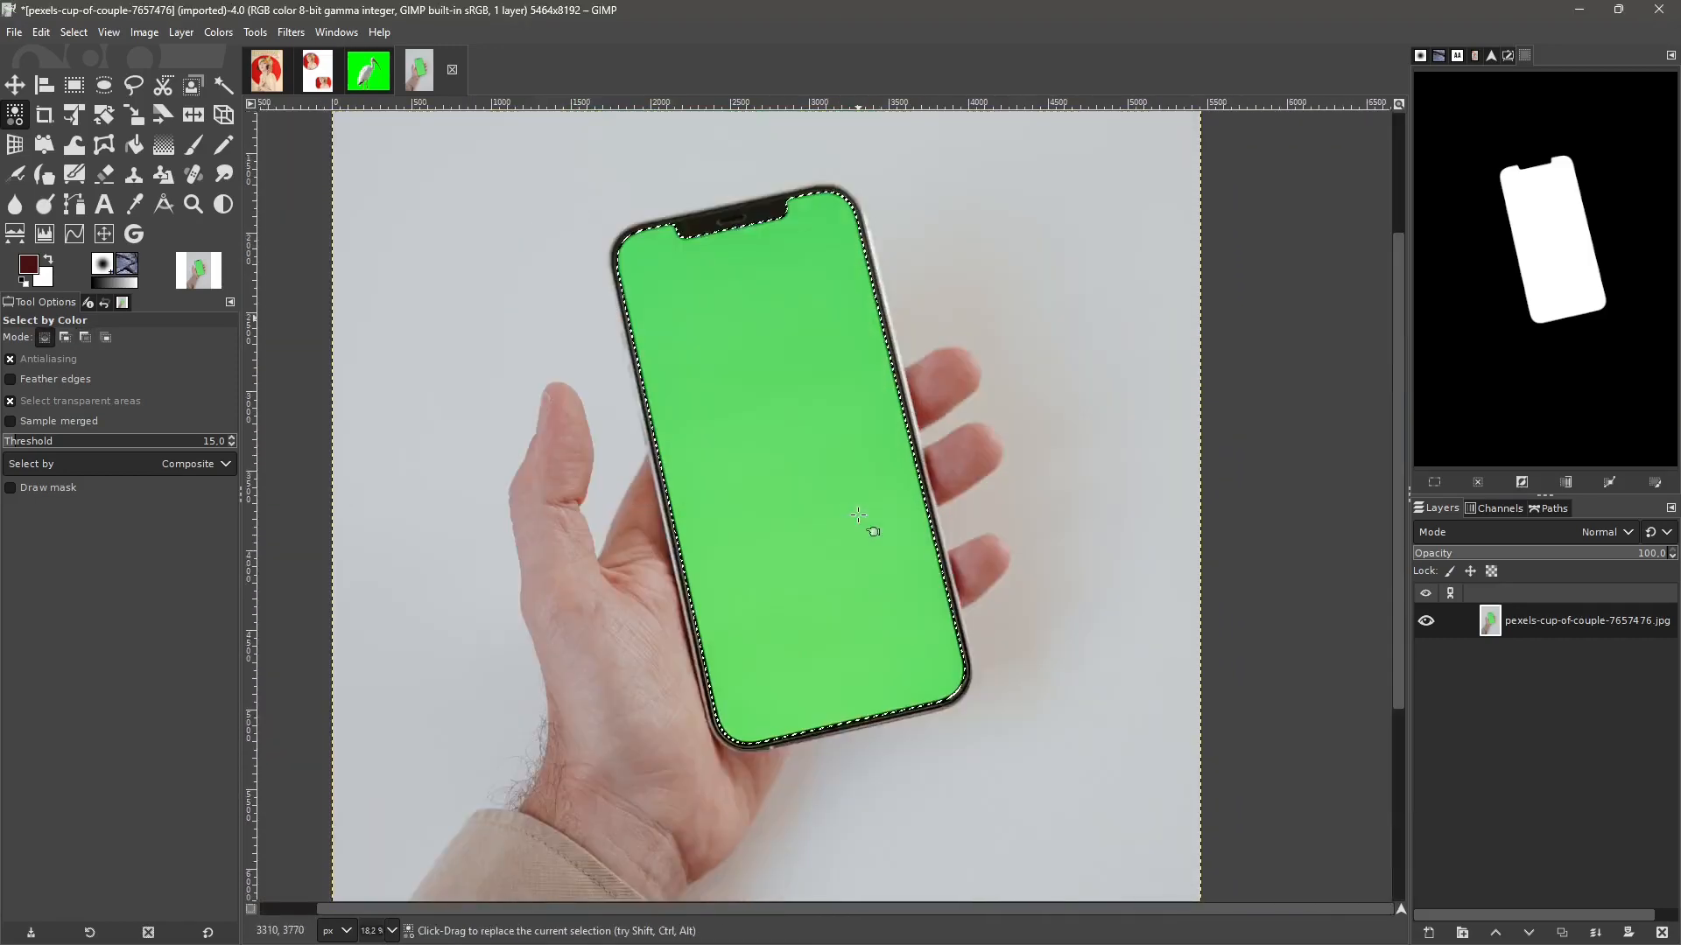
pyautogui.press('Delete')
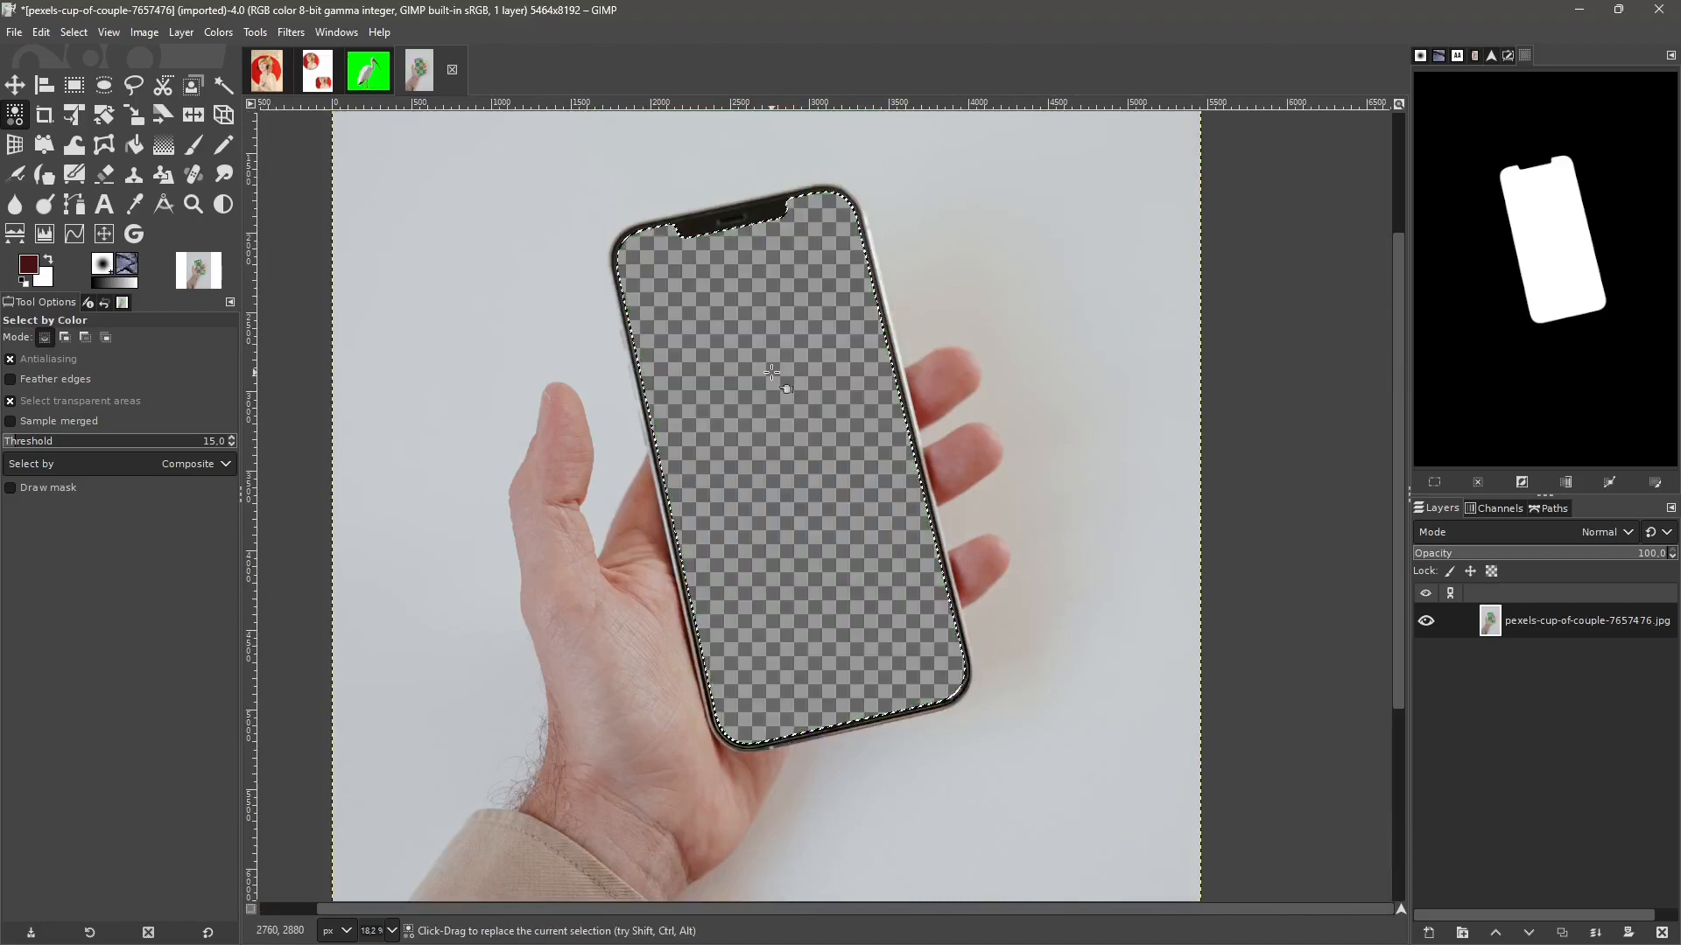
pyautogui.scroll(-1, 772, 373)
pyautogui.scroll(-1, 797, 428)
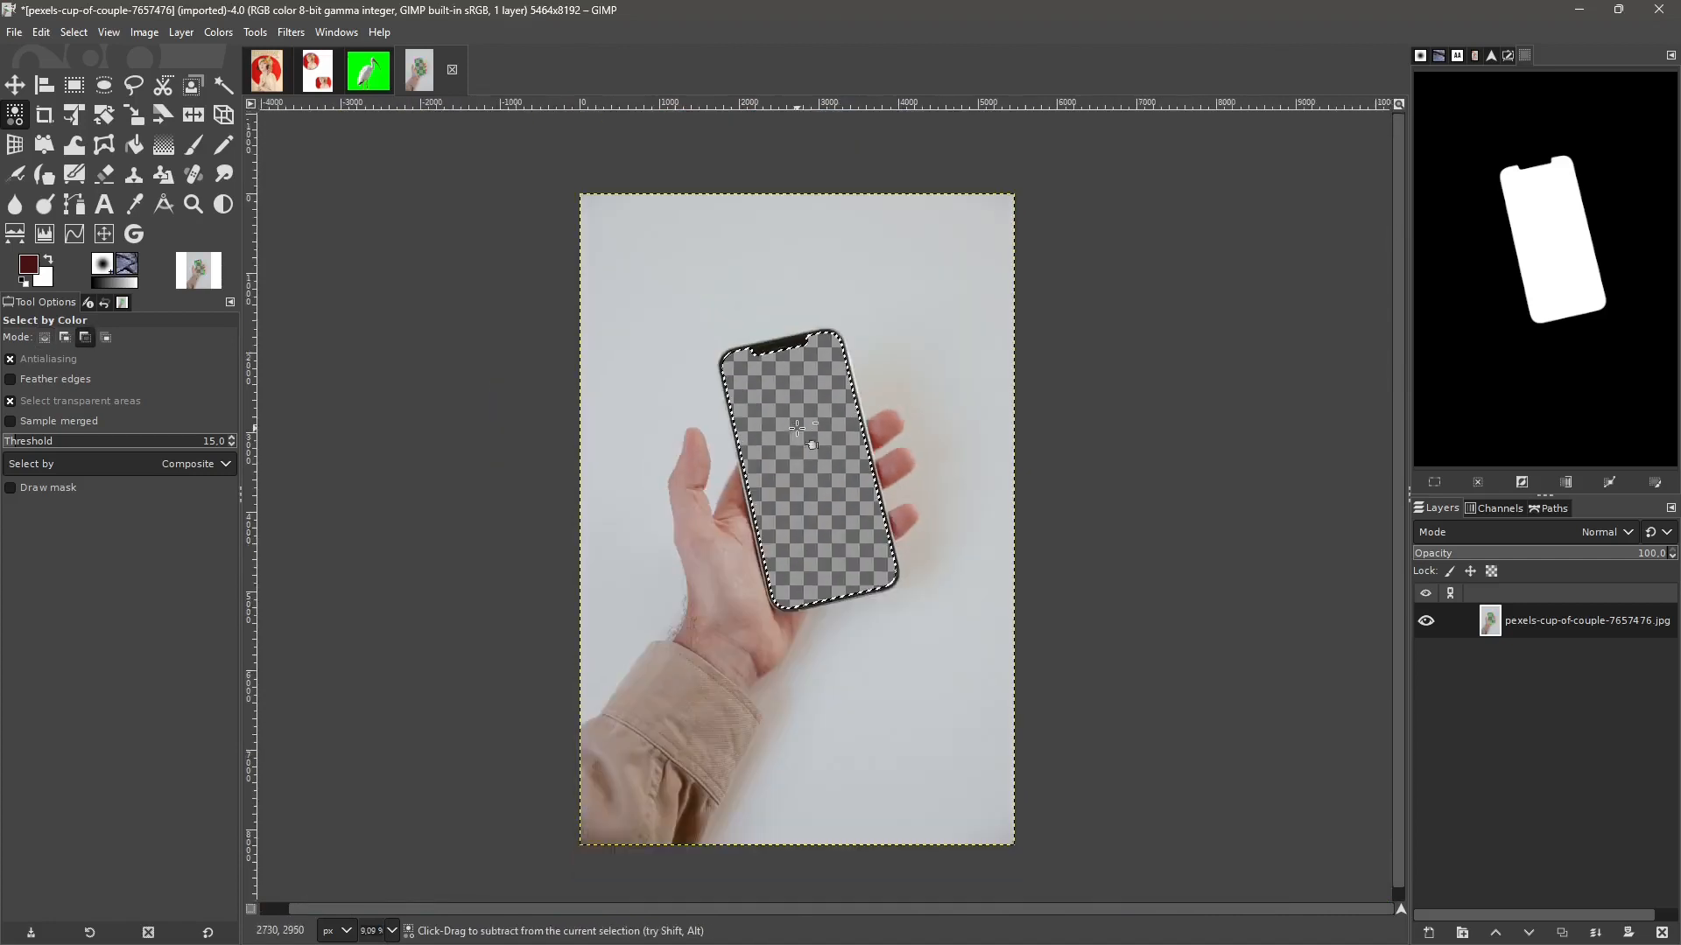
pyautogui.scroll(1, 797, 427)
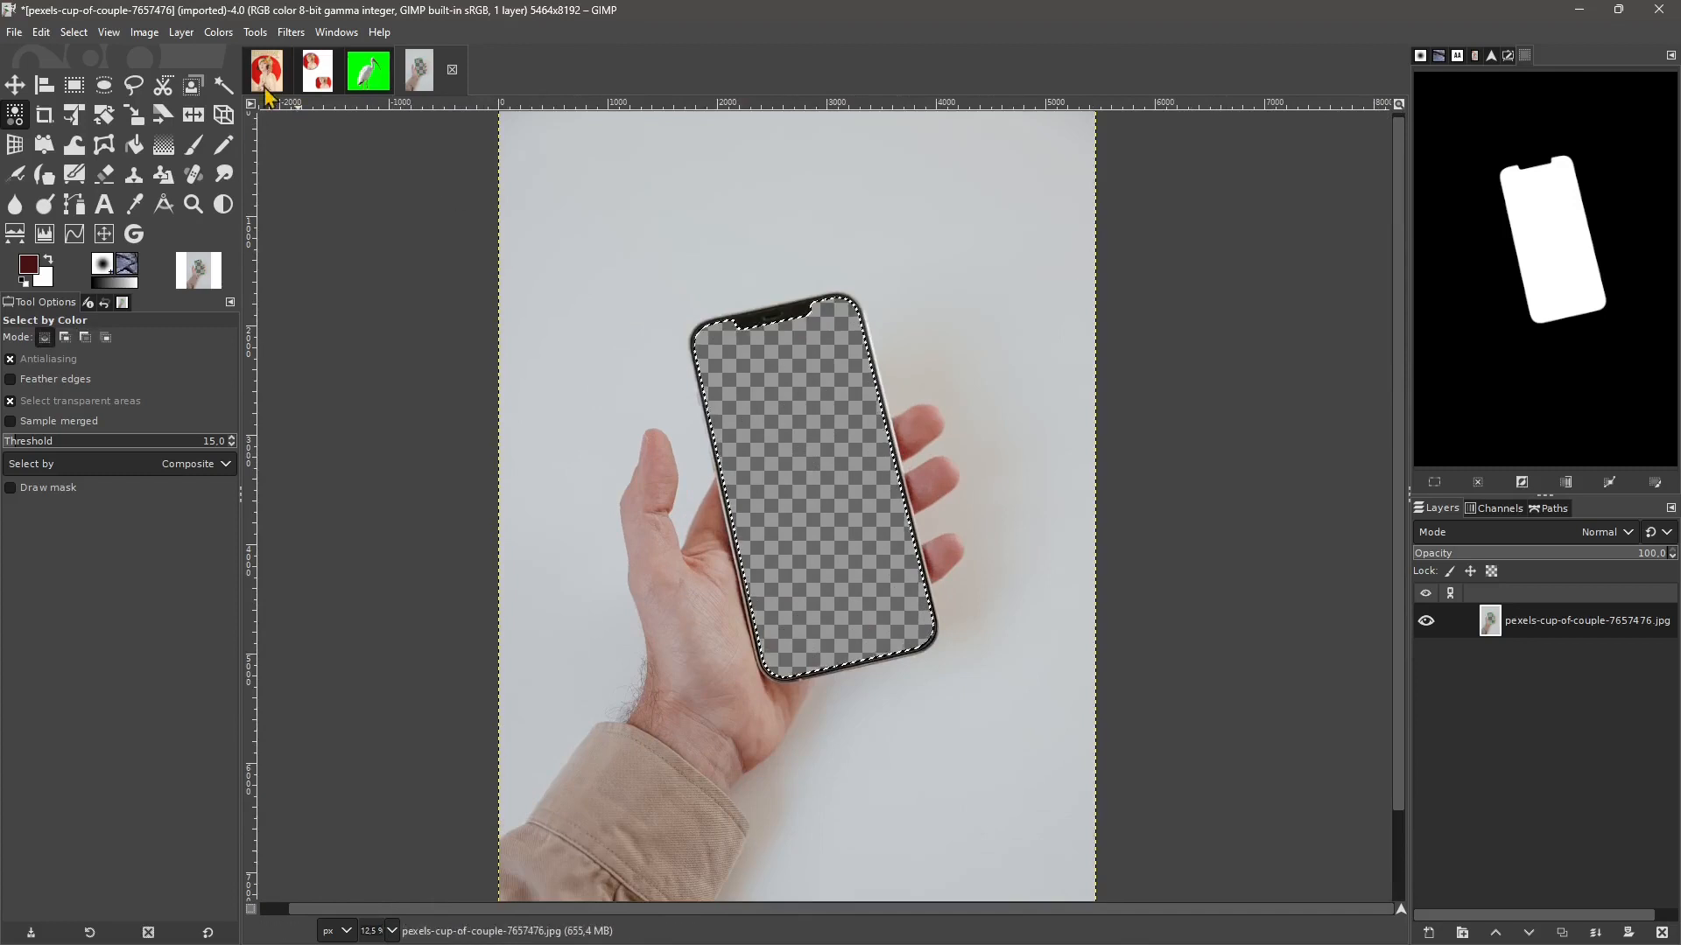
# - In the Picture-Play magazine cover image, clear the circular selection and copy the whole layer
pyautogui.click(266, 87)
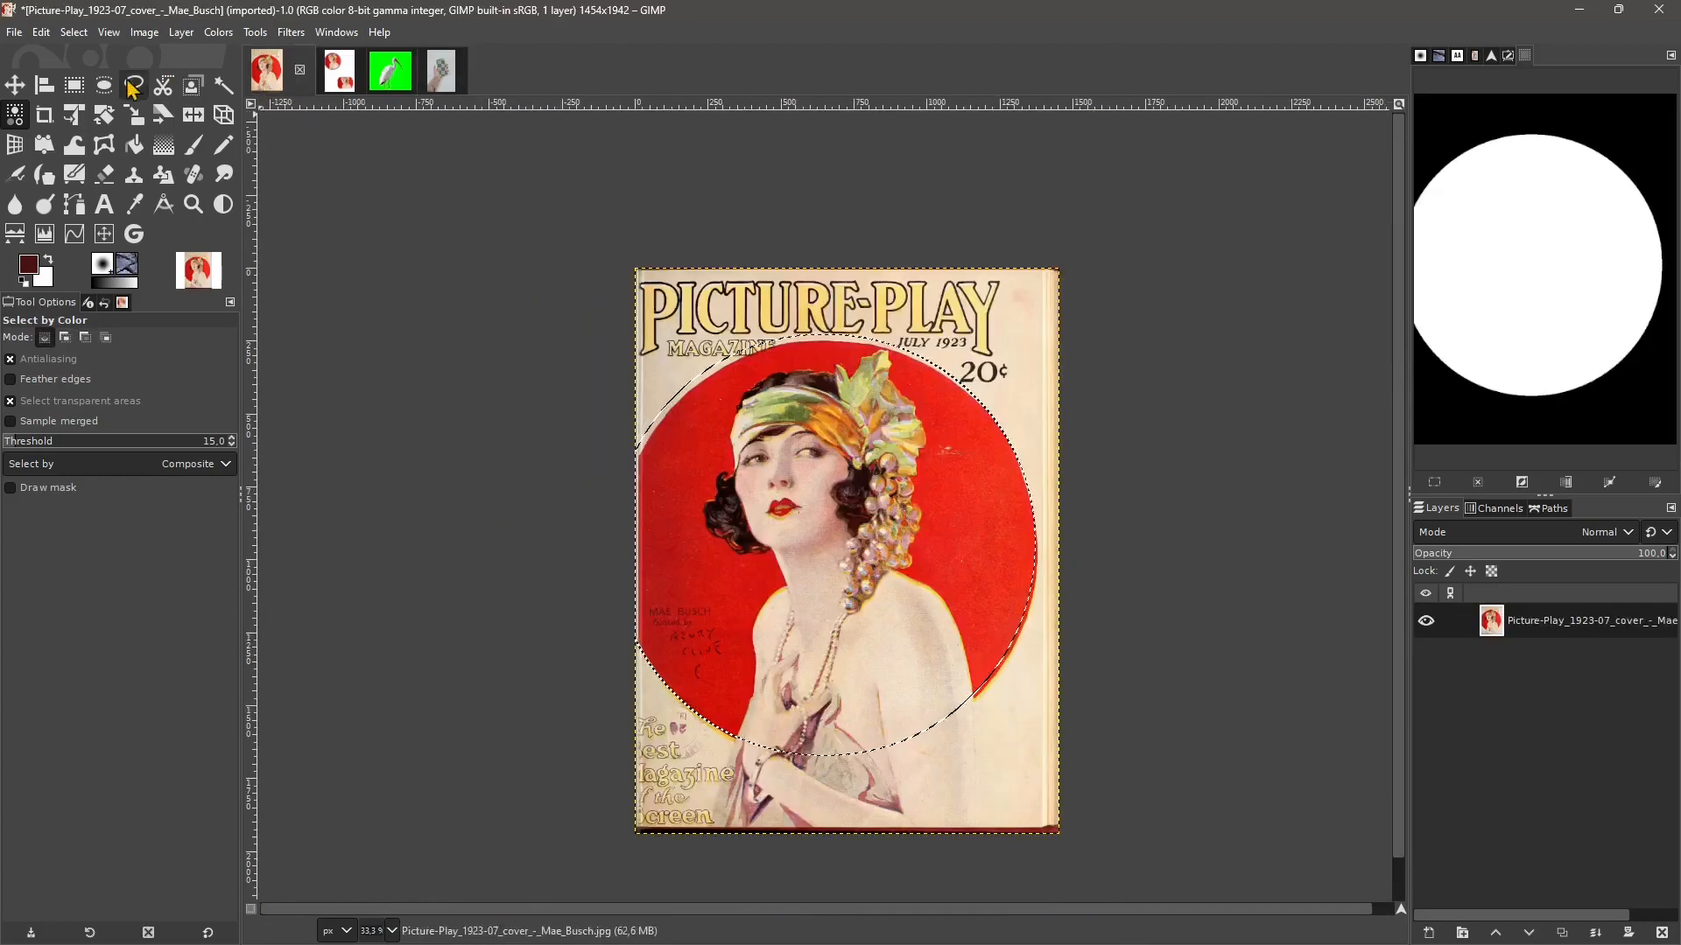
pyautogui.rightClick(740, 398)
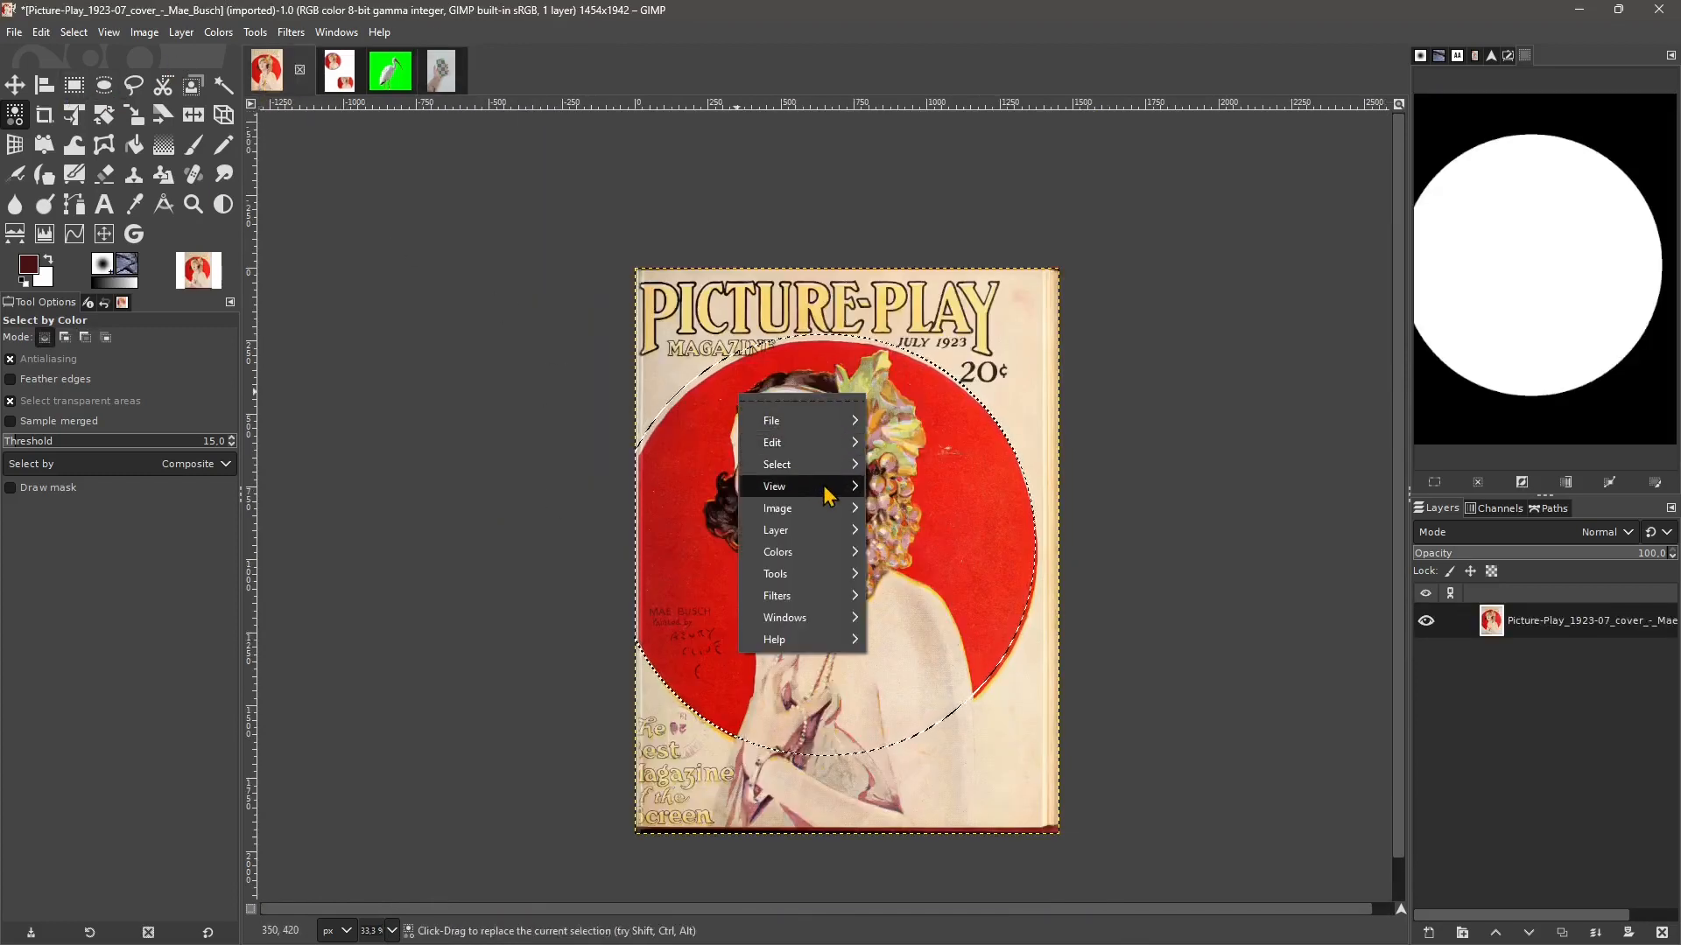
pyautogui.moveTo(835, 465)
pyautogui.click(903, 502)
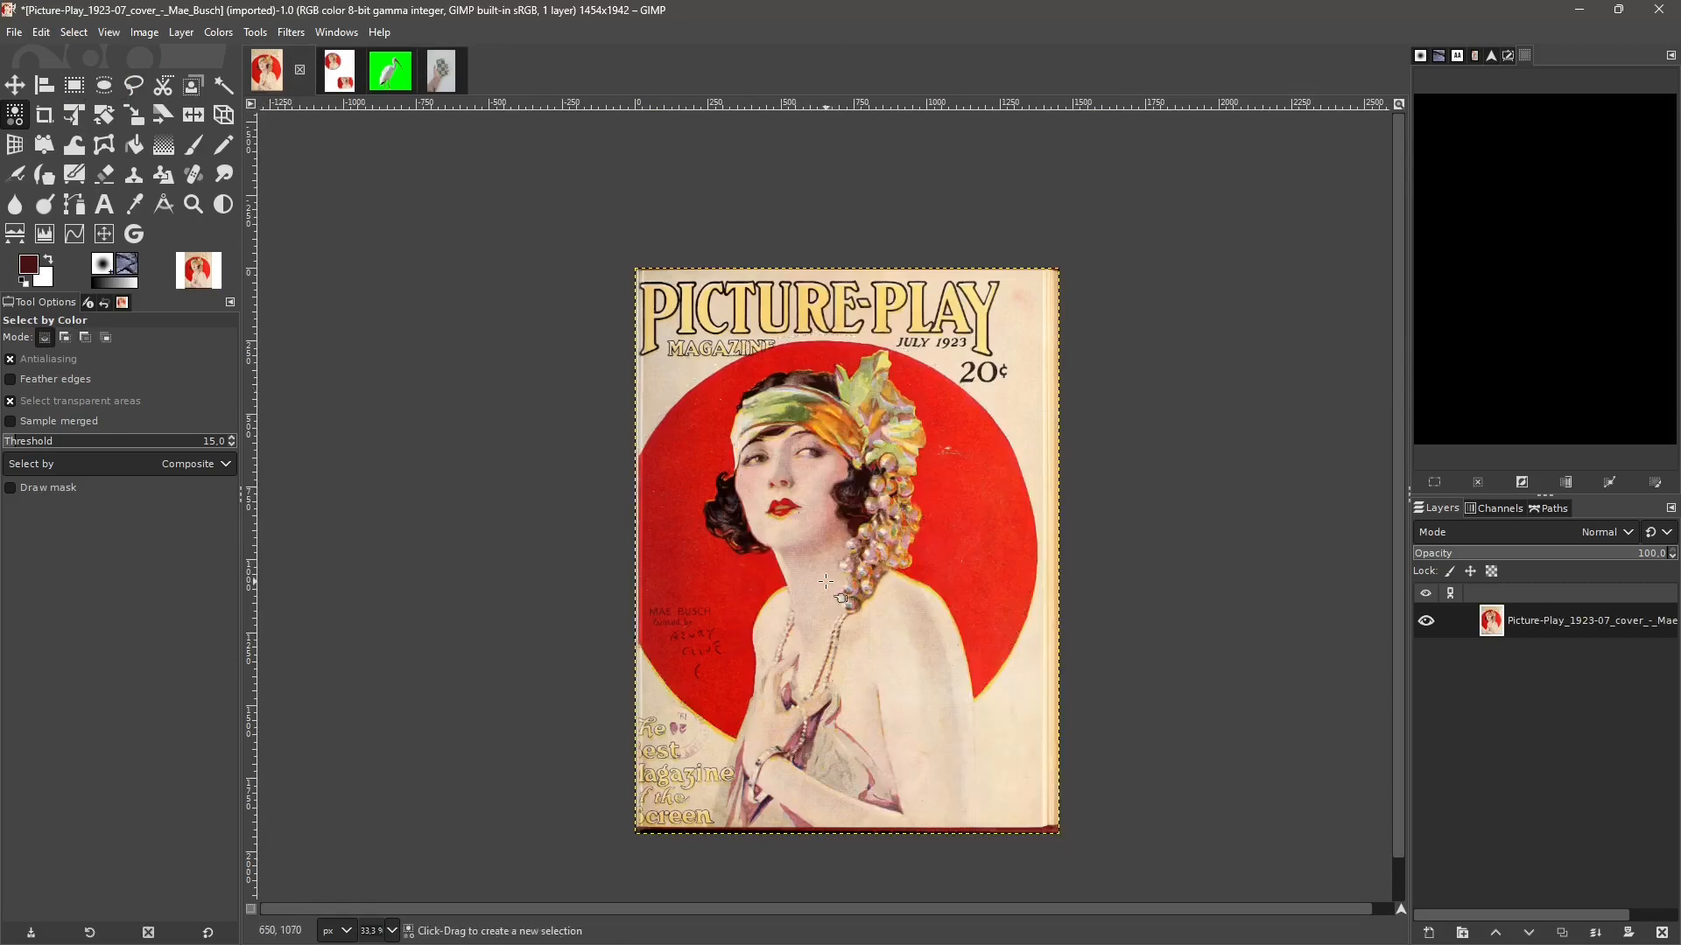
pyautogui.press('ctrl')
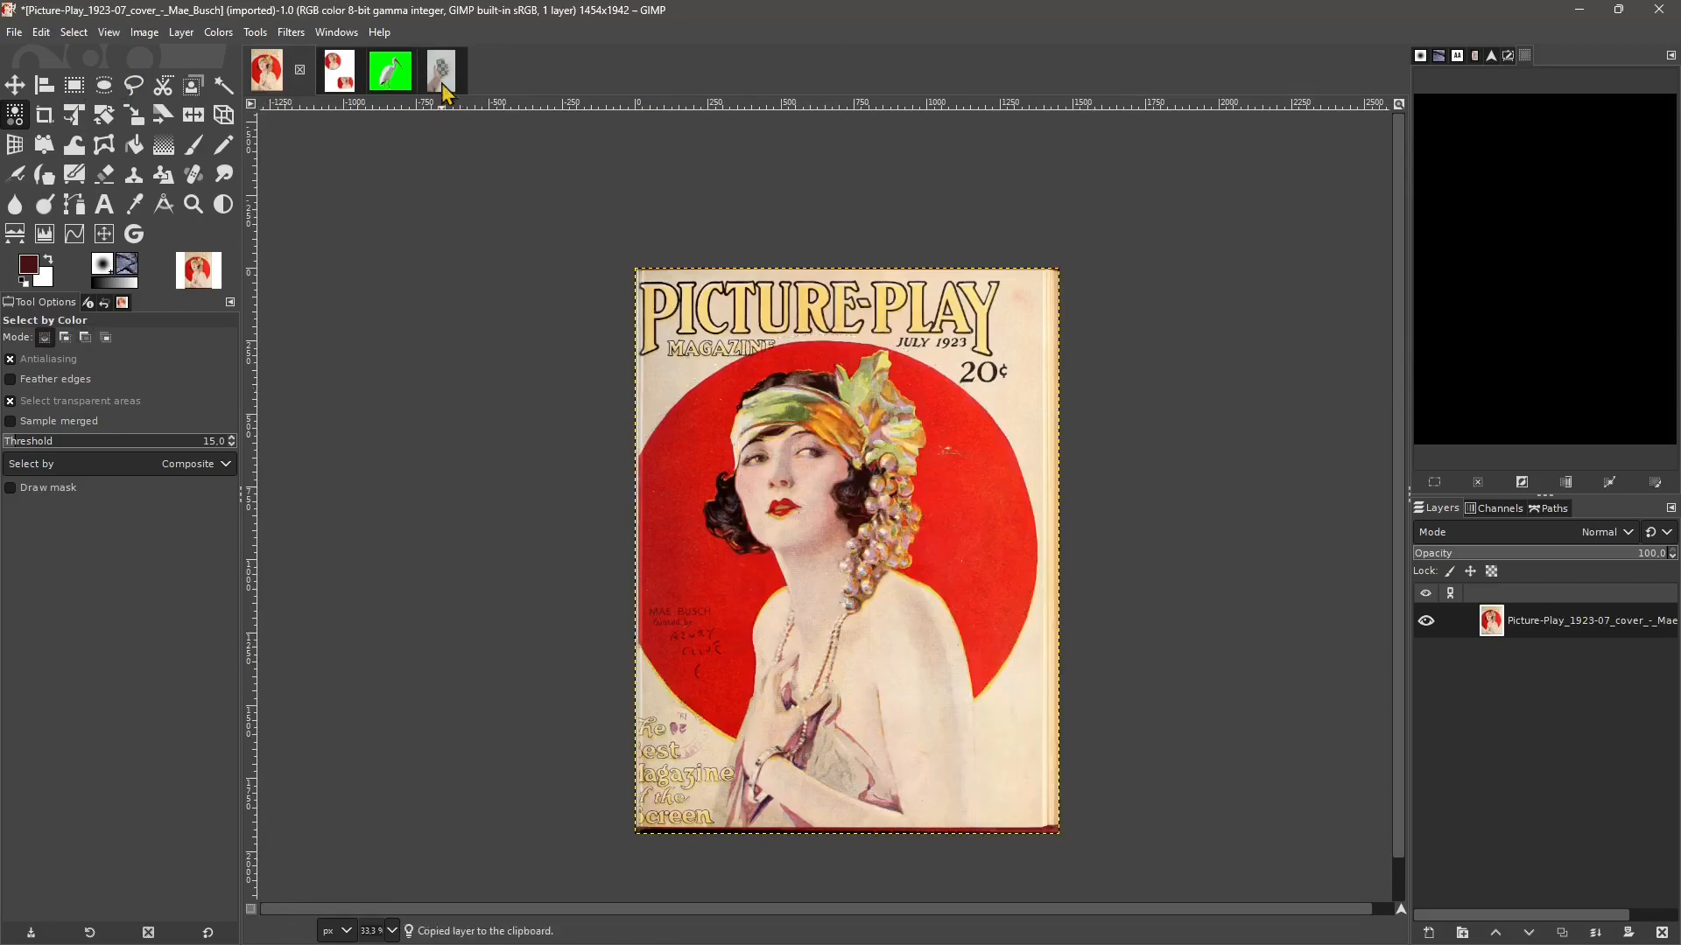
# - Paste the magazine cover into the phone photo and place the floating selection over the transparent screen
pyautogui.click(441, 70)
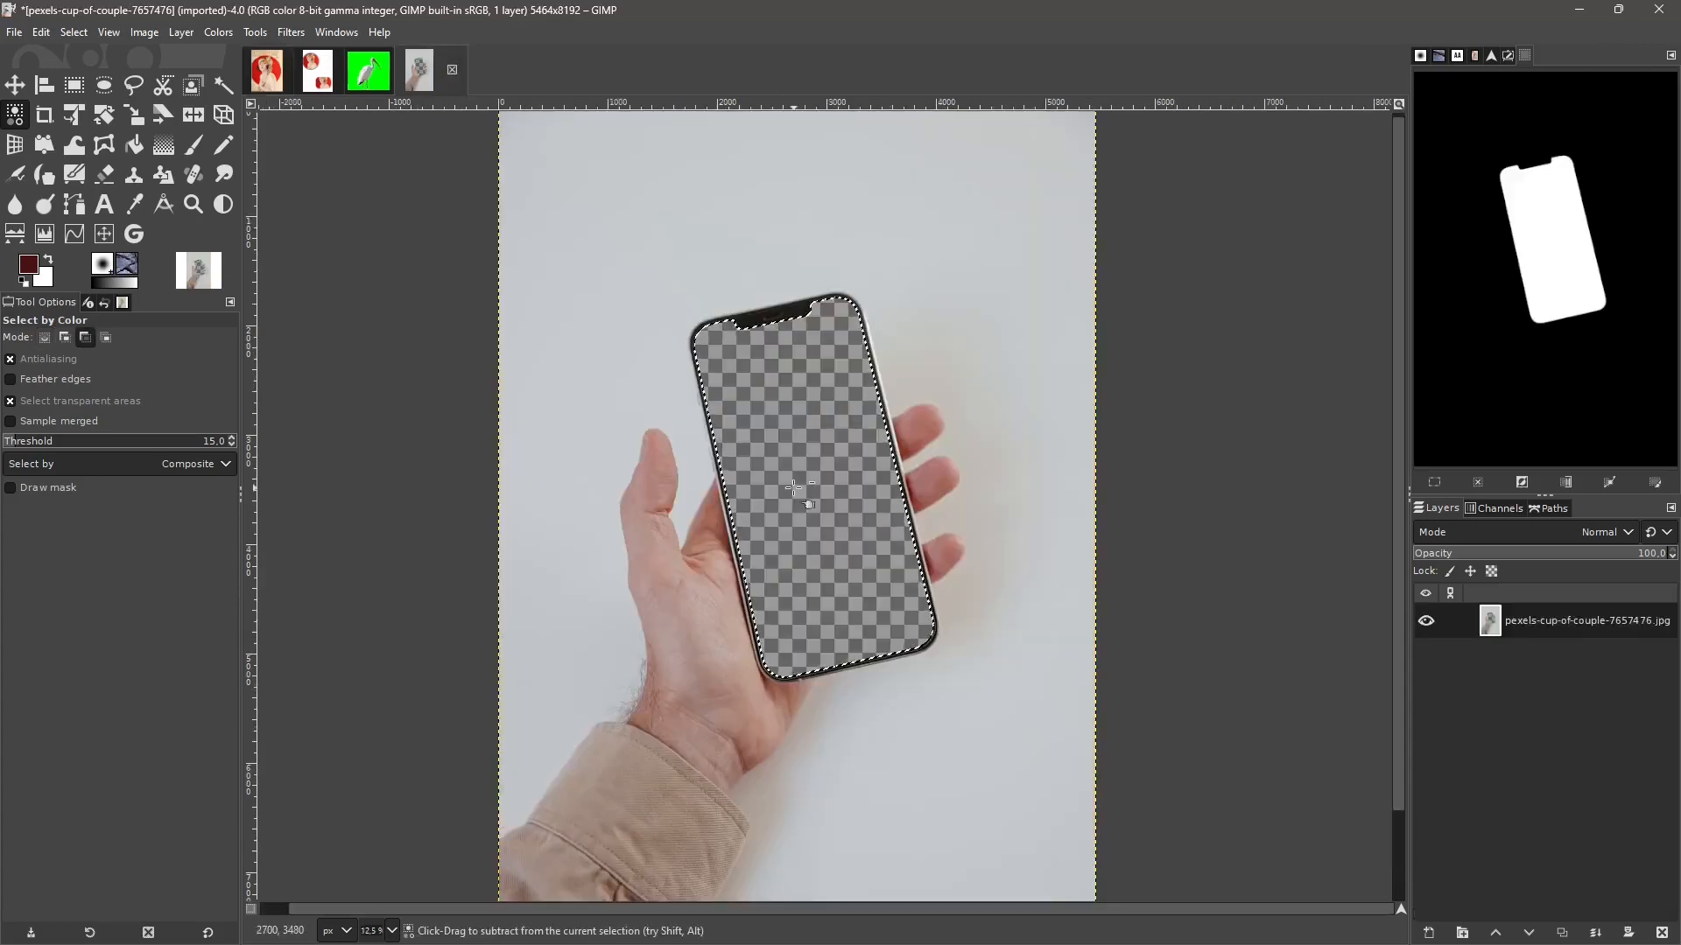
pyautogui.hotkey('ctrl', 'v')
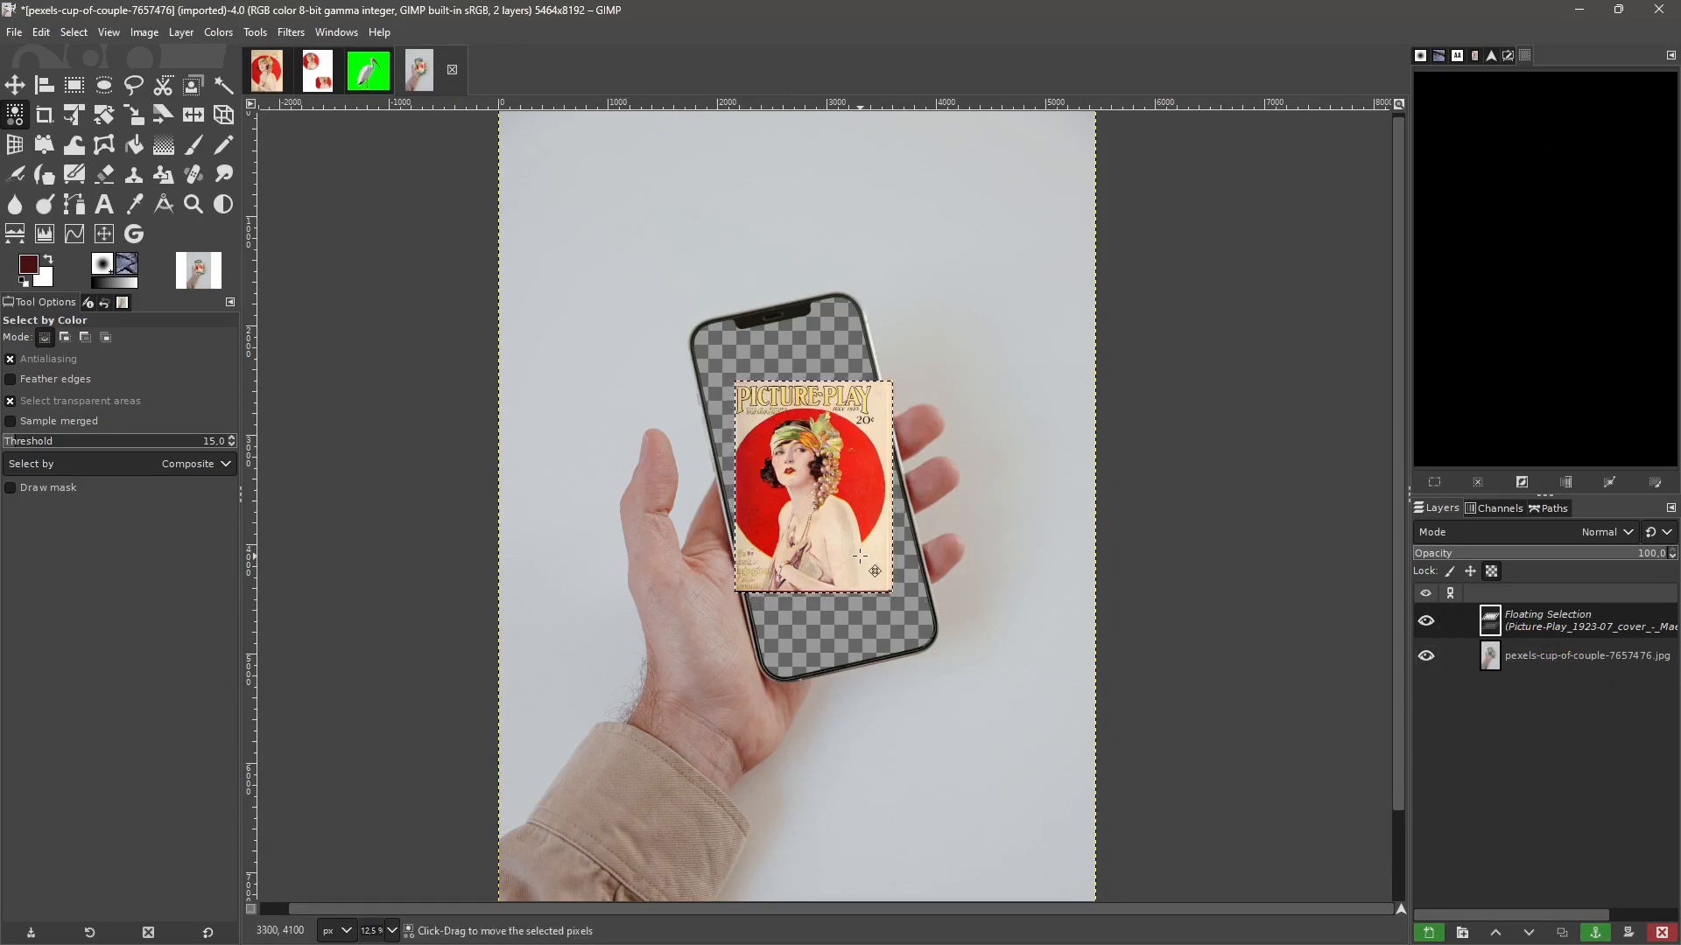
pyautogui.moveTo(826, 436); pyautogui.dragTo(767, 382)
pyautogui.moveTo(756, 388); pyautogui.dragTo(821, 434)
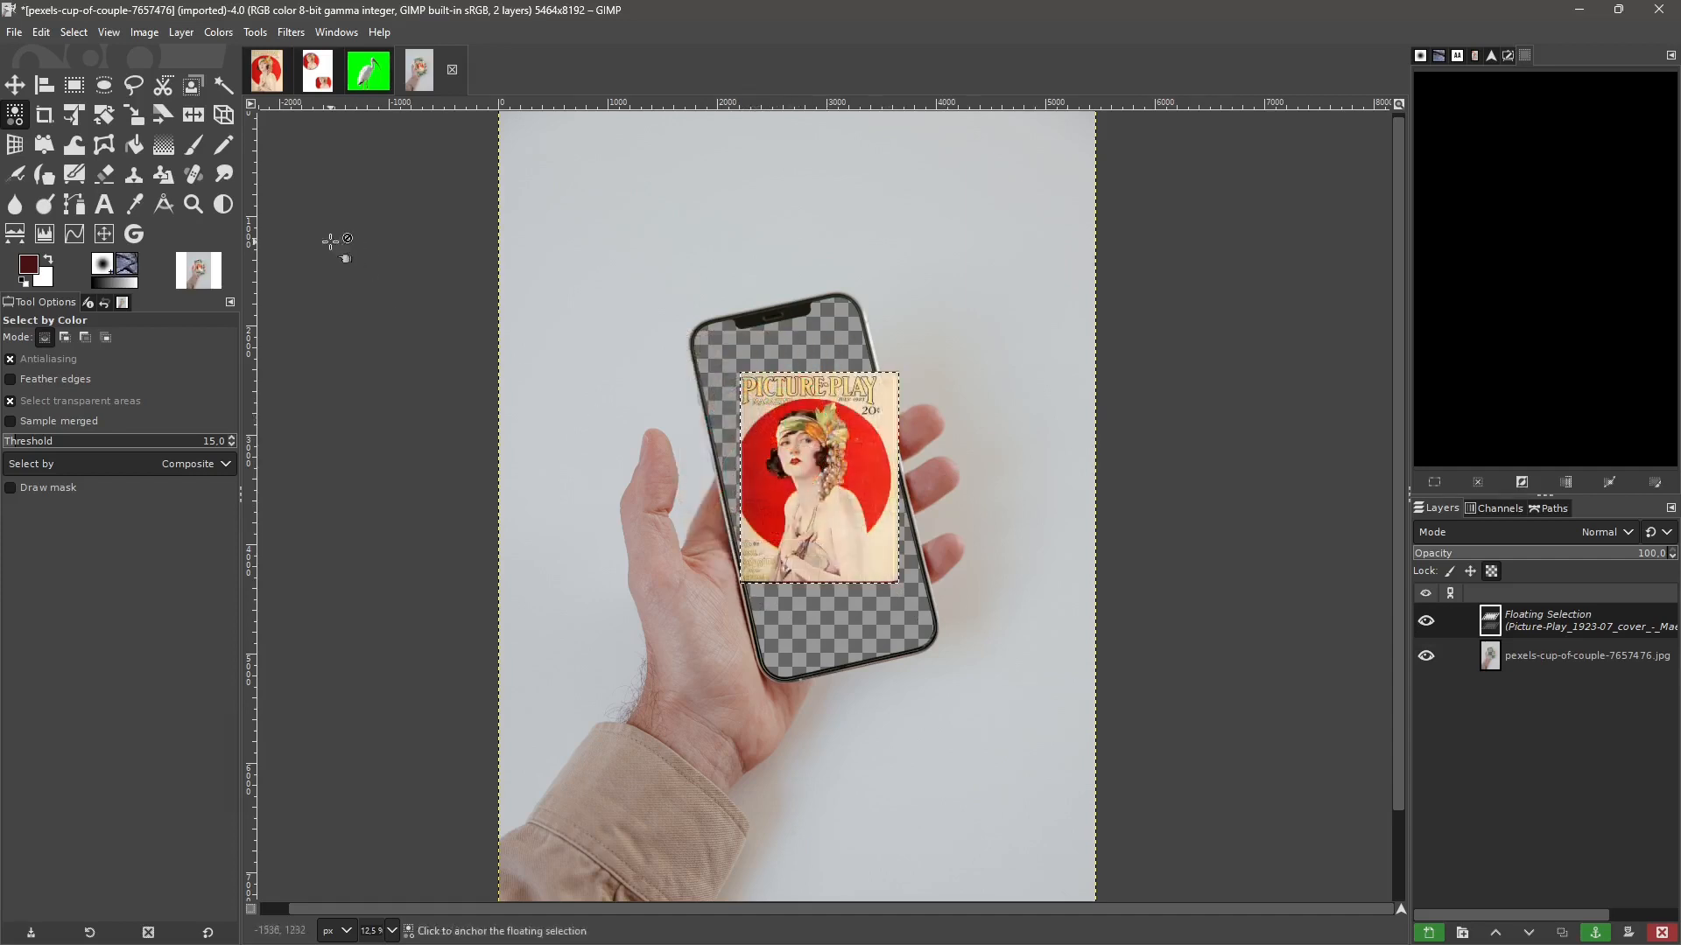
# - With Unified Transform, stretch the cover's four corners outward to match the tilted phone's corners
pyautogui.click(75, 130)
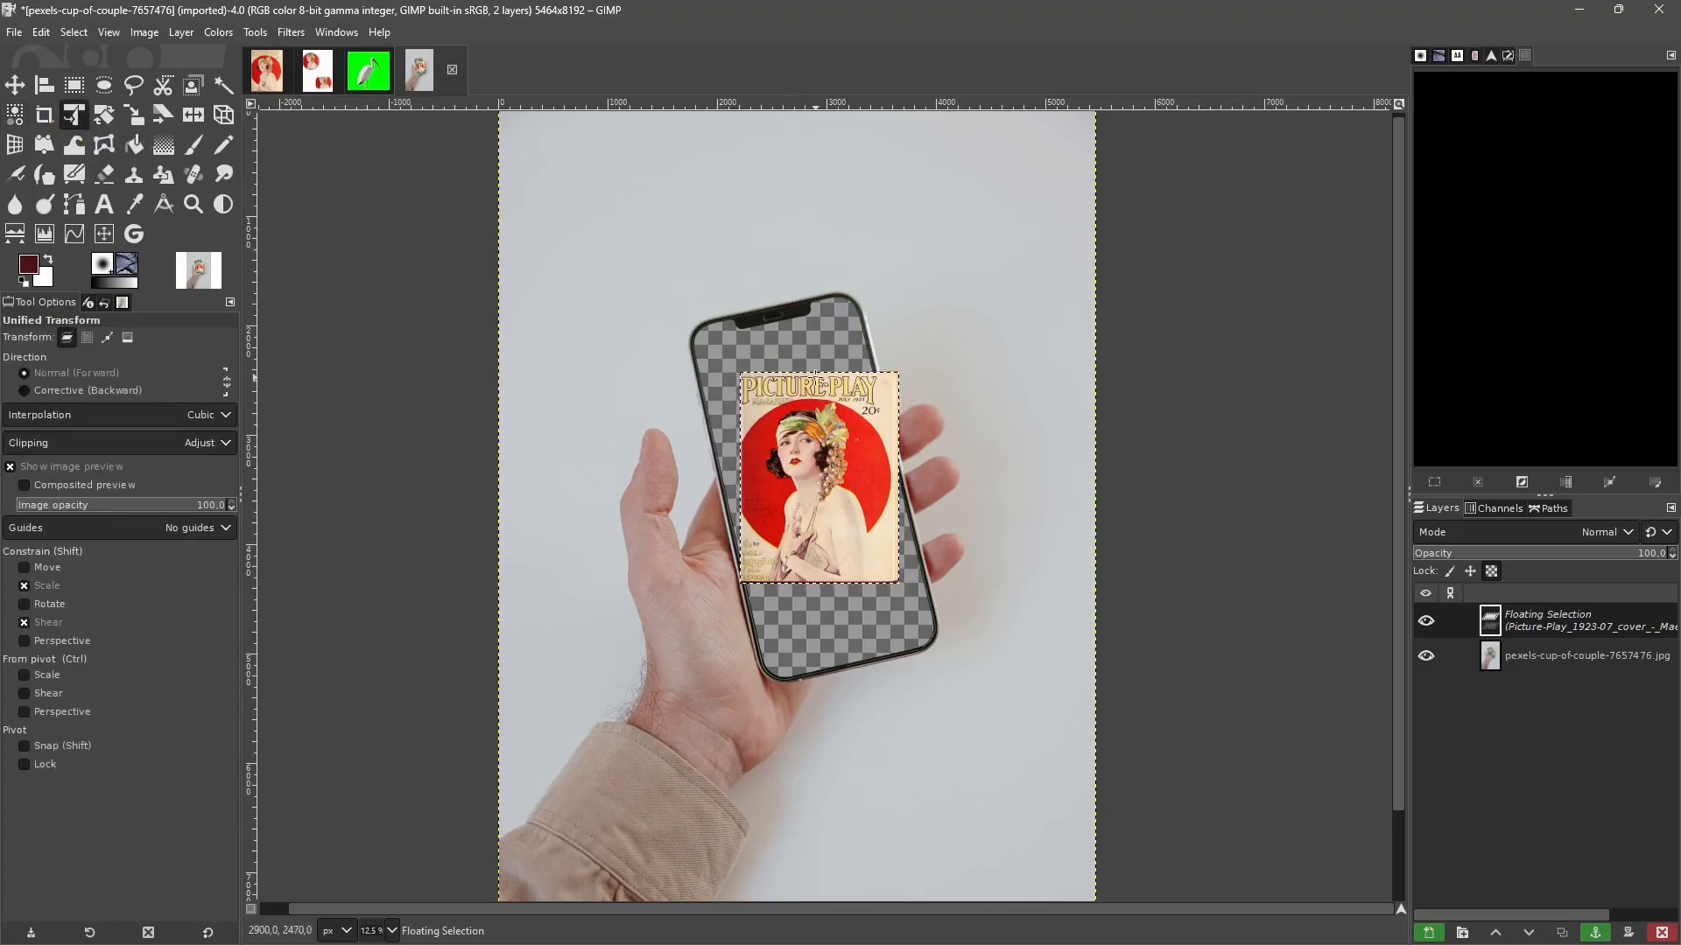
pyautogui.click(812, 419)
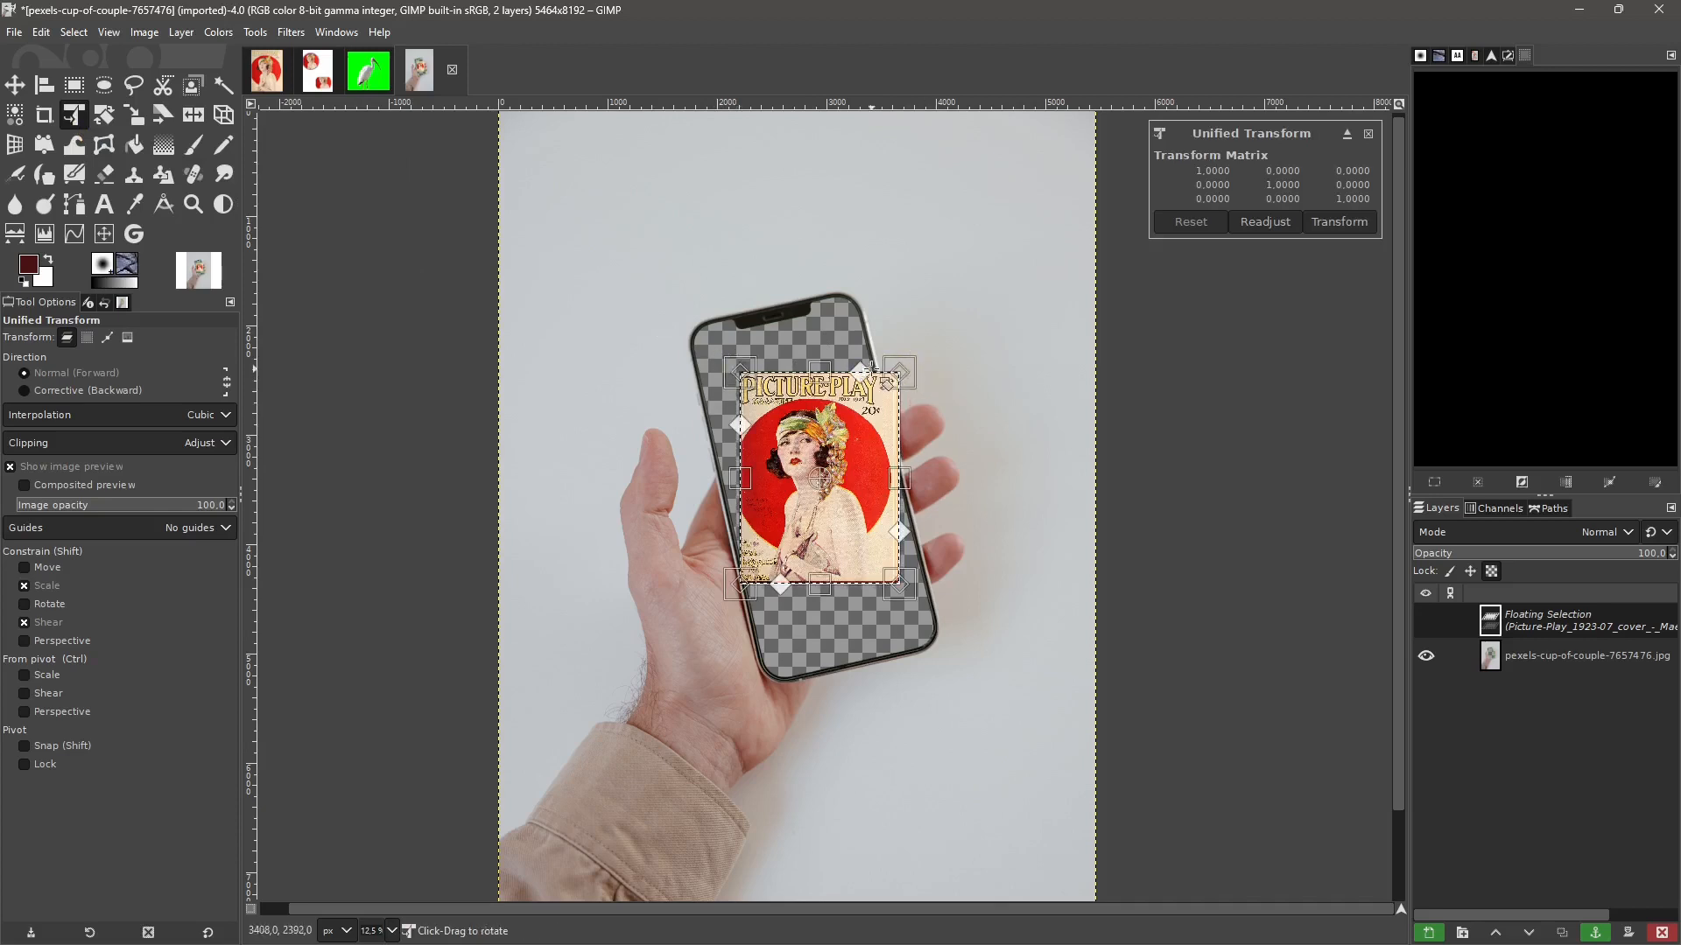
pyautogui.moveTo(712, 378); pyautogui.dragTo(688, 325)
pyautogui.moveTo(890, 362); pyautogui.dragTo(865, 278)
pyautogui.moveTo(904, 596); pyautogui.dragTo(966, 641)
pyautogui.moveTo(737, 576); pyautogui.dragTo(724, 693)
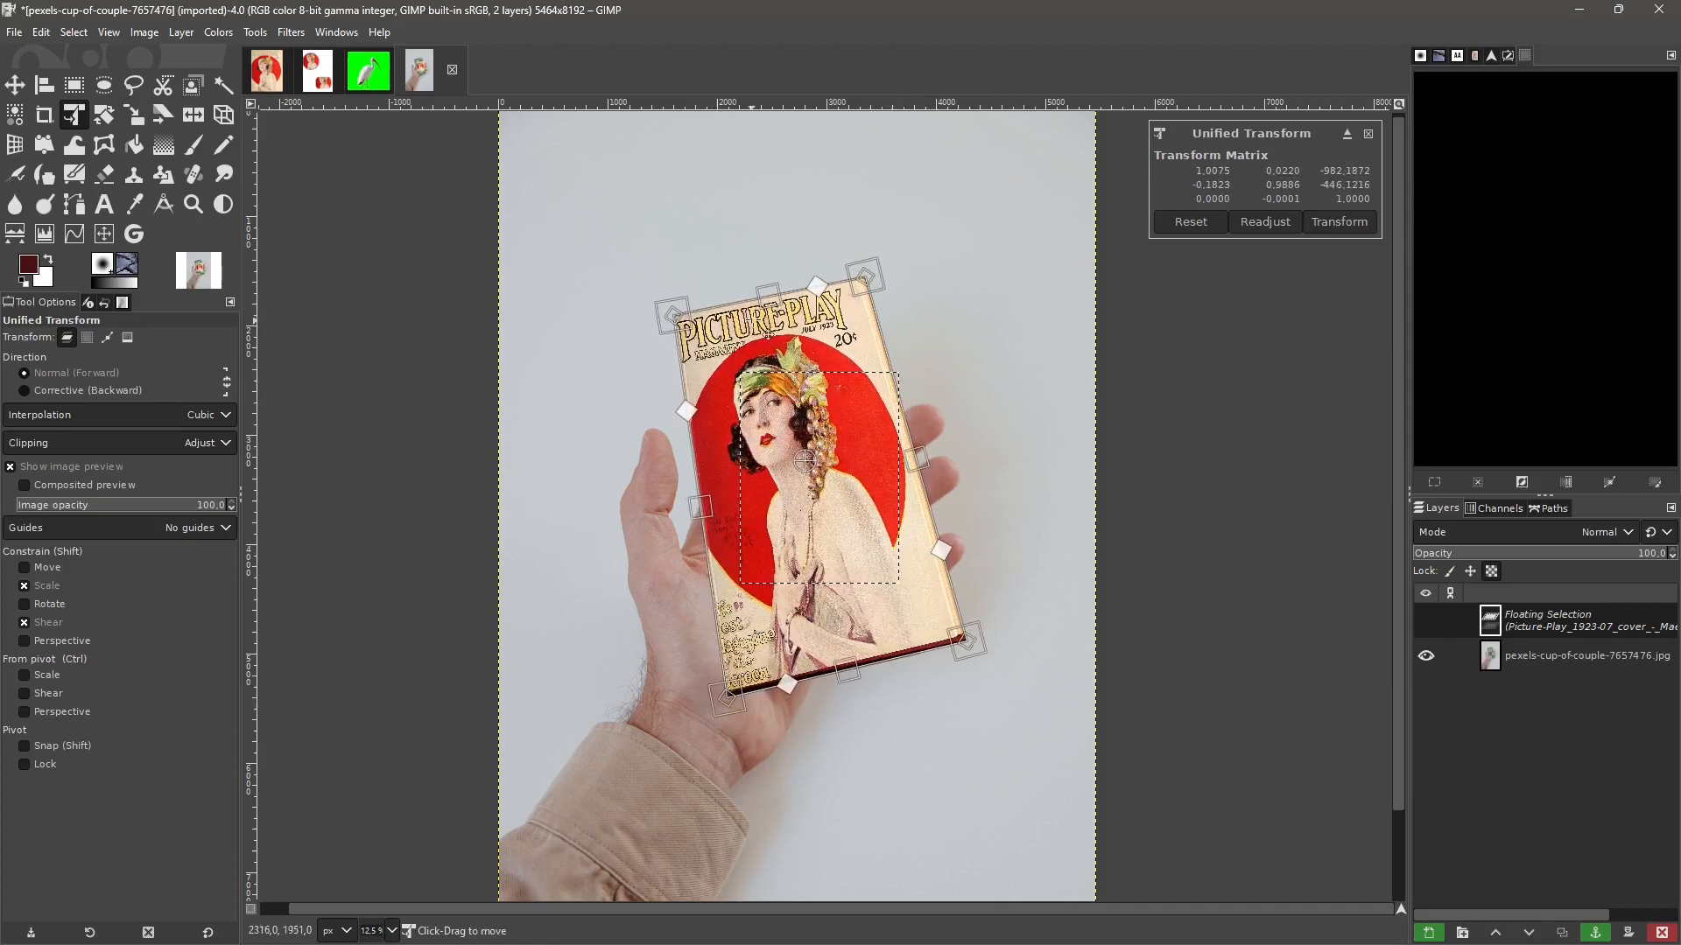
# - Fine-tune the magazine cover's scale and shear with Unified Transform until it covers the tilted phone, and apply the transform
pyautogui.moveTo(771, 303)
pyautogui.mouseDown()
pyautogui.moveTo(775, 330)
pyautogui.moveTo(772, 312)
pyautogui.mouseUp()
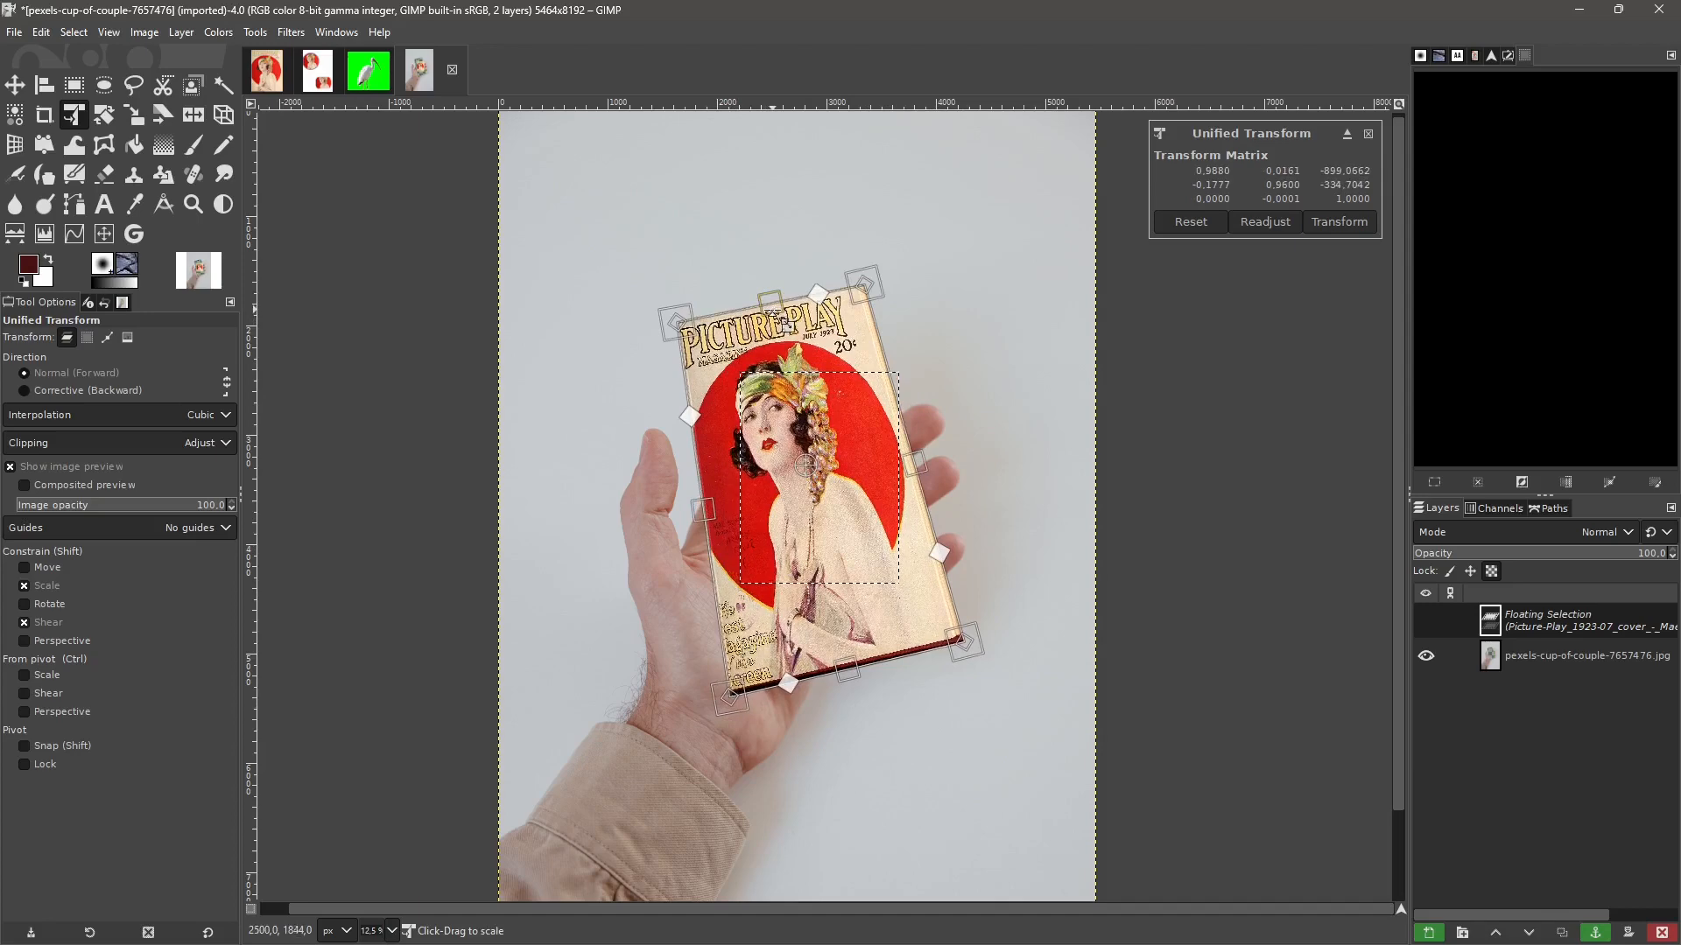
pyautogui.moveTo(850, 686)
pyautogui.mouseDown()
pyautogui.moveTo(854, 775)
pyautogui.moveTo(863, 684)
pyautogui.mouseUp()
pyautogui.moveTo(674, 323); pyautogui.dragTo(679, 331)
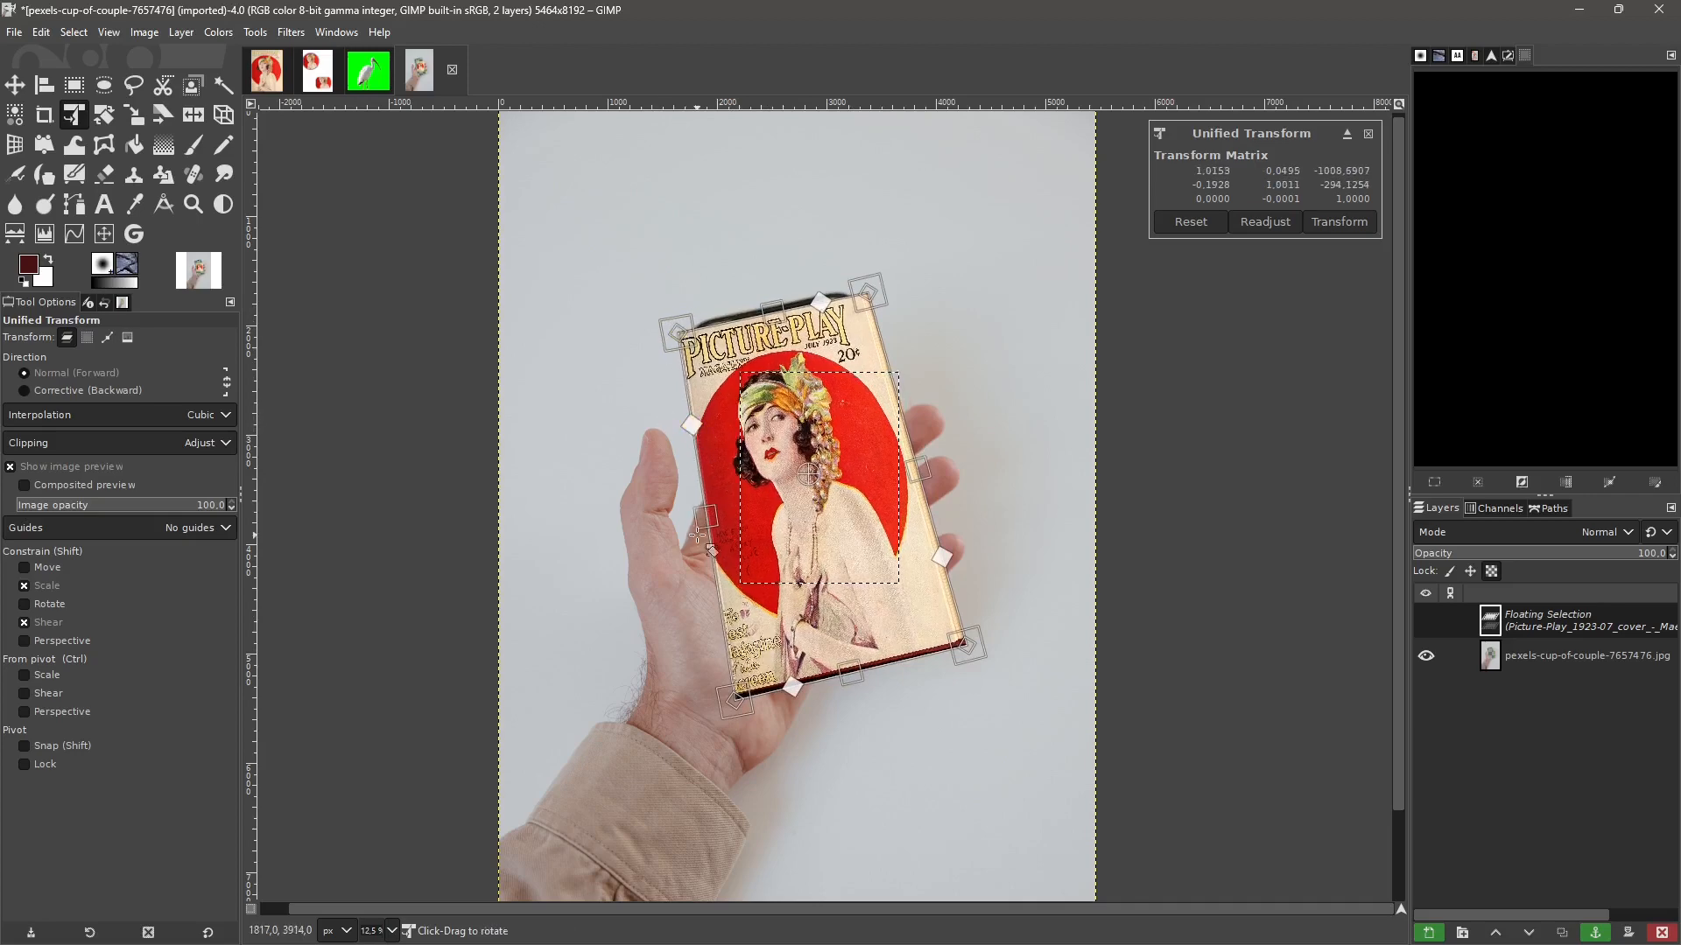
pyautogui.moveTo(696, 430); pyautogui.dragTo(701, 427)
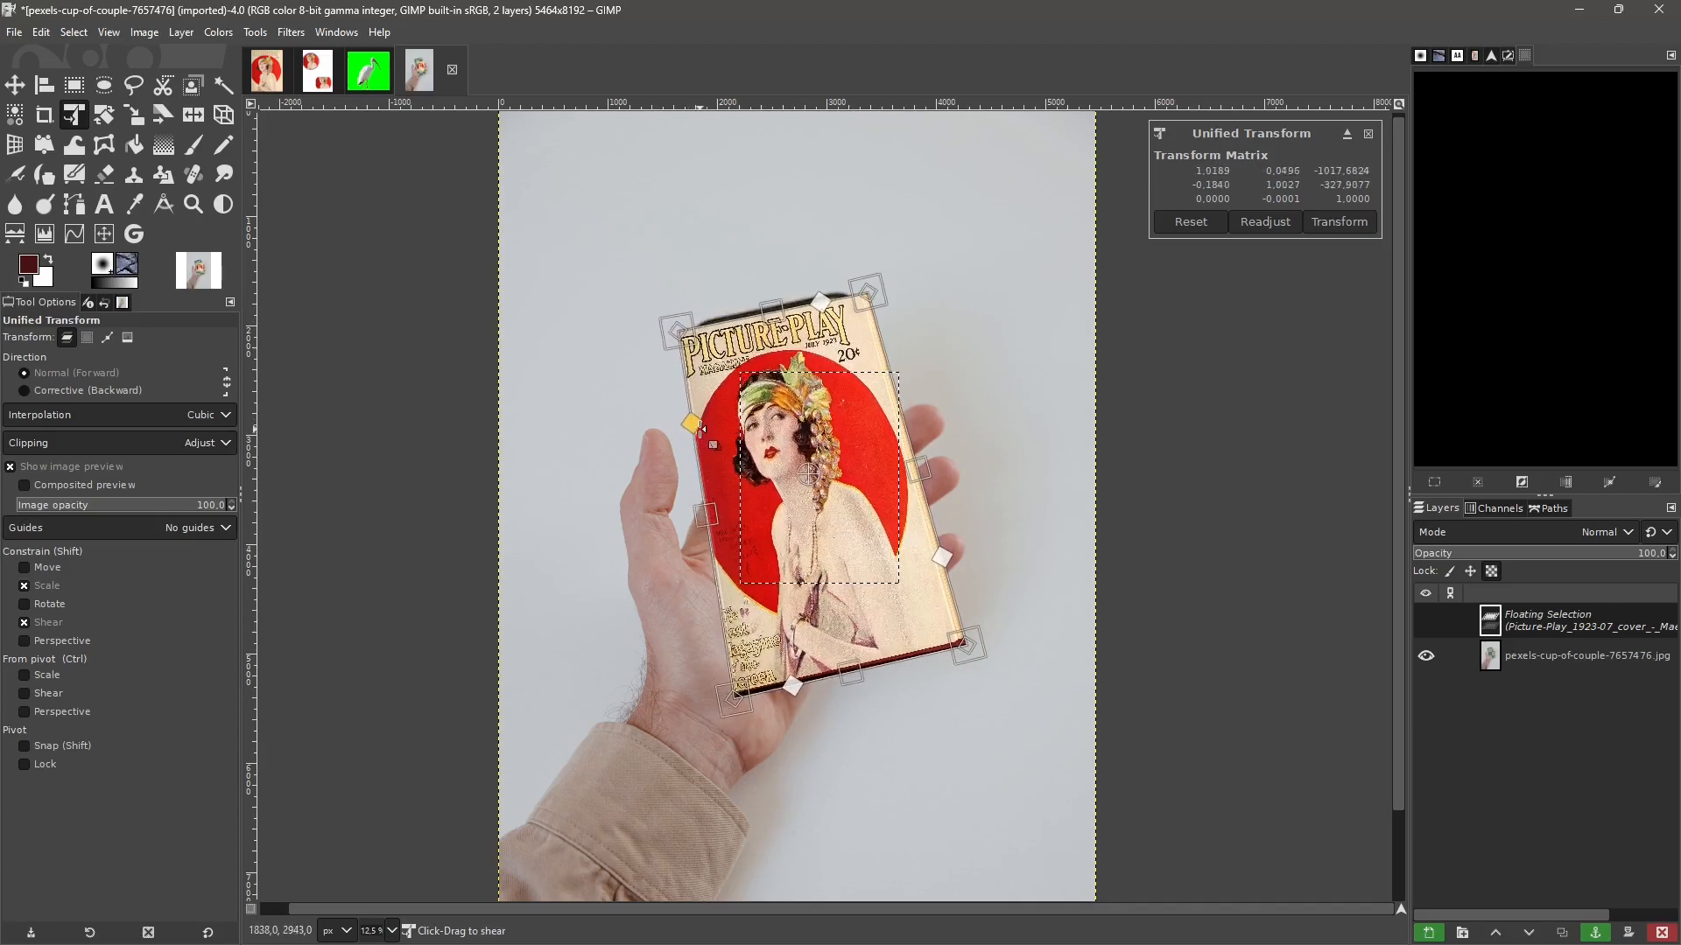
pyautogui.moveTo(925, 473); pyautogui.dragTo(929, 472)
pyautogui.moveTo(826, 310); pyautogui.dragTo(820, 302)
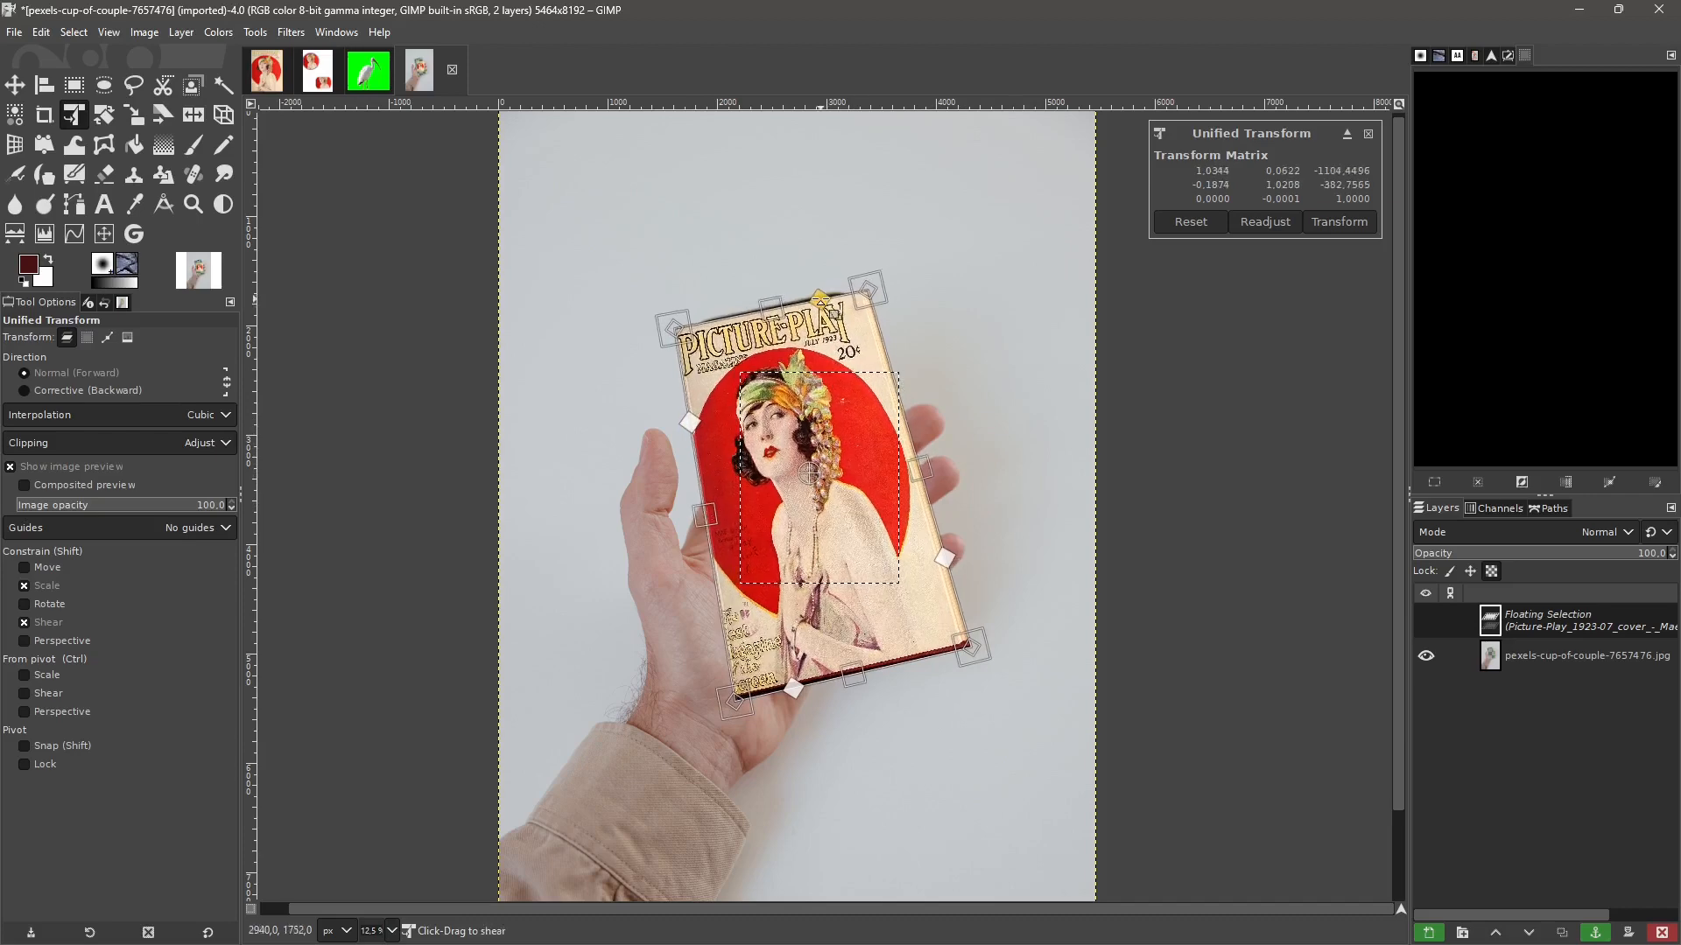
pyautogui.moveTo(795, 690); pyautogui.dragTo(802, 686)
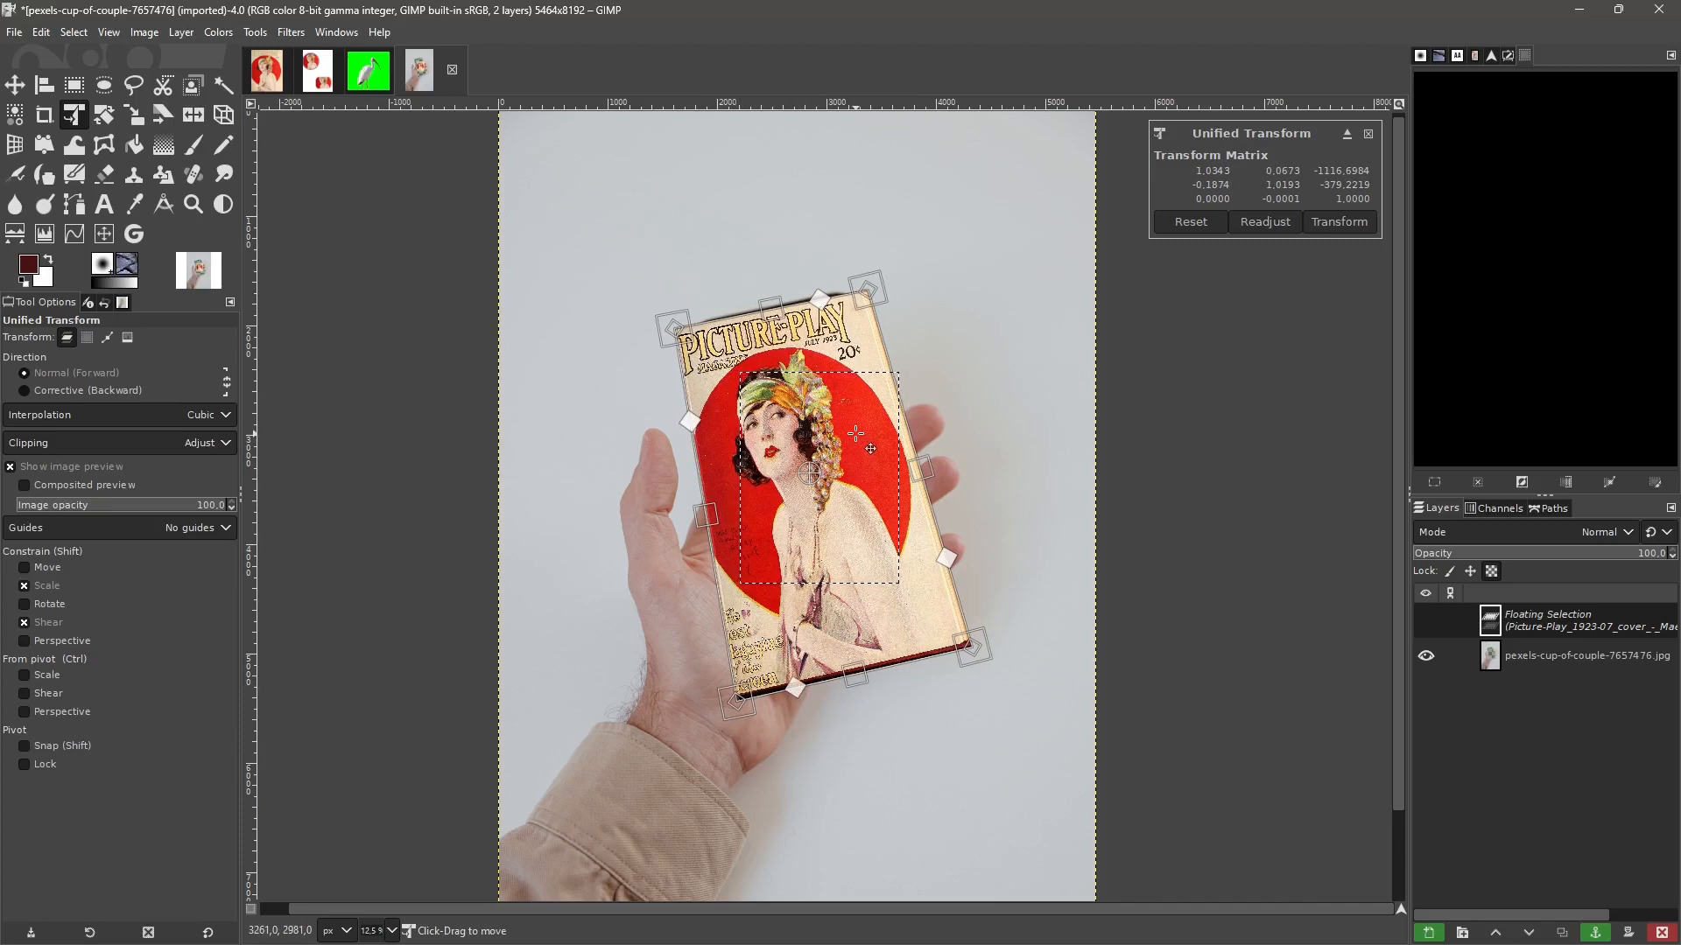
pyautogui.click(1325, 222)
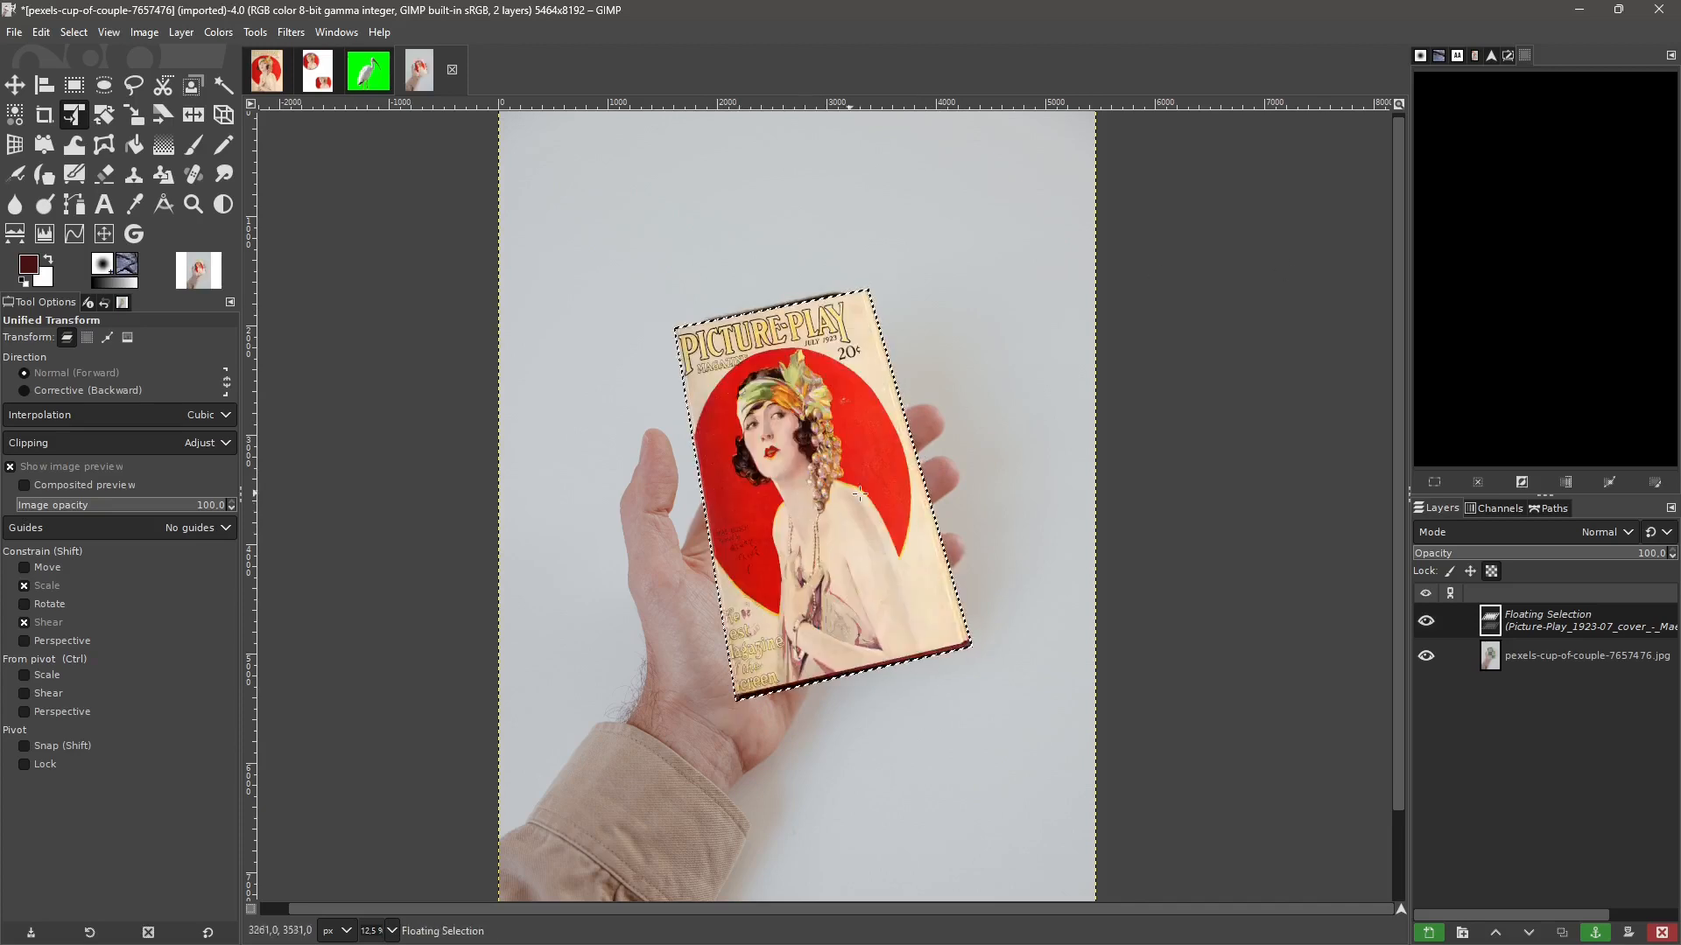
# - Turn the floating magazine cover into a new layer and place it below the phone photo layer
pyautogui.click(1429, 933)
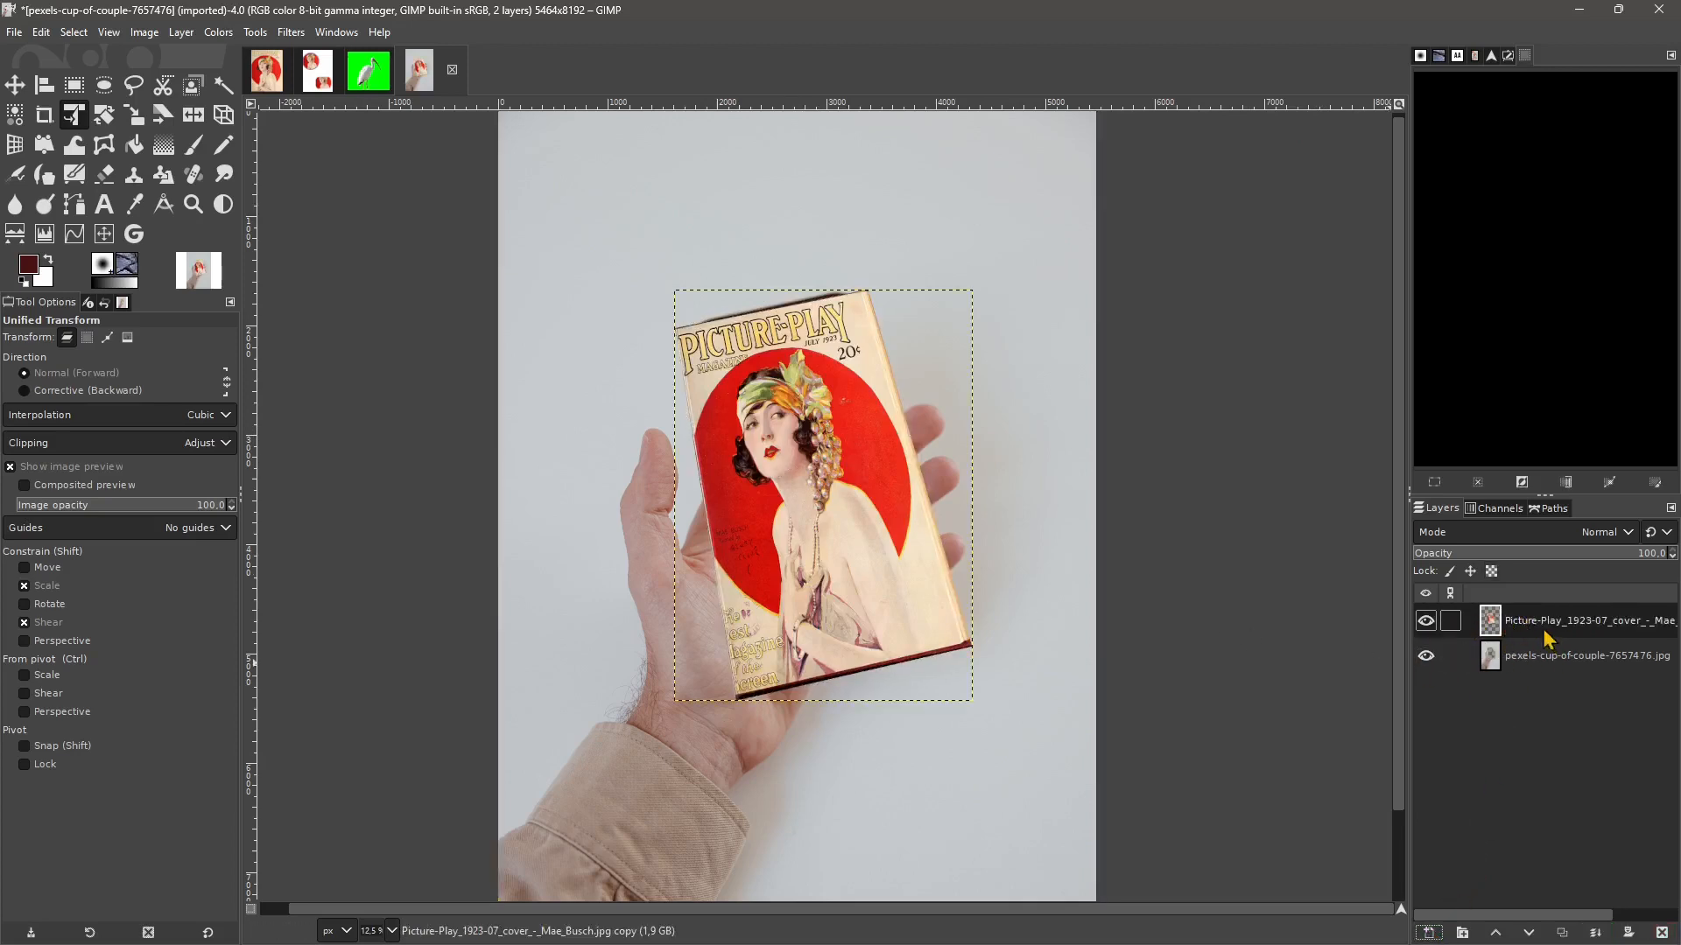
pyautogui.moveTo(1526, 623); pyautogui.dragTo(1520, 669)
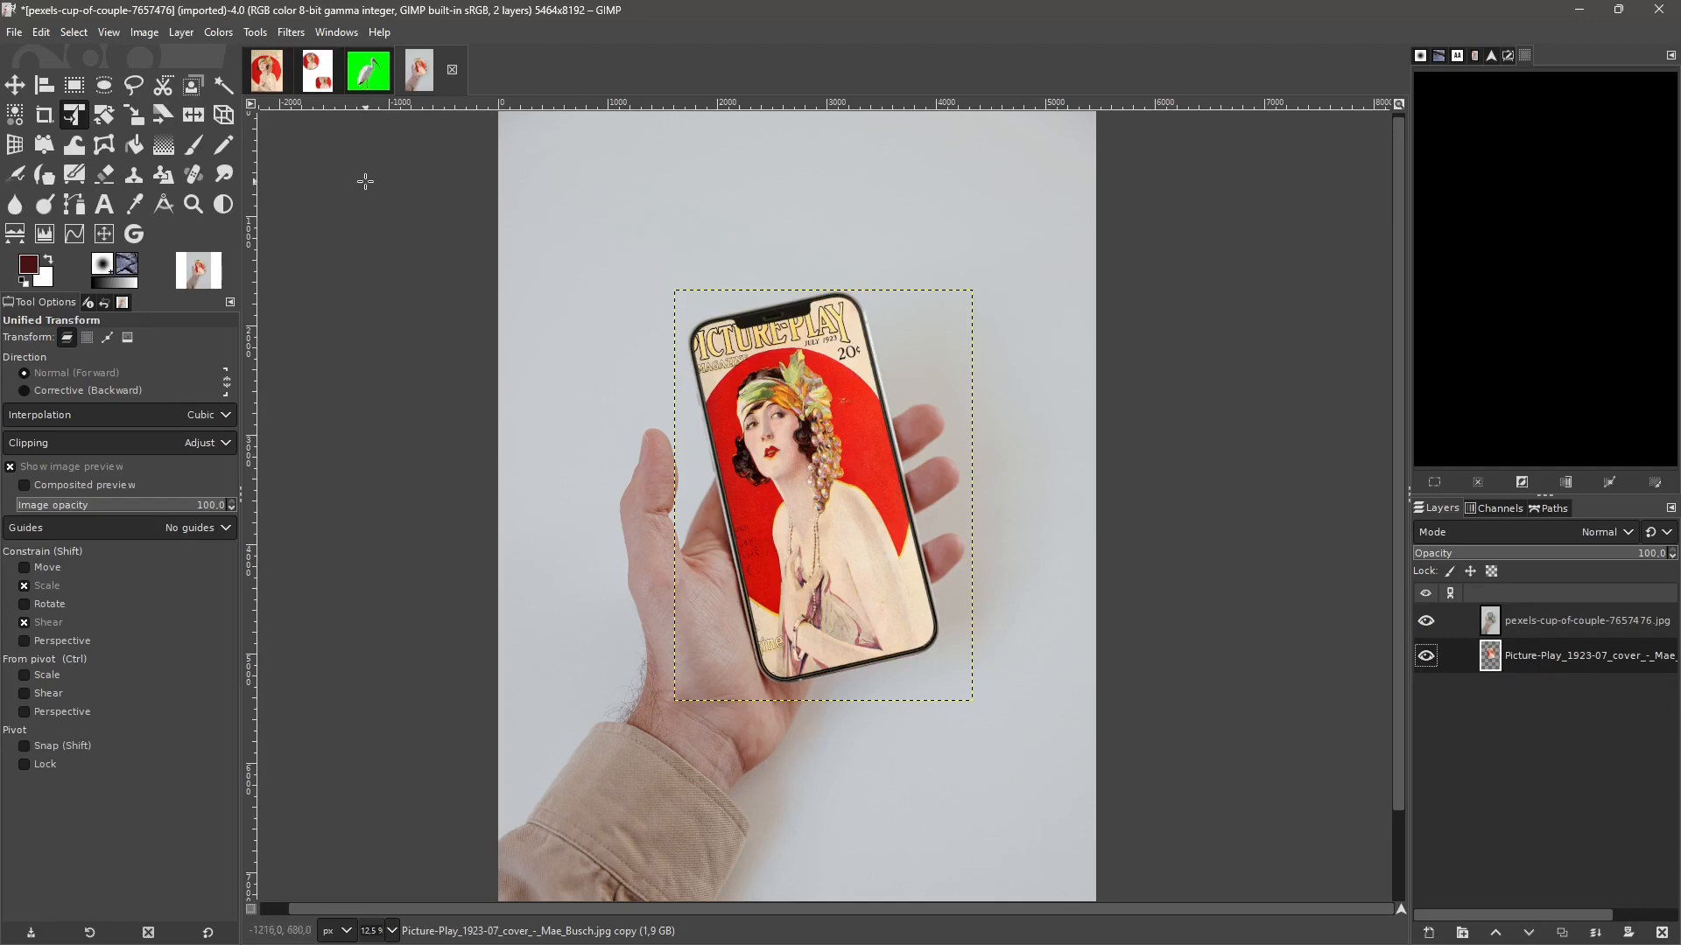
# - Switch to the white bird image and select its green background with Select by Color
pyautogui.click(385, 87)
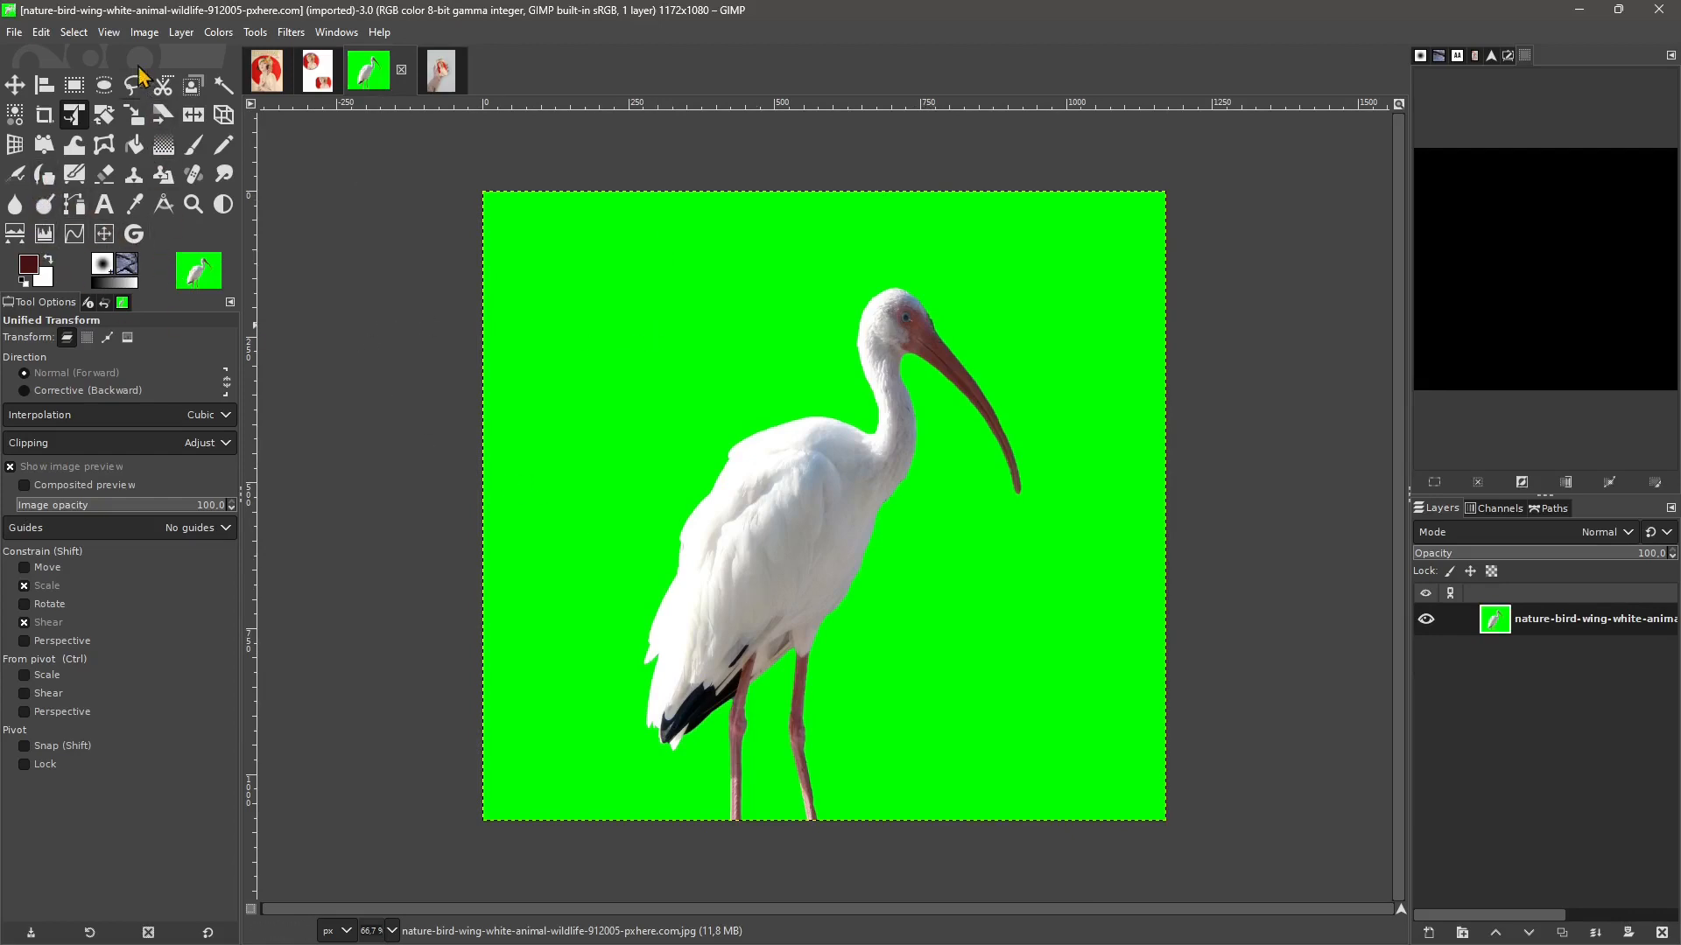
pyautogui.click(73, 32)
pyautogui.click(111, 147)
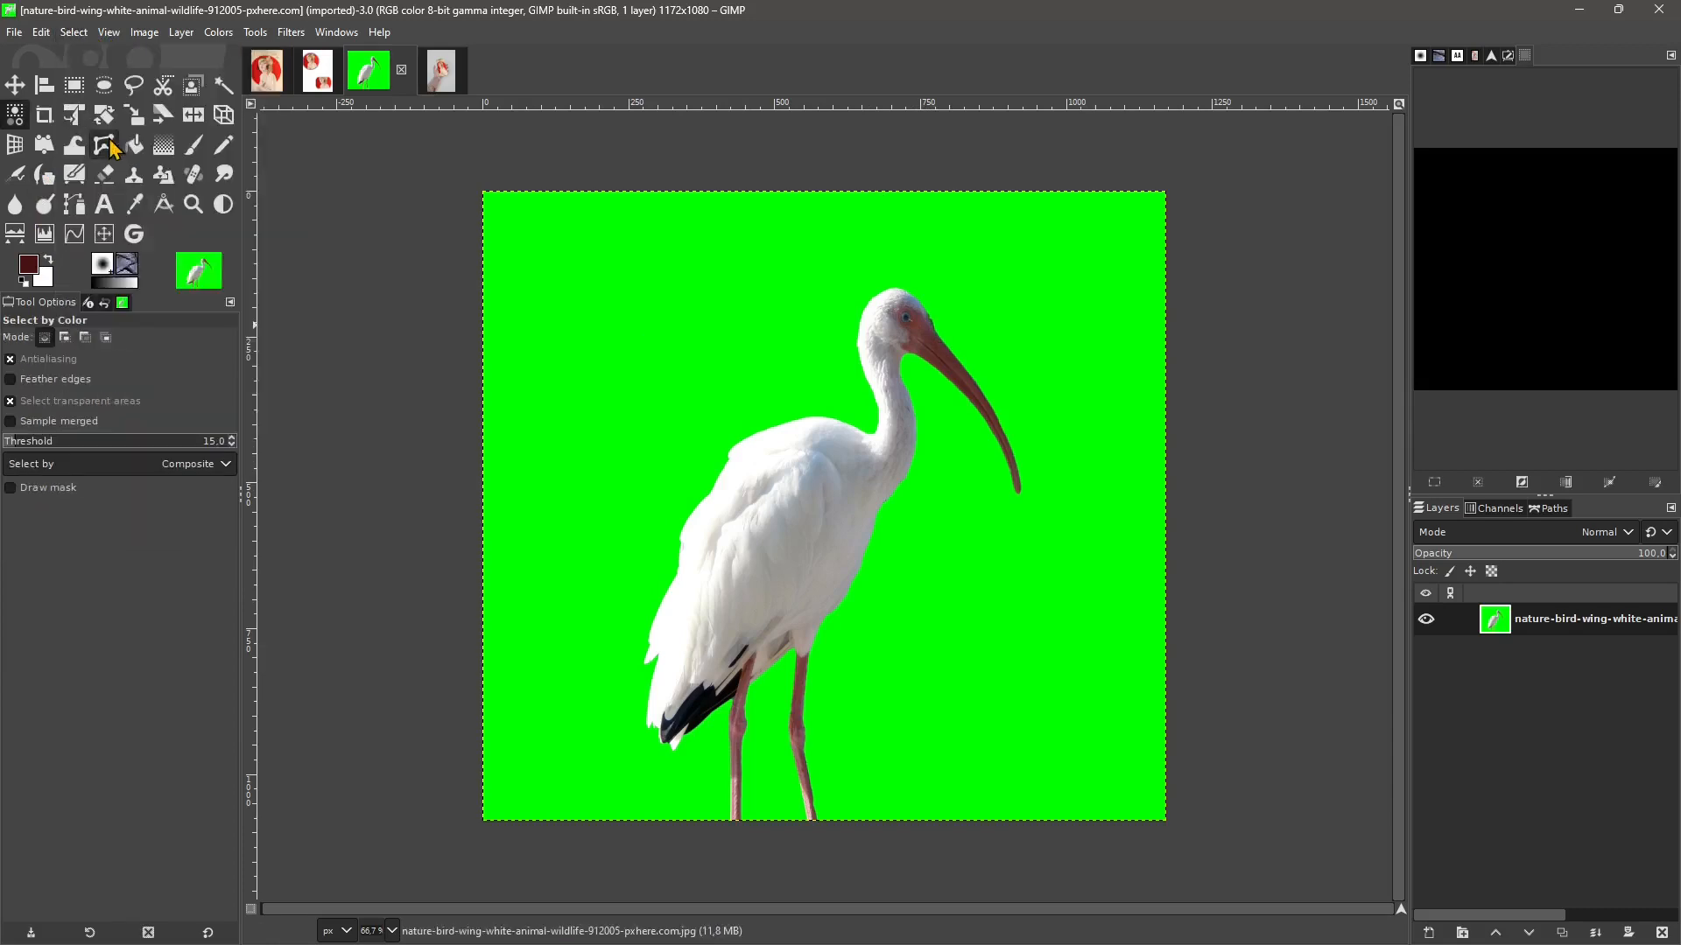
pyautogui.click(683, 409)
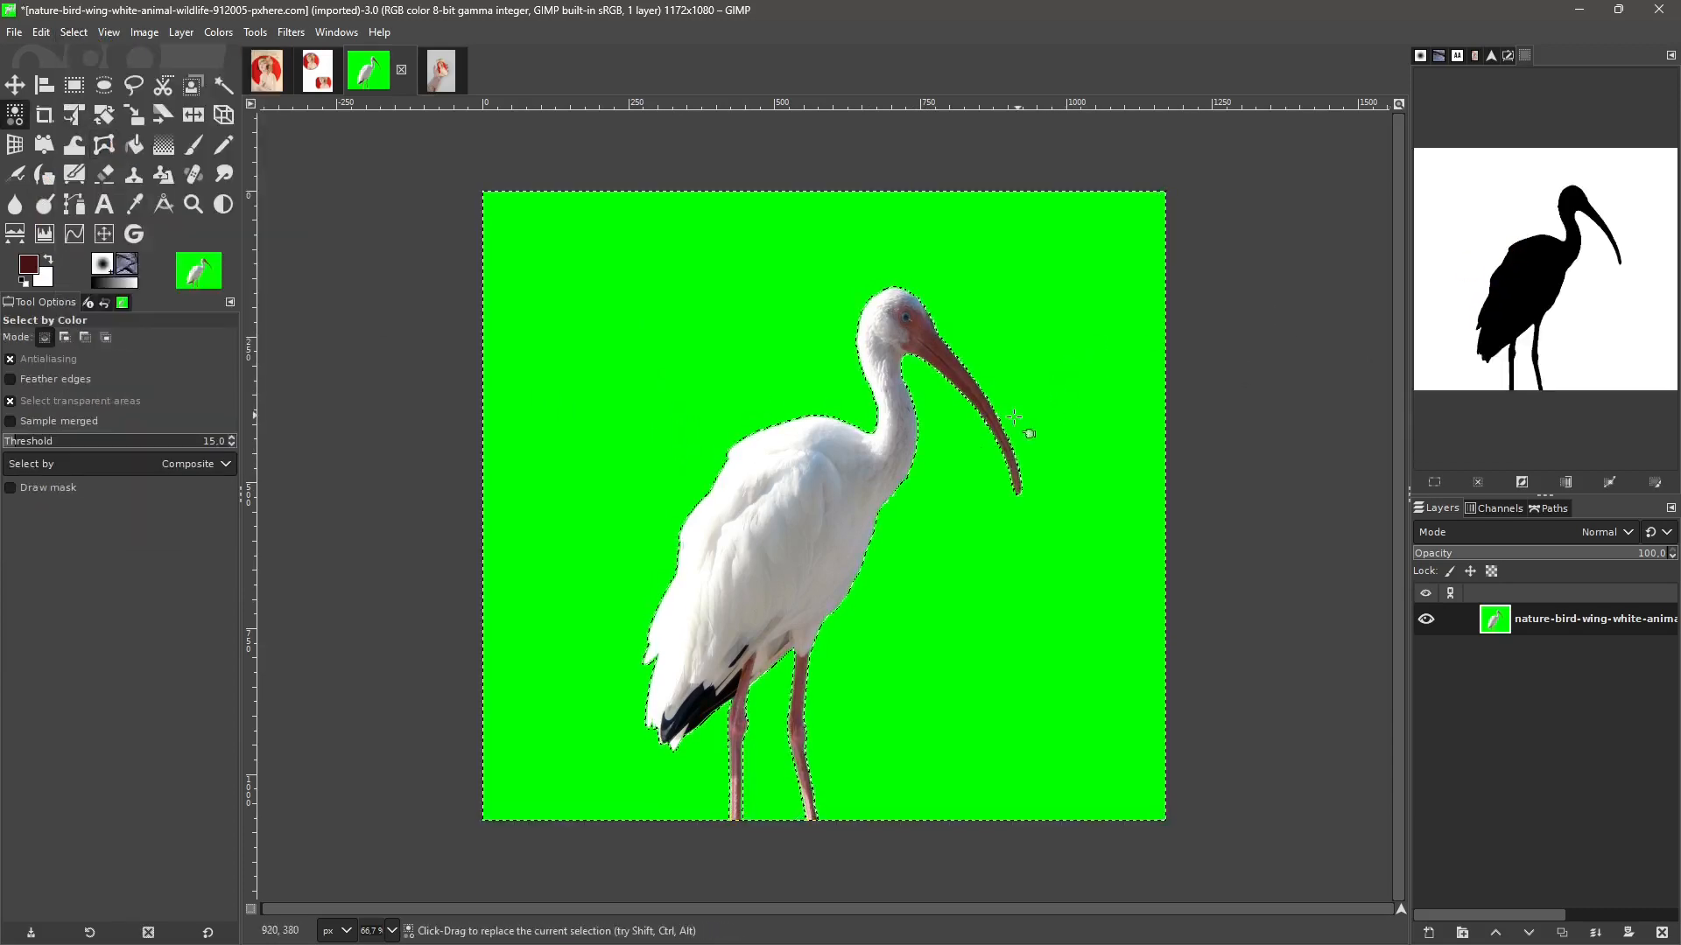
# - Try growing the green background selection by 20 px, inspecting it along the bird's back, and undo the growth
pyautogui.keyDown('ctrl'); pyautogui.scroll(1, 814, 378); pyautogui.keyUp('ctrl')
pyautogui.keyDown('ctrl'); pyautogui.scroll(8, 814, 379); pyautogui.keyUp('ctrl')
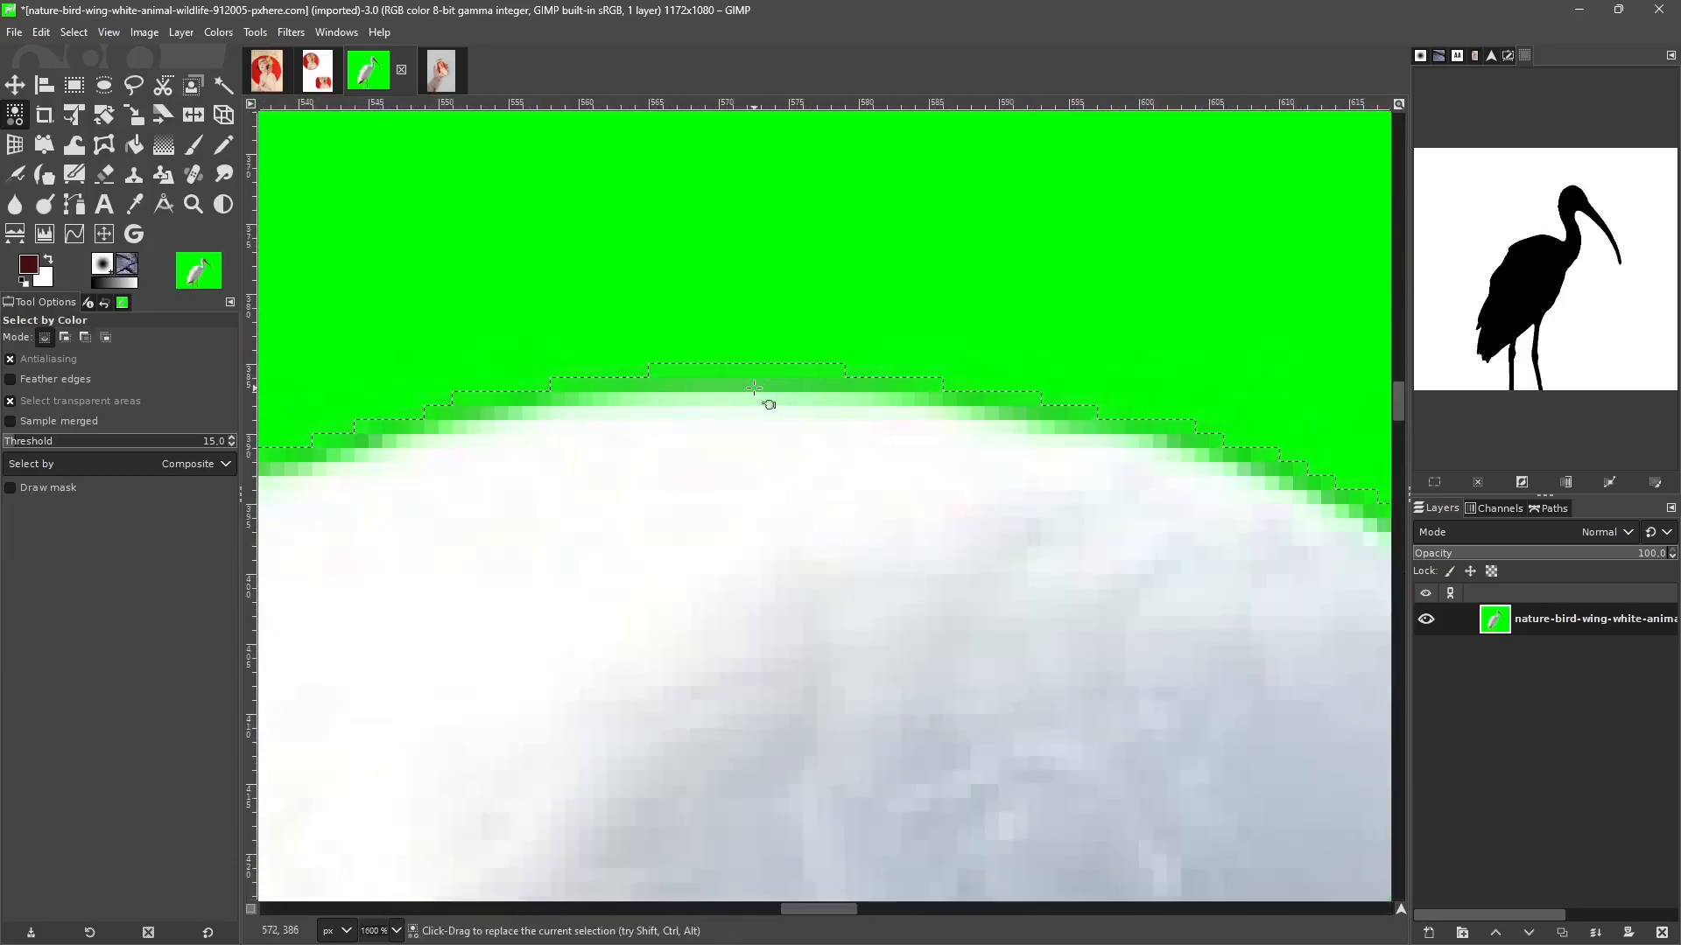
pyautogui.rightClick(758, 388)
pyautogui.moveTo(793, 444)
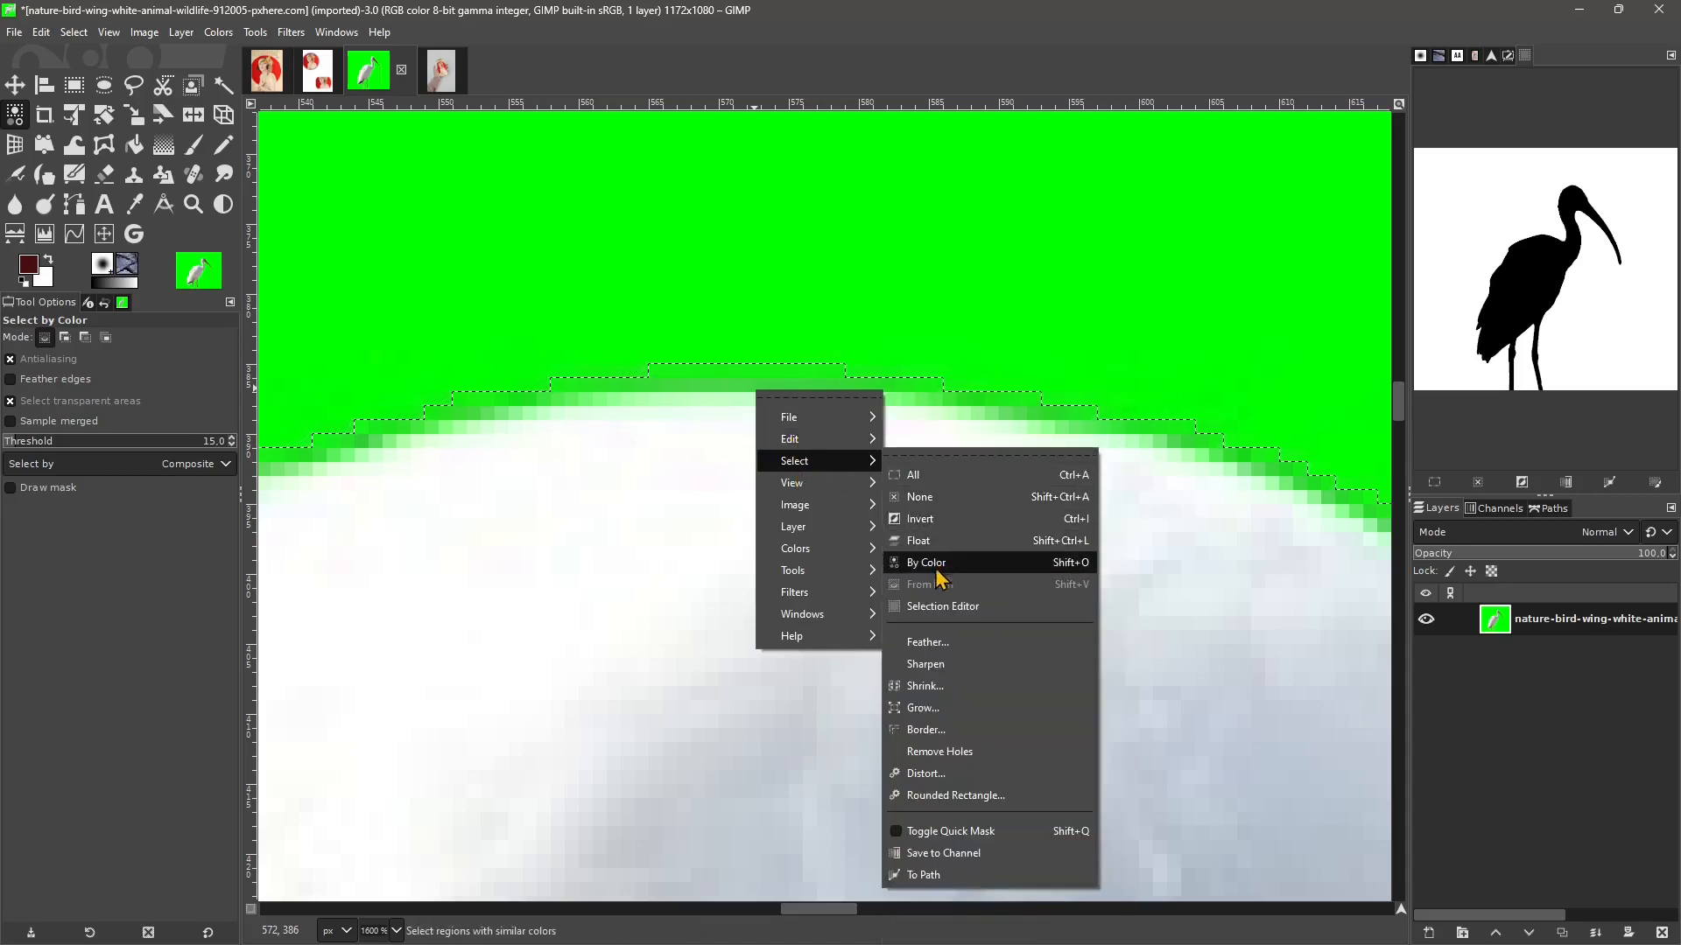
pyautogui.click(936, 709)
pyautogui.click(944, 776)
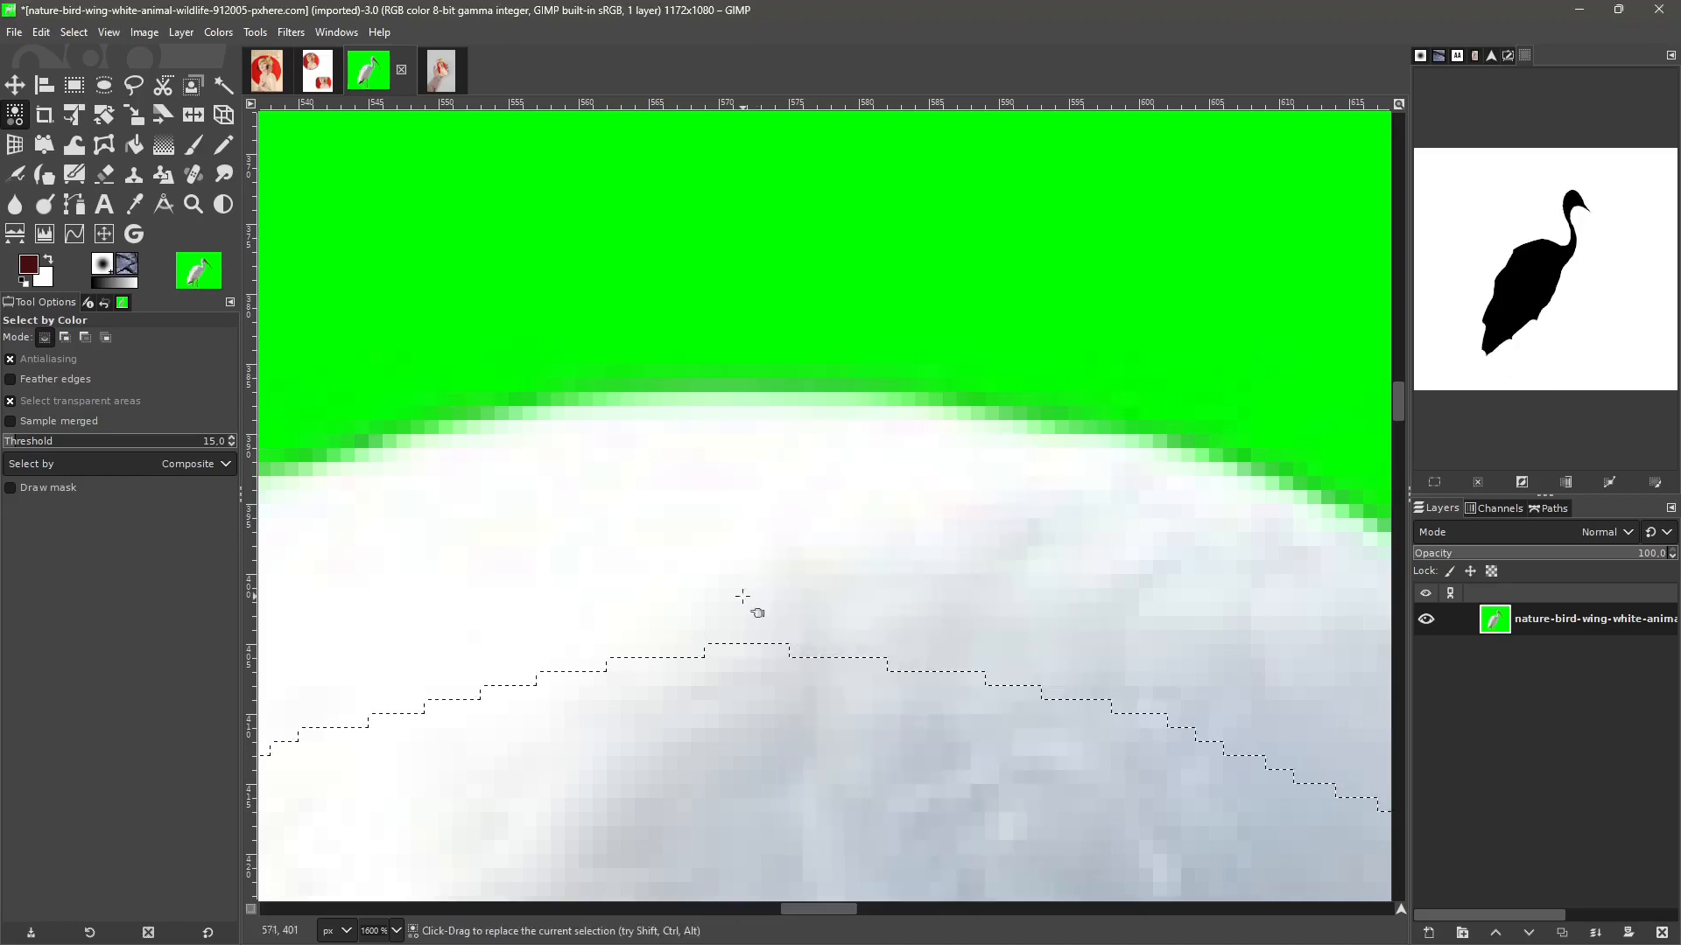
pyautogui.click(742, 541)
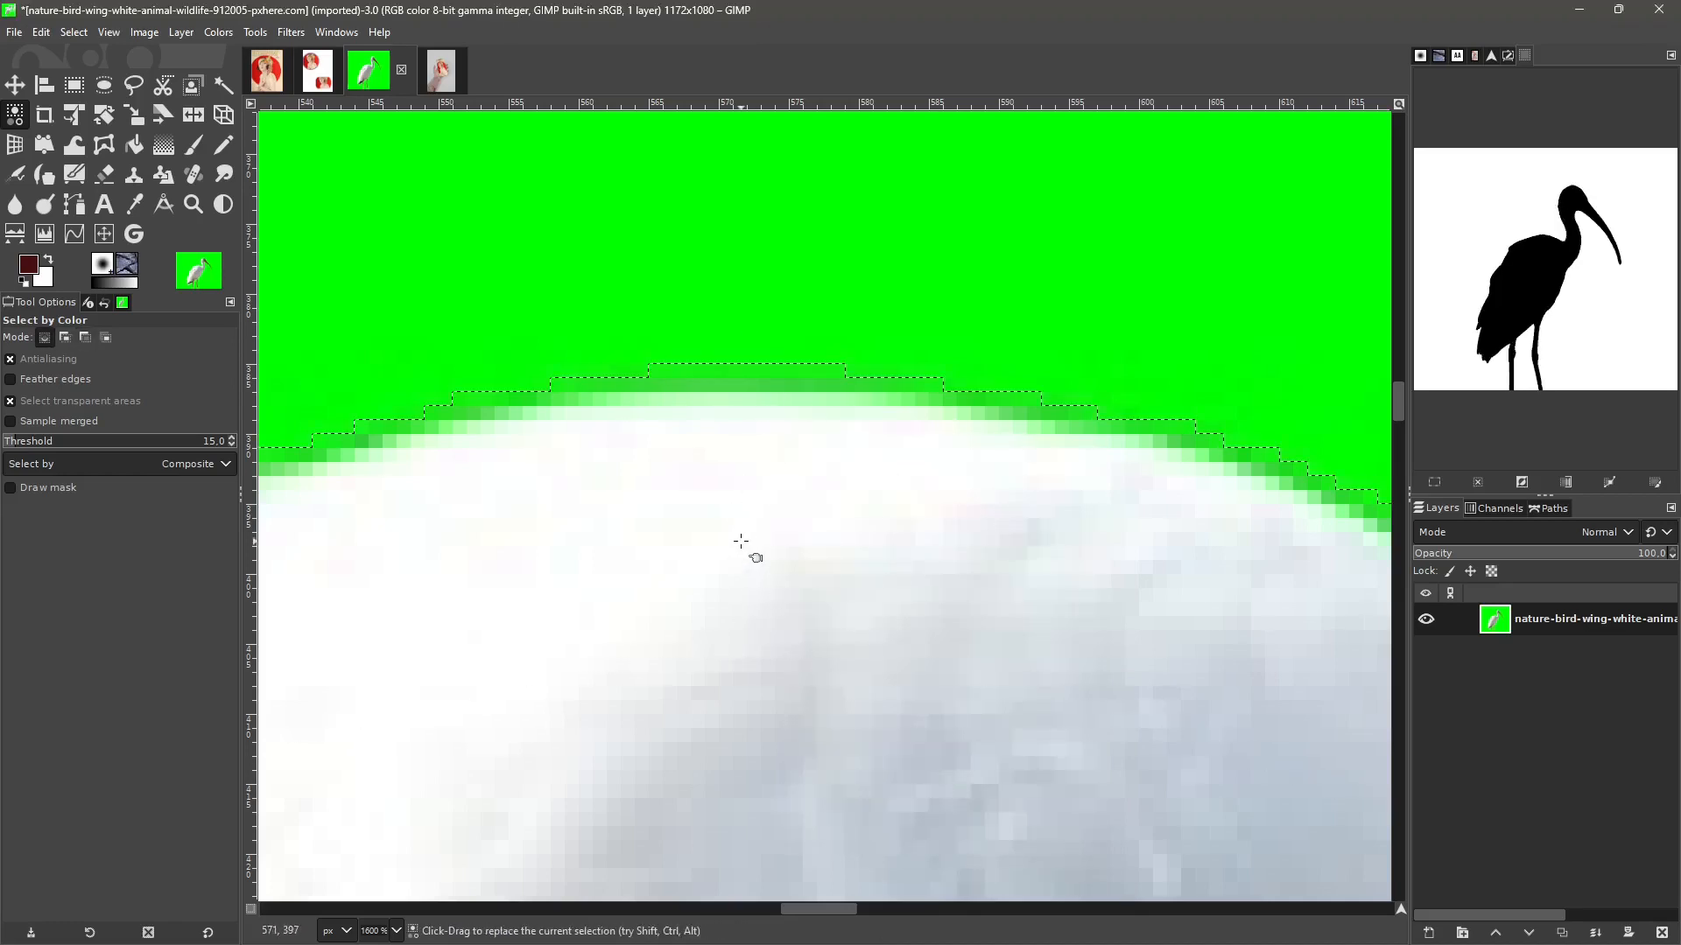
# - Grow the green background selection by 3 px so that it takes in the bird's green fringe
pyautogui.rightClick(768, 362)
pyautogui.moveTo(858, 438)
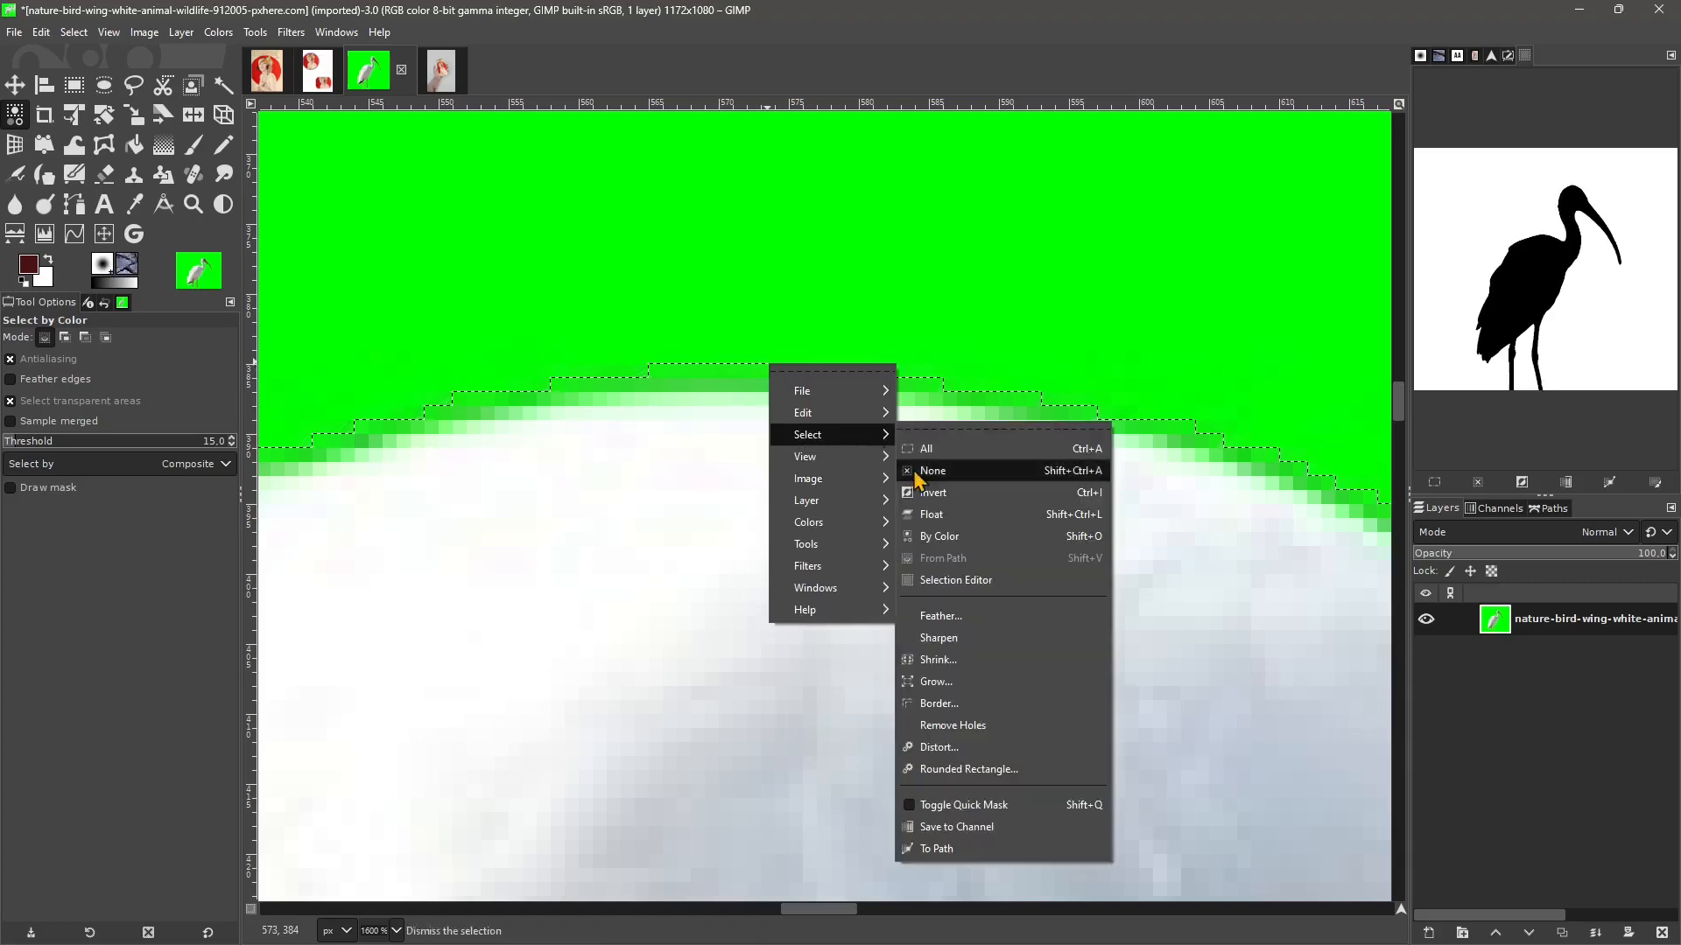
pyautogui.click(954, 682)
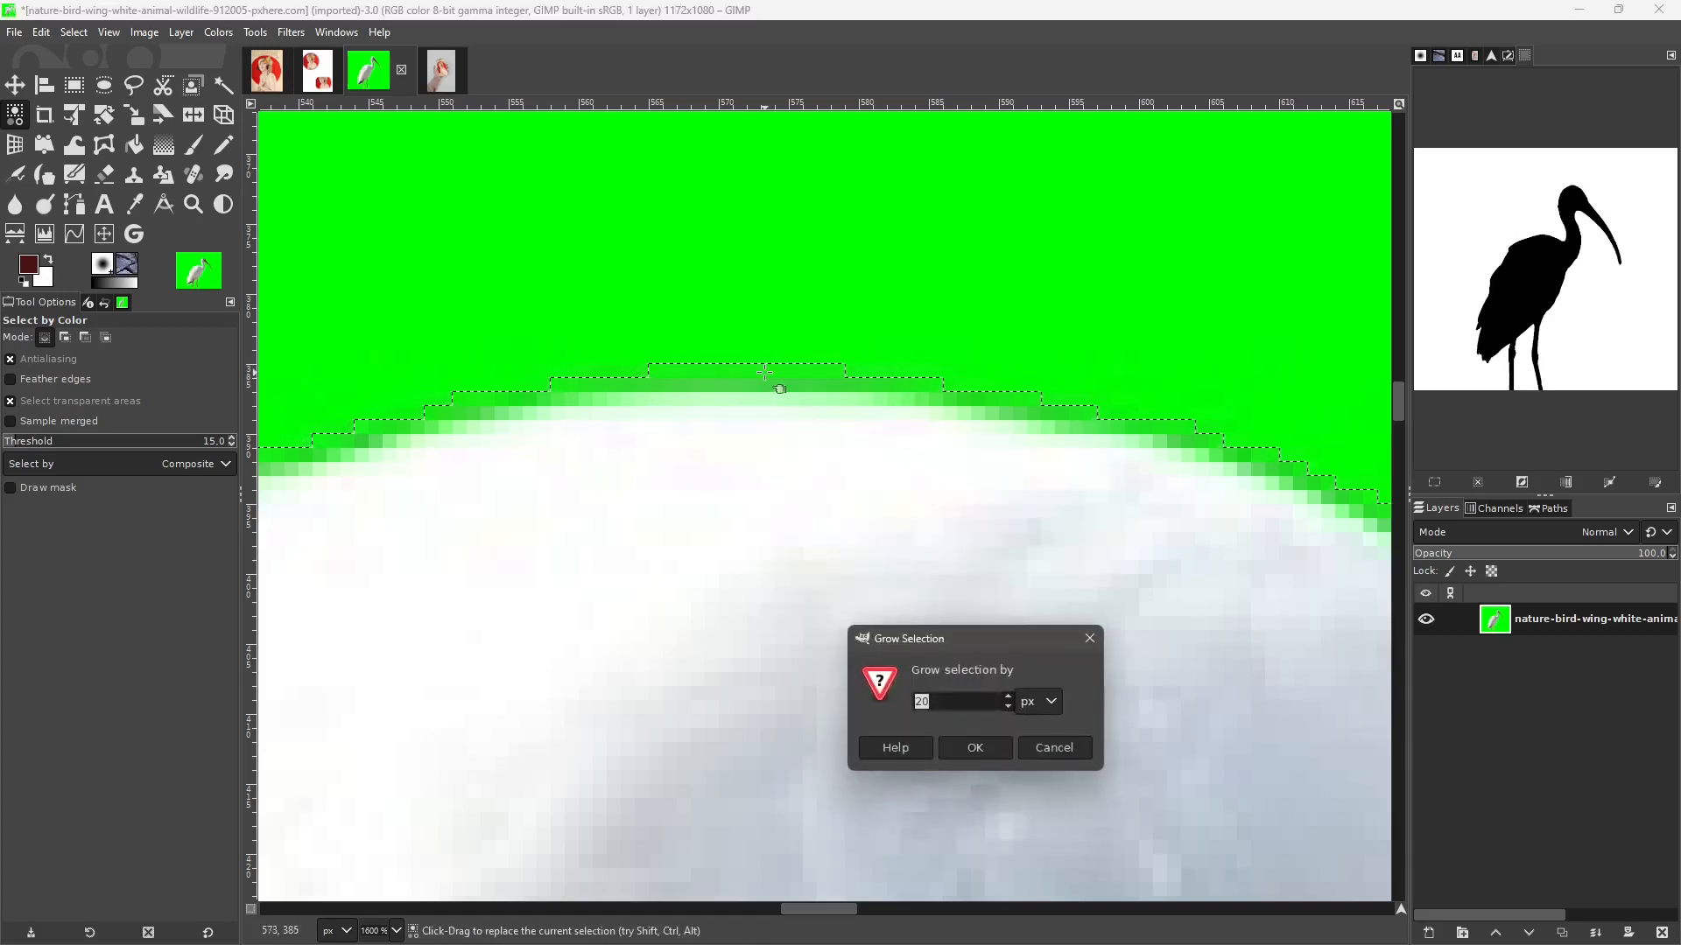
pyautogui.write('3')
pyautogui.click(975, 748)
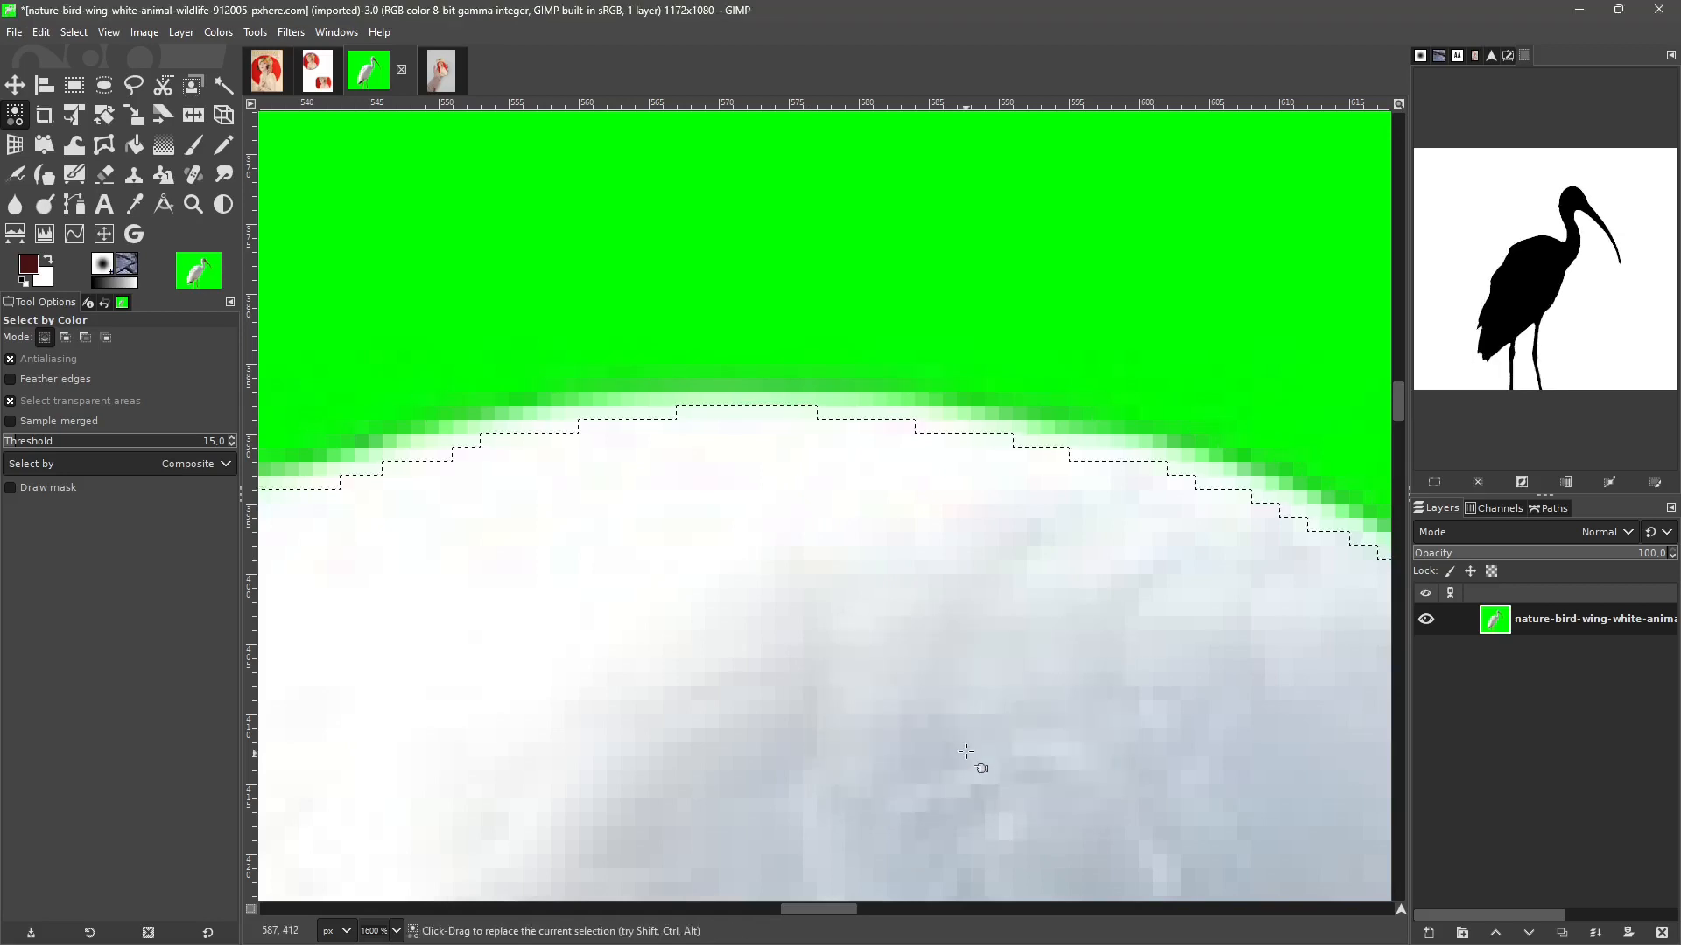
# - Feather the grown background selection by 2 px to soften the edge around the bird
pyautogui.rightClick(792, 422)
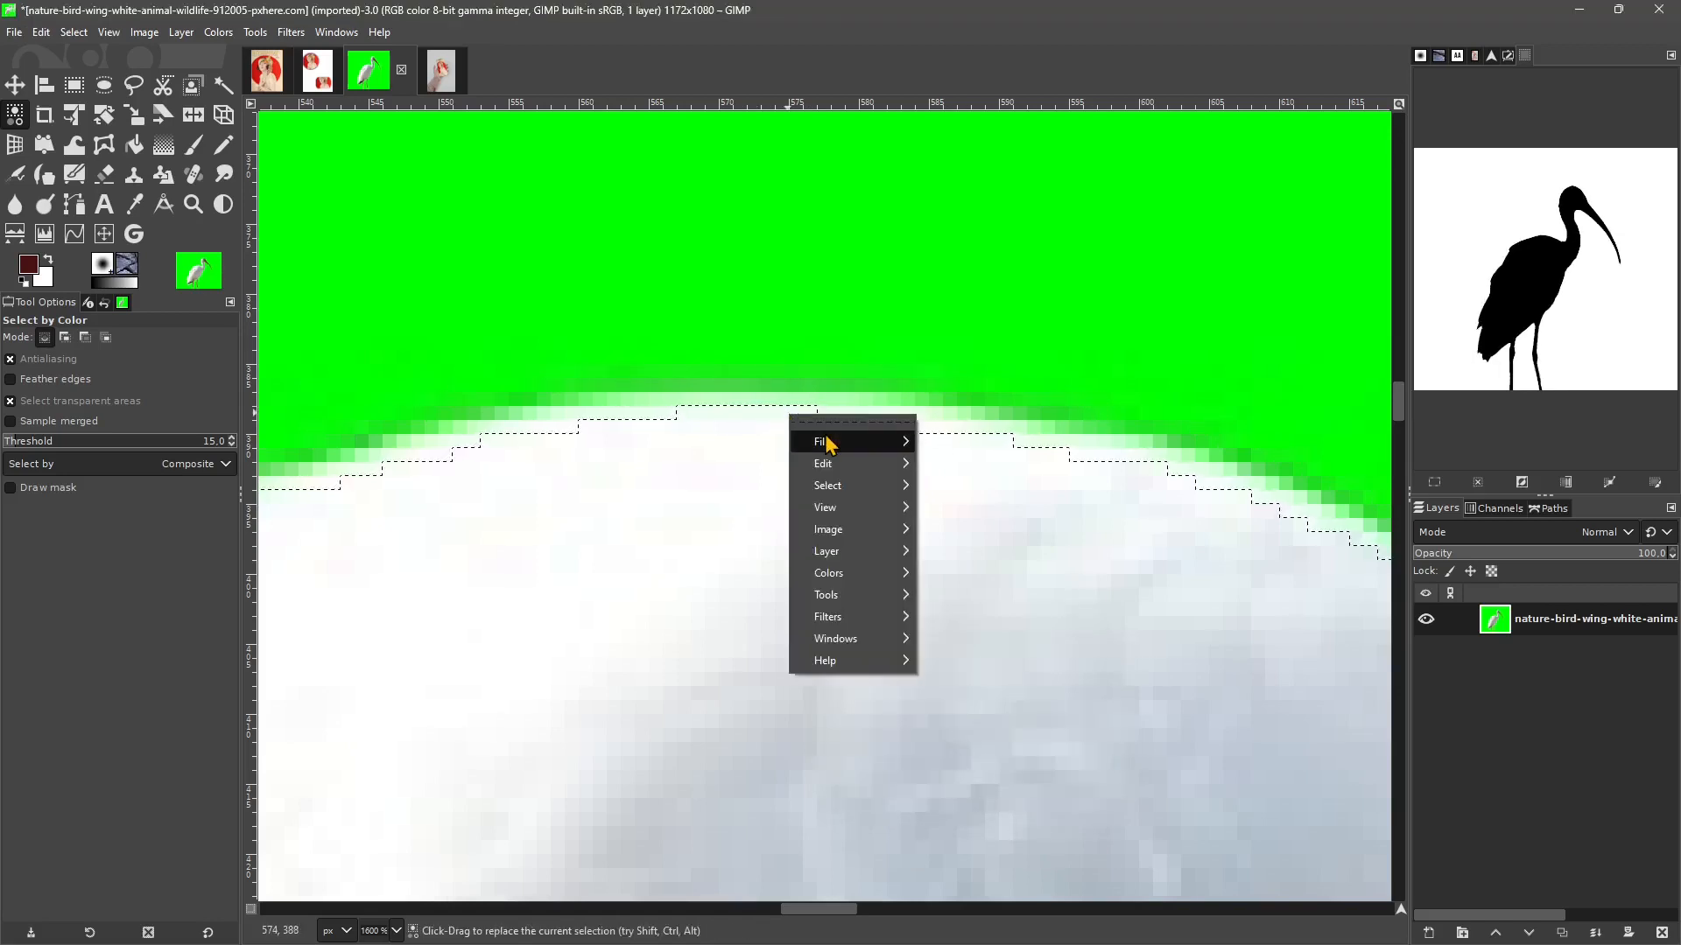
pyautogui.moveTo(841, 471)
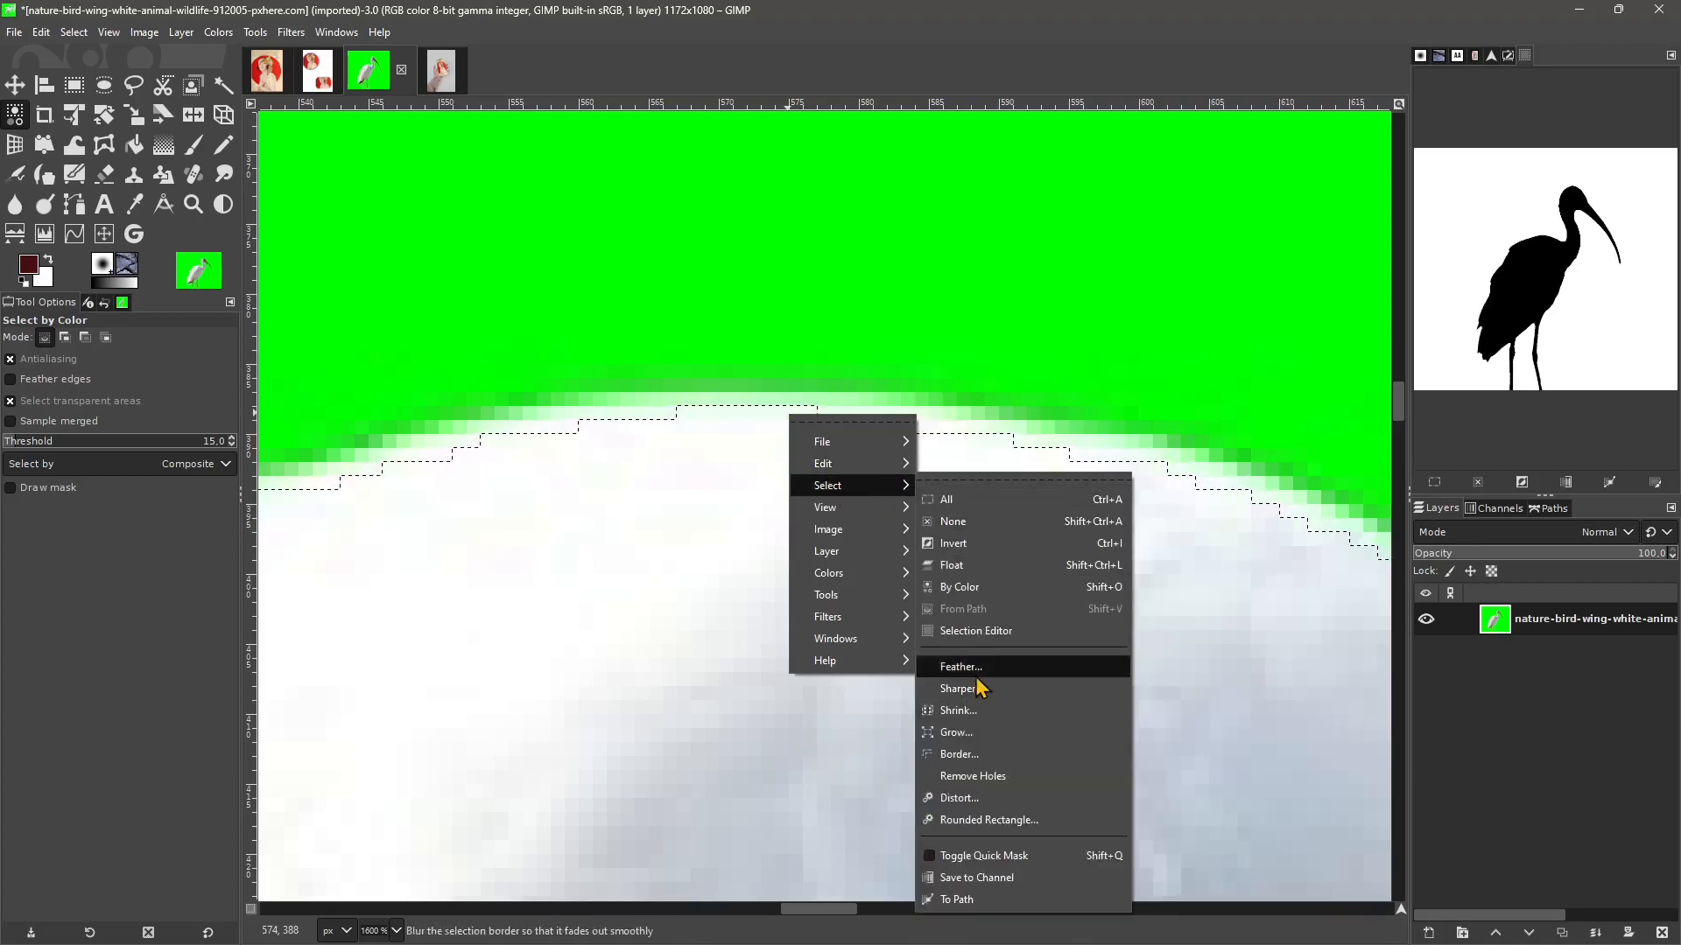
pyautogui.click(959, 667)
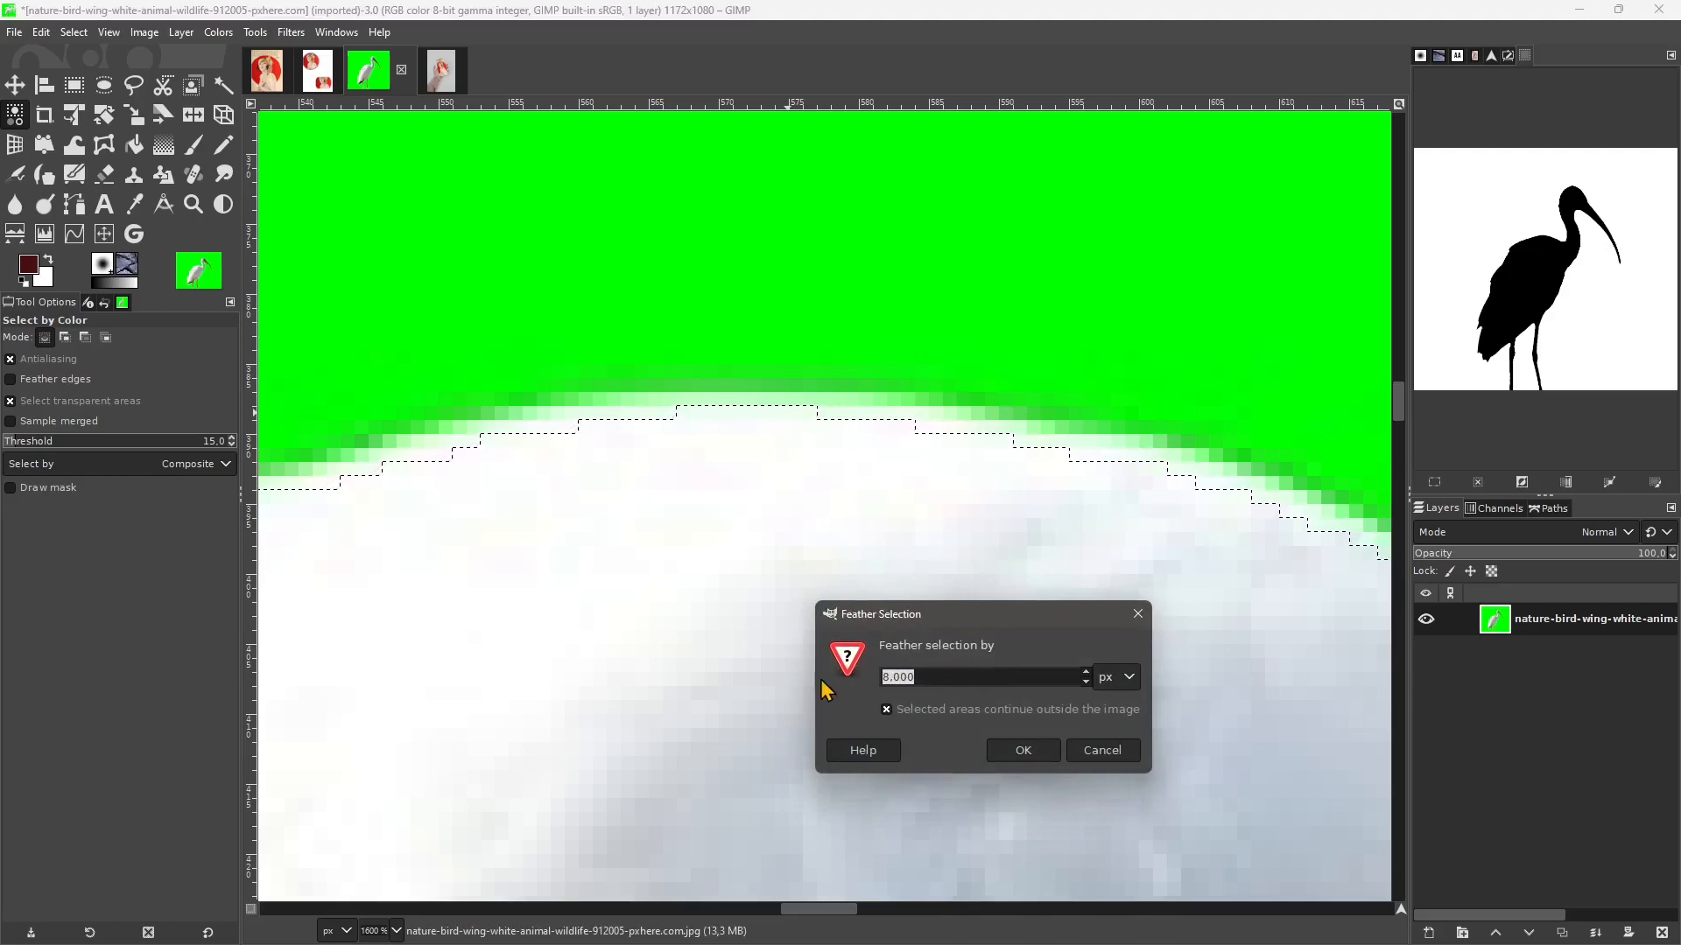
pyautogui.write('2')
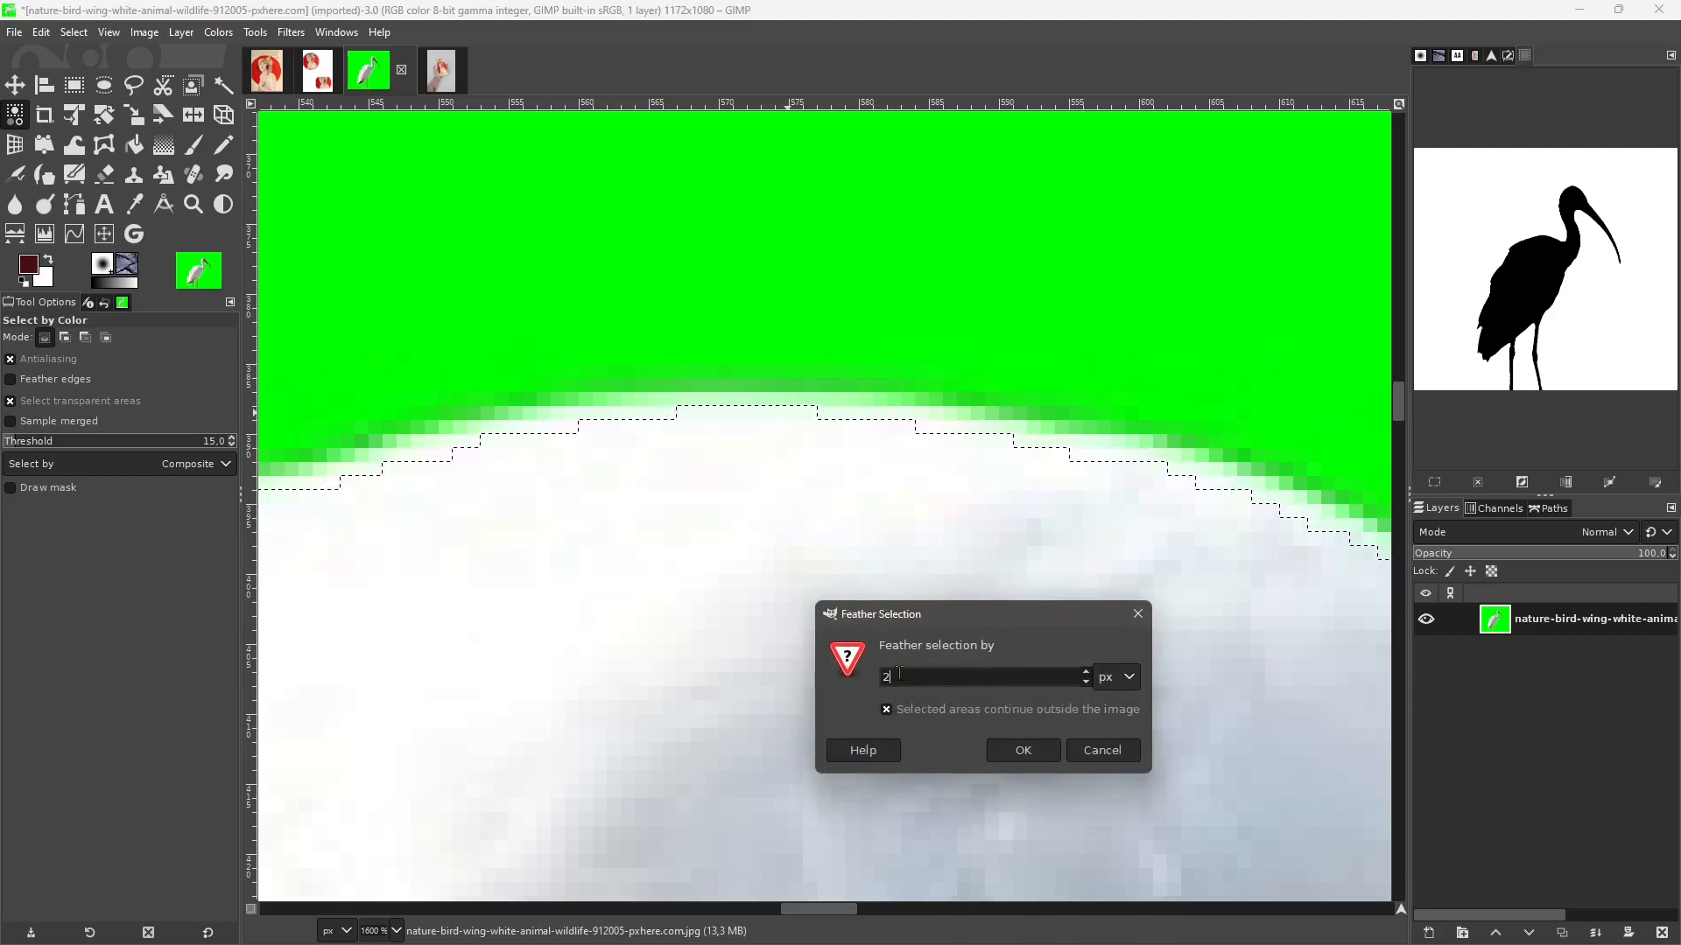
pyautogui.click(1021, 751)
# - Try deleting the selected green background without an alpha channel on the layer, and undo the deletion
pyautogui.scroll(-11, 735, 398)
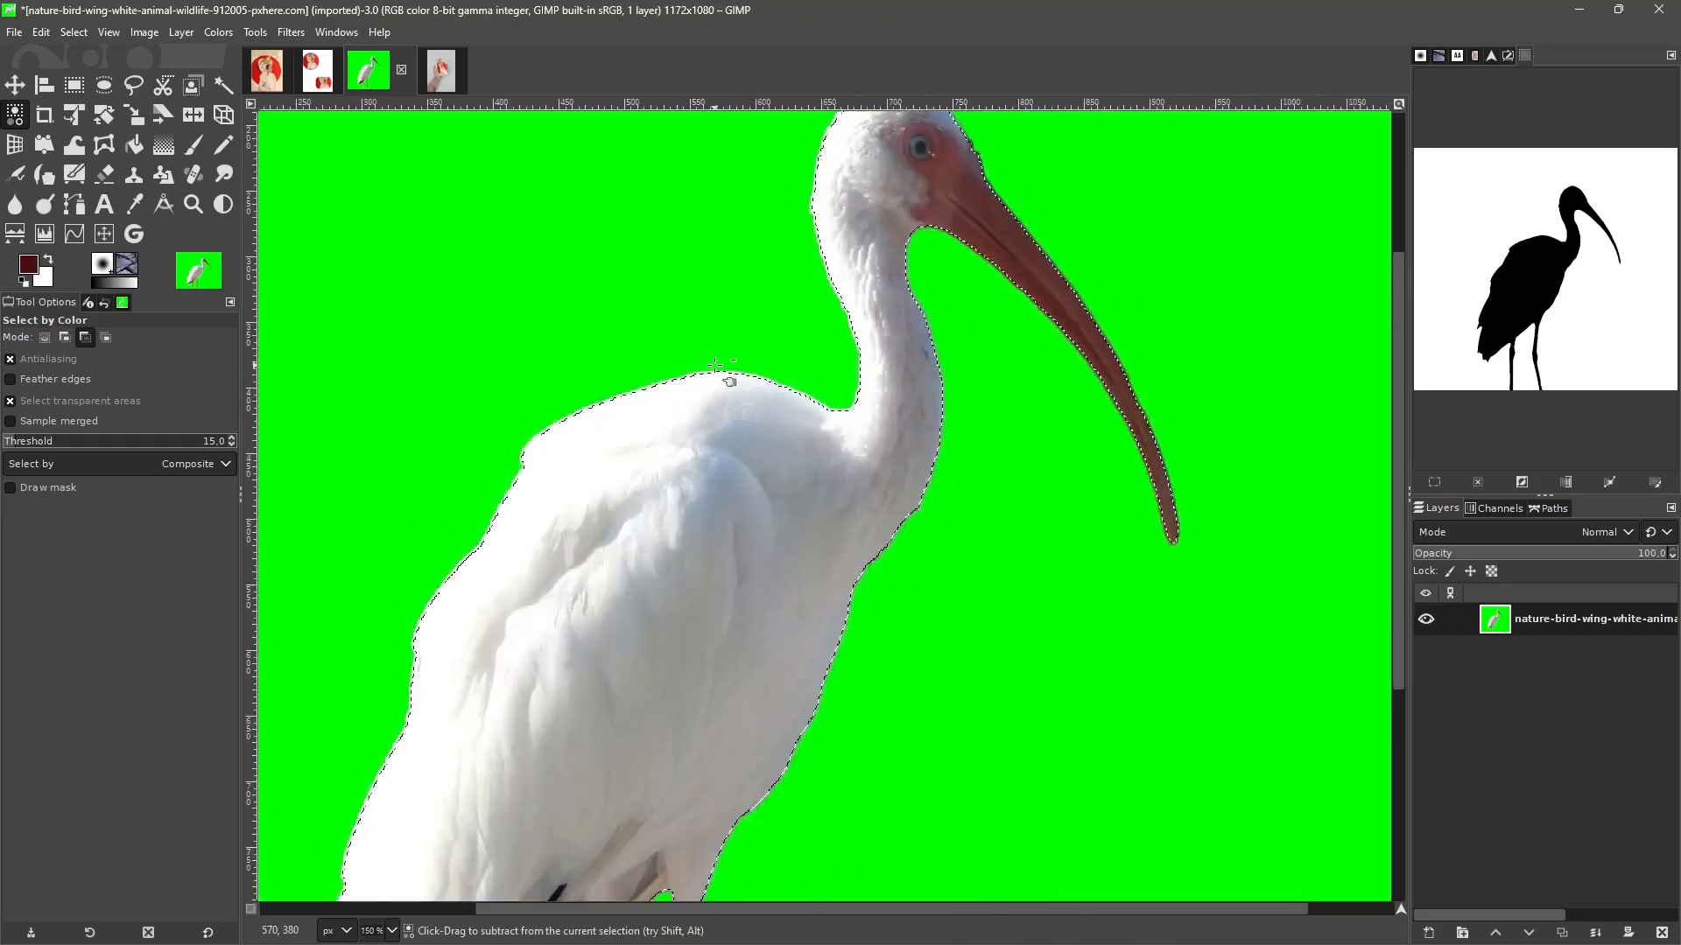
pyautogui.scroll(2, 743, 400)
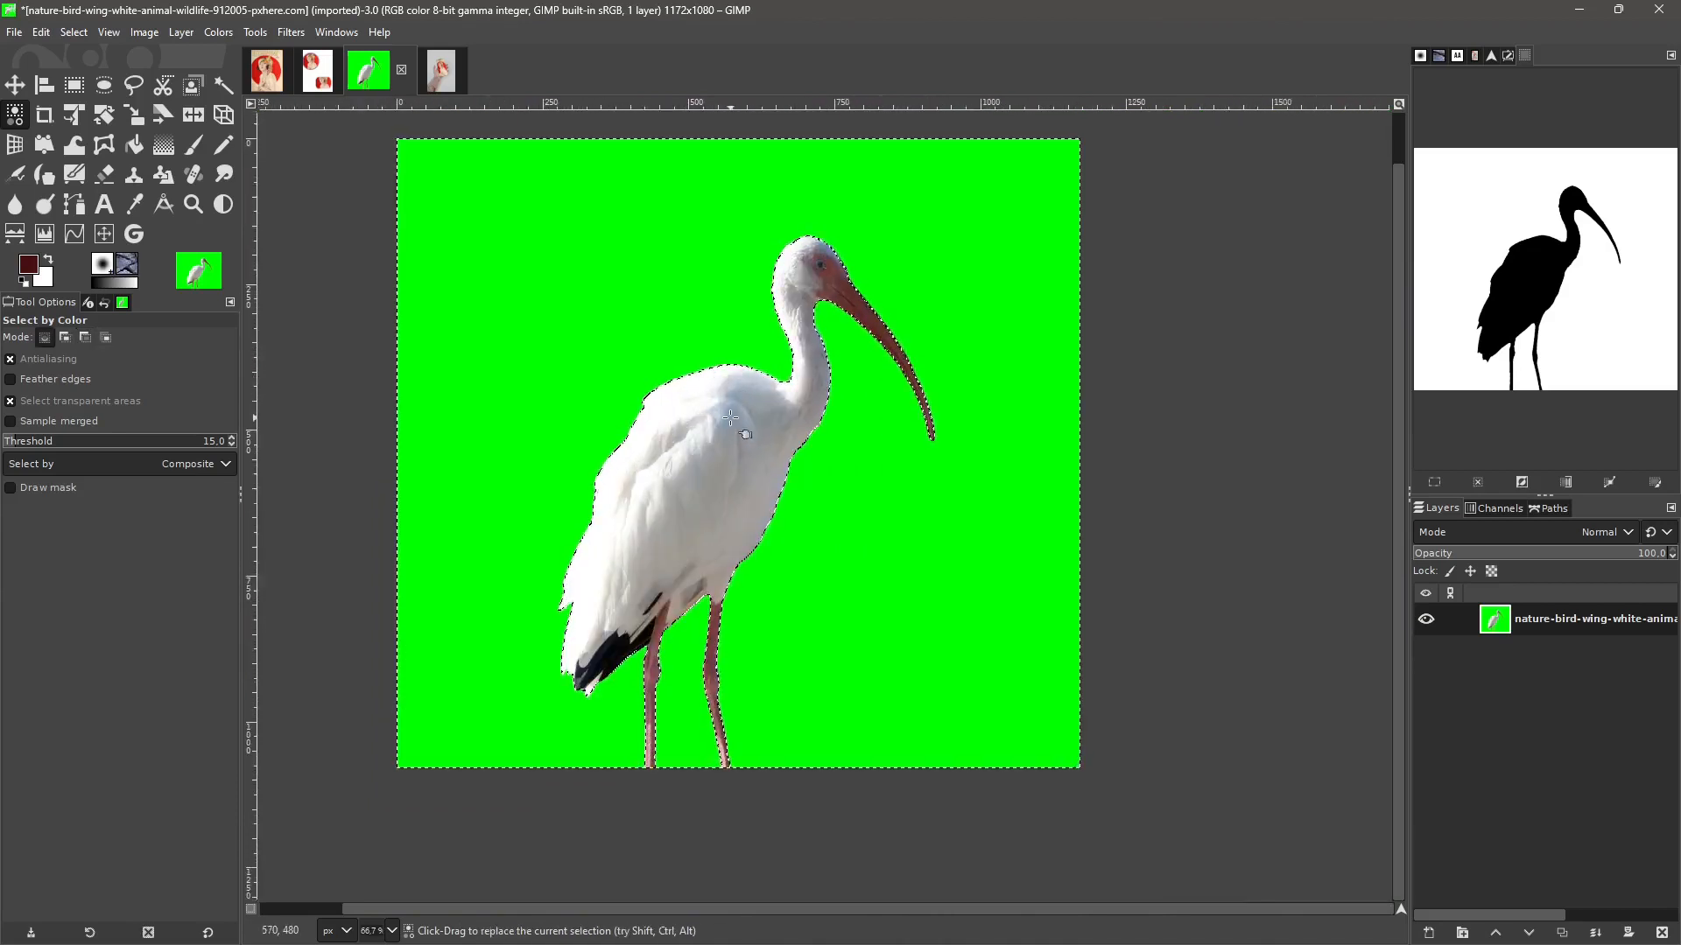
pyautogui.press('Delete')
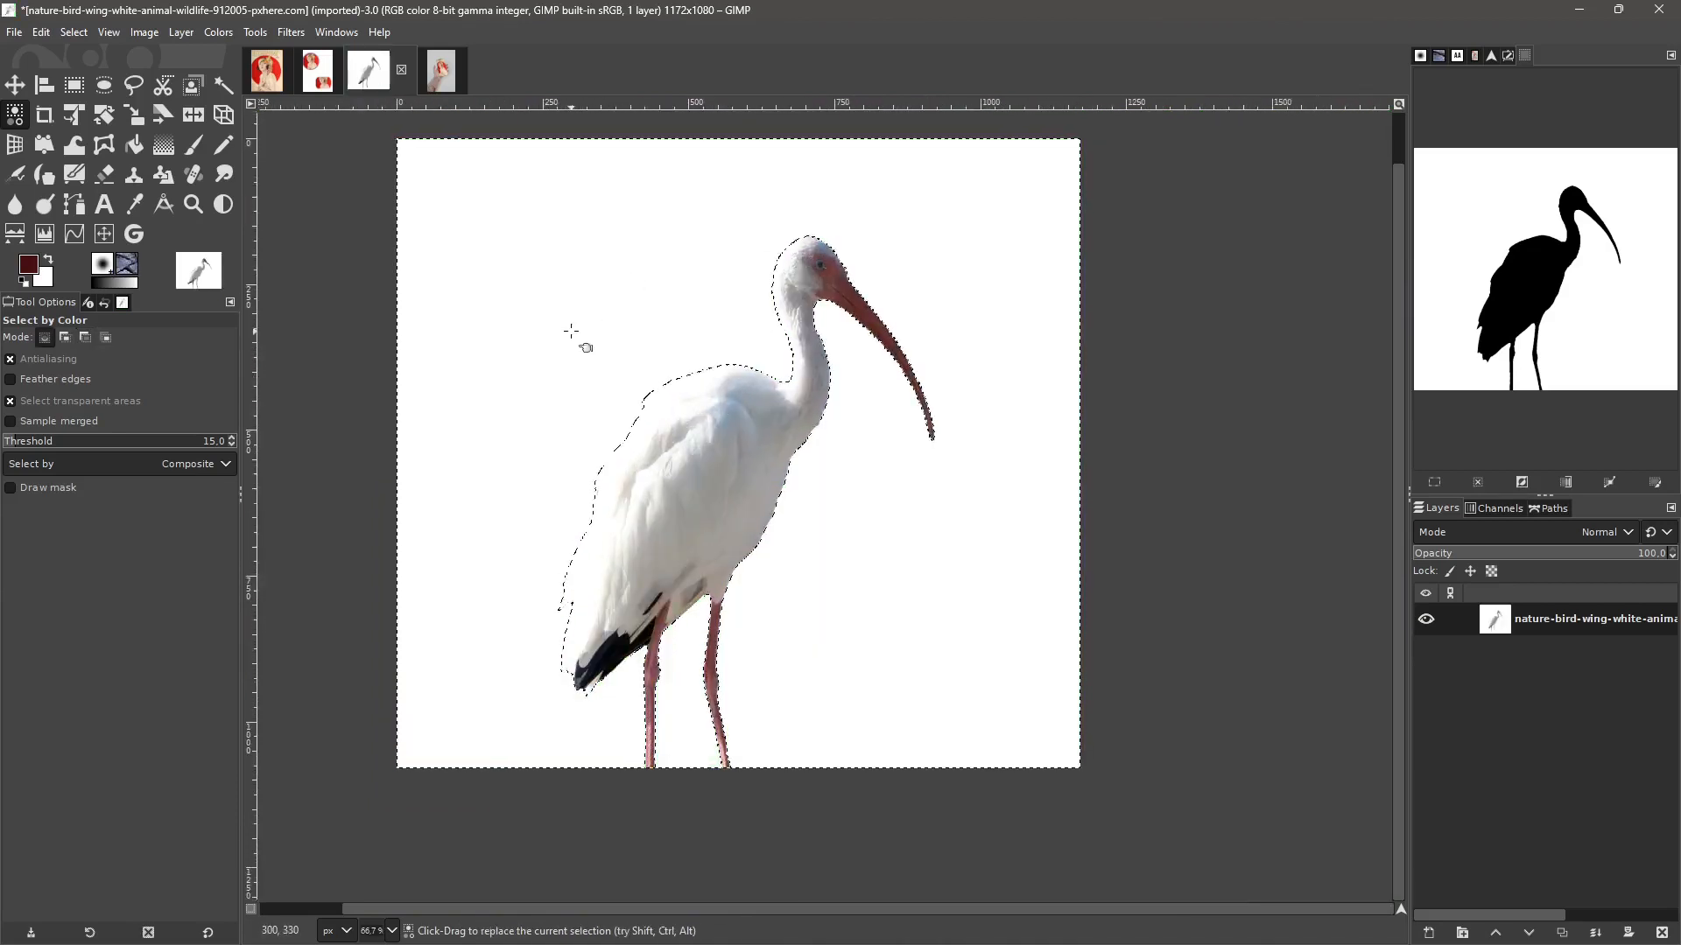
pyautogui.hotkey('ctrl', 'z')
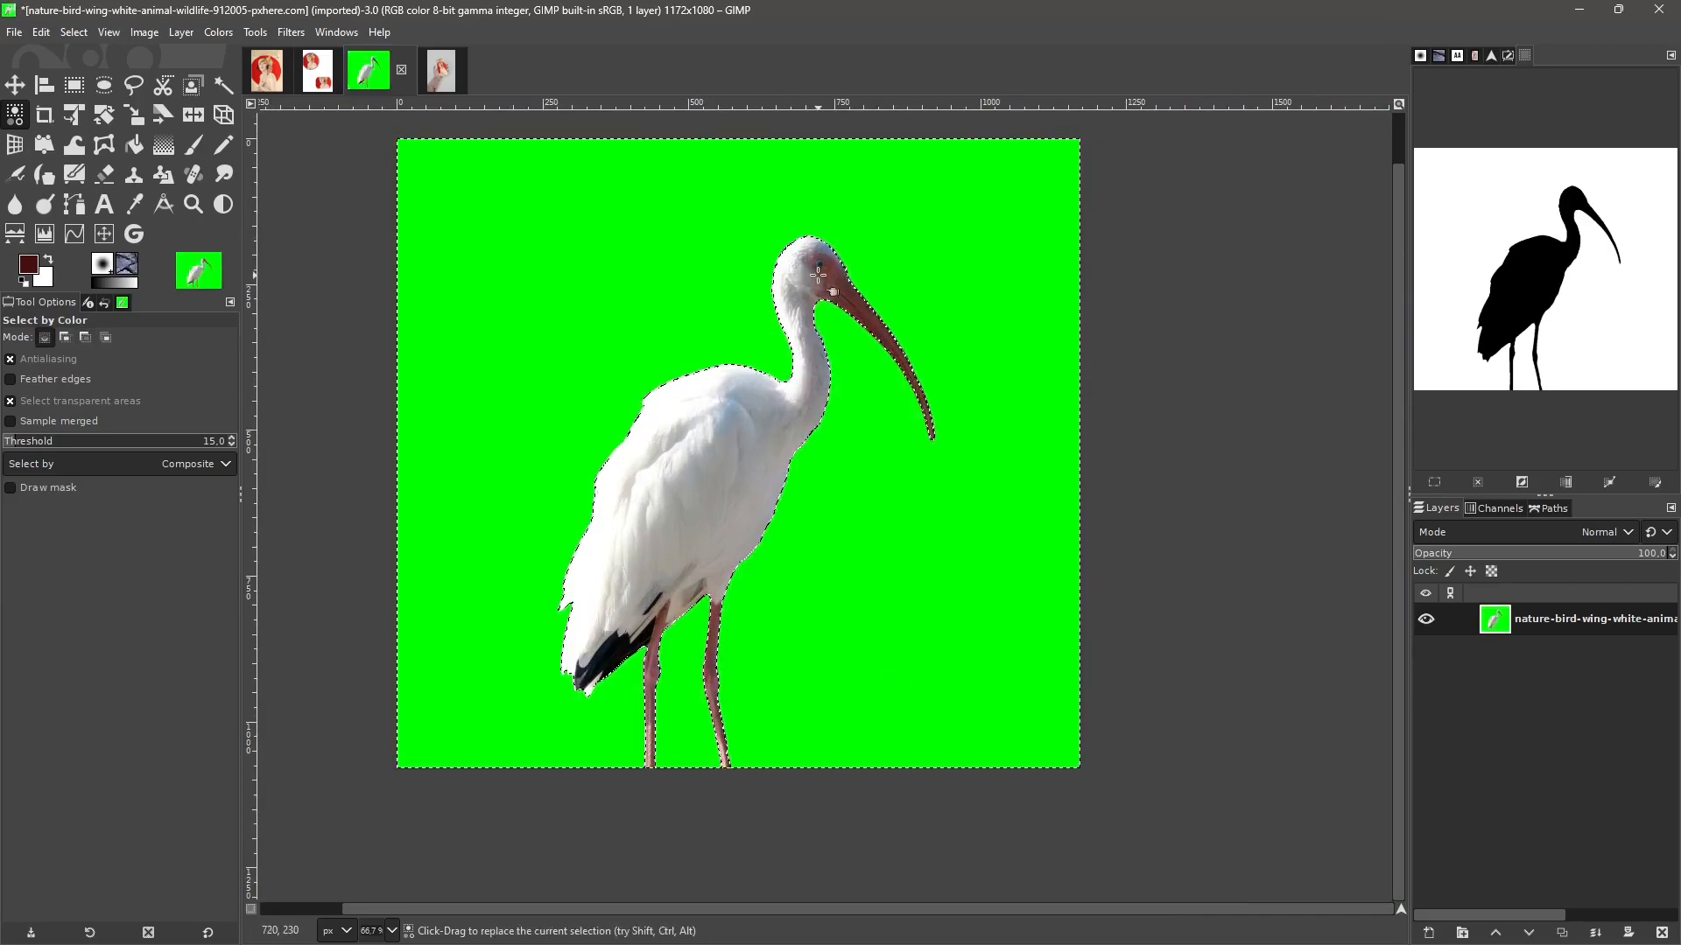
# - Add an alpha channel to the bird layer and delete the selected green background to transparency
pyautogui.rightClick(1530, 619)
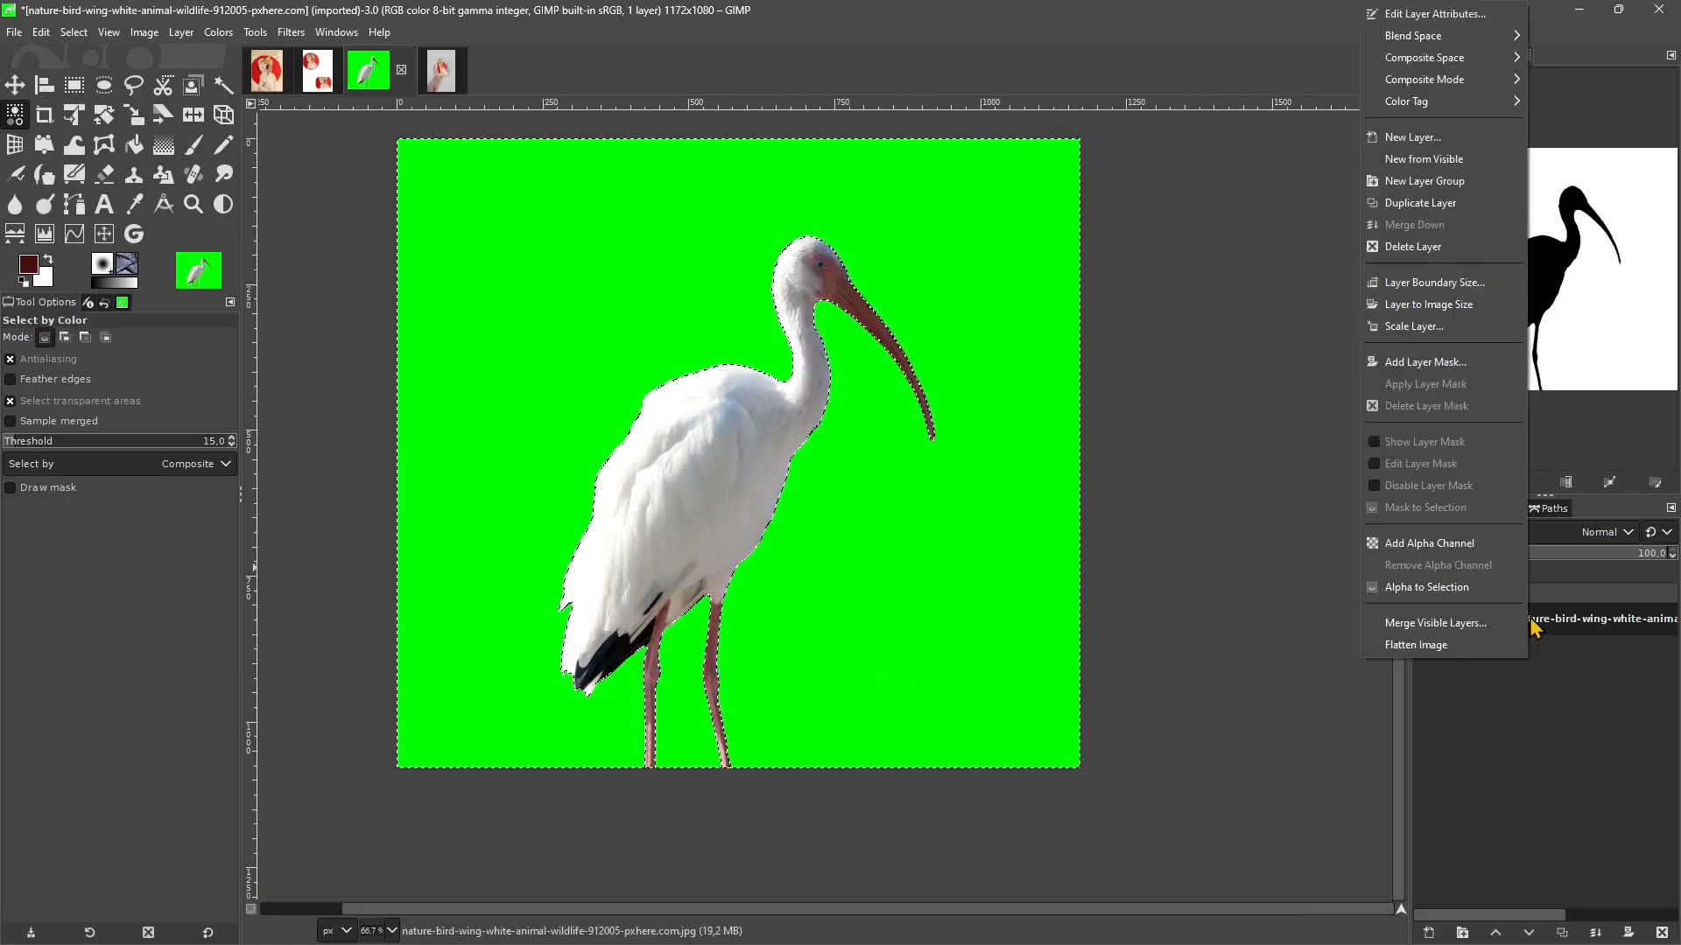
pyautogui.click(1415, 545)
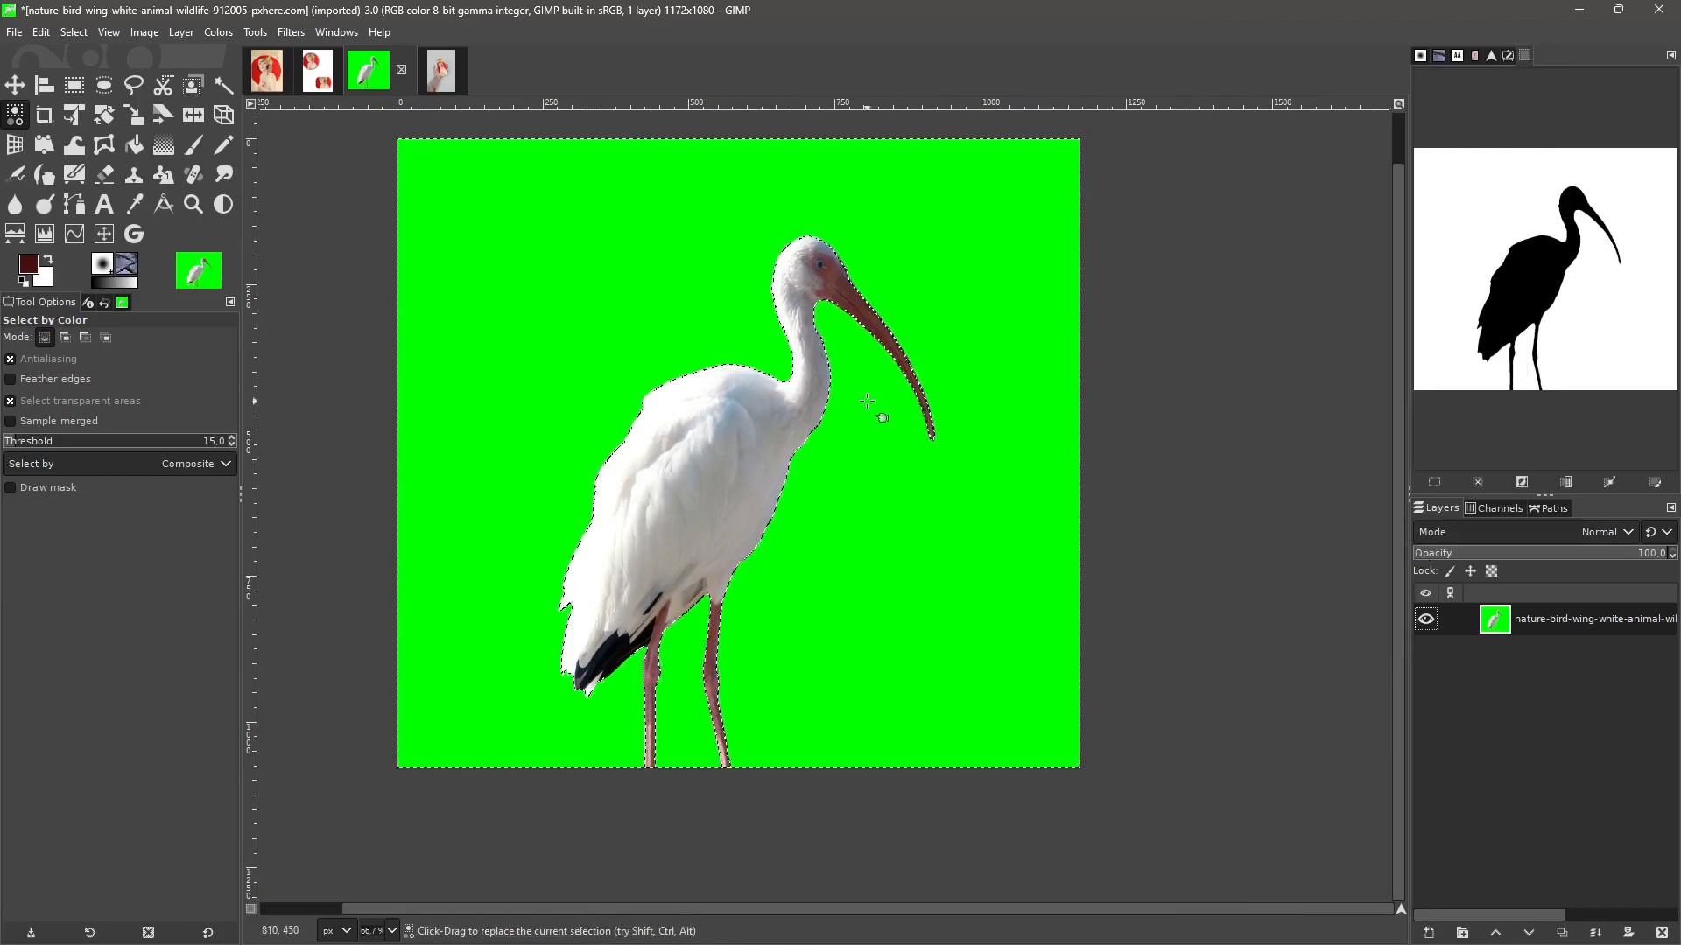
pyautogui.press('Delete')
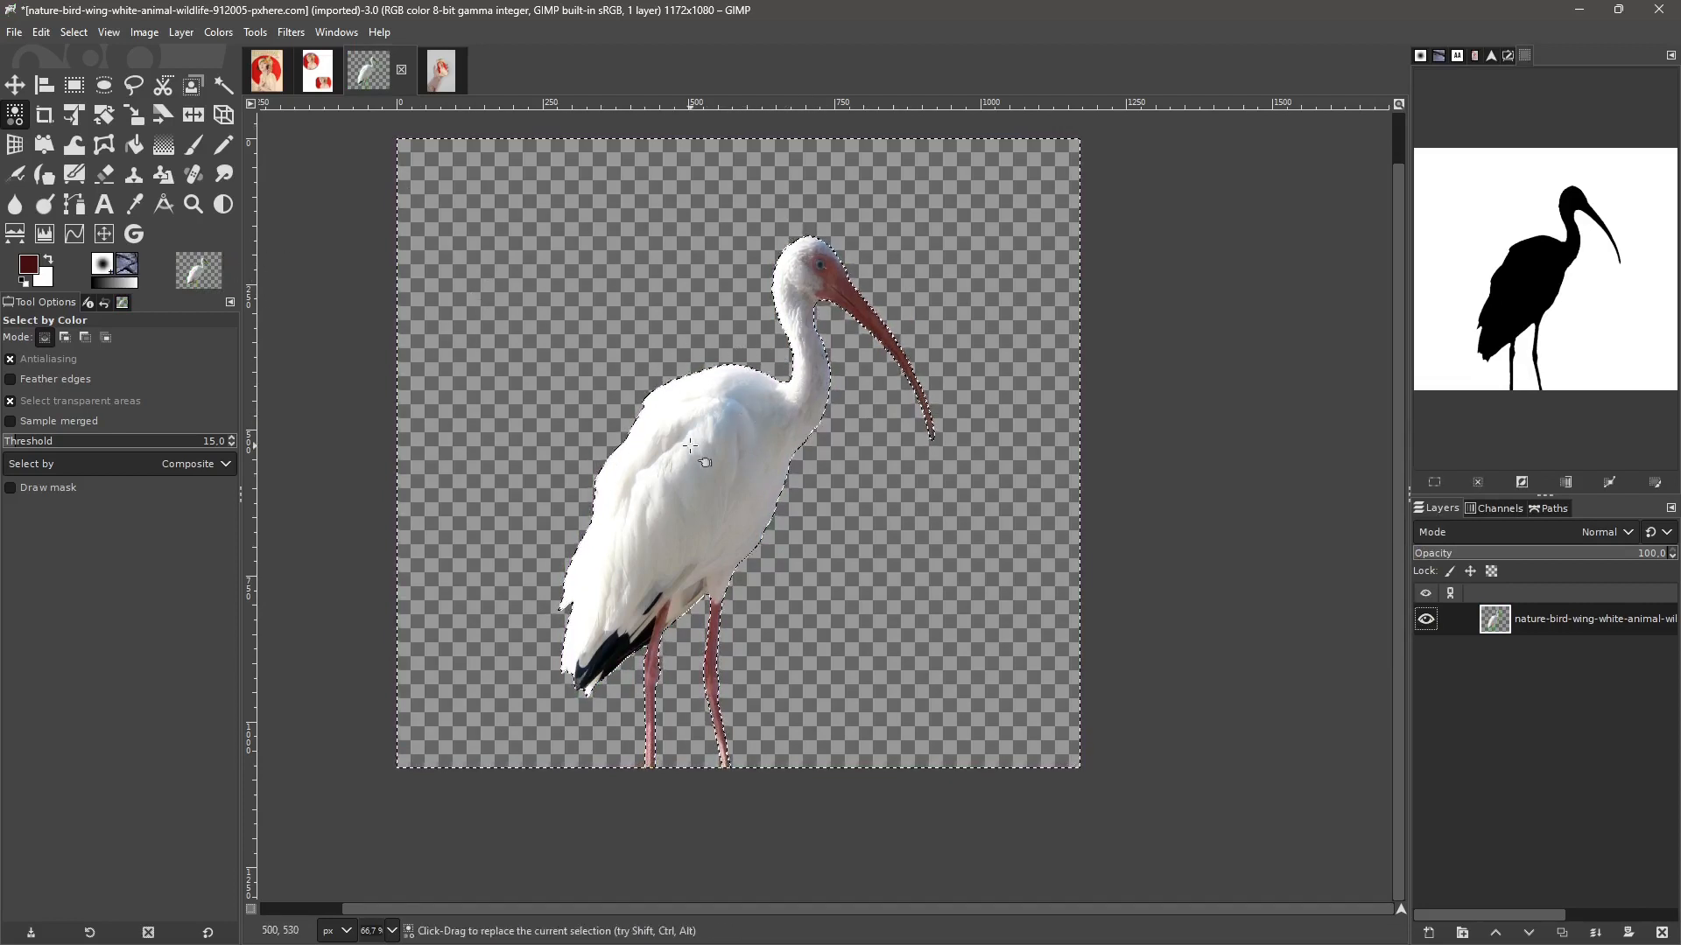
# - Invert the selection so that only the bird is selected, and copy it
pyautogui.rightClick(723, 394)
pyautogui.moveTo(774, 444)
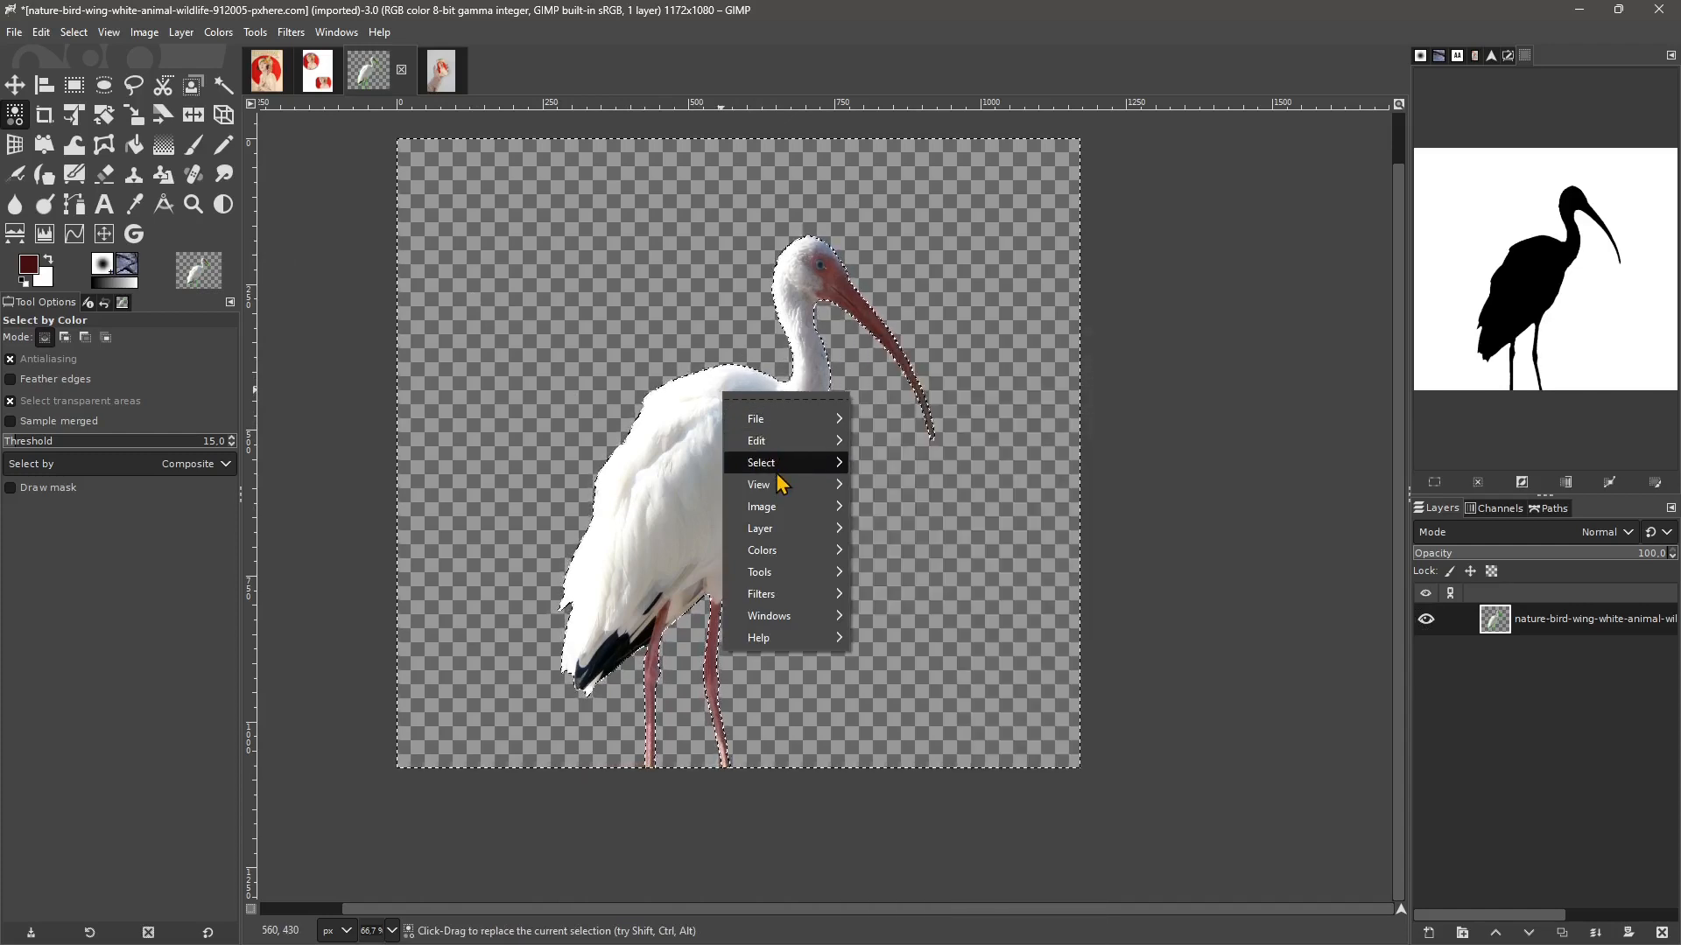
pyautogui.click(894, 523)
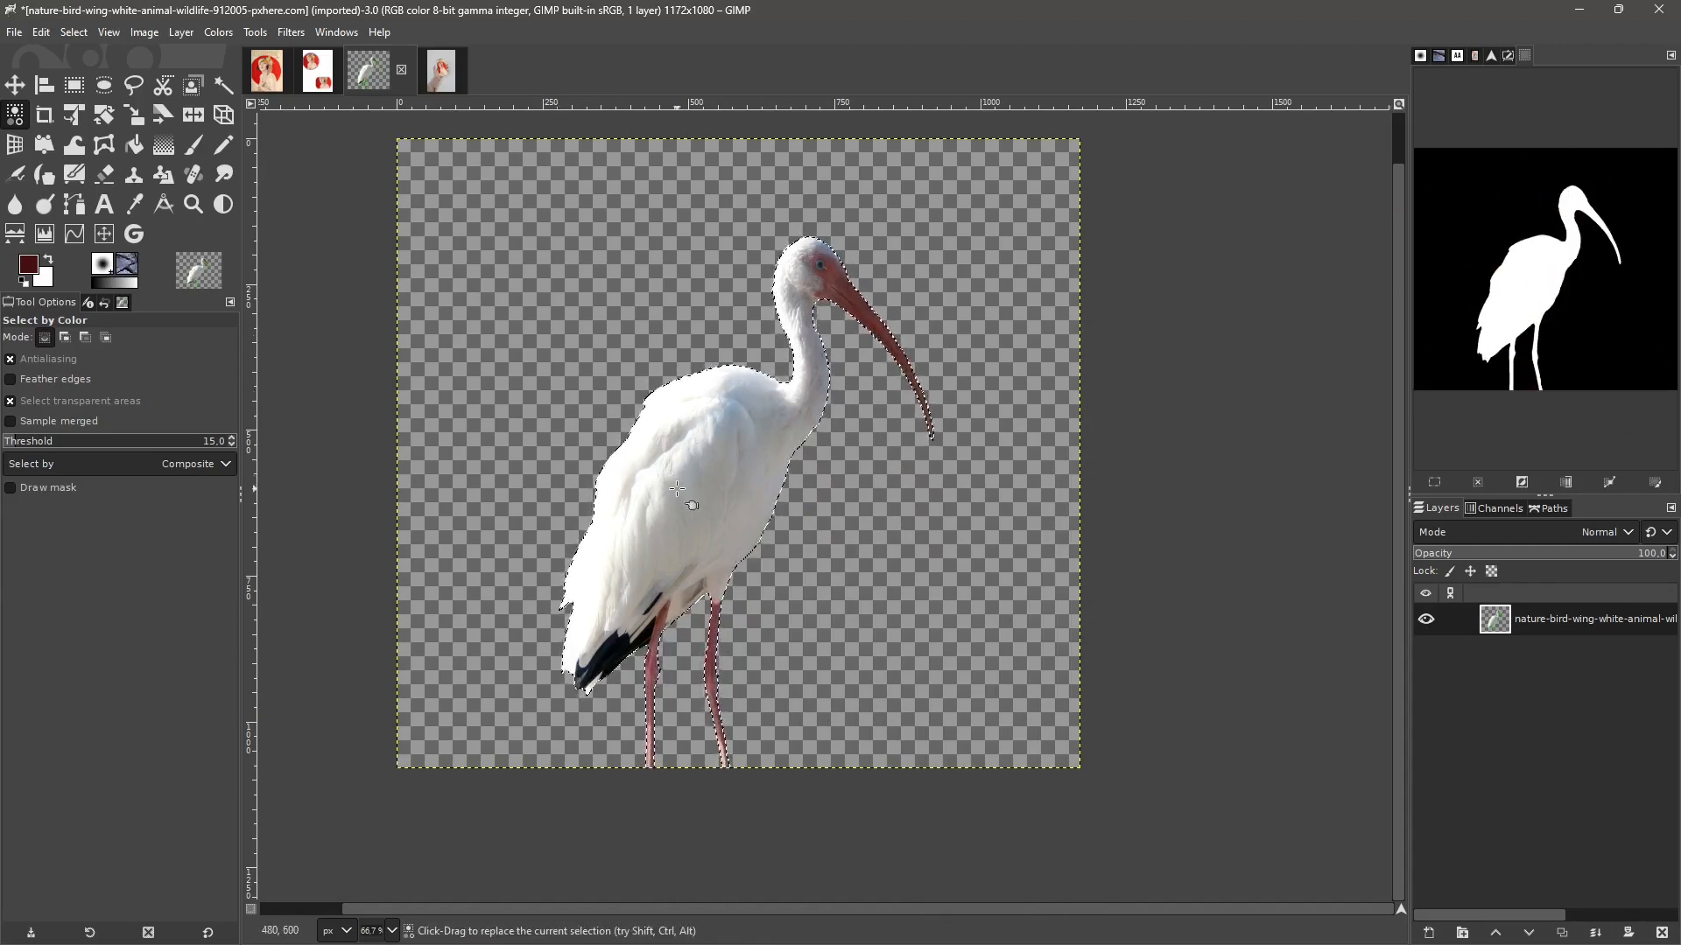
pyautogui.hotkey('ctrl', 'c')
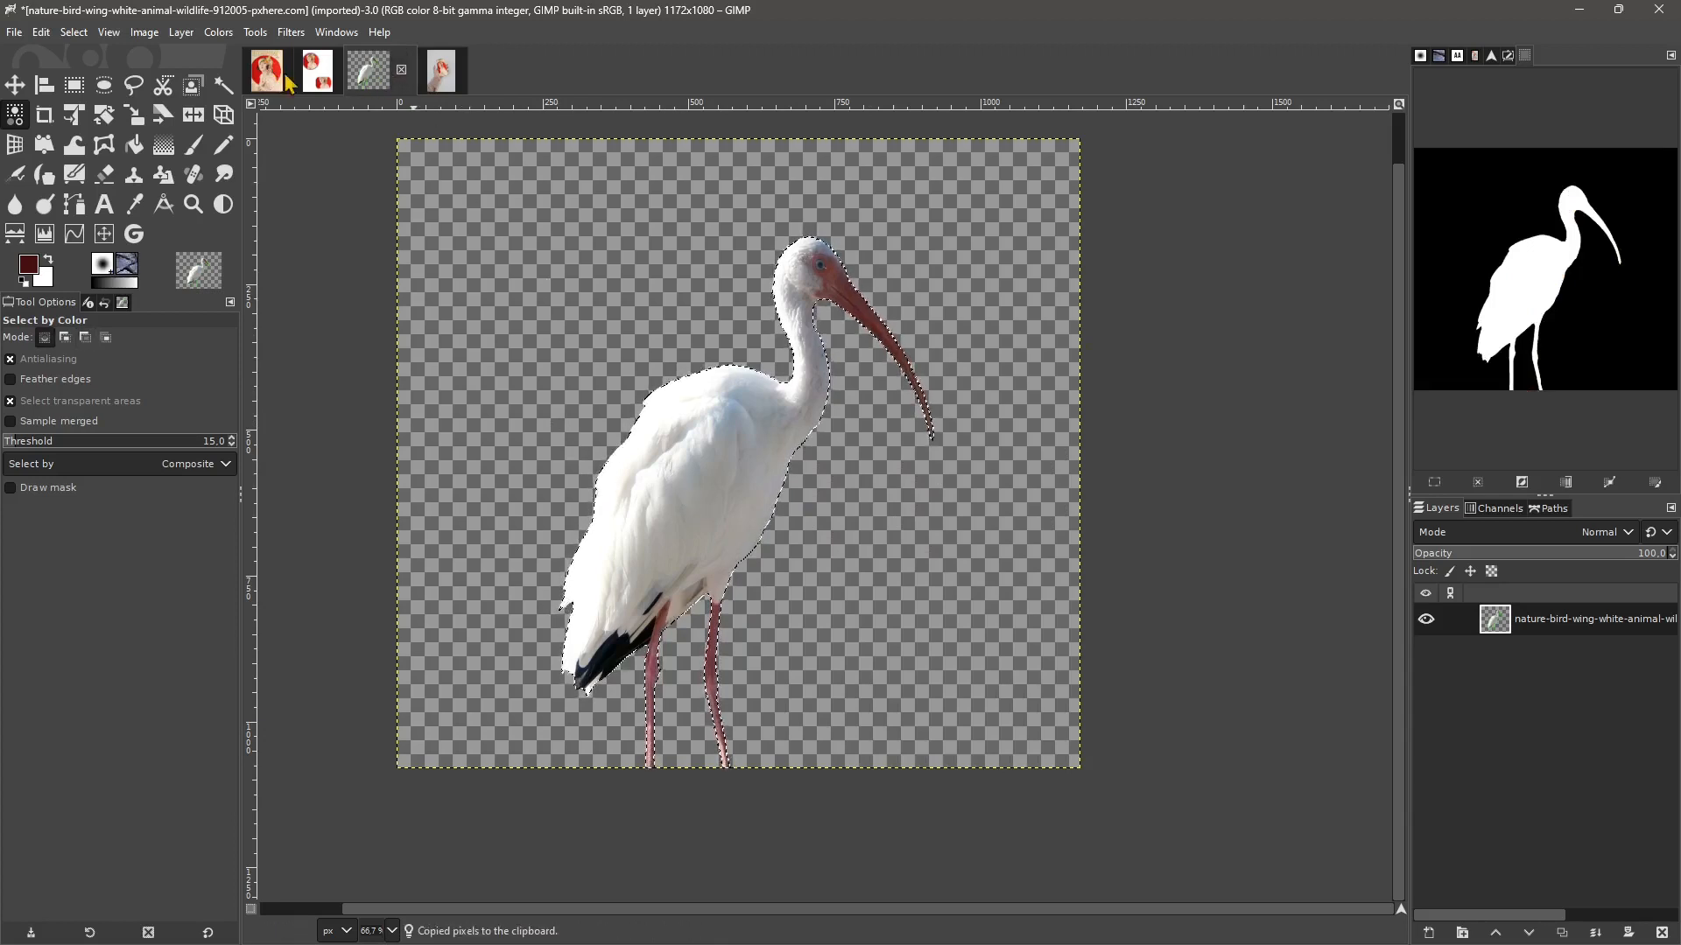
# - Paste the bird into the phone photo, move it beside the phone's upper-left edge, and turn it into a new layer
pyautogui.click(440, 75)
pyautogui.hotkey('ctrl', 'v')
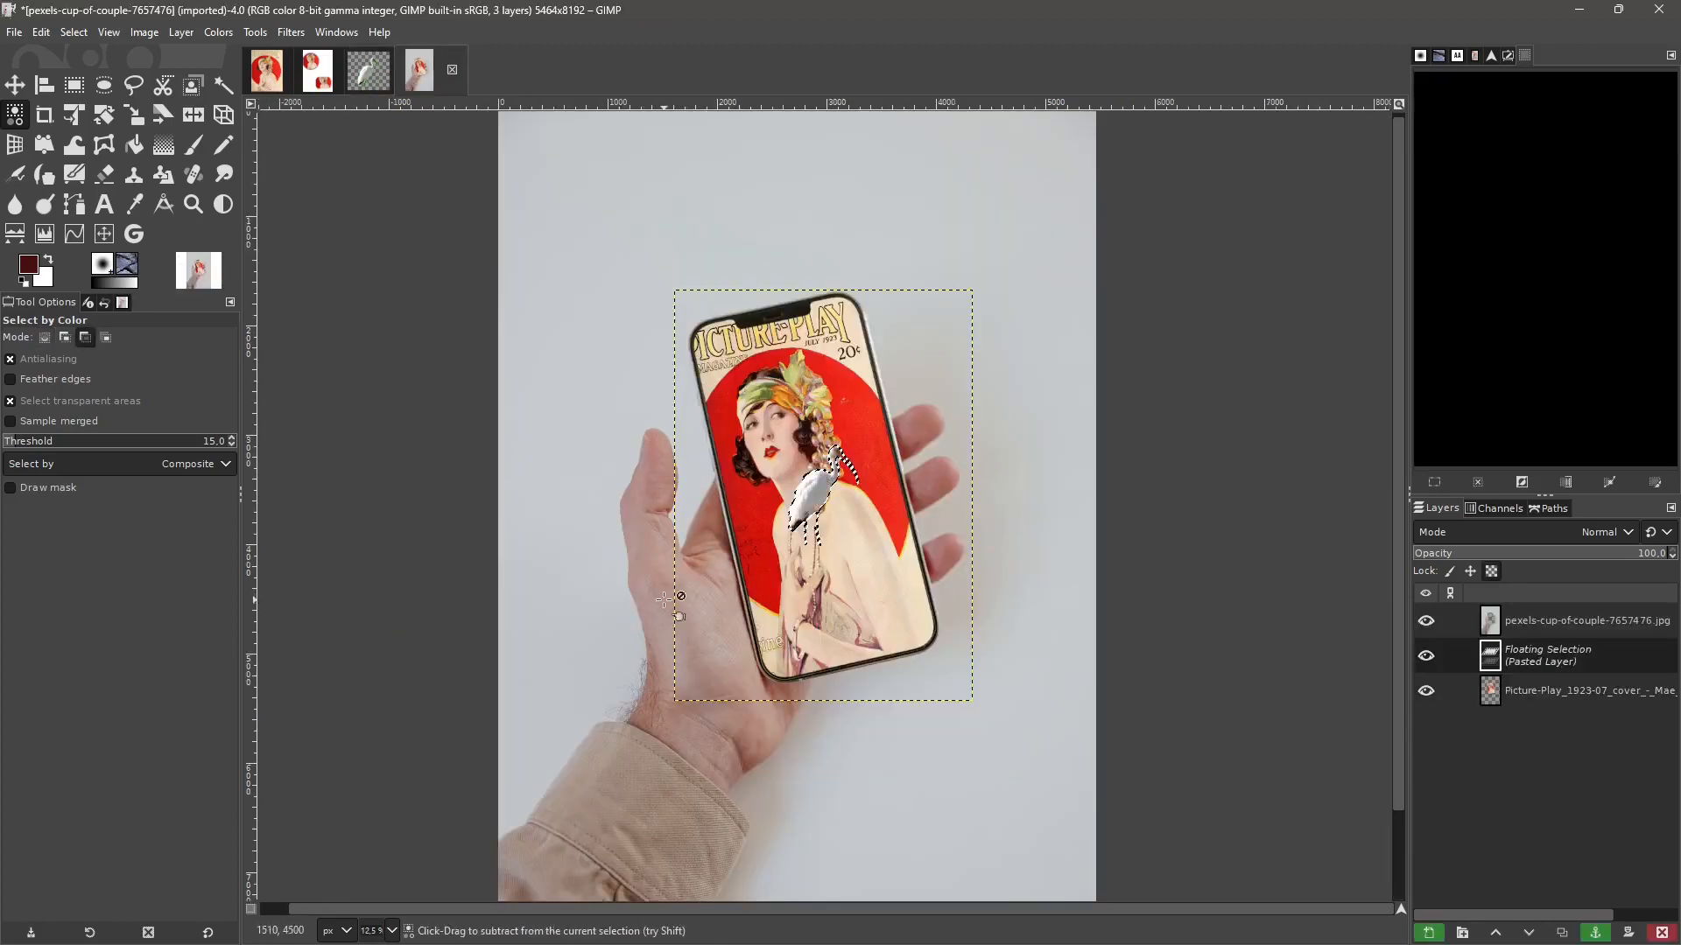
pyautogui.moveTo(809, 490); pyautogui.dragTo(649, 388)
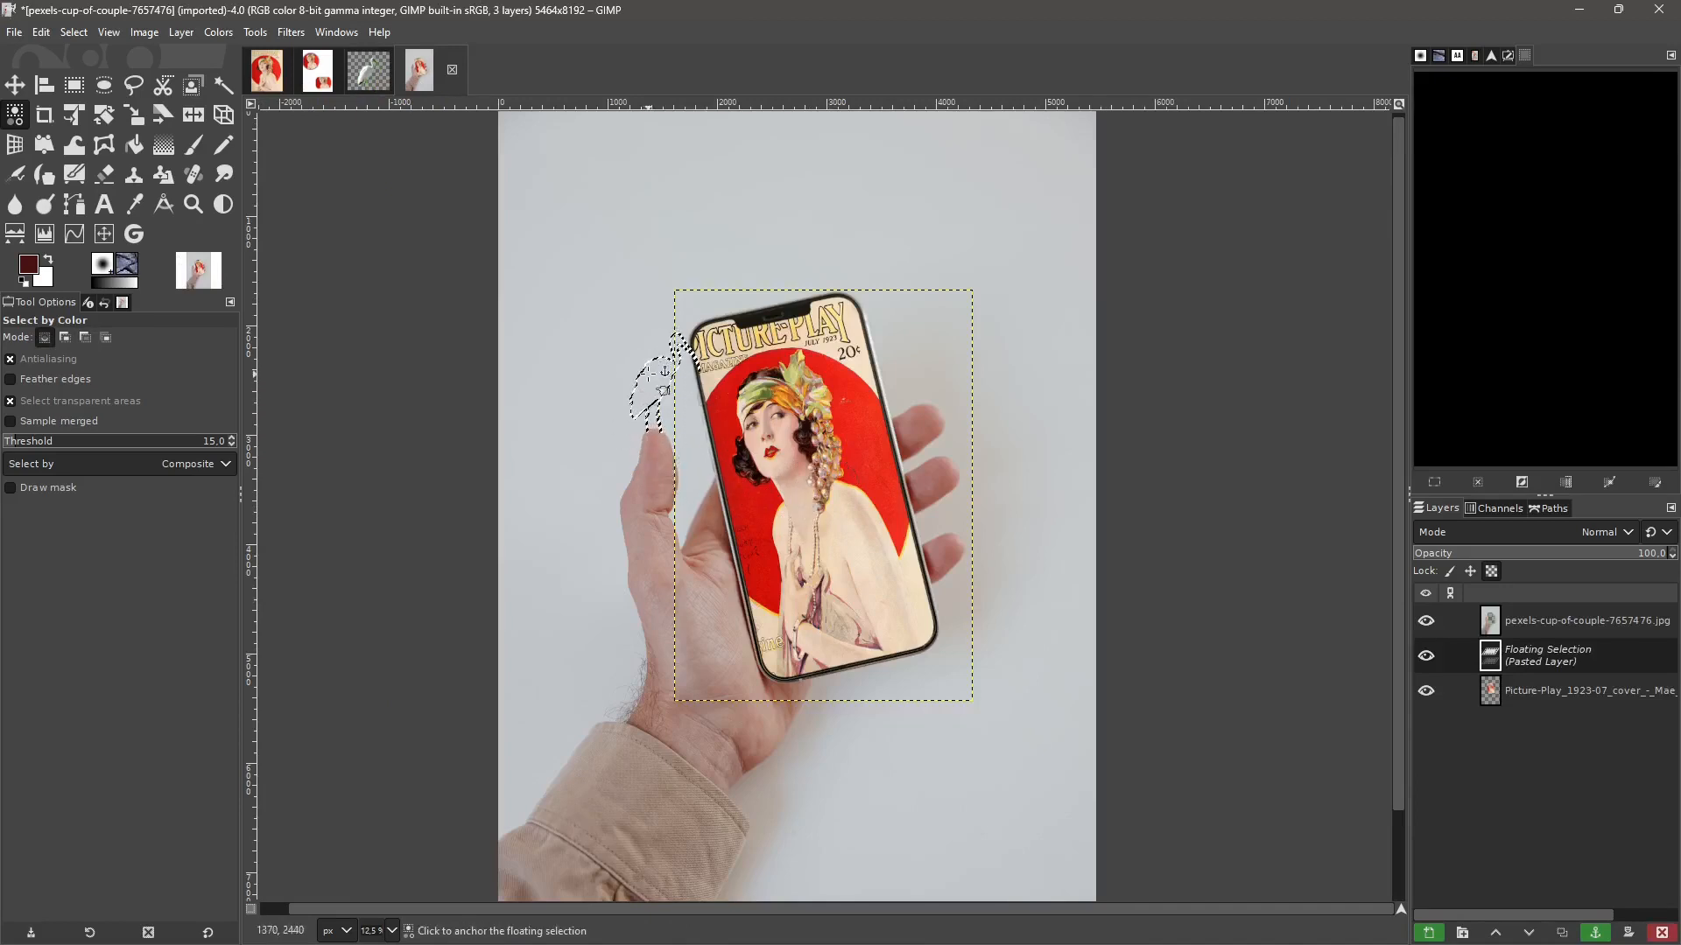
pyautogui.hotkey('shift', 'ctrl', 'n')
pyautogui.press('m')
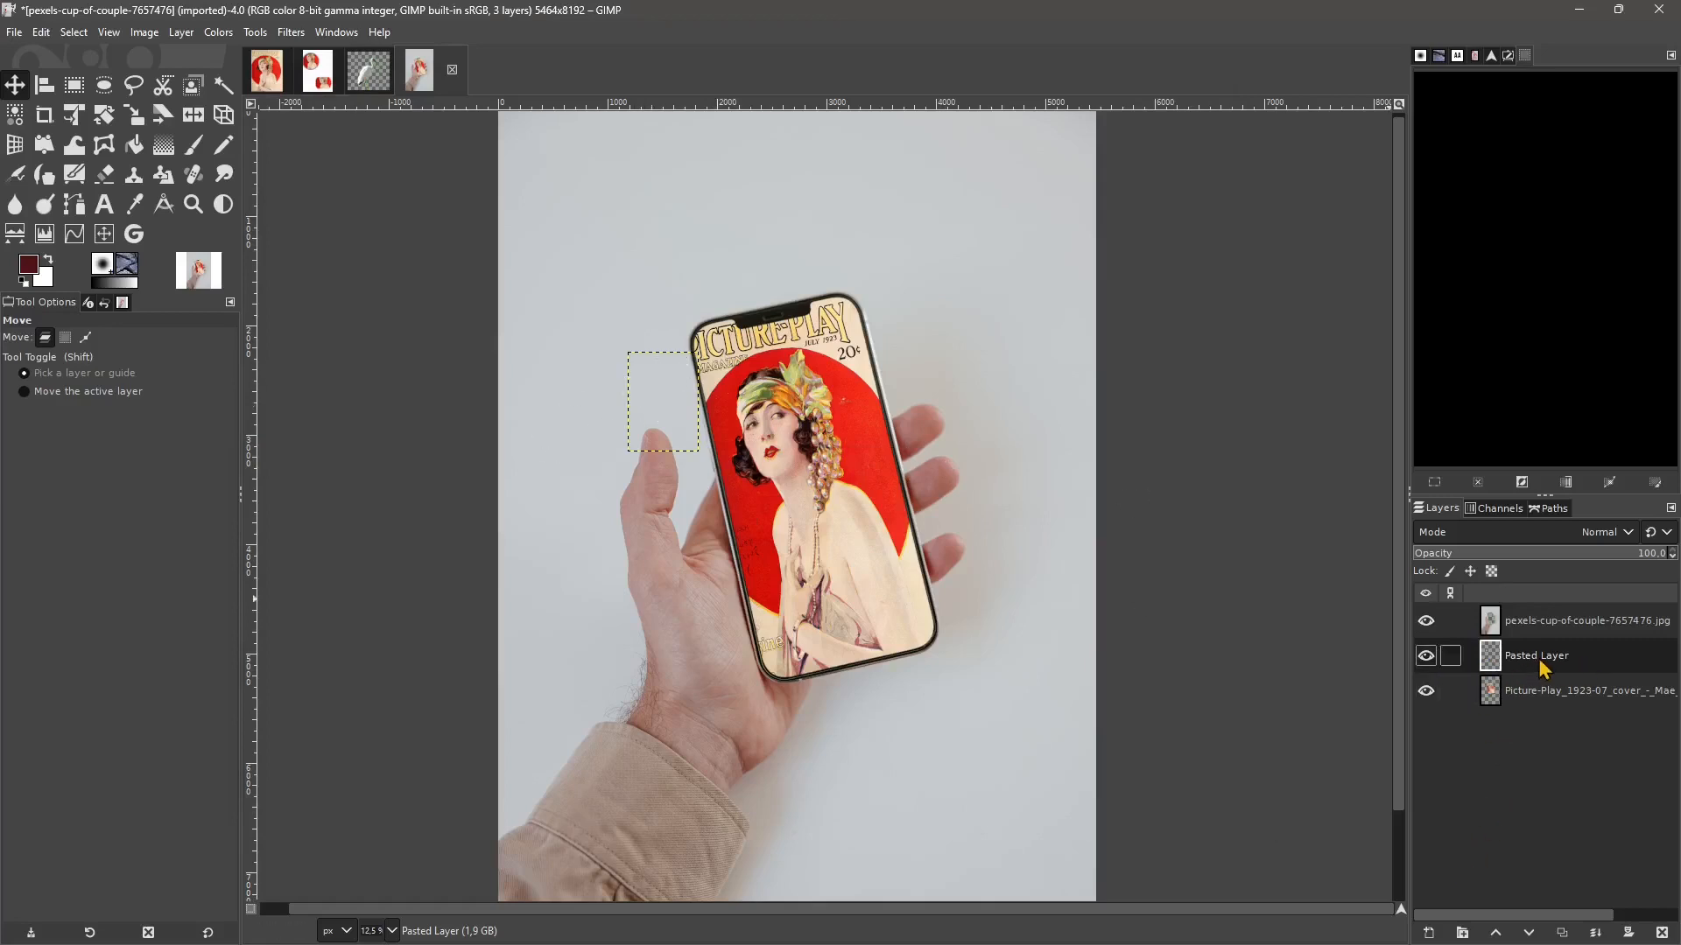
# - Raise the pasted bird layer above the phone photo layer and move the bird so it stands on the thumb's tip
pyautogui.moveTo(1523, 672); pyautogui.dragTo(1541, 620)
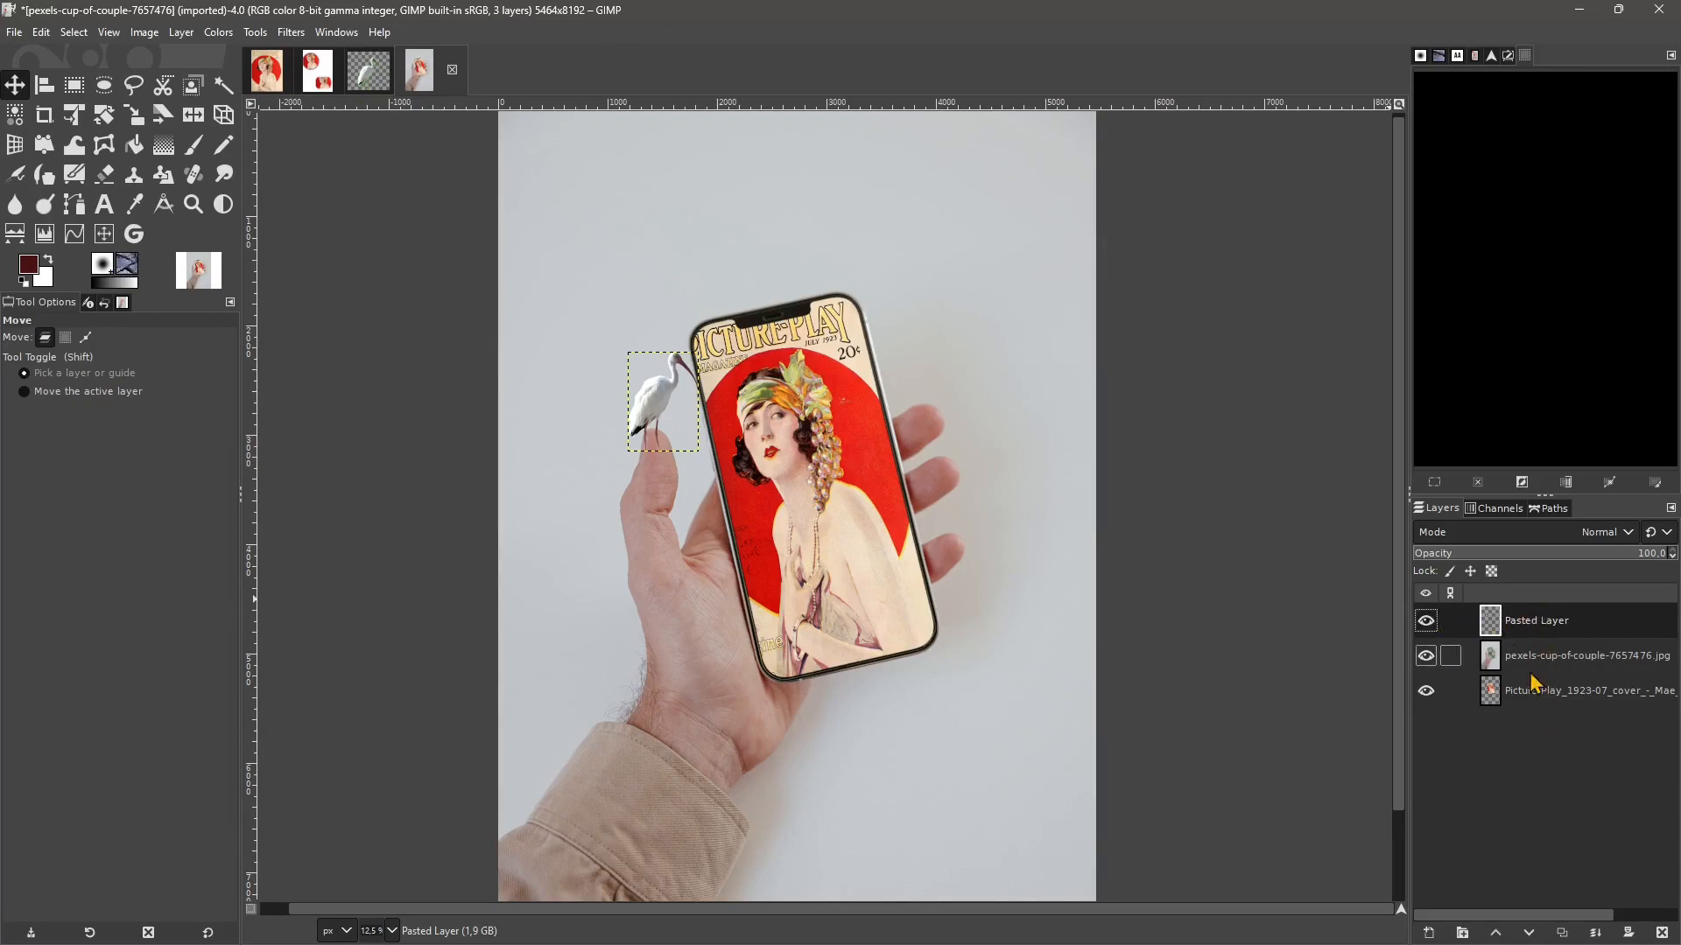
pyautogui.moveTo(729, 420); pyautogui.dragTo(732, 401)
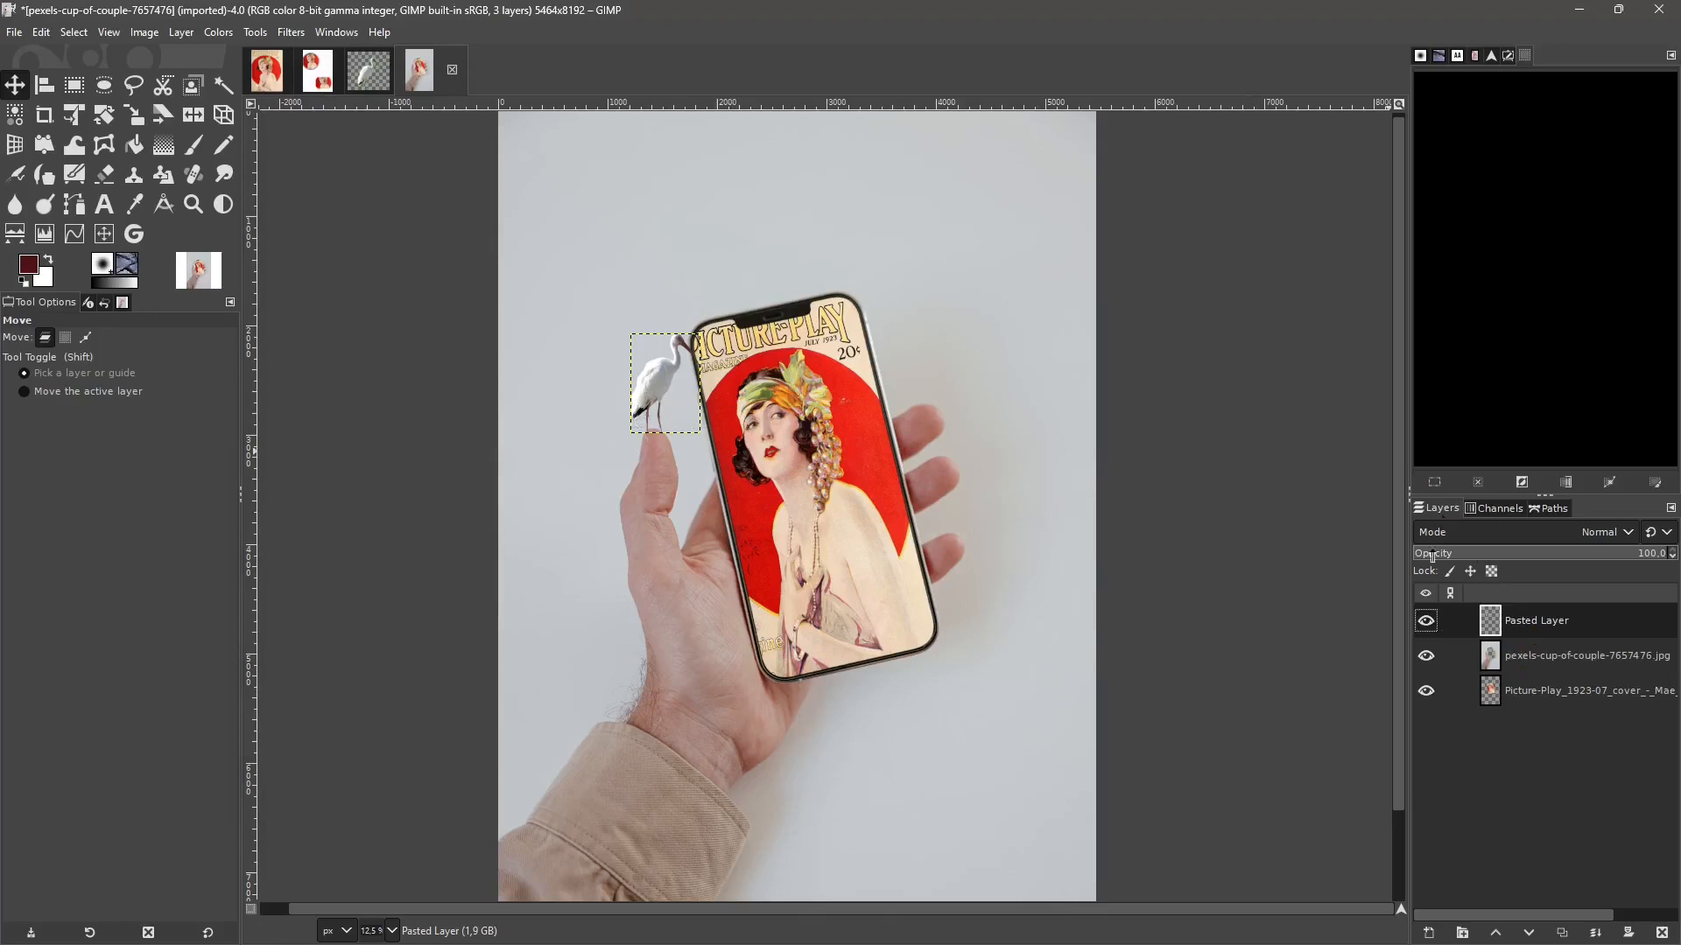
# - Hide the bird and magazine cover layers so that only the phone photo with its transparent screen is shown
pyautogui.click(1514, 660)
pyautogui.click(1427, 621)
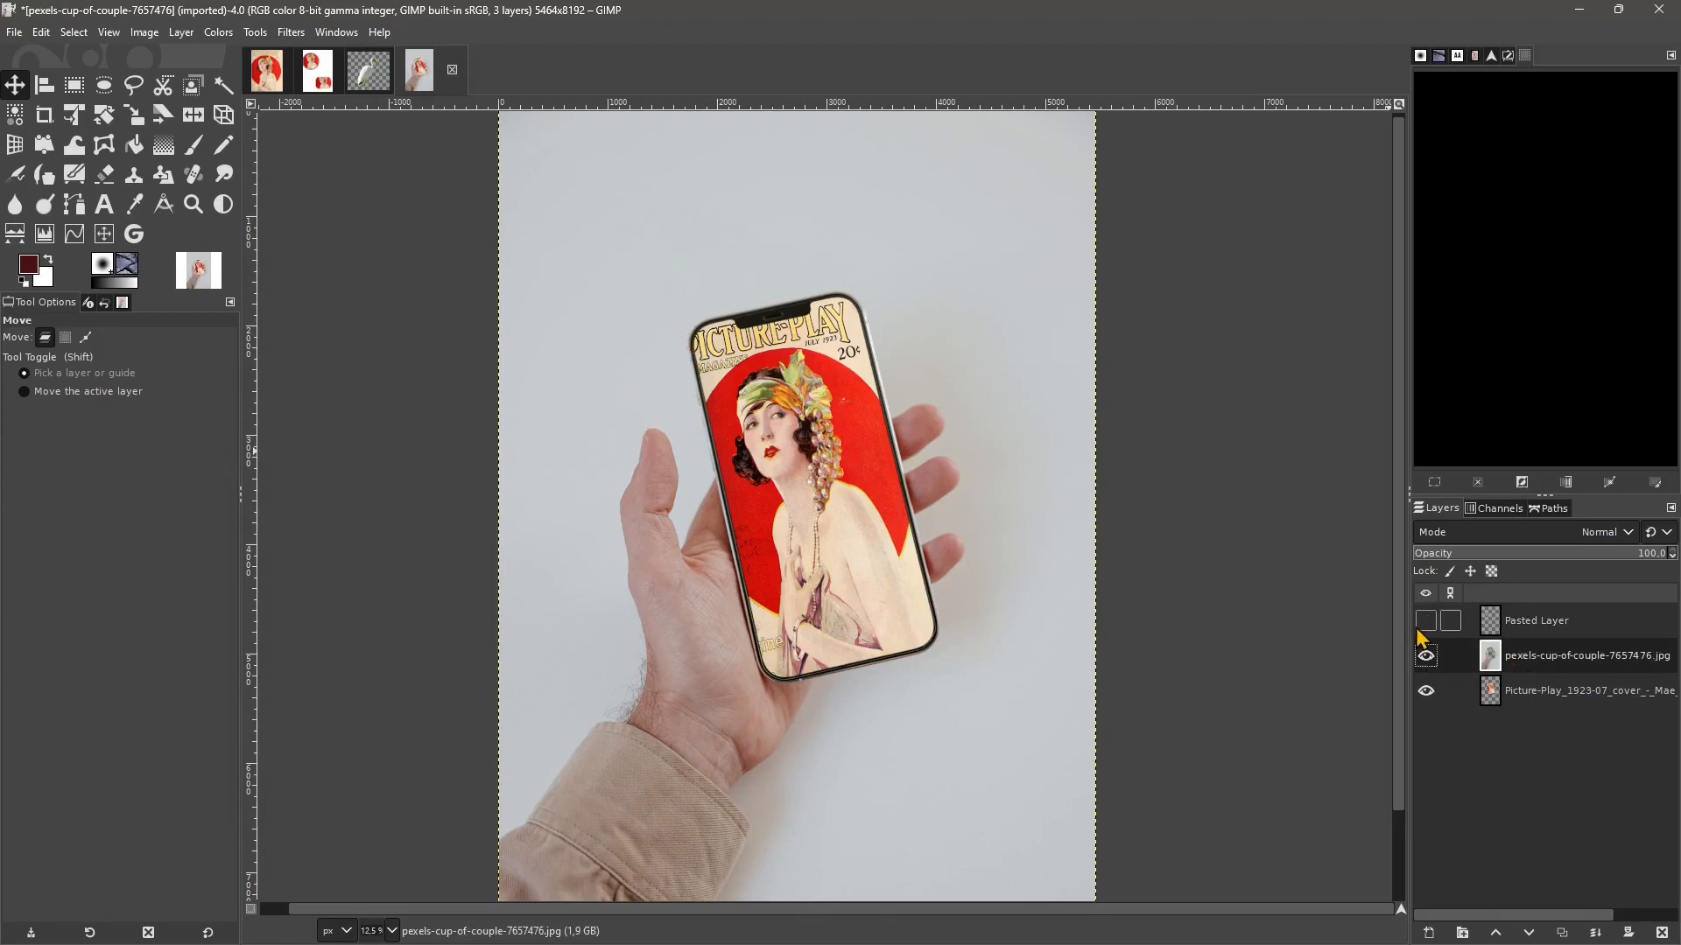
pyautogui.click(1427, 690)
pyautogui.click(1530, 625)
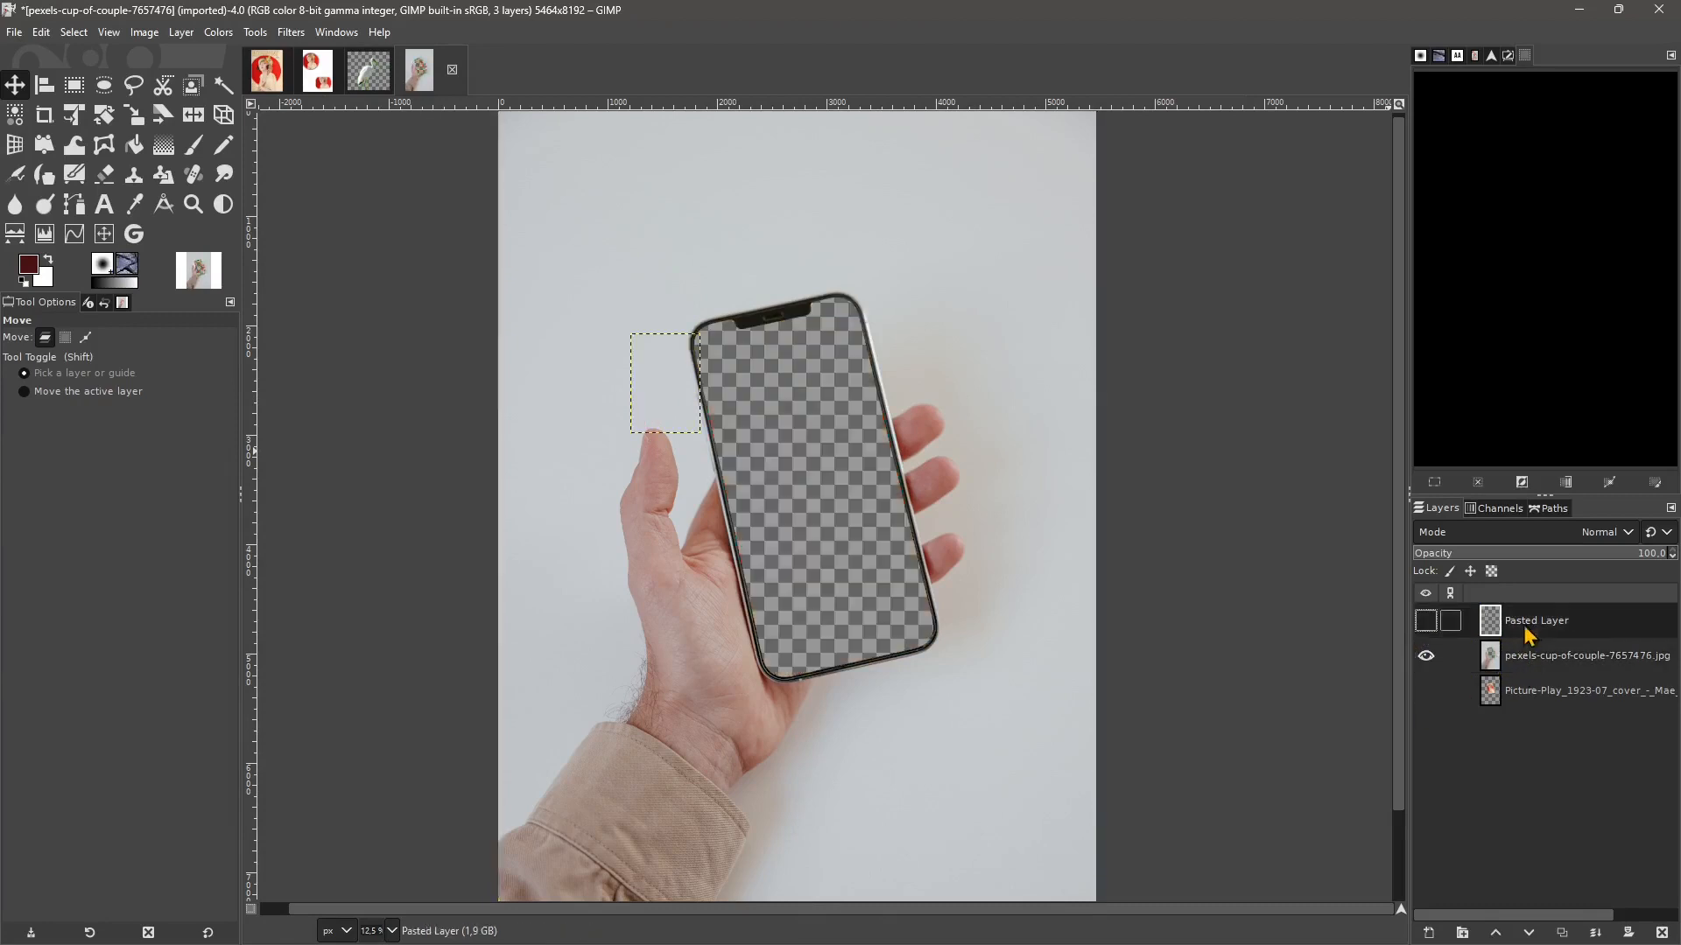
# - Show the bird layer, place it beneath the phone photo layer, and try moving the bird behind the transparent phone screen
pyautogui.click(1427, 621)
pyautogui.moveTo(1537, 626); pyautogui.dragTo(1538, 676)
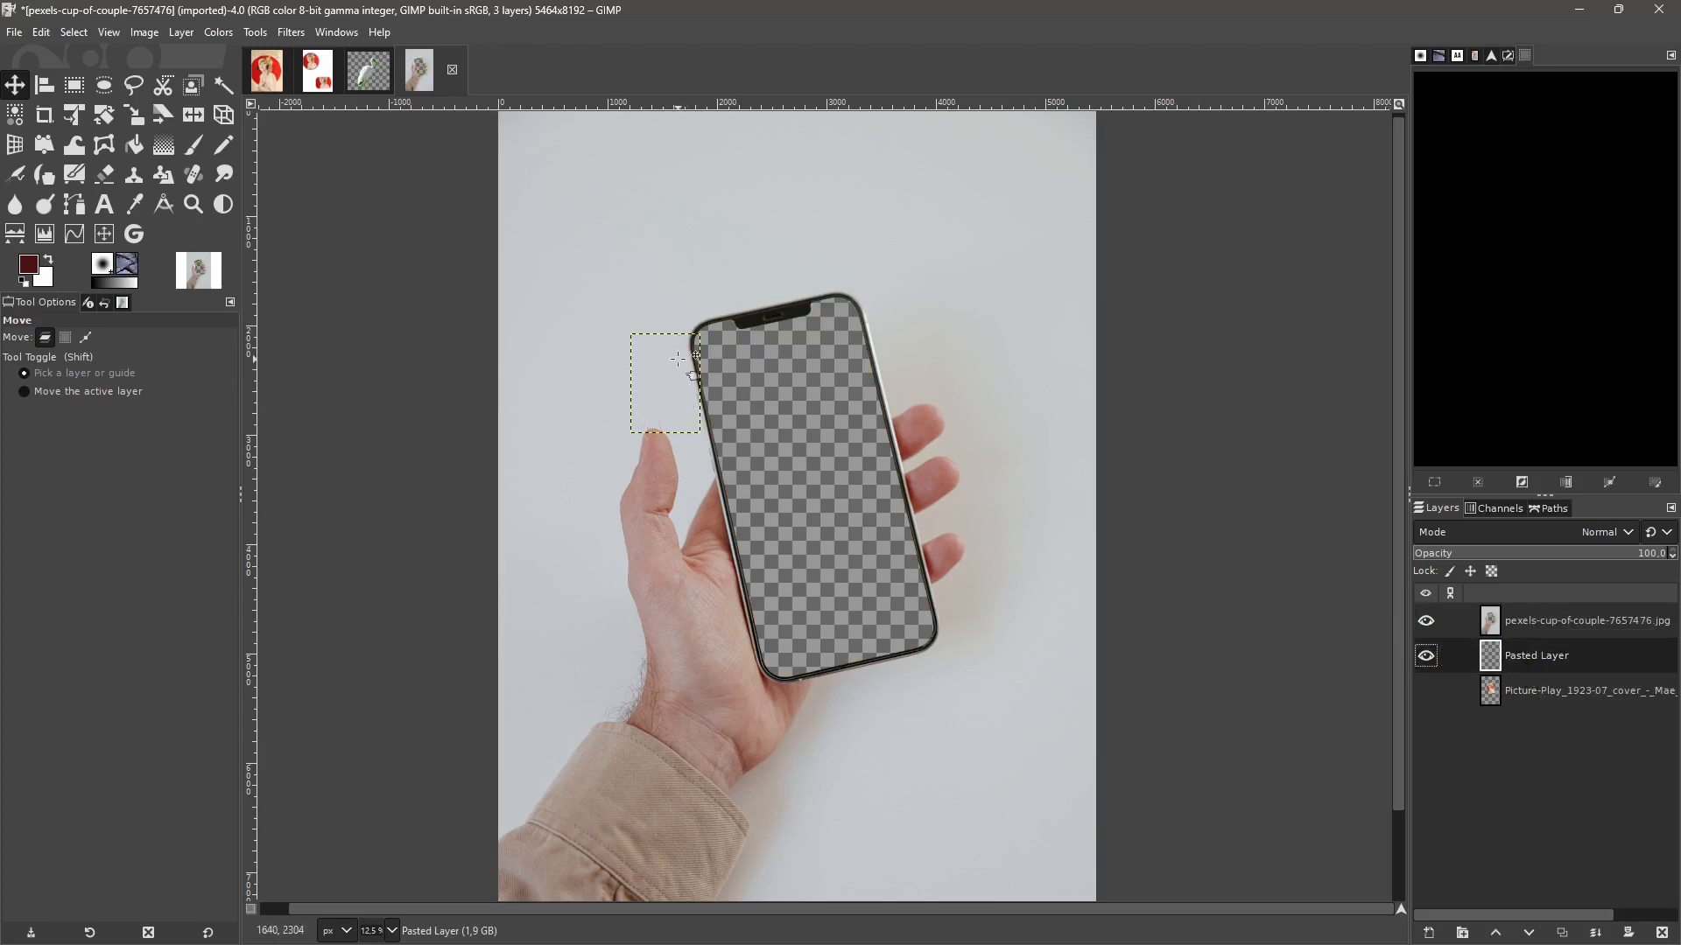
pyautogui.moveTo(654, 388); pyautogui.dragTo(782, 437)
pyautogui.hotkey('ctrl', 'z')
pyautogui.click(1534, 623)
pyautogui.click(1534, 661)
pyautogui.moveTo(667, 383); pyautogui.dragTo(622, 401)
pyautogui.hotkey('ctrl', 'z')
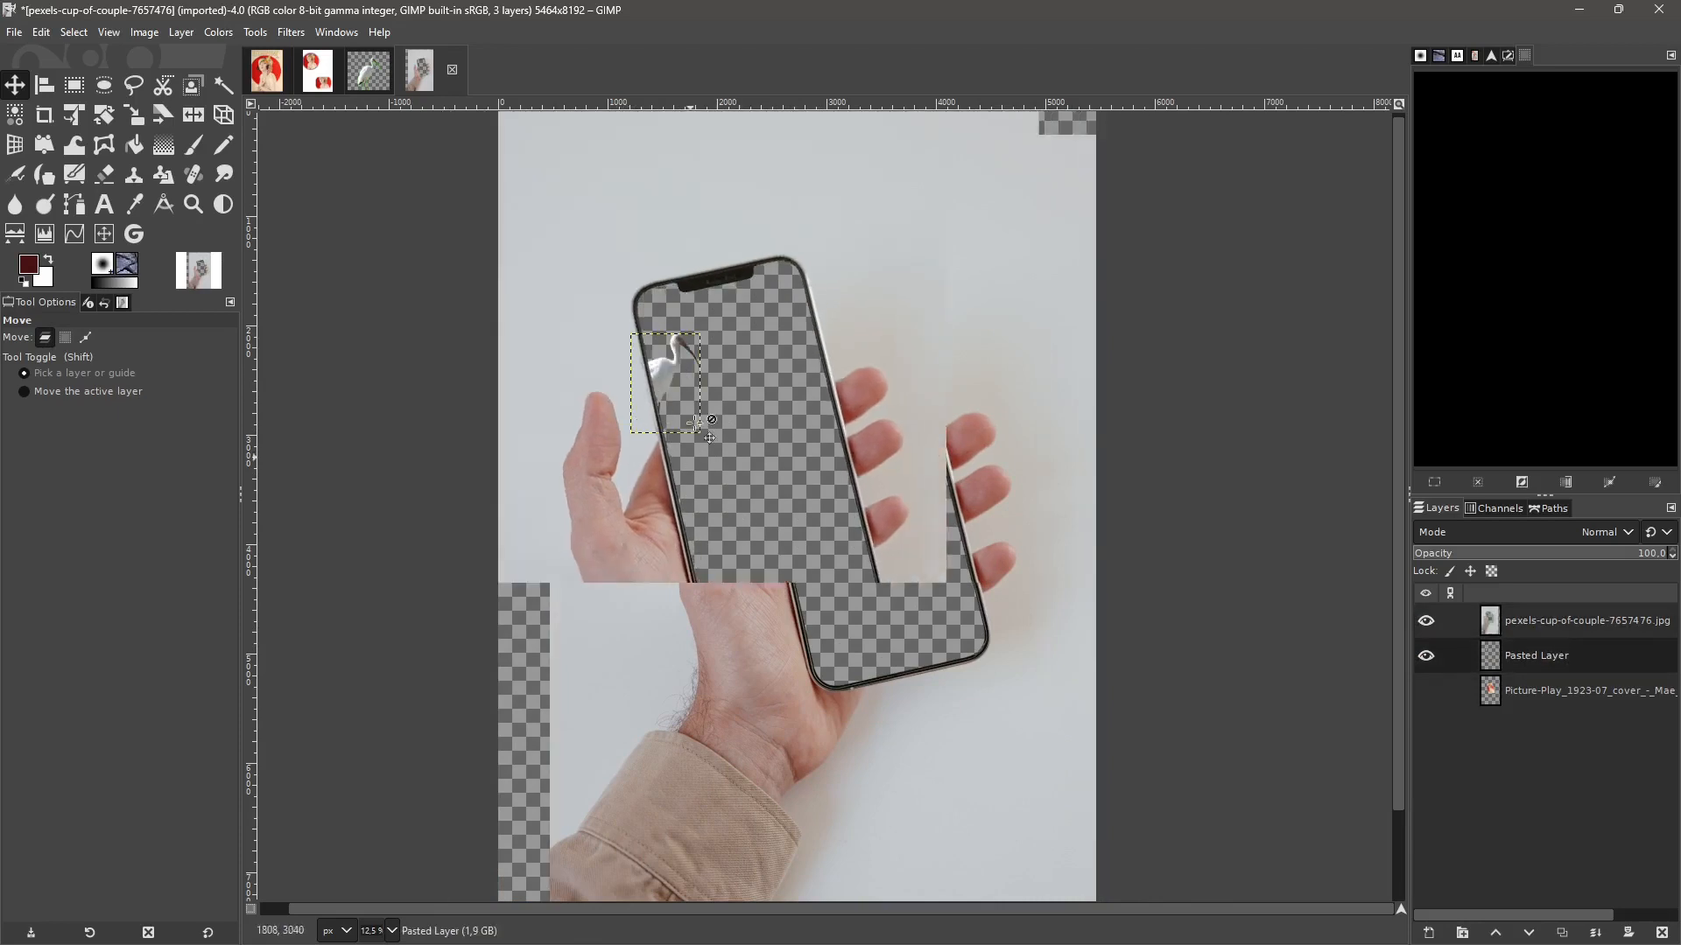
# - Undo the trial moves, return the bird layer above the phone photo, and show the magazine cover layer again
pyautogui.hotkey('ctrl', 'z')
pyautogui.hotkey('ctrl', 'z')
pyautogui.hotkey('ctrl', 'z')
pyautogui.hotkey('ctrl', 'z')
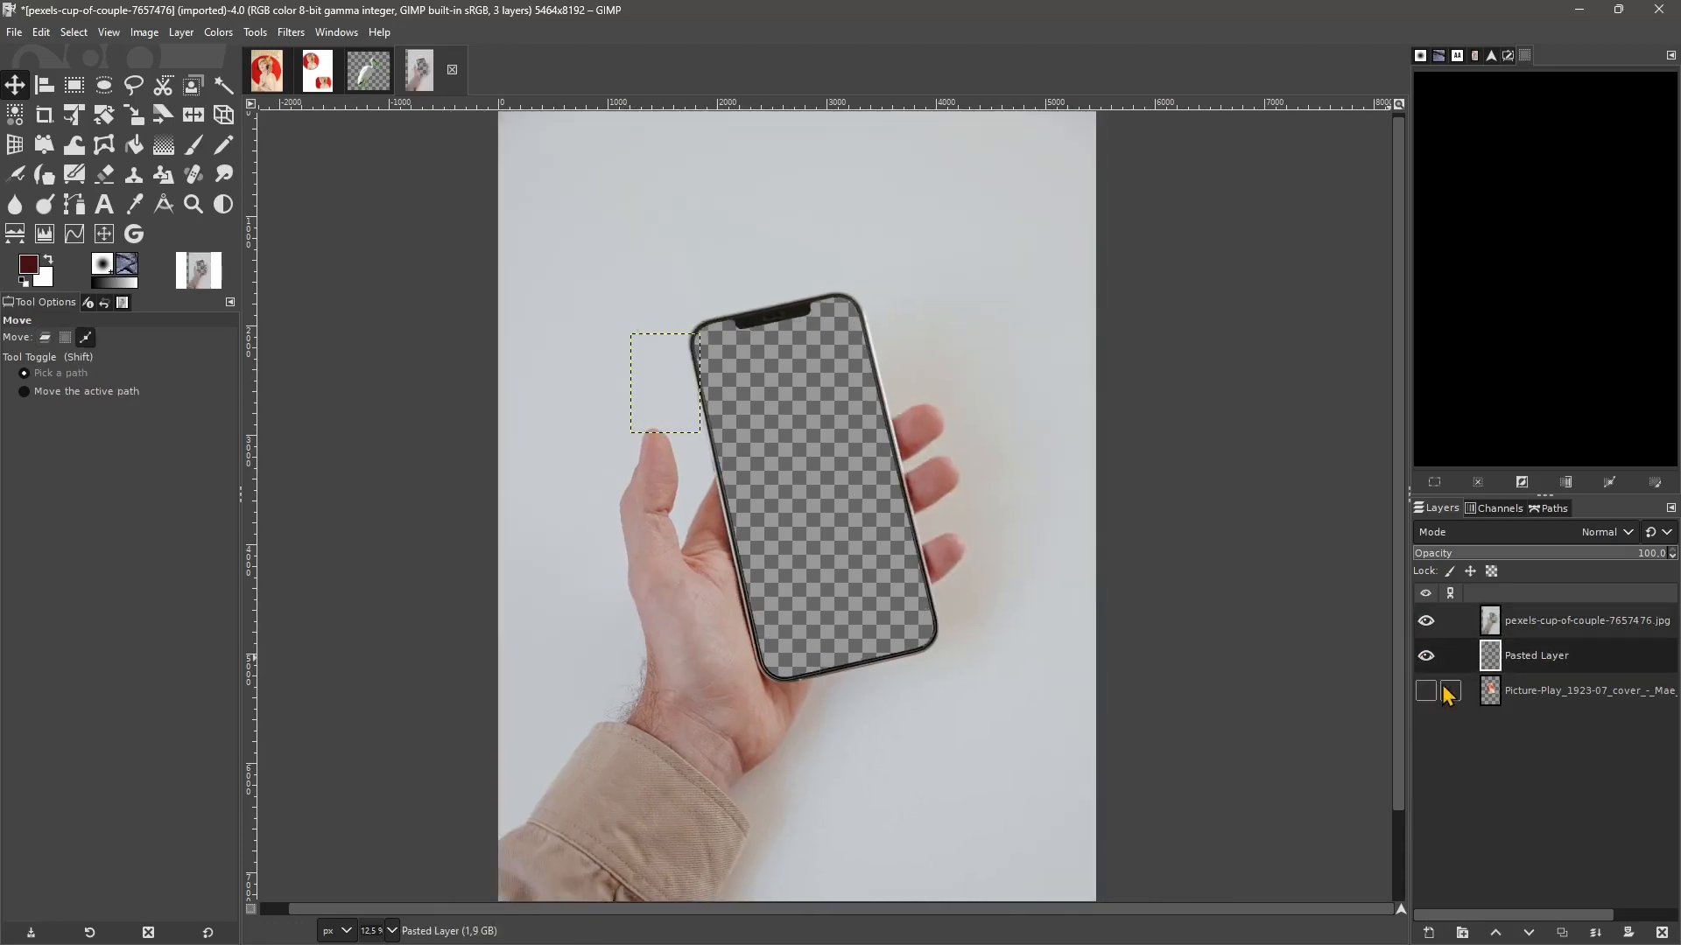
pyautogui.click(1427, 691)
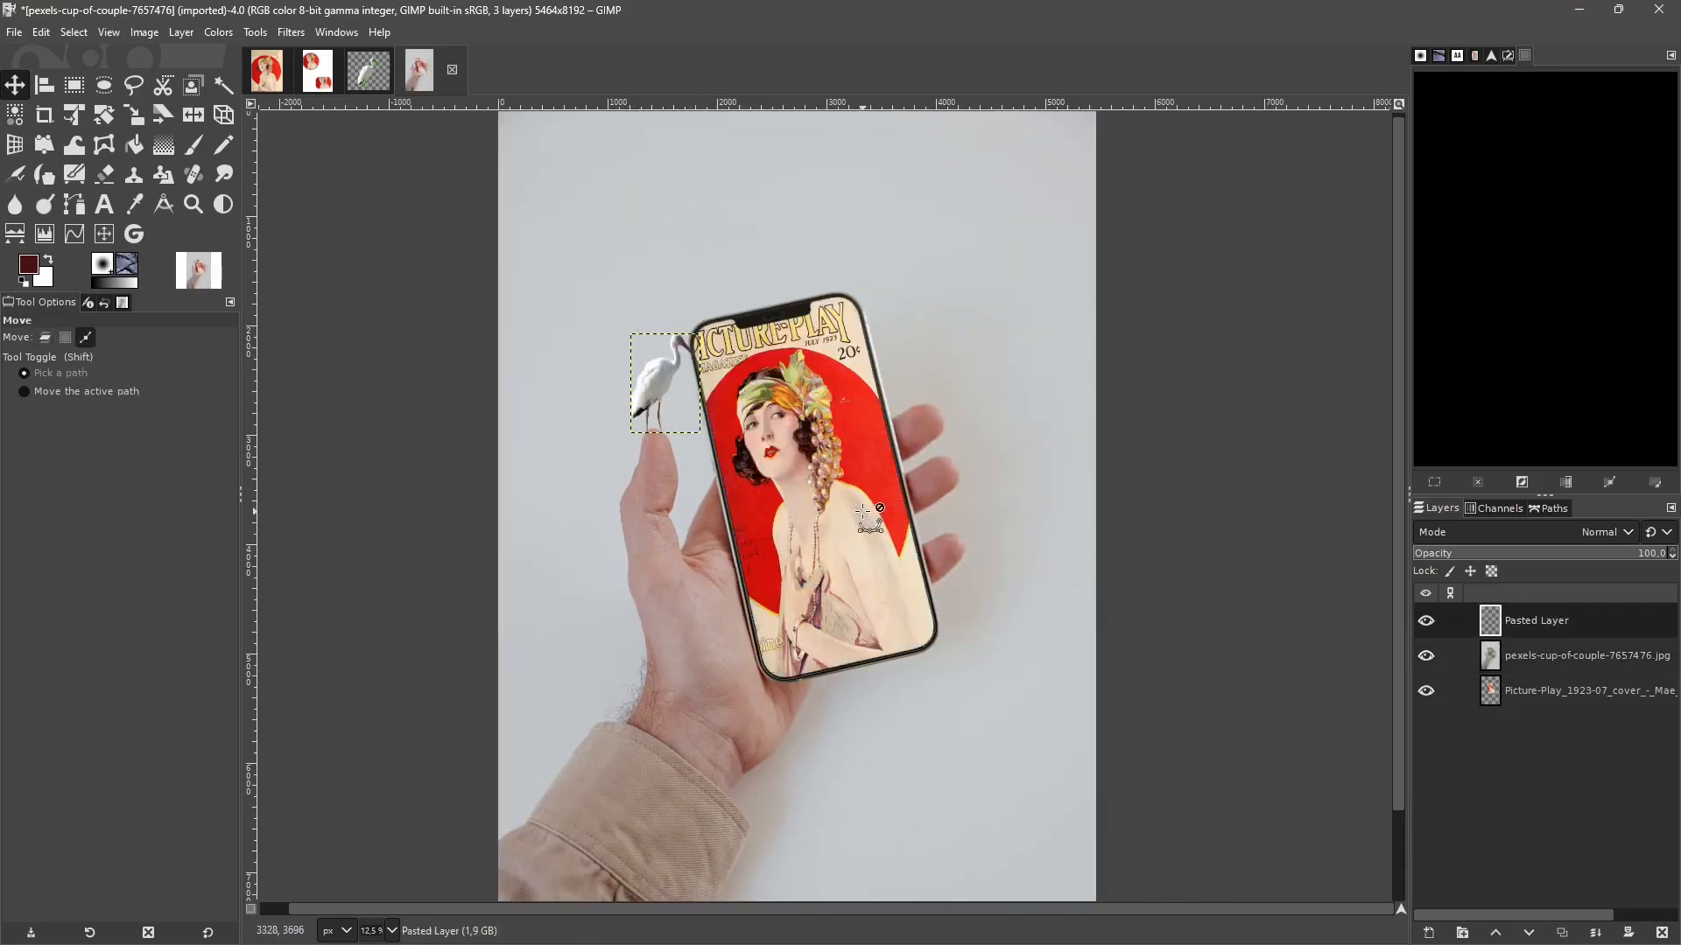